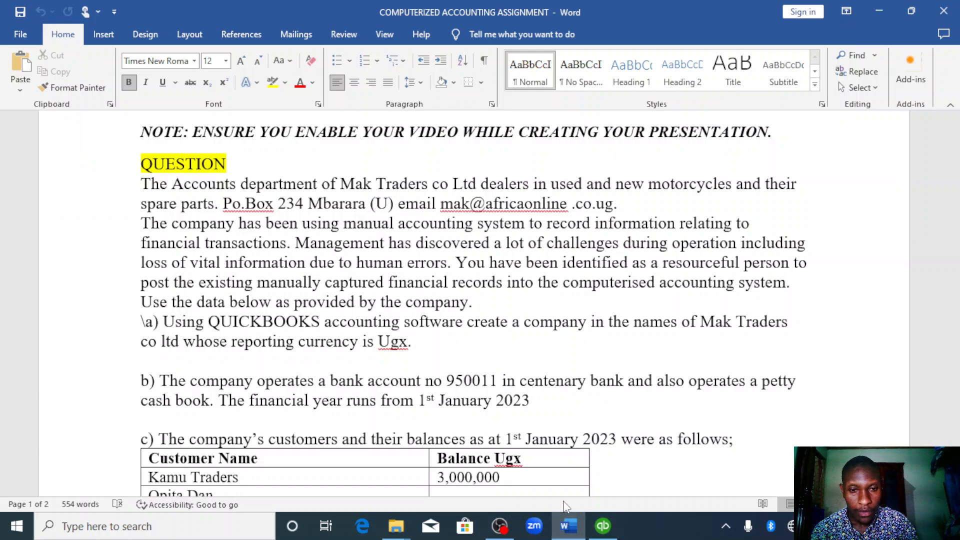
# - Switch to QuickBooks and start a detailed company setup with the company name Mak Traders Co Ltd
pyautogui.click(601, 526)
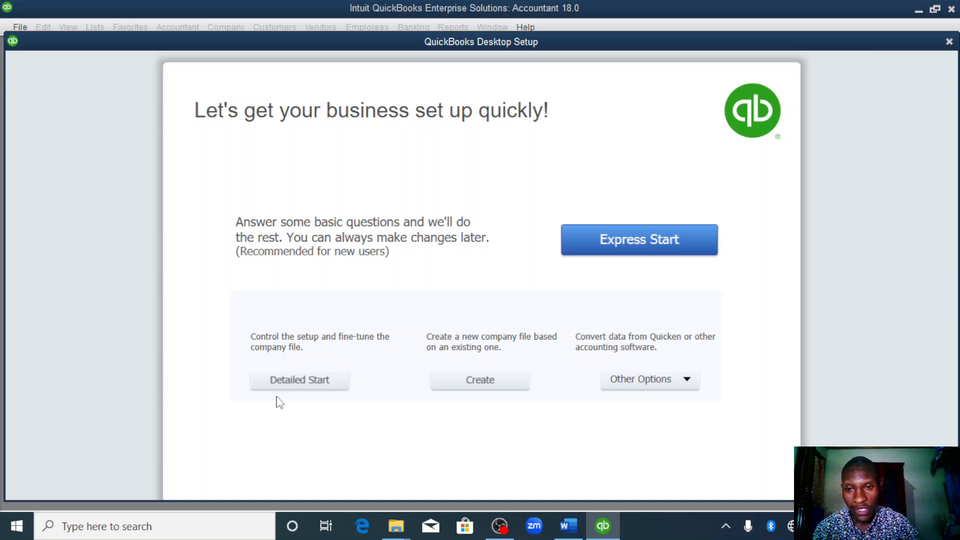
pyautogui.click(304, 381)
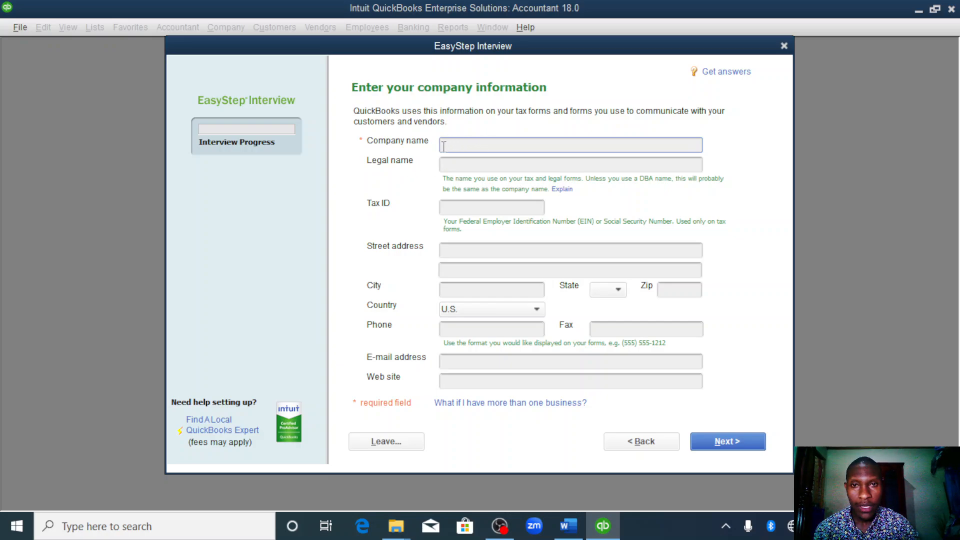
pyautogui.write('M')
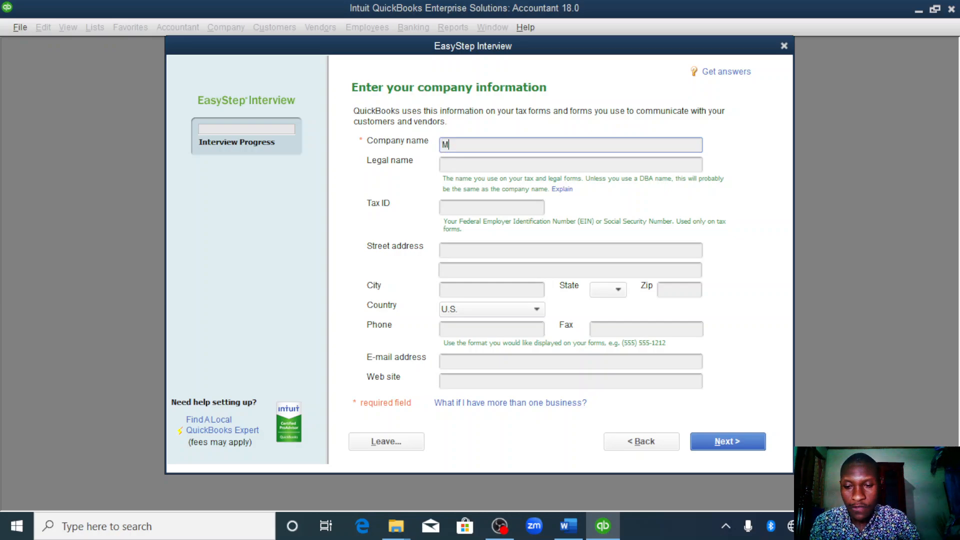
pyautogui.write('a')
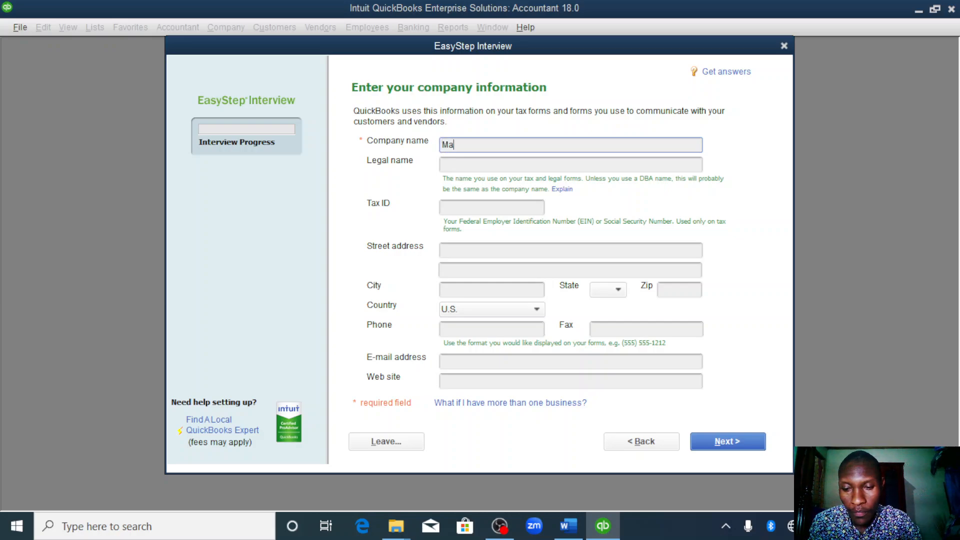
pyautogui.write('k')
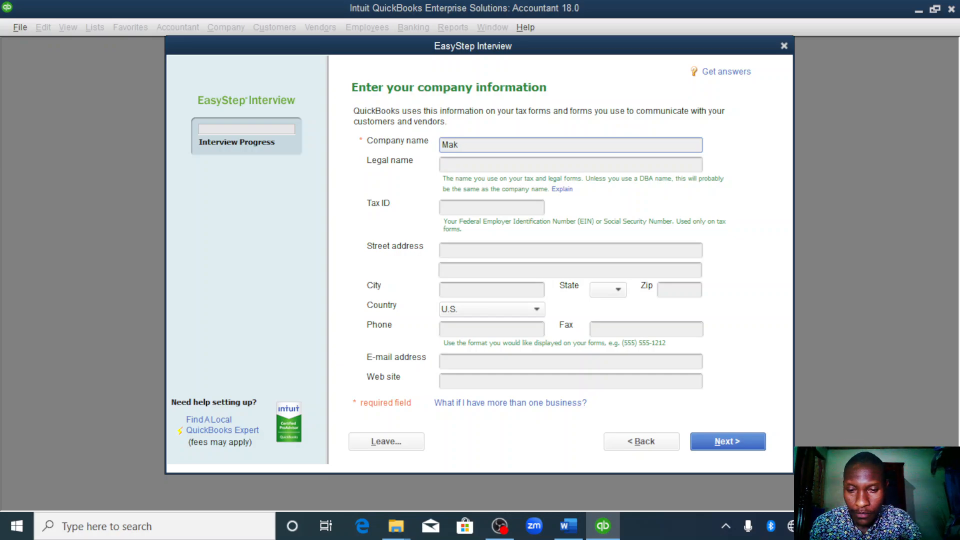
pyautogui.write(' Traders')
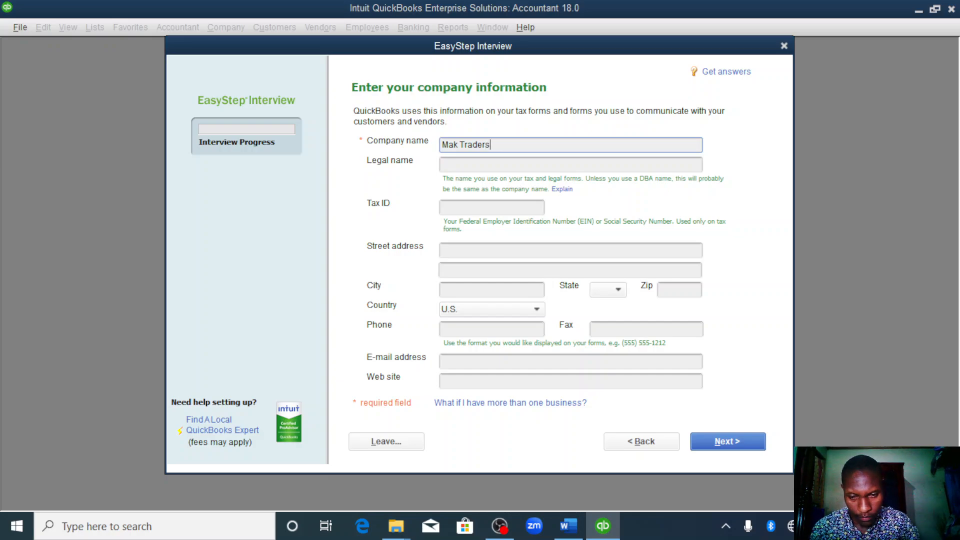
pyautogui.write(' Co')
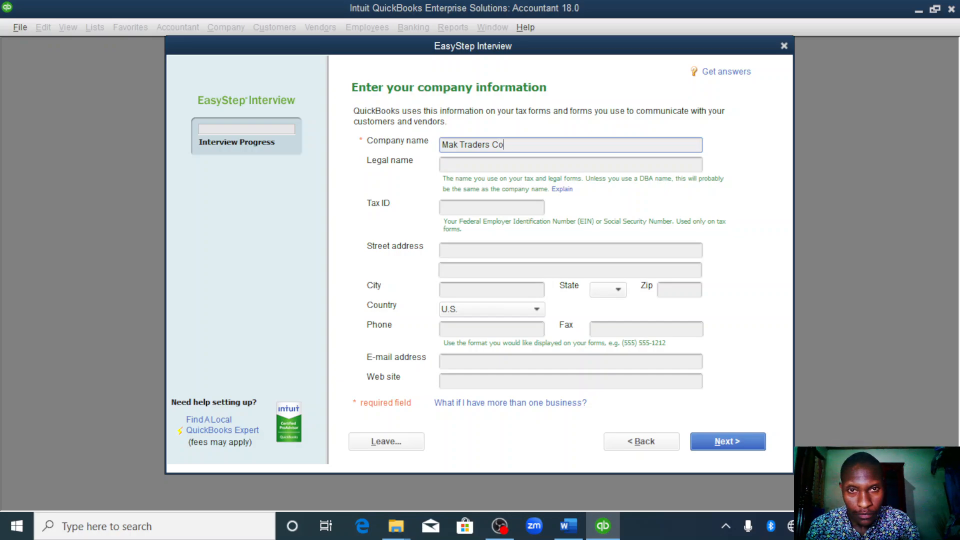
pyautogui.write(' L')
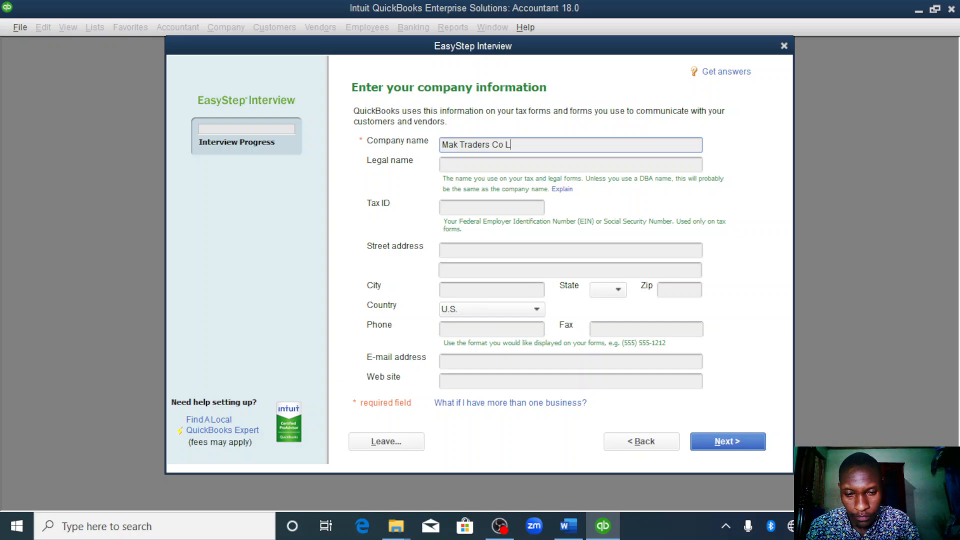
pyautogui.write('td')
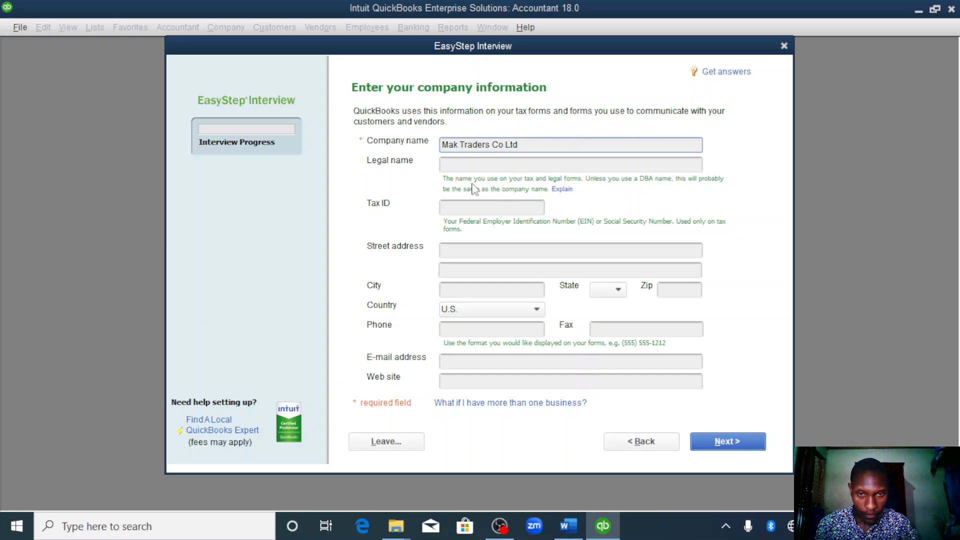
# - Enter "mak traders co ltd" as the company's legal name
pyautogui.click(485, 165)
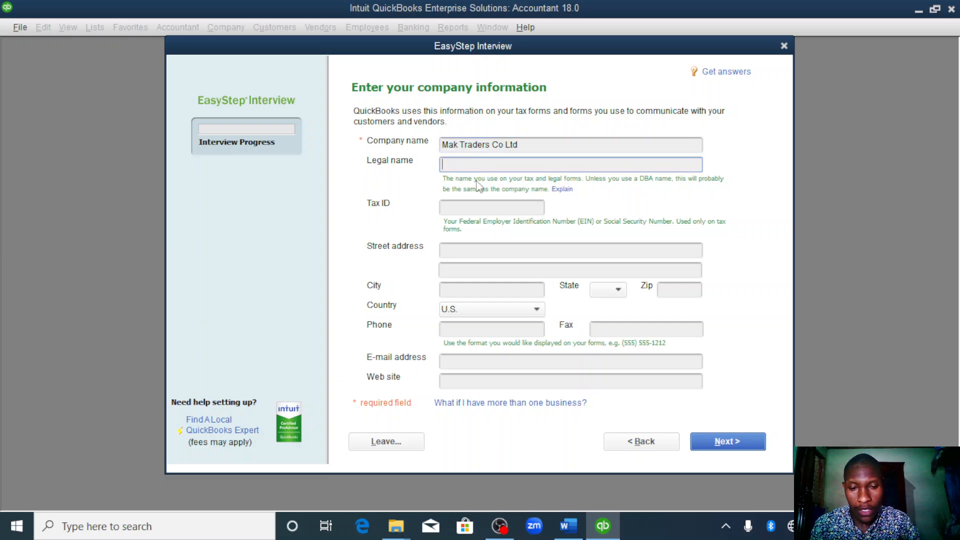
pyautogui.write('mak ')
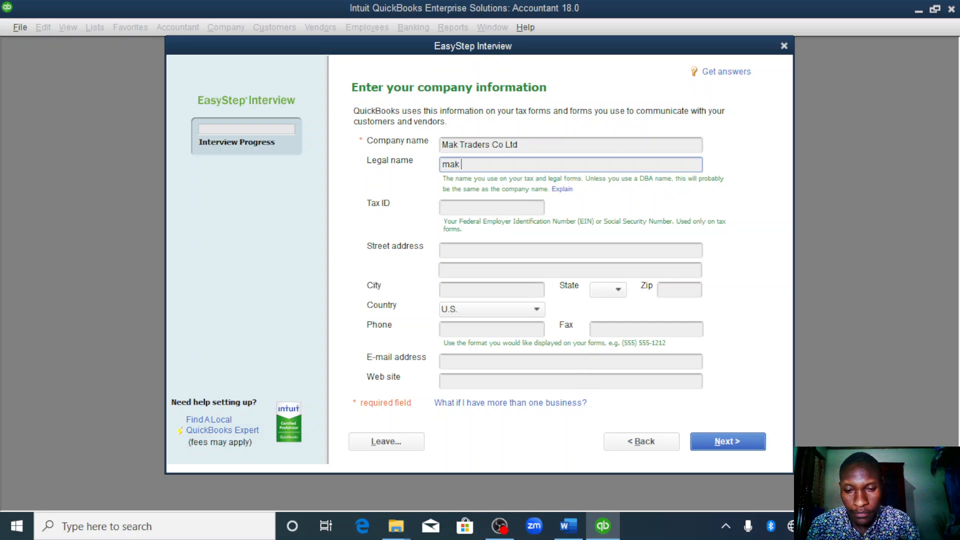
pyautogui.write('traders')
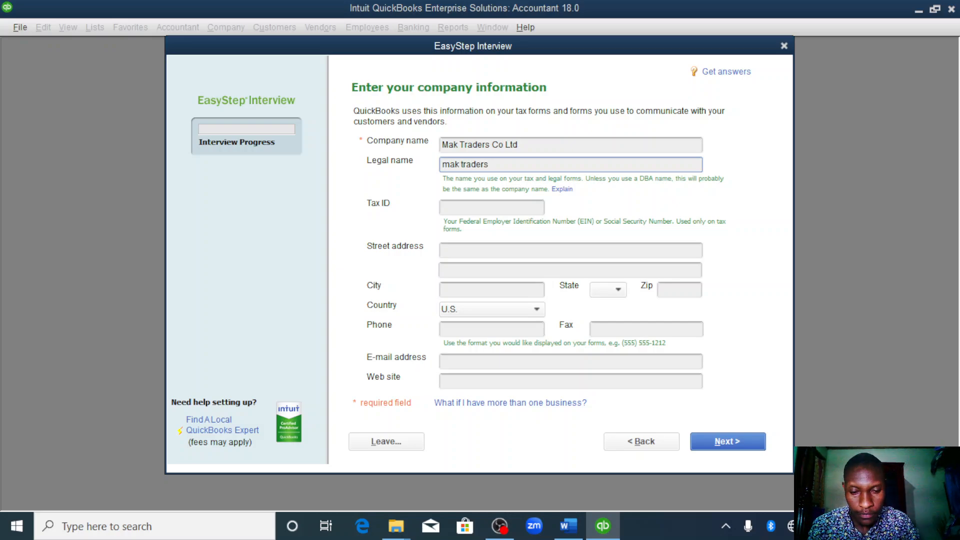
pyautogui.write(' co')
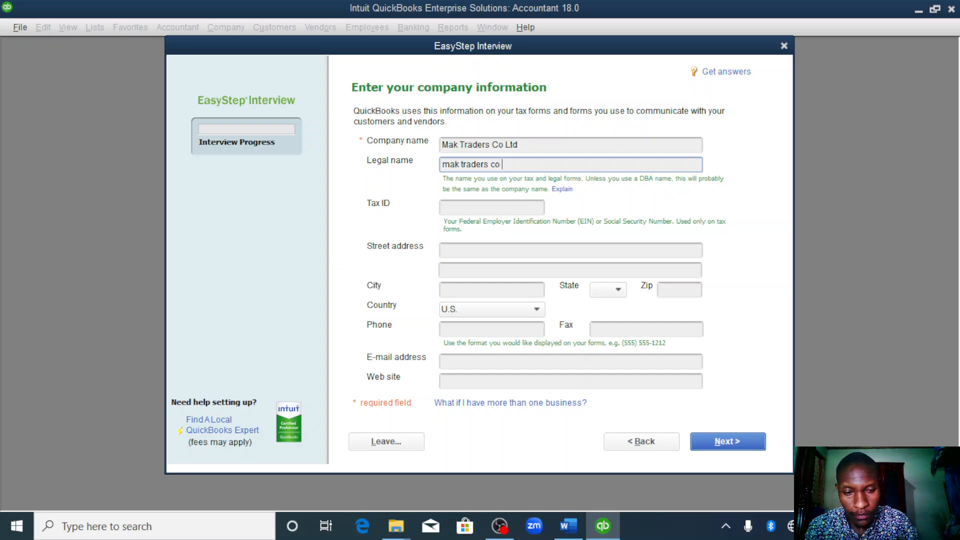
pyautogui.write(' ltd')
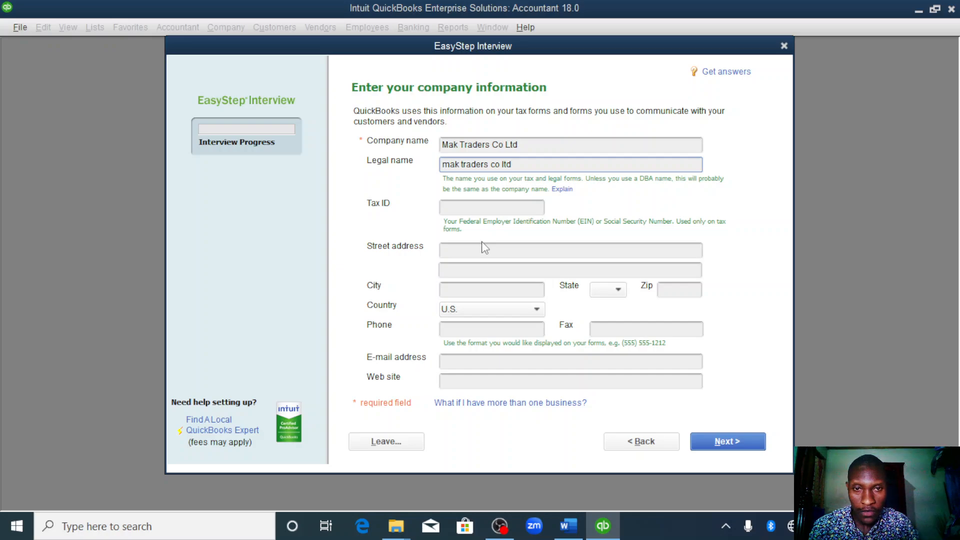
# - Fill in the company's P.O. box address on the first street address line
pyautogui.click(464, 267)
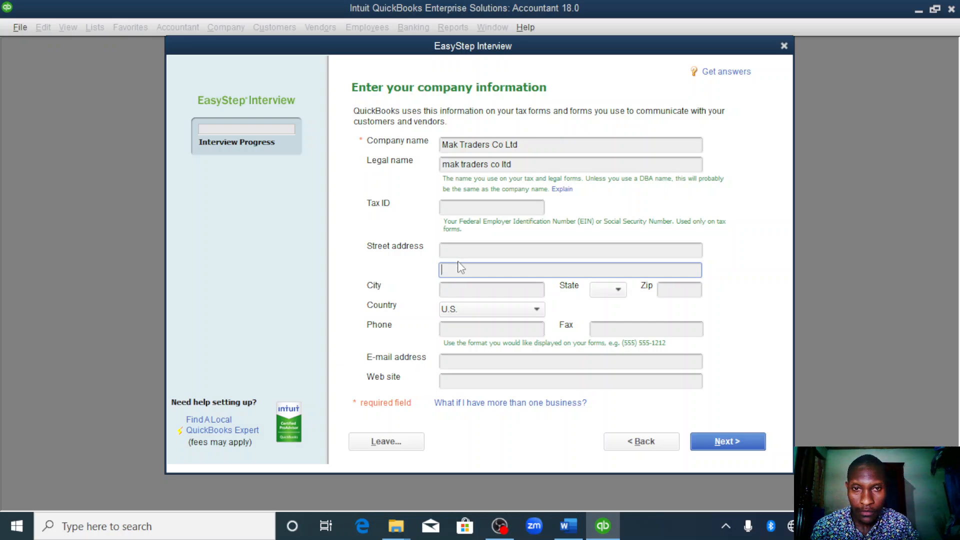
pyautogui.click(459, 250)
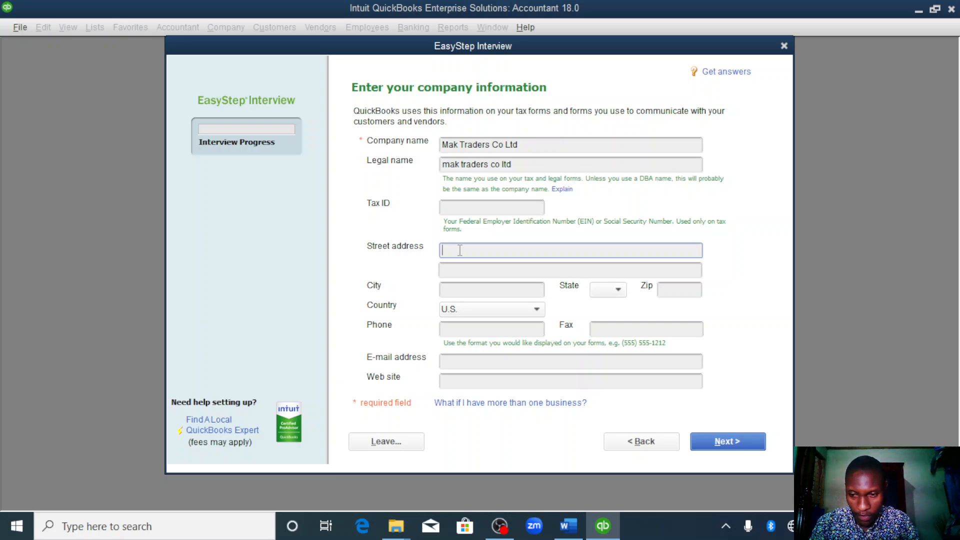
pyautogui.write('O')
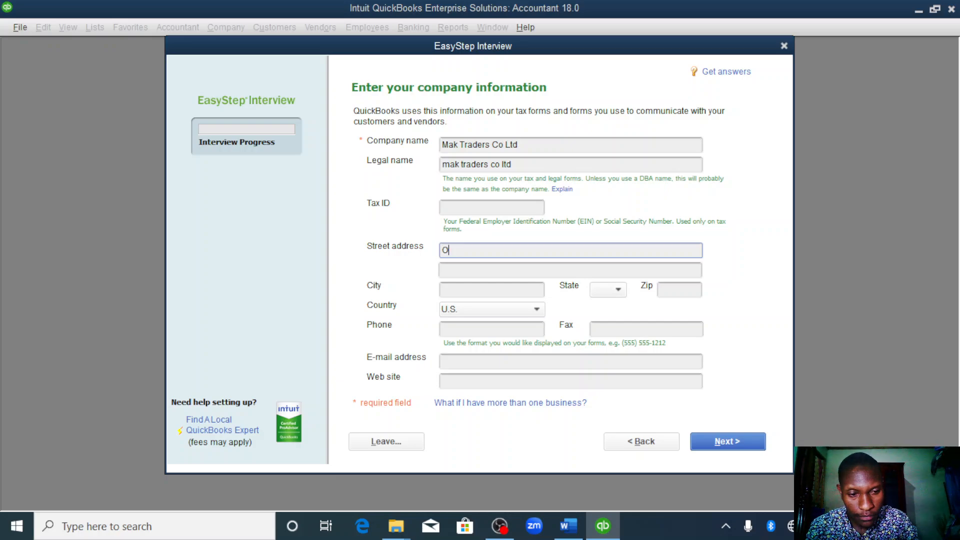
pyautogui.press('BackSpace')
pyautogui.write('P')
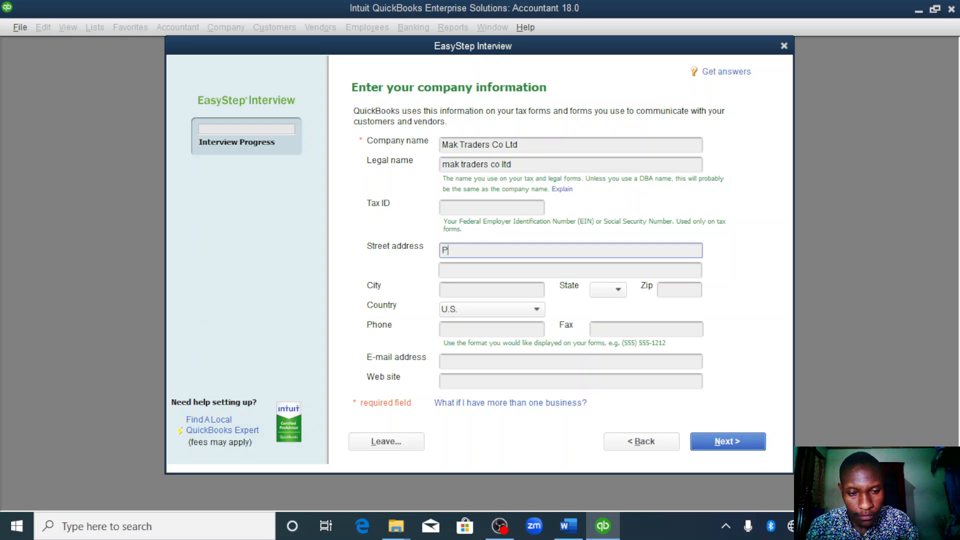
pyautogui.write('.o')
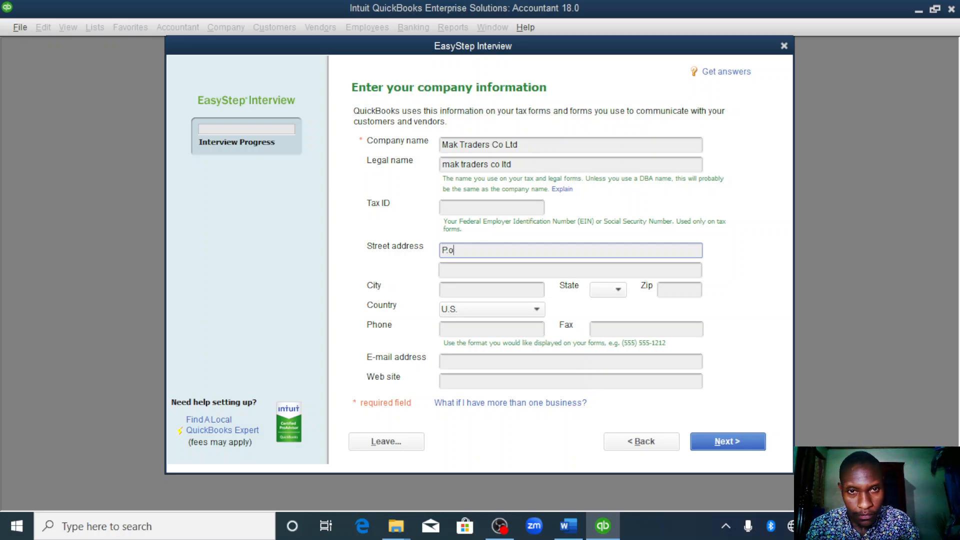
pyautogui.press('BackSpace')
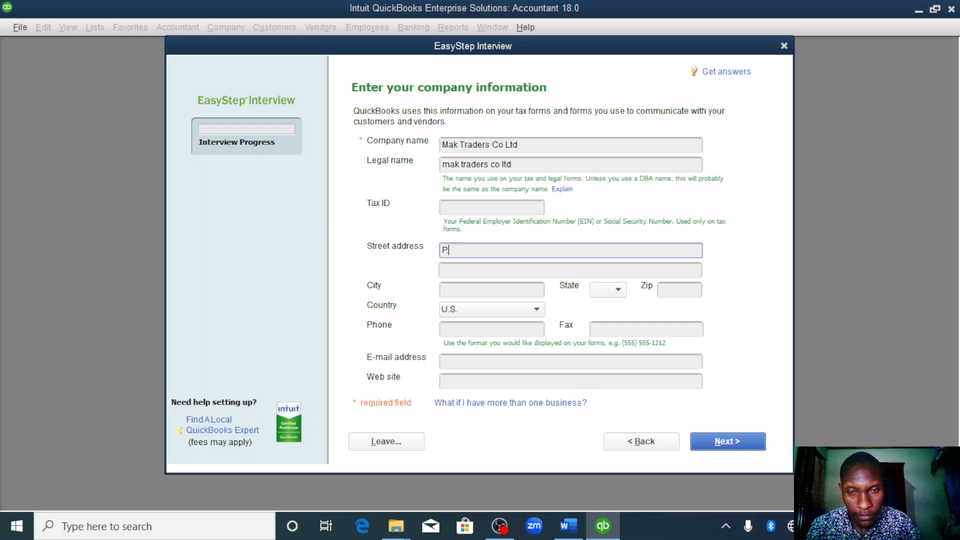
pyautogui.write('O')
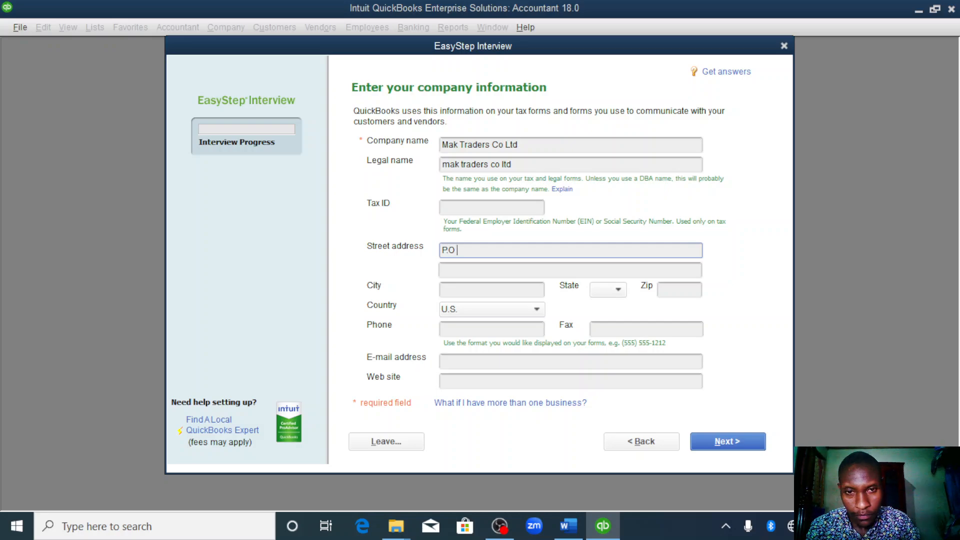
pyautogui.write(' B')
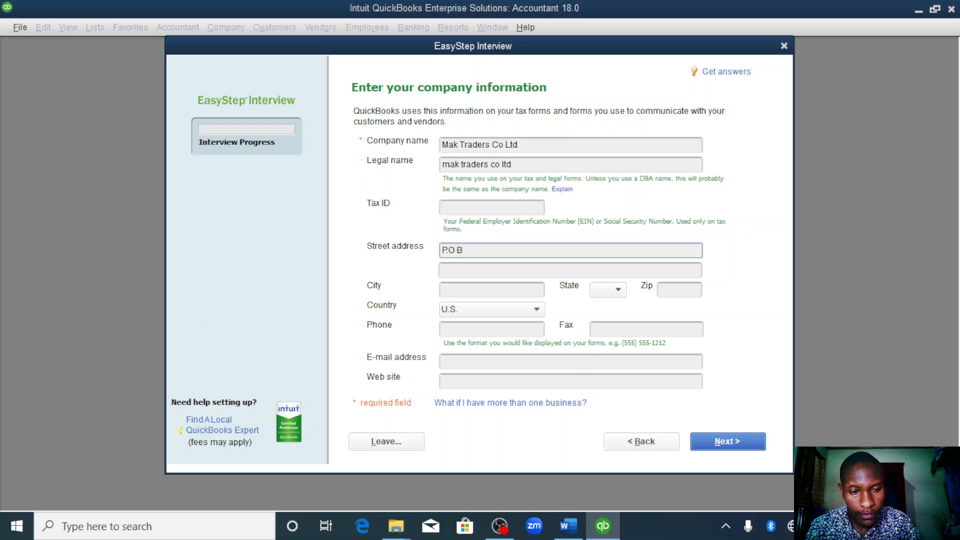
pyautogui.write('ox 2')
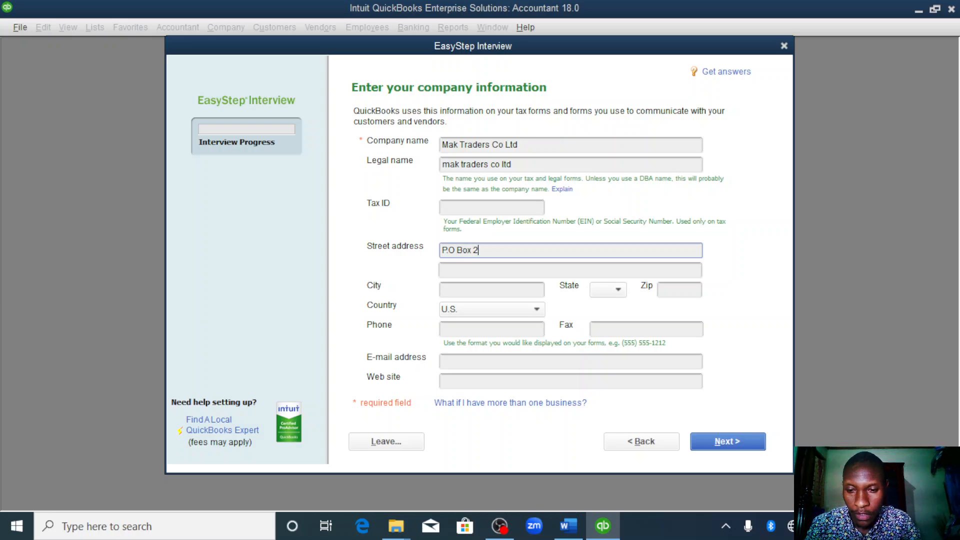
pyautogui.write('34')
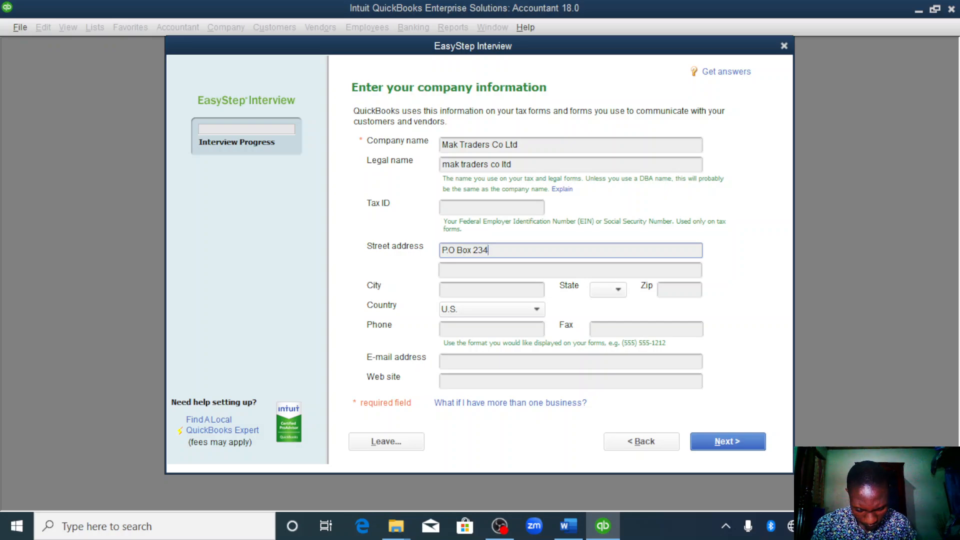
pyautogui.write(' M')
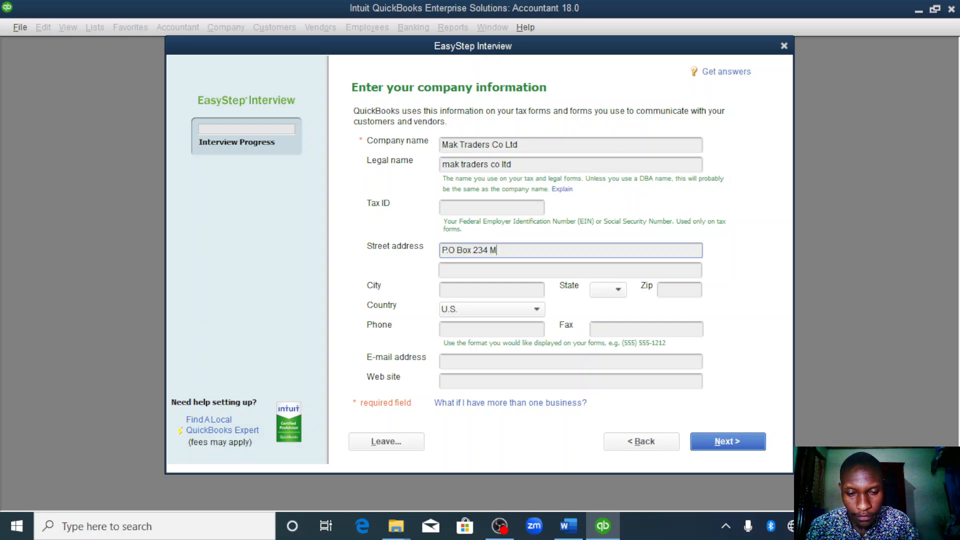
pyautogui.write('barae')
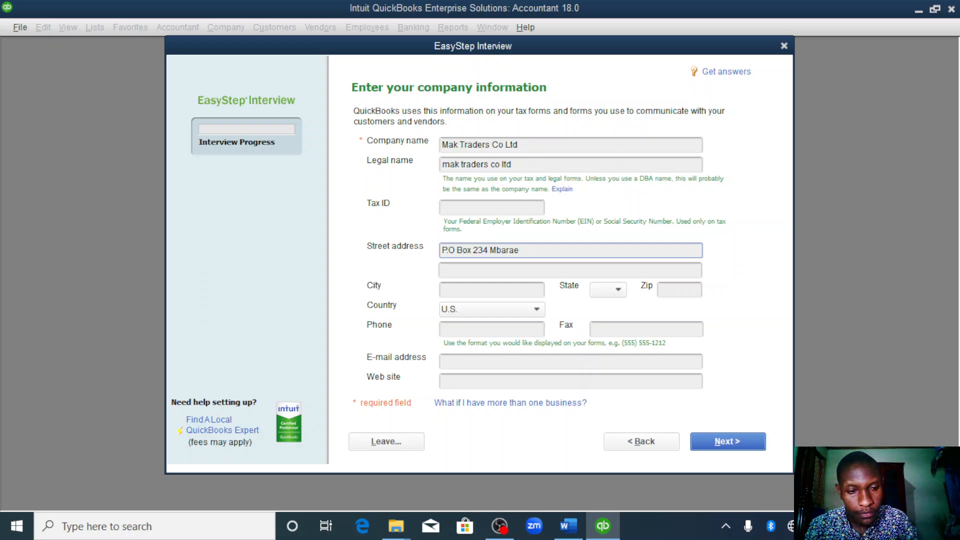
pyautogui.press('BackSpace')
pyautogui.write('rara')
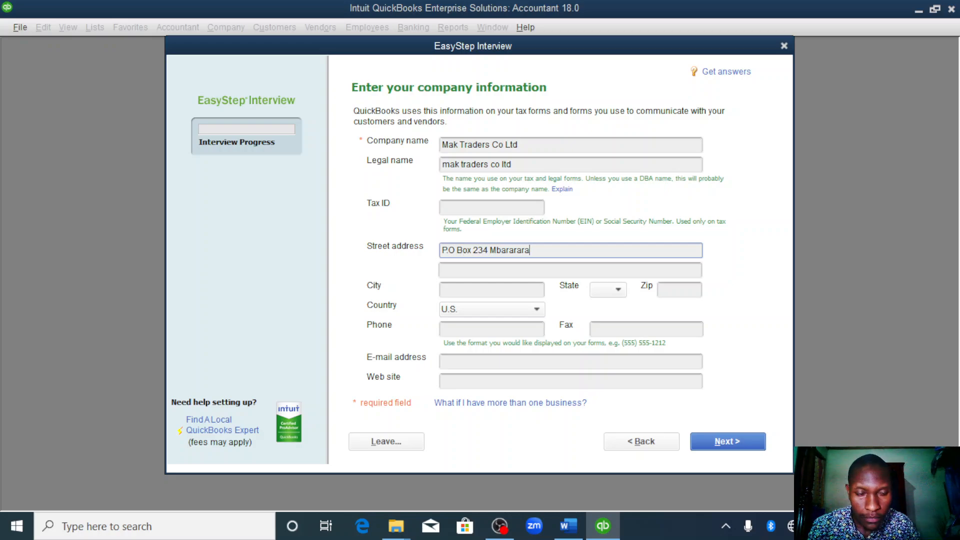
pyautogui.press('BackSpace')
pyautogui.press('BackSpace')
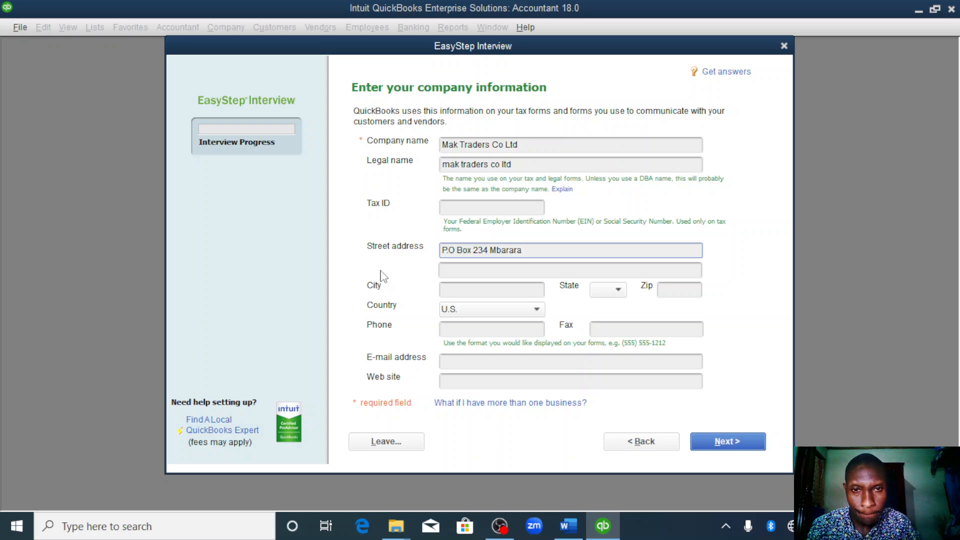
# - Fill in the company's city and set the country to Other
pyautogui.click(486, 292)
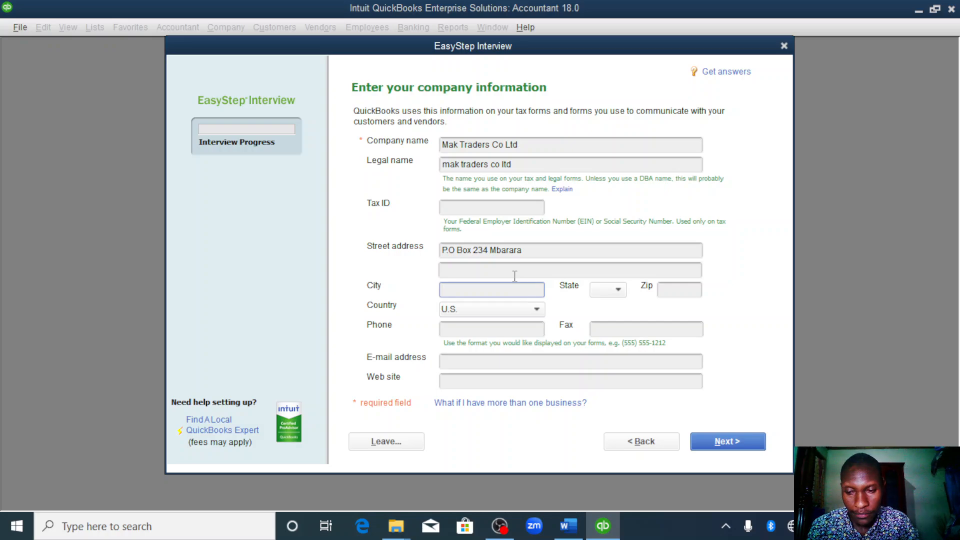
pyautogui.write('Mbarara')
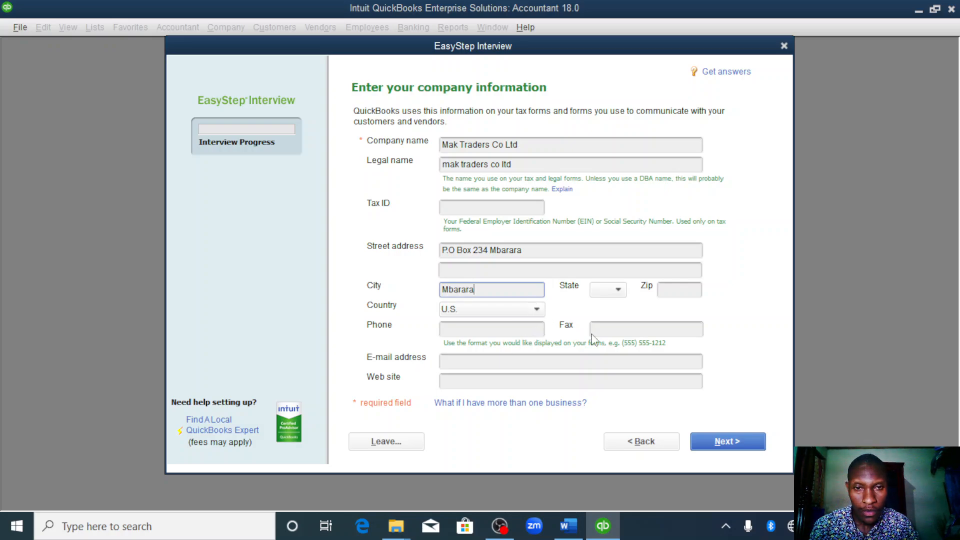
pyautogui.click(537, 309)
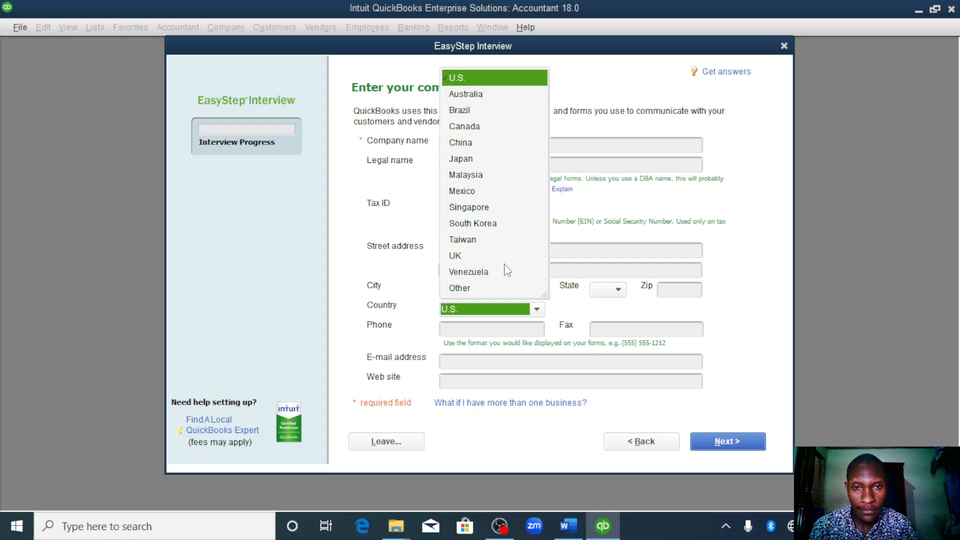
pyautogui.click(464, 289)
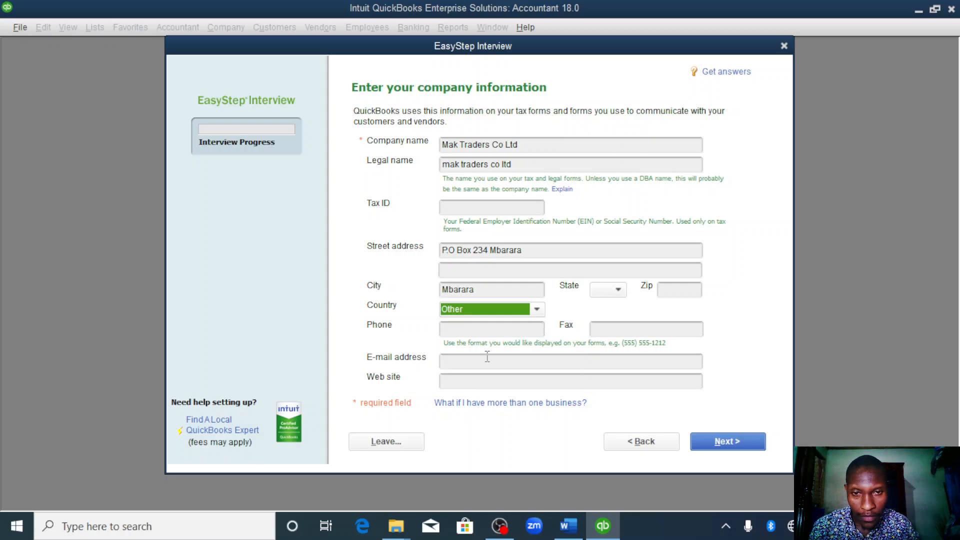
# - Enter the company's e-mail address and continue to the industry selection
pyautogui.click(476, 367)
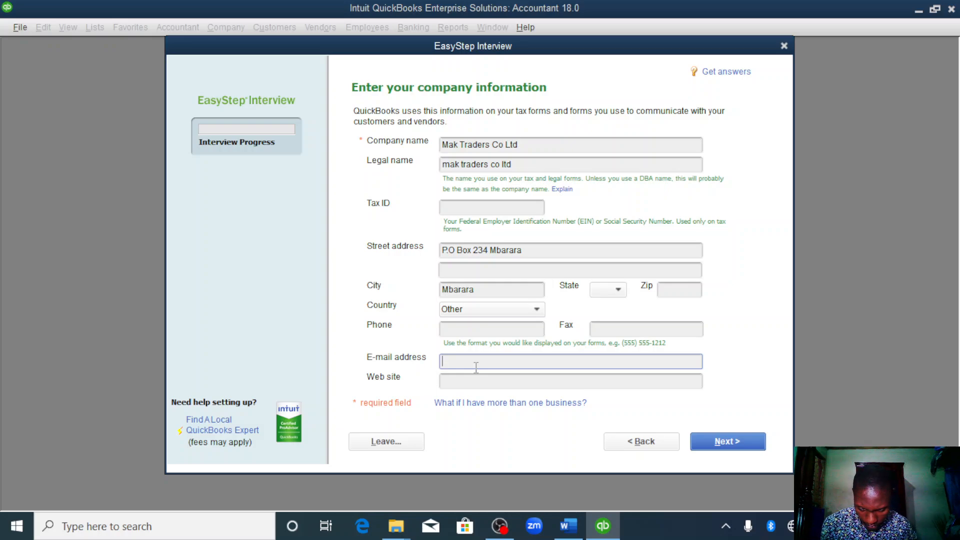
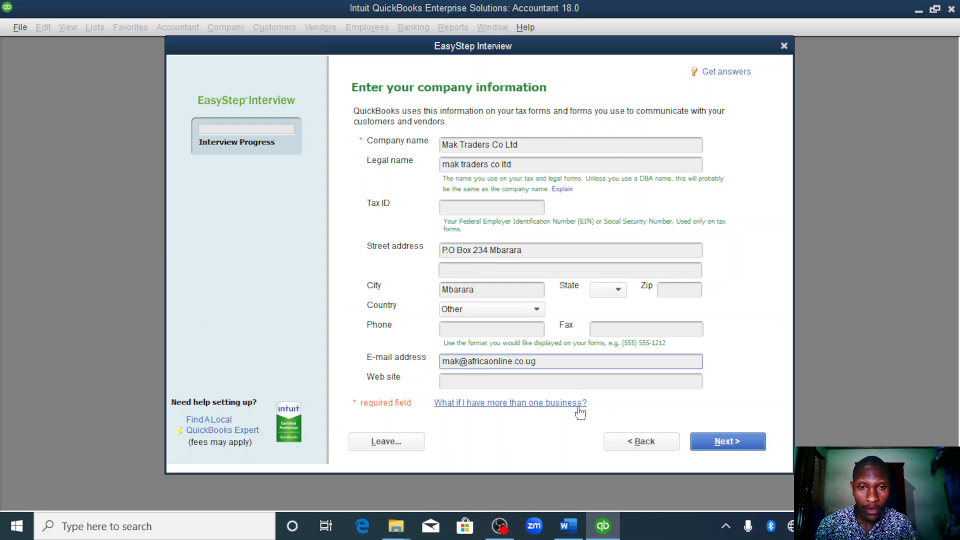
pyautogui.click(721, 445)
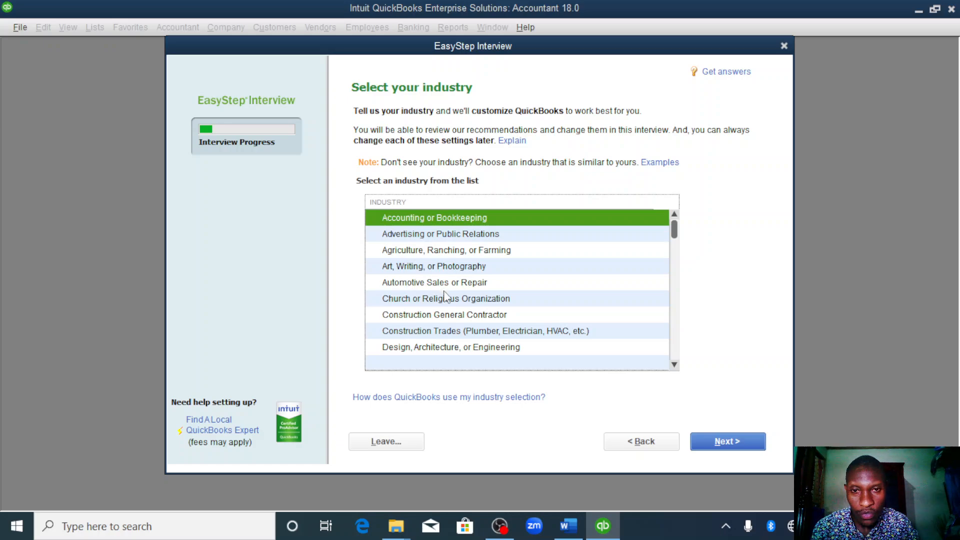
# - Choose Automotive Sales or Repair as the industry and Sole Proprietorship as the company's organization
pyautogui.click(418, 283)
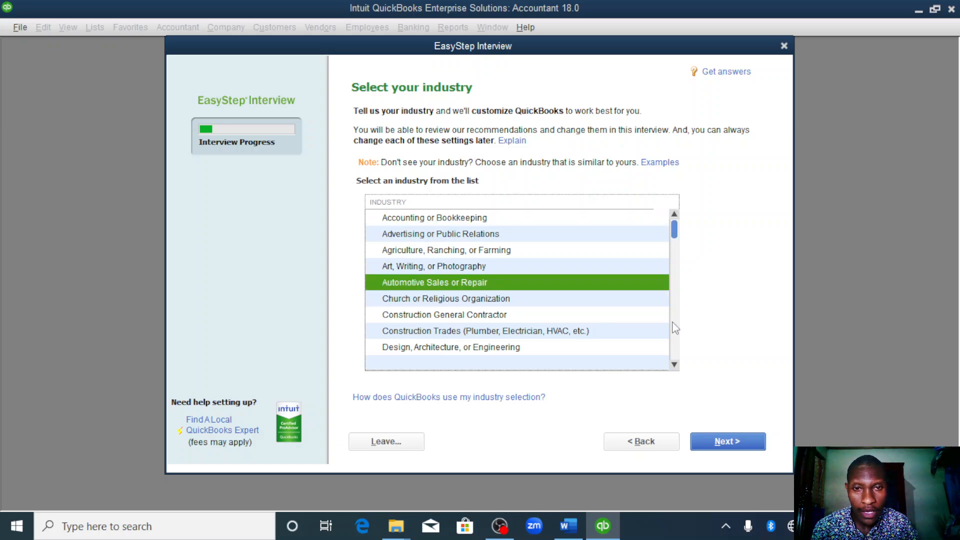
pyautogui.click(714, 440)
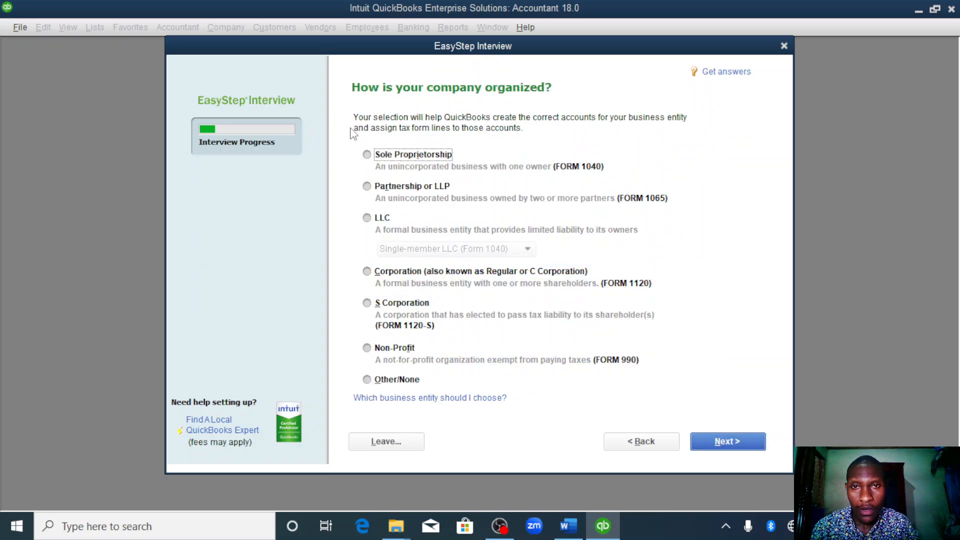
pyautogui.click(367, 154)
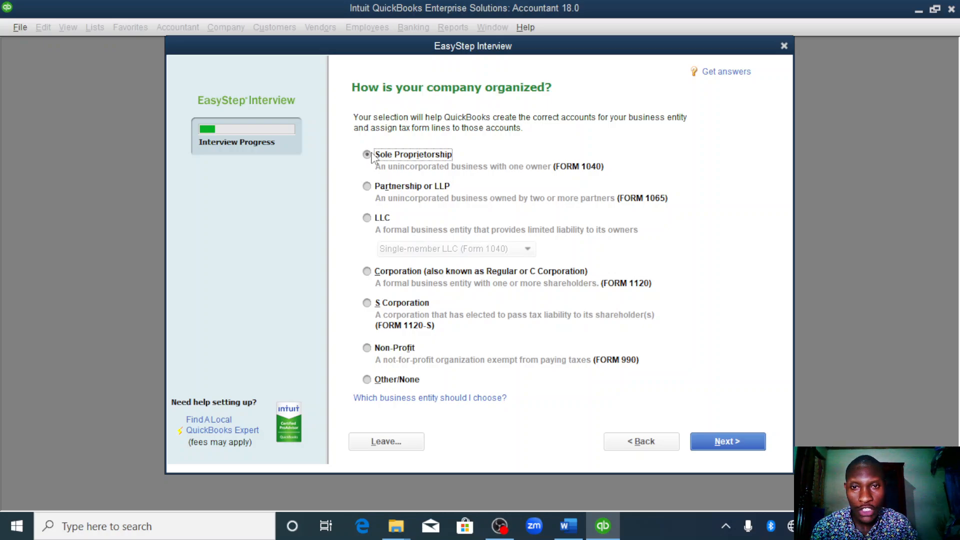
pyautogui.click(729, 442)
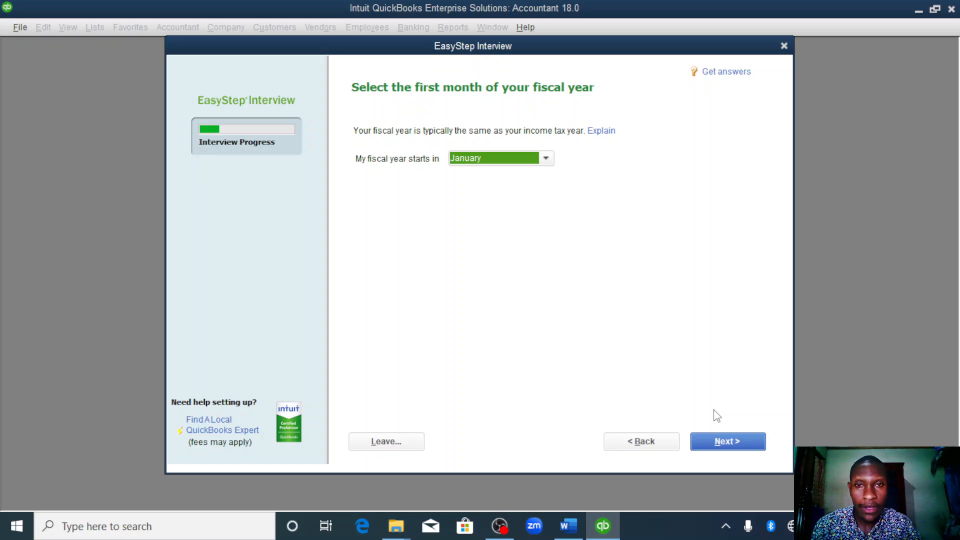
# - Keep January as the first fiscal month and proceed to the company file's save location without setting an administrator password
pyautogui.click(721, 444)
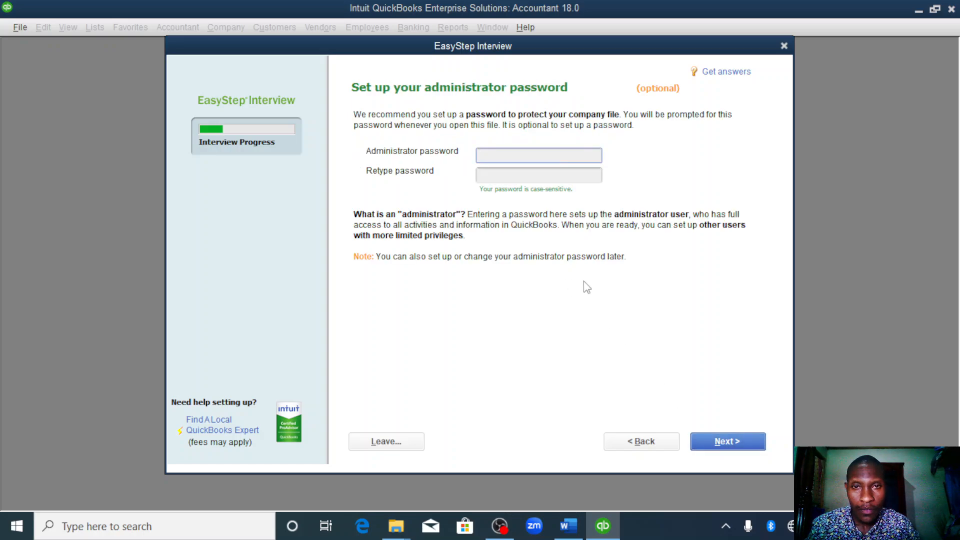
pyautogui.click(737, 439)
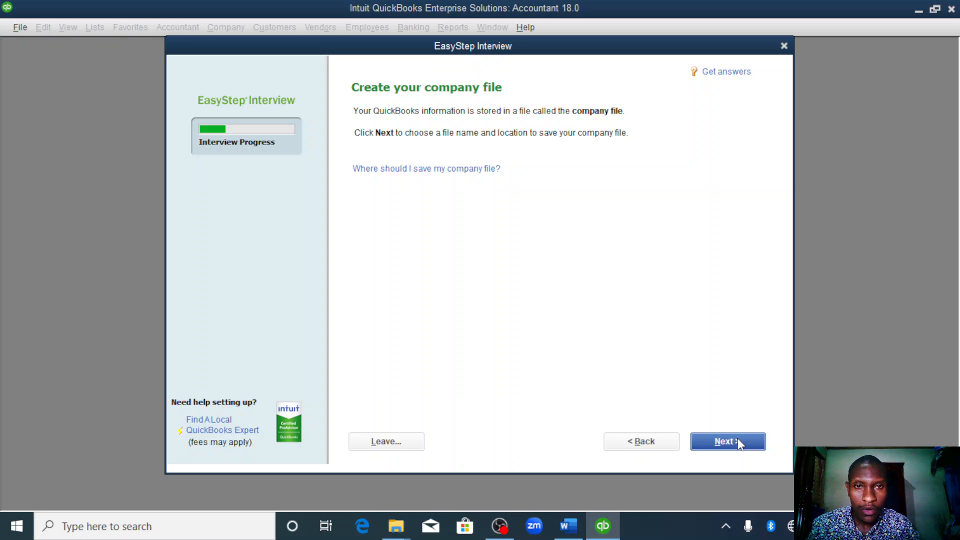
pyautogui.click(738, 443)
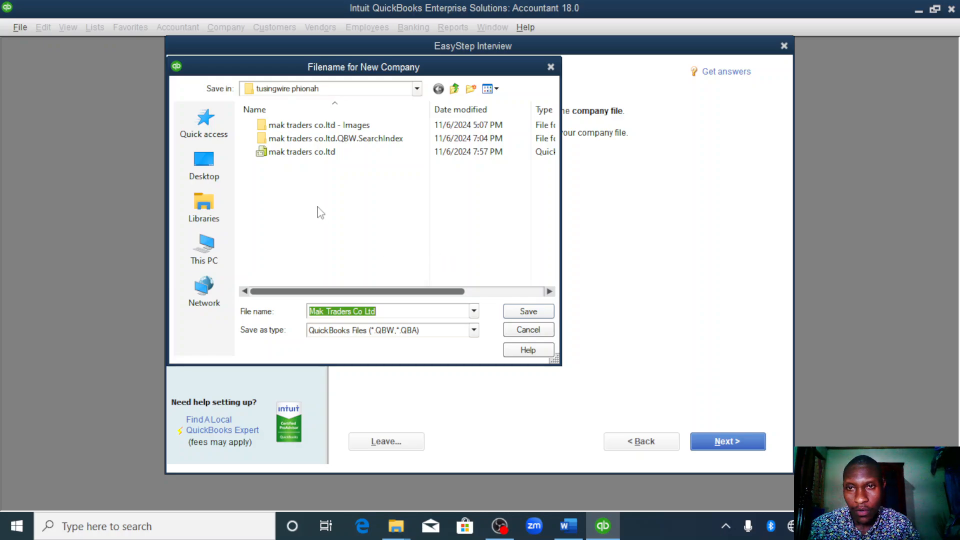
# - Create a new folder on the Desktop for the company file and name it with the person's full name
pyautogui.click(203, 165)
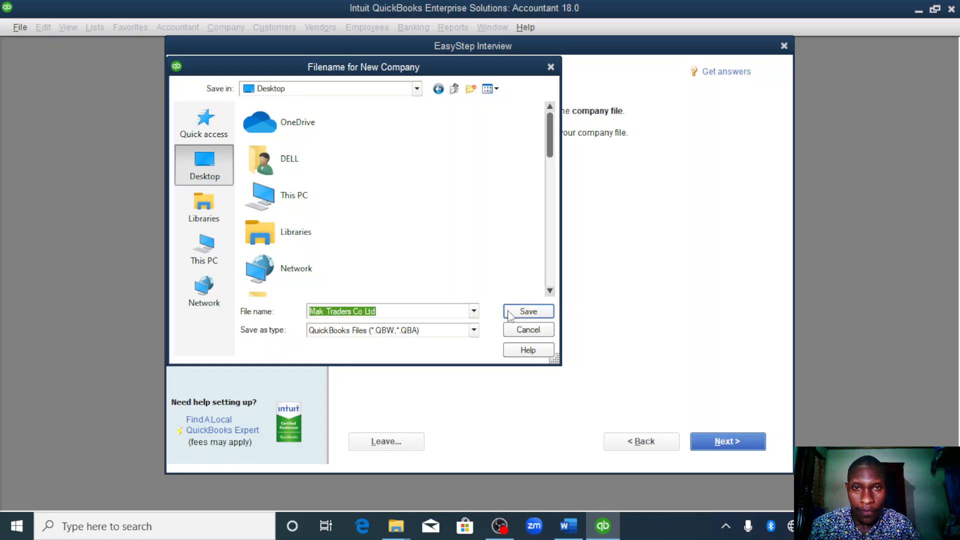
pyautogui.click(469, 92)
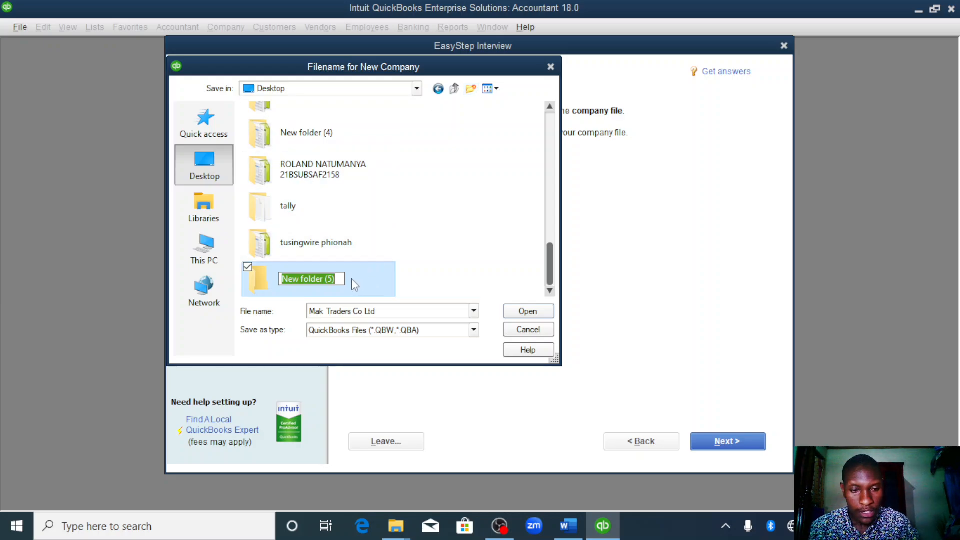
pyautogui.press('BackSpace')
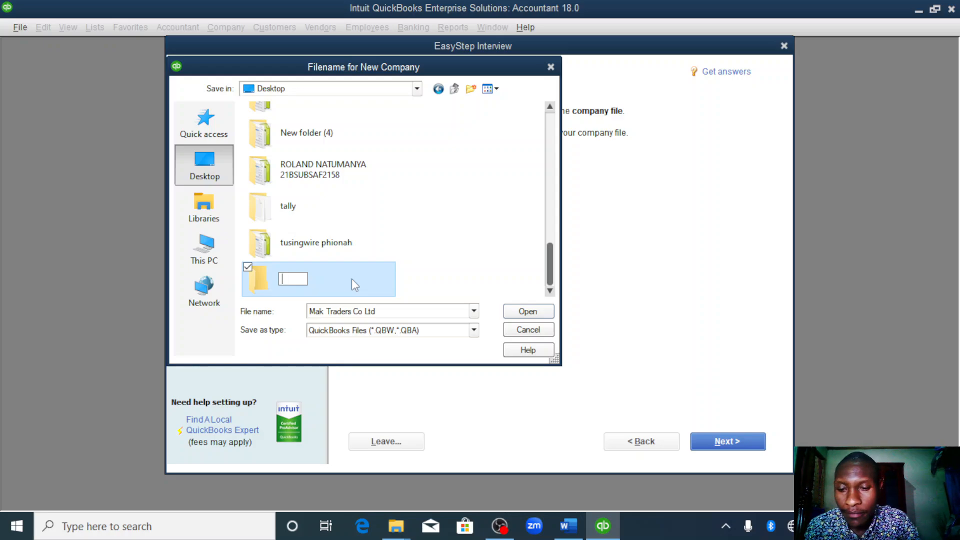
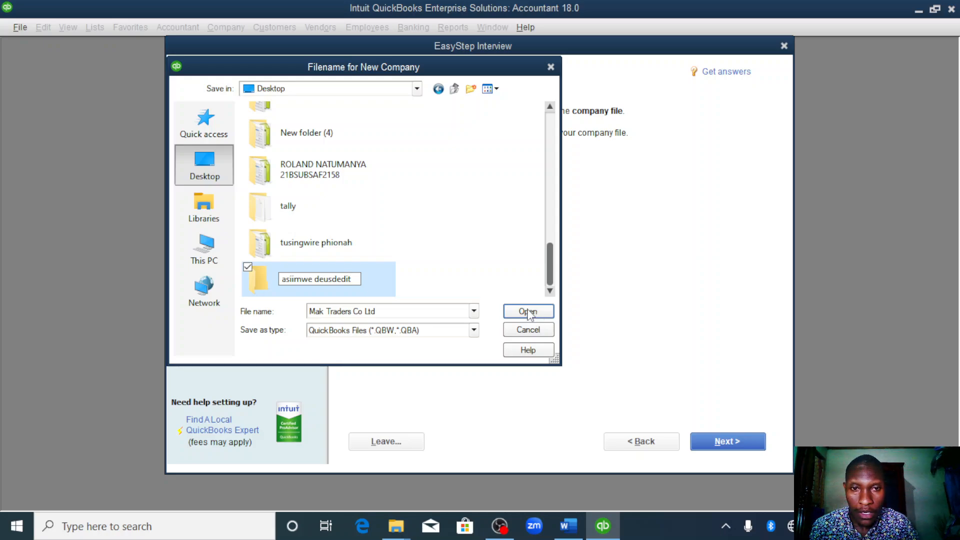
# - Save the company file as Mak Traders Co Ltd inside the new folder and proceed to the customization introduction
pyautogui.click(528, 312)
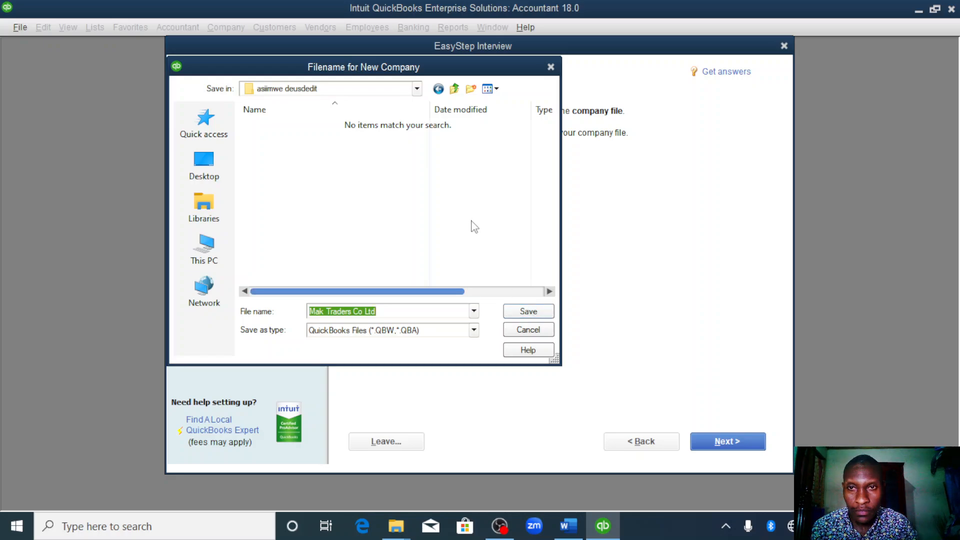
pyautogui.click(529, 312)
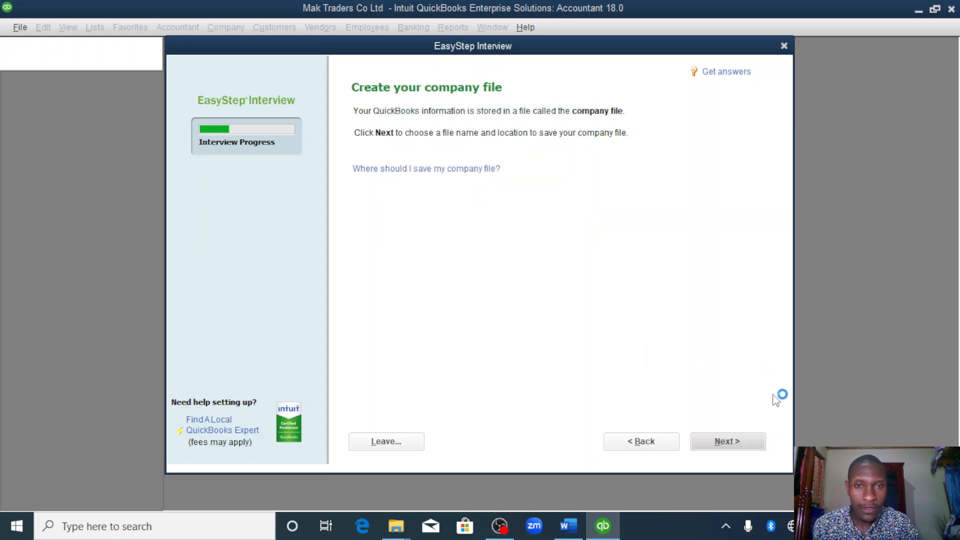
pyautogui.click(727, 441)
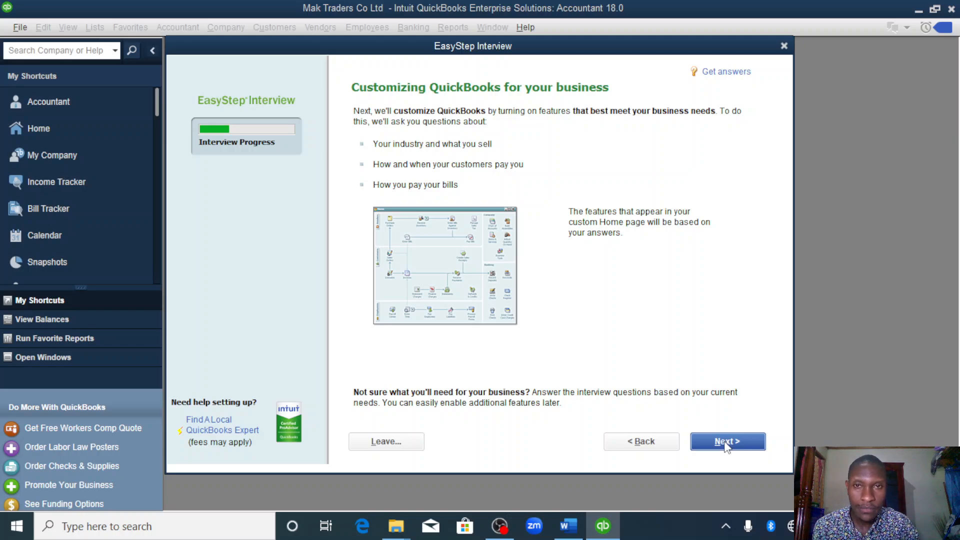
# - Specify that the company sells both services and products
pyautogui.click(727, 442)
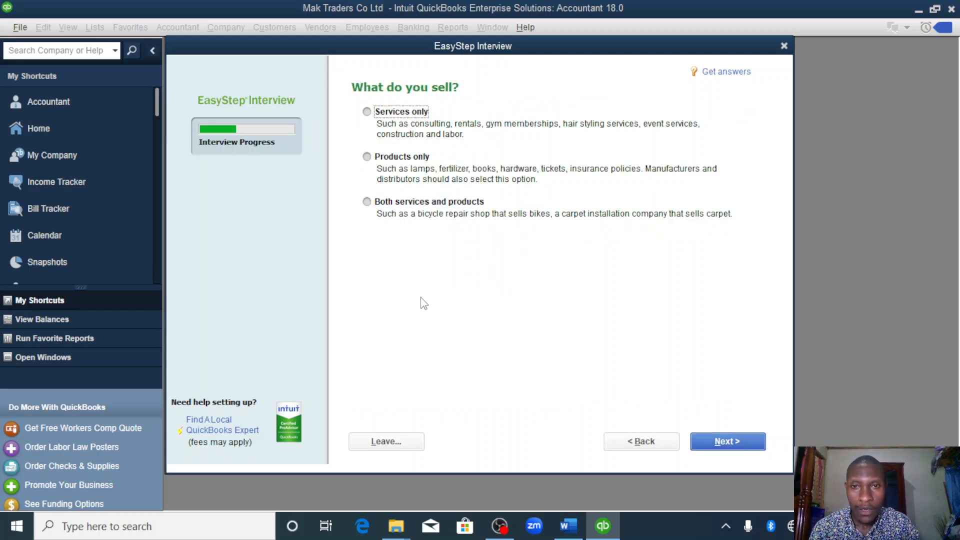
pyautogui.click(367, 202)
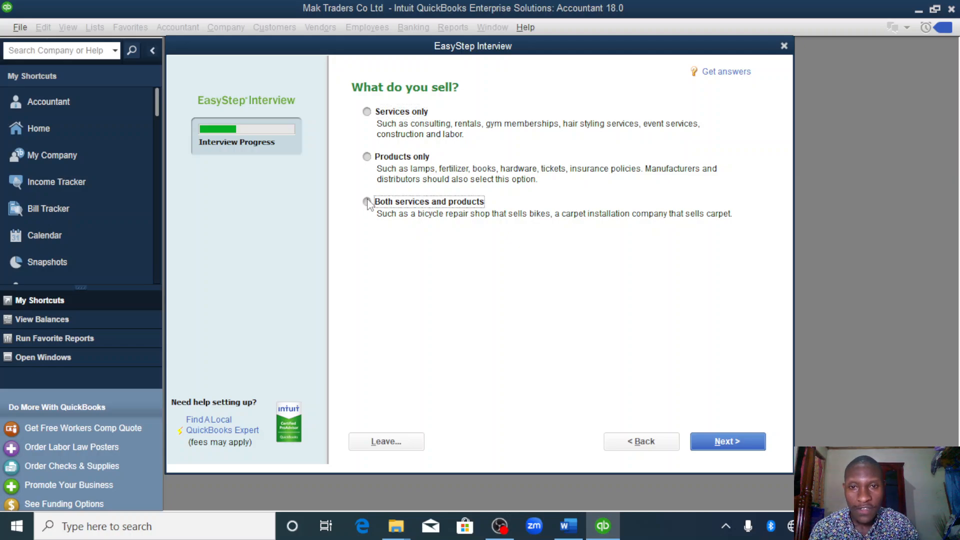
pyautogui.click(723, 442)
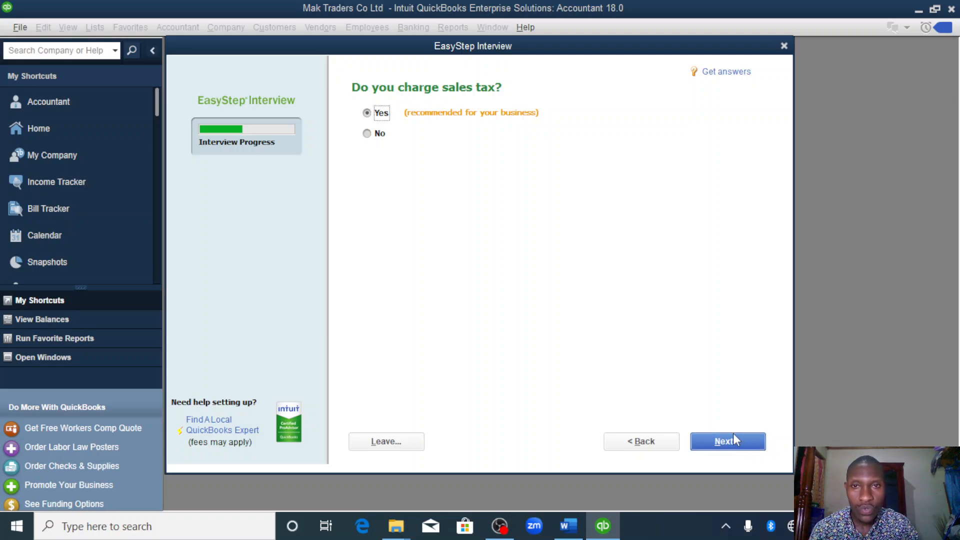
# - Keep Yes for sales tax, estimates and sales order tracking, and No for billing statements and progress invoicing
pyautogui.click(734, 433)
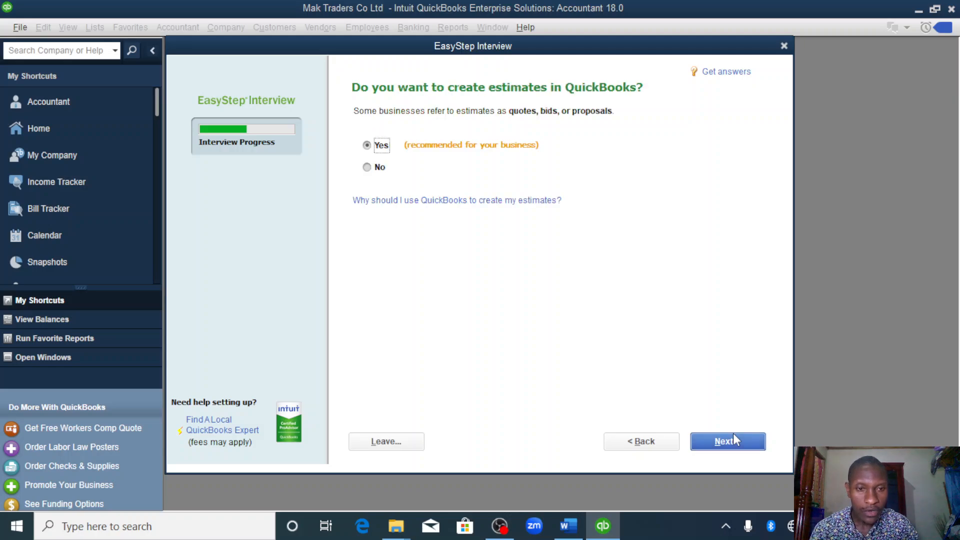
pyautogui.click(734, 433)
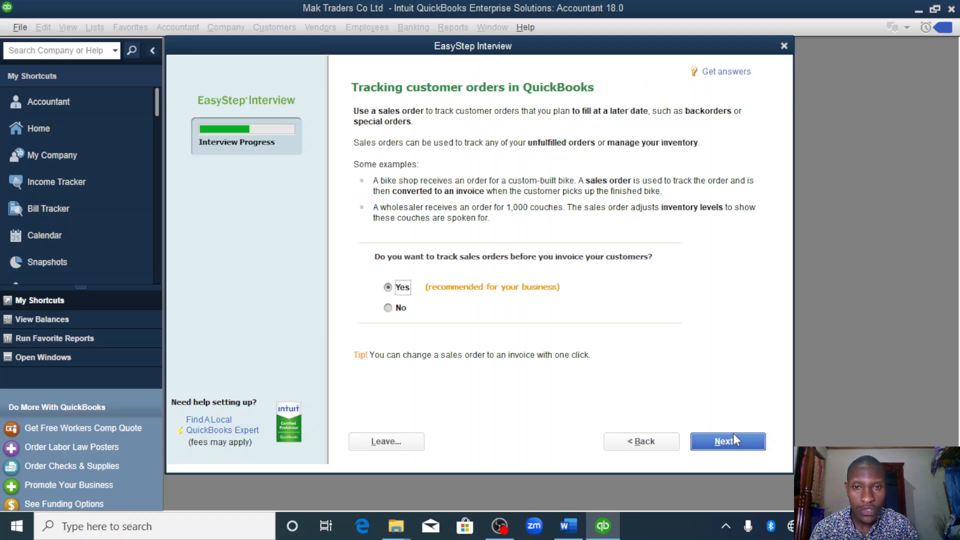
pyautogui.click(734, 435)
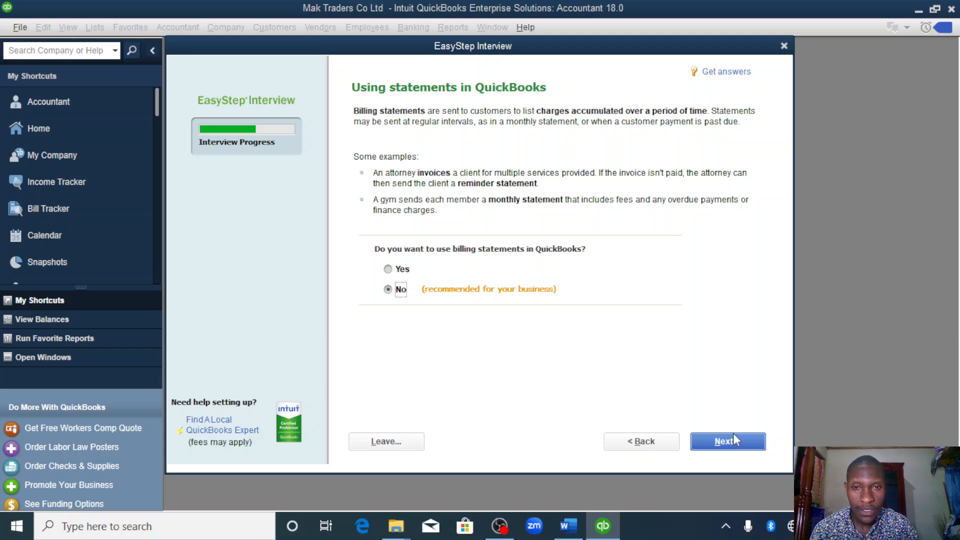
pyautogui.click(733, 435)
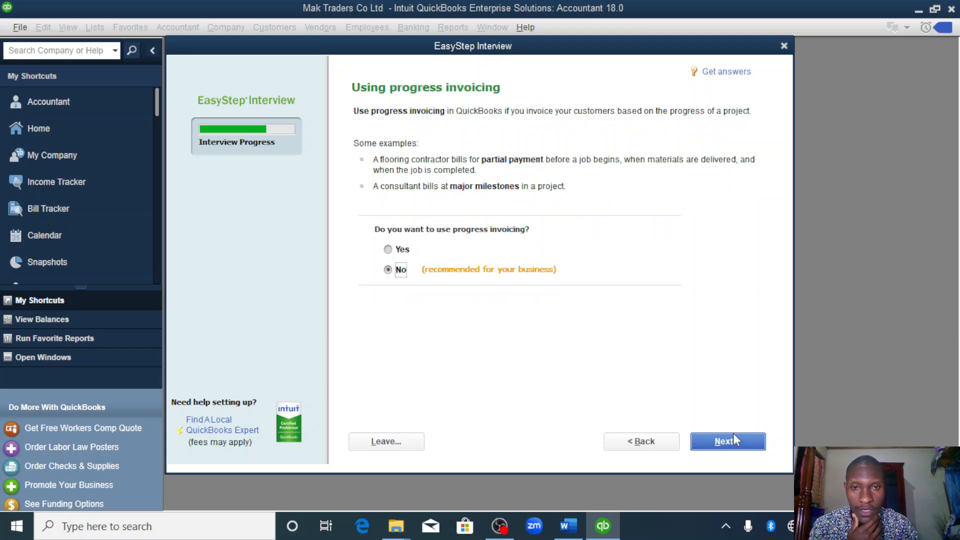
pyautogui.click(733, 435)
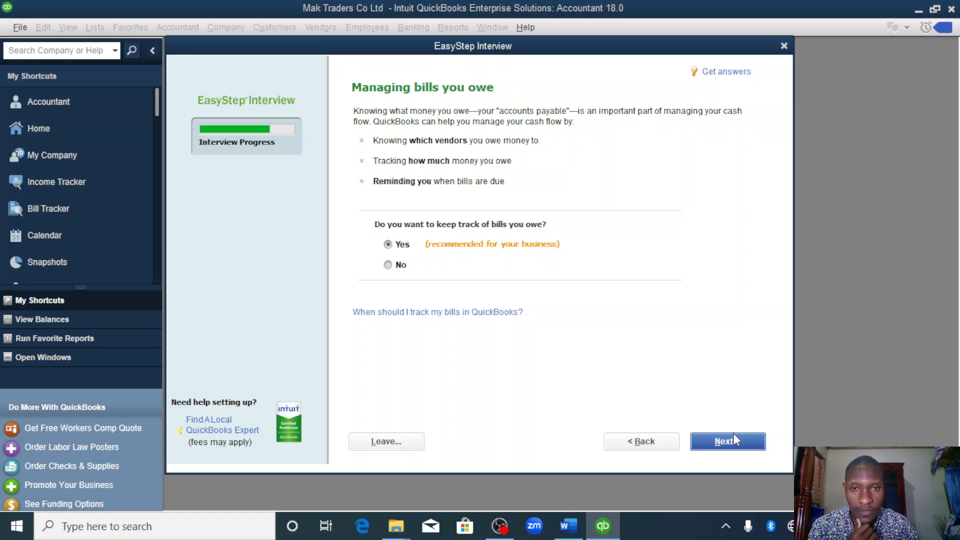
# - Keep Yes for tracking bills owed and turn on inventory tracking
pyautogui.click(733, 438)
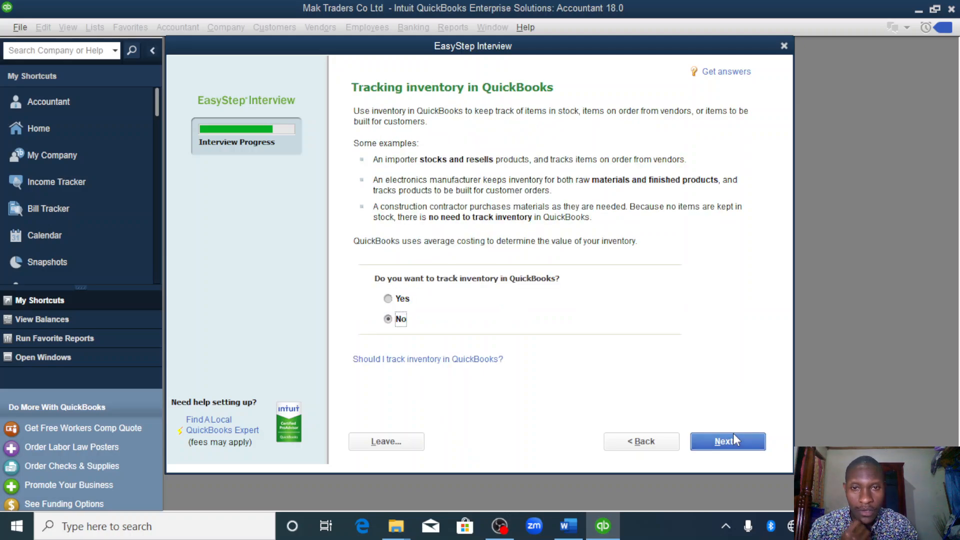
pyautogui.click(389, 299)
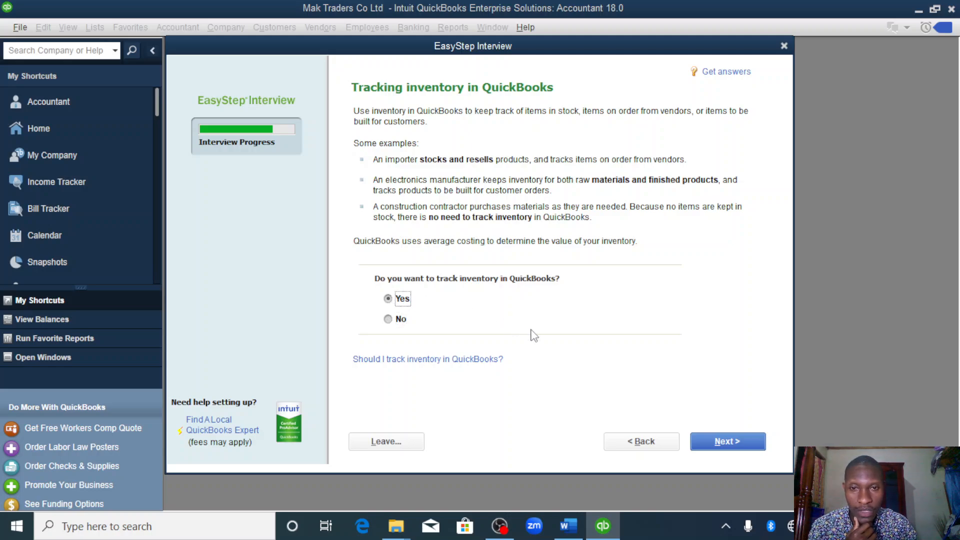
pyautogui.click(733, 441)
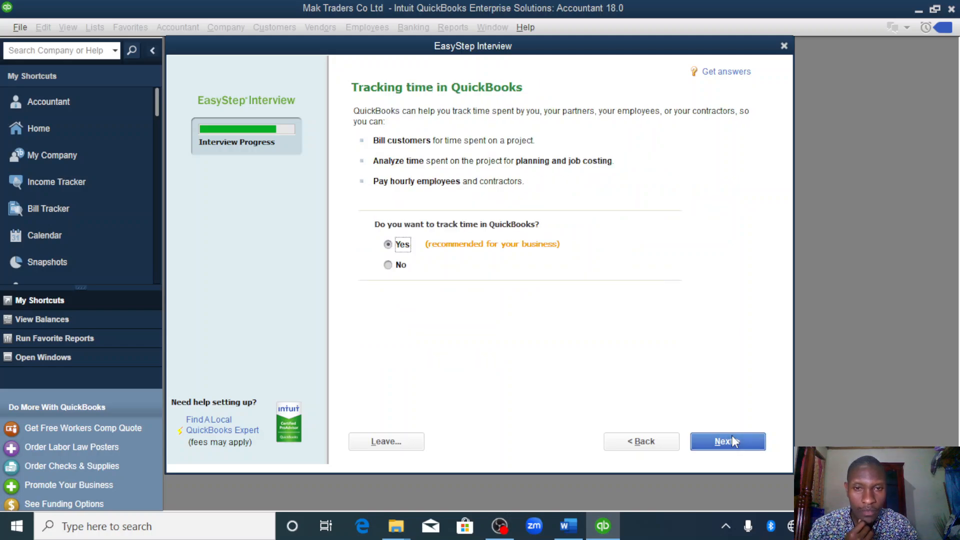
# - Keep time tracking on, specify that the company has W-2 employees, and continue to the start date selection
pyautogui.click(731, 438)
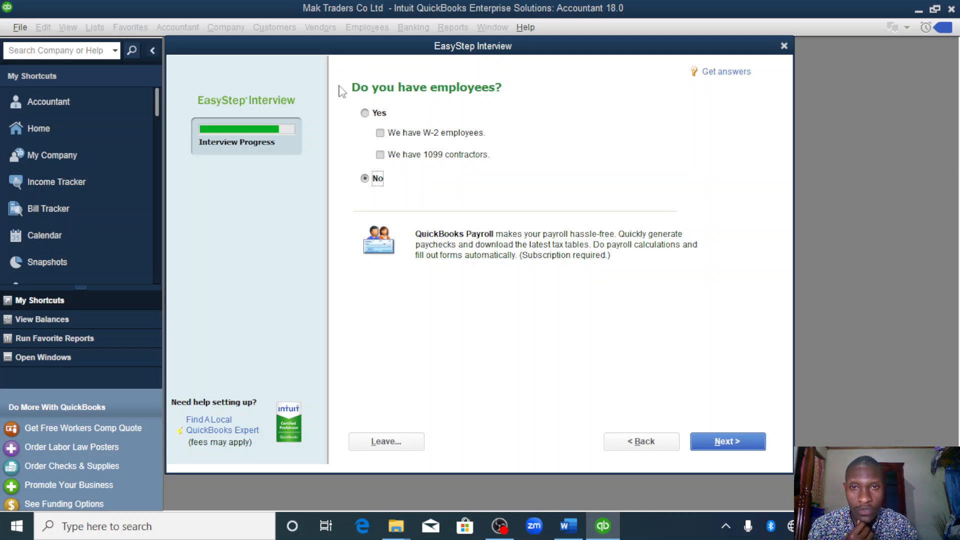
pyautogui.click(365, 113)
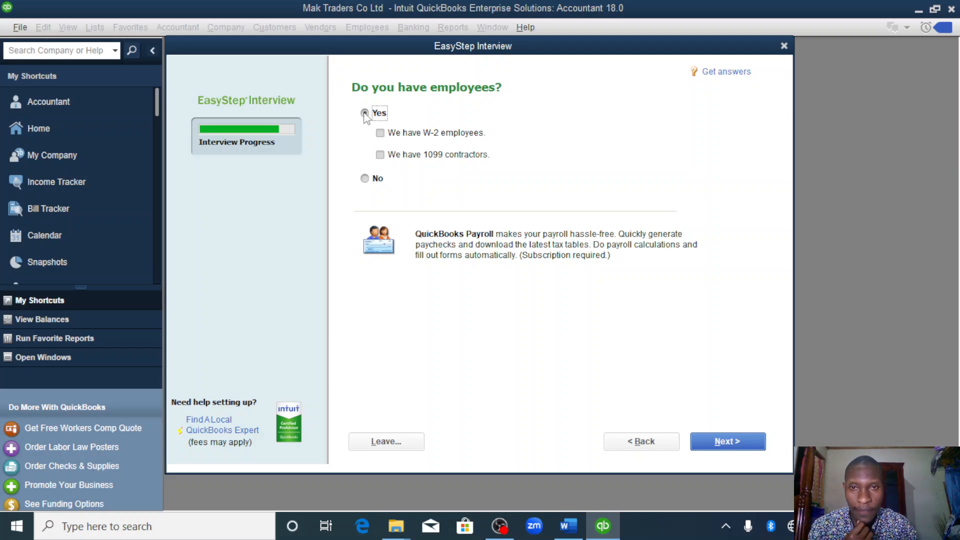
pyautogui.click(381, 133)
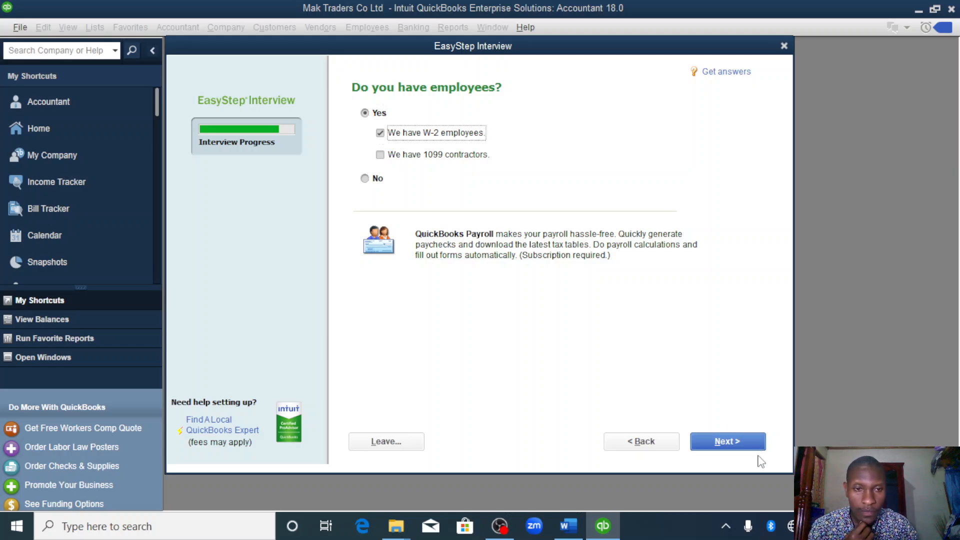
pyautogui.click(721, 442)
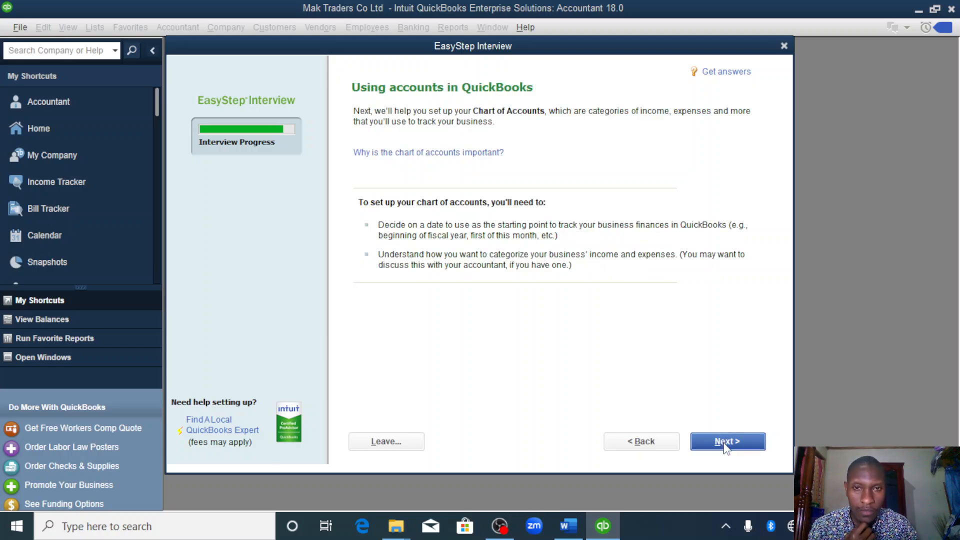
pyautogui.click(726, 447)
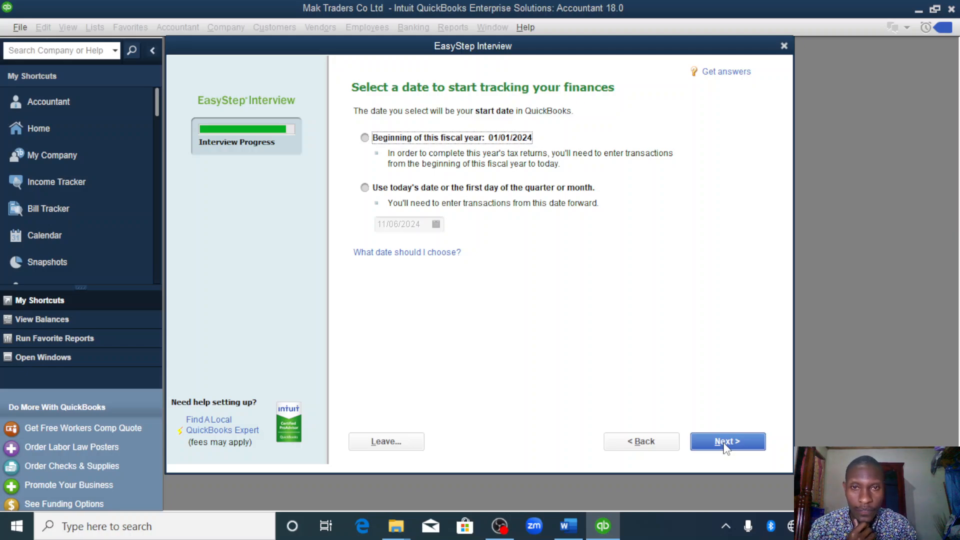
pyautogui.click(364, 188)
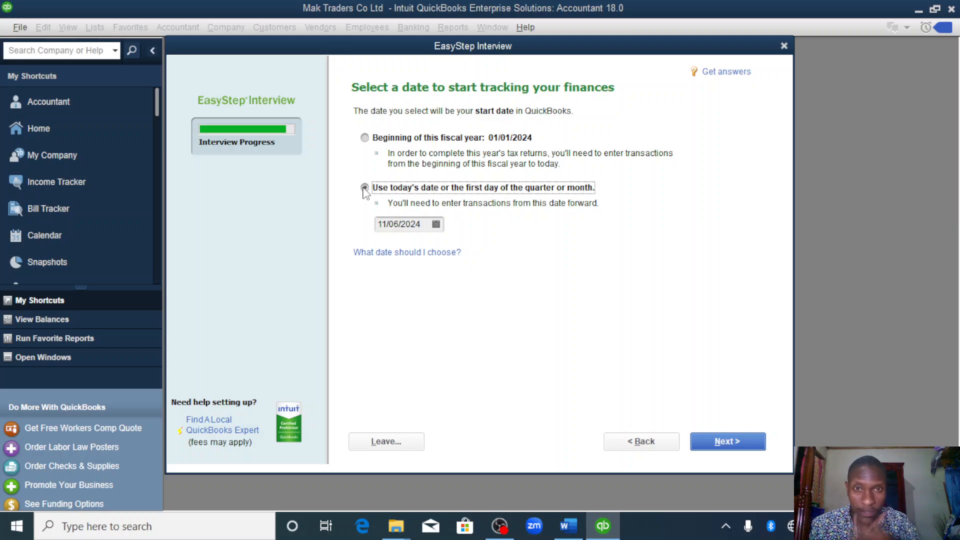
pyautogui.click(431, 224)
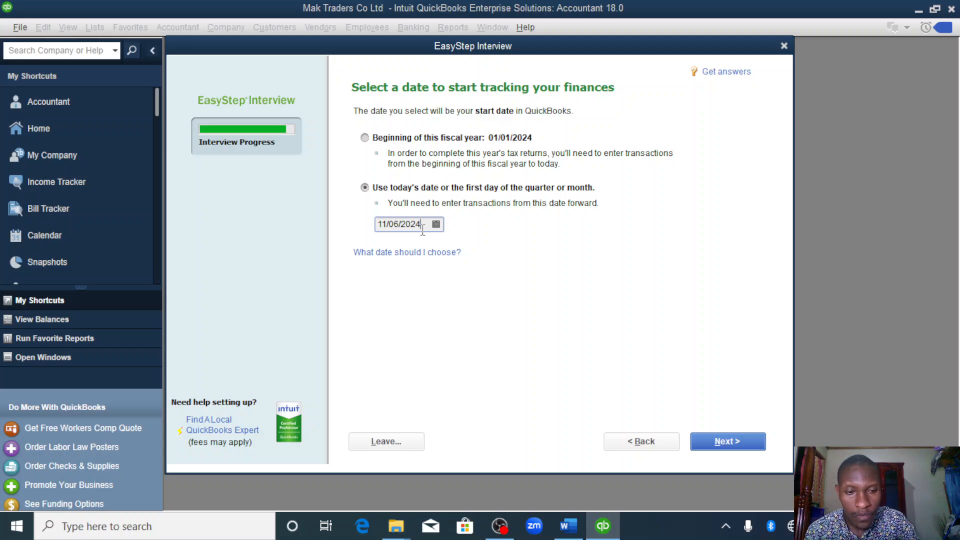
pyautogui.click(364, 139)
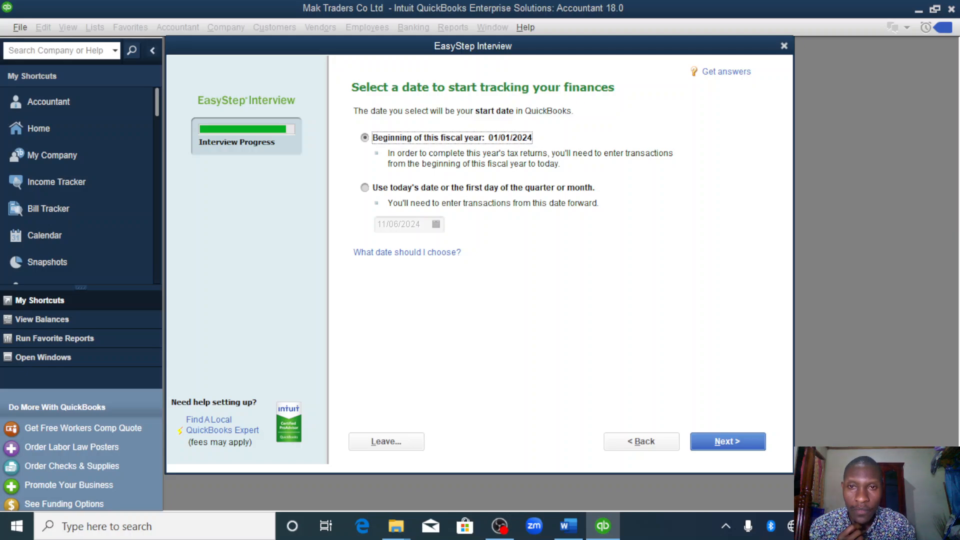
# - Choose today's date or the first day of the quarter or month as start date and change its year to 2023
pyautogui.click(366, 188)
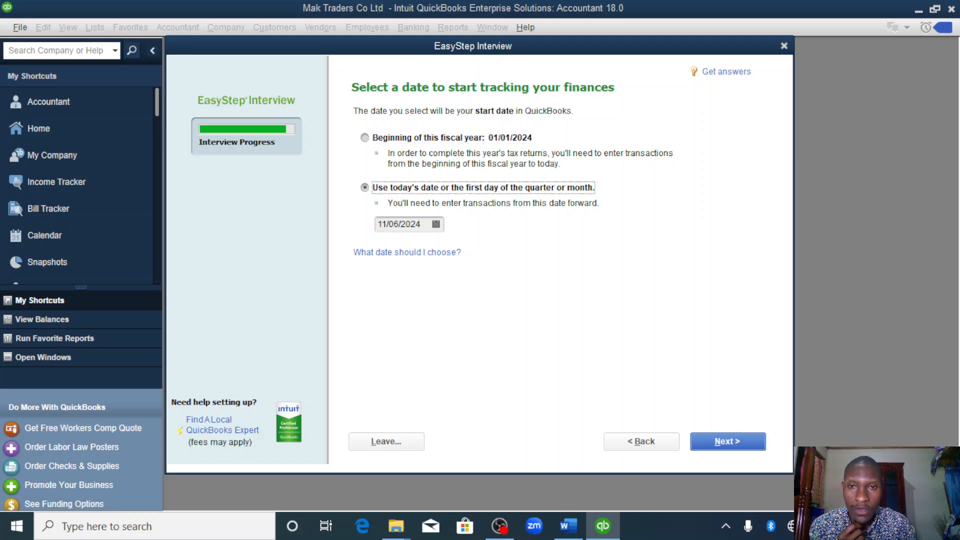
pyautogui.click(423, 224)
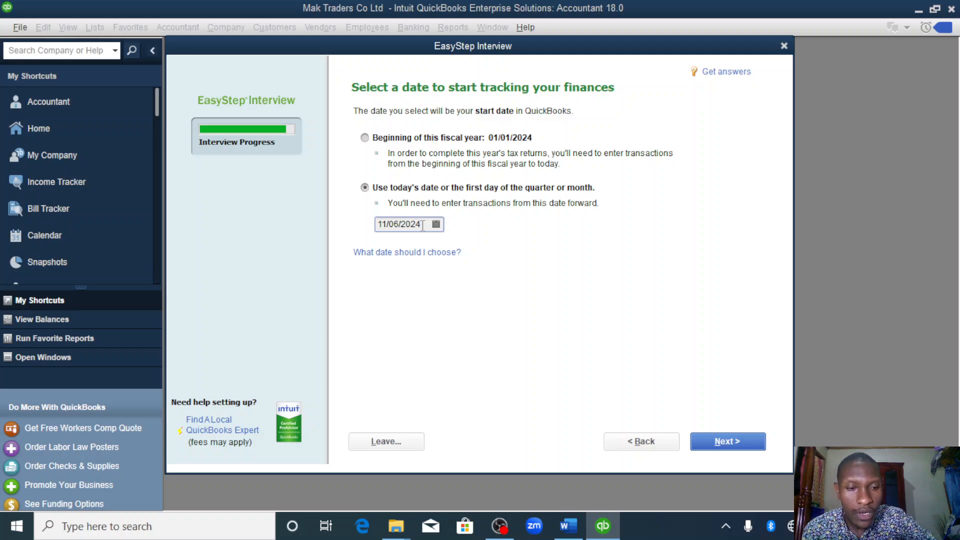
pyautogui.press('BackSpace')
pyautogui.write('3')
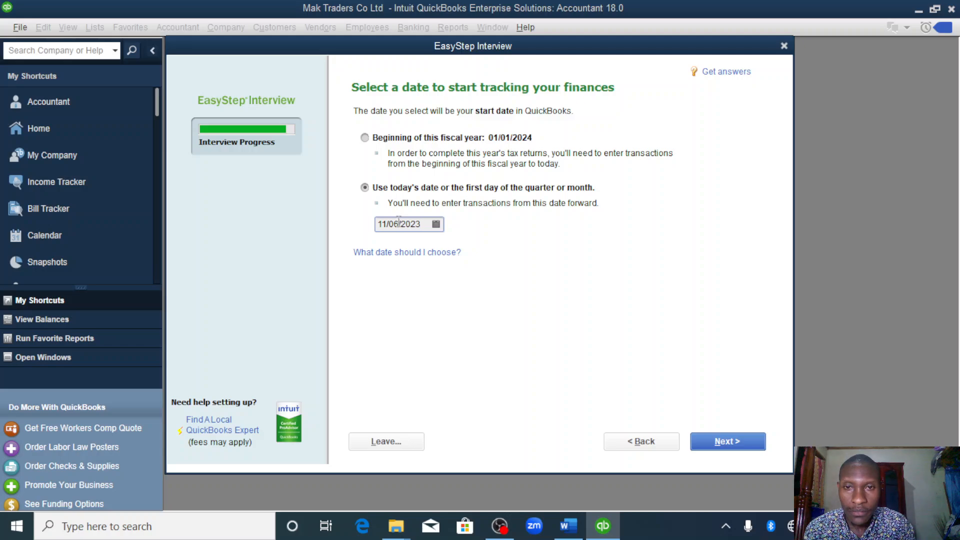
pyautogui.press('BackSpace')
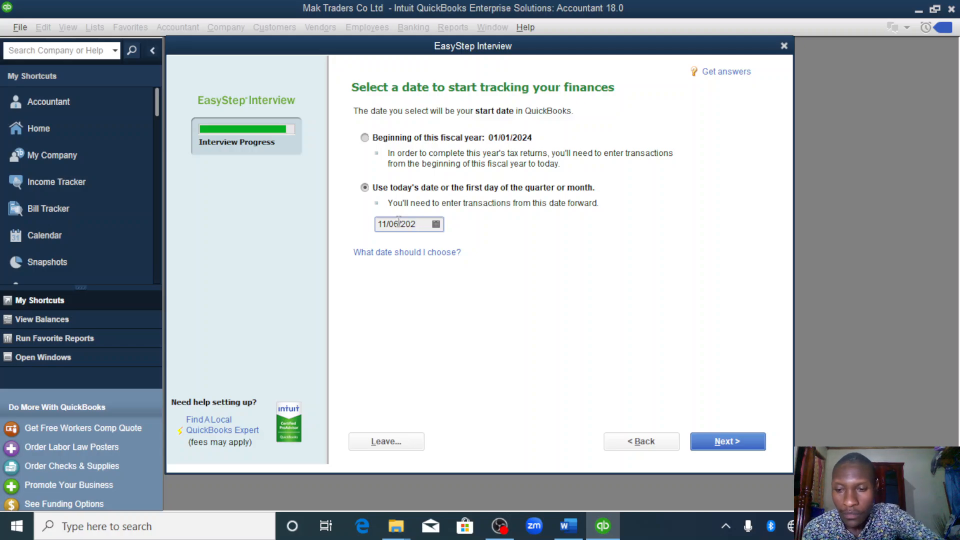
pyautogui.write('1')
pyautogui.press('BackSpace')
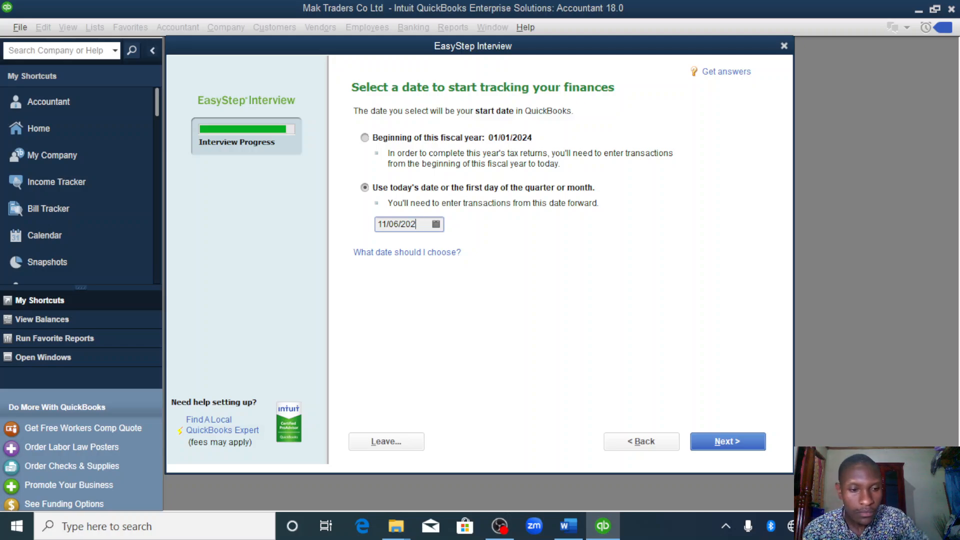
pyautogui.write('3')
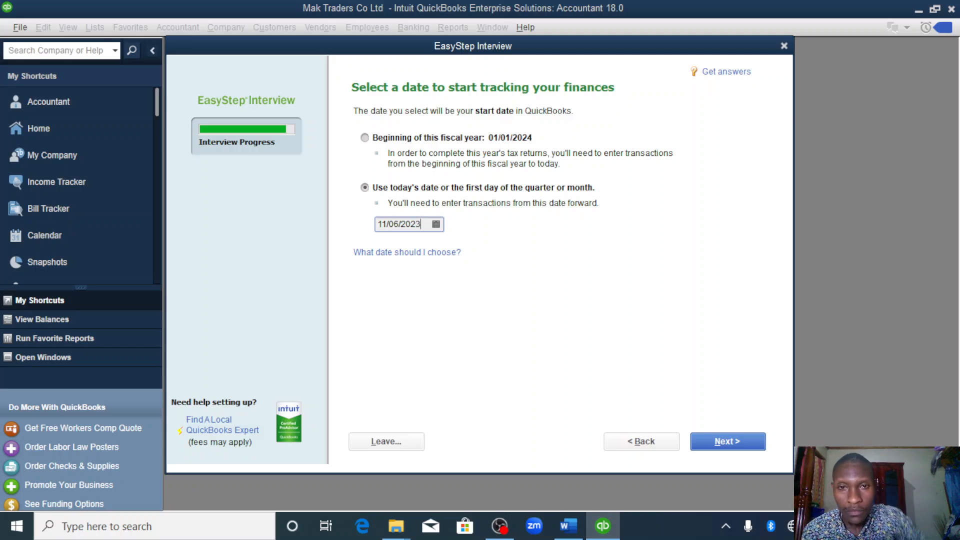
# - Set the day of the start date to 01
pyautogui.click(400, 223)
pyautogui.press('BackSpace')
pyautogui.write('1')
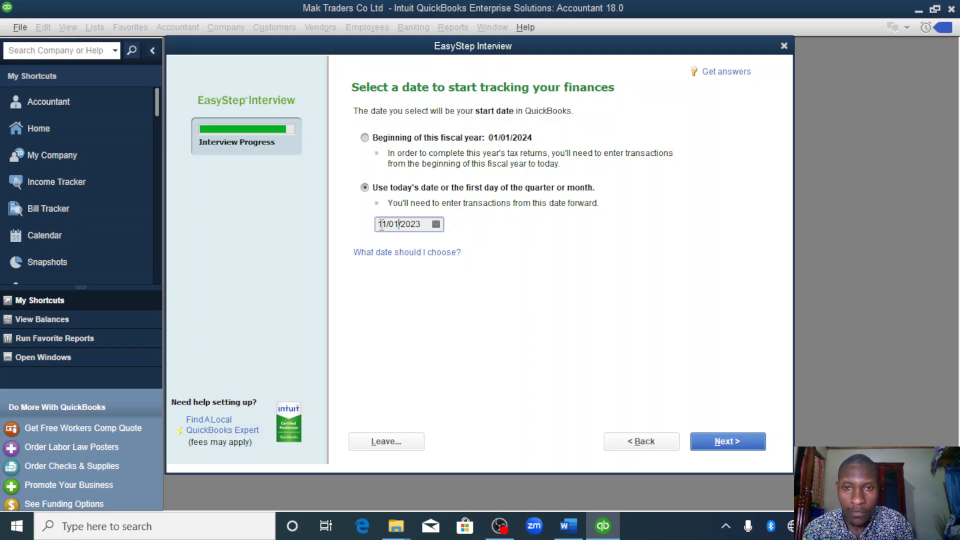
pyautogui.press('BackSpace')
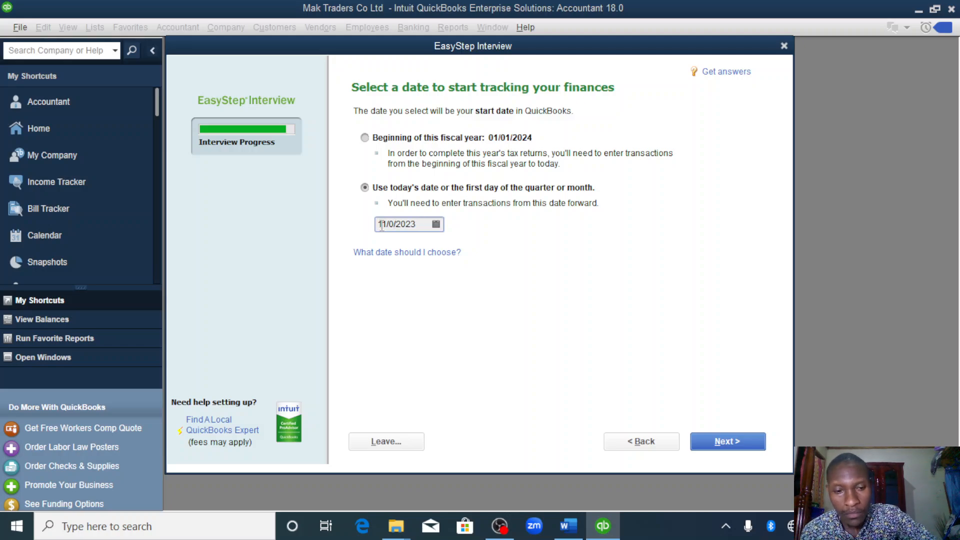
pyautogui.write('0')
pyautogui.press('BackSpace')
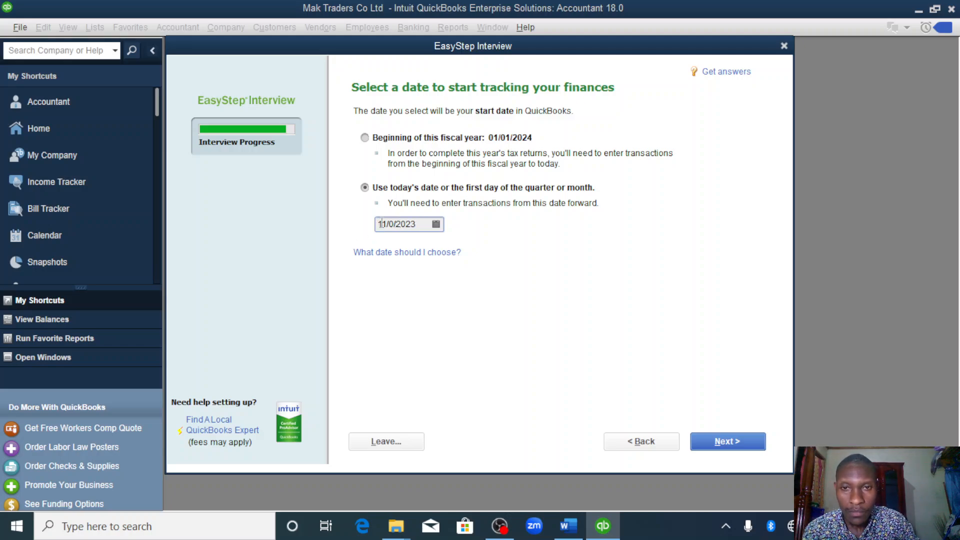
pyautogui.press('BackSpace')
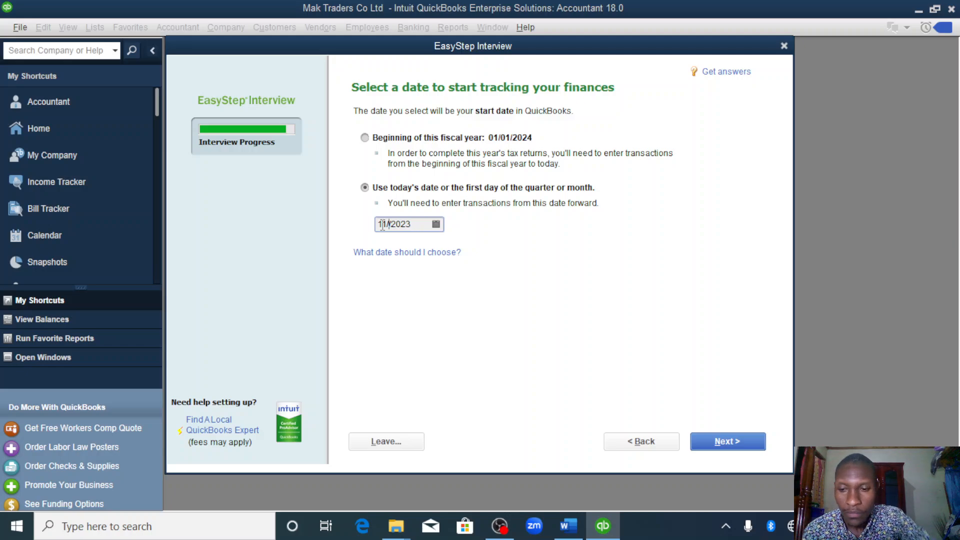
pyautogui.write('0')
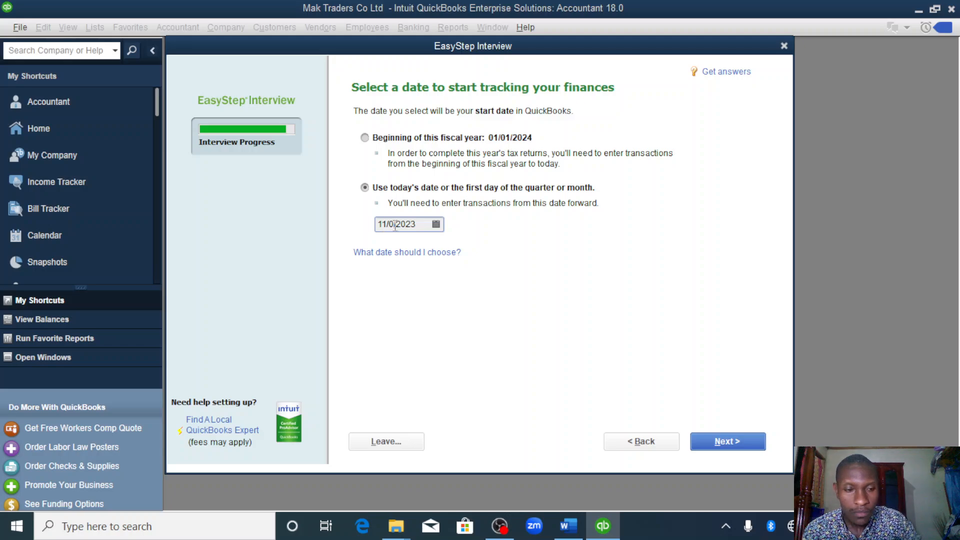
pyautogui.write('1')
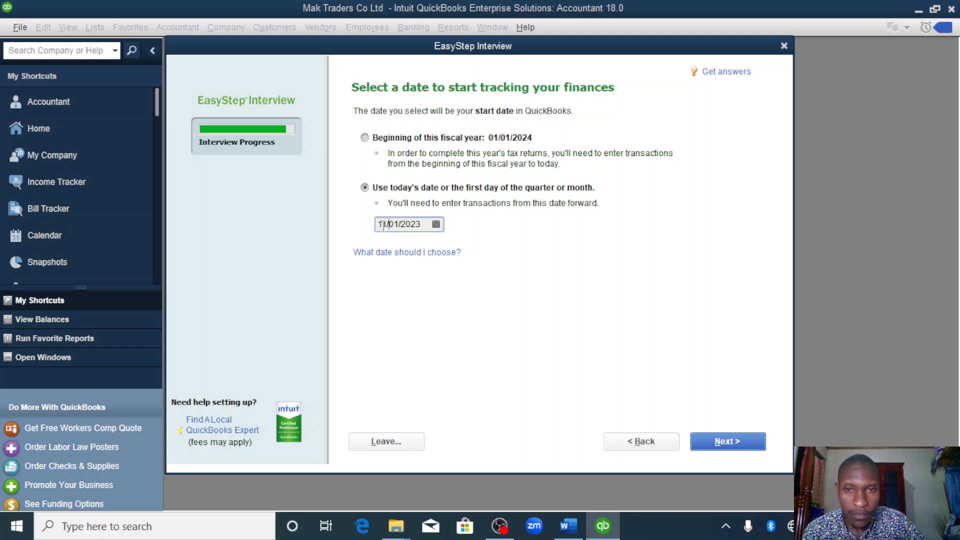
# - Set the month to 01 for a start date of 01/01/2023 and continue to the income and expense accounts
pyautogui.press('BackSpace')
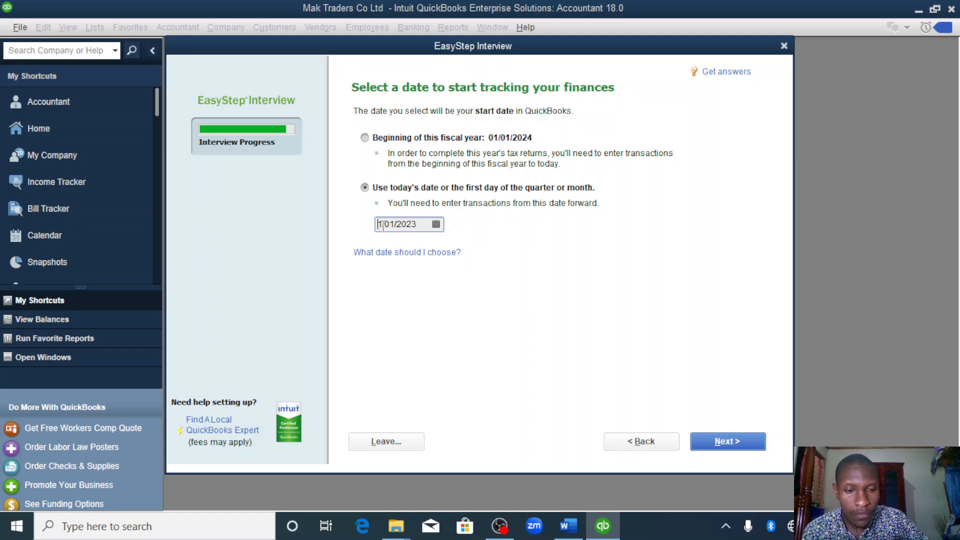
pyautogui.write('0')
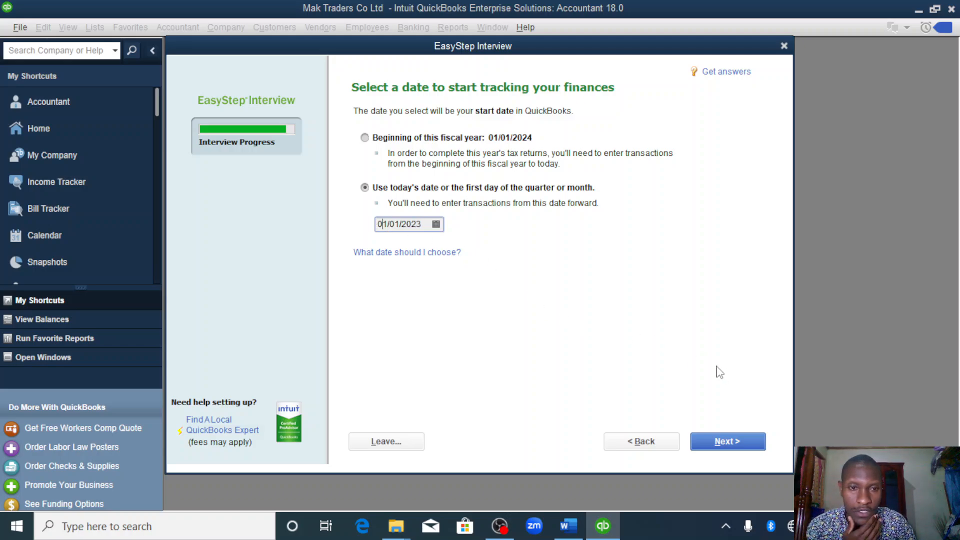
pyautogui.click(710, 445)
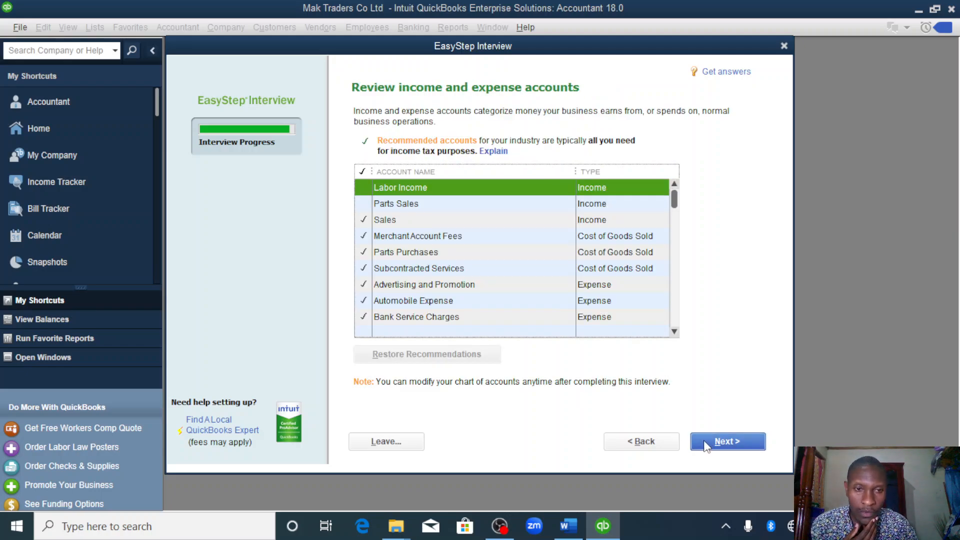
# - Accept the recommended income and expense accounts and finish the company setup without adding further details, dismissing the New Feature Tour
pyautogui.click(706, 444)
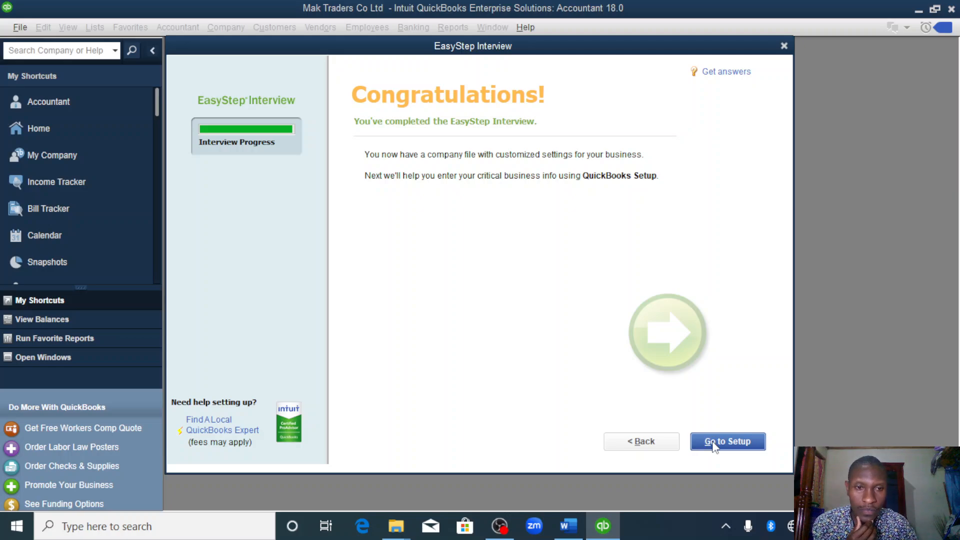
pyautogui.click(733, 442)
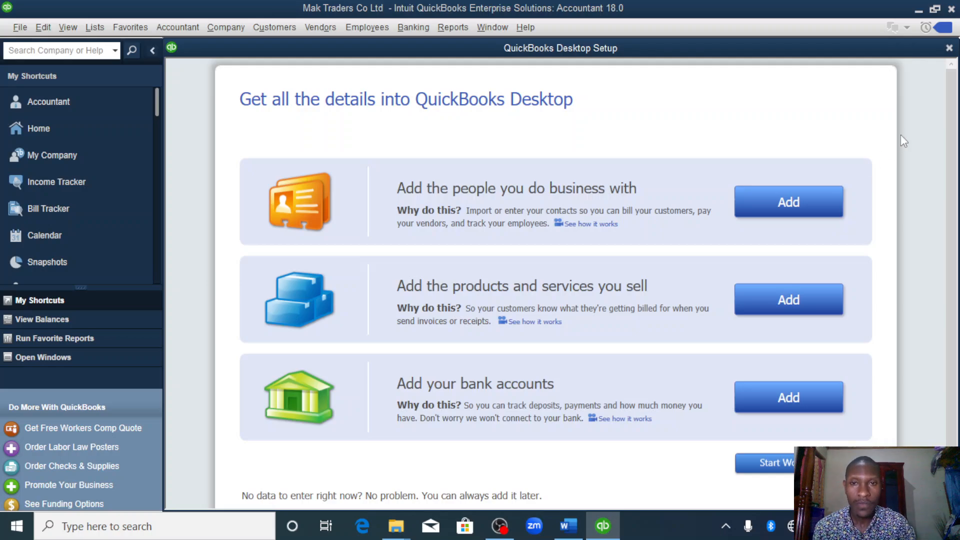
pyautogui.click(788, 463)
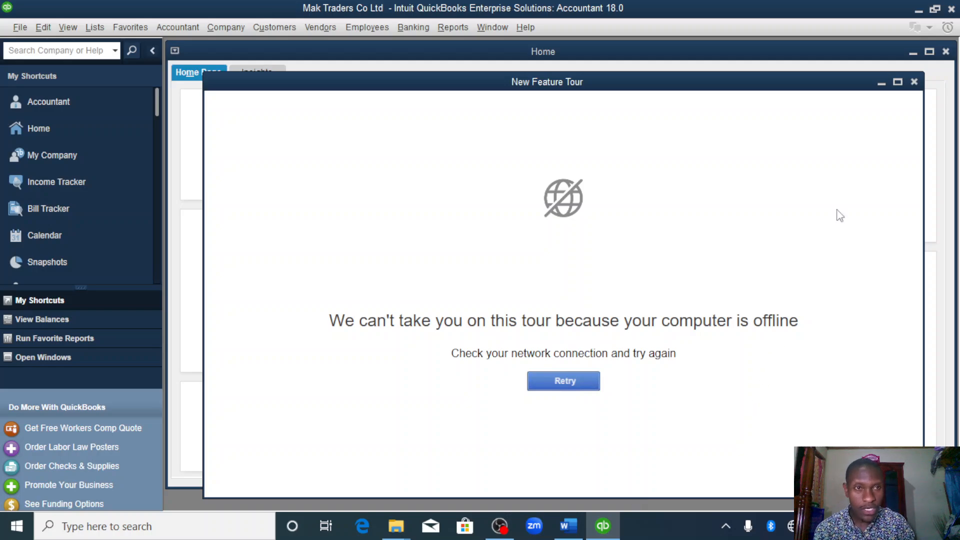
pyautogui.click(916, 82)
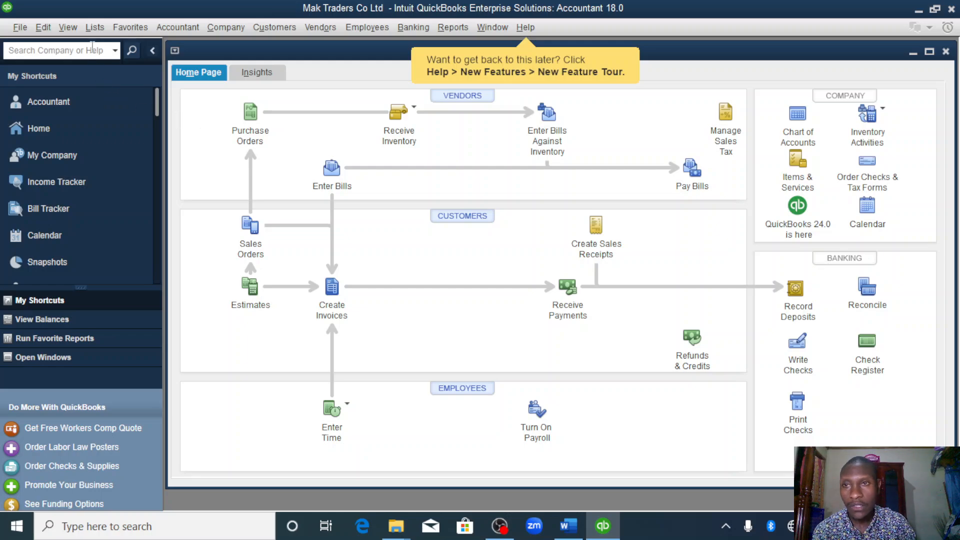
# - Turn on tracking of multiple currencies in the company preferences
pyautogui.click(44, 29)
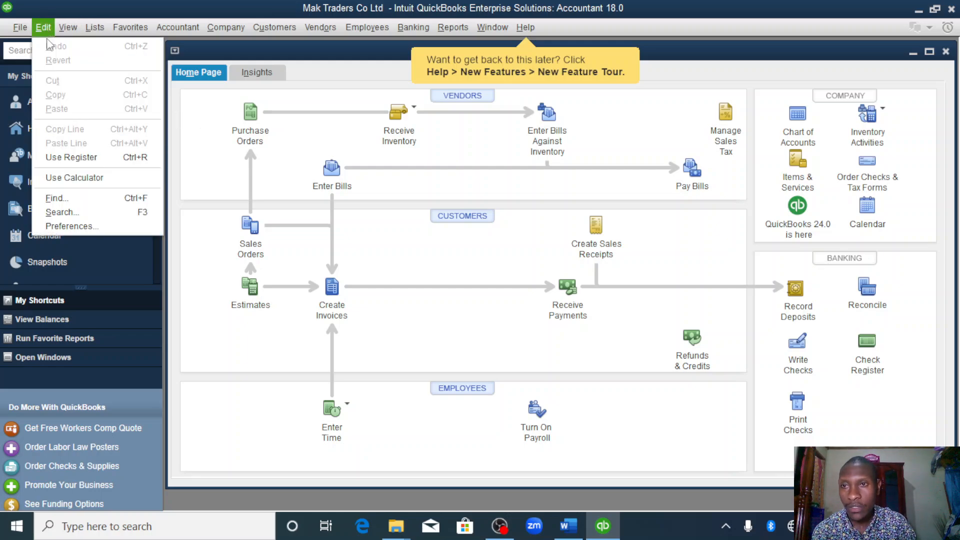
pyautogui.click(83, 222)
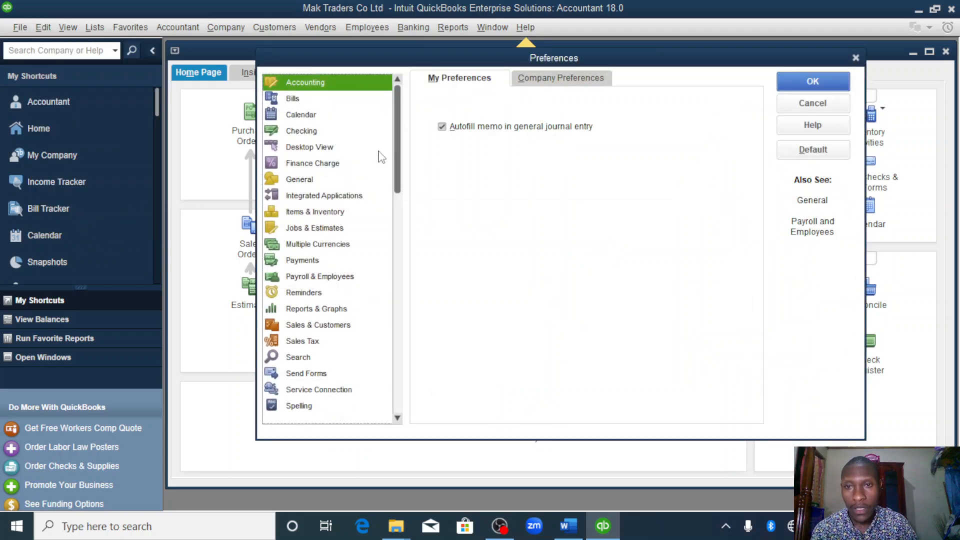
pyautogui.click(310, 244)
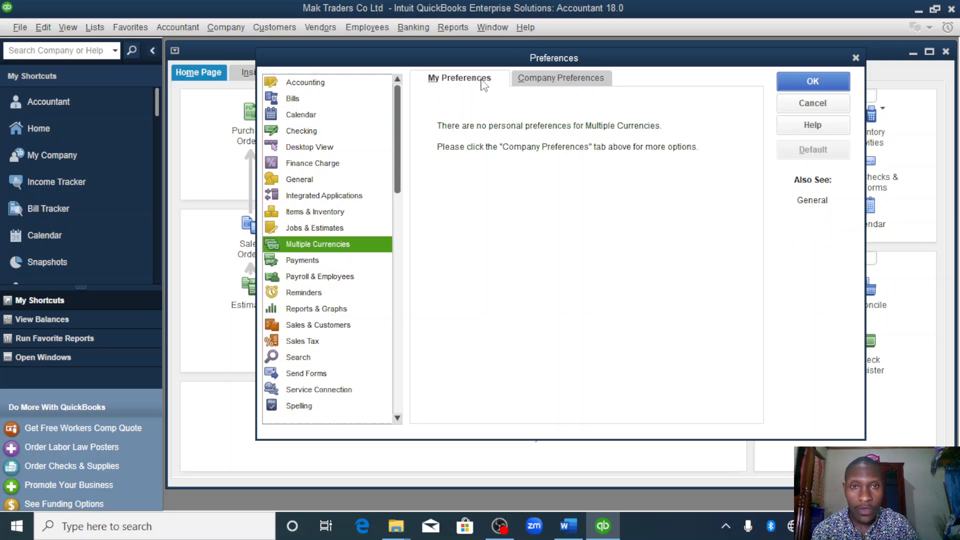
pyautogui.click(538, 84)
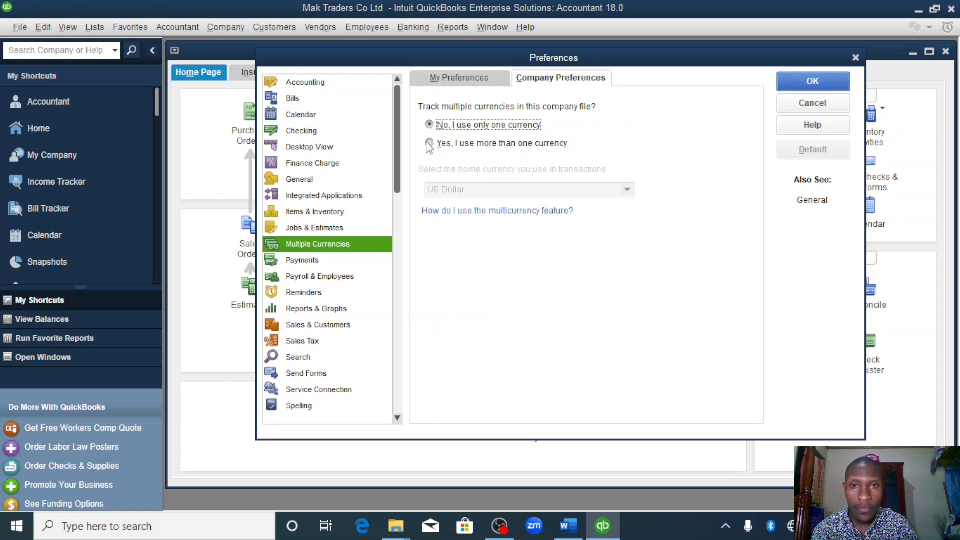
pyautogui.click(429, 144)
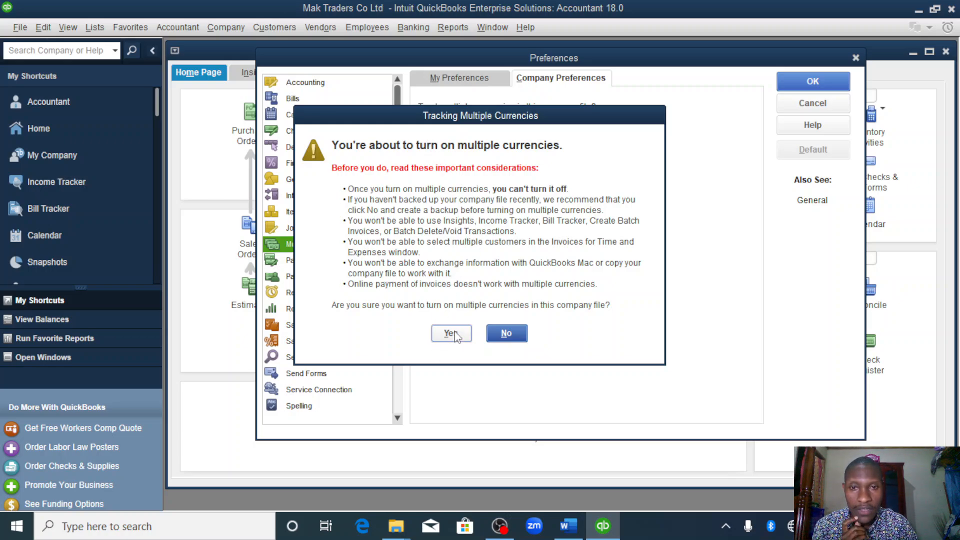
pyautogui.click(453, 334)
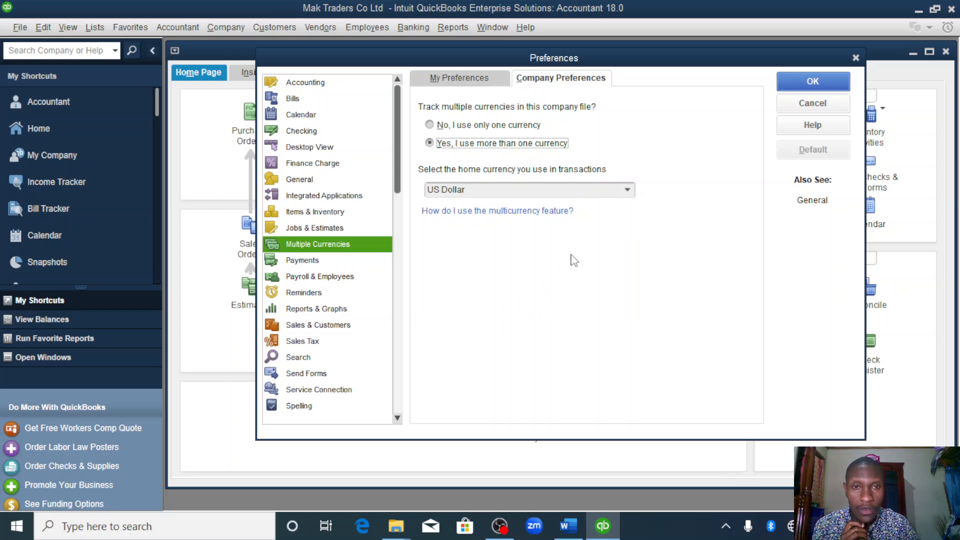
# - Set the home currency to Ugandan Shilling, making it active, and apply the preferences so the company file reopens
pyautogui.click(628, 190)
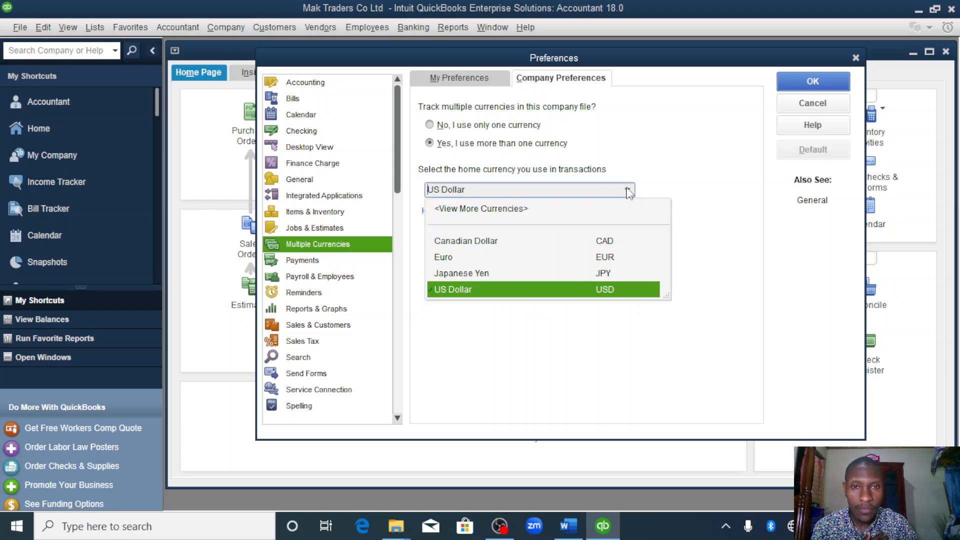
pyautogui.click(494, 212)
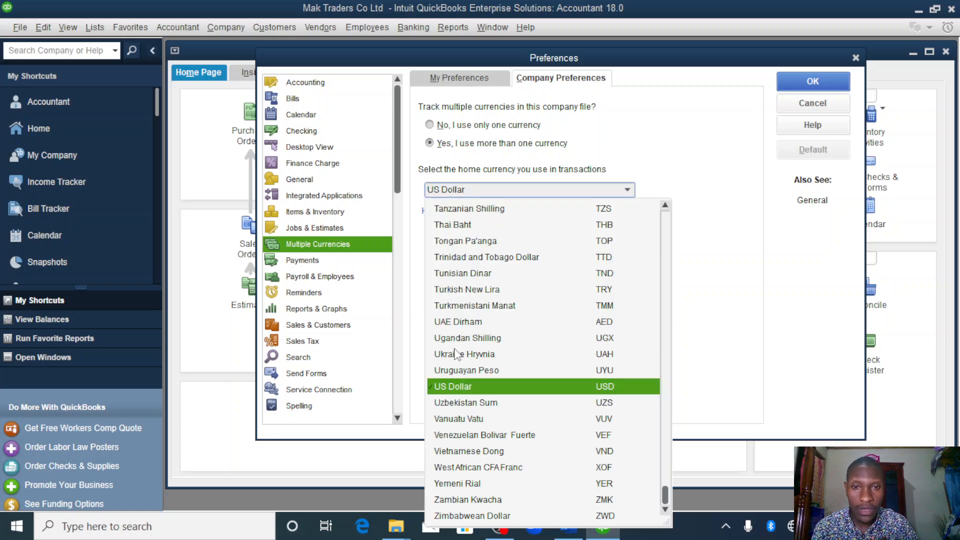
pyautogui.click(456, 339)
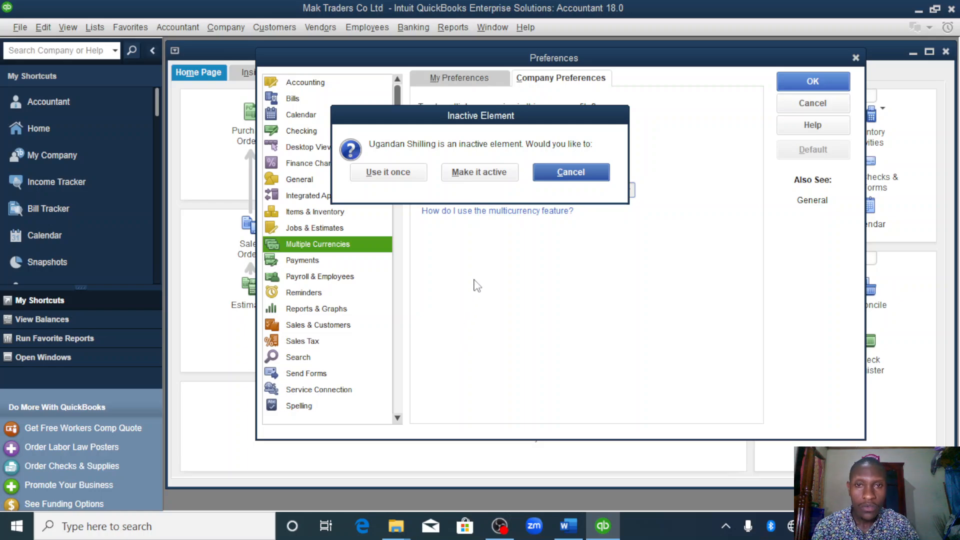
pyautogui.click(460, 172)
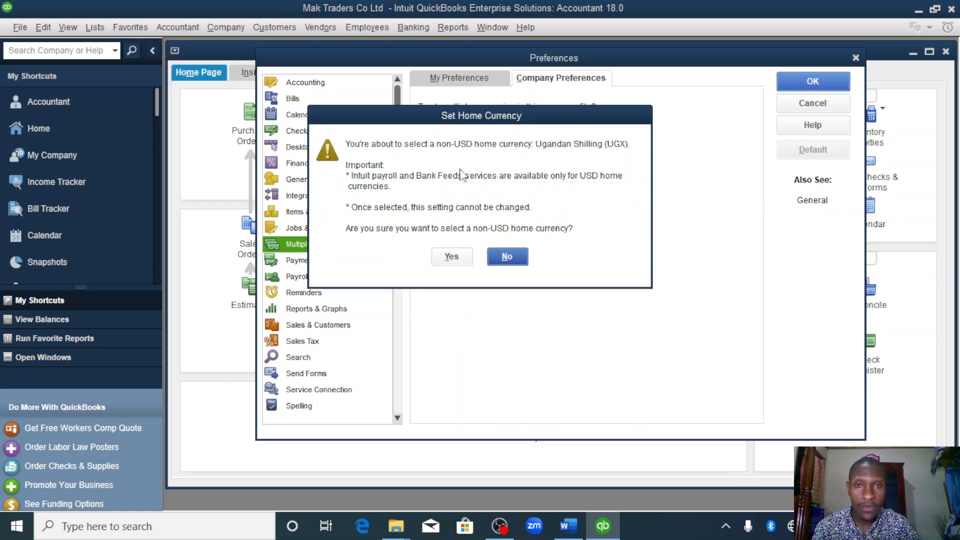
pyautogui.click(448, 260)
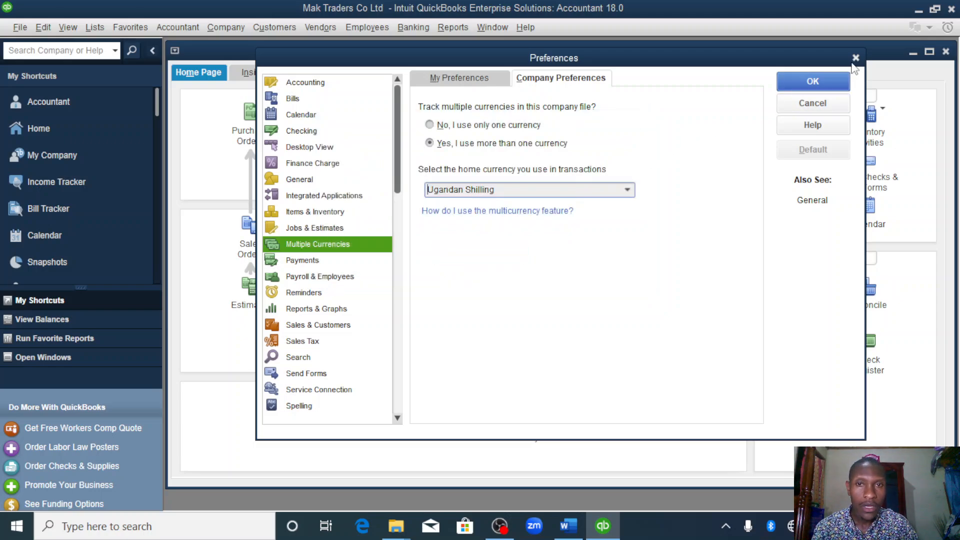
pyautogui.click(815, 84)
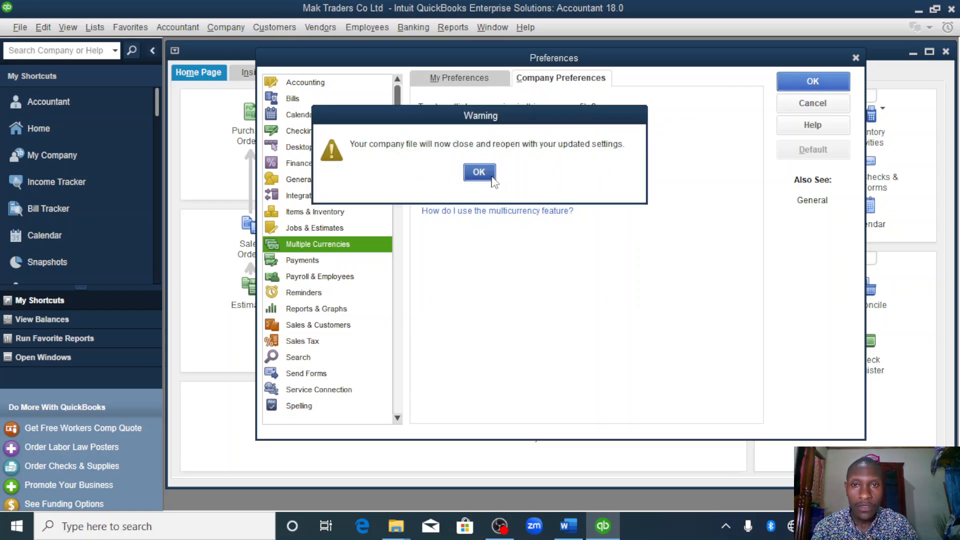
pyautogui.click(479, 173)
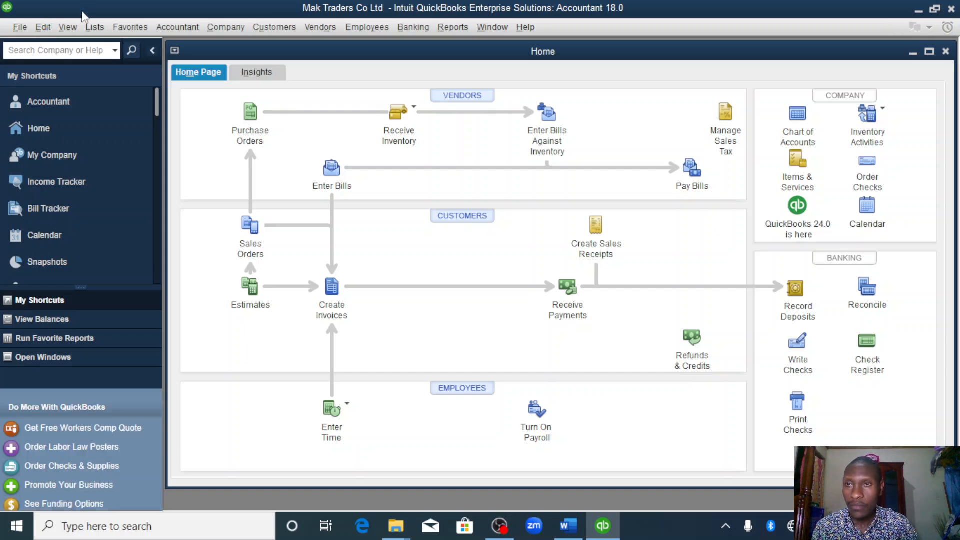
# - Turn off both date warnings for past and future transactions in the company's accounting preferences and save them
pyautogui.click(43, 29)
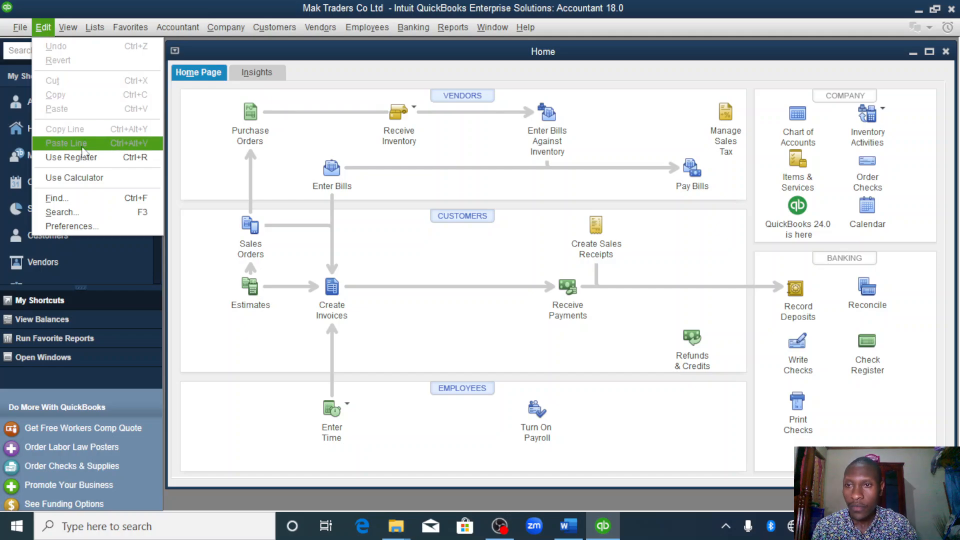
pyautogui.click(81, 227)
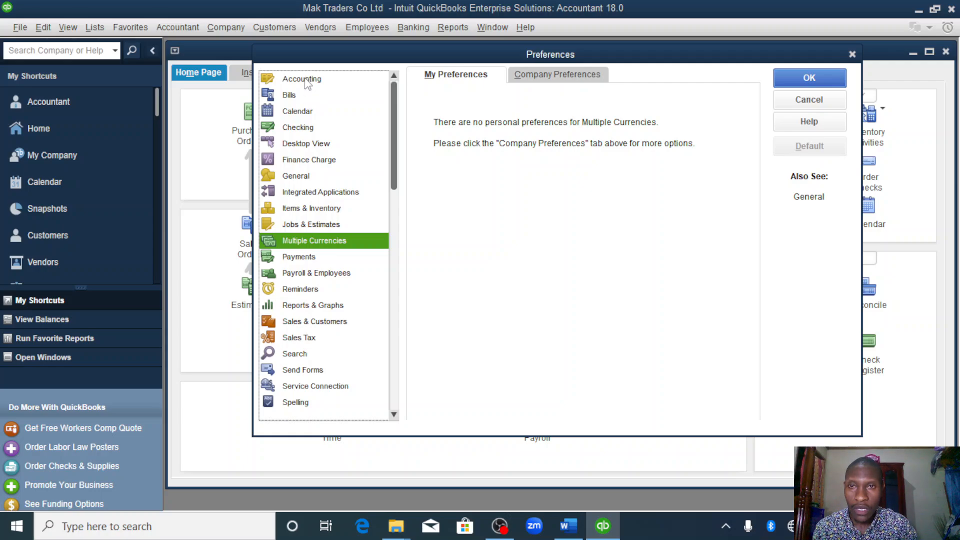
pyautogui.click(306, 80)
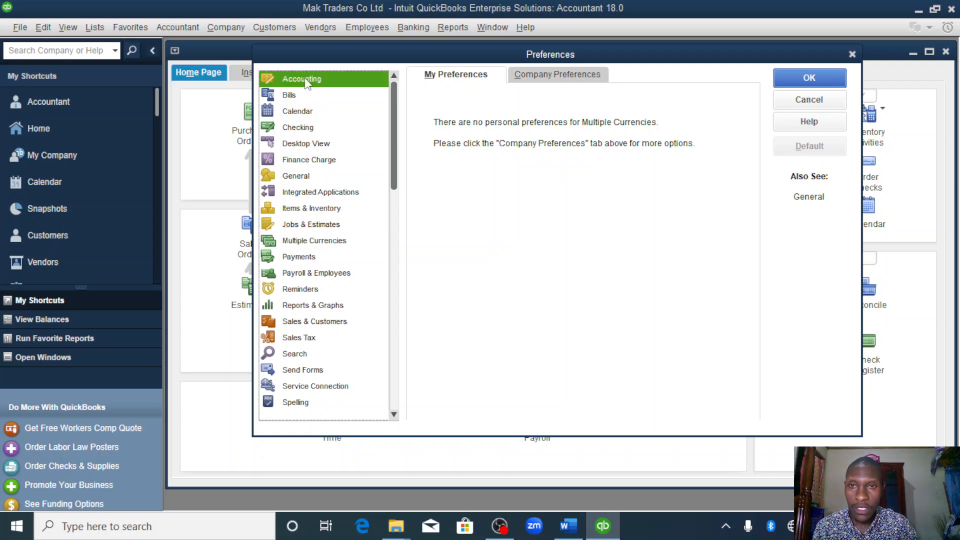
pyautogui.click(558, 76)
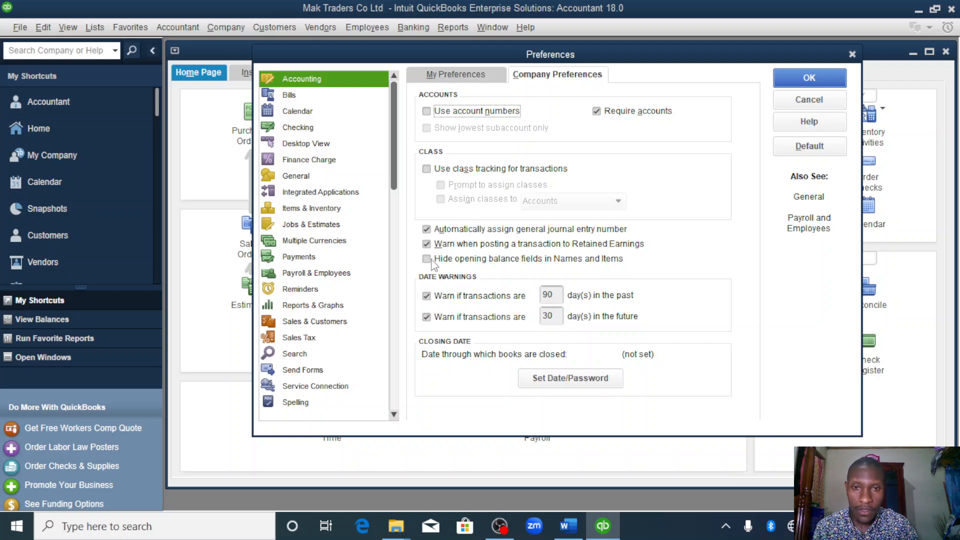
pyautogui.click(426, 297)
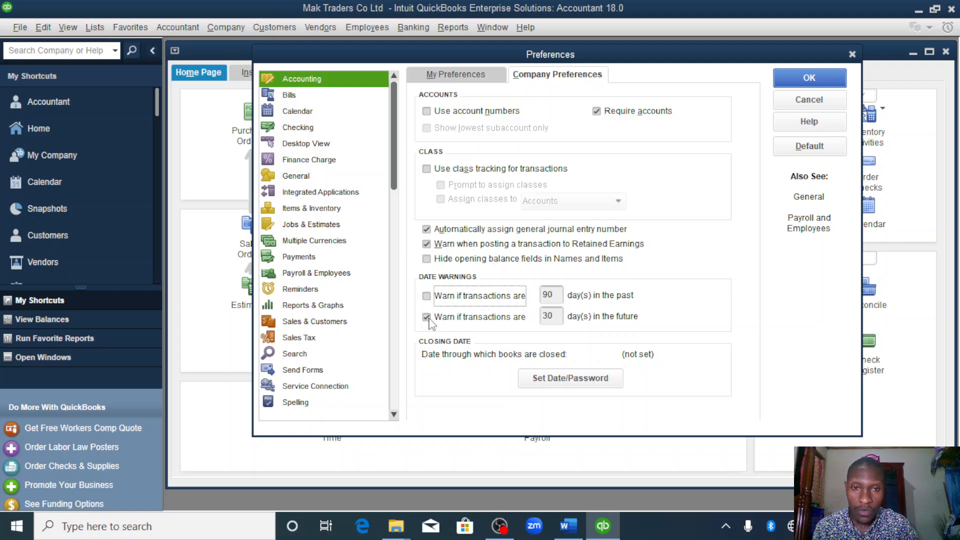
pyautogui.click(427, 317)
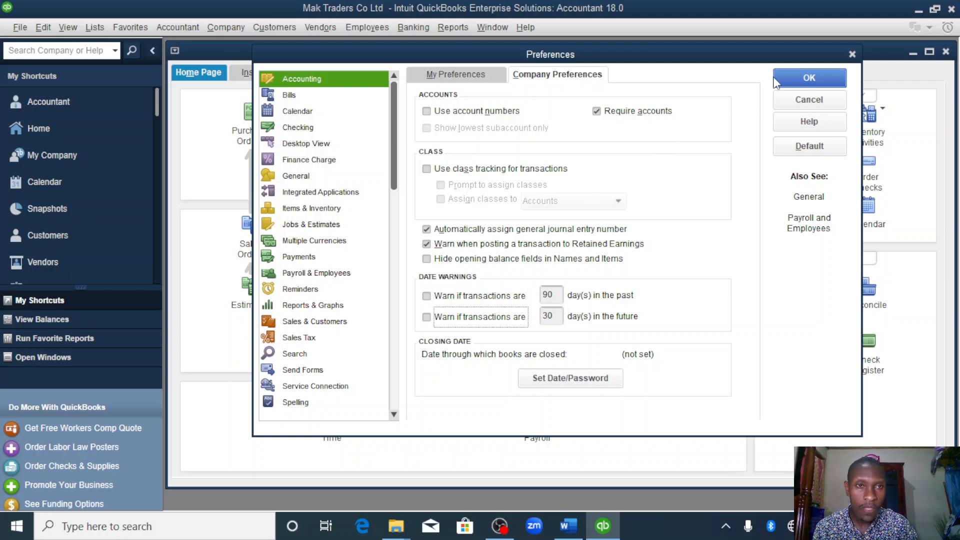
pyautogui.click(810, 79)
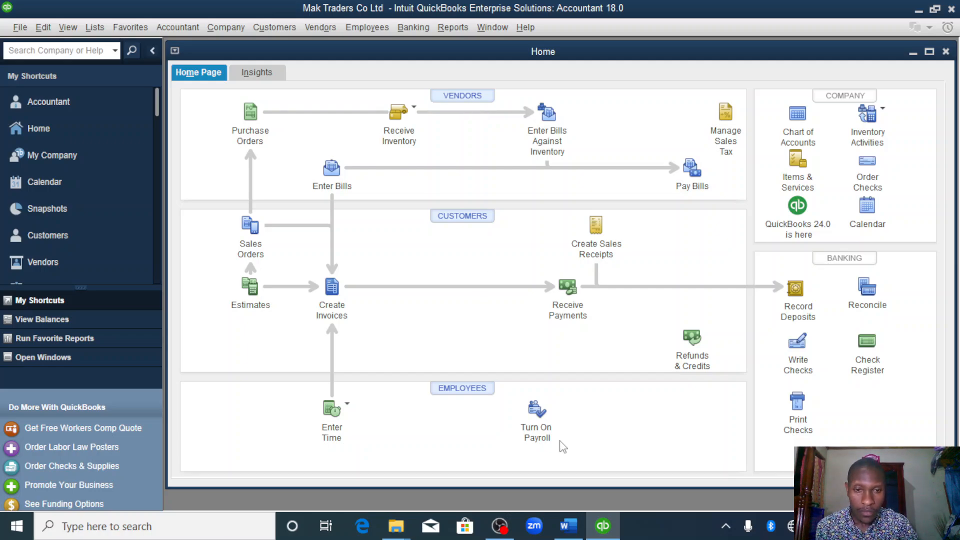
# - Check the bank account requirements in the Word assignment and start a new Bank-type account in the QuickBooks chart of accounts
pyautogui.click(569, 527)
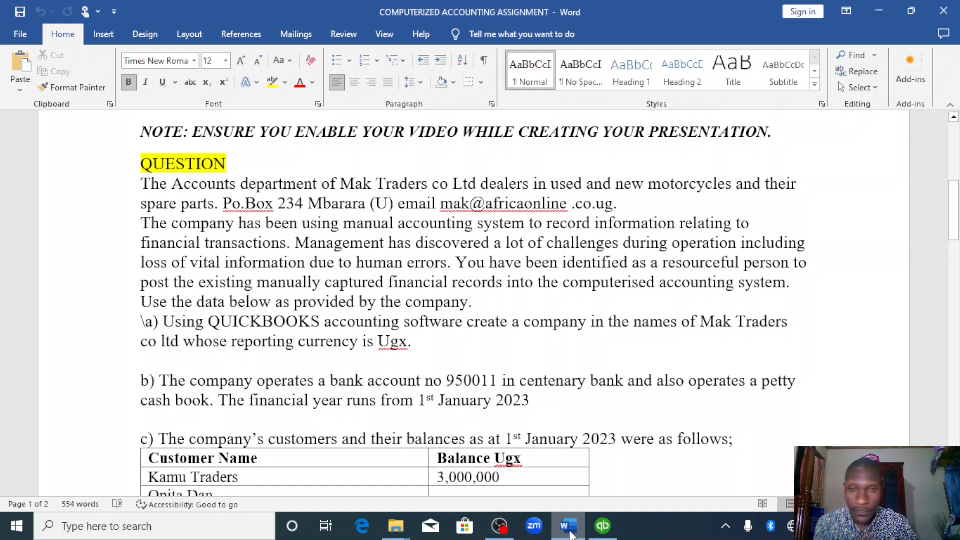
pyautogui.scroll(-3, 570, 534)
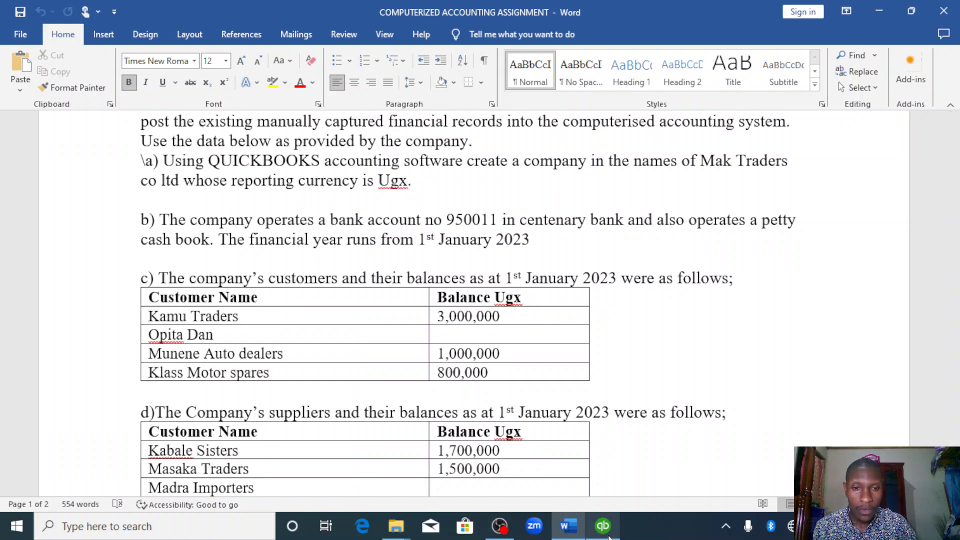
pyautogui.click(604, 526)
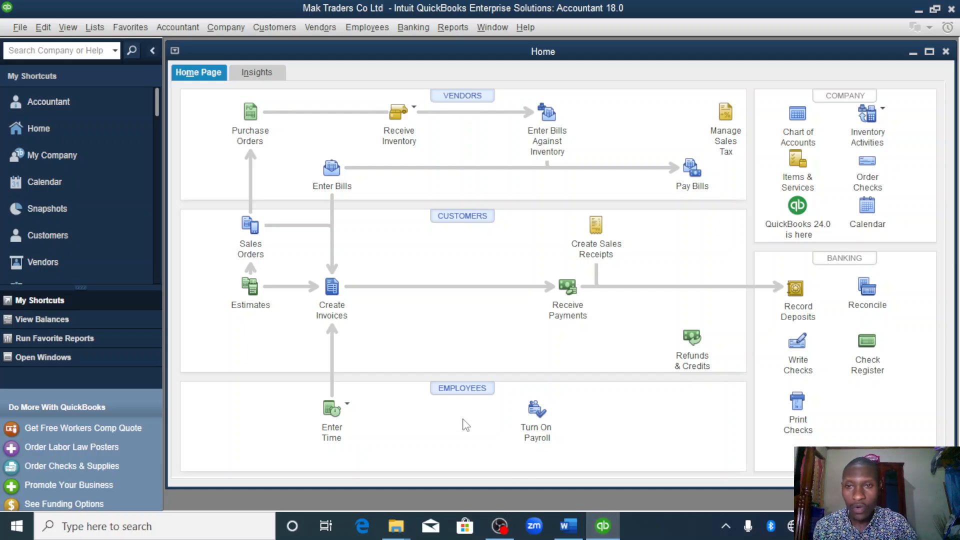
pyautogui.click(799, 115)
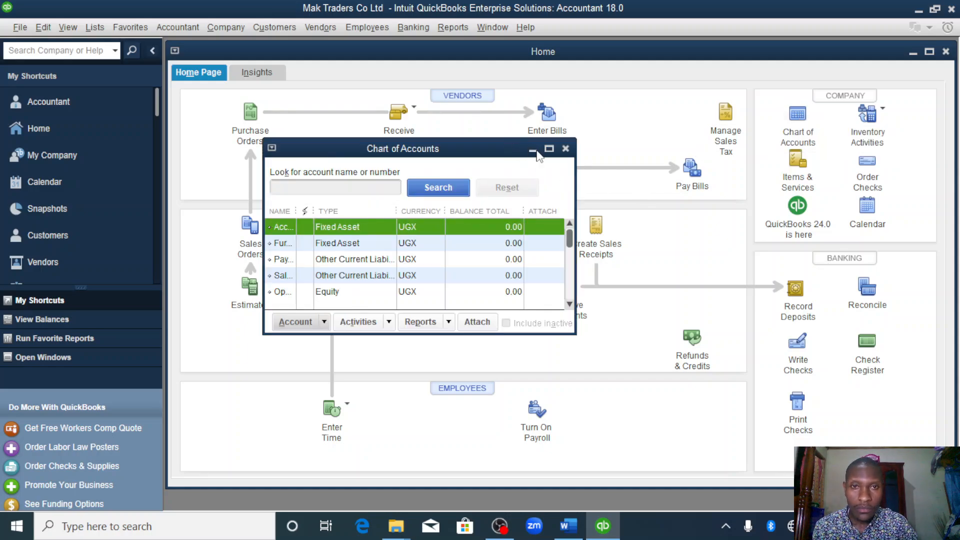
pyautogui.click(549, 149)
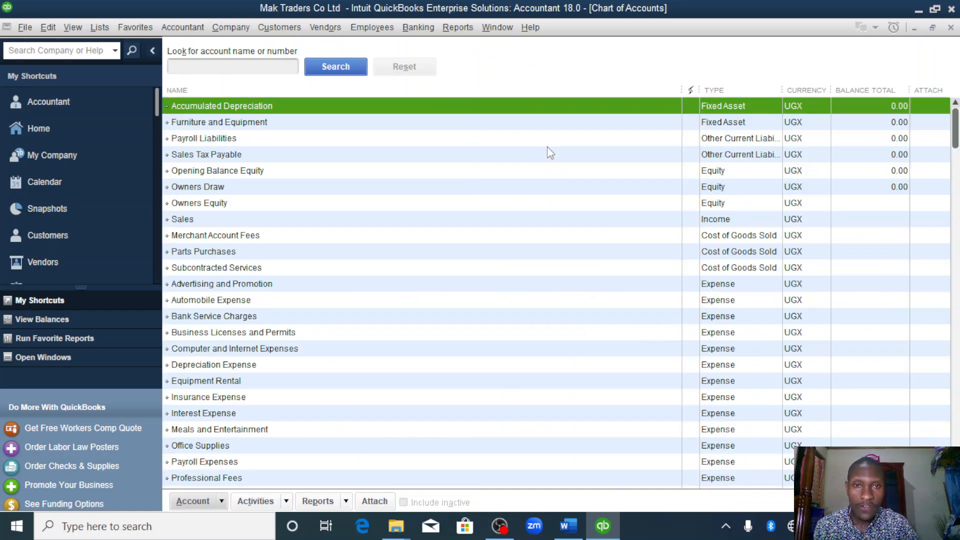
pyautogui.rightClick(449, 113)
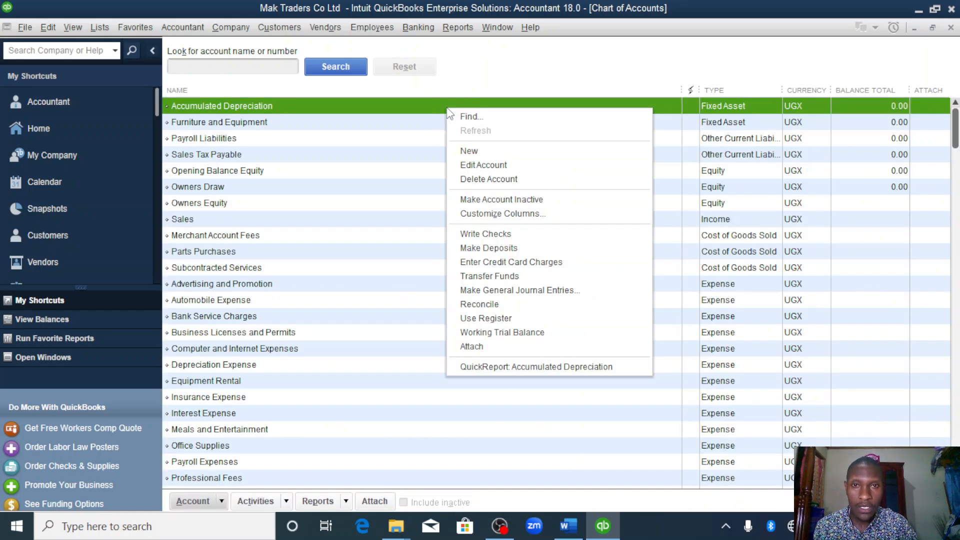
pyautogui.click(476, 151)
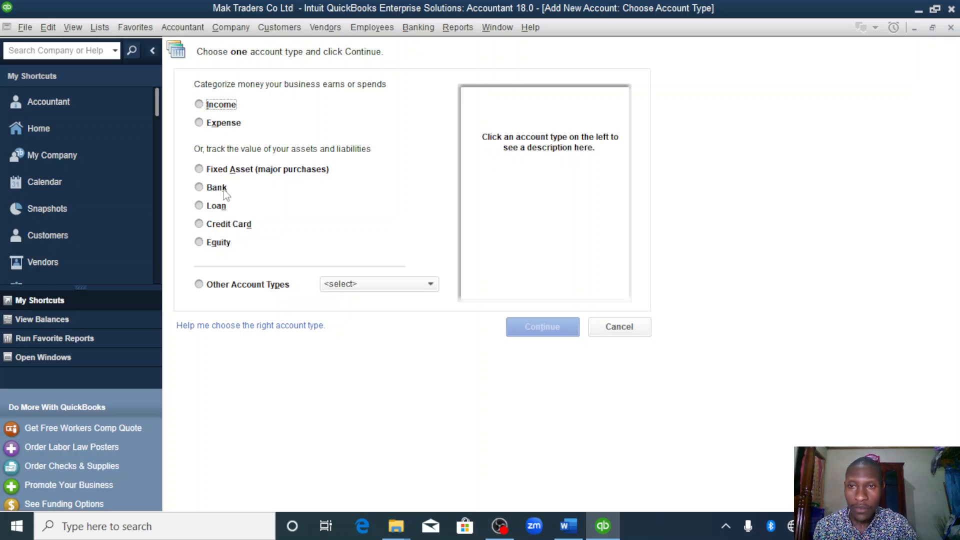
pyautogui.click(199, 188)
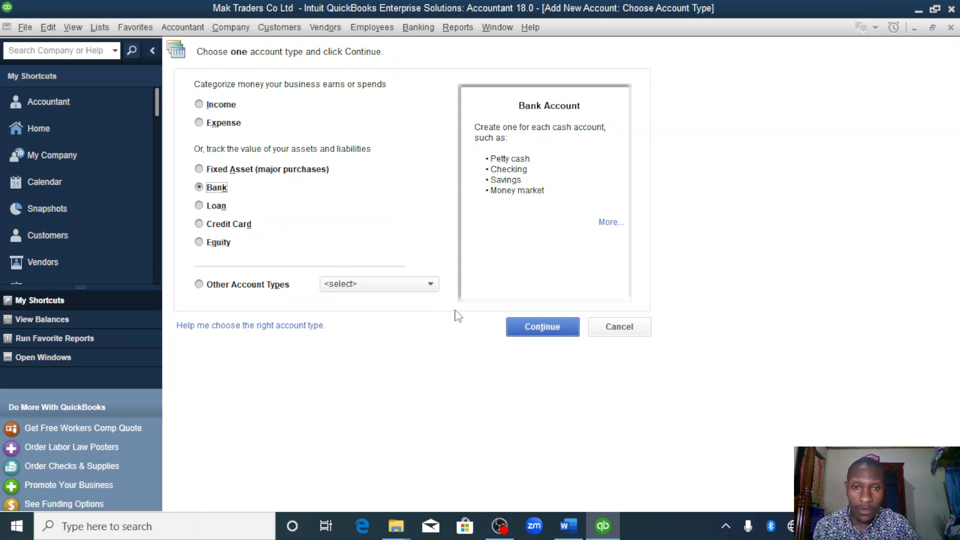
pyautogui.click(524, 336)
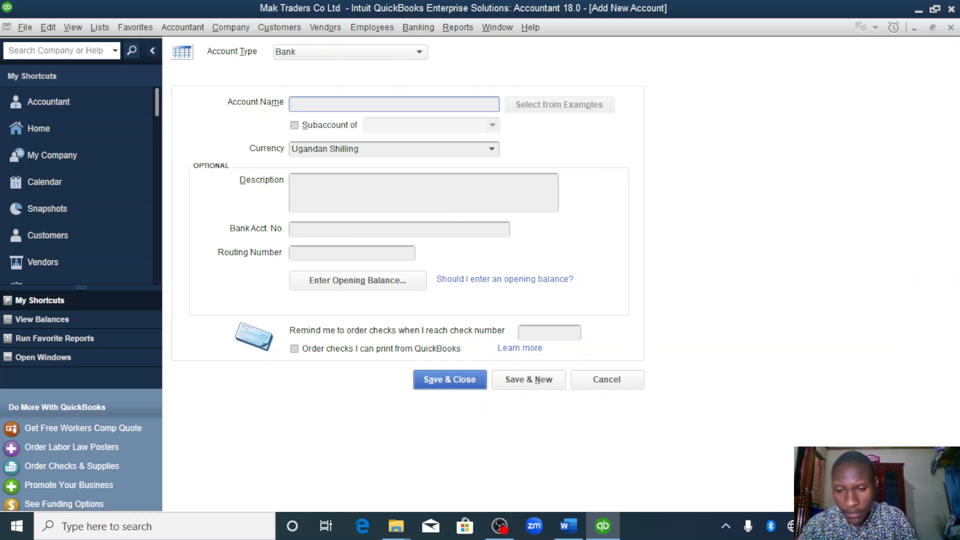
# - Save the bank account as centenary bank with its bank account number, and add a second bank account named petty cash
pyautogui.write('centenary bank')
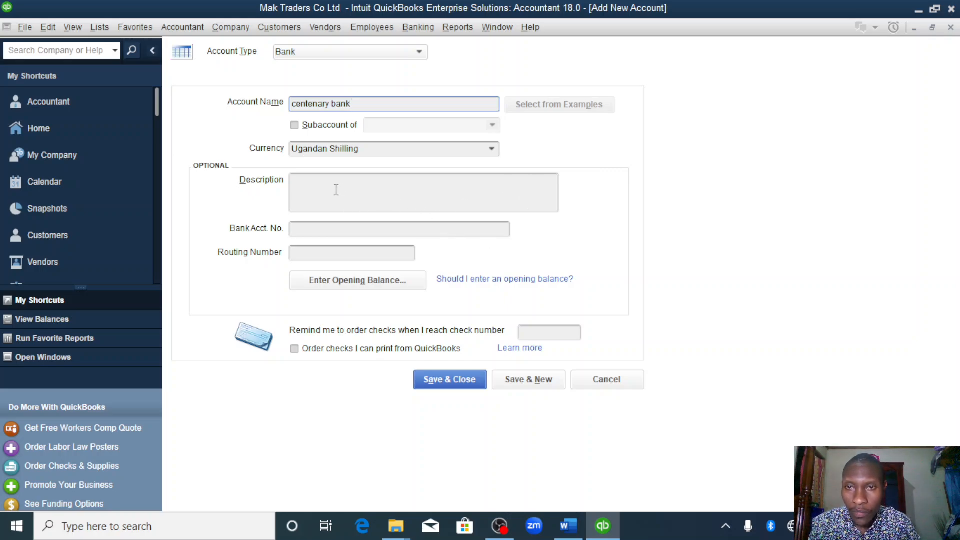
pyautogui.click(330, 228)
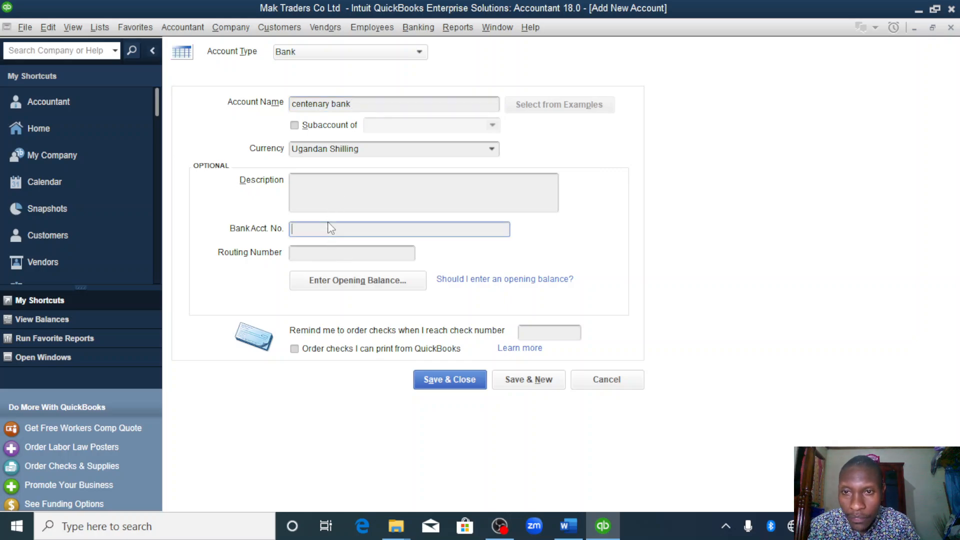
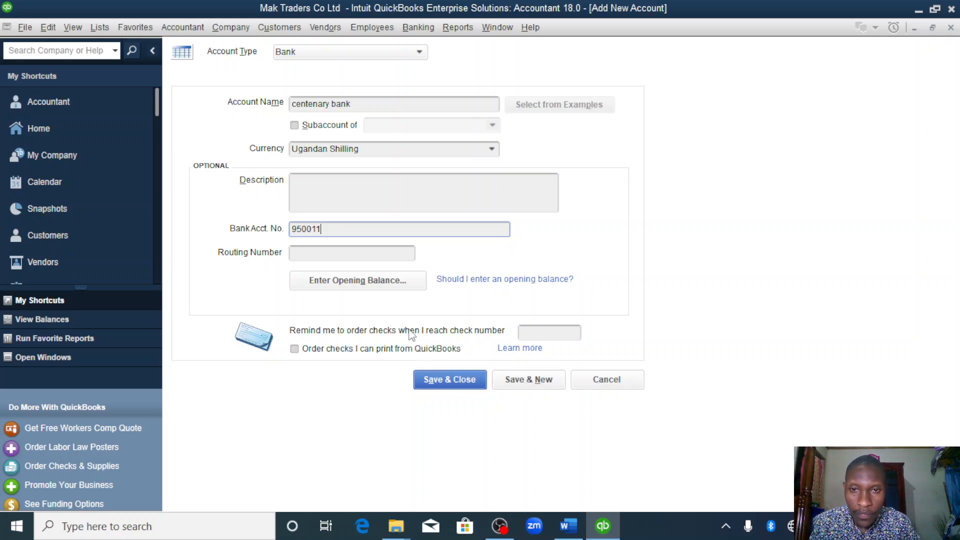
pyautogui.click(542, 381)
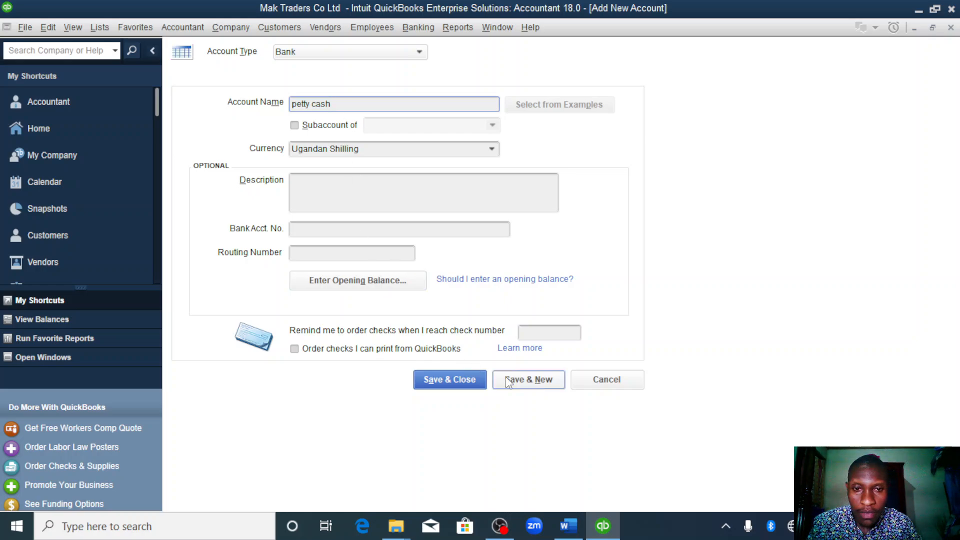
pyautogui.click(467, 380)
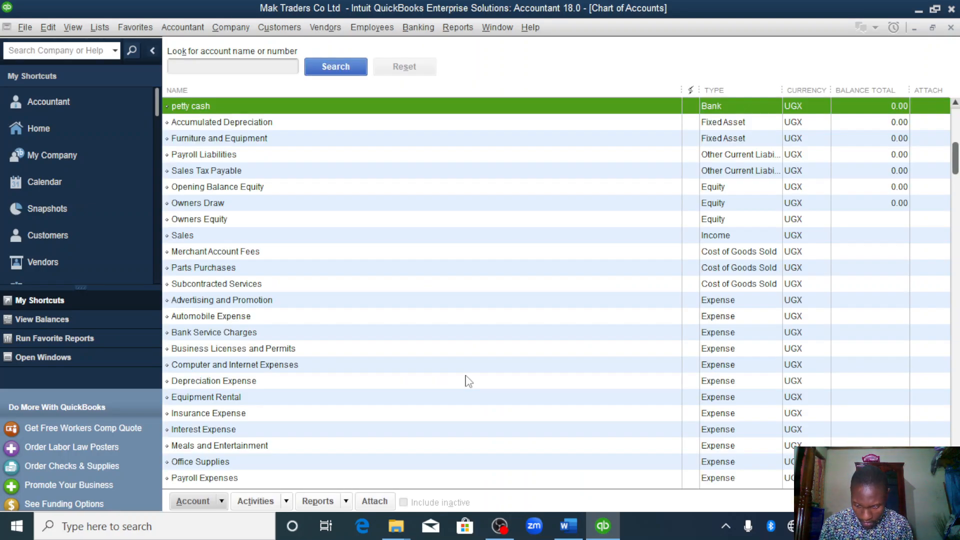
# - Check the customers and their balances in the Word assignment, and start a new customer in the QuickBooks Customer Center
pyautogui.click(579, 526)
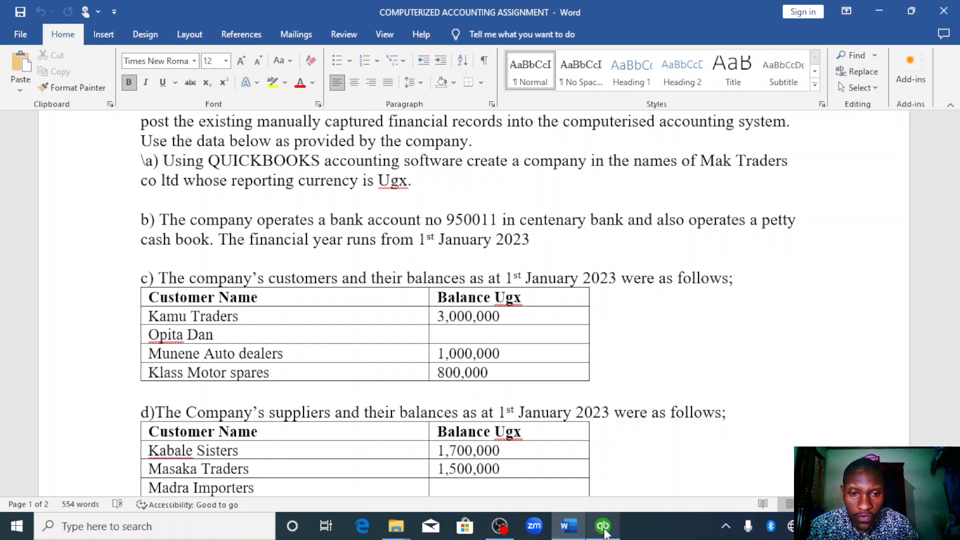
pyautogui.click(604, 531)
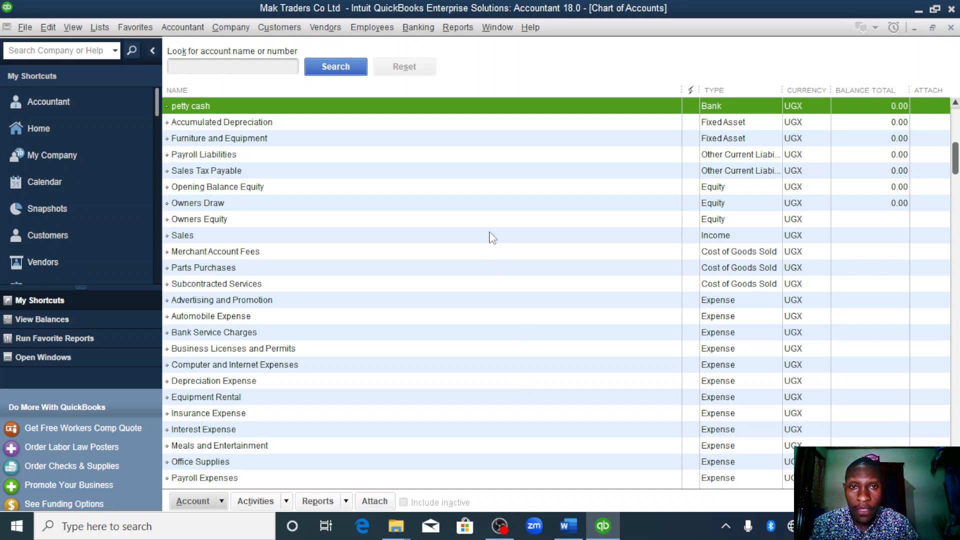
pyautogui.click(289, 27)
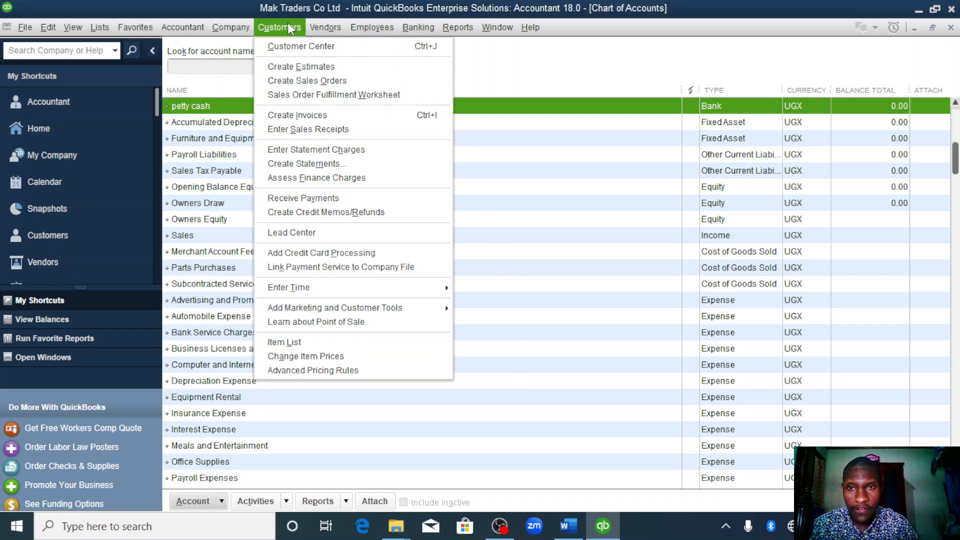
pyautogui.click(300, 46)
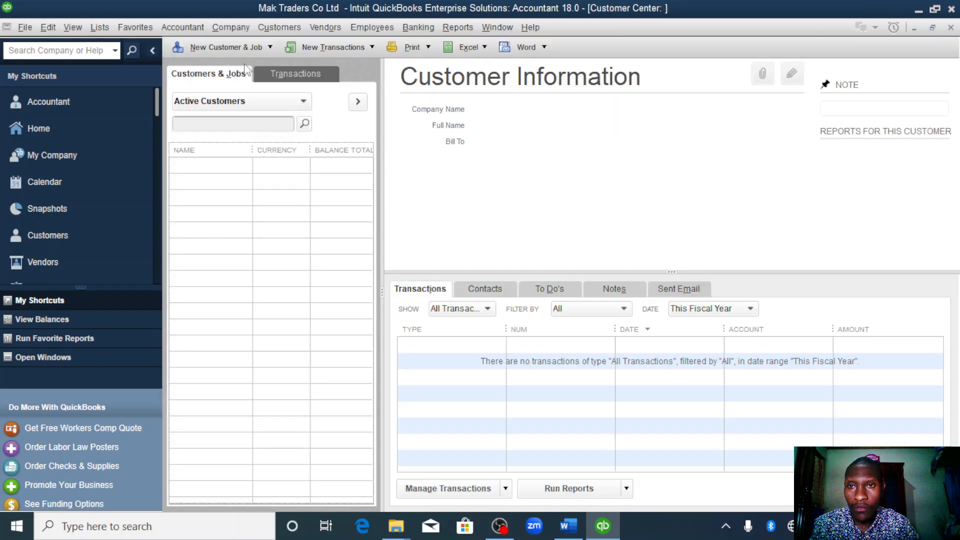
pyautogui.click(265, 48)
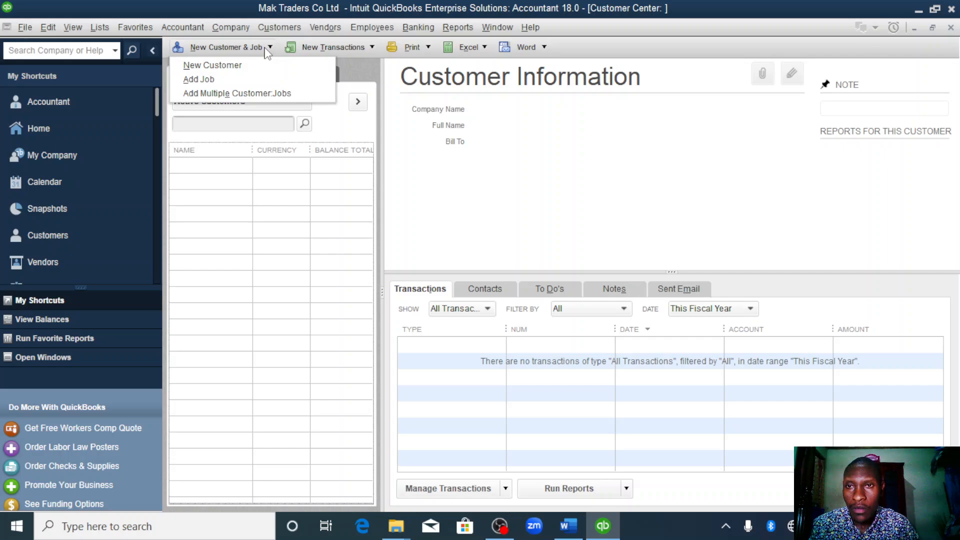
pyautogui.click(247, 66)
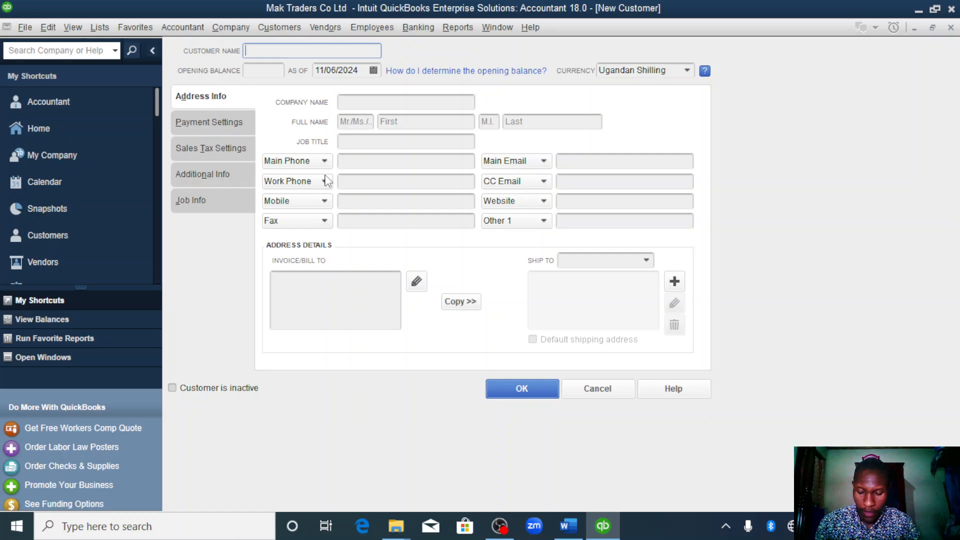
# - Name the new customer kamu traders and enter an opening balance of 3000000
pyautogui.write('k')
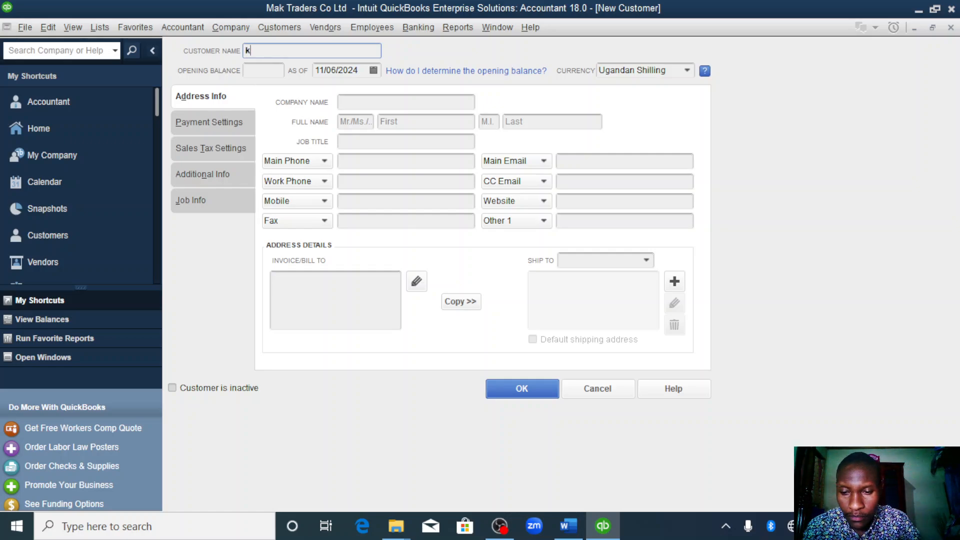
pyautogui.write('amu traders')
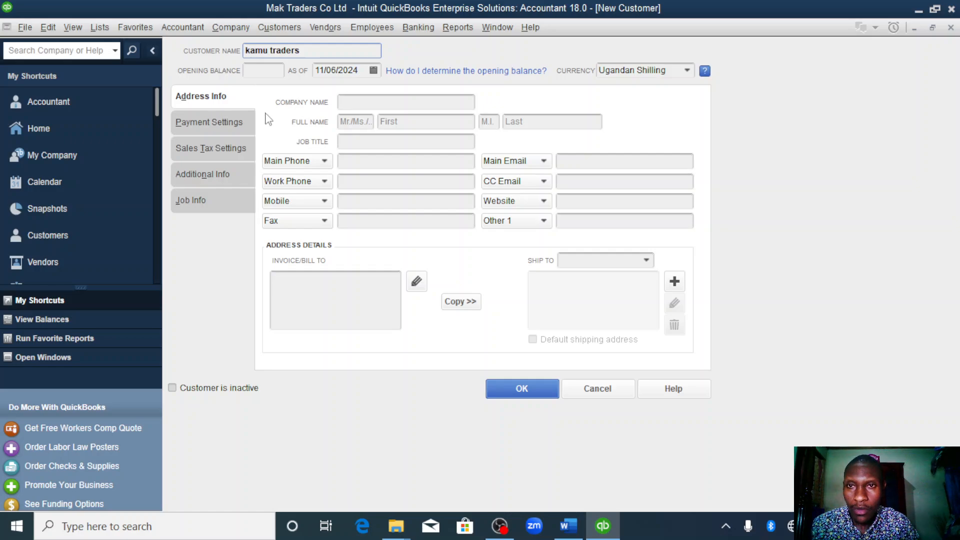
pyautogui.click(265, 69)
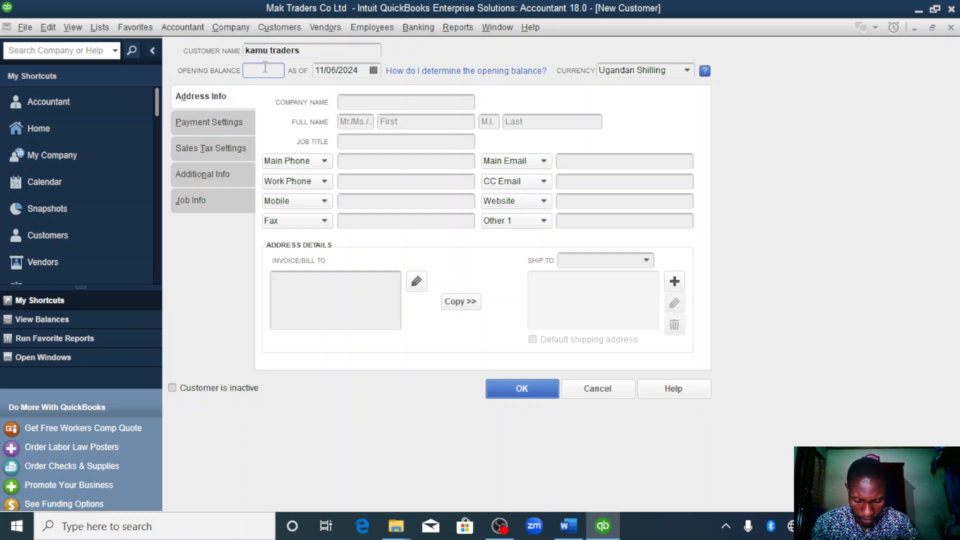
pyautogui.write('30000')
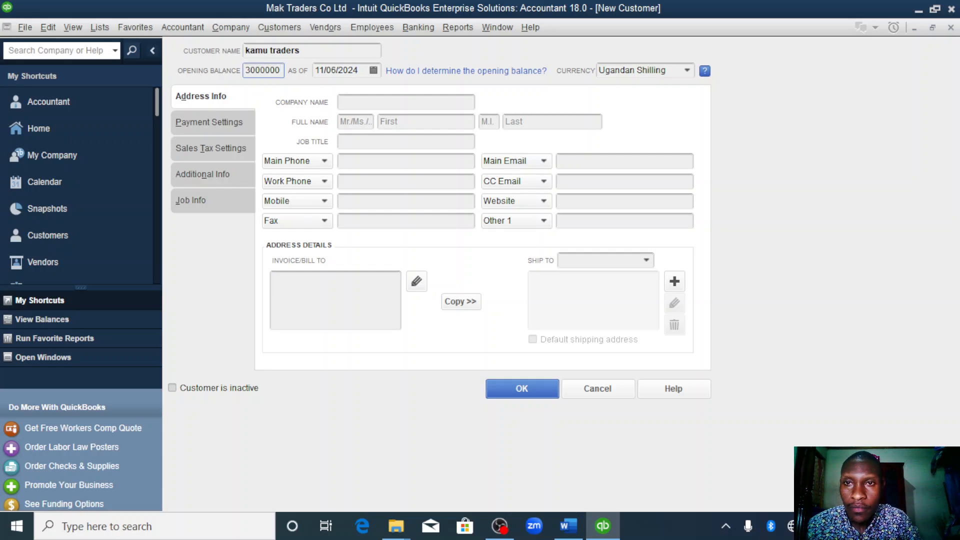
pyautogui.write('00')
# - Set the opening balance date for kamu traders to 01/01/2023 and save the customer
pyautogui.click(361, 71)
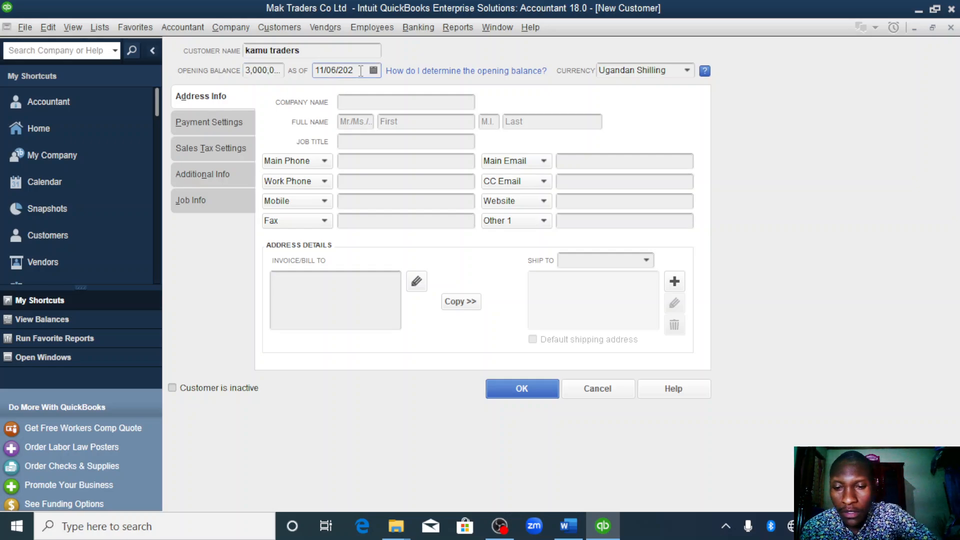
pyautogui.write('3')
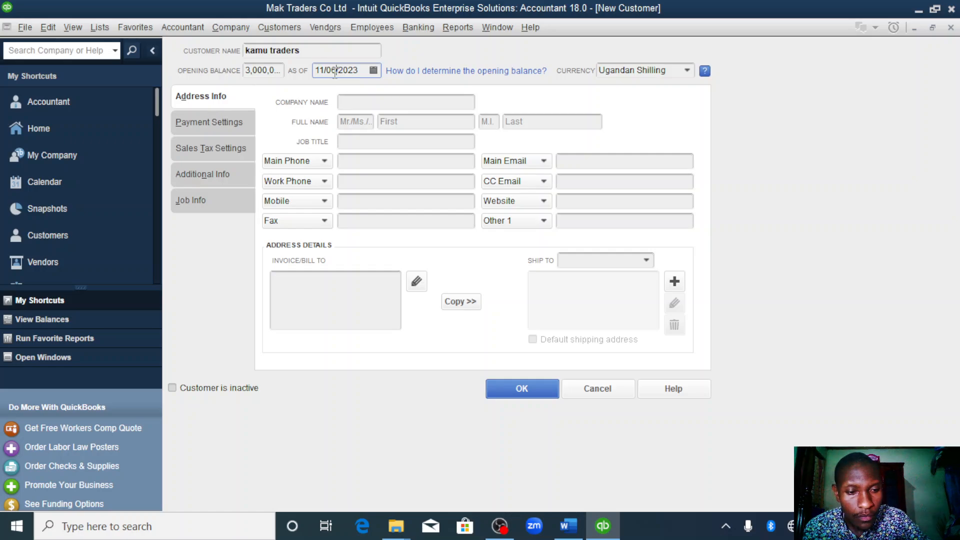
pyautogui.press('BackSpace')
pyautogui.write('1')
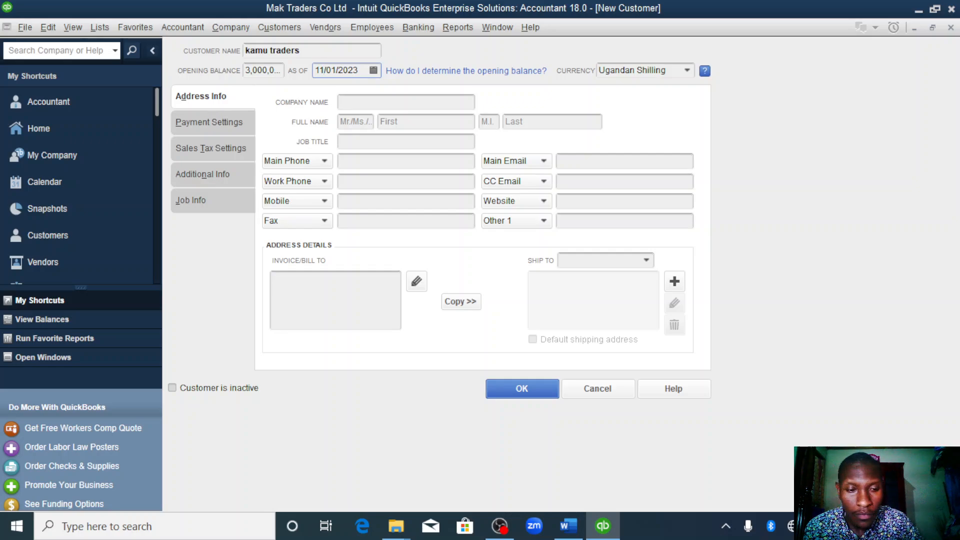
pyautogui.press('BackSpace')
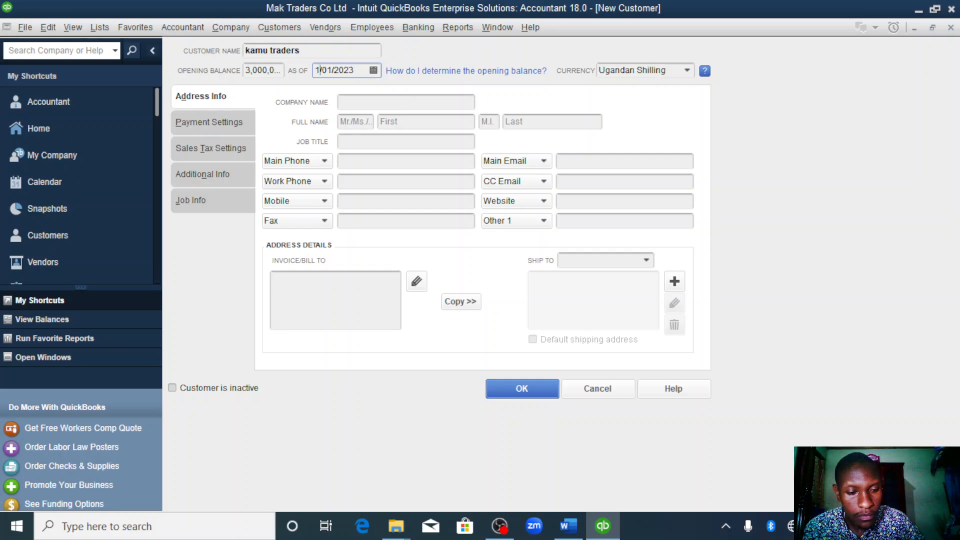
pyautogui.write('0')
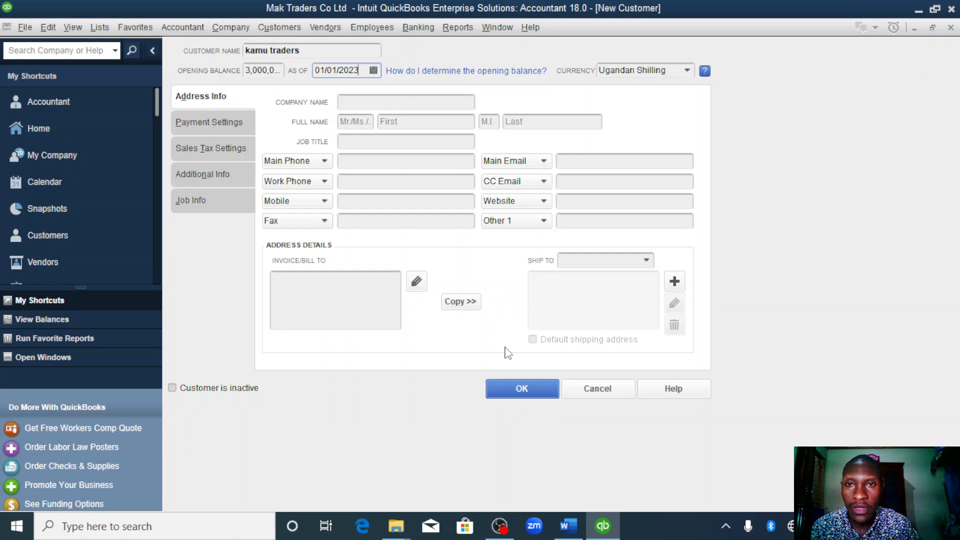
pyautogui.click(523, 385)
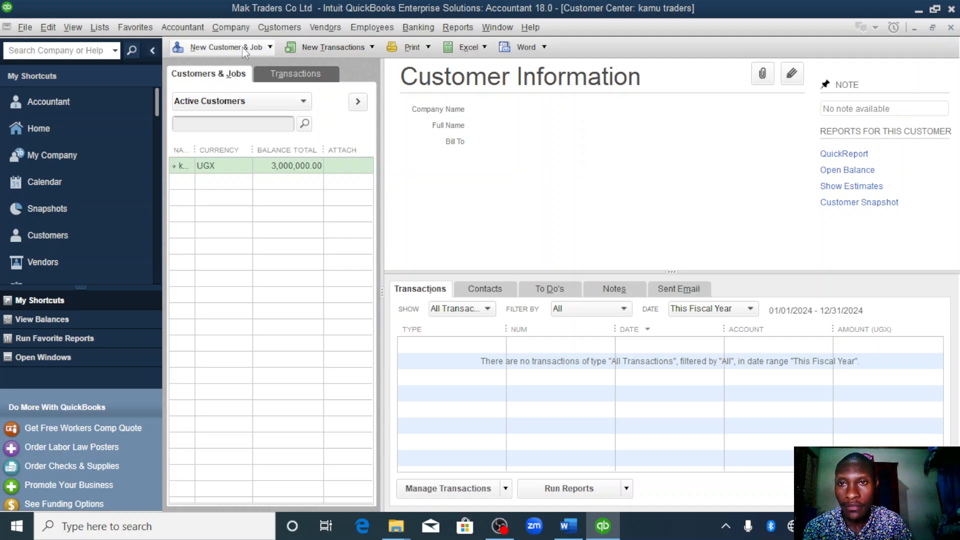
# - Add the assignment's second customer by surname, with no opening balance and the as-of date 01/01/2023, and save it
pyautogui.click(267, 47)
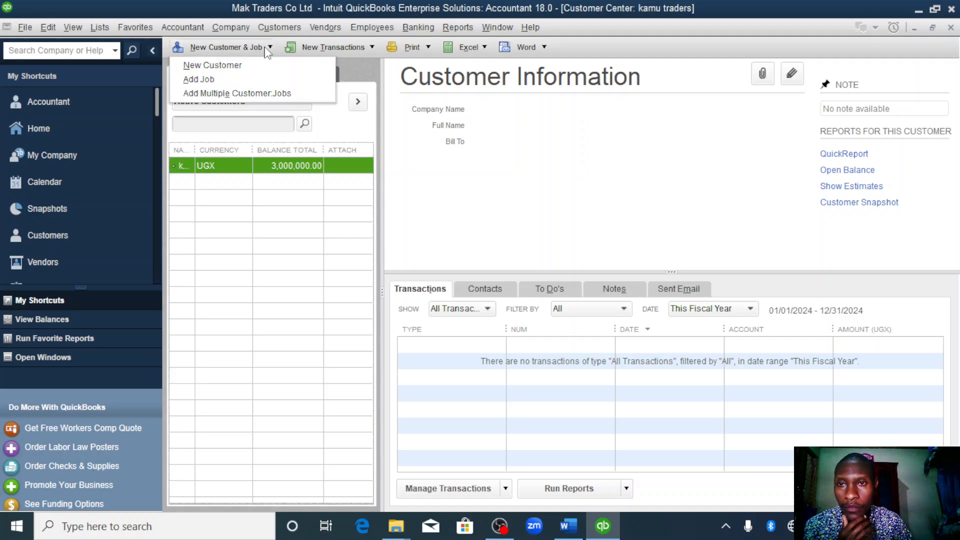
pyautogui.click(215, 65)
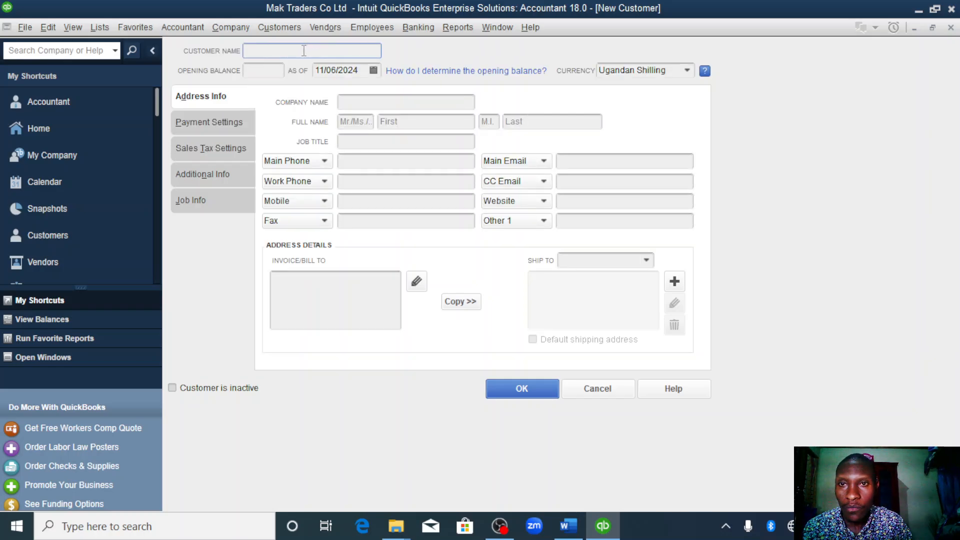
pyautogui.write('opita')
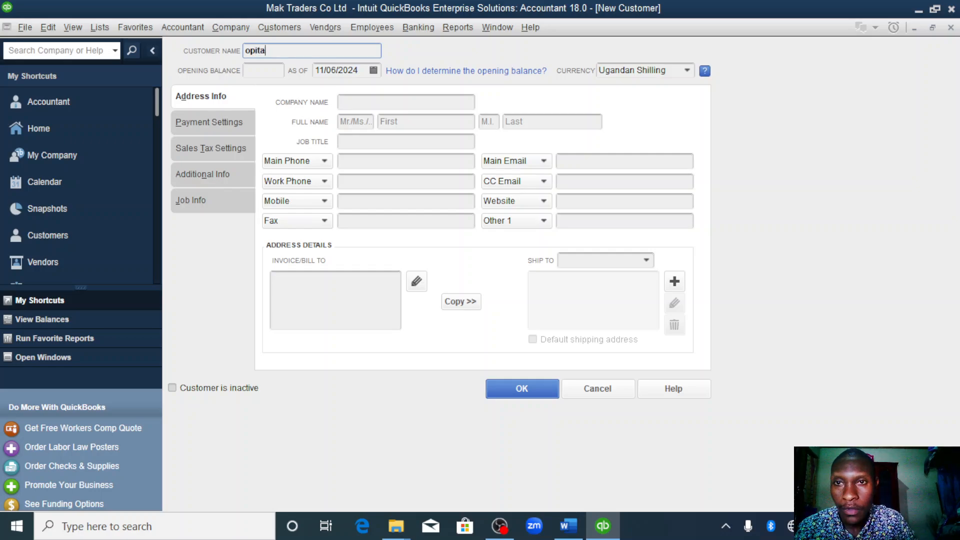
pyautogui.click(357, 72)
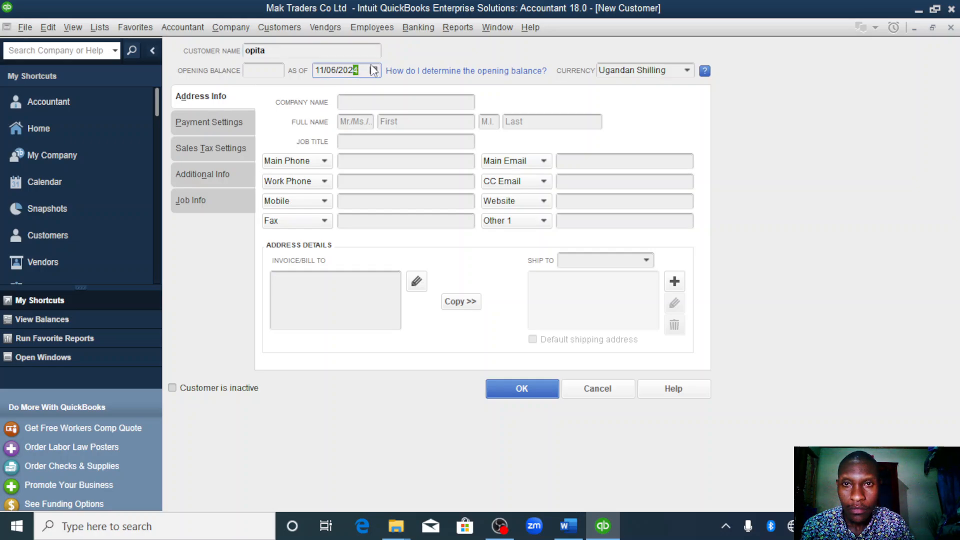
pyautogui.click(343, 69)
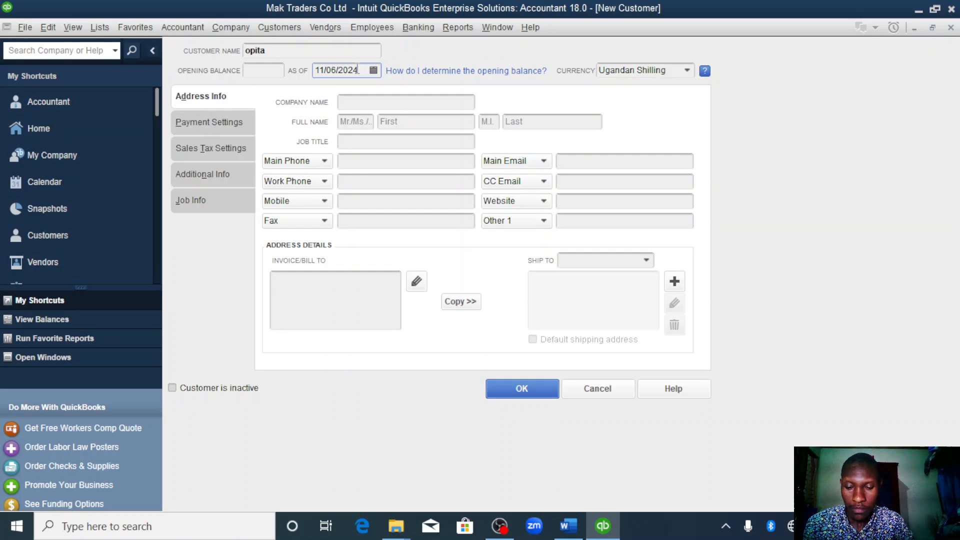
pyautogui.doubleClick(342, 69)
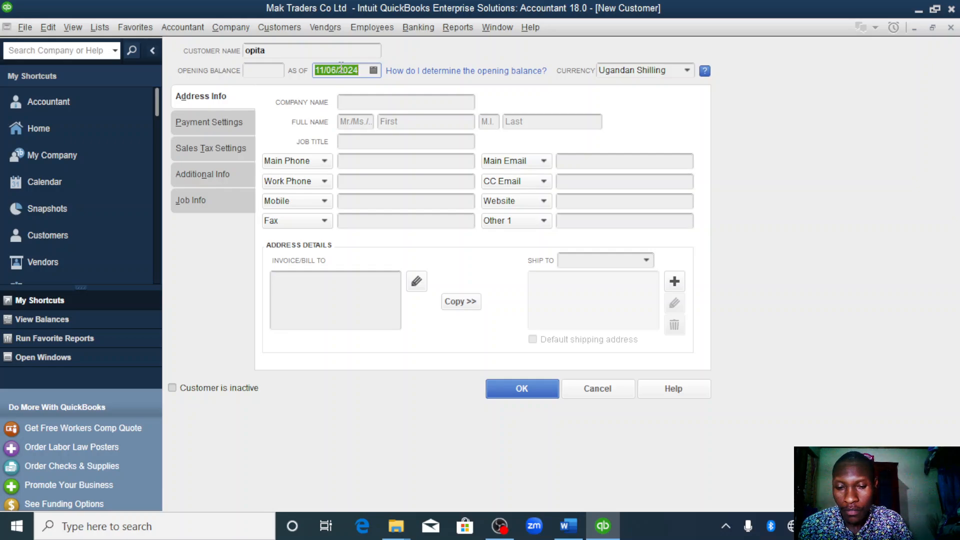
pyautogui.write('01/01/2023')
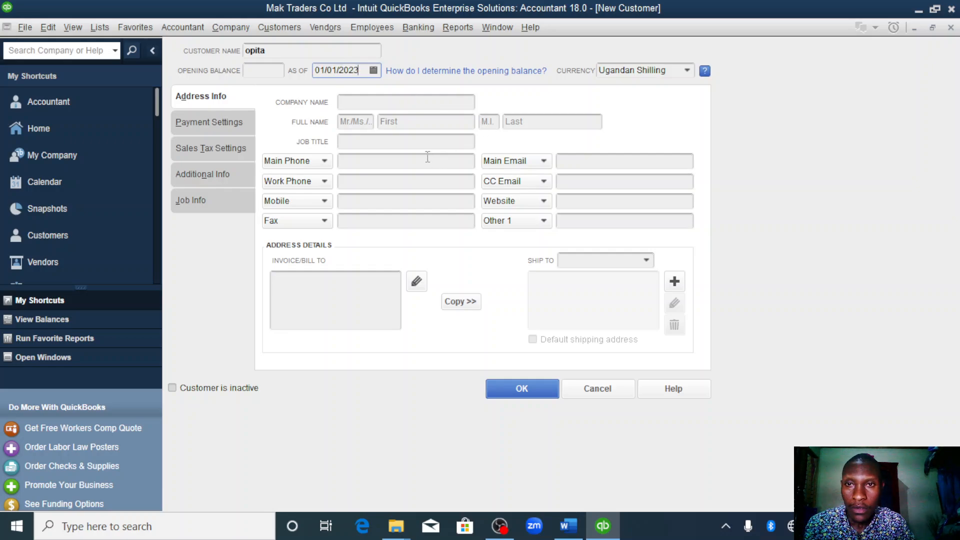
pyautogui.click(517, 383)
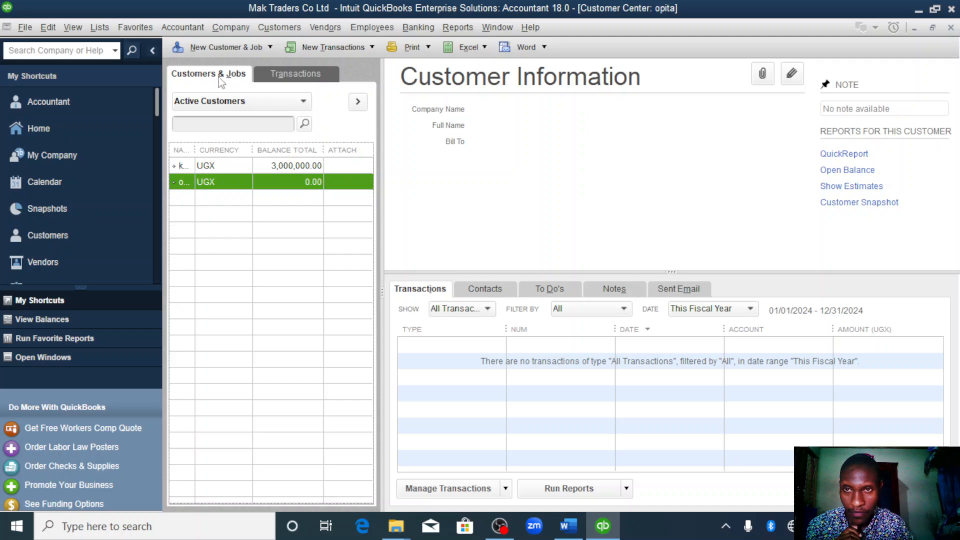
# - Start a new customer and name it munene auto dealers
pyautogui.click(270, 48)
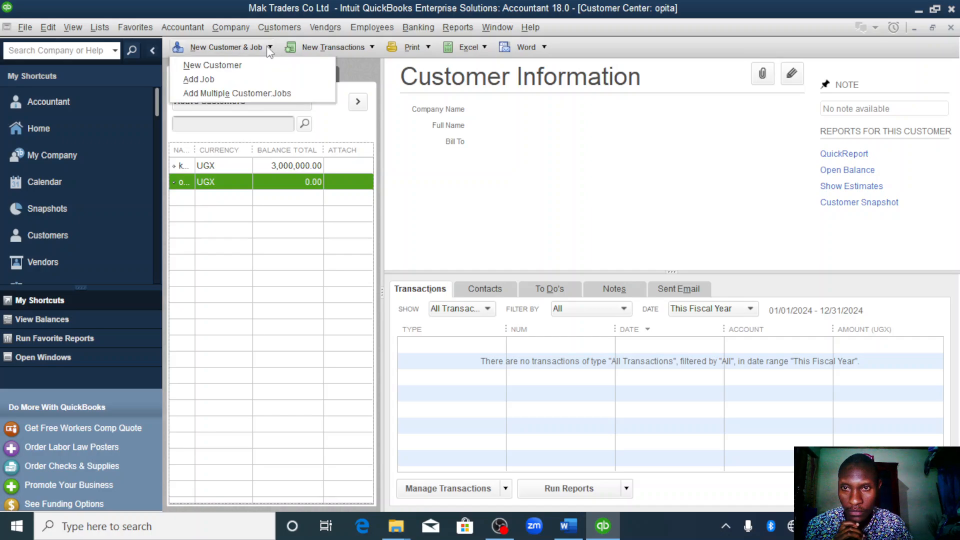
pyautogui.click(229, 65)
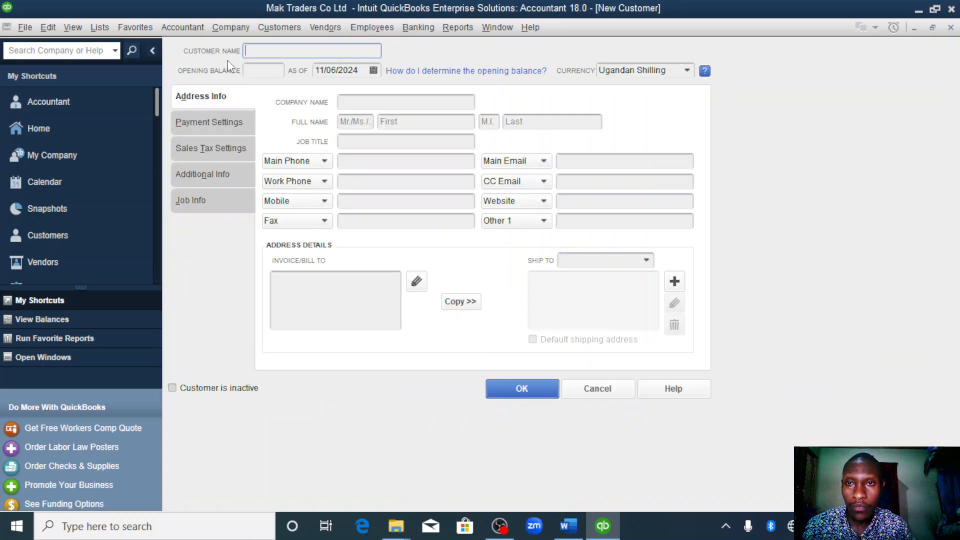
pyautogui.write('mune')
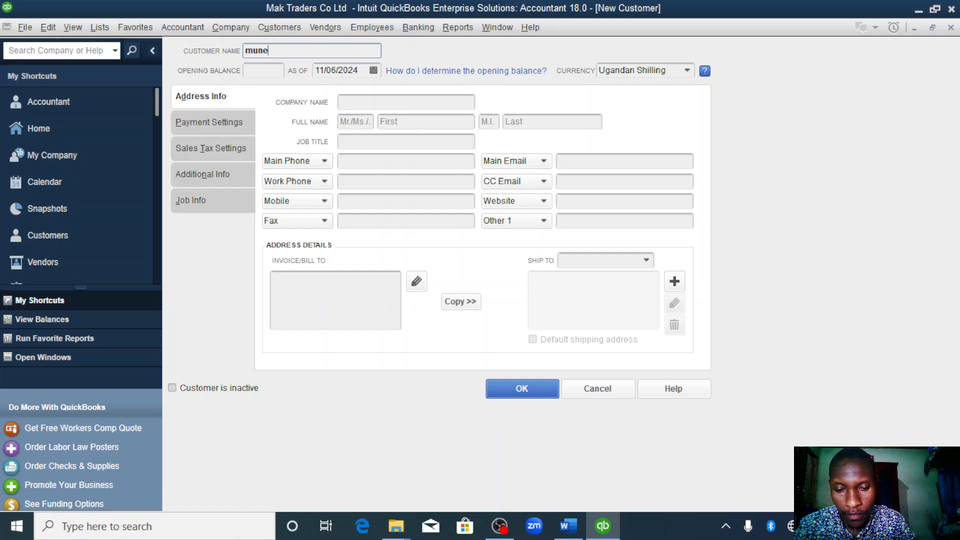
pyautogui.write('nene')
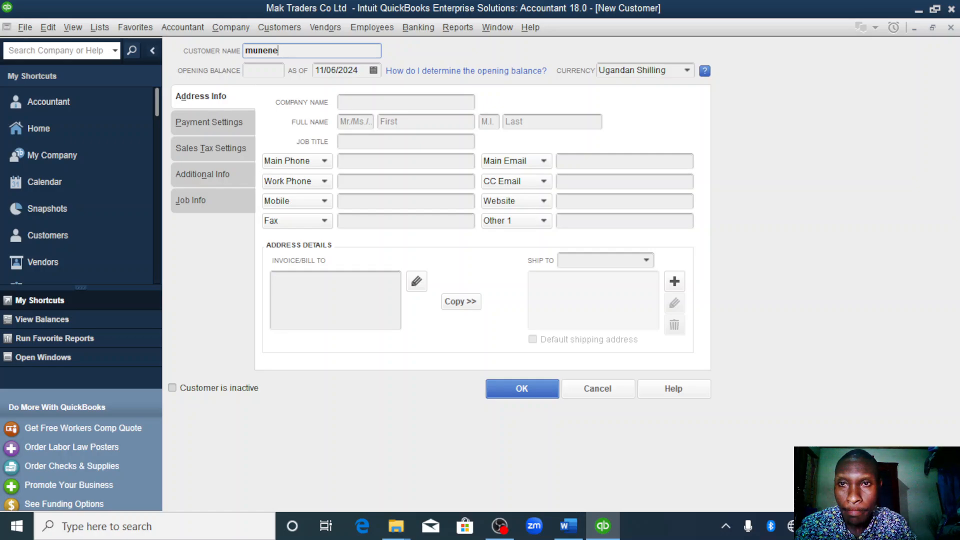
pyautogui.write(' aut')
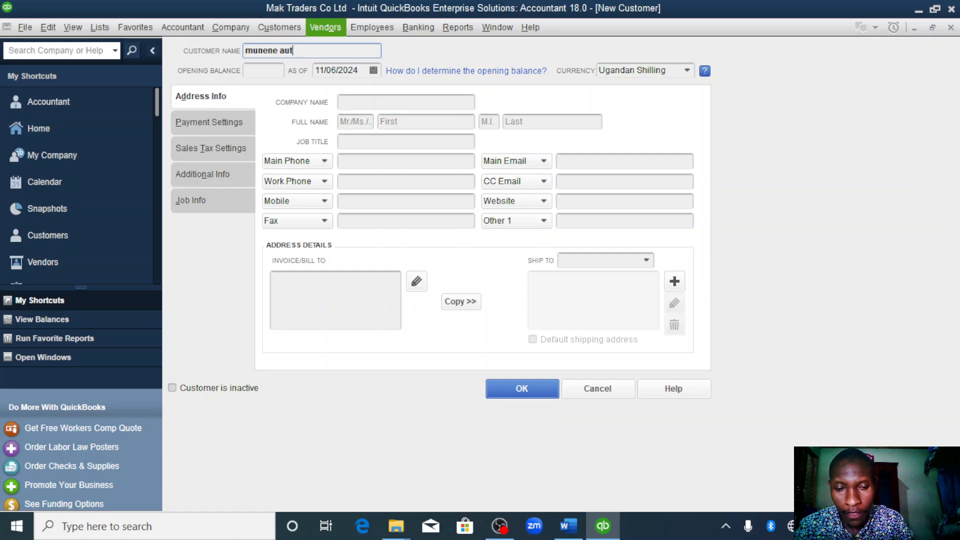
pyautogui.write('o deal')
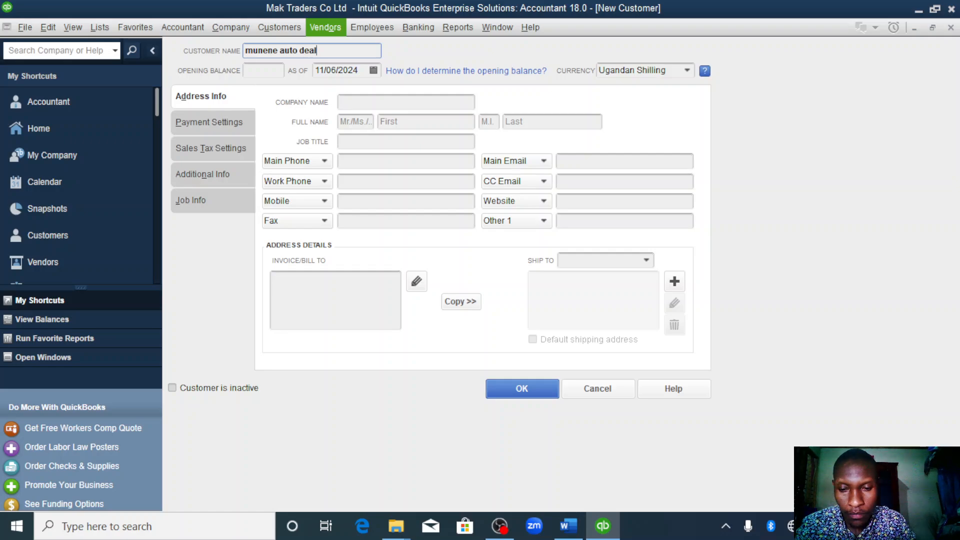
pyautogui.write('ers')
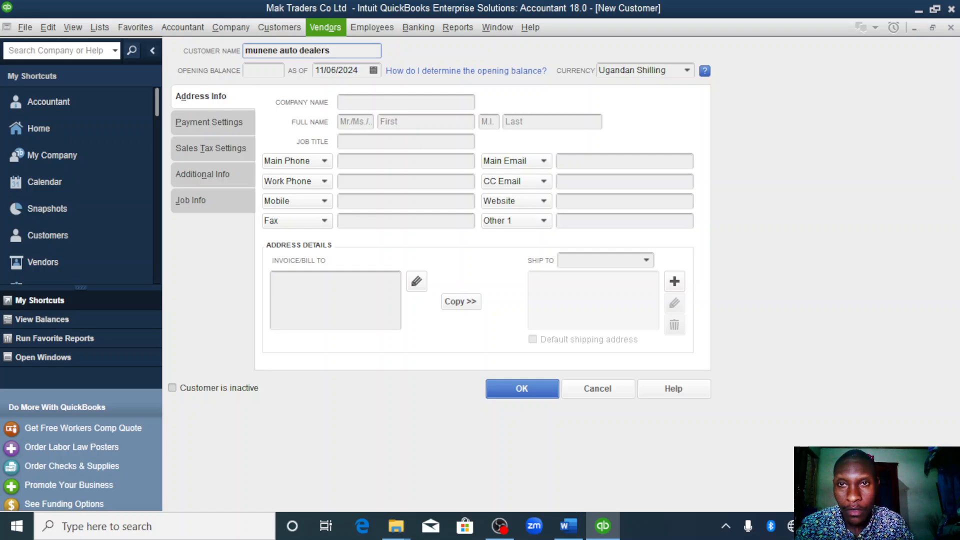
# - Give munene auto dealers an opening balance of 1000000 as of 01/01/2023 and save the customer
pyautogui.click(276, 69)
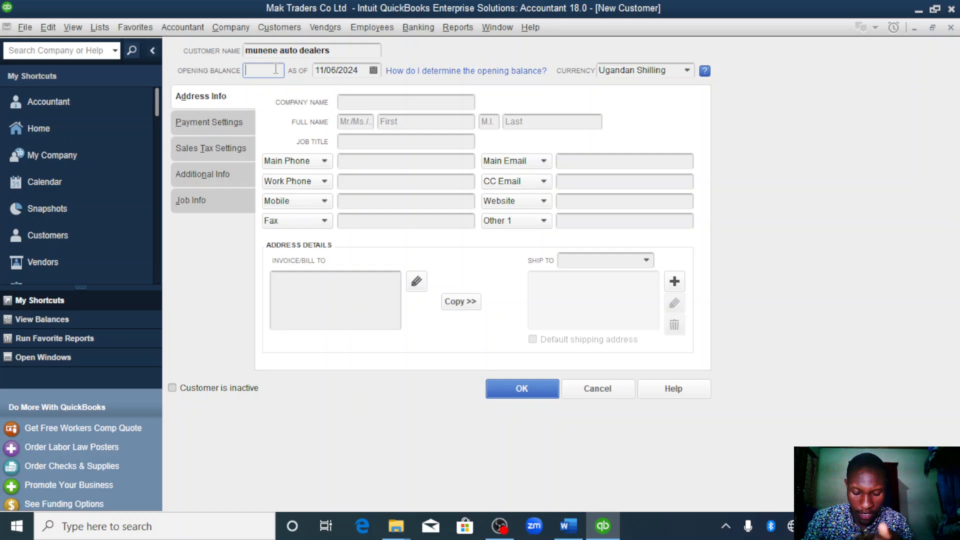
pyautogui.write('1')
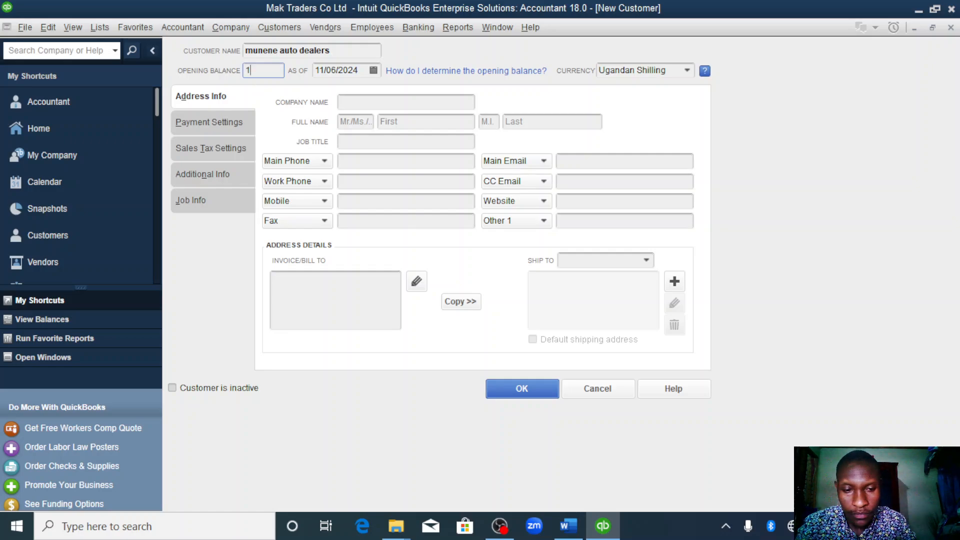
pyautogui.write('000000')
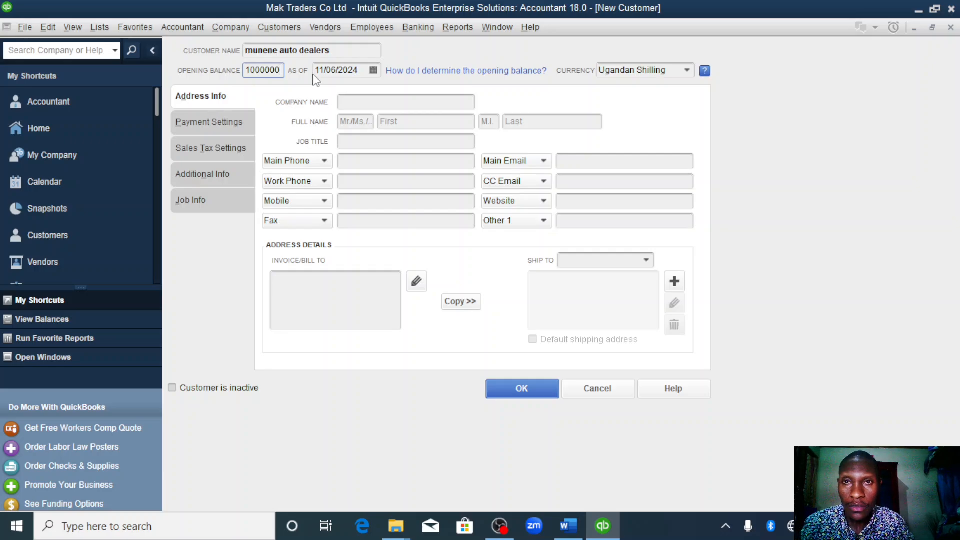
pyautogui.click(361, 71)
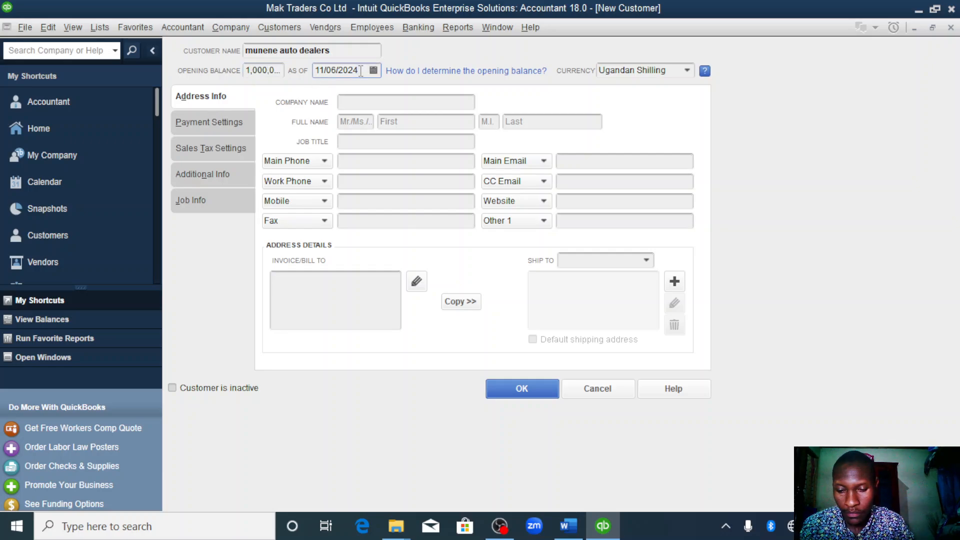
pyautogui.doubleClick(361, 71)
pyautogui.write('1')
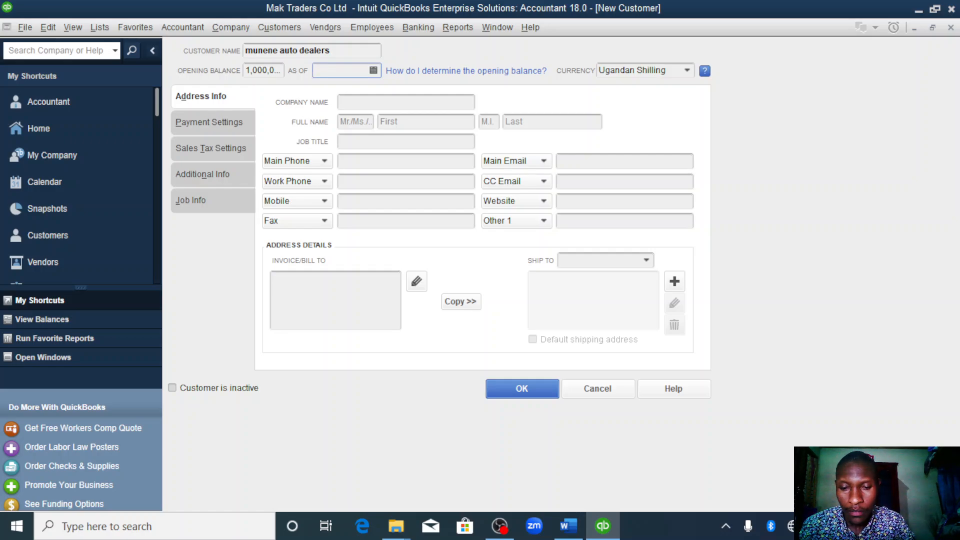
pyautogui.write('01/01/2023')
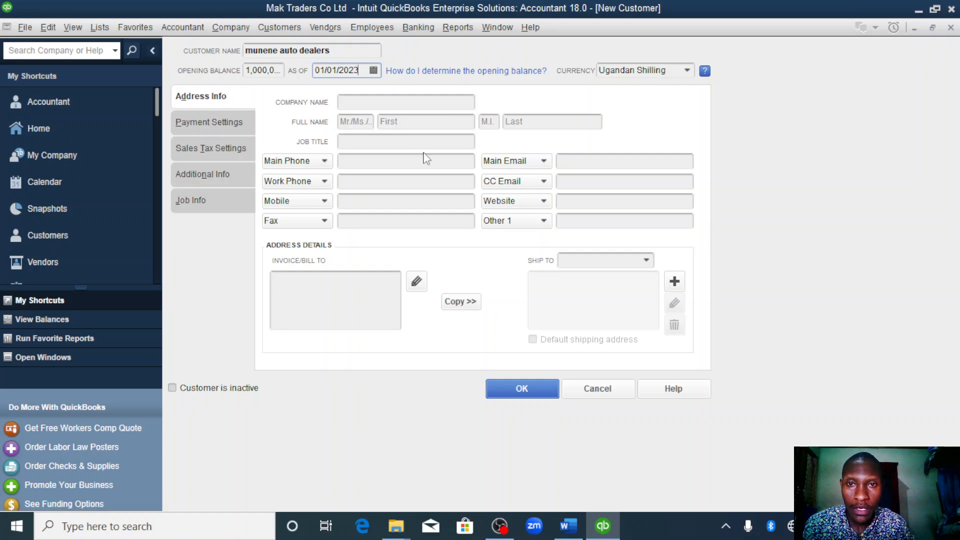
pyautogui.click(535, 389)
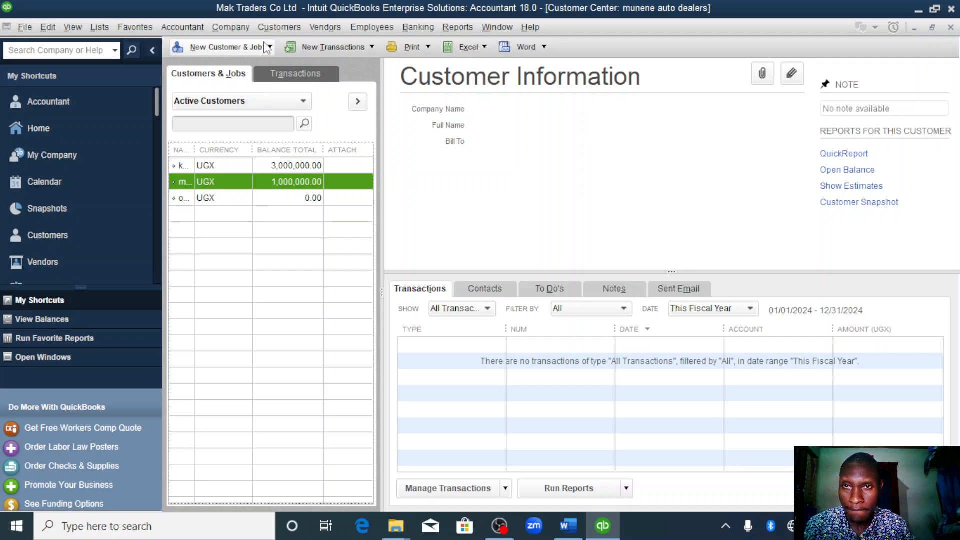
# - Start another new customer and name it klass motor spares
pyautogui.click(269, 47)
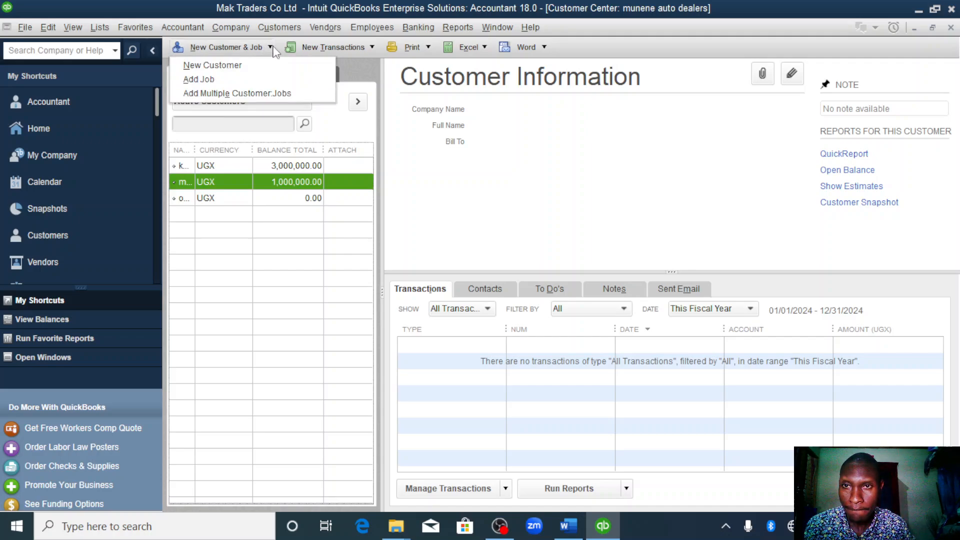
pyautogui.click(238, 66)
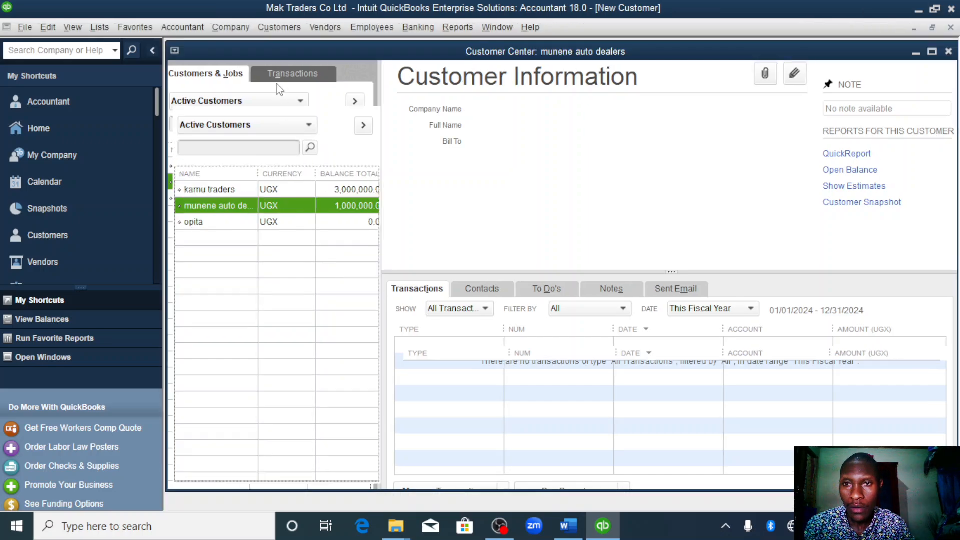
pyautogui.write('k')
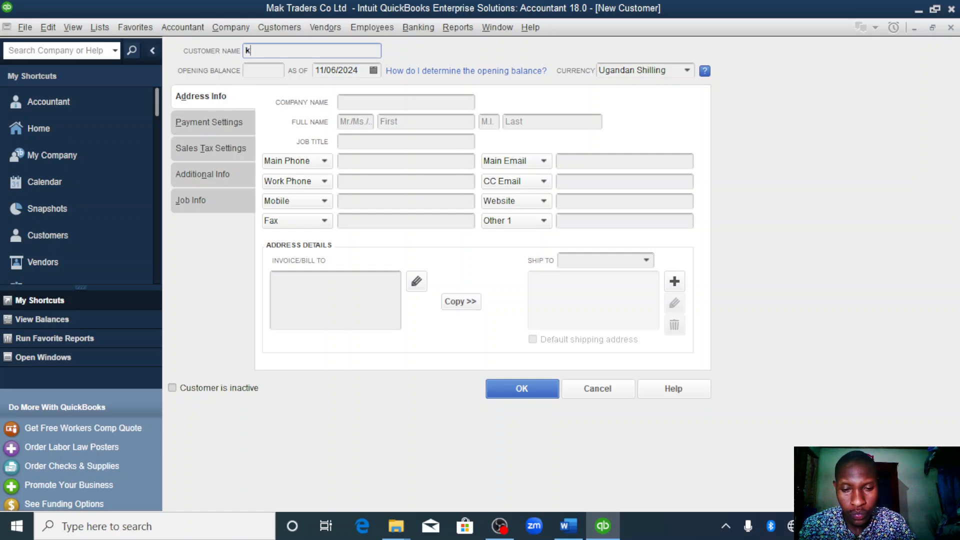
pyautogui.write('lass mot')
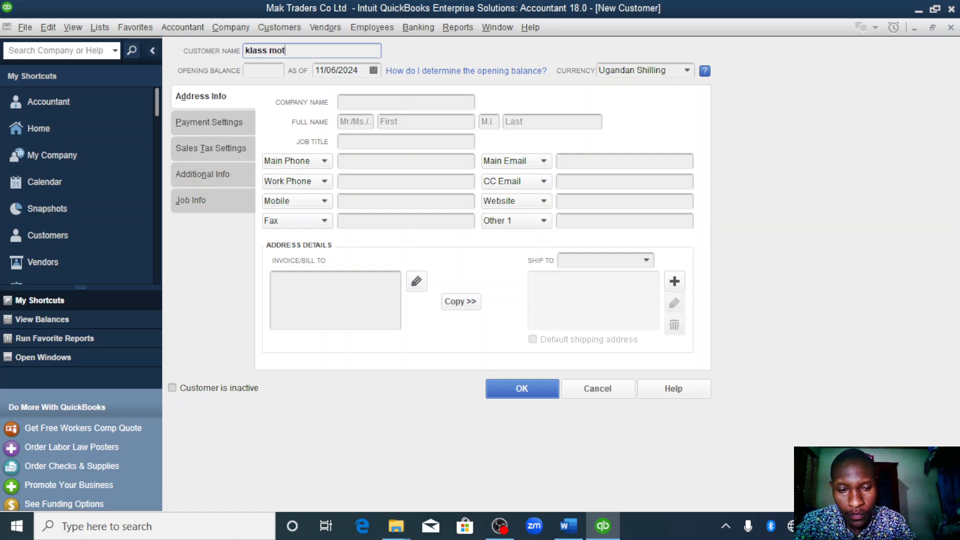
pyautogui.write('or s')
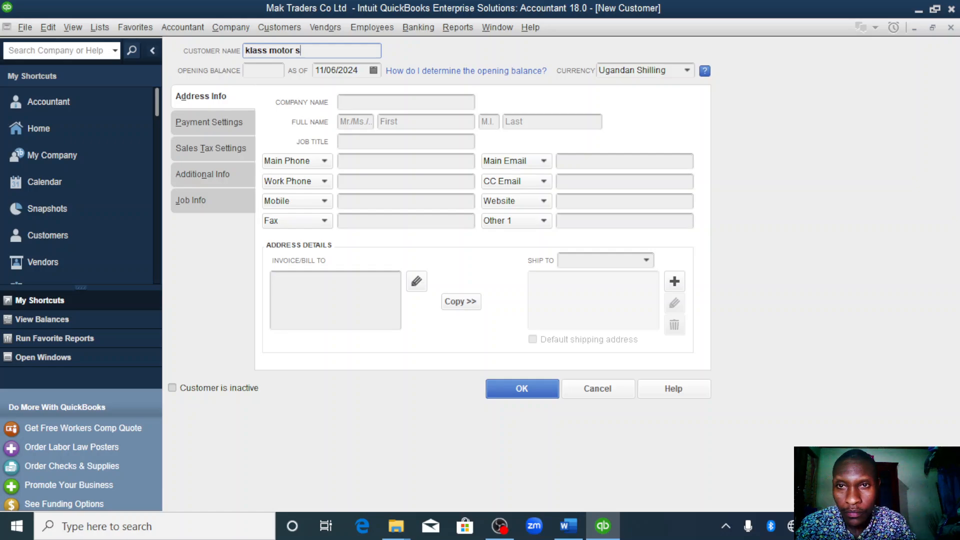
pyautogui.write('pares')
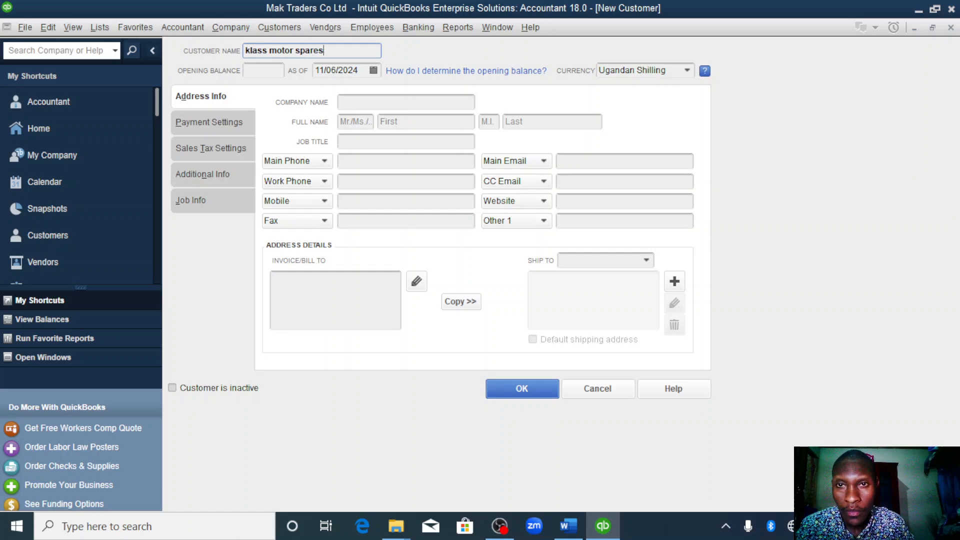
# - Give klass motor spares an opening balance of 800000 as of 01/01/2023 and save the customer
pyautogui.click(273, 71)
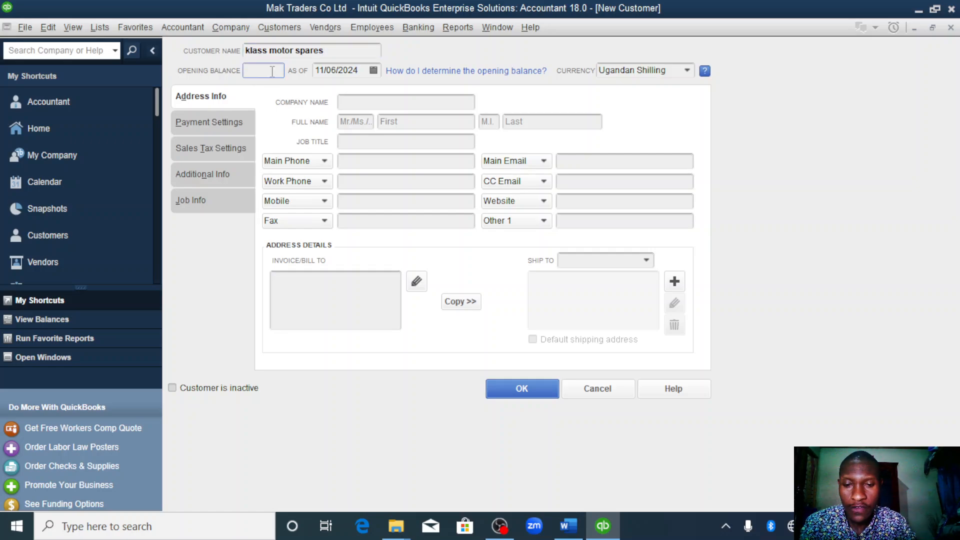
pyautogui.write('80000')
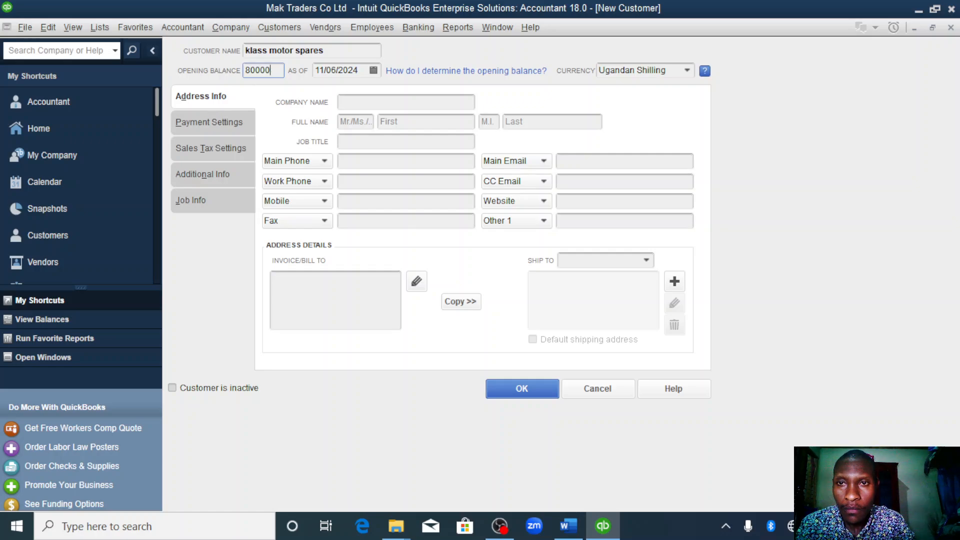
pyautogui.write('0')
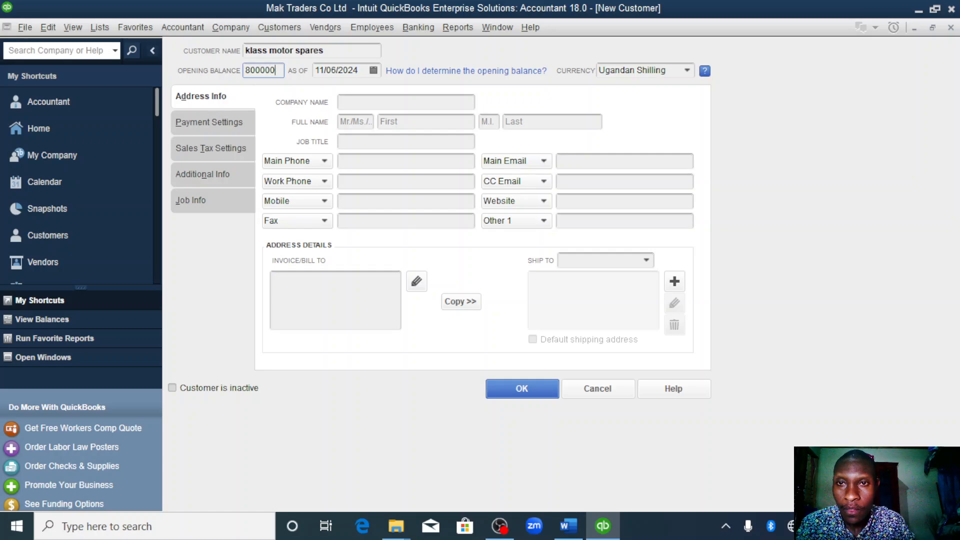
pyautogui.click(363, 71)
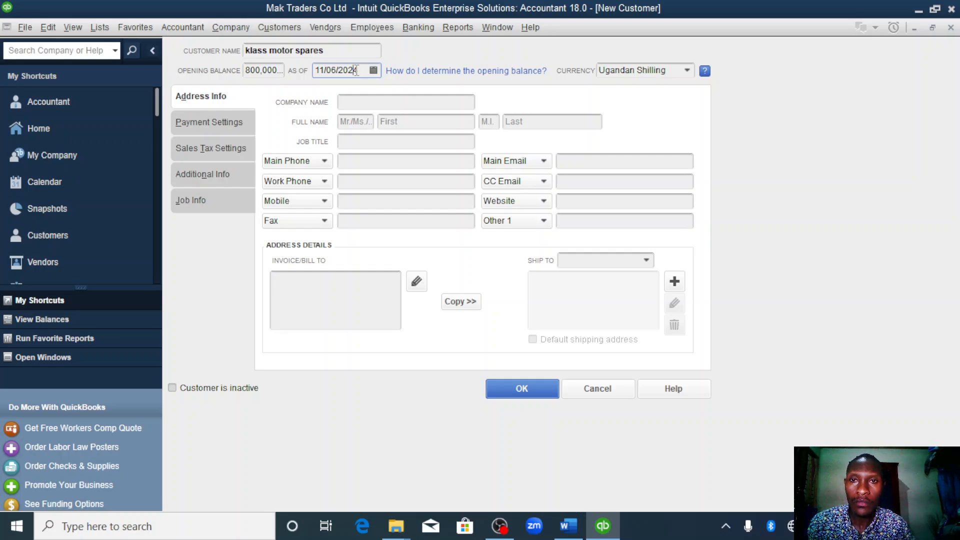
pyautogui.doubleClick(356, 70)
pyautogui.write('01/01/2023')
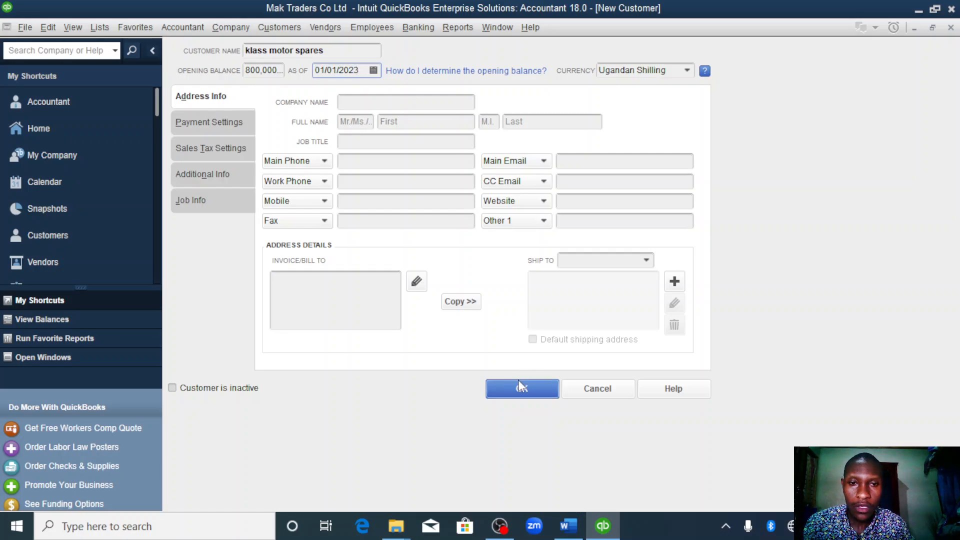
pyautogui.click(519, 395)
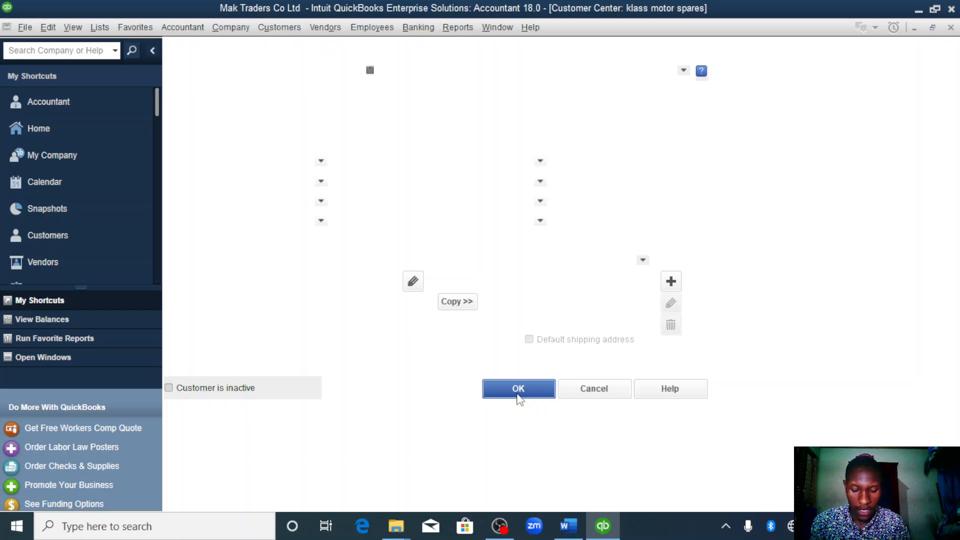
# - Check the suppliers and their balances as at 1st January 2023 in the Word assignment, and return to QuickBooks
pyautogui.click(568, 528)
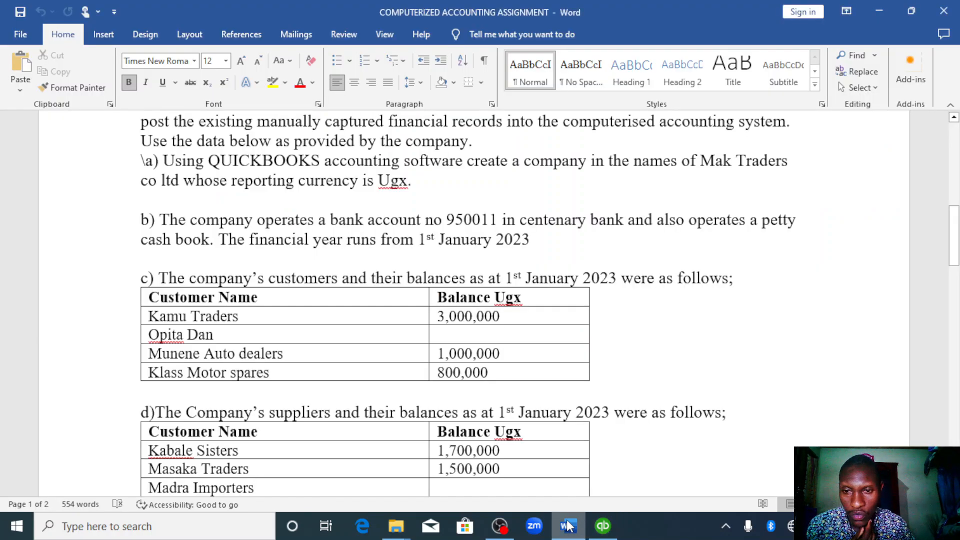
pyautogui.scroll(-2, 536, 443)
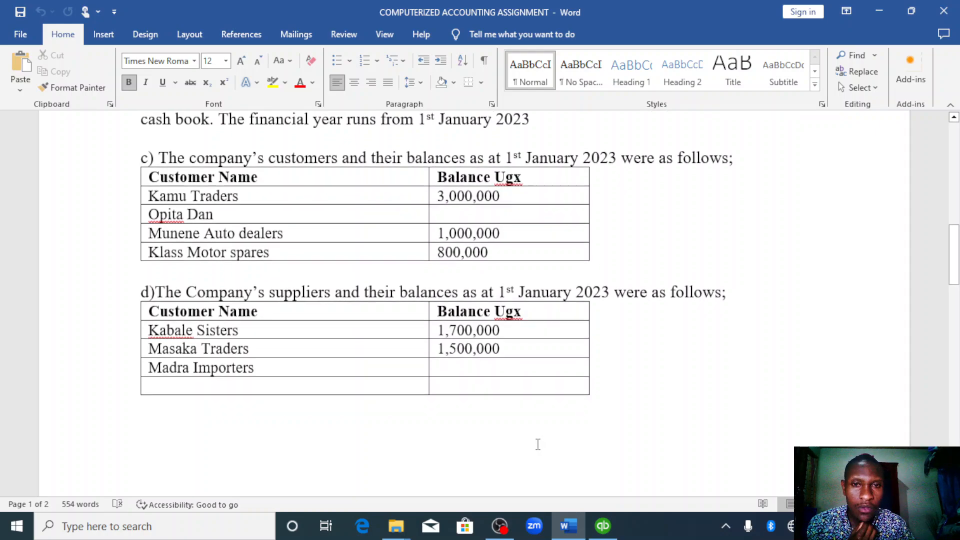
pyautogui.scroll(-2, 537, 444)
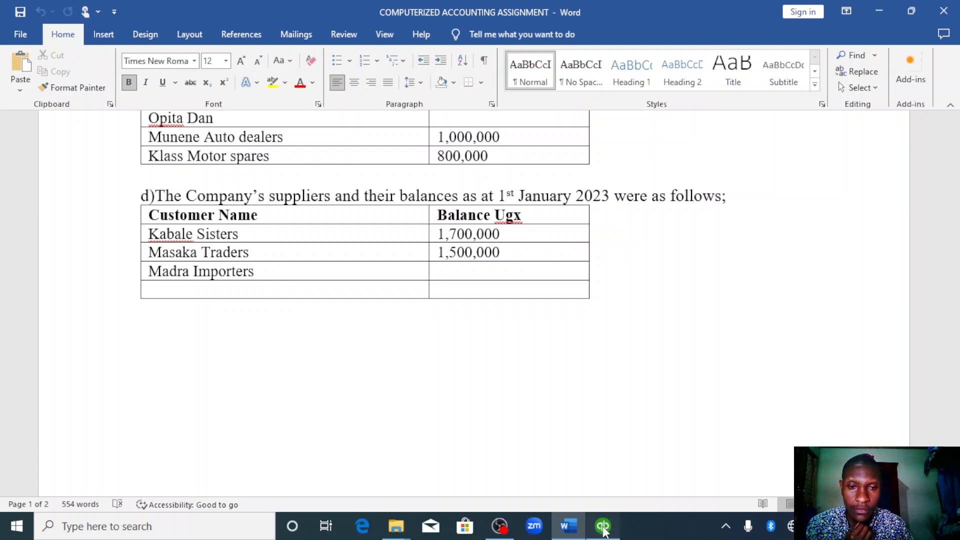
pyautogui.click(603, 526)
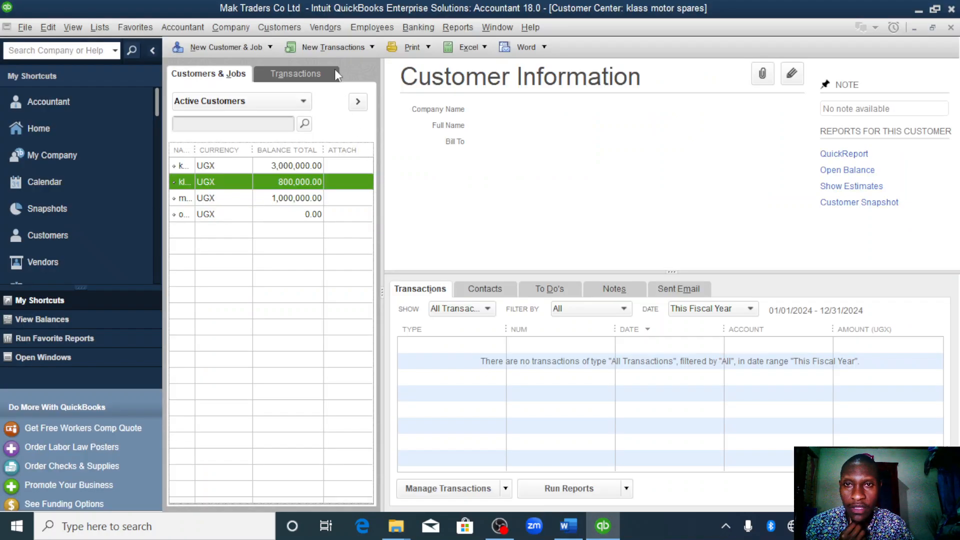
# - Open the Vendor Center, start a new vendor and name it kabale sisters
pyautogui.click(325, 27)
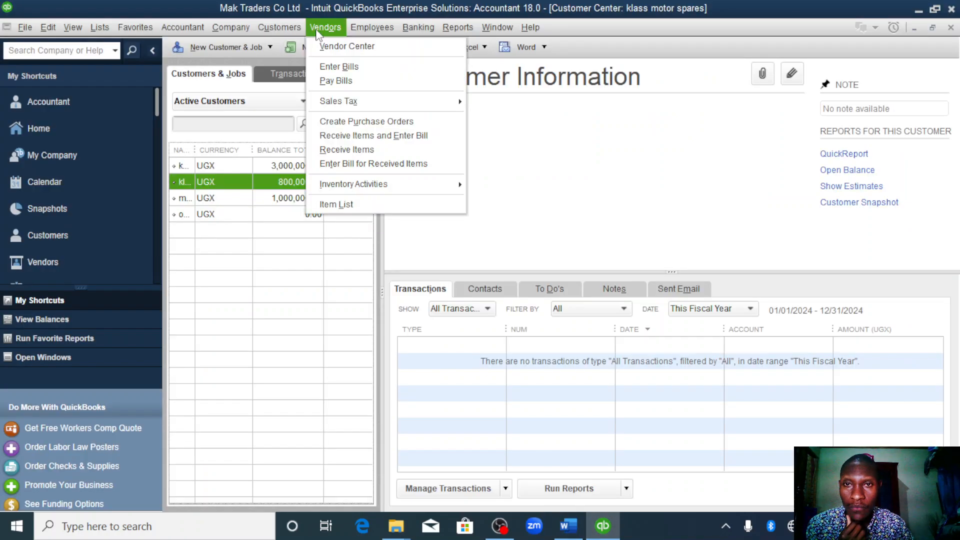
pyautogui.click(344, 47)
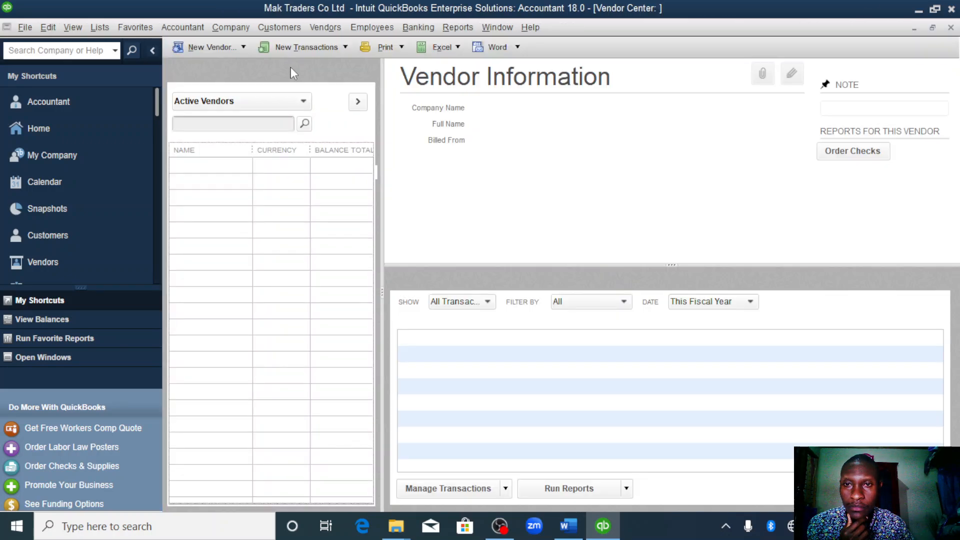
pyautogui.click(244, 48)
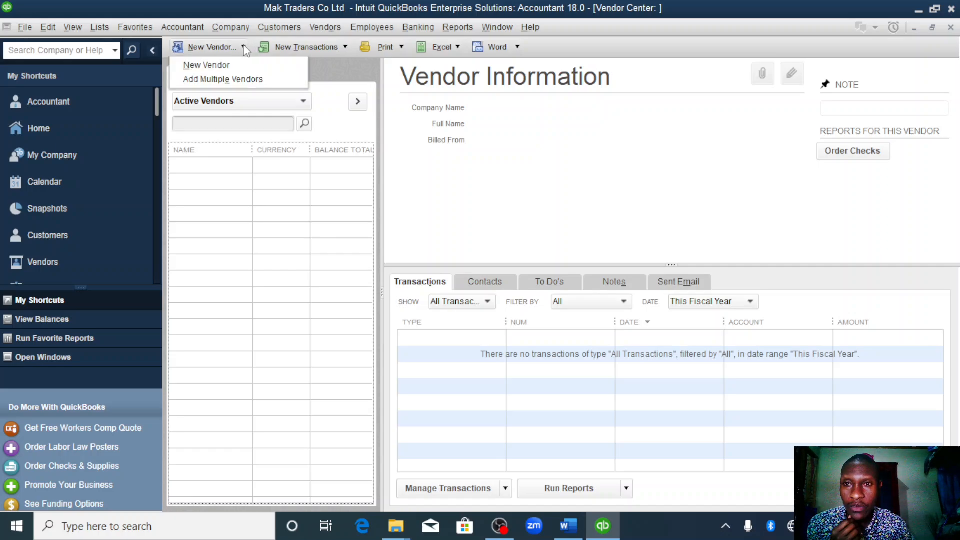
pyautogui.click(214, 65)
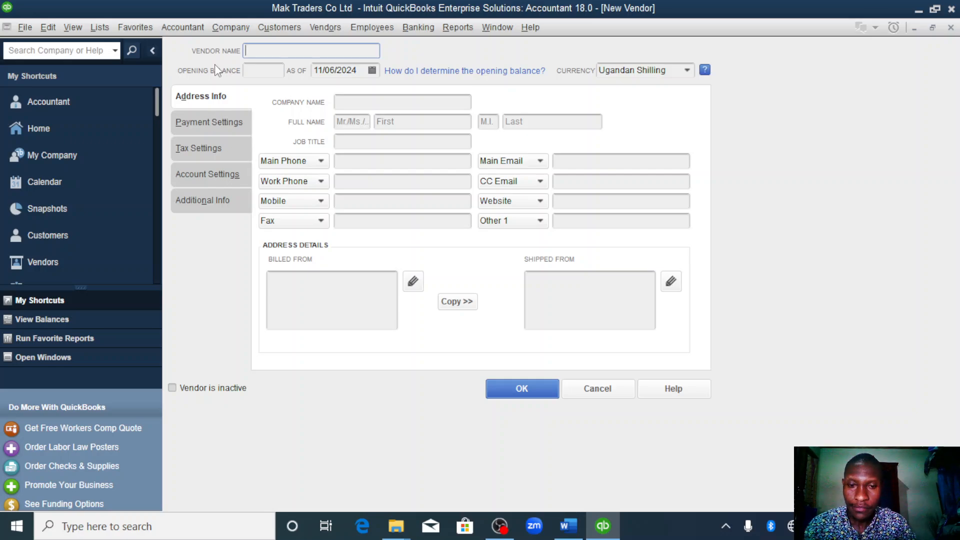
pyautogui.write('kabal')
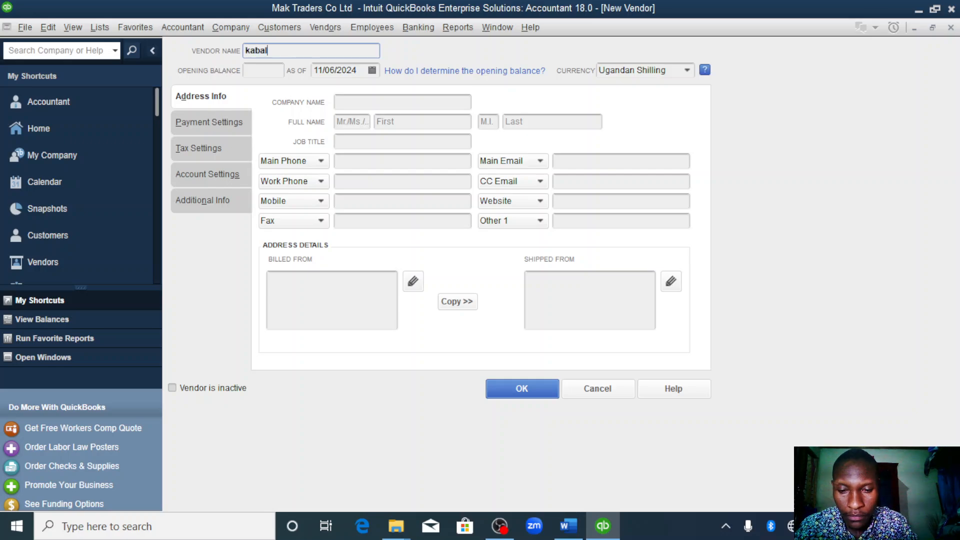
pyautogui.write('e sisters')
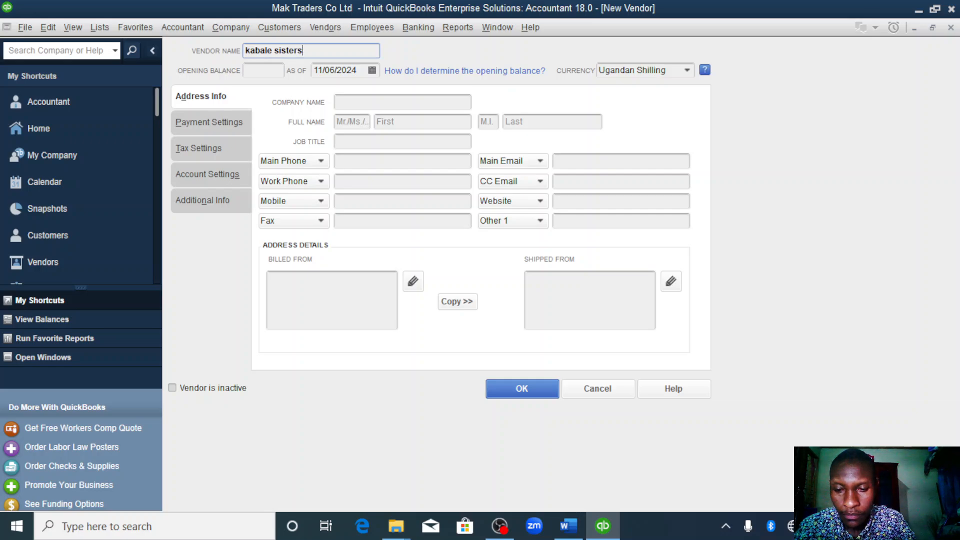
# - Give kabale sisters an opening balance of 1700000 as of 01/01/2023 and save the vendor
pyautogui.click(264, 70)
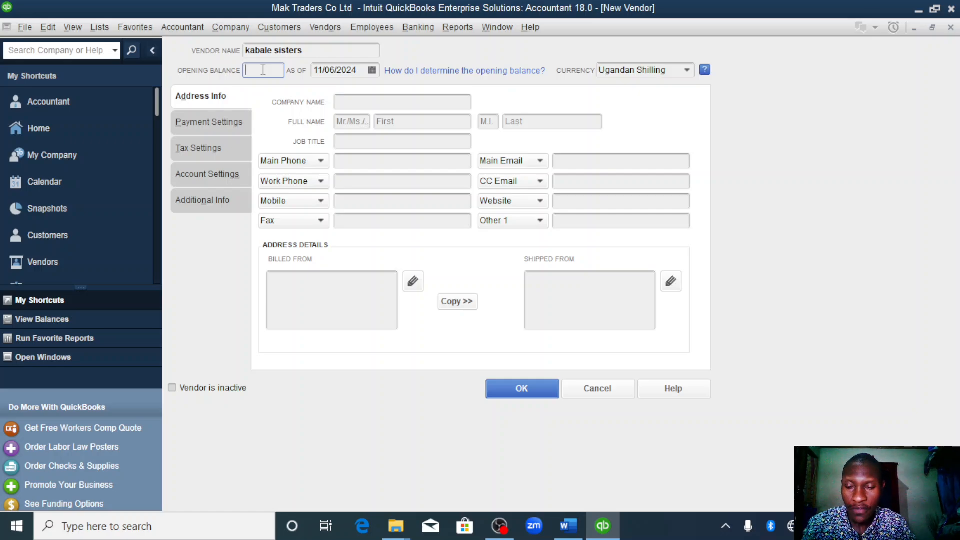
pyautogui.write('1')
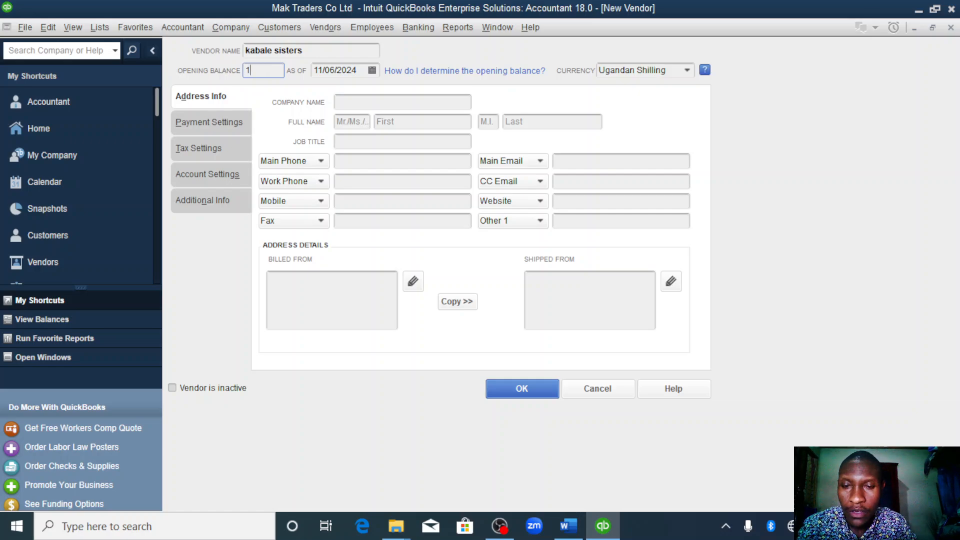
pyautogui.write('700000')
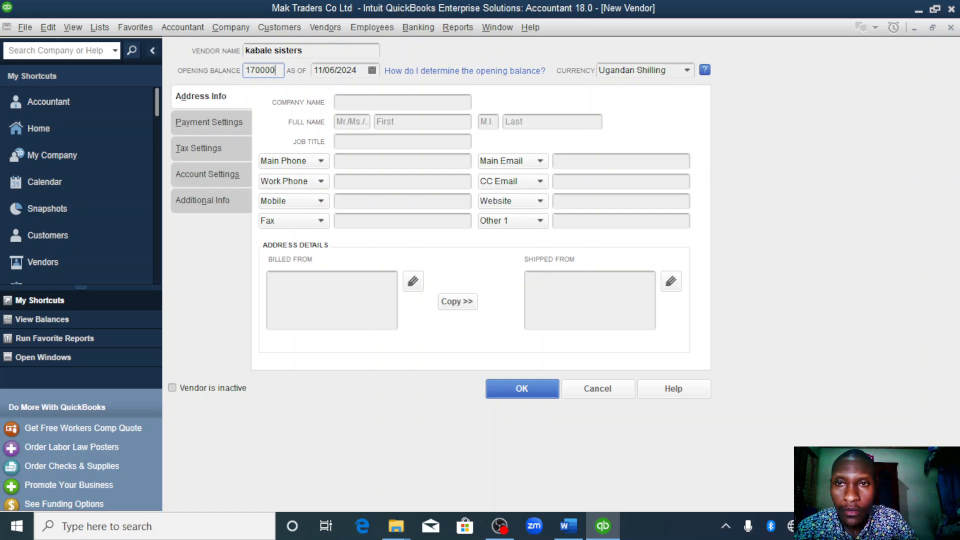
pyautogui.click(363, 70)
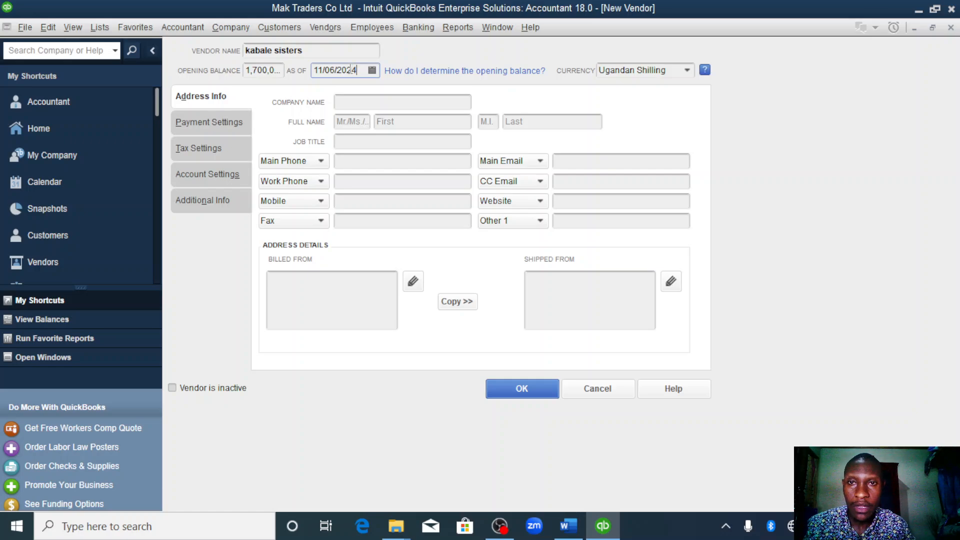
pyautogui.doubleClick(356, 70)
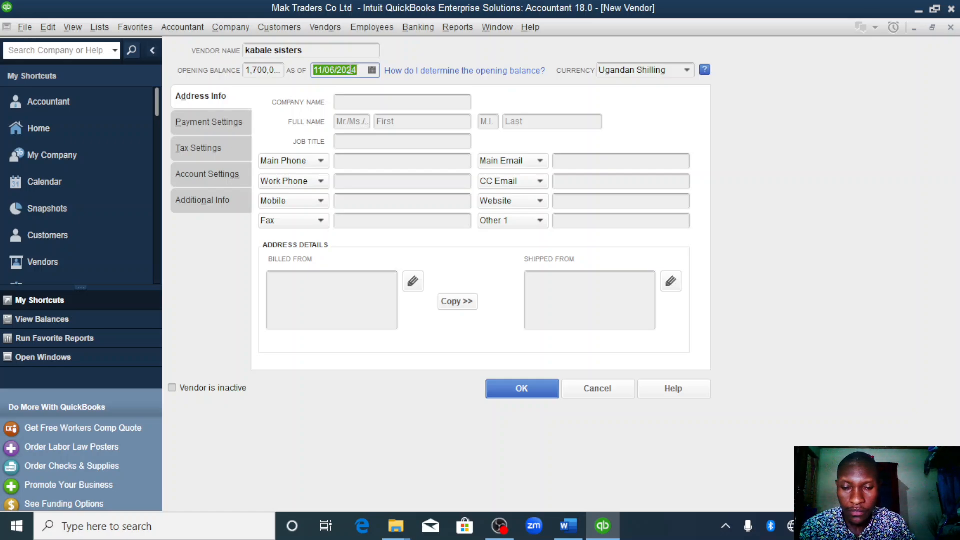
pyautogui.write('1')
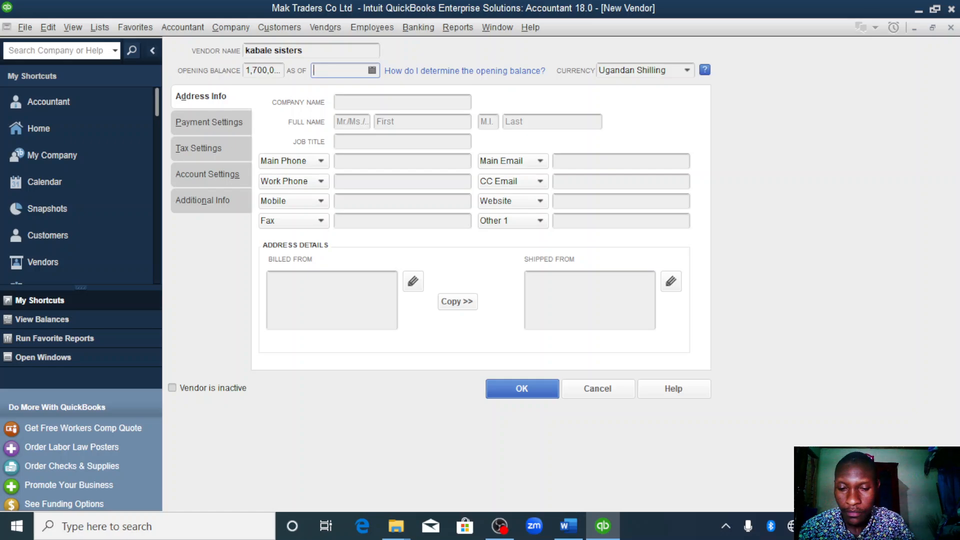
pyautogui.write('01/01/2023')
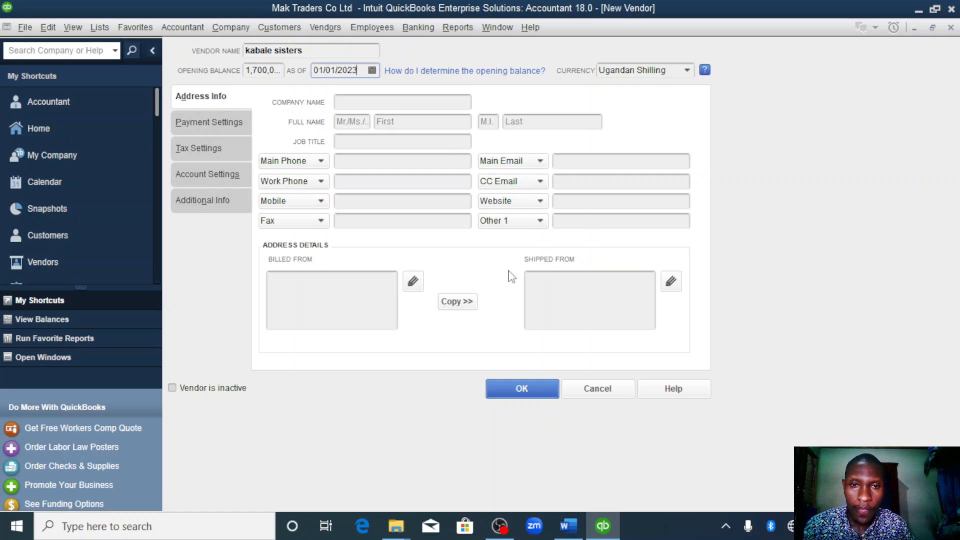
pyautogui.click(521, 389)
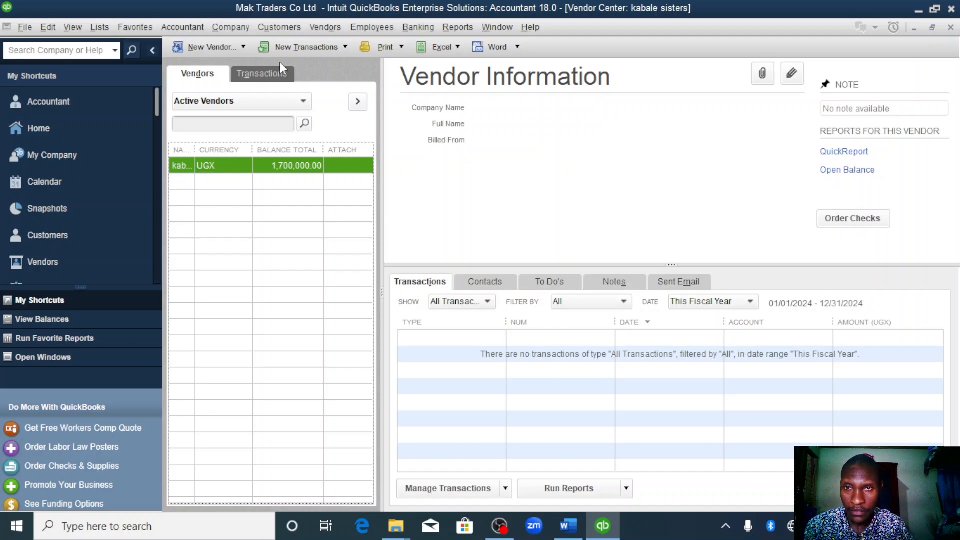
# - Start another new vendor and name it masaka traders
pyautogui.click(245, 47)
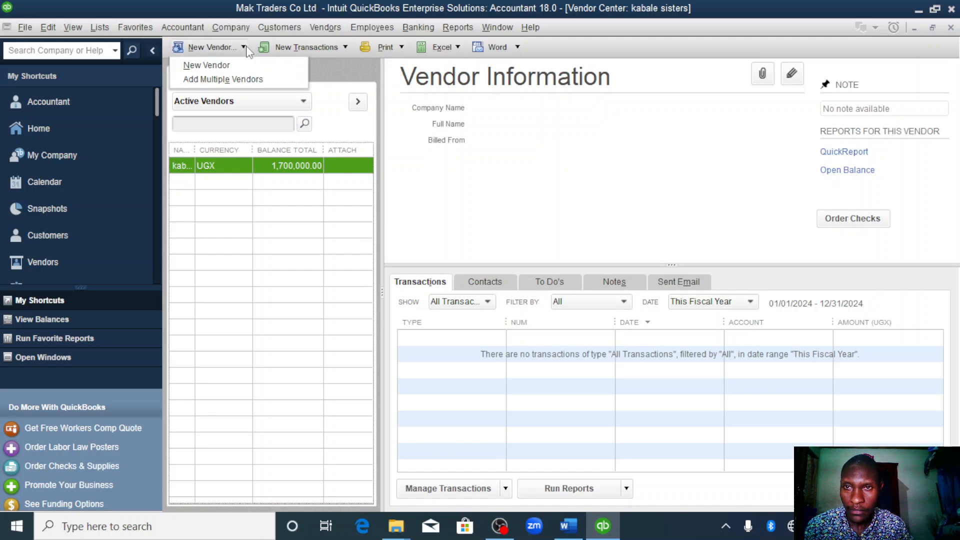
pyautogui.click(232, 70)
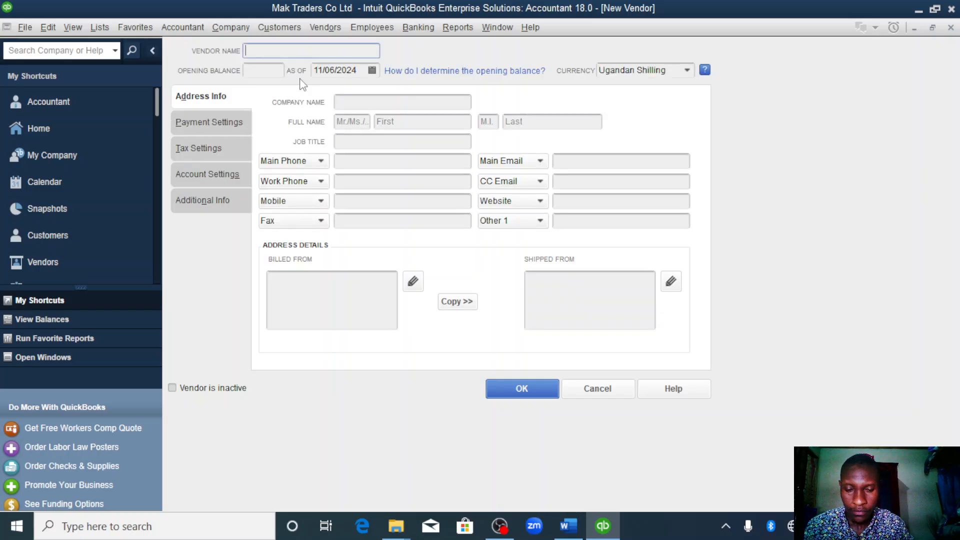
pyautogui.write('masaka')
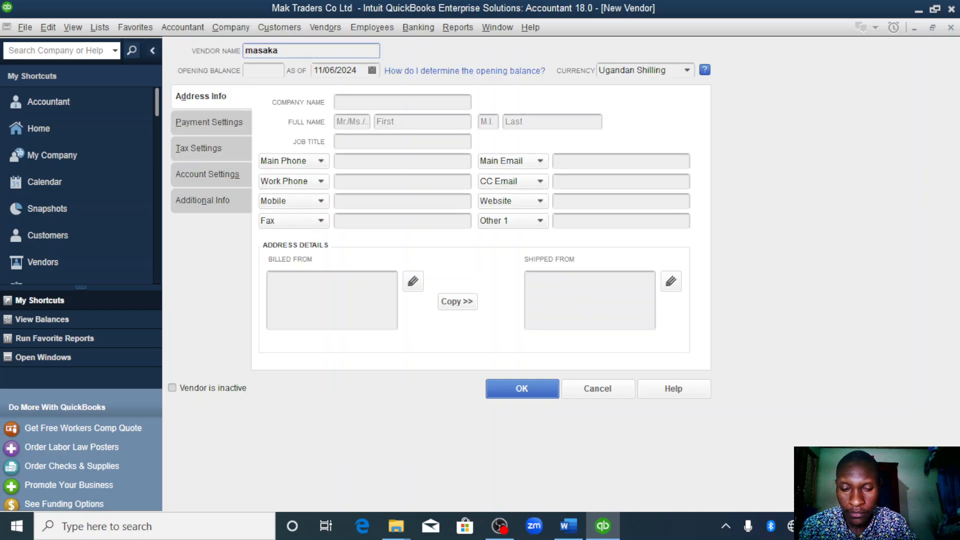
pyautogui.write(' traders')
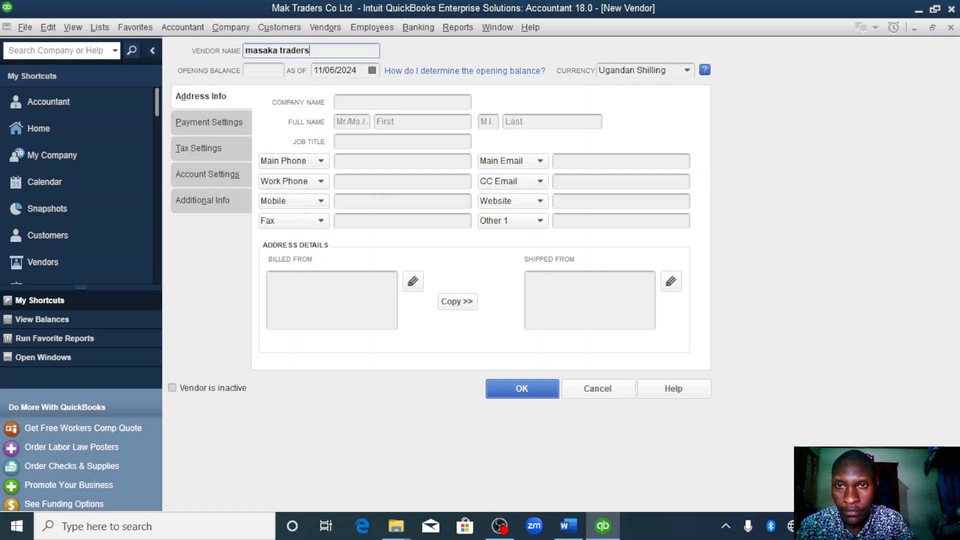
# - Give masaka traders an opening balance of 1500000 as of 01/01/2023 and save the vendor
pyautogui.click(263, 72)
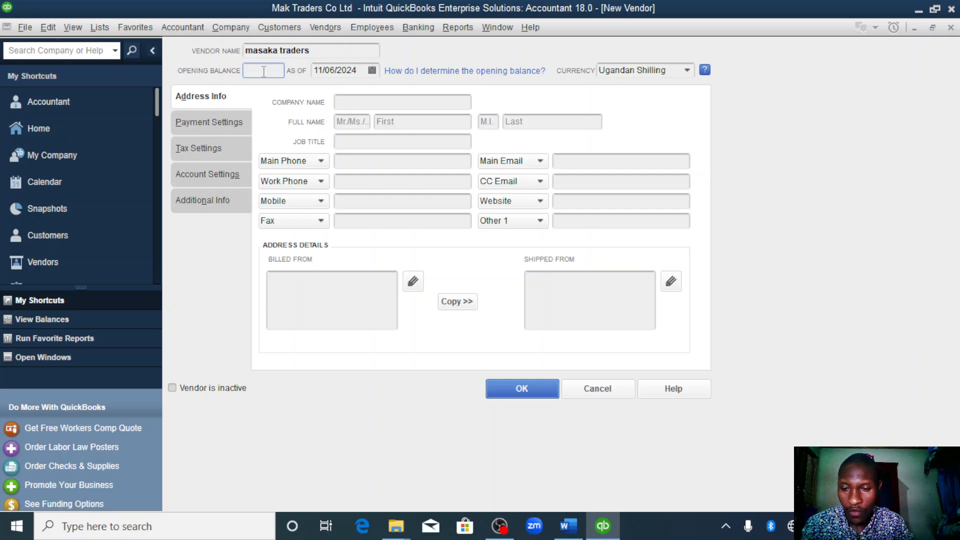
pyautogui.write('15')
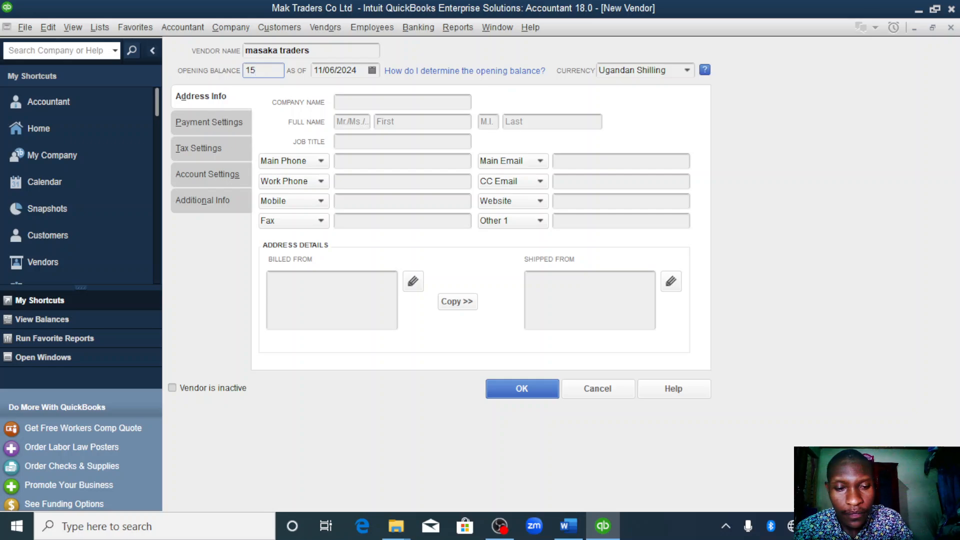
pyautogui.write('00000')
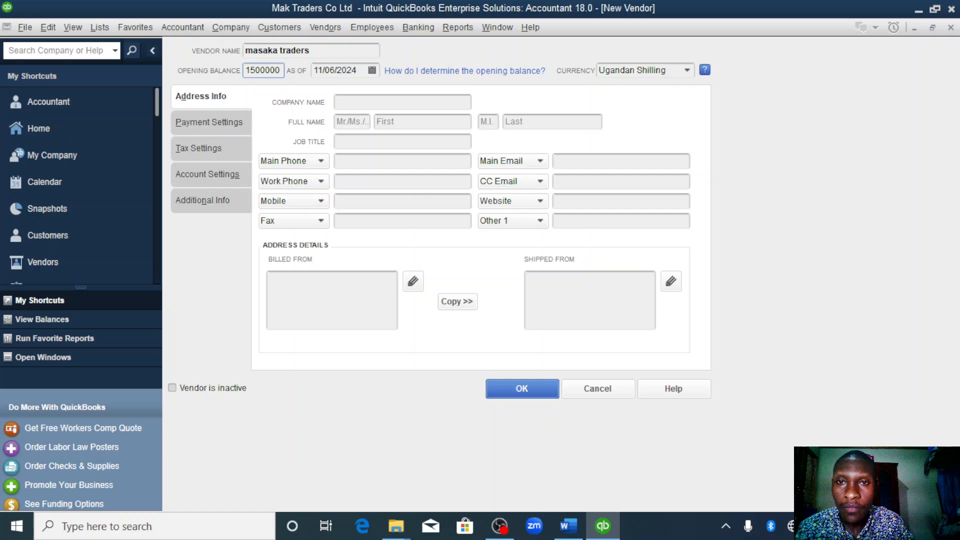
pyautogui.click(359, 70)
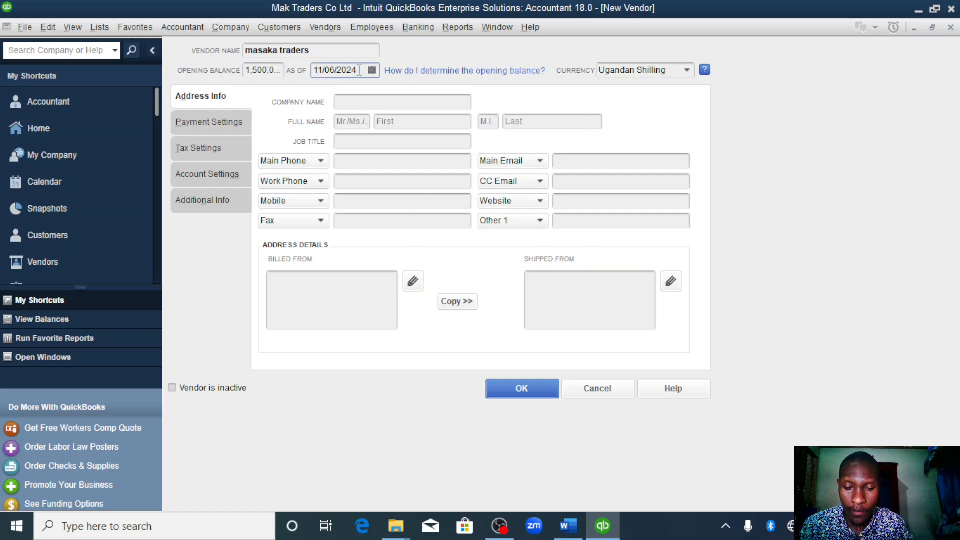
pyautogui.doubleClick(359, 70)
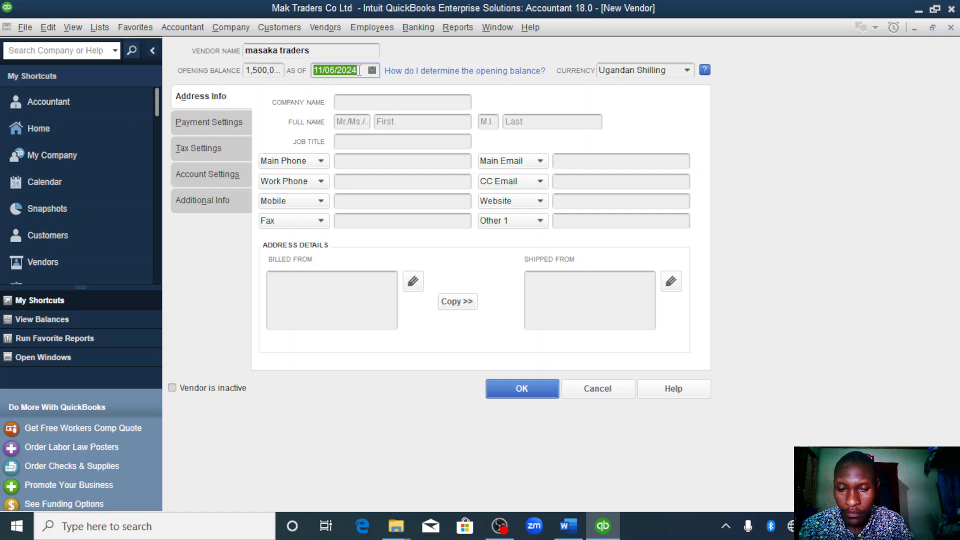
pyautogui.write('01/01/2023')
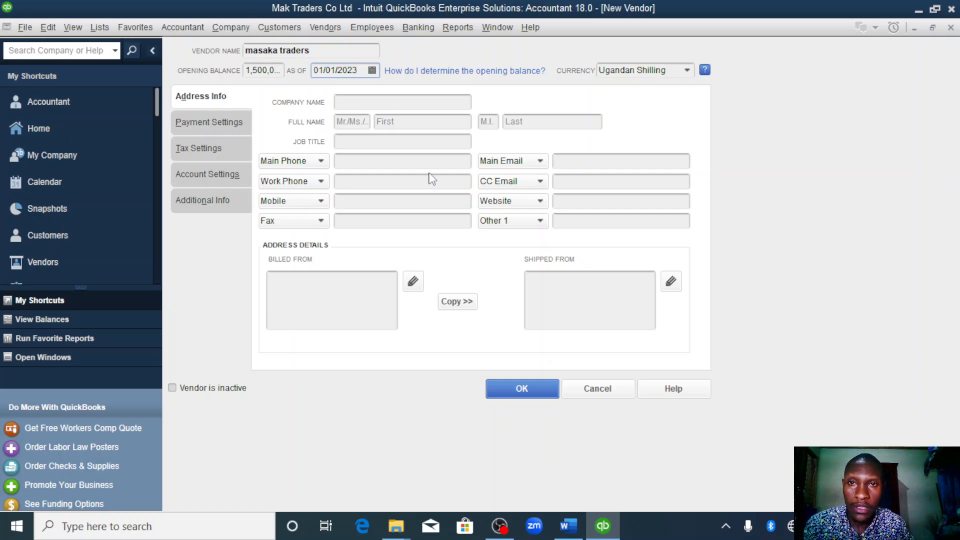
pyautogui.click(516, 389)
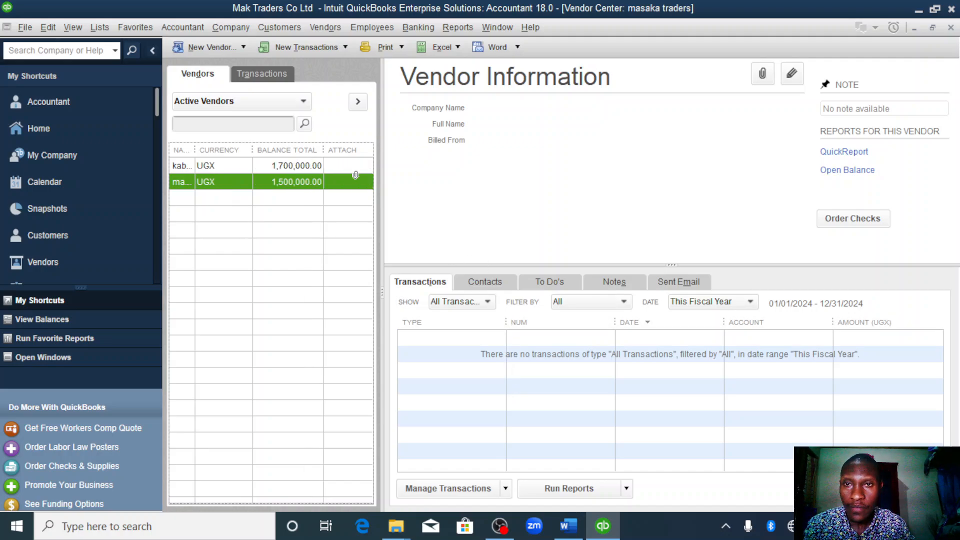
# - Start another new vendor and name it madra importers
pyautogui.click(242, 47)
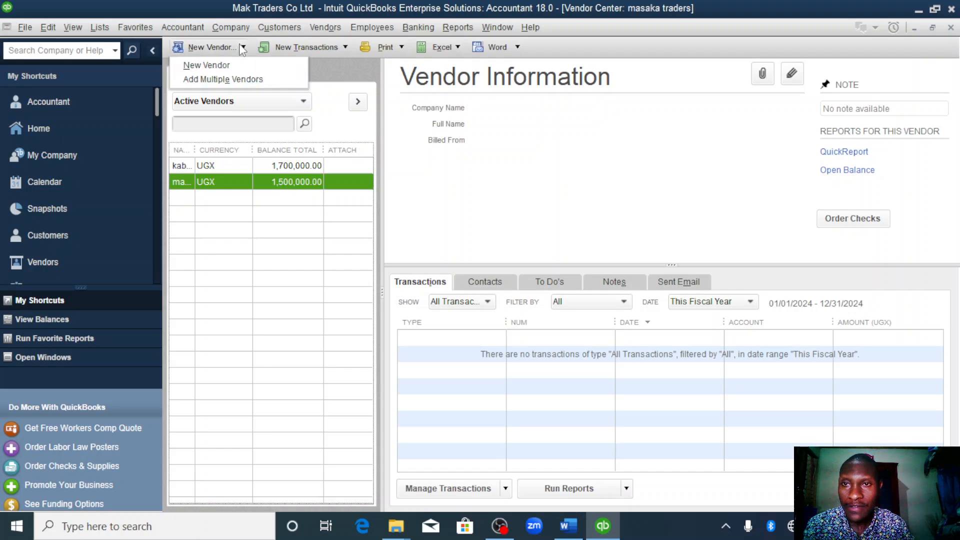
pyautogui.click(225, 66)
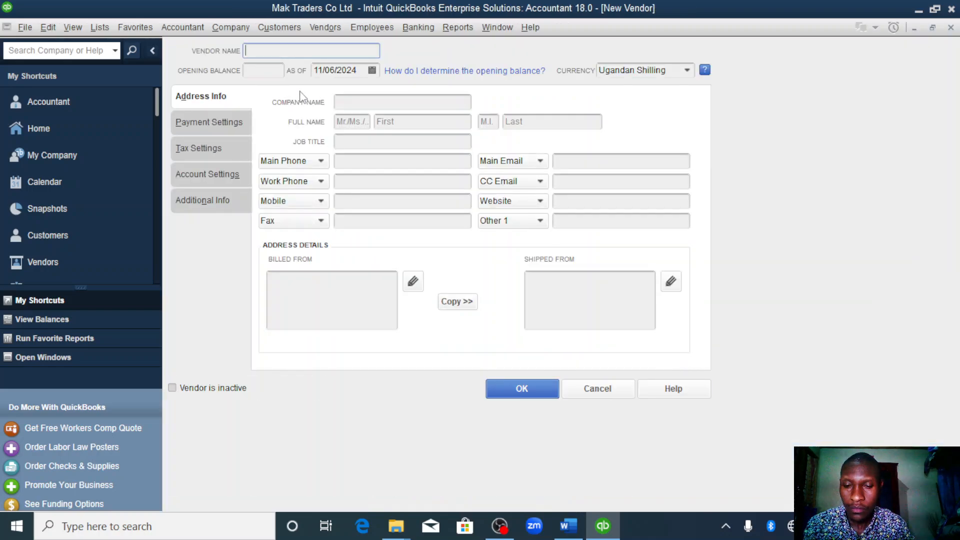
pyautogui.write('madra')
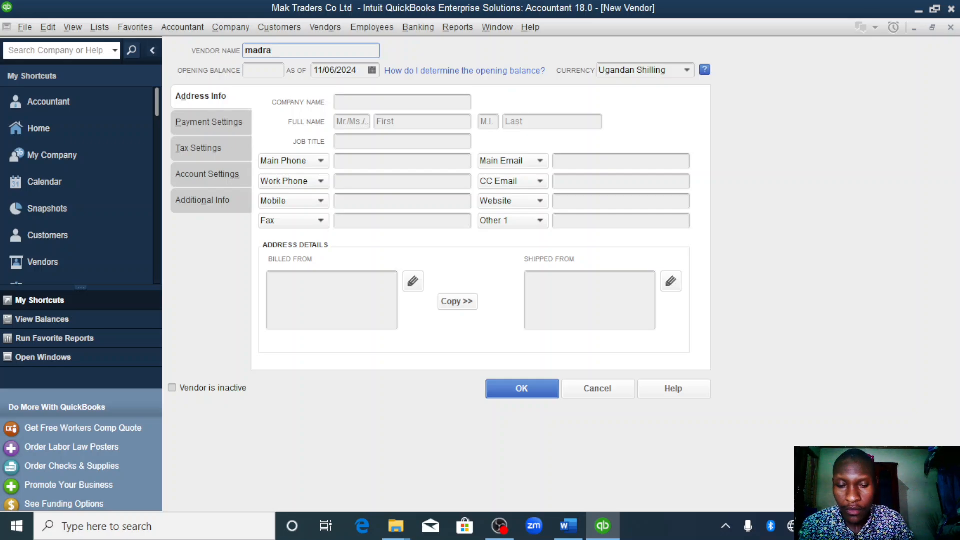
pyautogui.write(' impo')
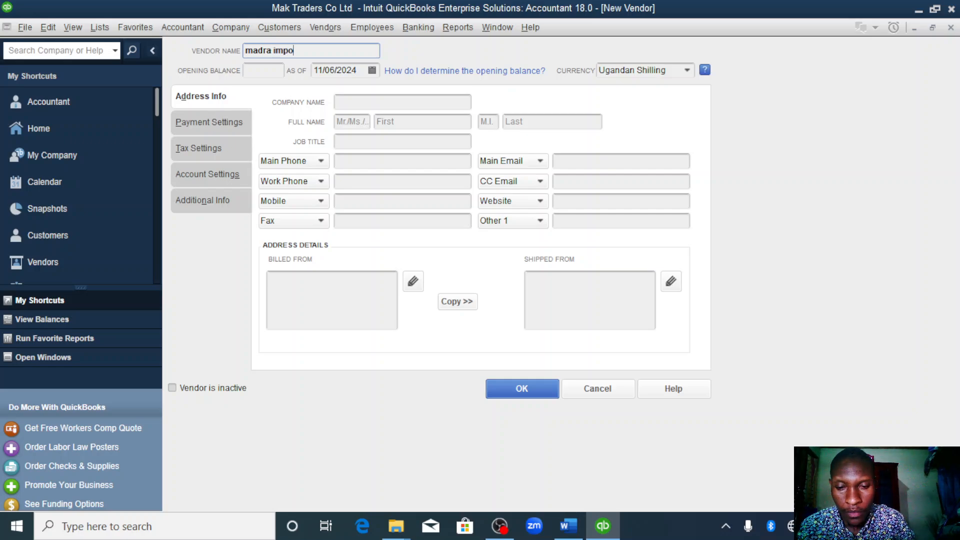
pyautogui.write('rters')
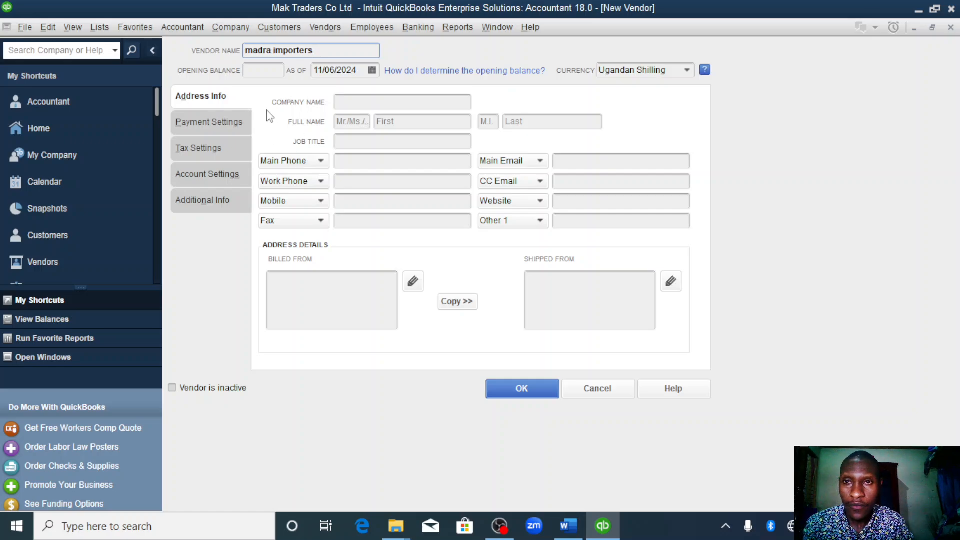
# - Date madra importers' opening balance 01/01/2023, leave the amount blank and save the vendor
pyautogui.click(359, 70)
pyautogui.doubleClick(359, 70)
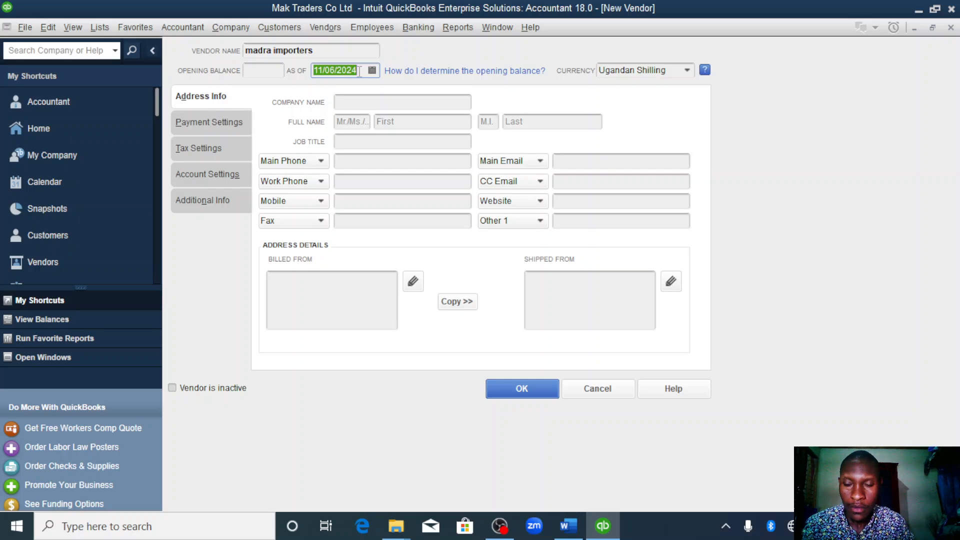
pyautogui.write('01/01/2023')
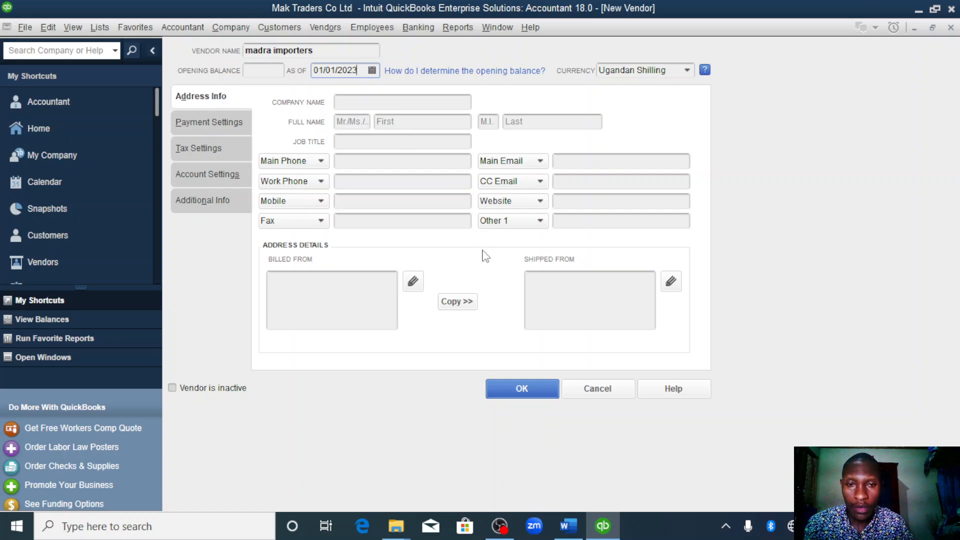
pyautogui.click(522, 389)
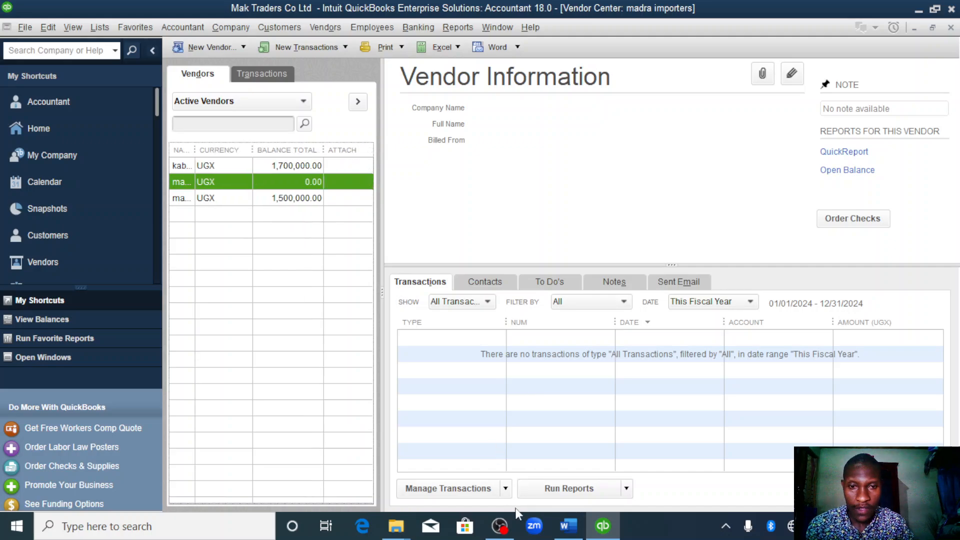
# - Switch to the Word assignment and check the inventory items listed as at 1st January 2023
pyautogui.click(569, 525)
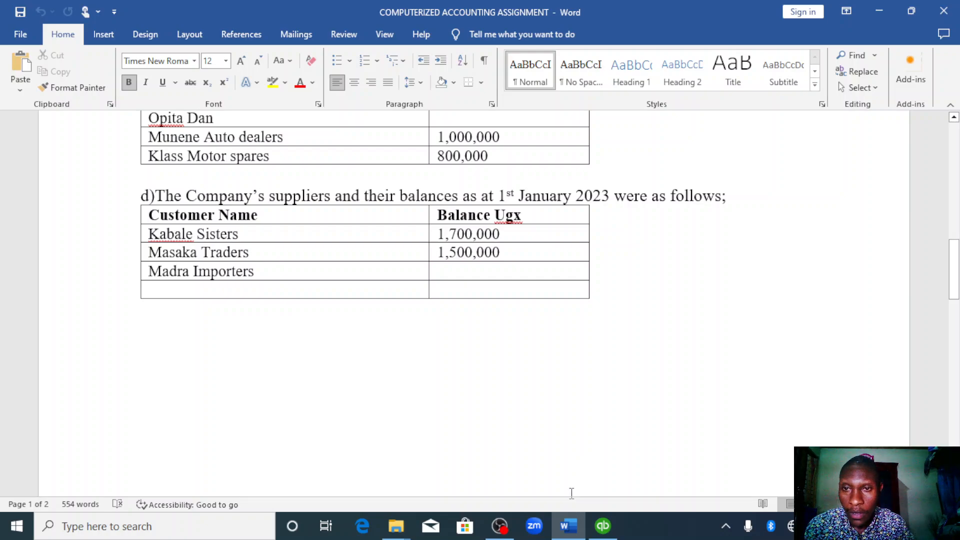
pyautogui.scroll(-10, 572, 493)
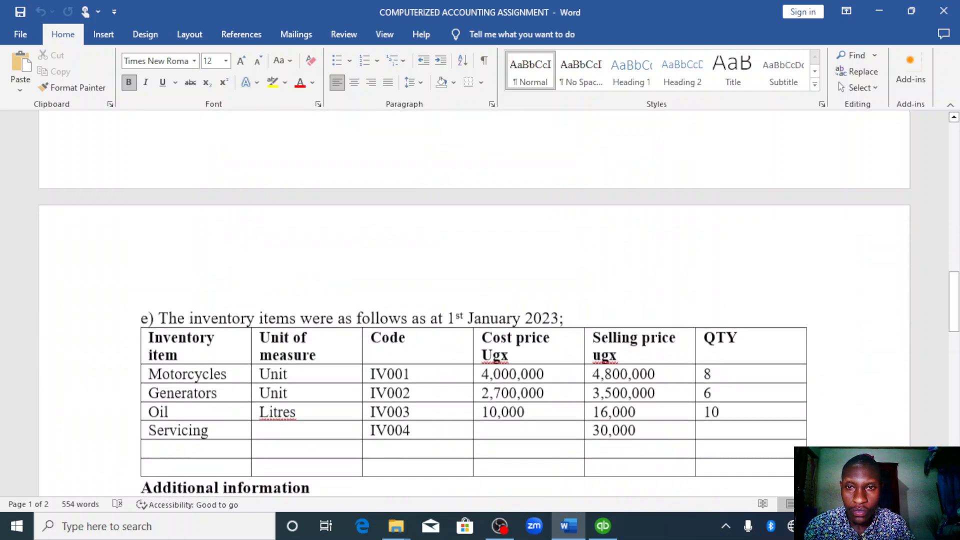
# - Switch from the Word assignment to QuickBooks and start a new inventory item in the Inventory Center
pyautogui.click(149, 304)
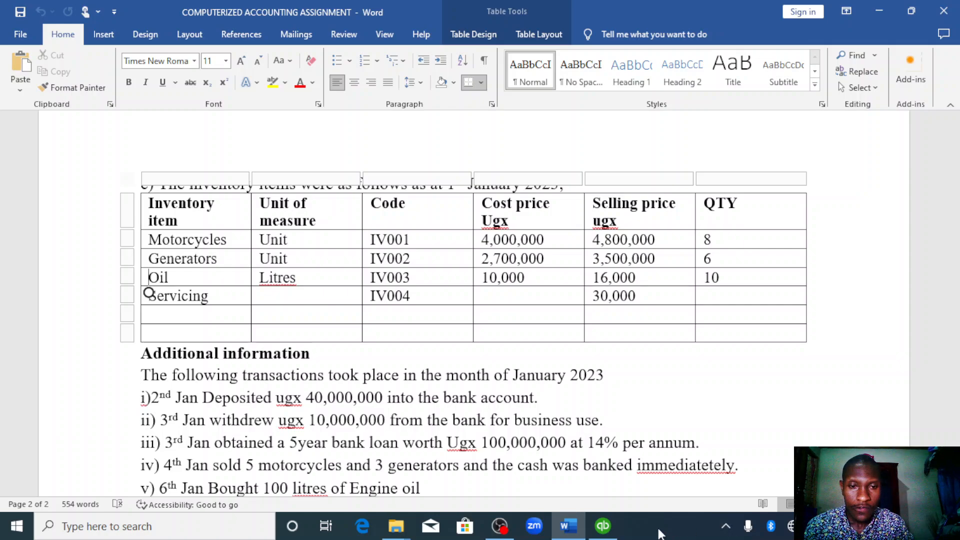
pyautogui.click(603, 528)
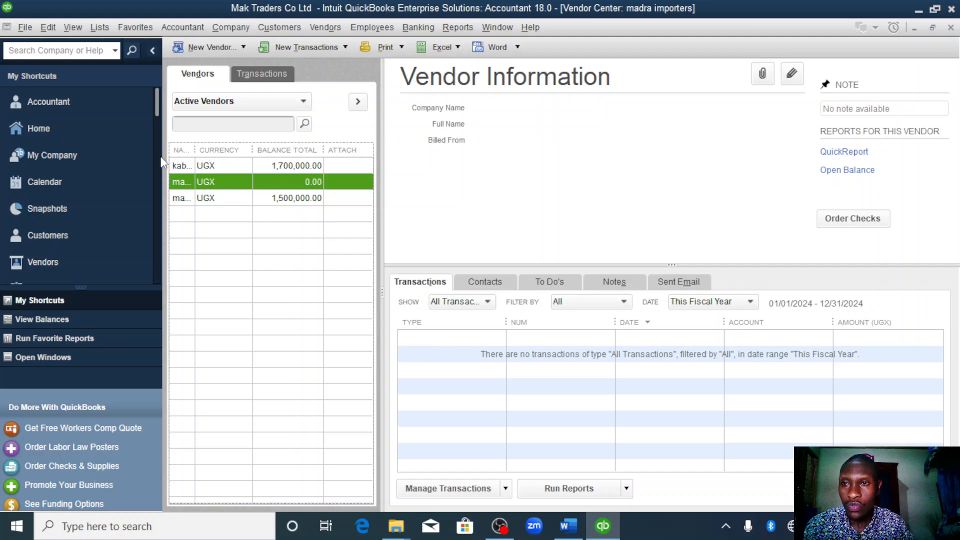
pyautogui.click(62, 128)
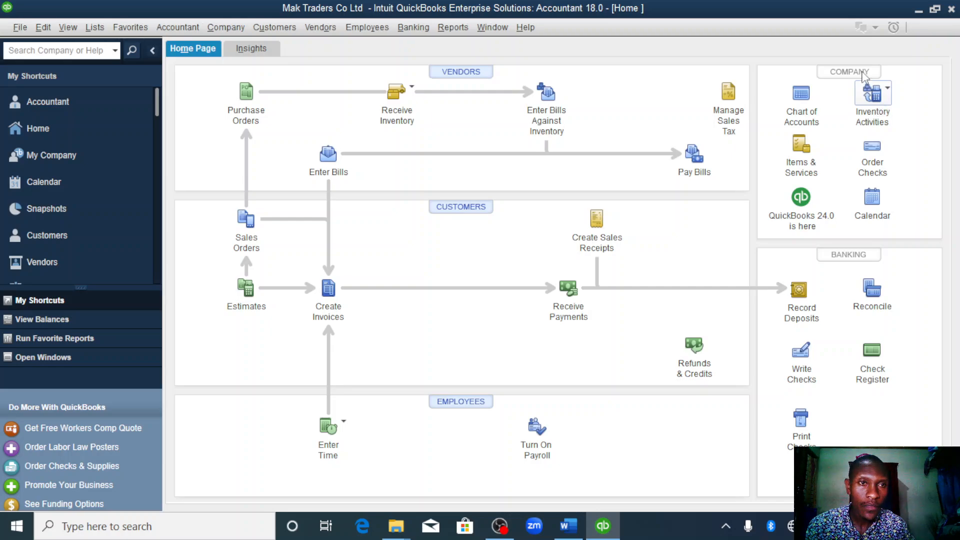
pyautogui.click(873, 93)
pyautogui.click(875, 95)
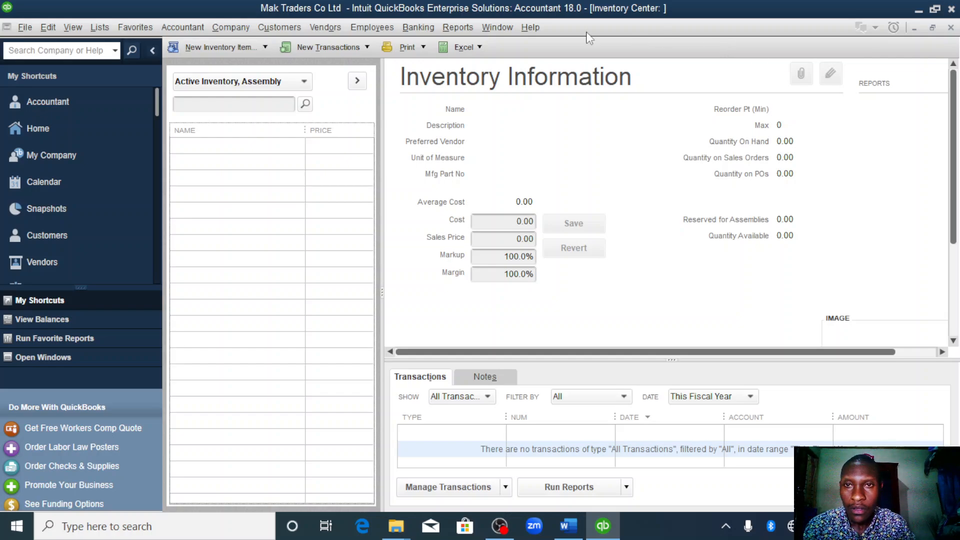
pyautogui.click(267, 47)
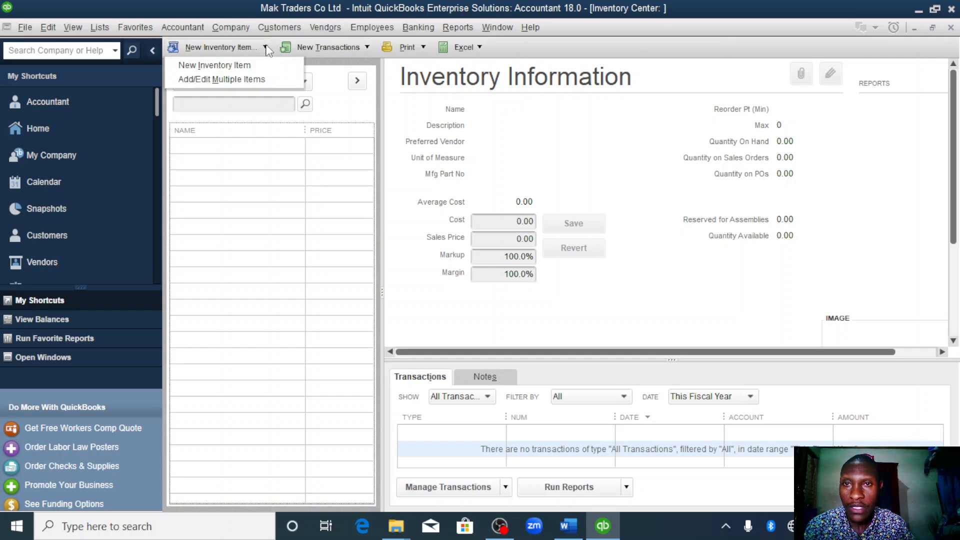
pyautogui.click(240, 65)
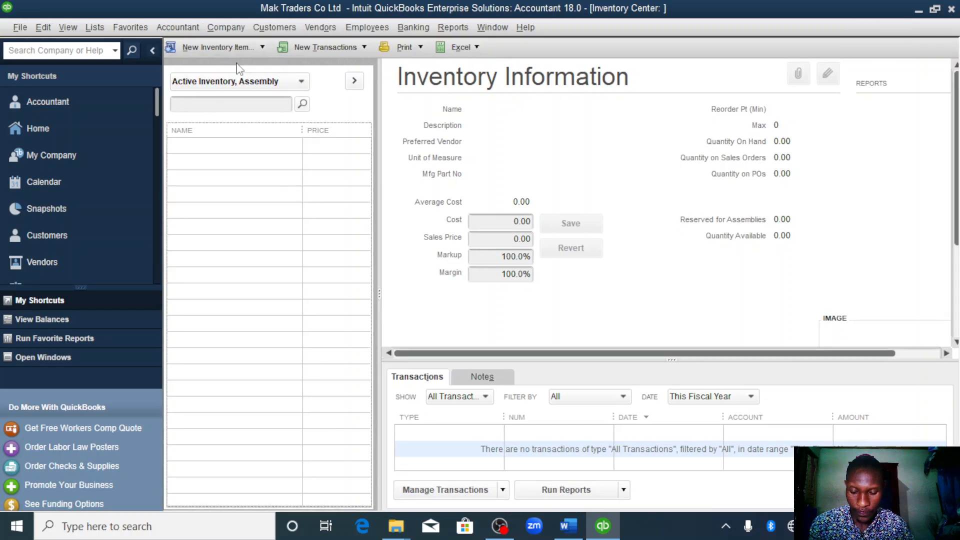
# - Set the new item's type to Inventory Part and name it motorcycles
pyautogui.click(238, 67)
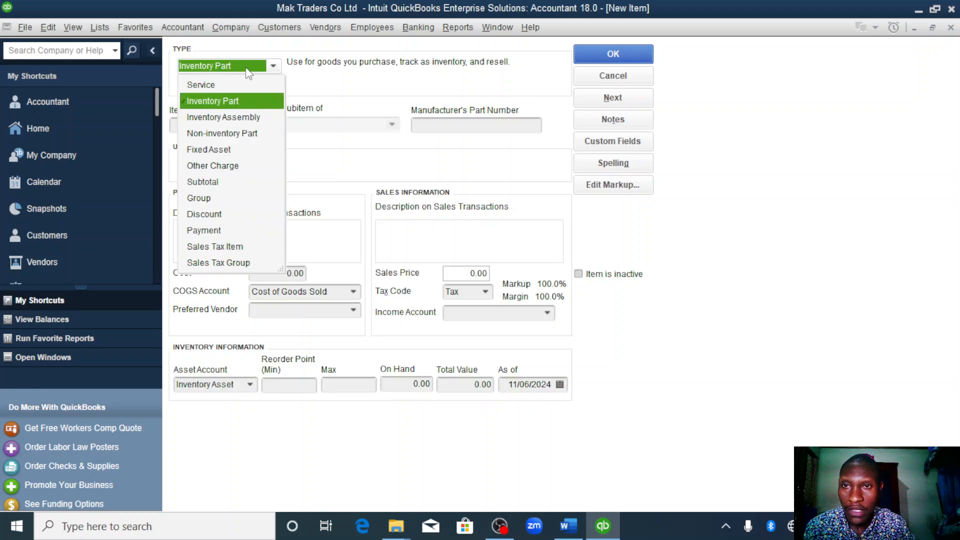
pyautogui.click(244, 102)
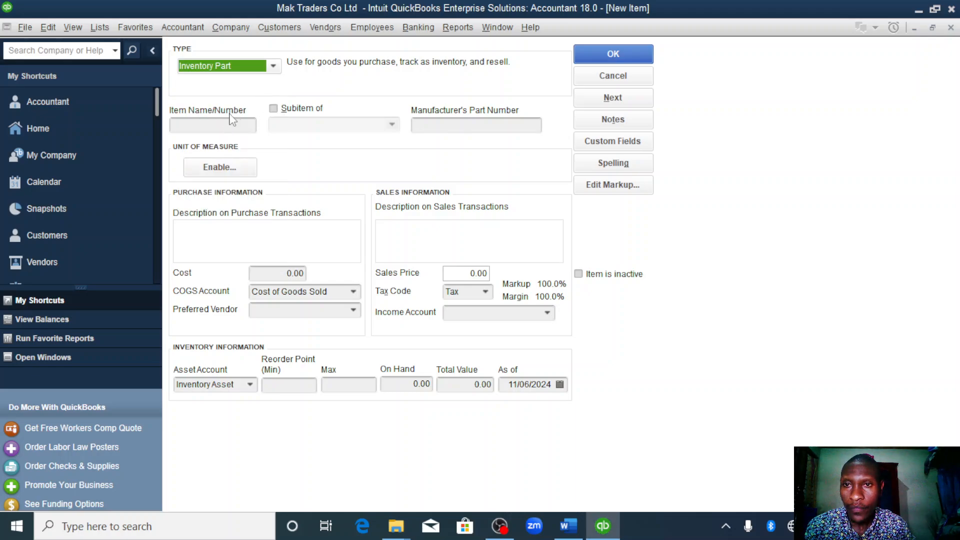
pyautogui.click(233, 122)
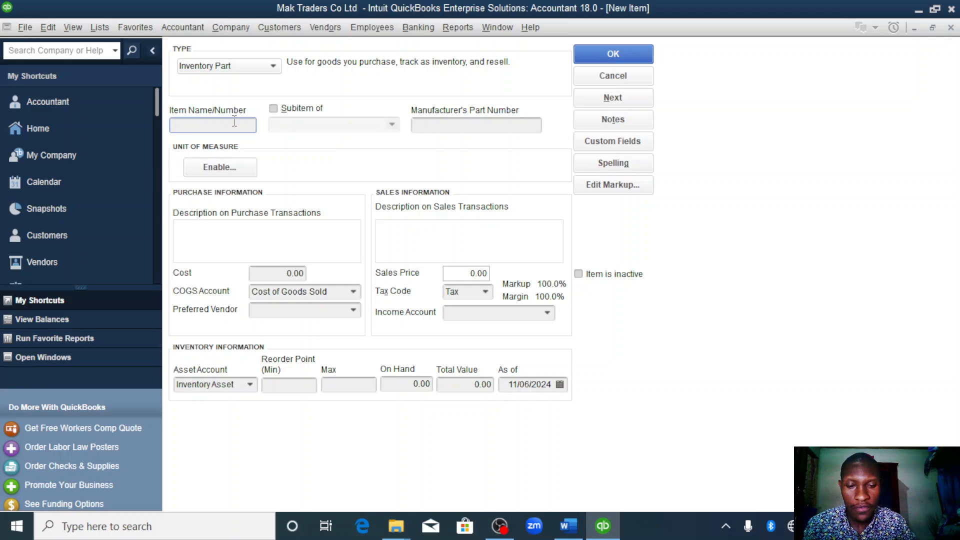
pyautogui.write('mo')
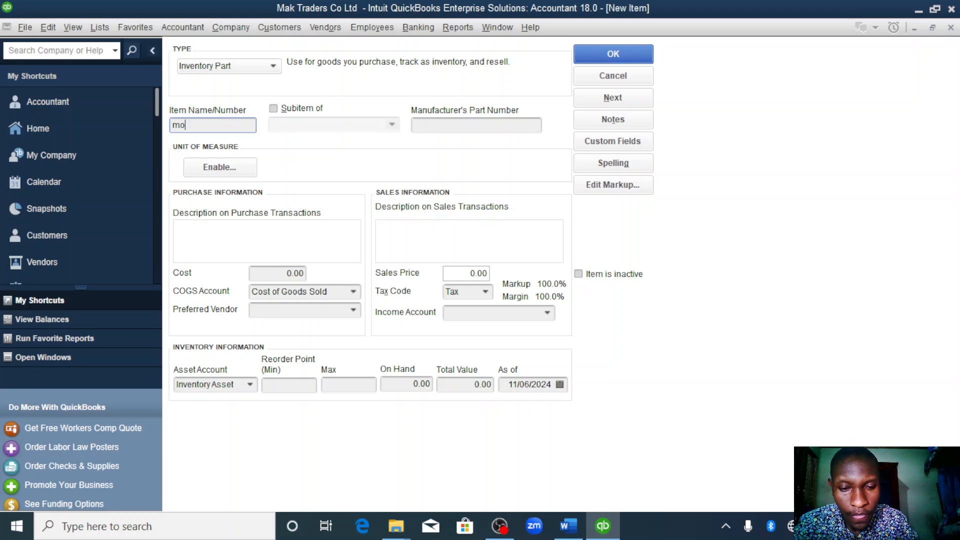
pyautogui.write('torcyc')
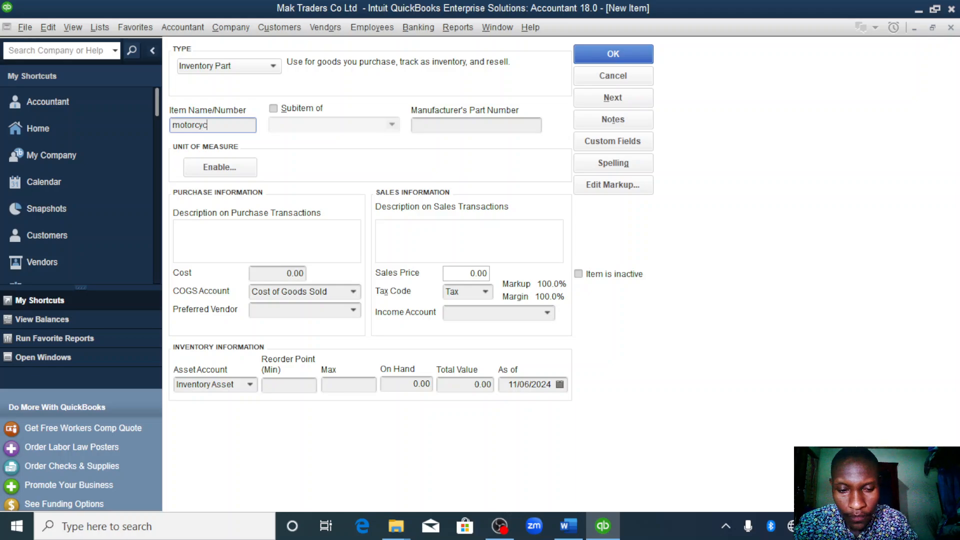
pyautogui.write('les')
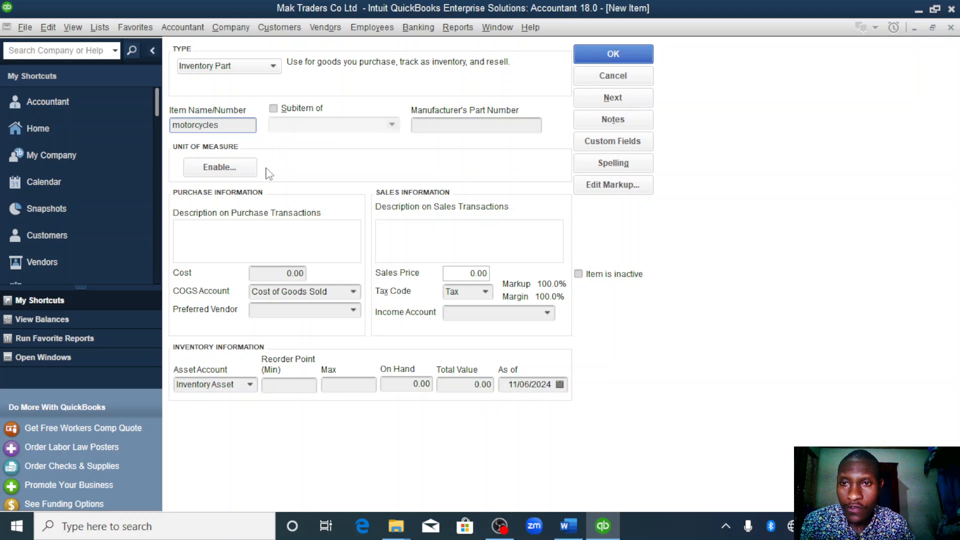
# - Enable units of measure with a single unit per item and assign the Count unit Each (ea) to motorcycles
pyautogui.click(233, 169)
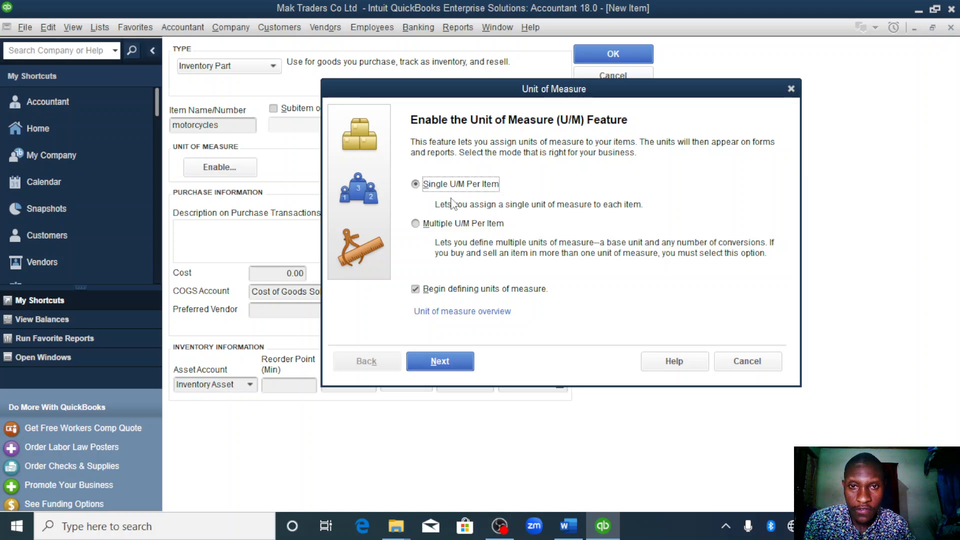
pyautogui.click(443, 364)
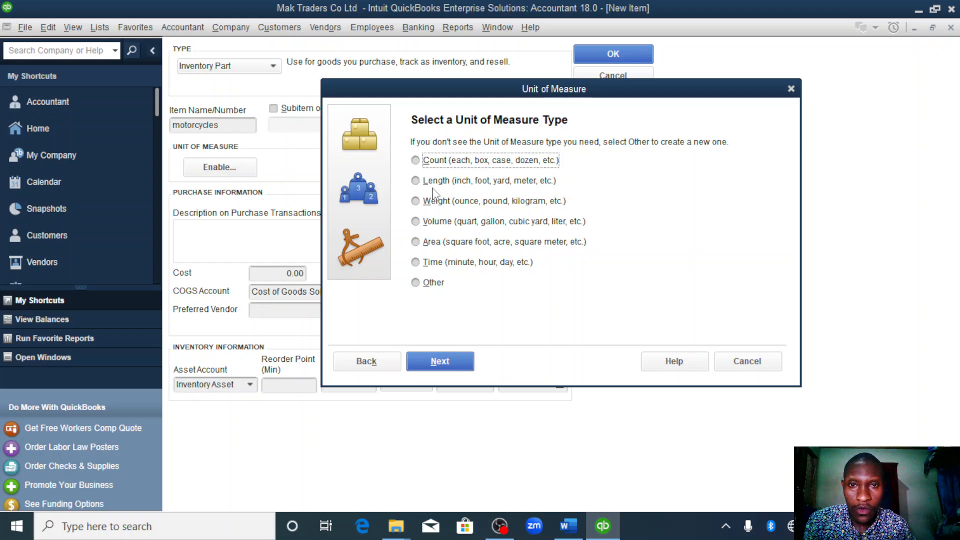
pyautogui.click(415, 160)
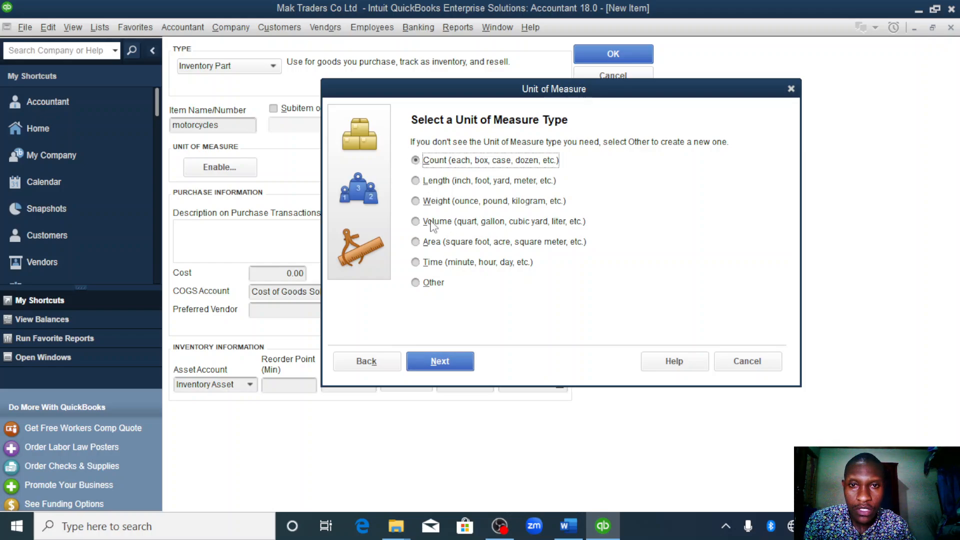
pyautogui.click(429, 360)
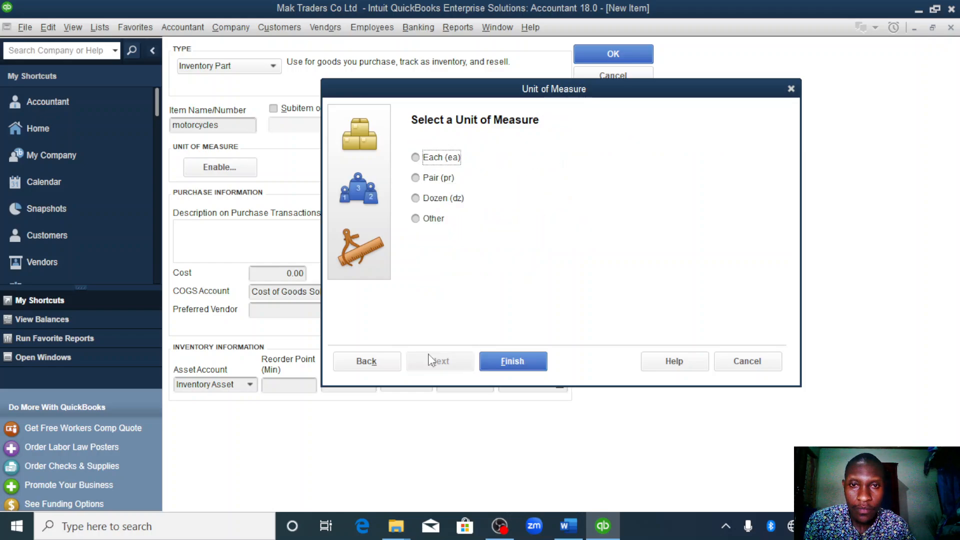
pyautogui.click(416, 158)
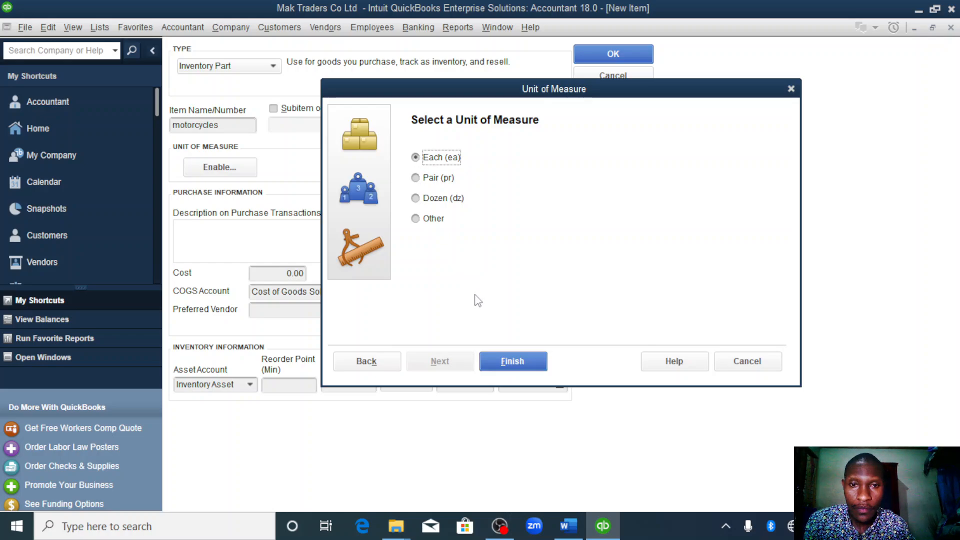
pyautogui.click(508, 365)
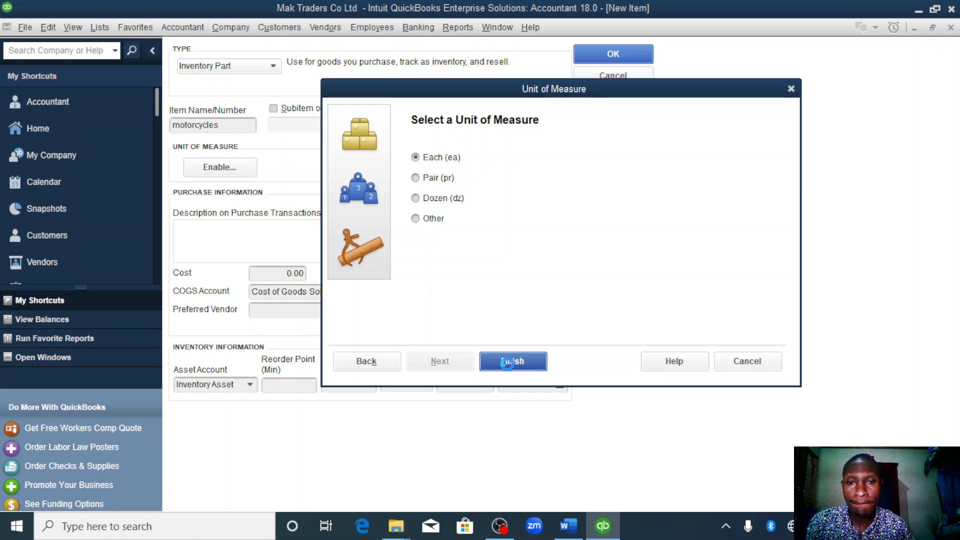
pyautogui.click(509, 369)
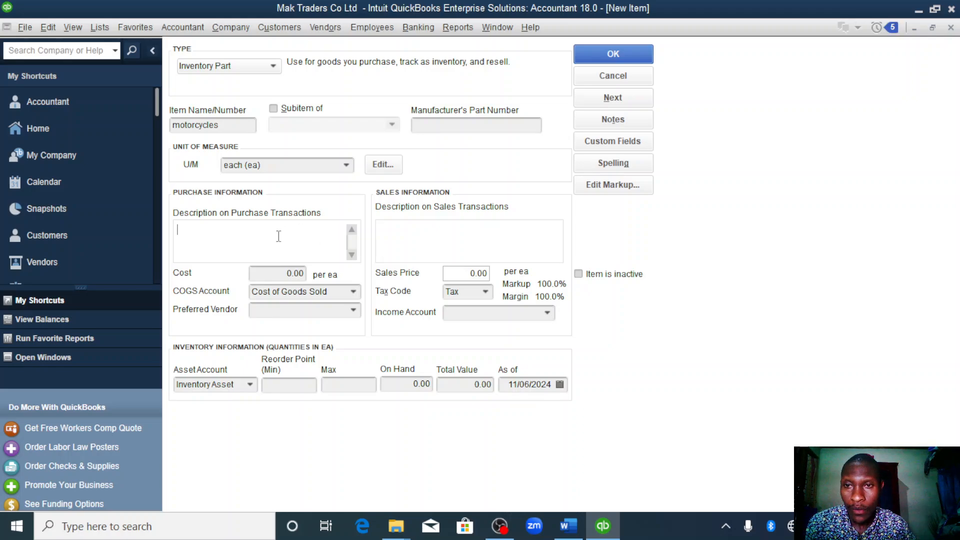
# - Enter iv001 as the motorcycles' purchase description and set the cost to 4000000
pyautogui.click(229, 233)
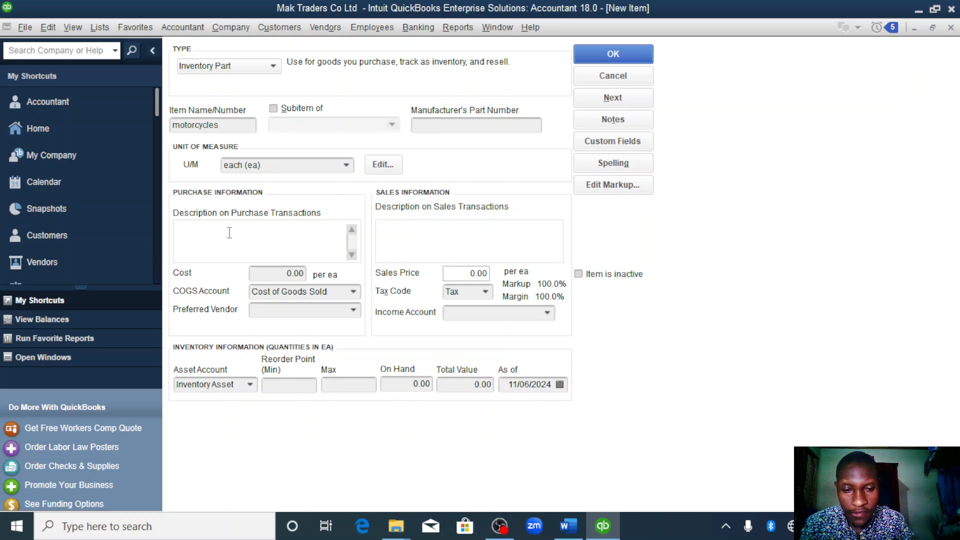
pyautogui.write('iv')
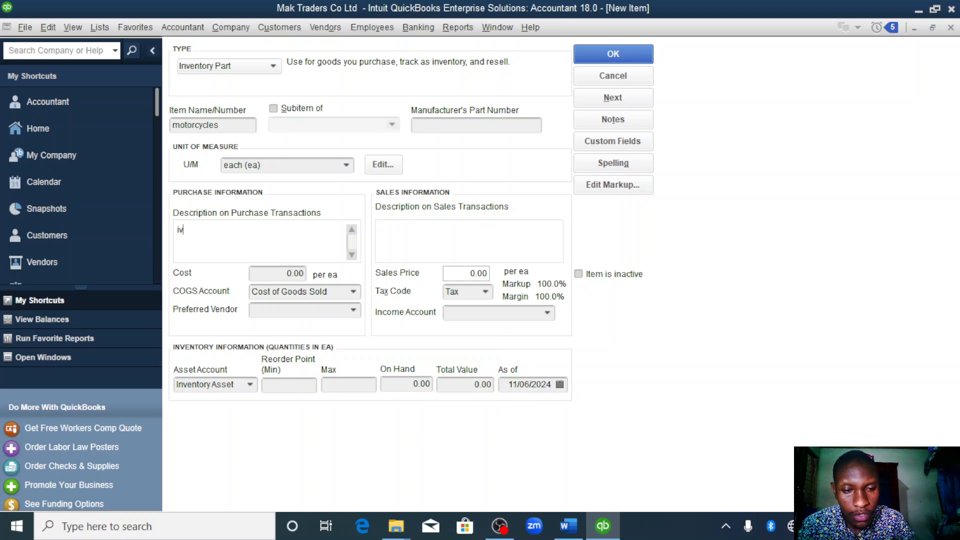
pyautogui.write('001')
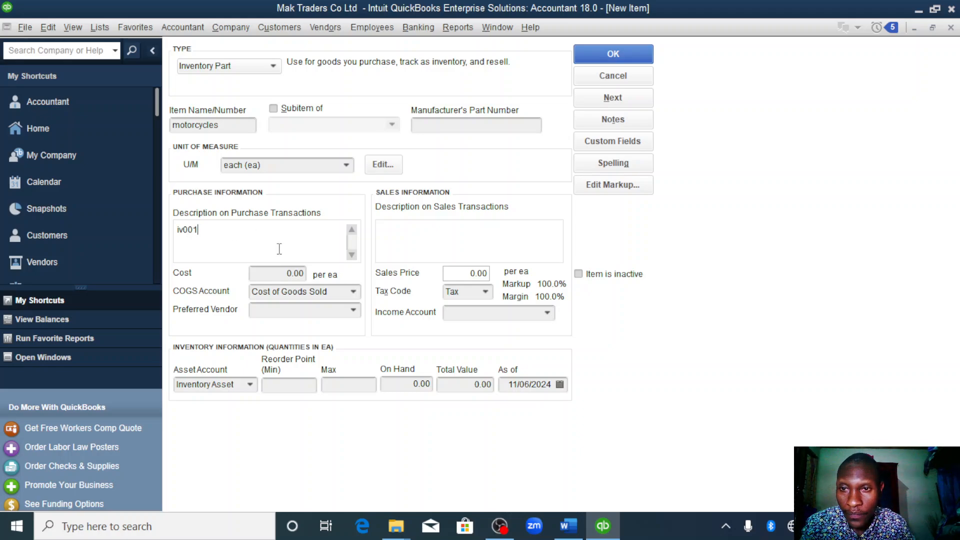
pyautogui.click(289, 275)
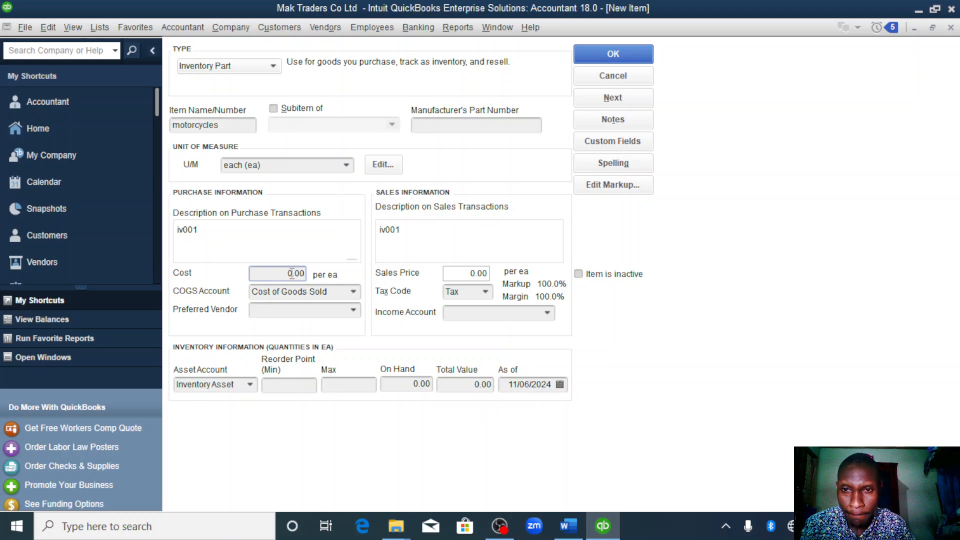
pyautogui.click(293, 273)
pyautogui.press('BackSpace')
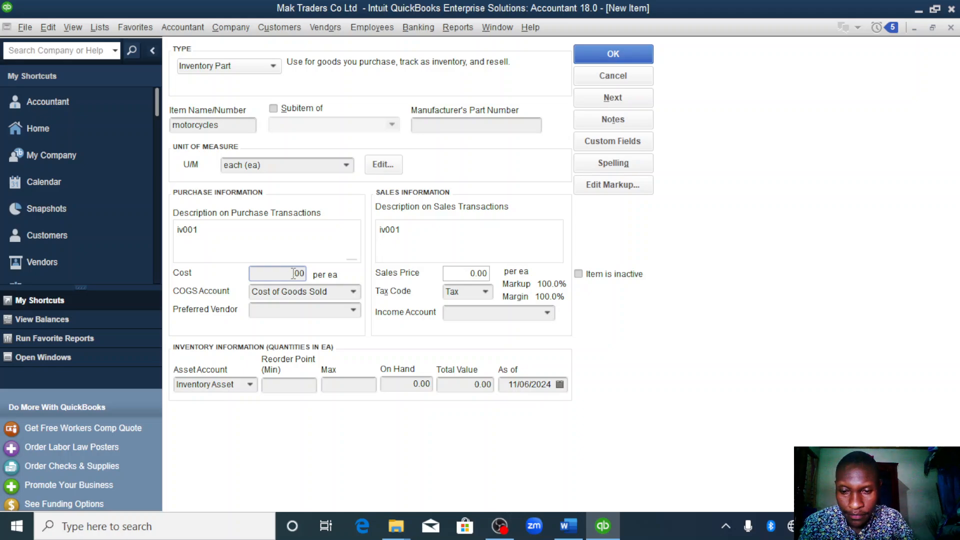
pyautogui.write('4000000')
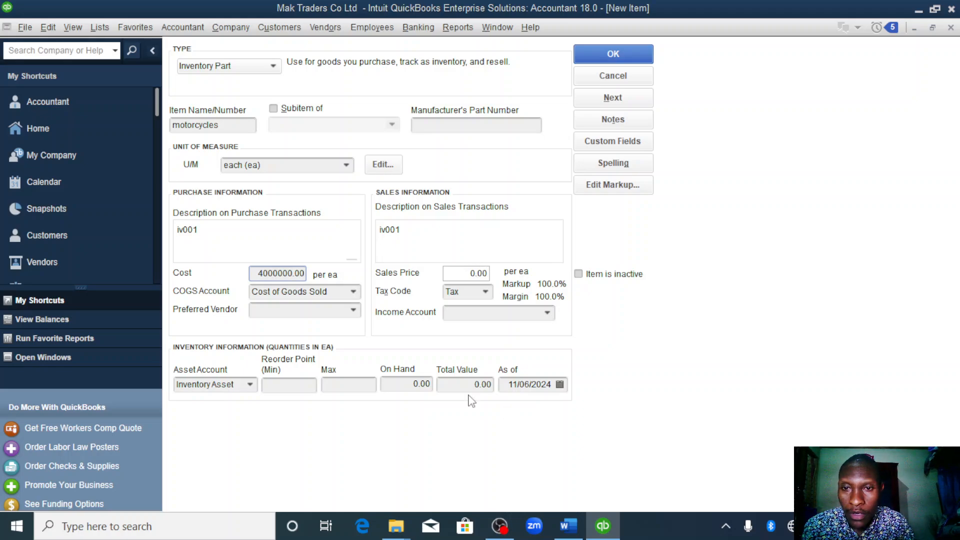
# - Set the motorcycles' sales price to 4800000 and assign Sales as the income account
pyautogui.click(477, 274)
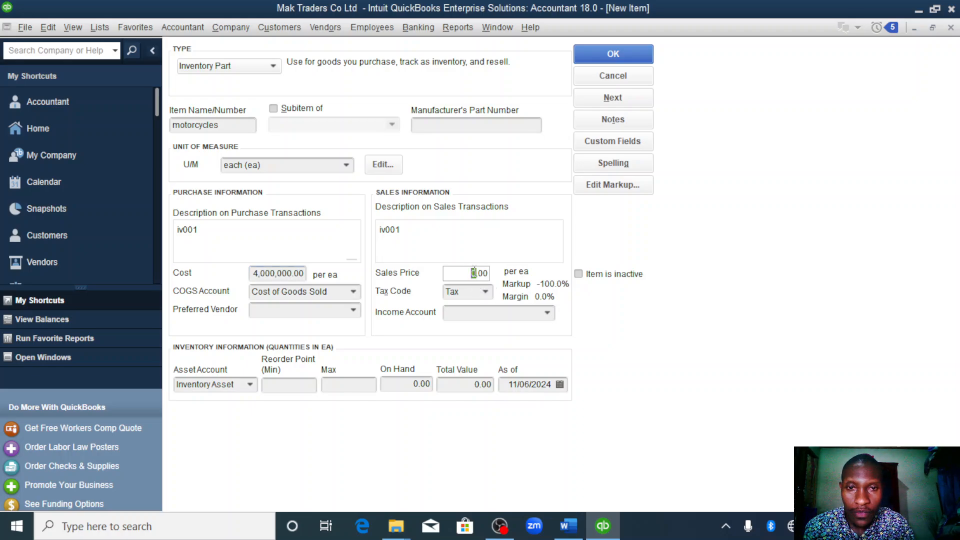
pyautogui.press('BackSpace')
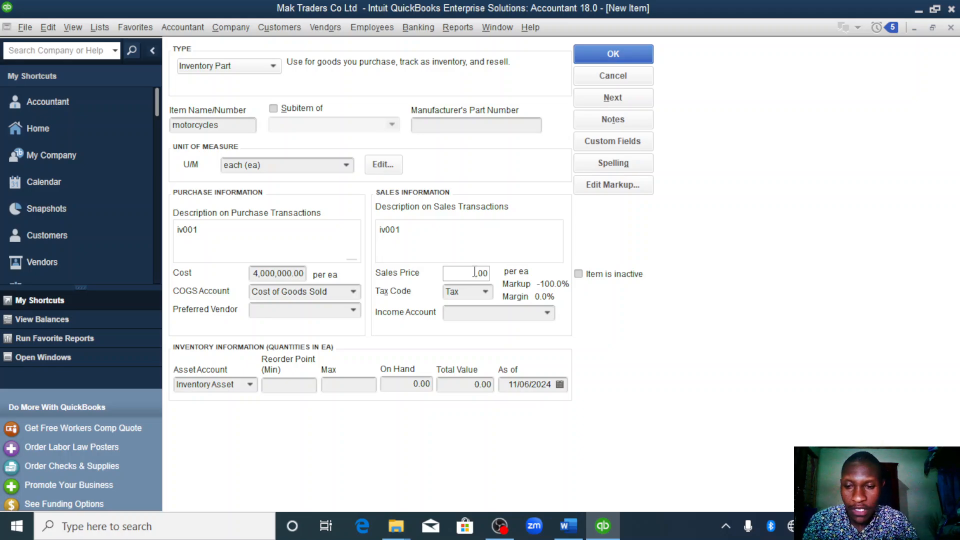
pyautogui.write('4')
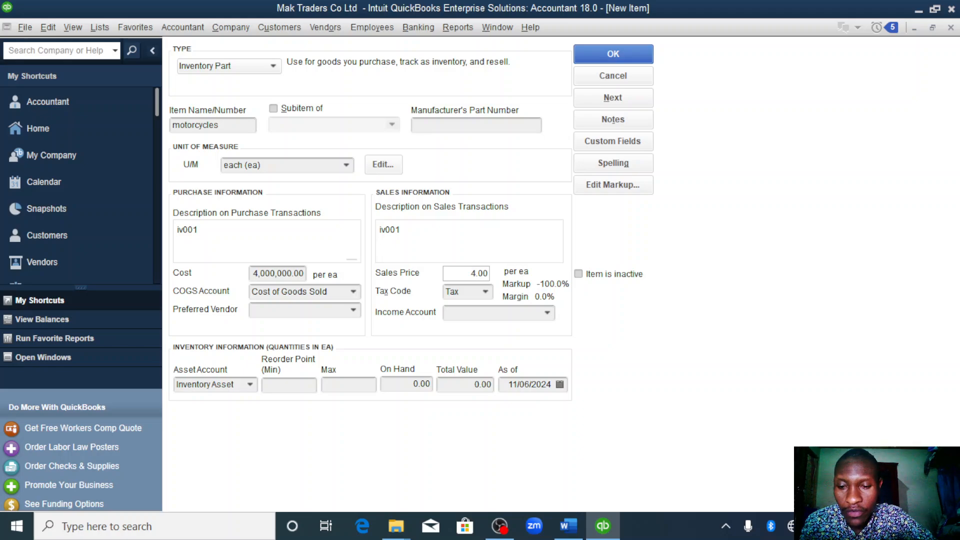
pyautogui.write('800000')
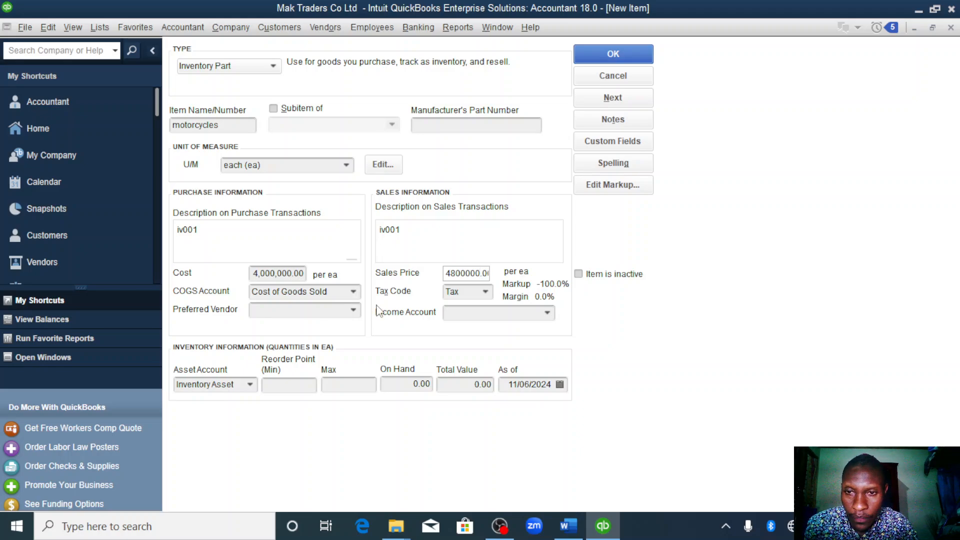
pyautogui.click(551, 312)
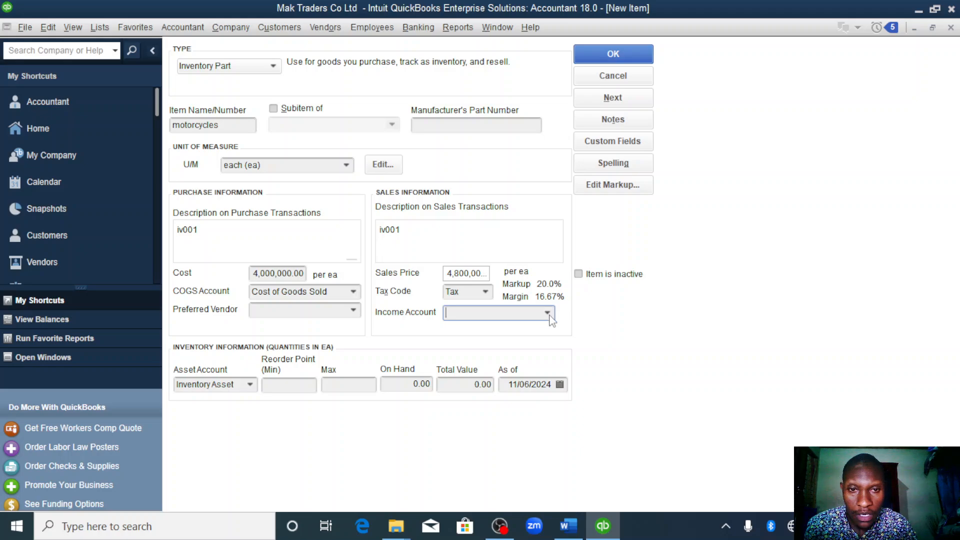
pyautogui.click(549, 314)
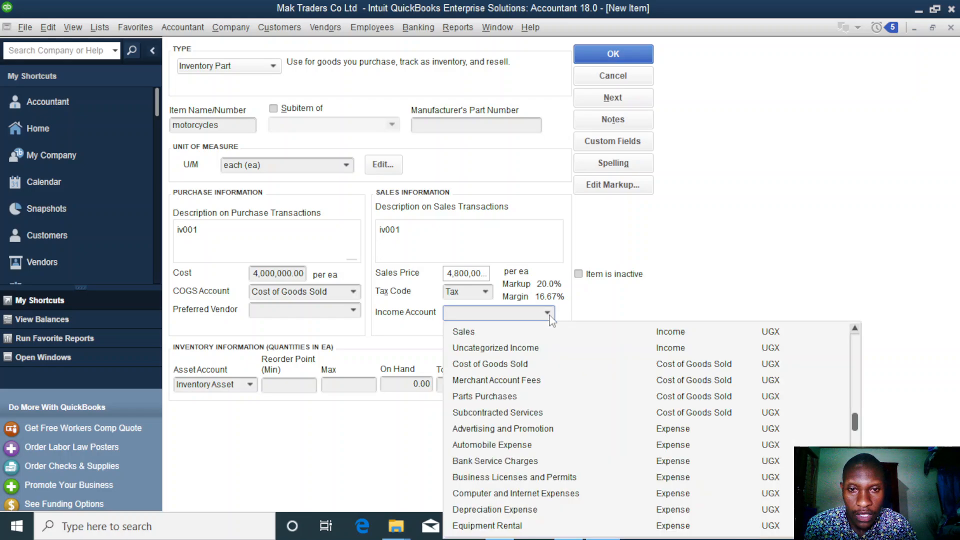
pyautogui.click(489, 330)
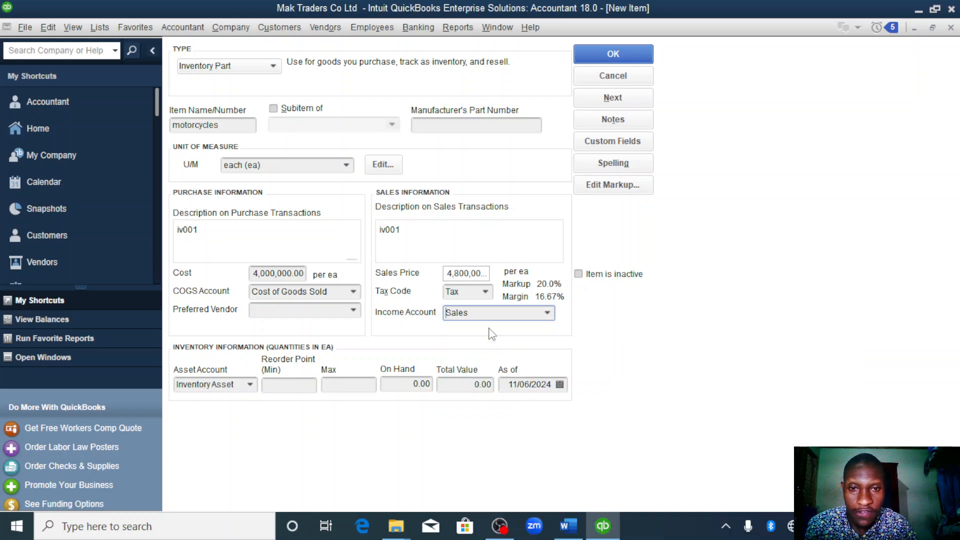
# - Set the motorcycles' on-hand quantity to 8 as of 01/01/2023 and save the item
pyautogui.click(419, 387)
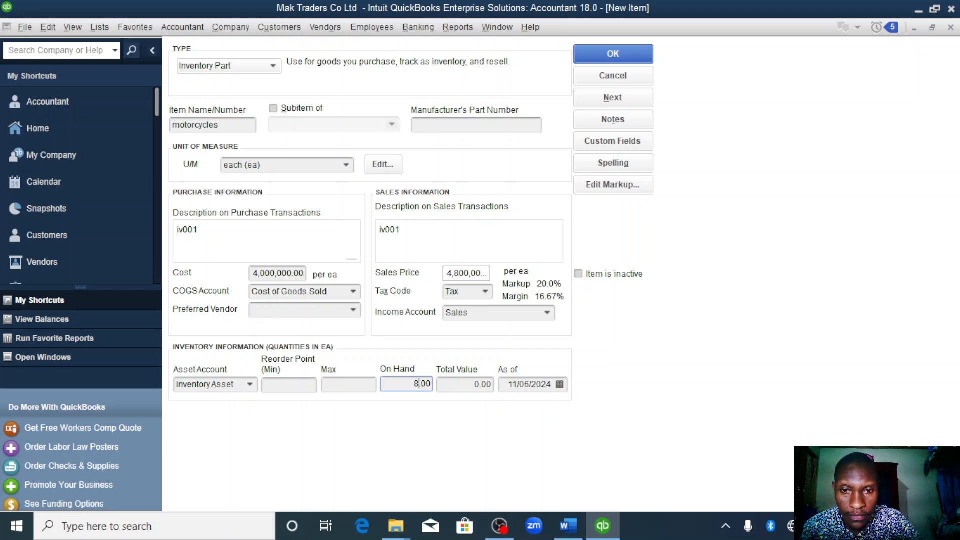
pyautogui.click(549, 383)
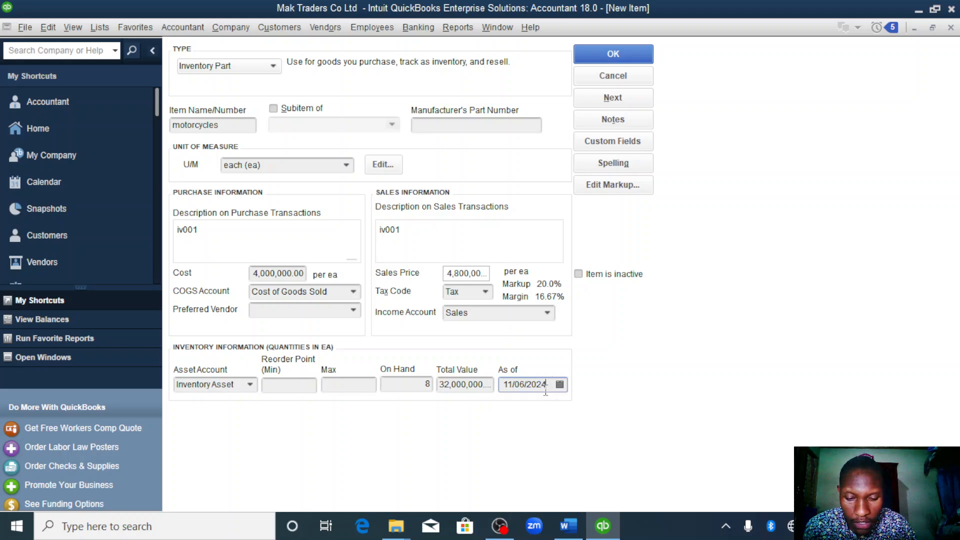
pyautogui.doubleClick(546, 390)
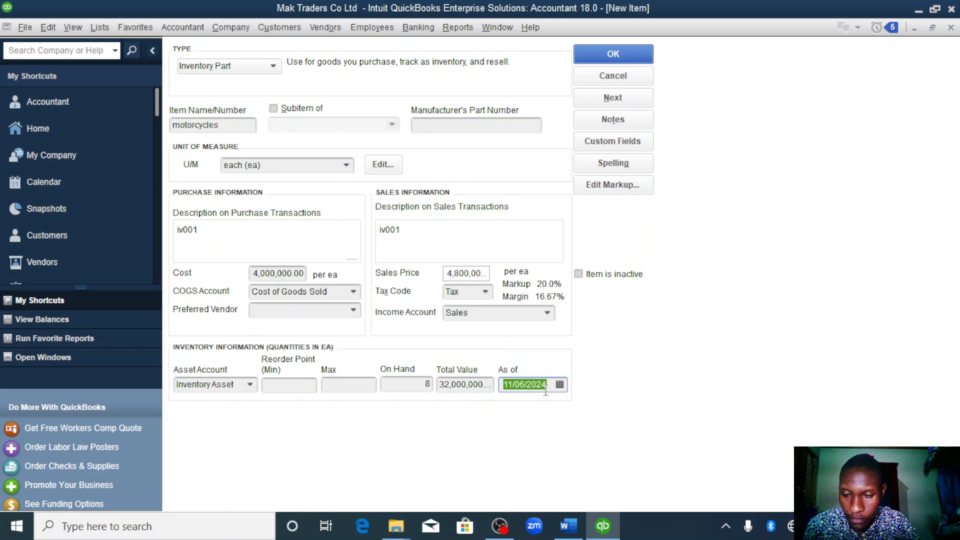
pyautogui.write('01/01/2023')
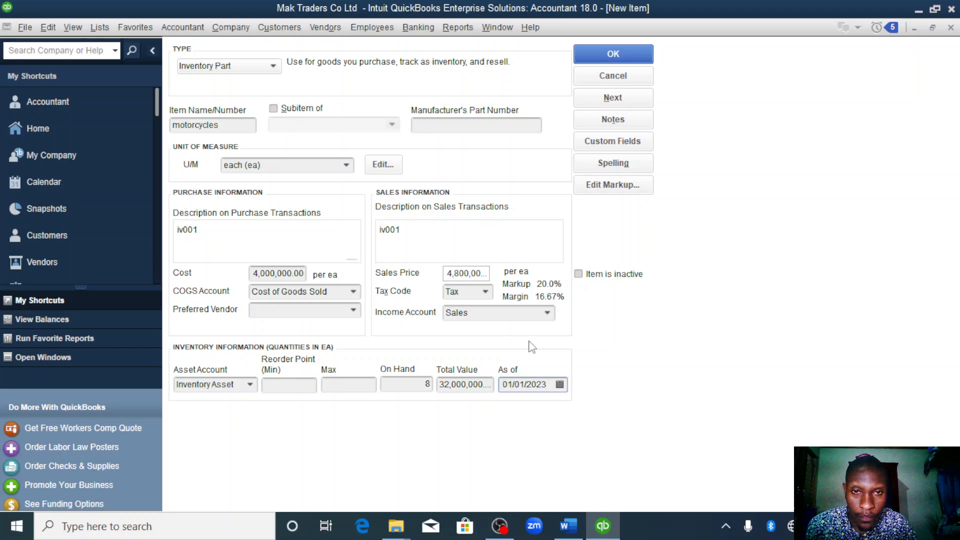
pyautogui.click(610, 55)
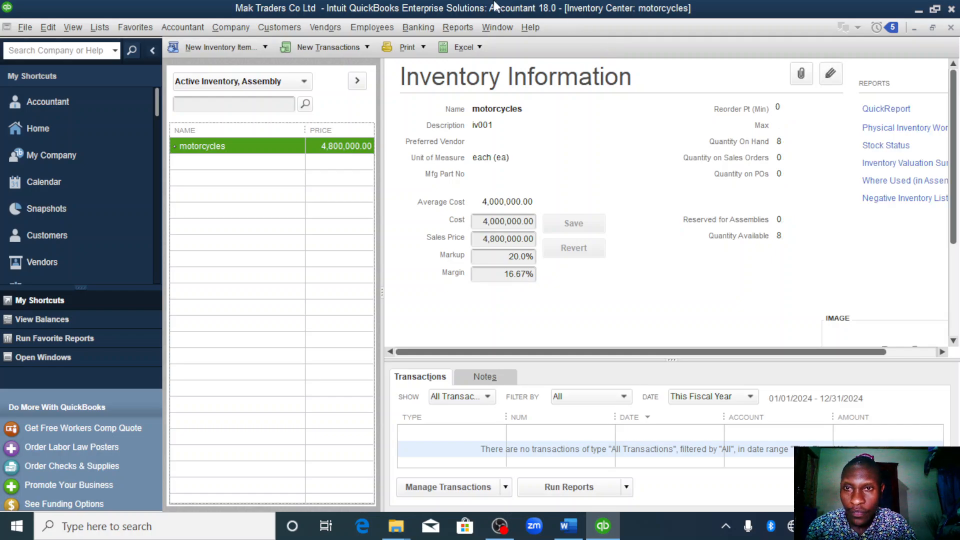
# - Create a new Inventory Part item named generators and assign each (ea) as its unit of measure
pyautogui.click(263, 47)
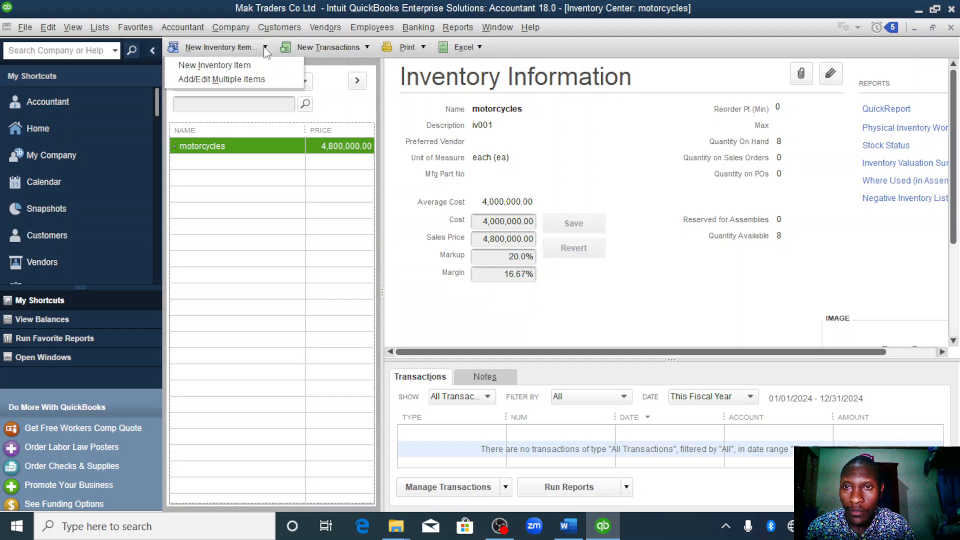
pyautogui.click(233, 65)
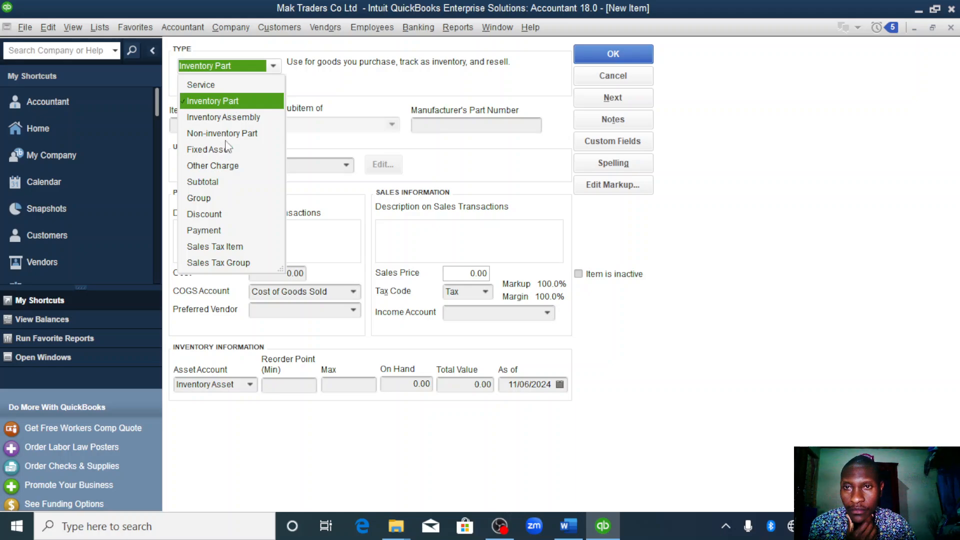
pyautogui.click(230, 104)
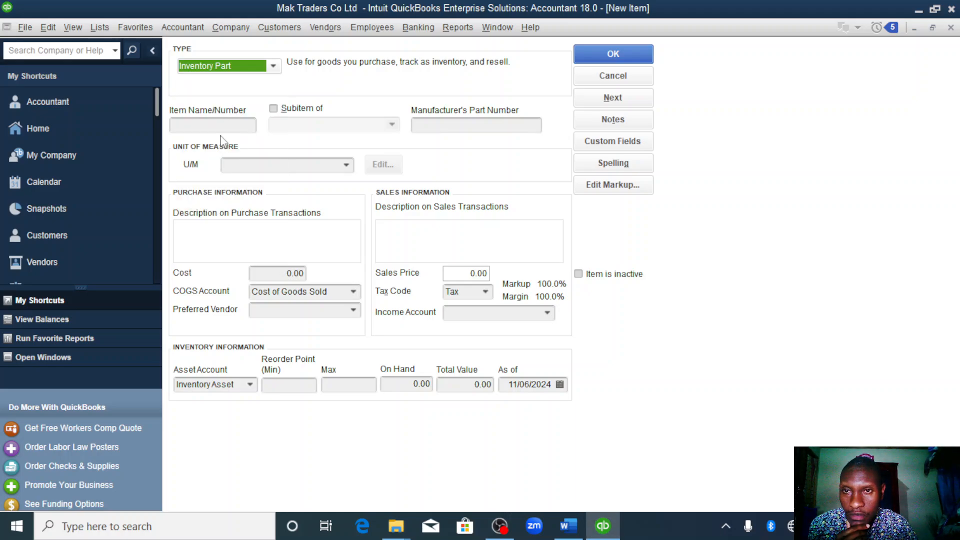
pyautogui.click(216, 124)
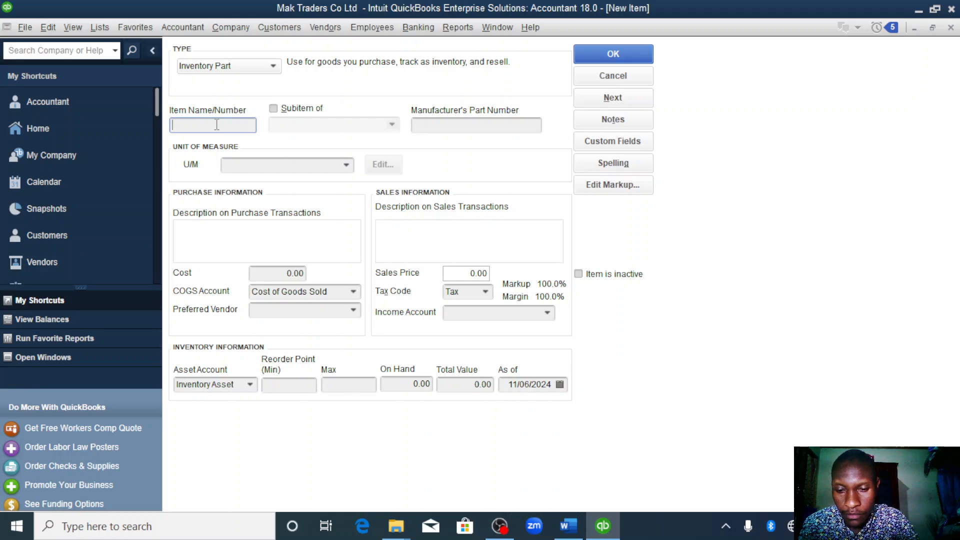
pyautogui.write('generators')
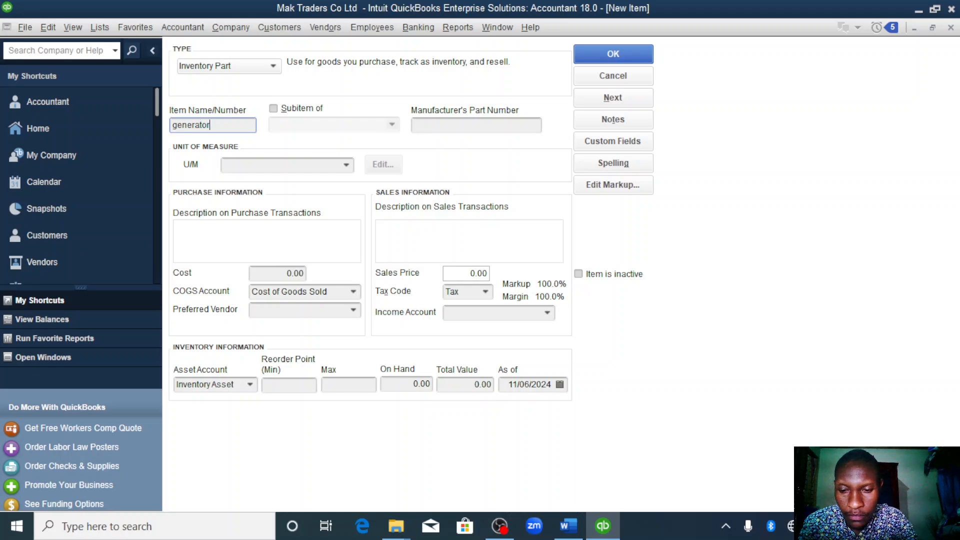
pyautogui.click(349, 165)
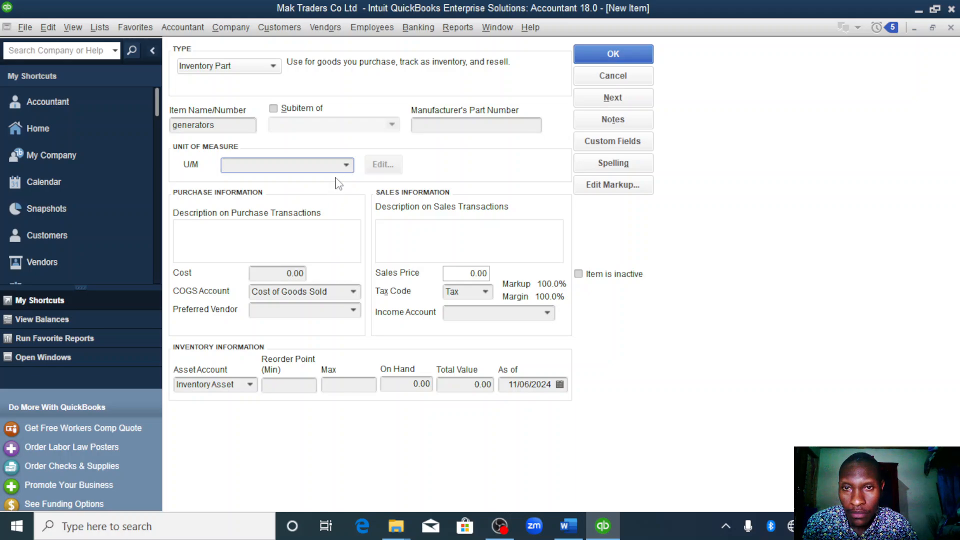
pyautogui.click(348, 166)
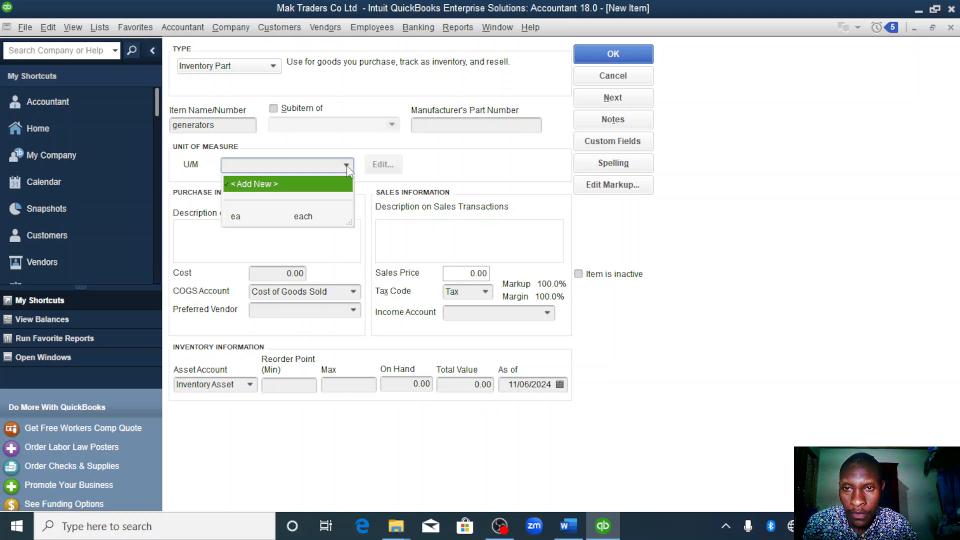
pyautogui.click(302, 217)
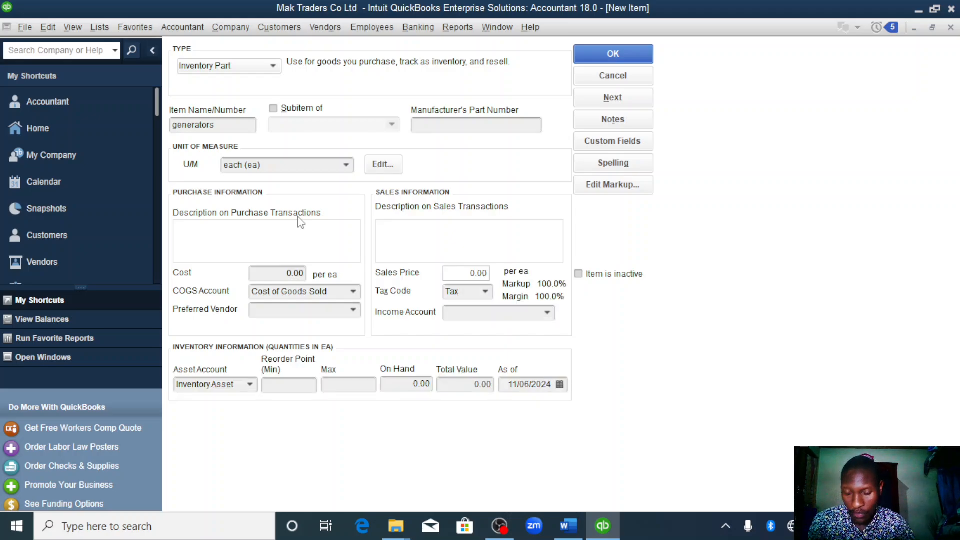
# - Set the generators' purchase cost to 2700000 per unit
pyautogui.click(295, 272)
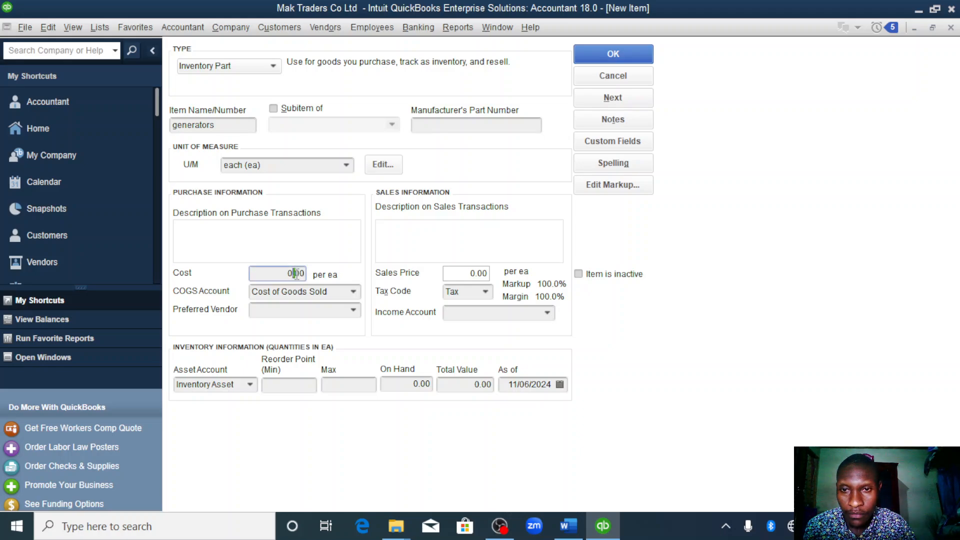
pyautogui.doubleClick(289, 273)
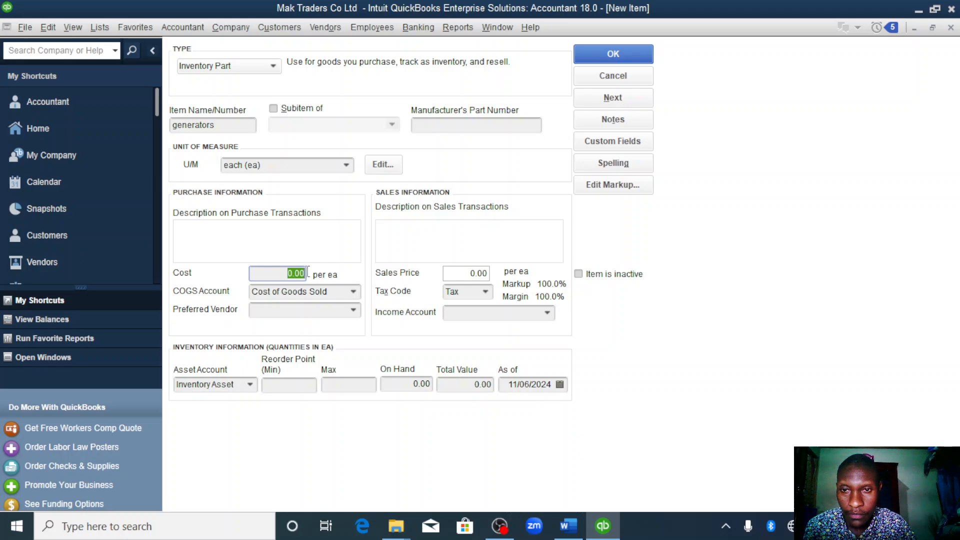
pyautogui.press('BackSpace')
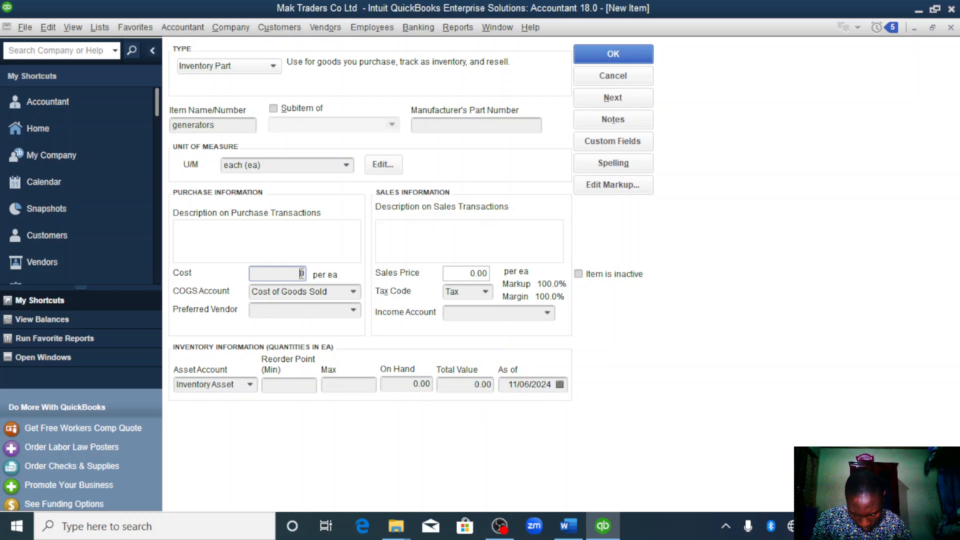
pyautogui.write('270')
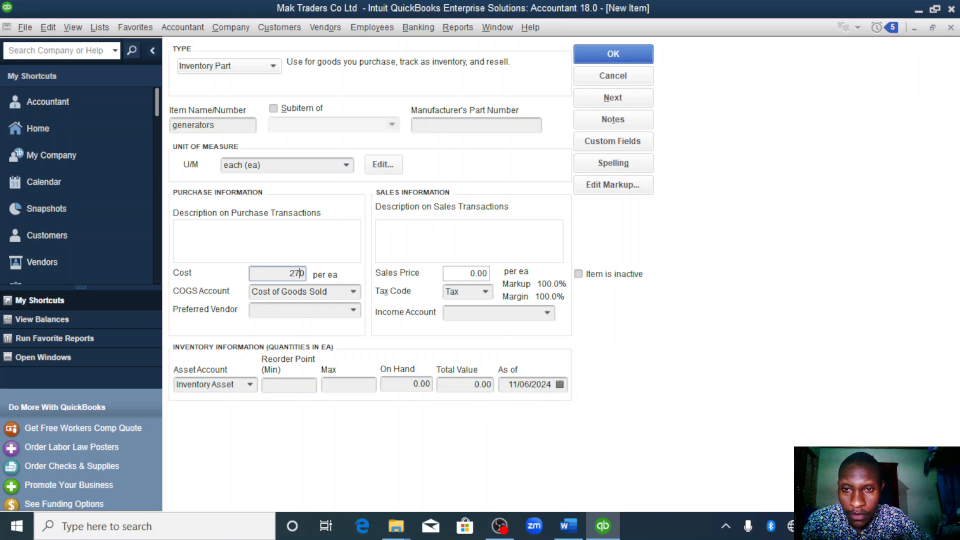
pyautogui.write('0000')
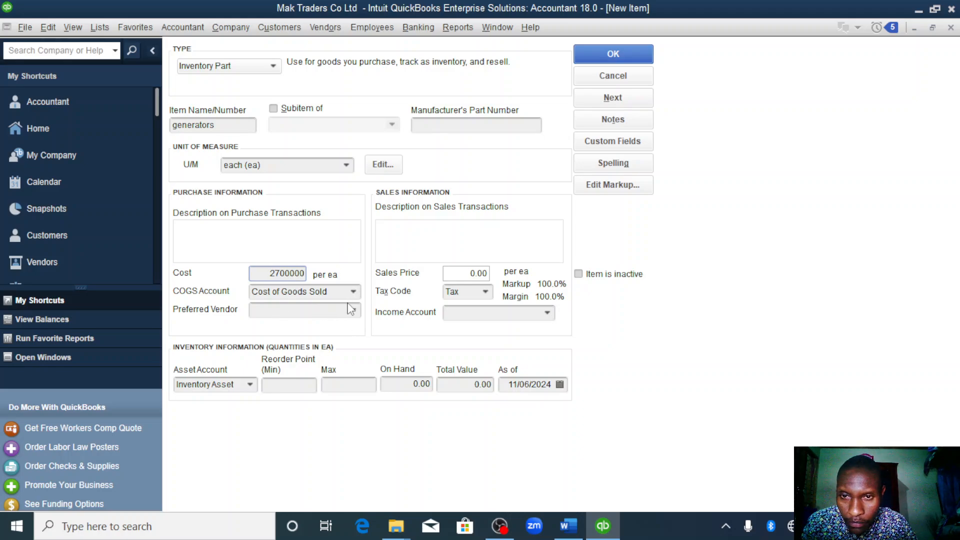
# - Set the generators' sales price to 3500000 and assign Sales as the income account
pyautogui.click(476, 273)
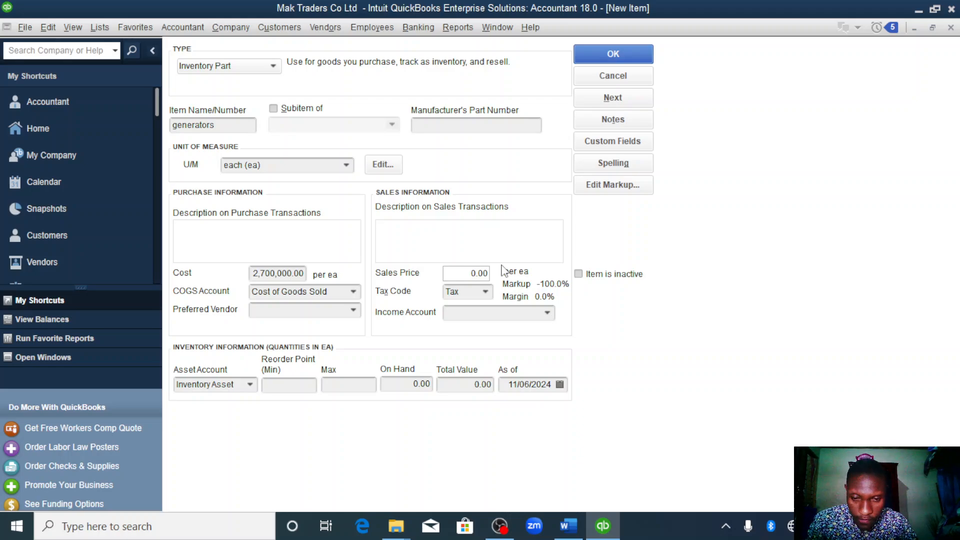
pyautogui.write('35')
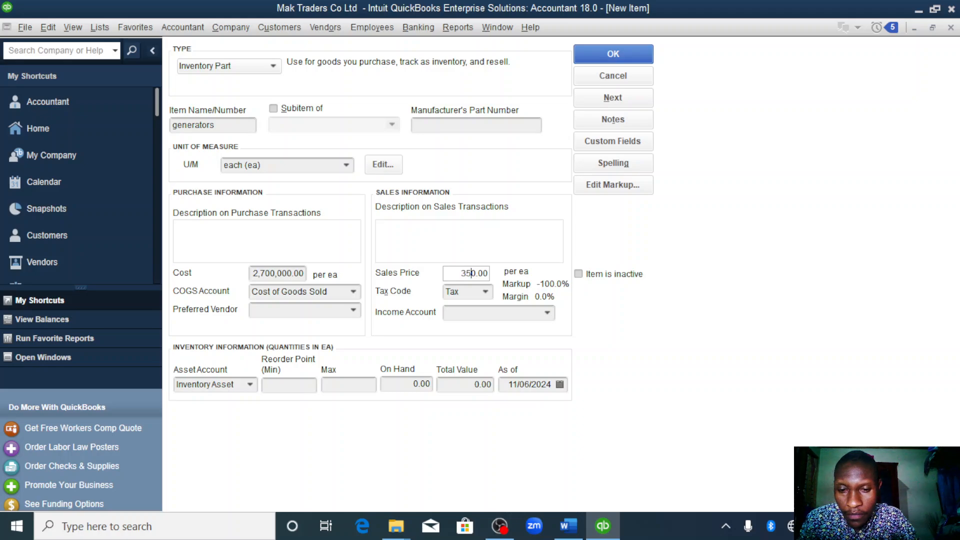
pyautogui.write('0000')
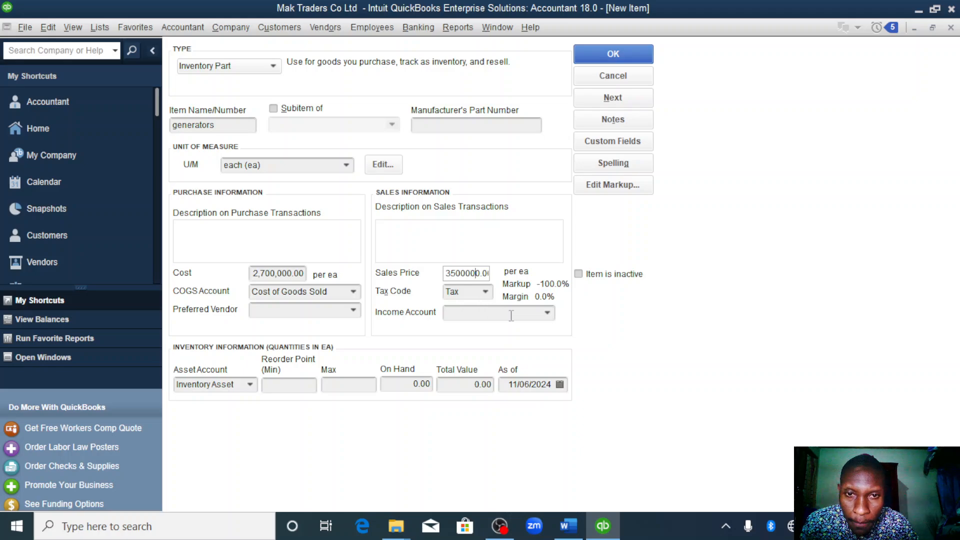
pyautogui.click(548, 313)
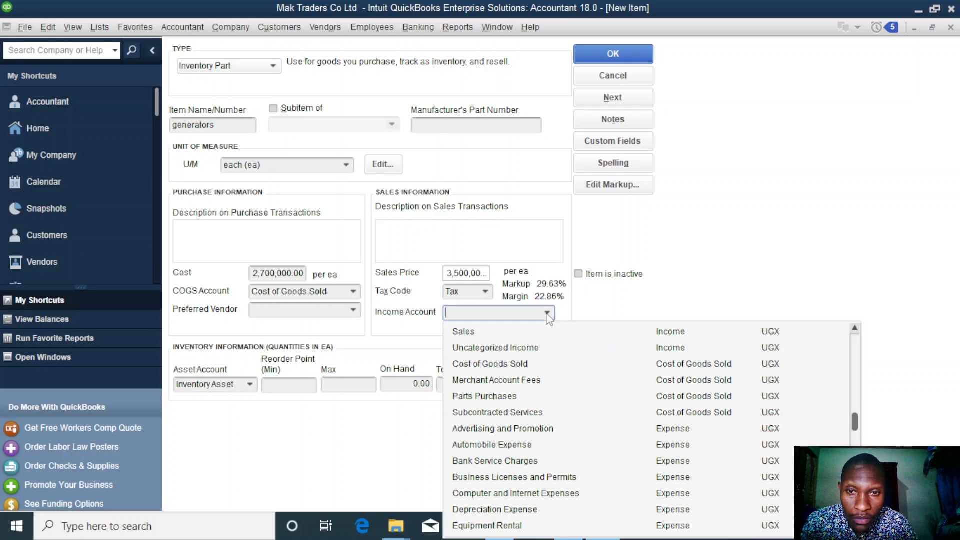
pyautogui.click(499, 332)
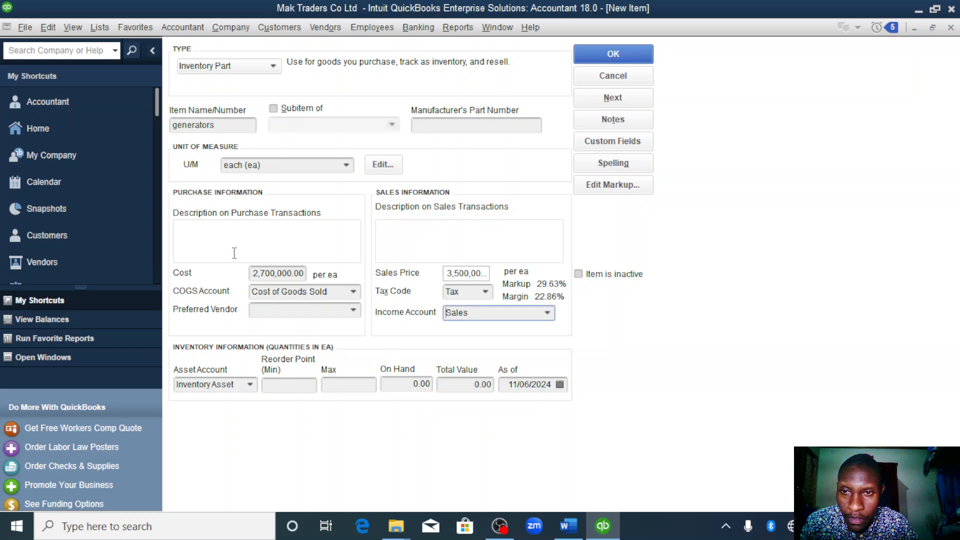
# - Enter iv002 as the generators' description on purchase transactions
pyautogui.click(209, 234)
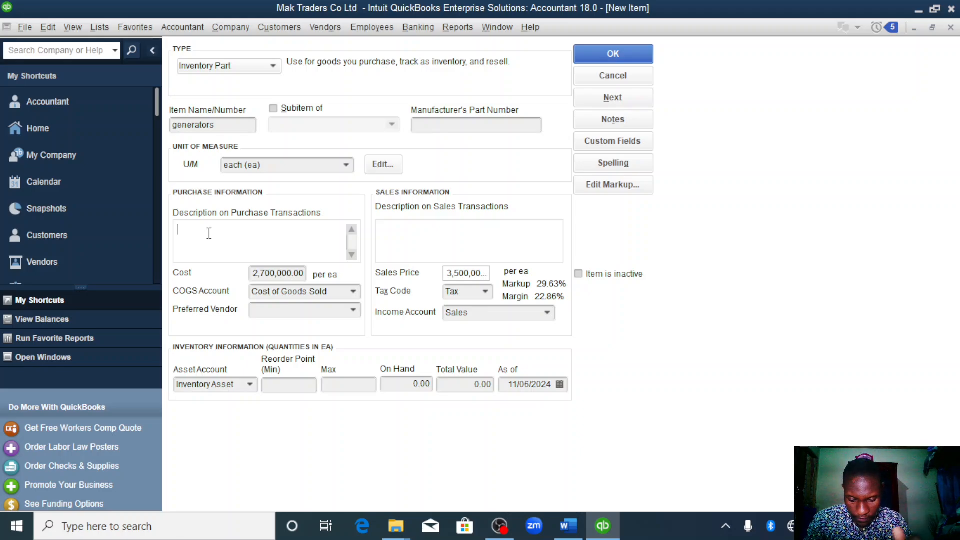
pyautogui.write('iv')
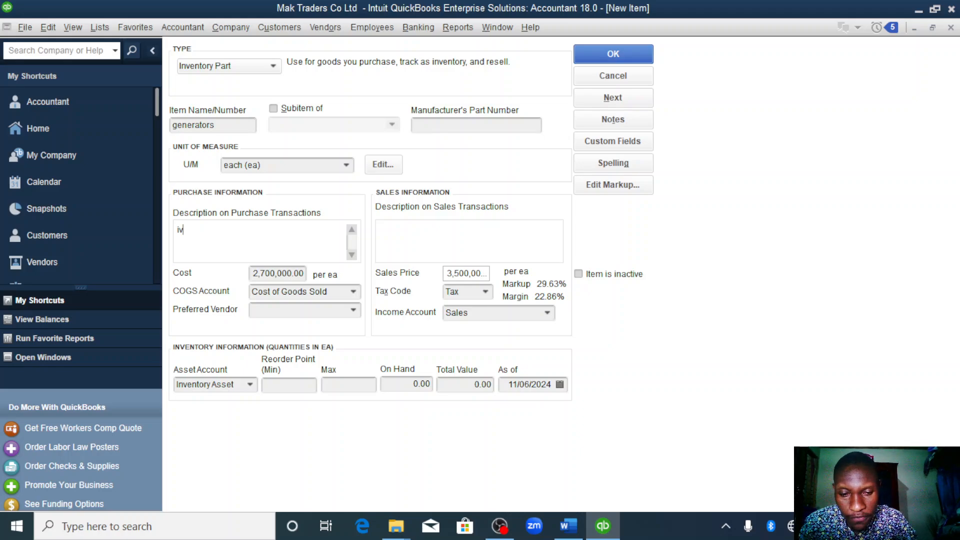
pyautogui.write('002')
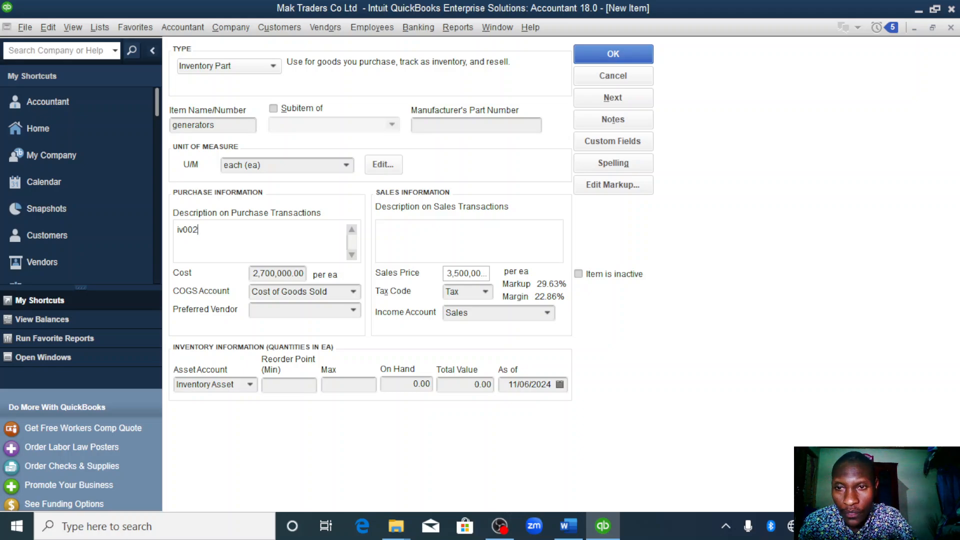
# - Set the generators' on-hand quantity to 6 and open the as-of date for editing
pyautogui.click(419, 385)
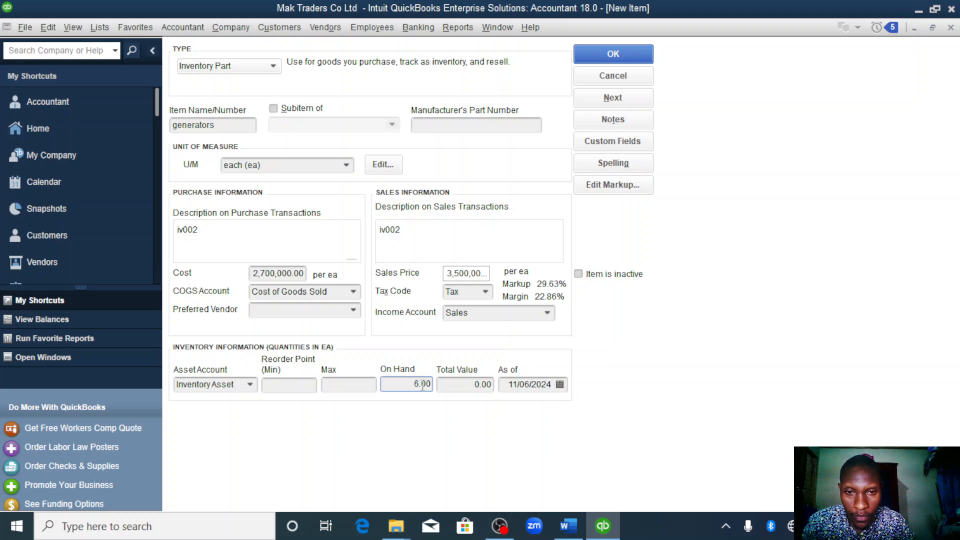
pyautogui.click(550, 384)
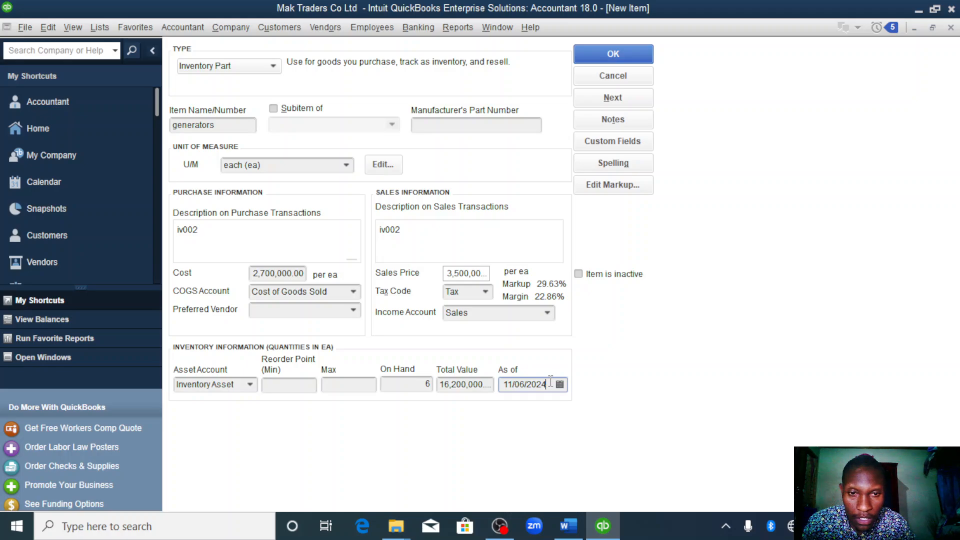
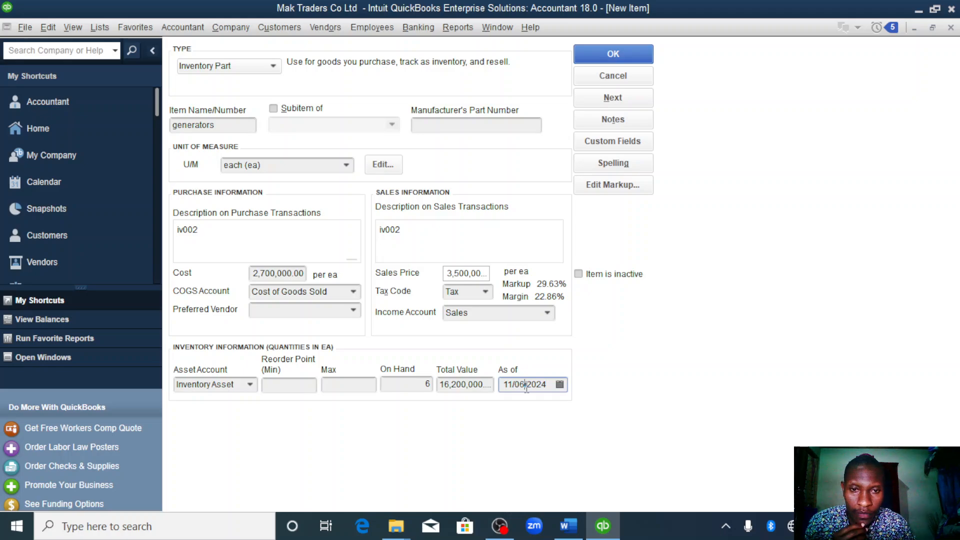
# - Set the generators' as-of date to 01/01/2023 and save the item
pyautogui.doubleClick(526, 389)
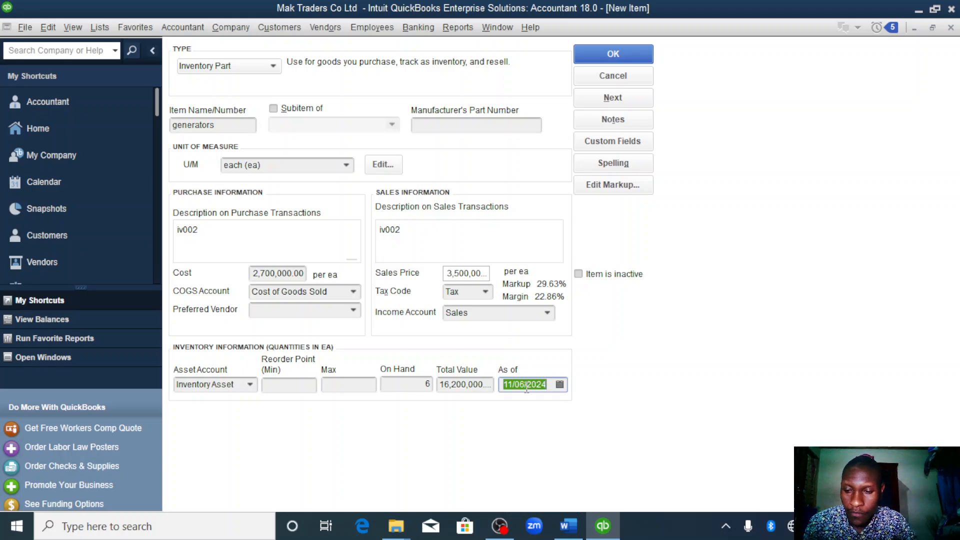
pyautogui.write('01/01/2023')
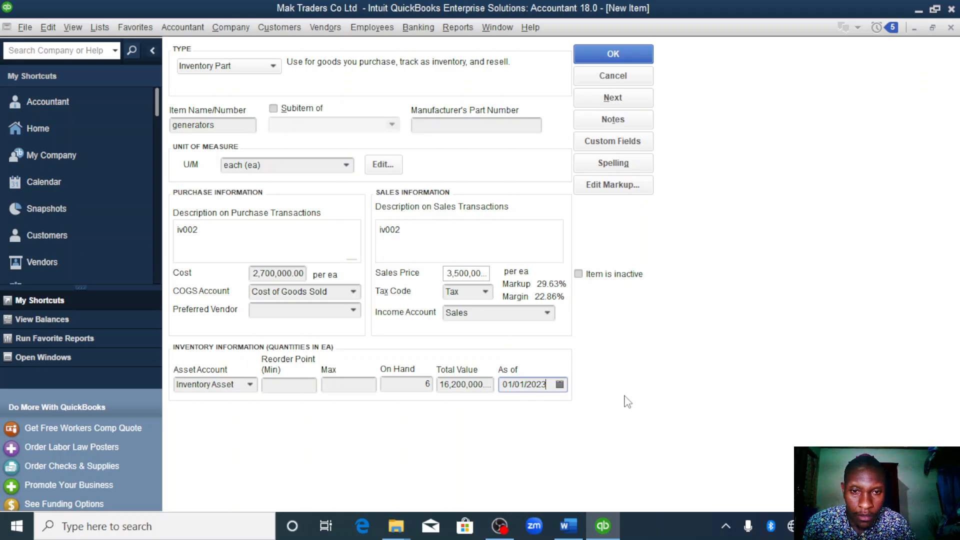
pyautogui.click(607, 55)
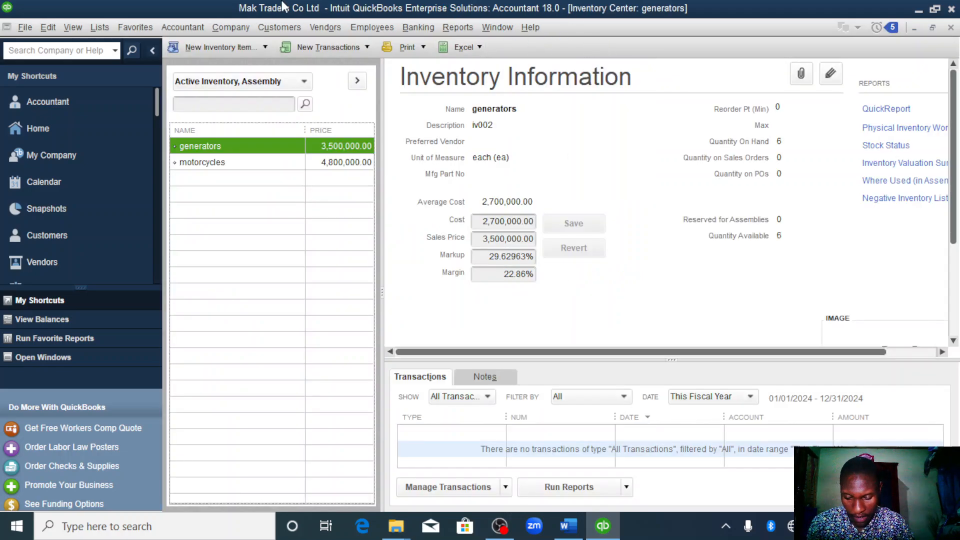
# - Create a new inventory item of type Inventory Part named oil
pyautogui.click(258, 50)
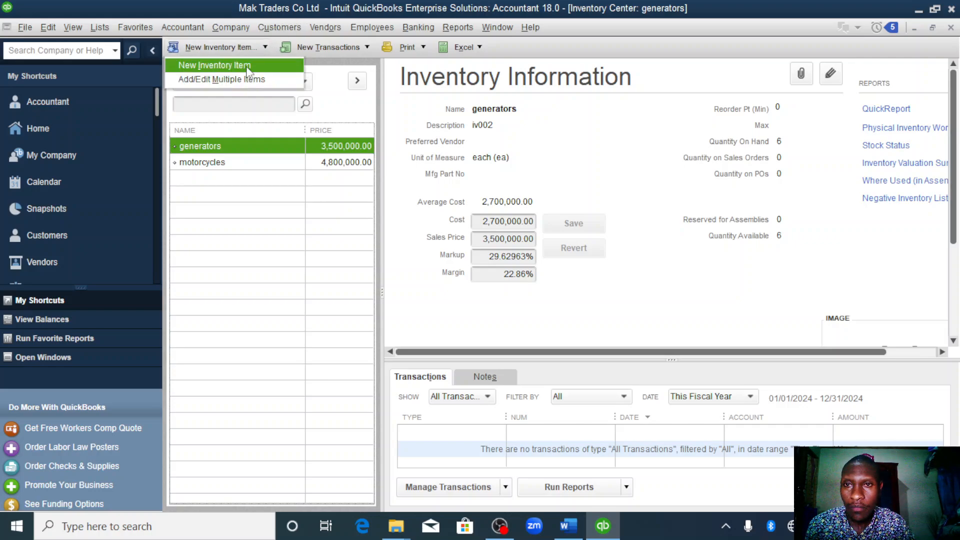
pyautogui.click(249, 67)
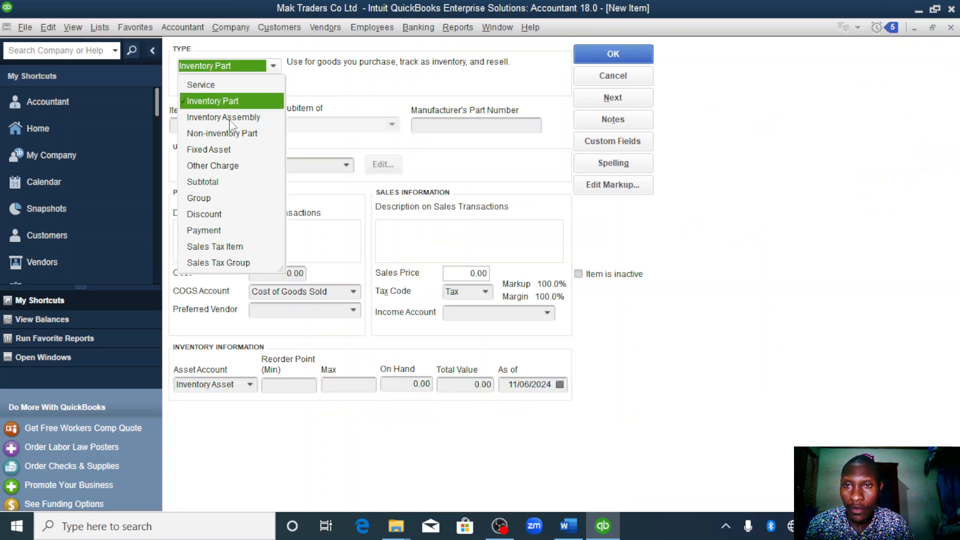
pyautogui.click(229, 100)
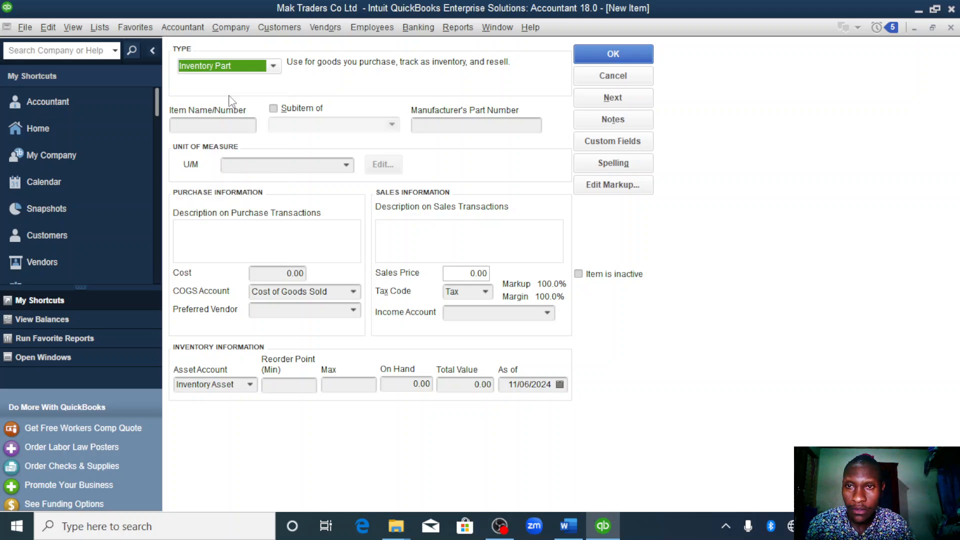
pyautogui.click(227, 124)
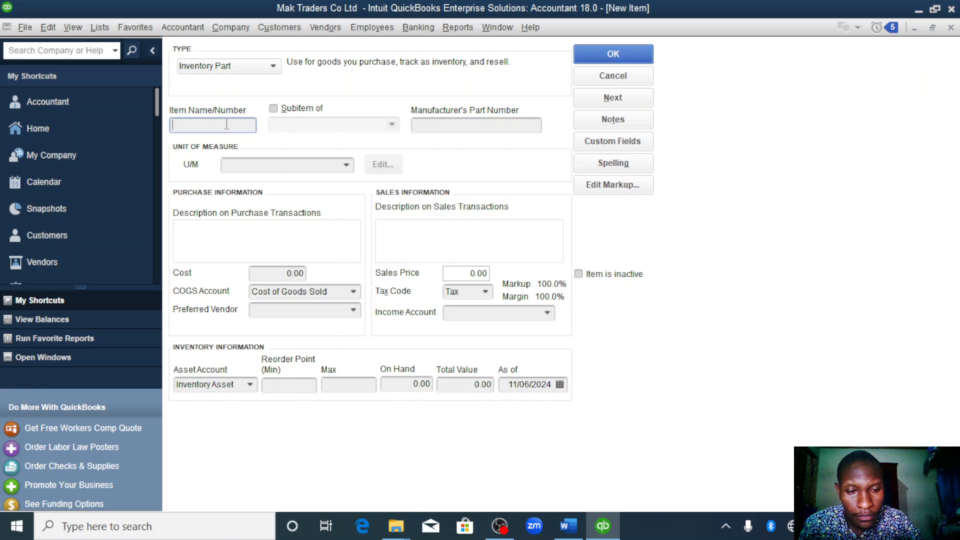
pyautogui.write('oil')
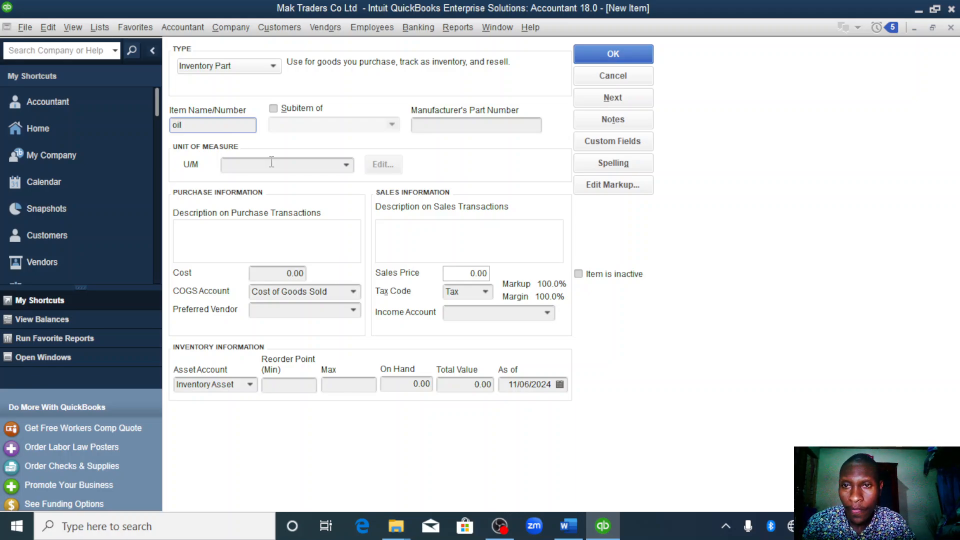
# - Add Liter (l) from the Volume type as a new unit of measure for the oil item
pyautogui.click(346, 165)
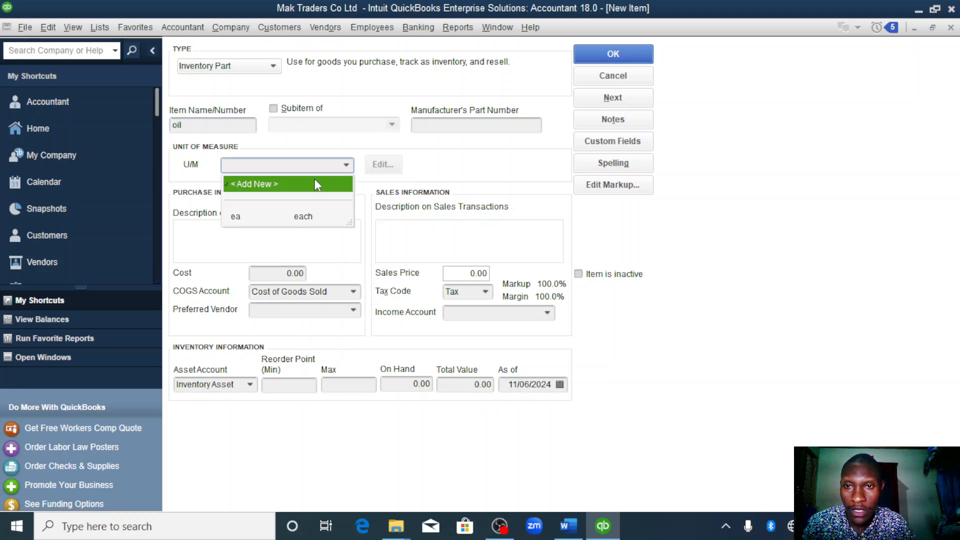
pyautogui.click(315, 184)
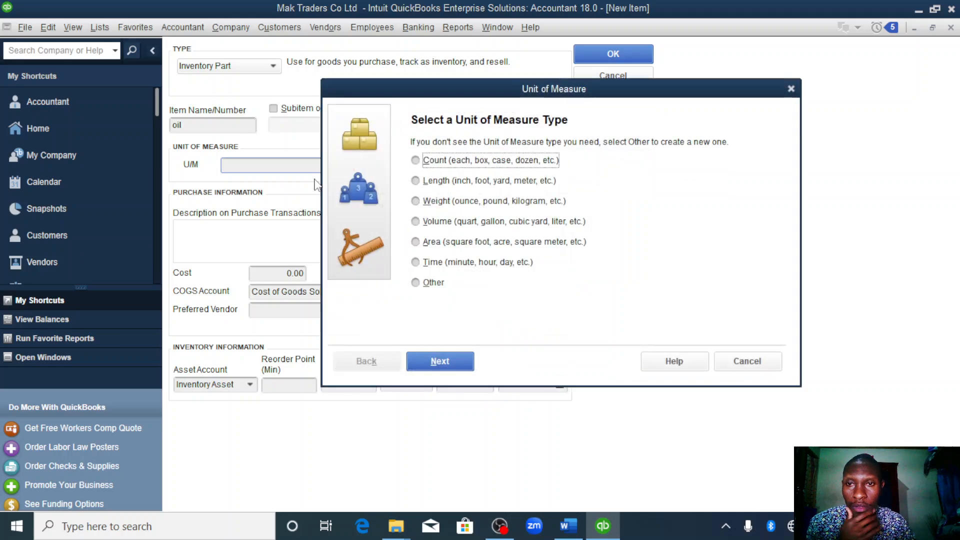
pyautogui.click(416, 222)
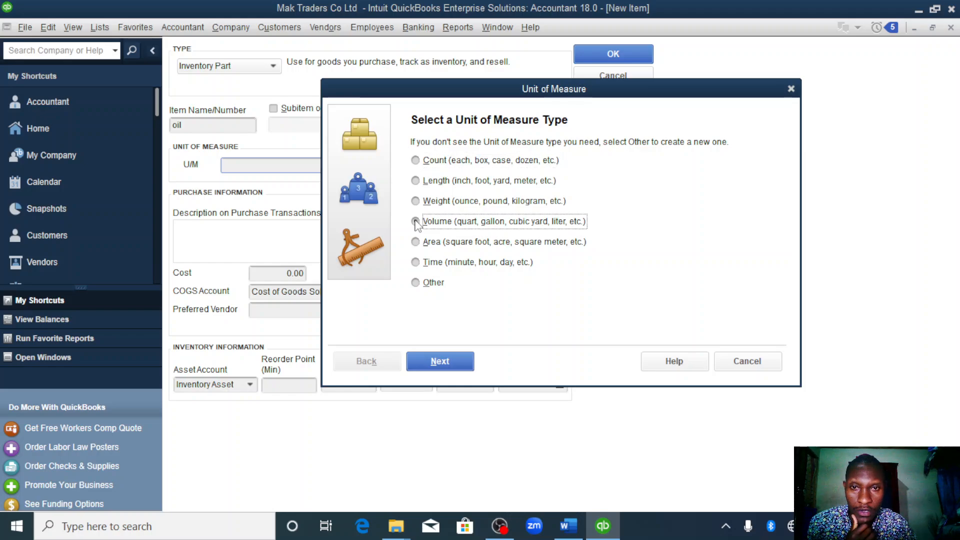
pyautogui.click(439, 352)
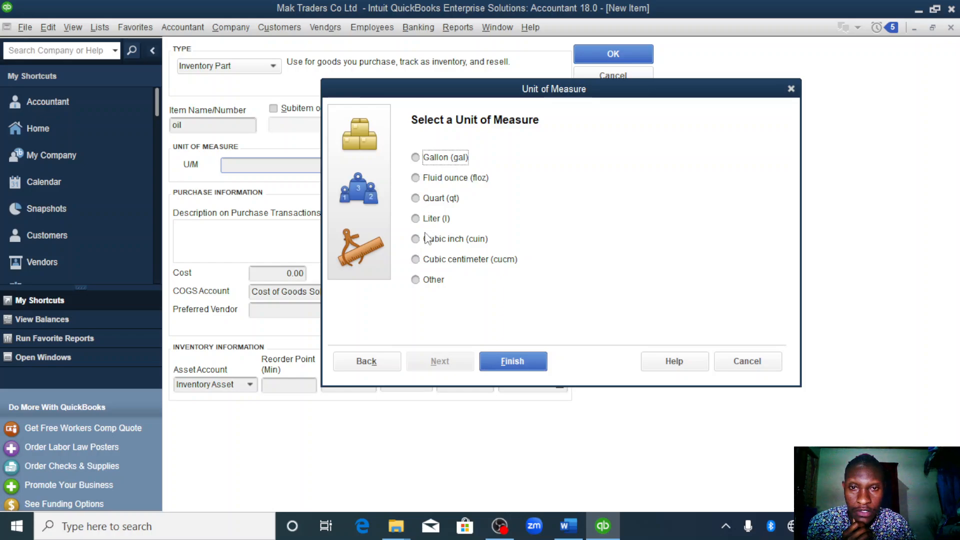
pyautogui.click(417, 220)
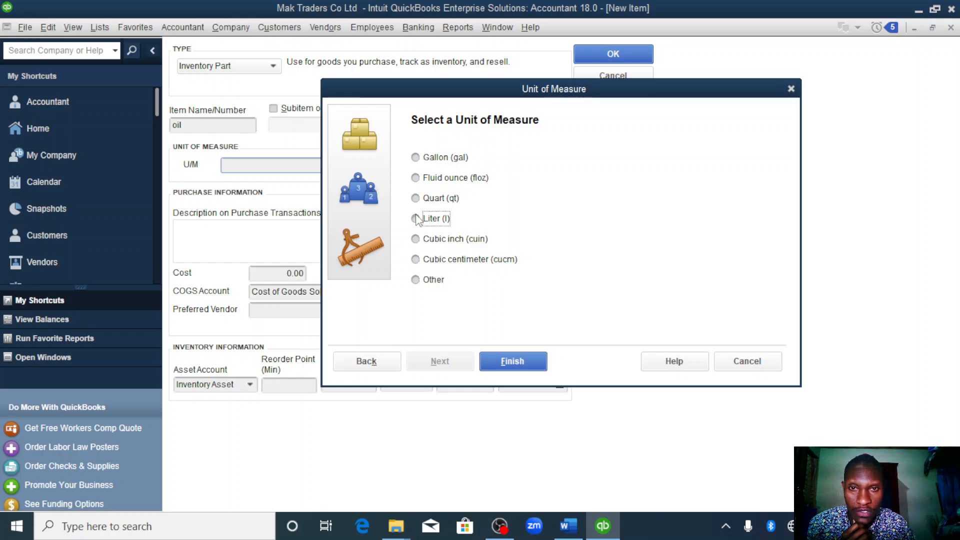
pyautogui.click(526, 367)
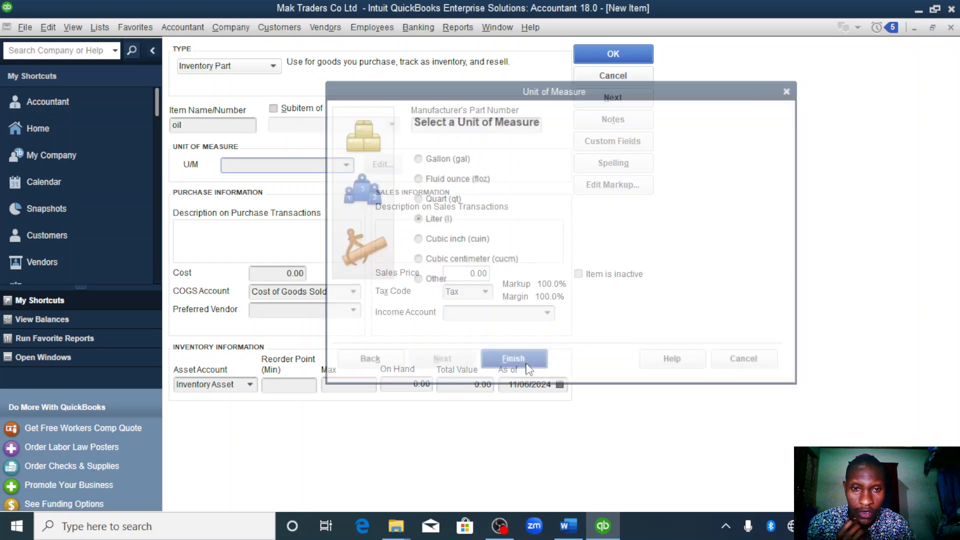
# - Enter iv003 as the oil's purchase description and set its cost to 10000 per liter
pyautogui.click(247, 246)
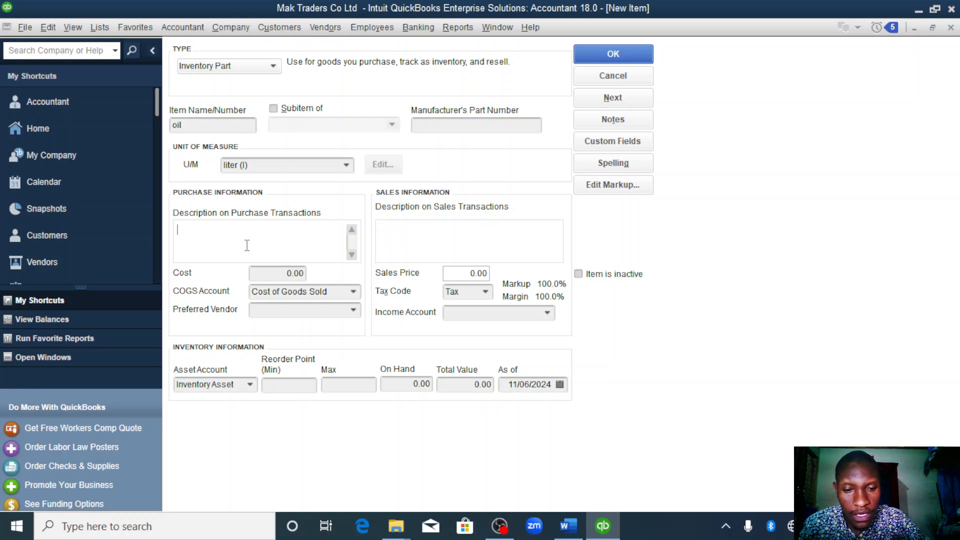
pyautogui.write('iv00')
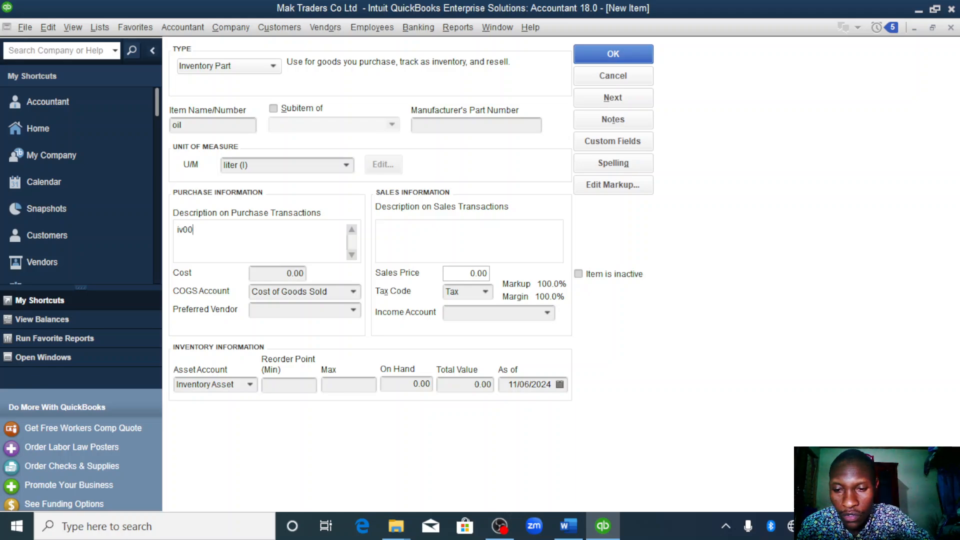
pyautogui.write('3')
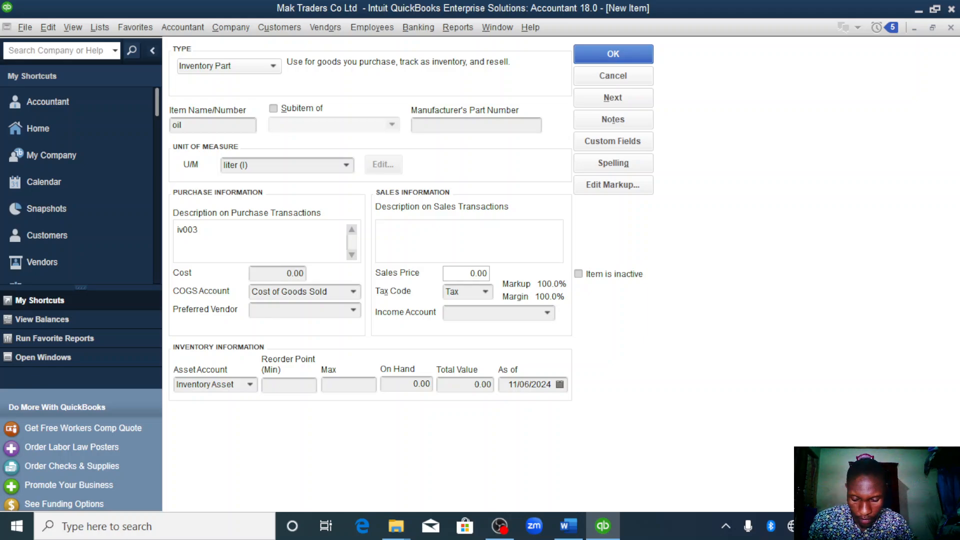
pyautogui.click(292, 273)
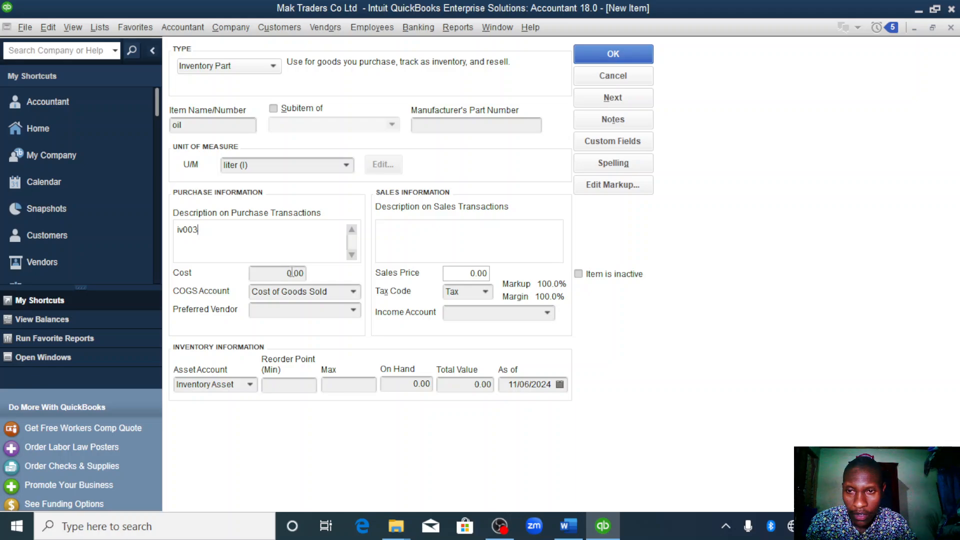
pyautogui.press('BackSpace')
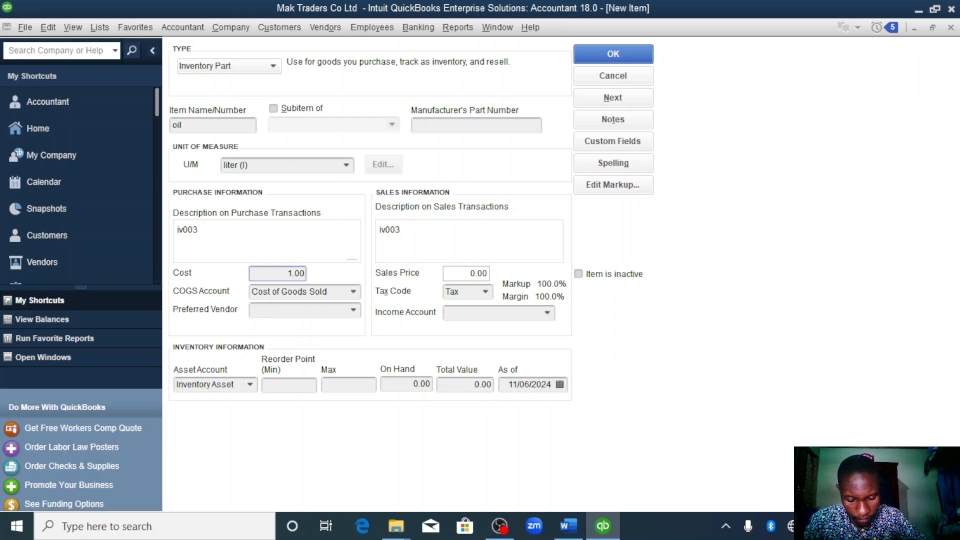
pyautogui.write('1000')
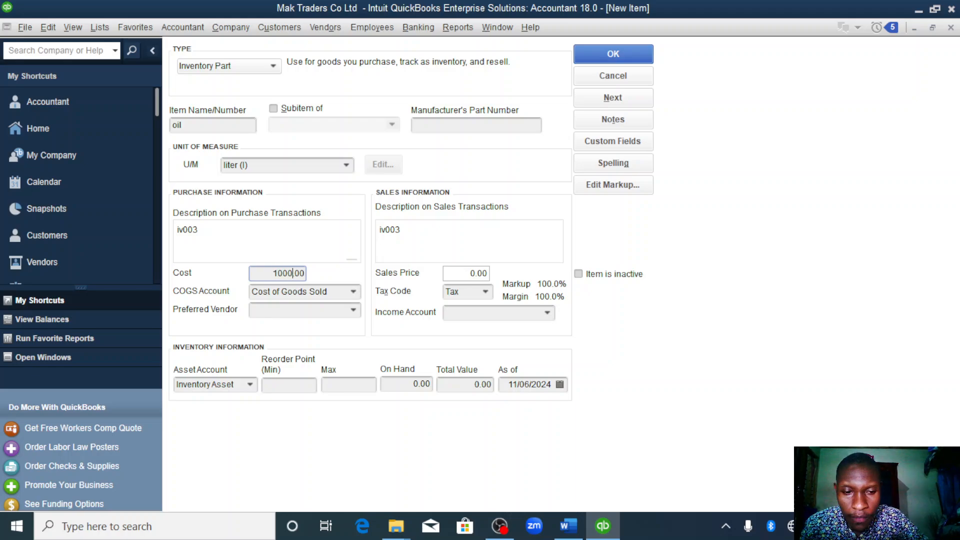
pyautogui.write('0')
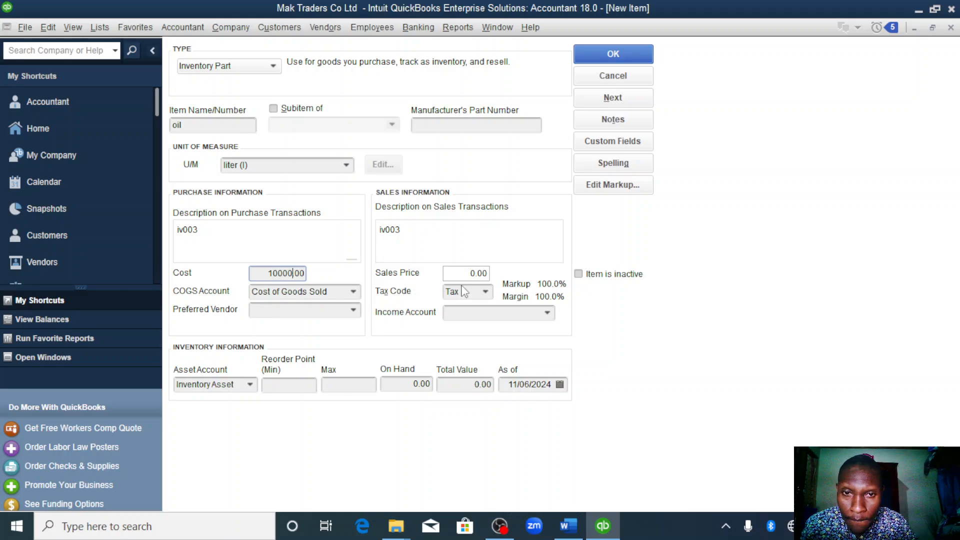
# - Set the oil's sales price to 16000 and assign Sales as the income account
pyautogui.click(473, 274)
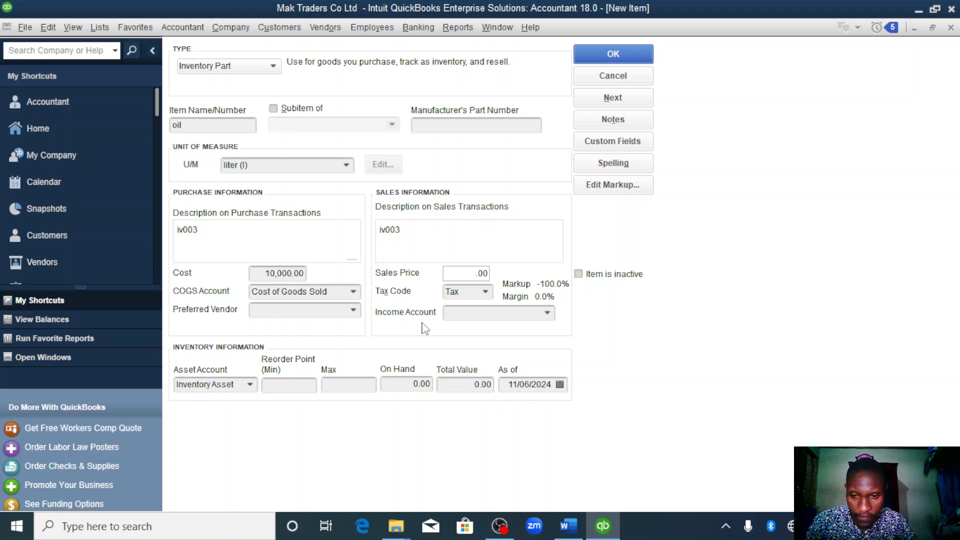
pyautogui.write('16000')
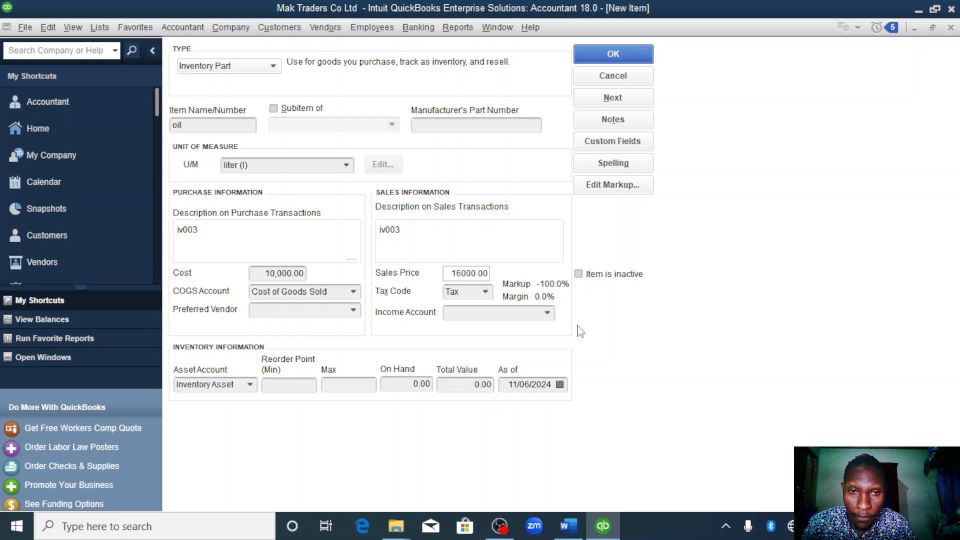
pyautogui.click(547, 313)
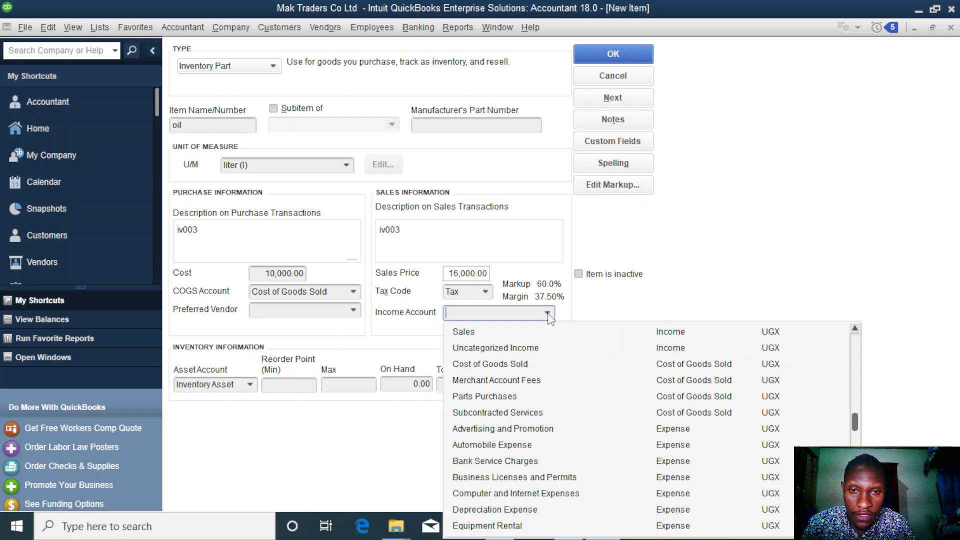
pyautogui.click(518, 333)
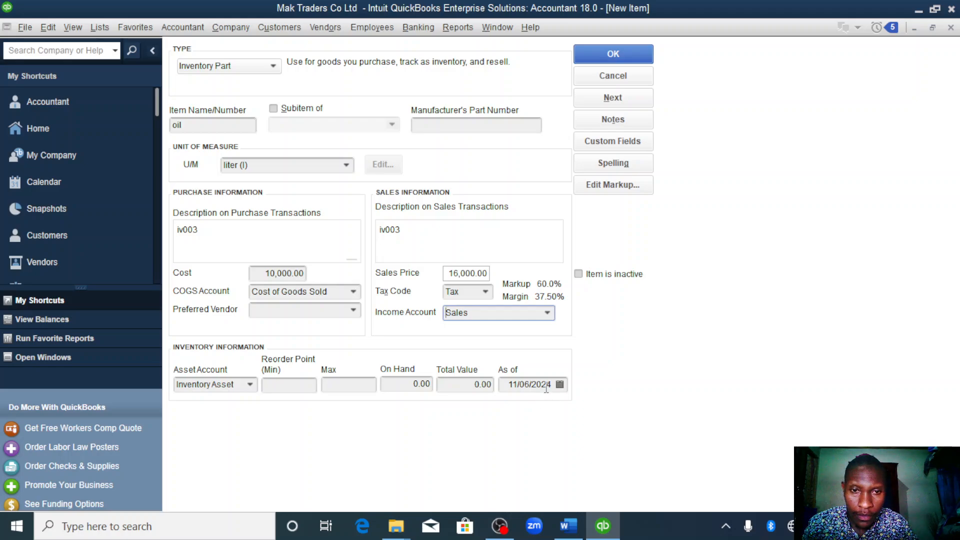
# - Set the oil's on-hand quantity to 10
pyautogui.click(417, 385)
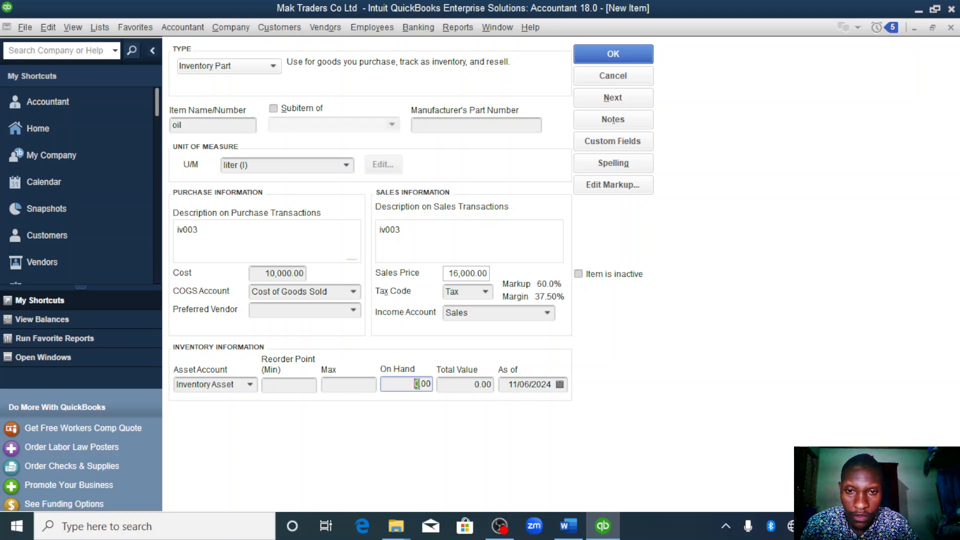
pyautogui.press('Delete')
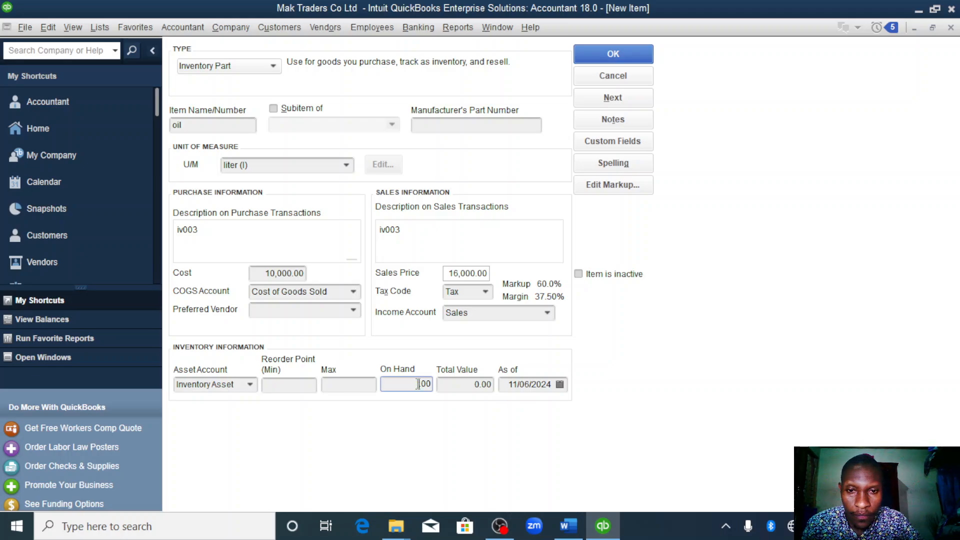
pyautogui.write('1')
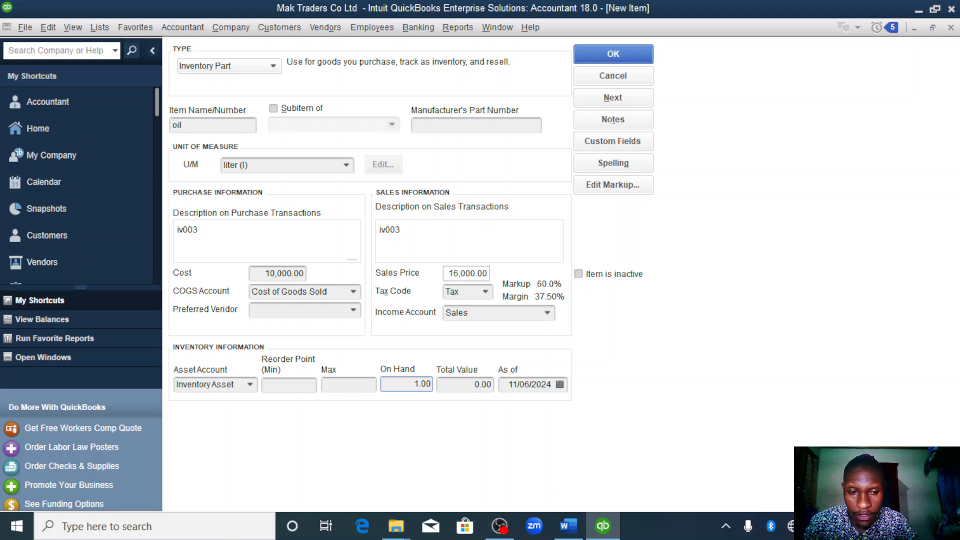
pyautogui.write('0')
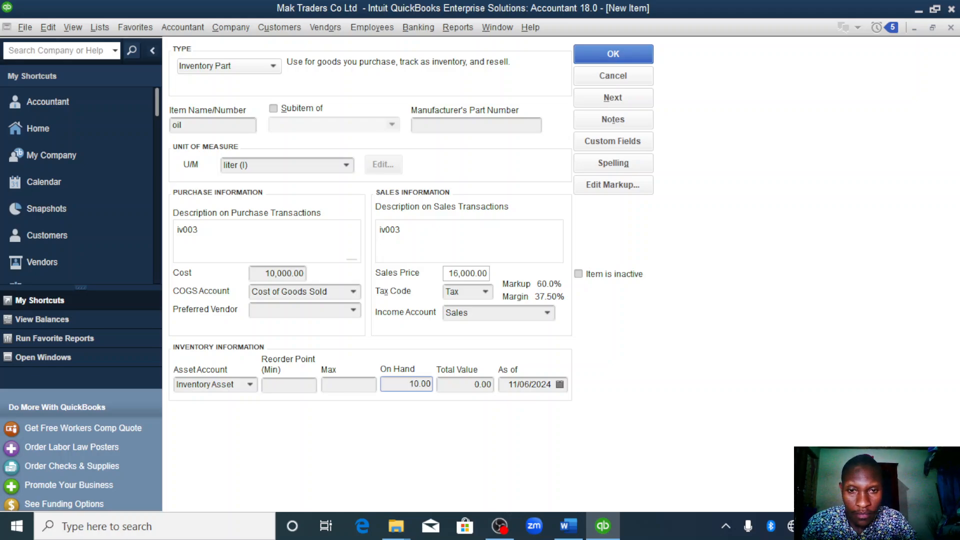
# - Set the oil's as-of date to 01/01/2023 and save the item
pyautogui.click(552, 388)
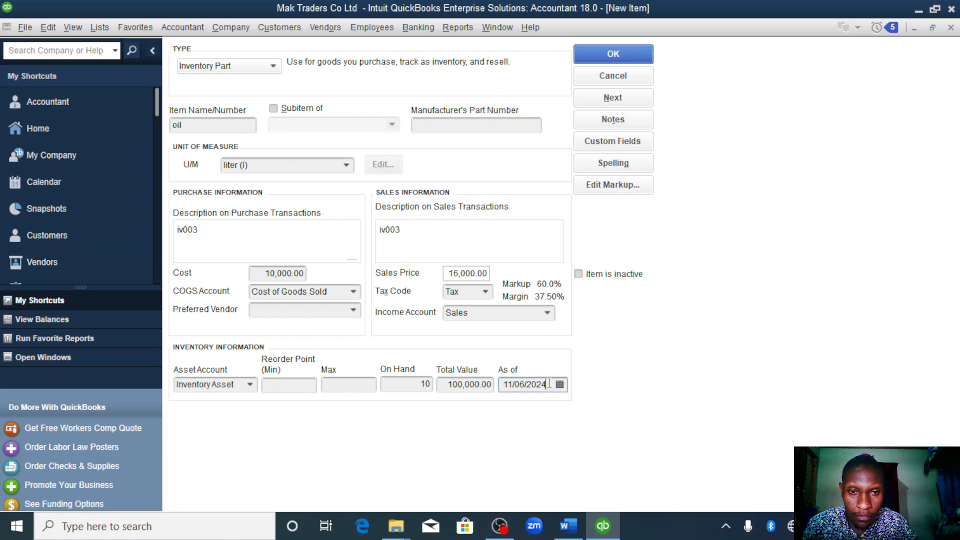
pyautogui.doubleClick(548, 384)
pyautogui.click(547, 384)
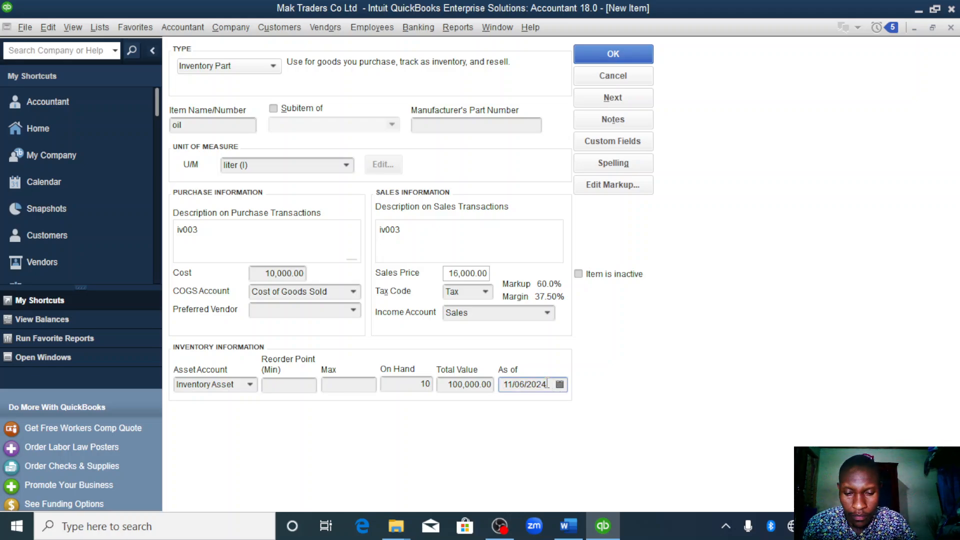
pyautogui.doubleClick(548, 384)
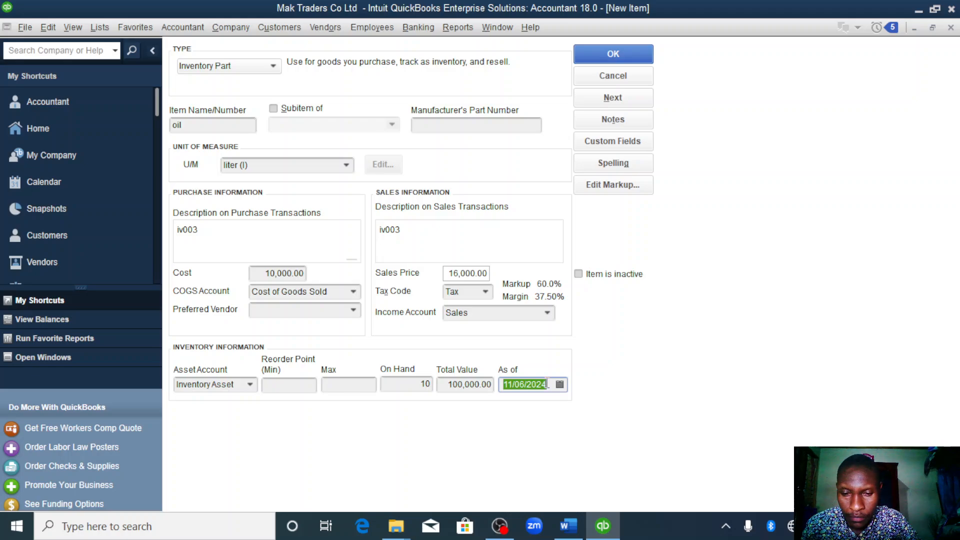
pyautogui.write('01/01/2023')
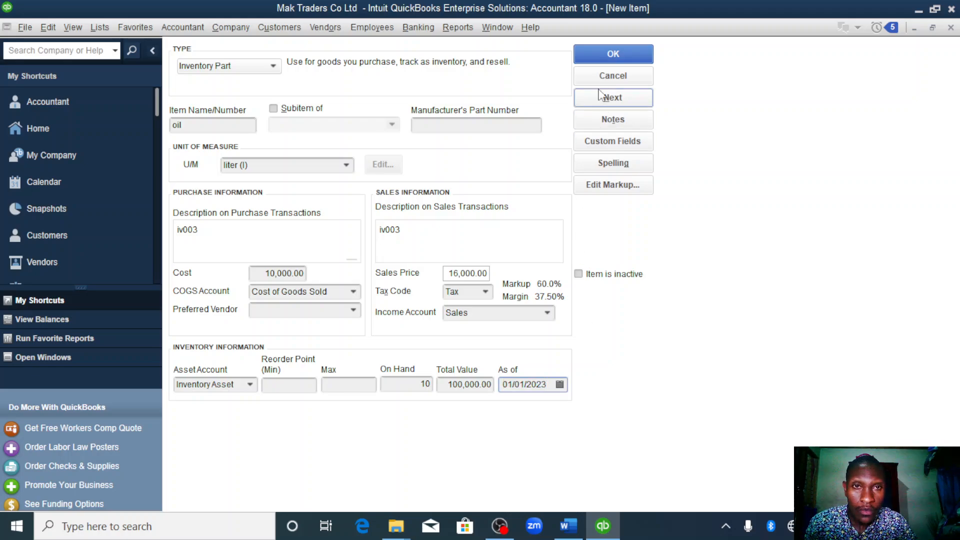
pyautogui.click(598, 59)
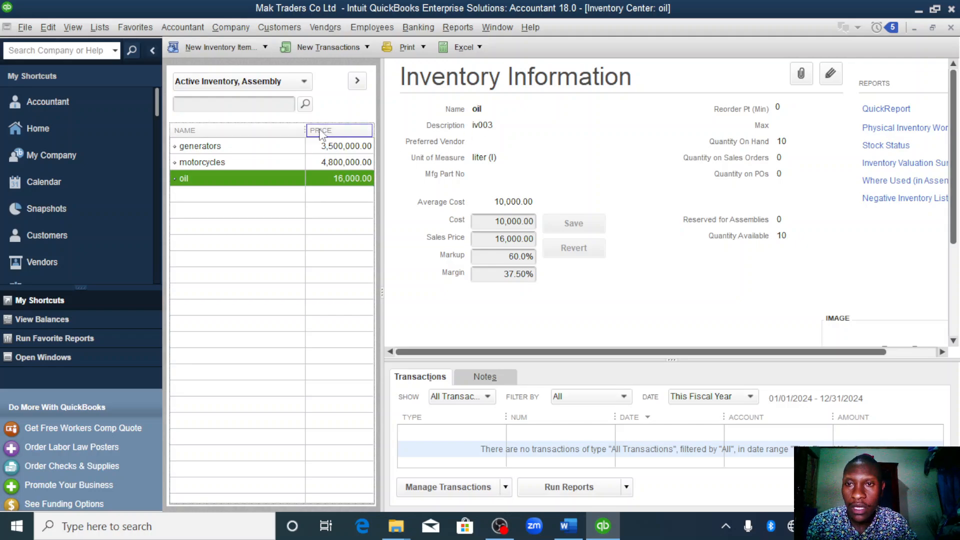
# - Start a new item of type Service in the items and services list and name it servicing
pyautogui.click(52, 127)
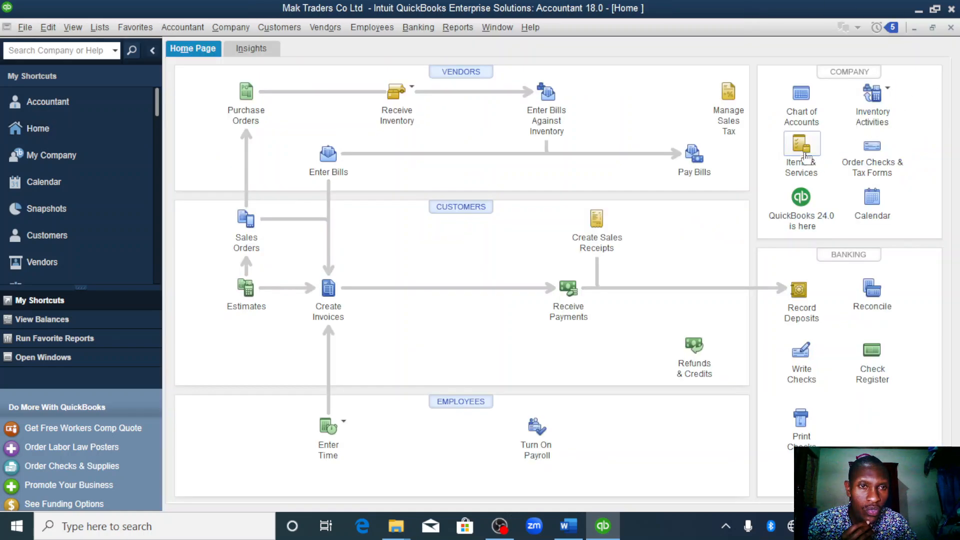
pyautogui.click(795, 146)
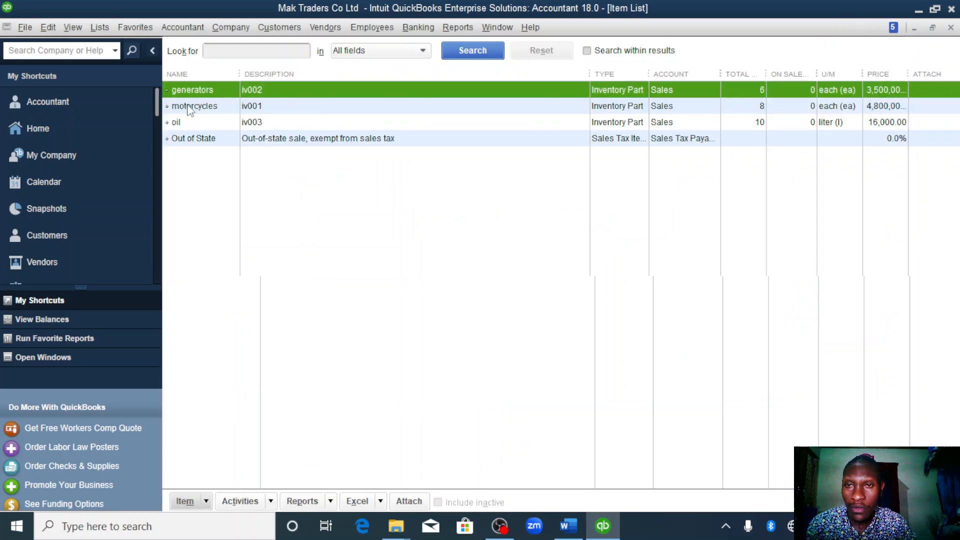
pyautogui.rightClick(304, 91)
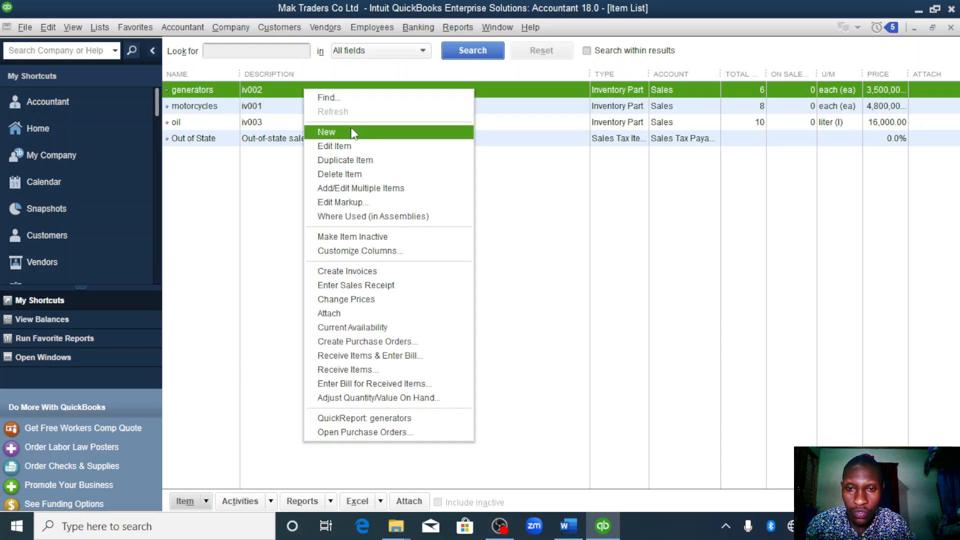
pyautogui.click(353, 133)
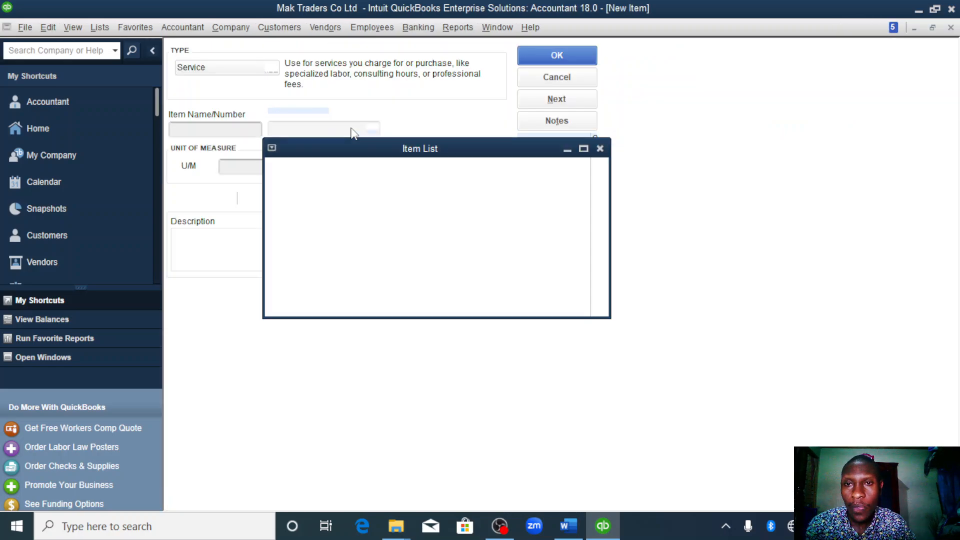
pyautogui.click(273, 66)
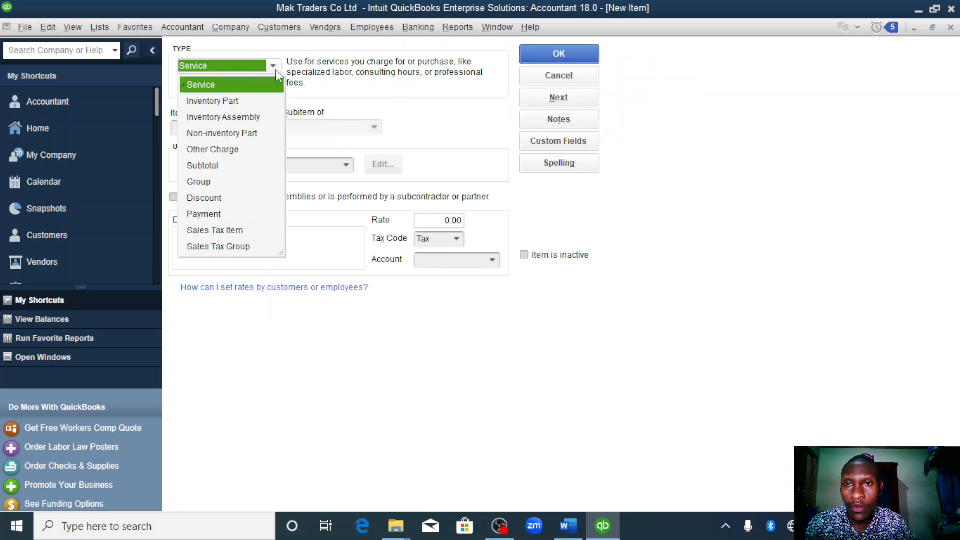
pyautogui.click(244, 86)
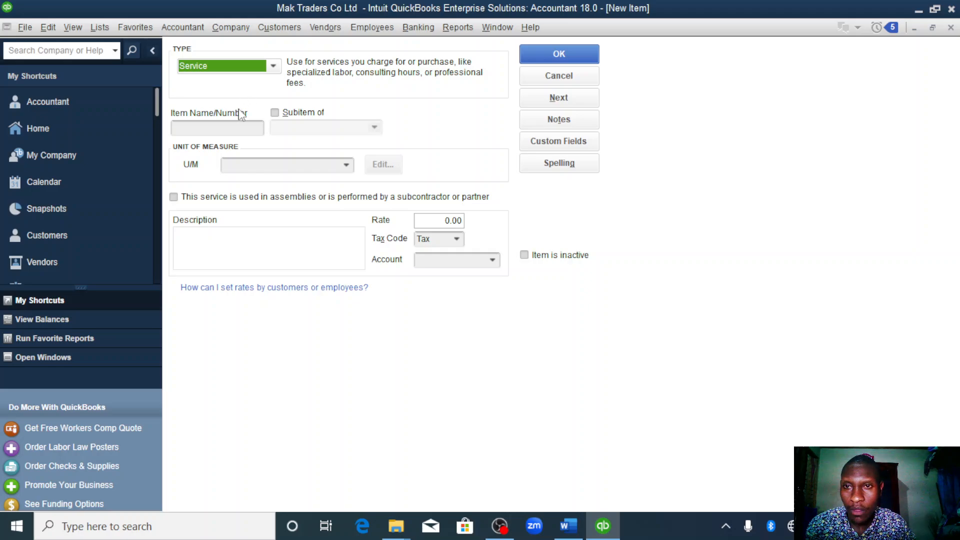
pyautogui.click(231, 127)
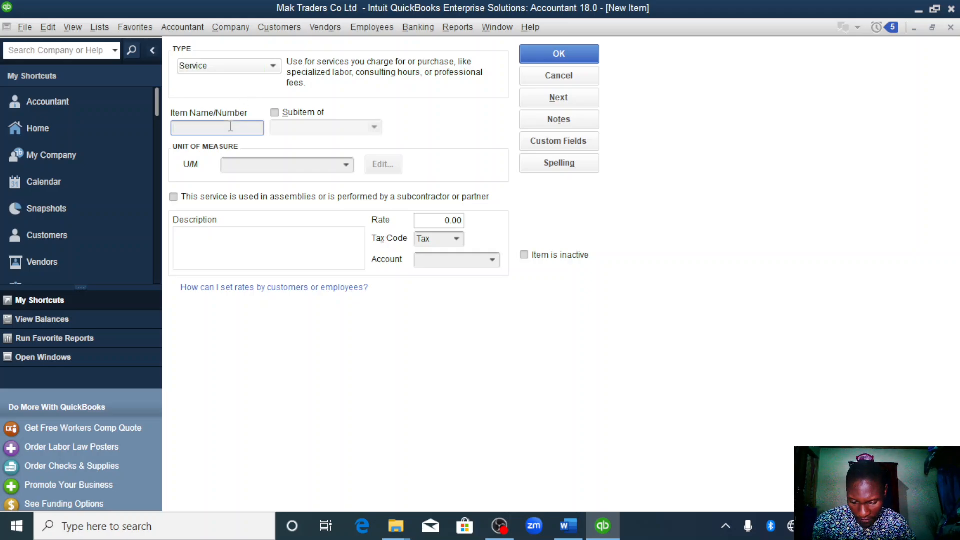
pyautogui.write('serv')
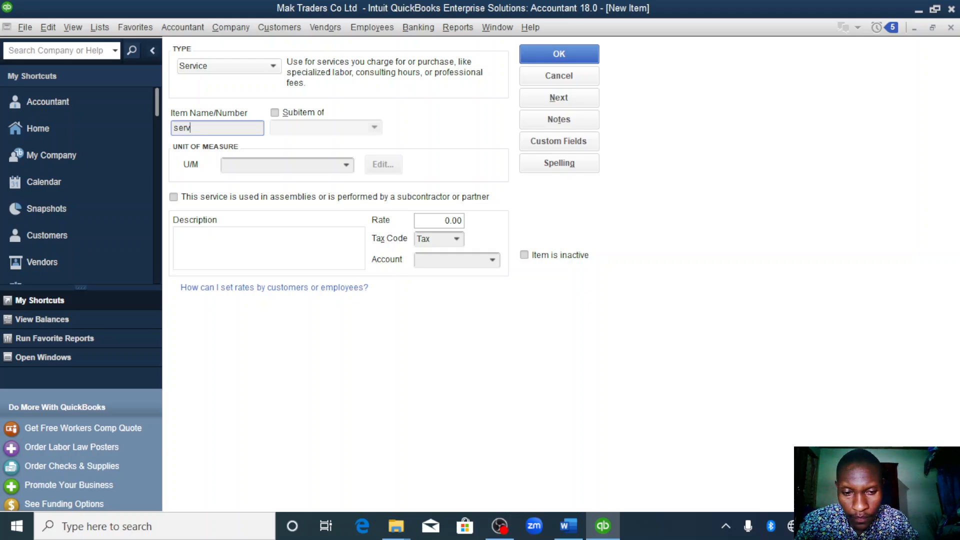
pyautogui.write('icing')
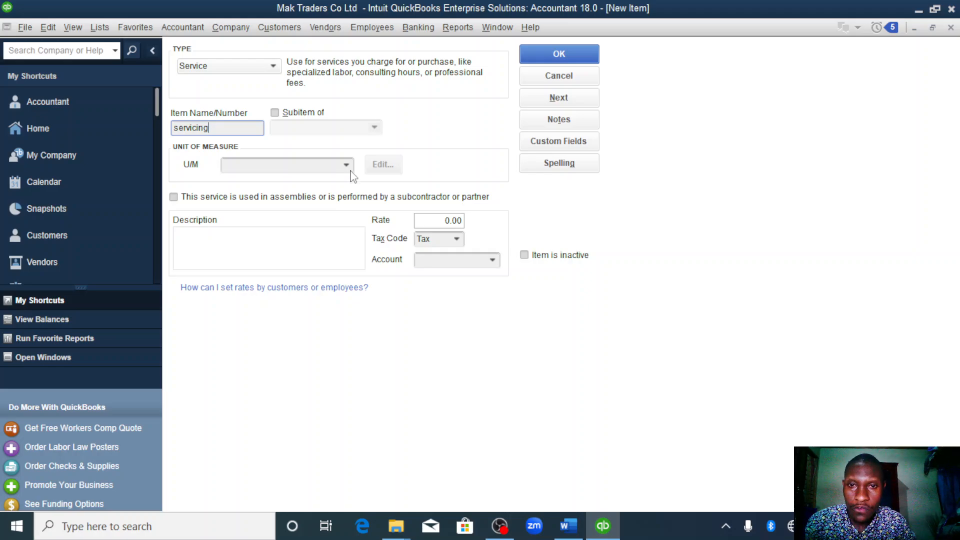
# - Enter iv004 as the servicing item's description and set its rate to 30000
pyautogui.click(242, 257)
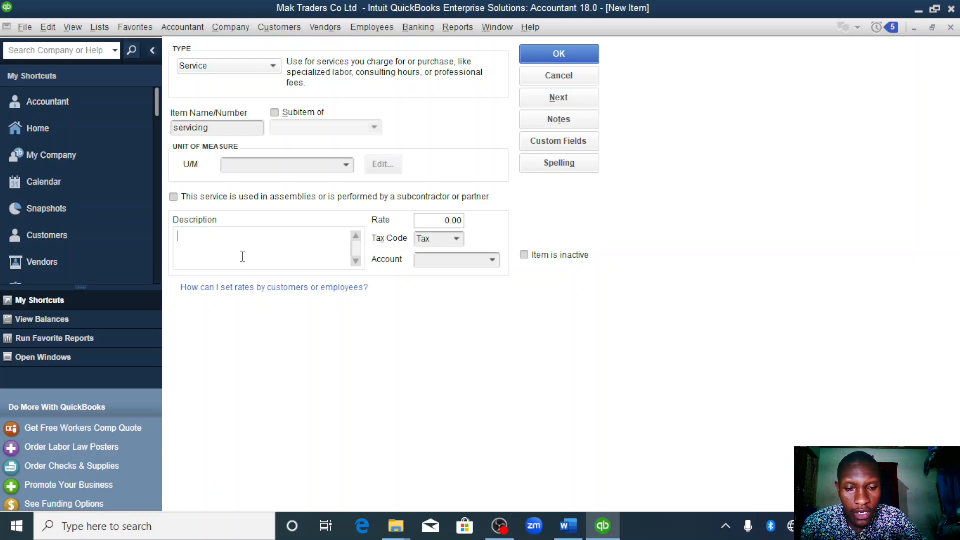
pyautogui.write('iv004')
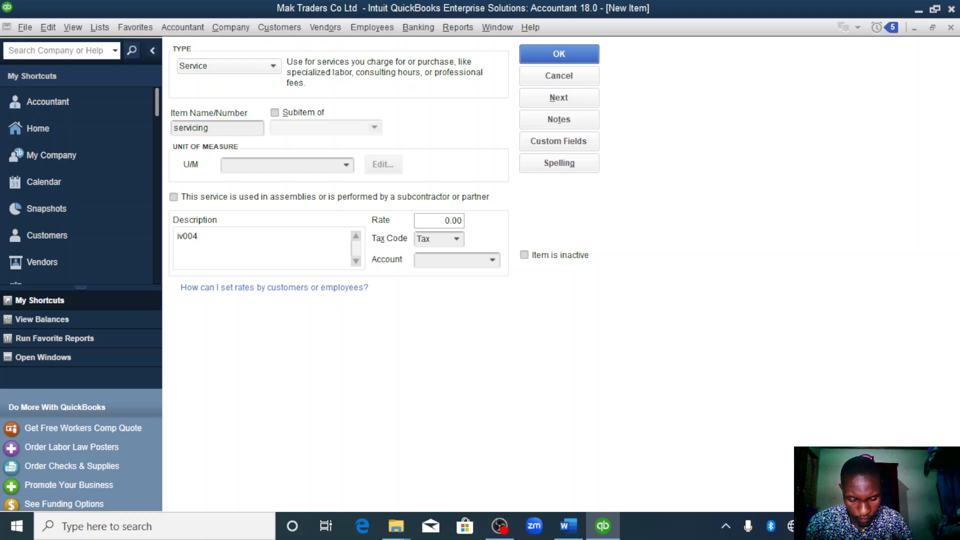
pyautogui.click(448, 220)
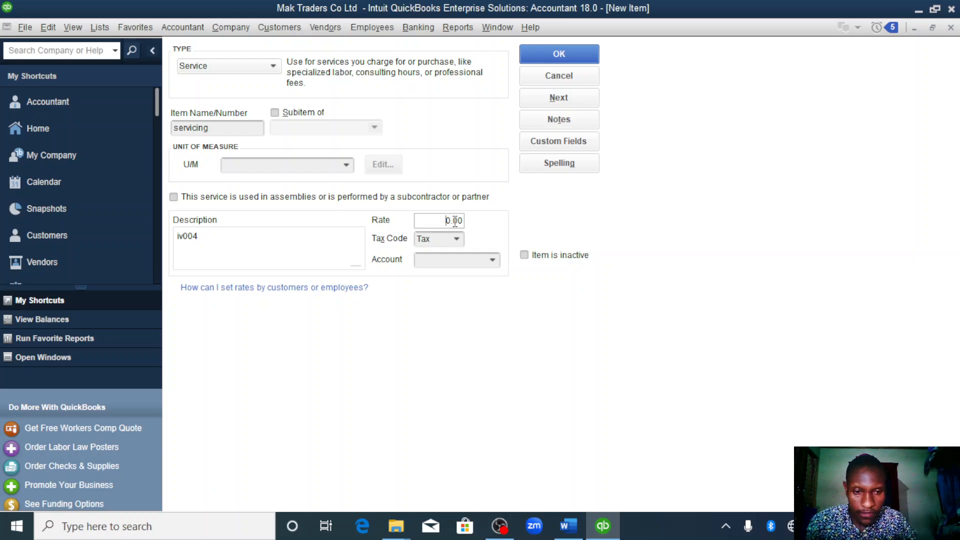
pyautogui.write('3000')
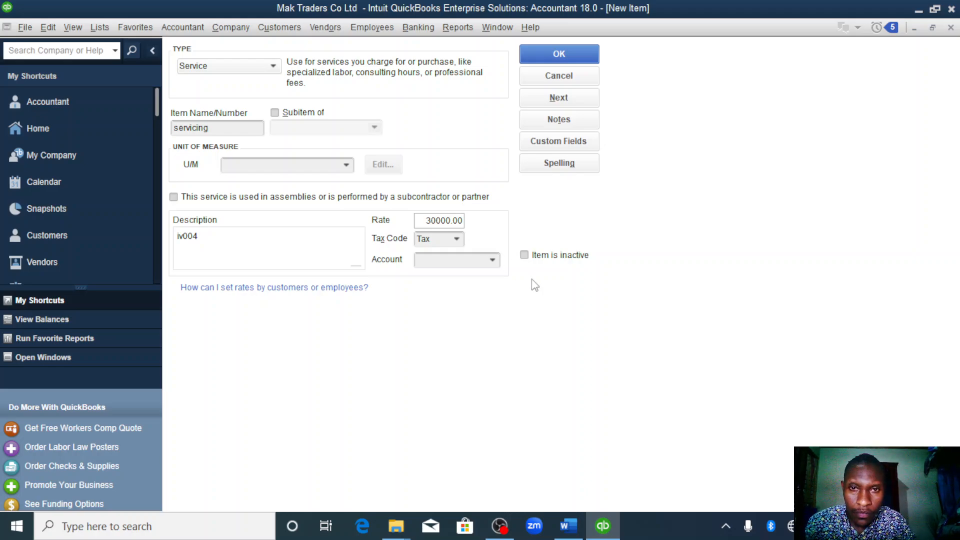
# - Create an Income account named servicing as the service item's account and save the item
pyautogui.click(494, 261)
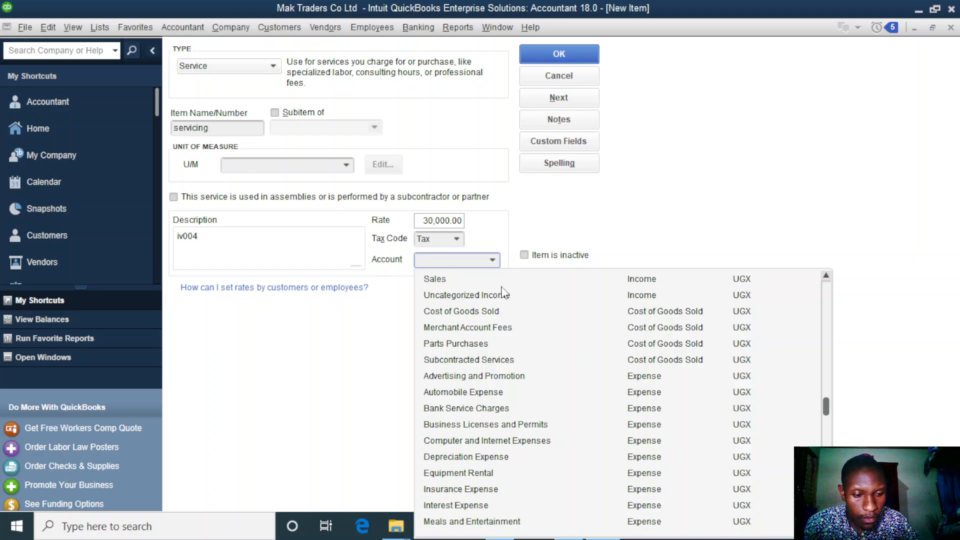
pyautogui.scroll(5, 503, 292)
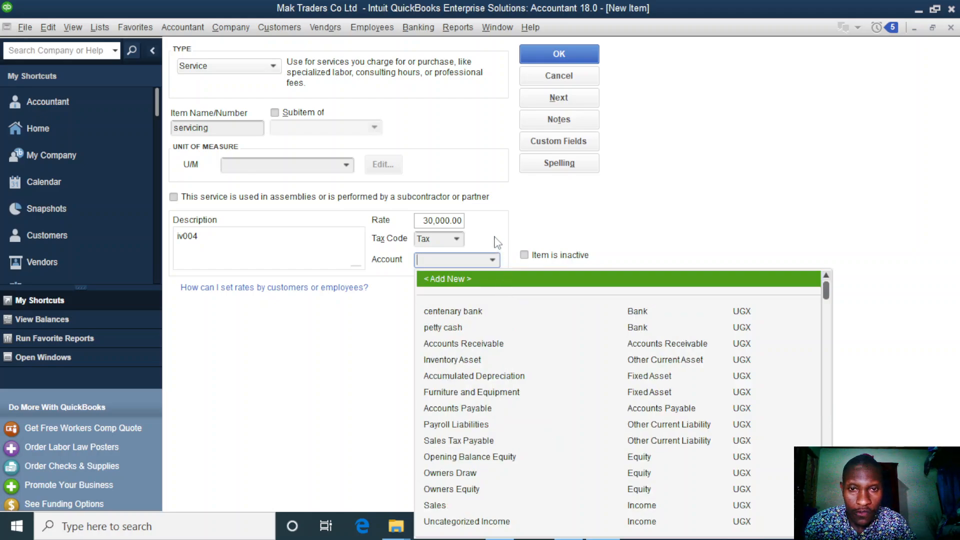
pyautogui.click(490, 281)
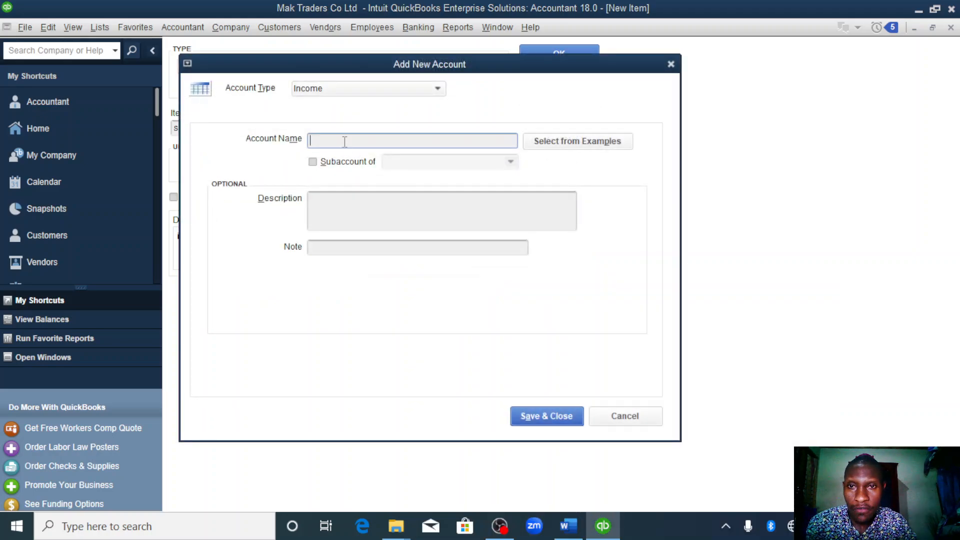
pyautogui.write('se')
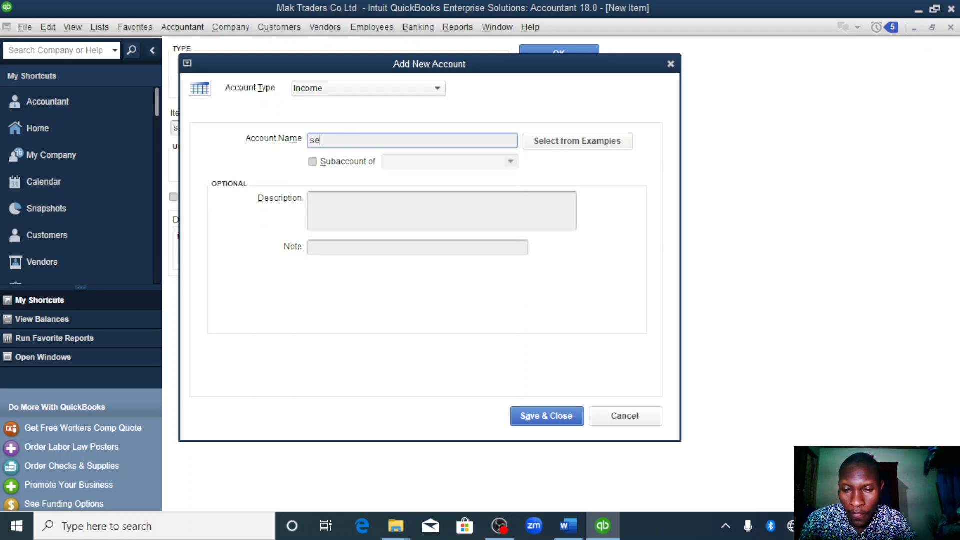
pyautogui.write('rvicing')
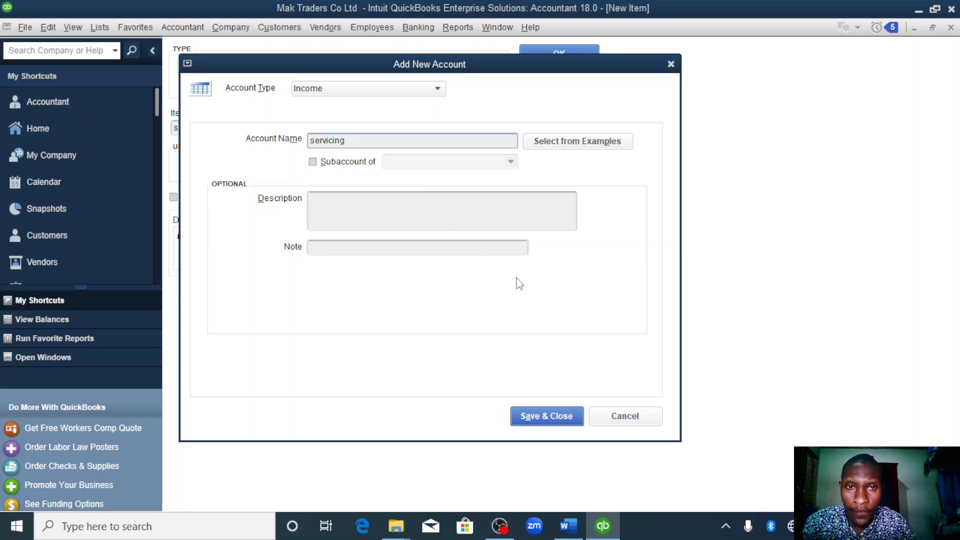
pyautogui.click(539, 425)
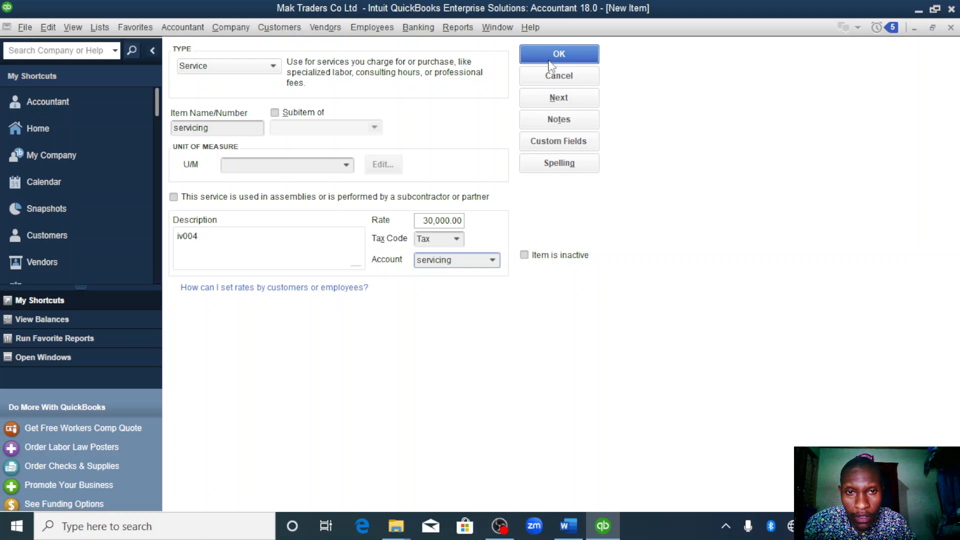
pyautogui.click(577, 52)
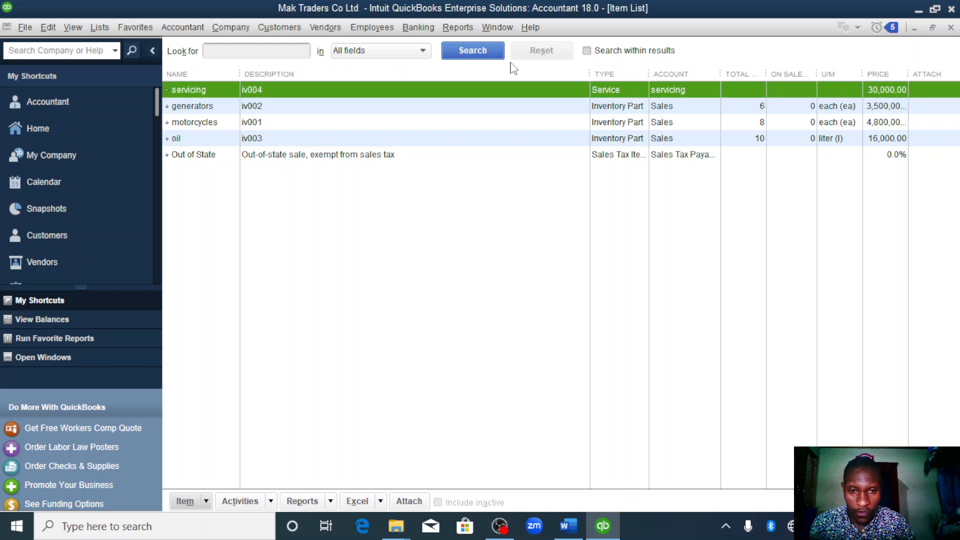
# - Switch to the Word assignment to read the January 2023 transactions, and return to QuickBooks
pyautogui.click(567, 525)
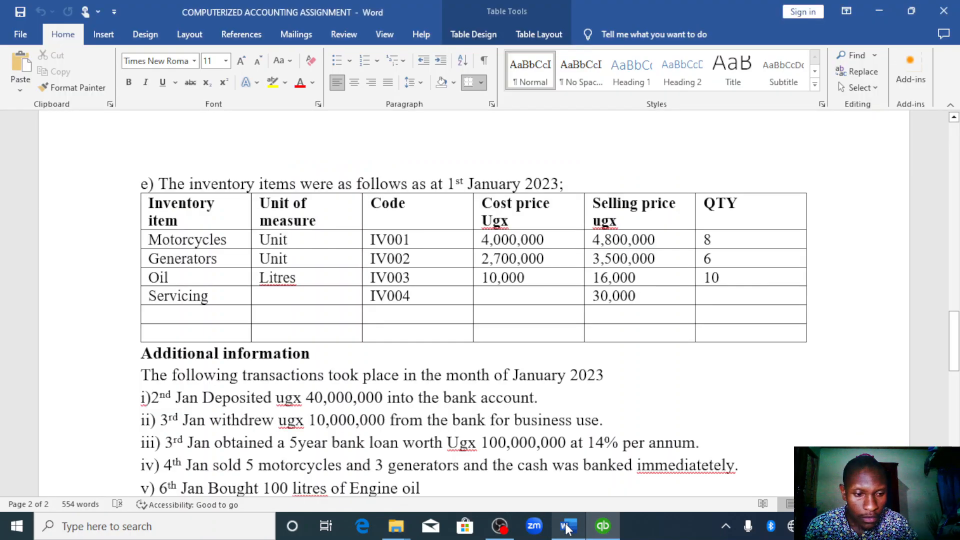
pyautogui.scroll(-4, 567, 529)
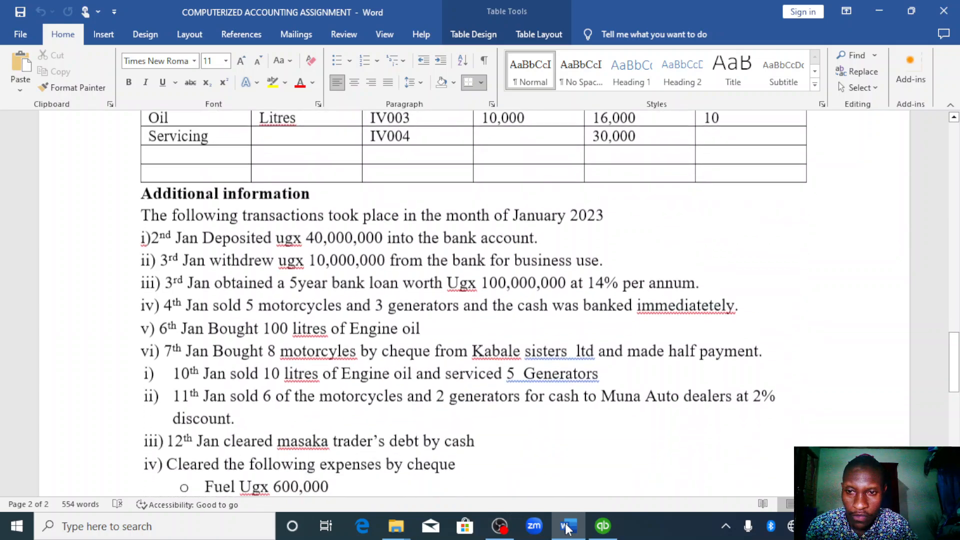
pyautogui.hotkey('alt', 'Tab')
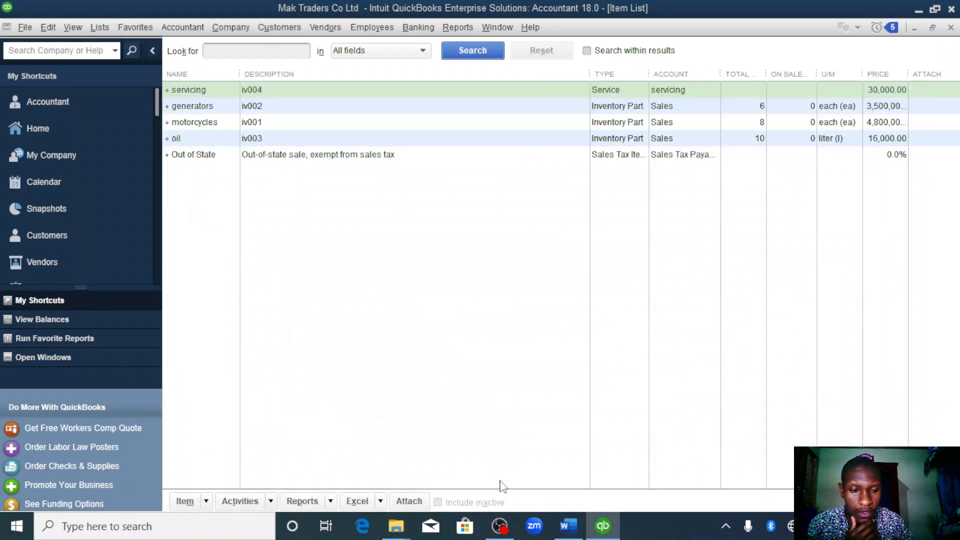
pyautogui.click(575, 524)
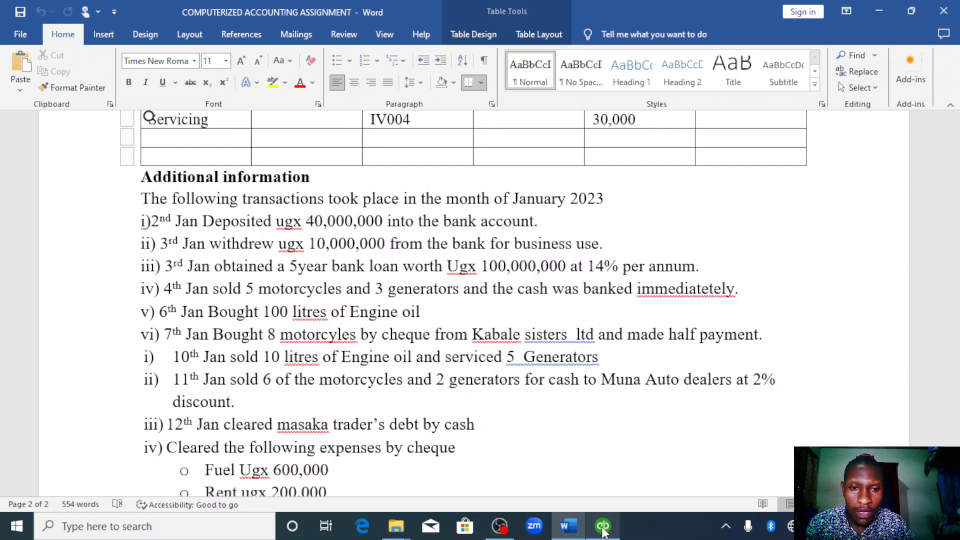
pyautogui.click(603, 531)
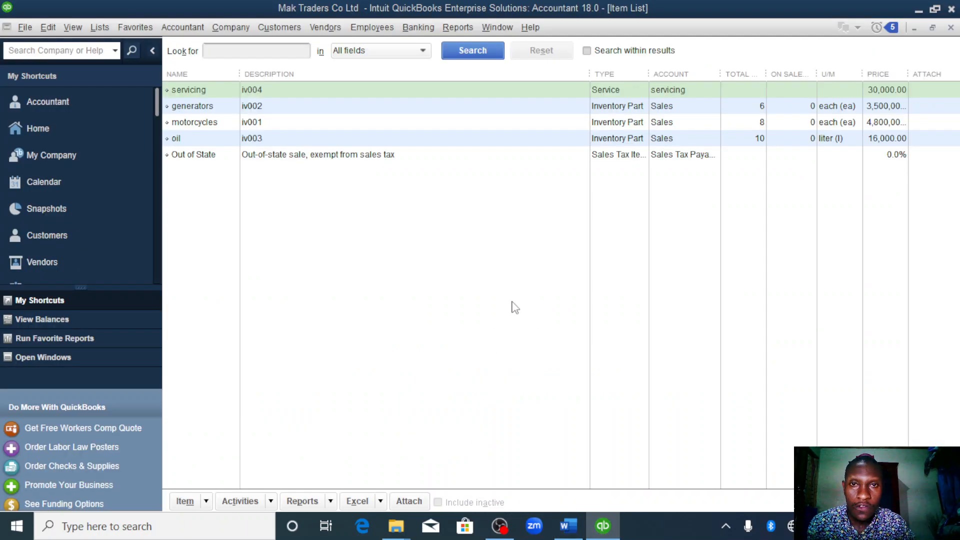
# - Start a general journal entry from the chart of accounts and permanently dismiss the notice about assigning journal entry numbers
pyautogui.click(73, 127)
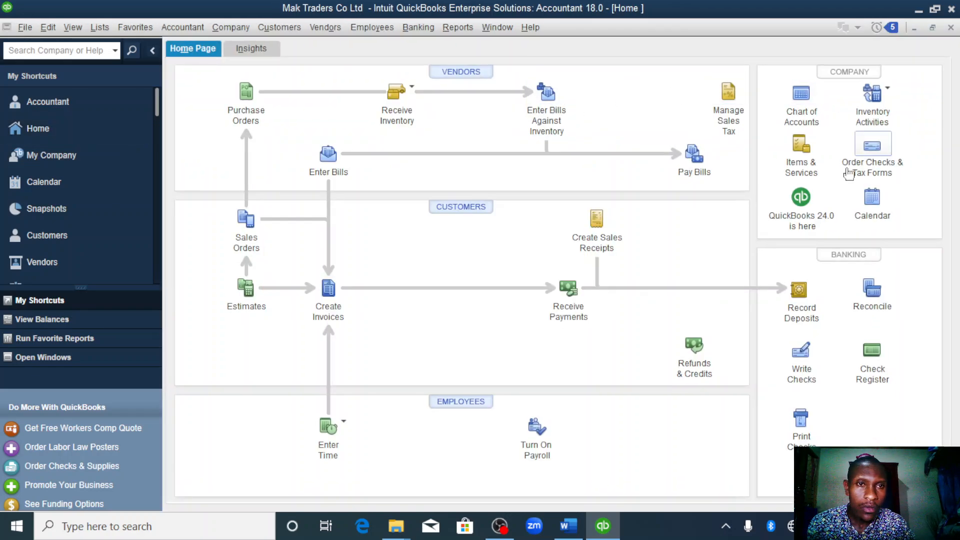
pyautogui.click(802, 95)
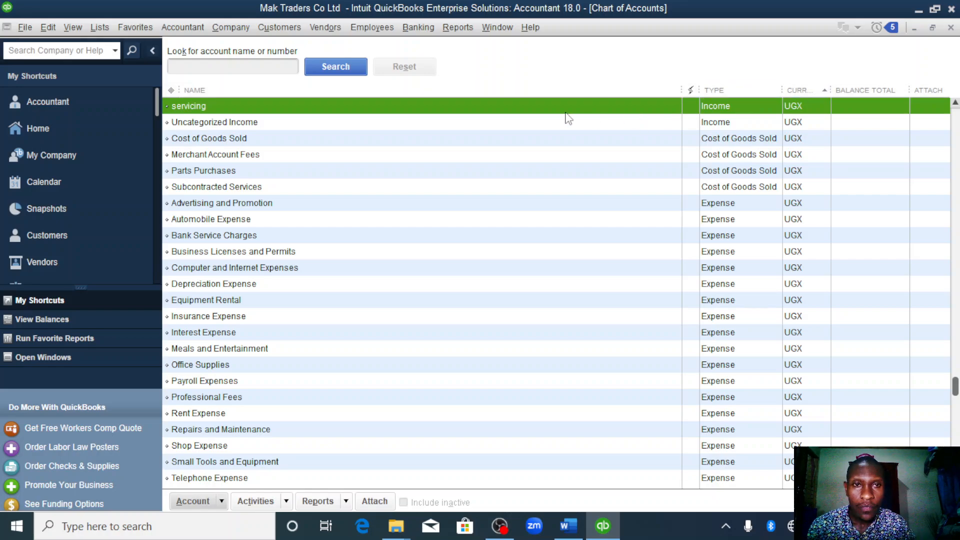
pyautogui.rightClick(559, 108)
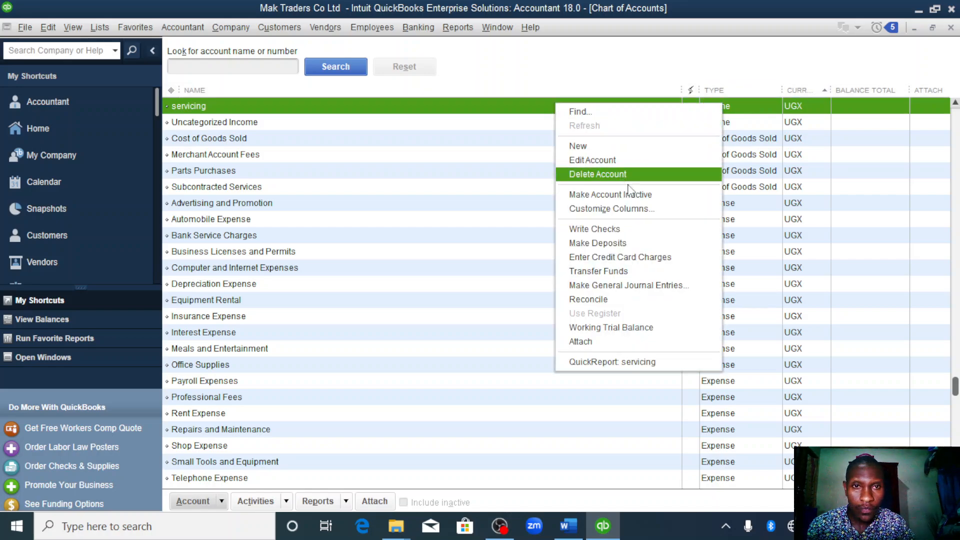
pyautogui.click(634, 286)
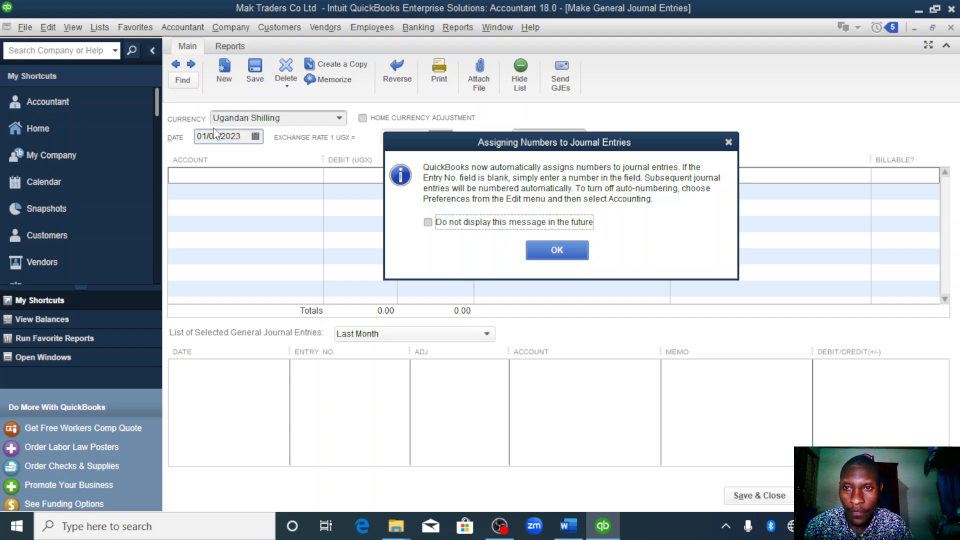
pyautogui.click(428, 222)
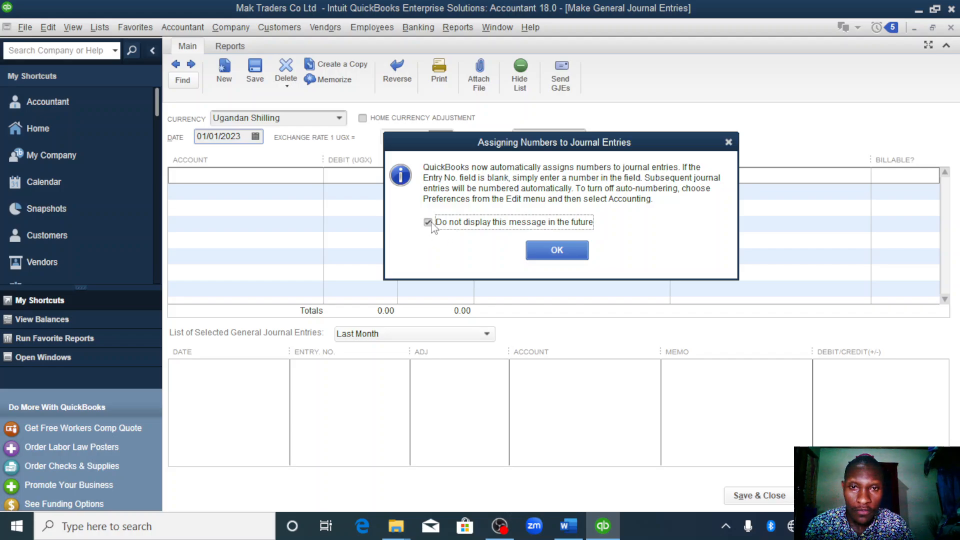
pyautogui.click(547, 251)
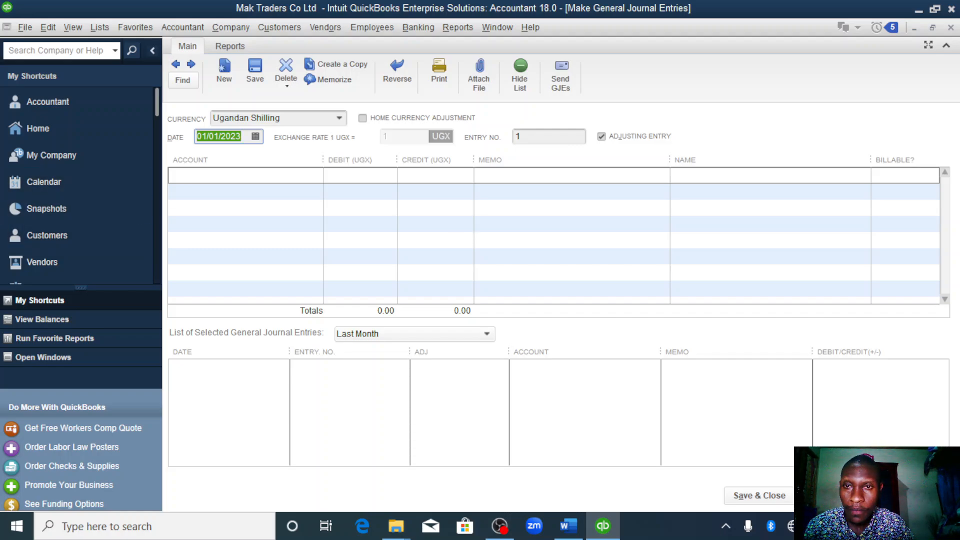
# - Date the first journal entry 01/02/2023 and debit the centenary bank account 40,000,000 on its first line
pyautogui.click(256, 137)
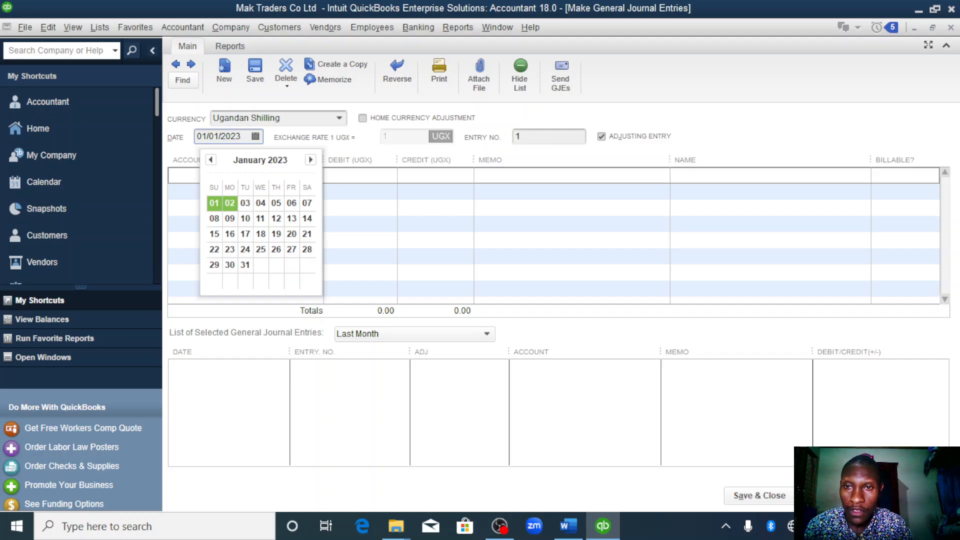
pyautogui.click(229, 203)
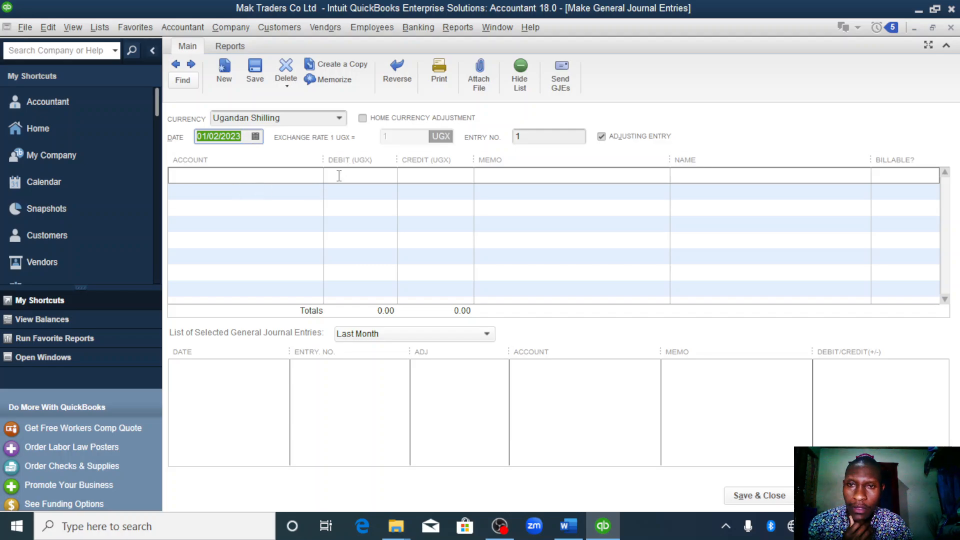
pyautogui.click(320, 192)
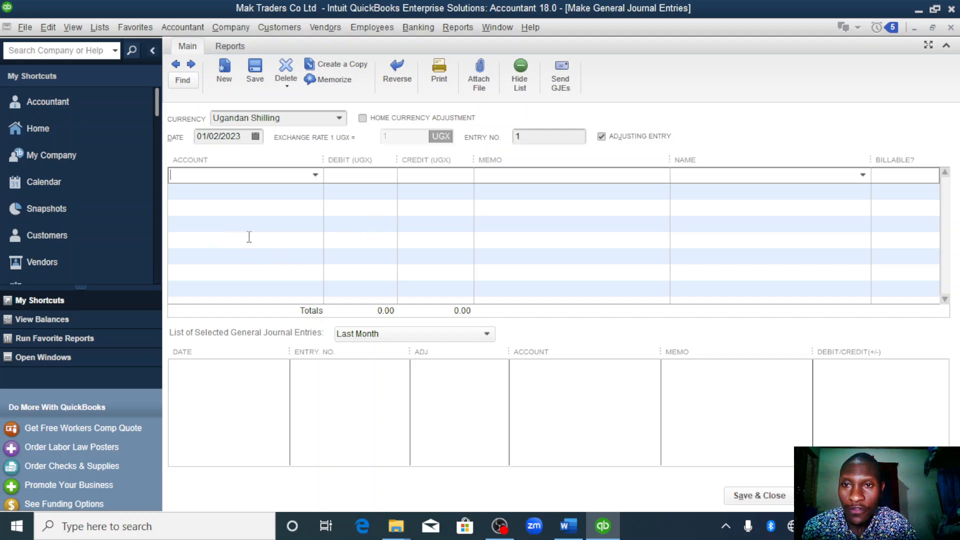
pyautogui.click(315, 175)
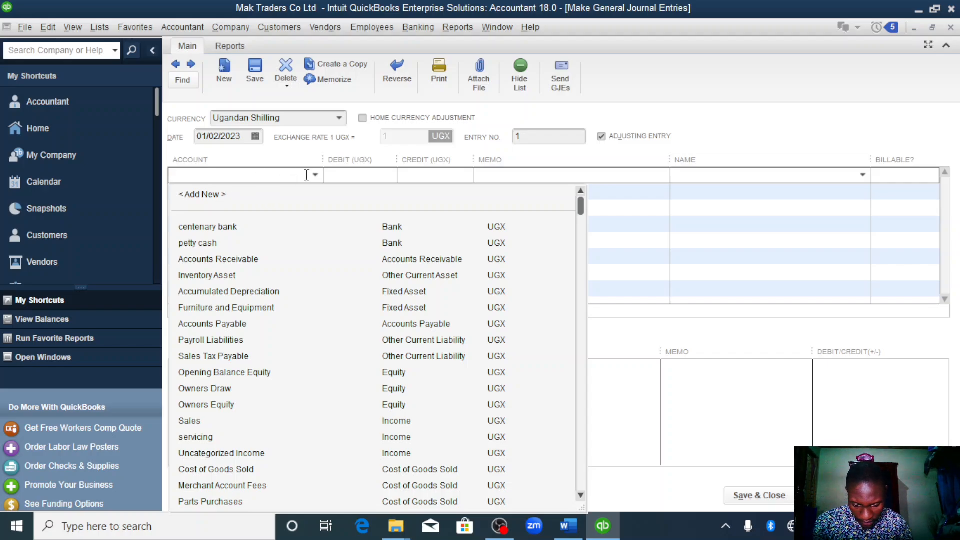
pyautogui.click(210, 226)
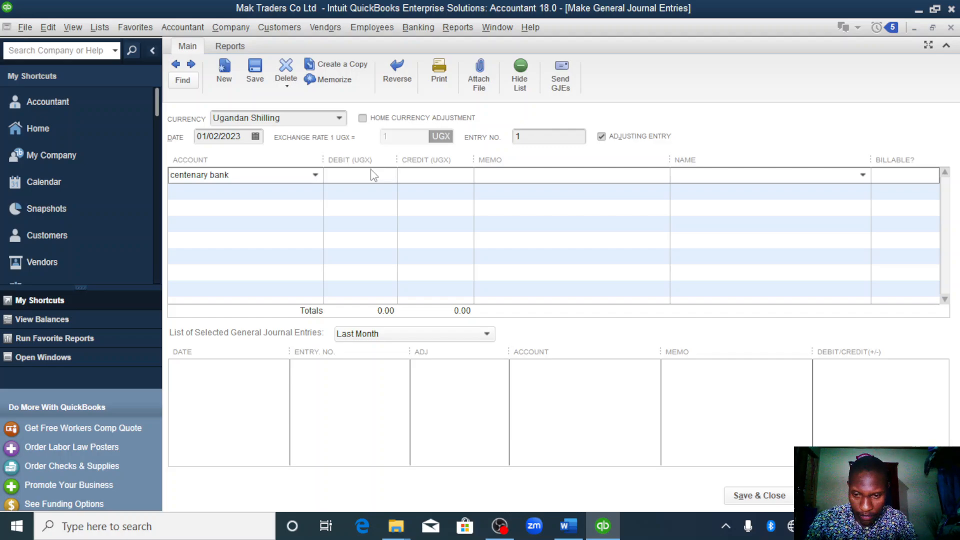
pyautogui.write('40,000,')
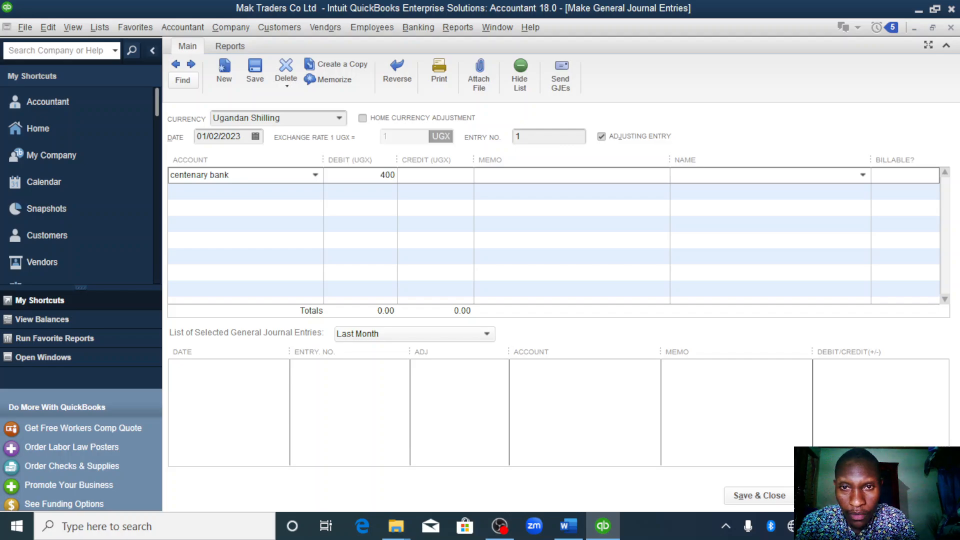
pyautogui.write('0000')
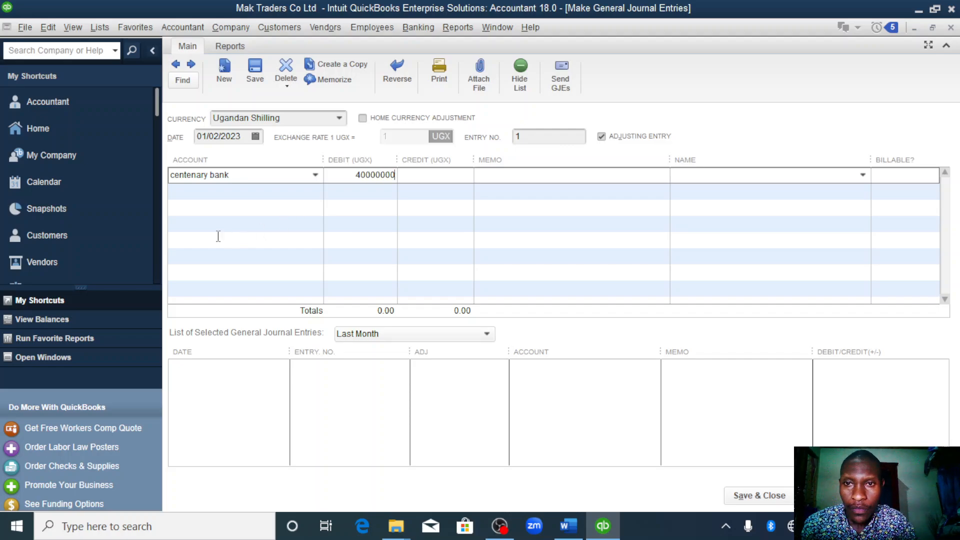
pyautogui.write('0')
# - Create an Equity account named capital and use it on the journal entry's second line
pyautogui.click(285, 194)
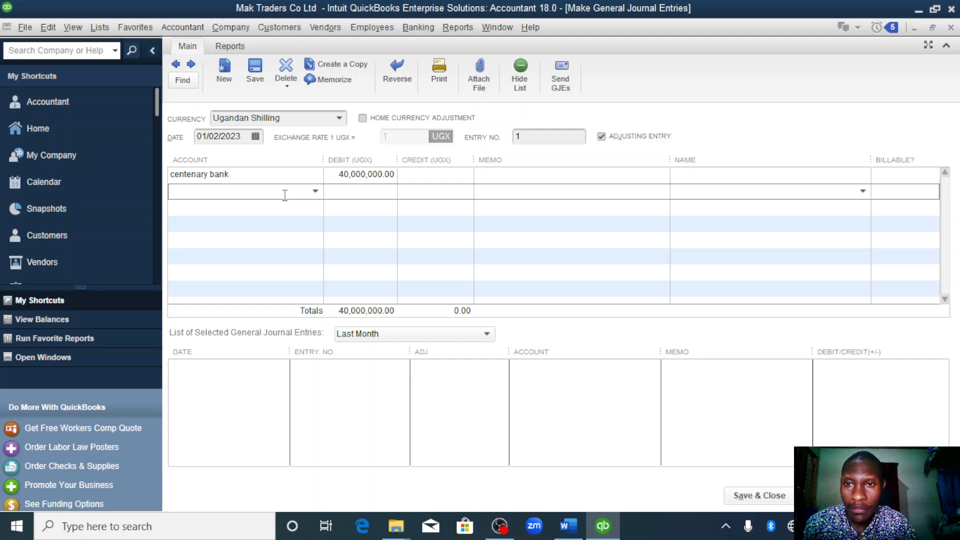
pyautogui.click(315, 192)
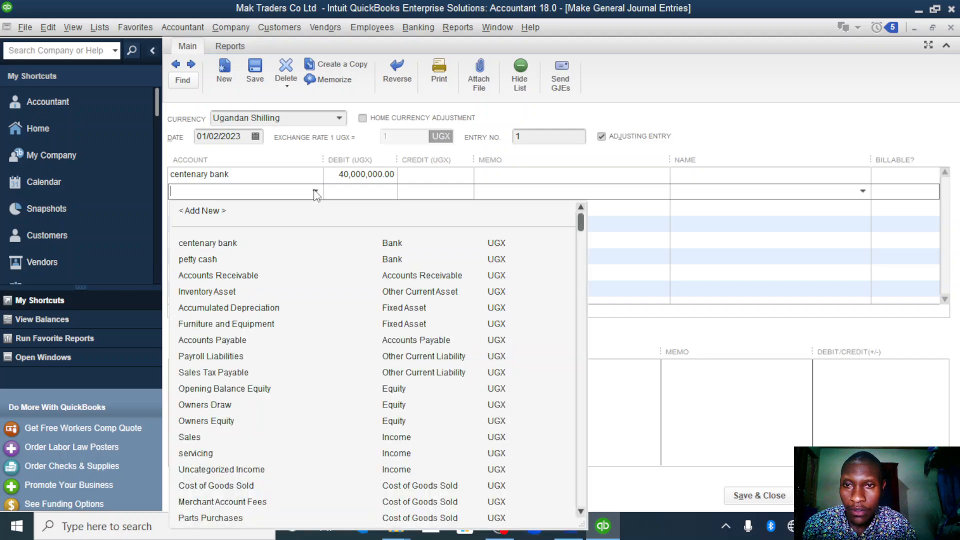
pyautogui.click(203, 211)
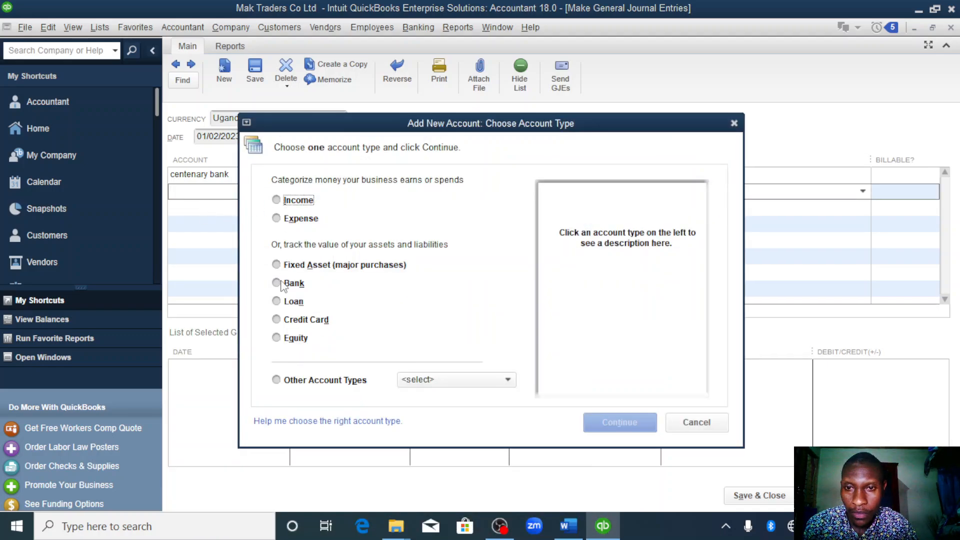
pyautogui.click(275, 339)
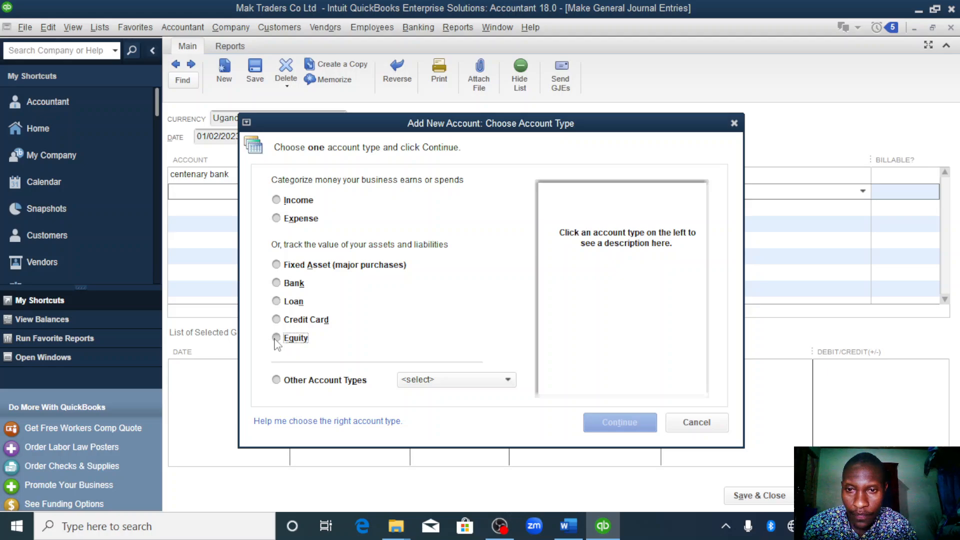
pyautogui.click(600, 423)
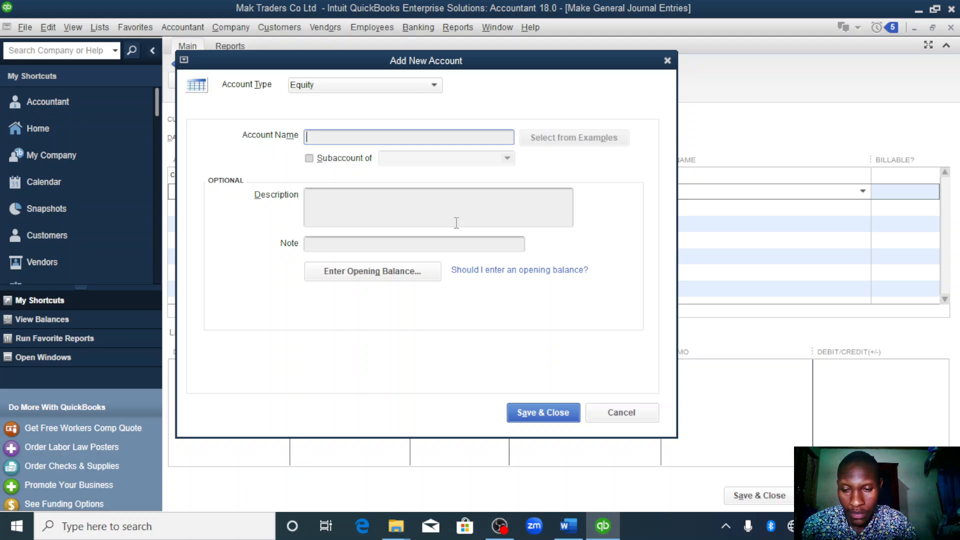
pyautogui.write('capital')
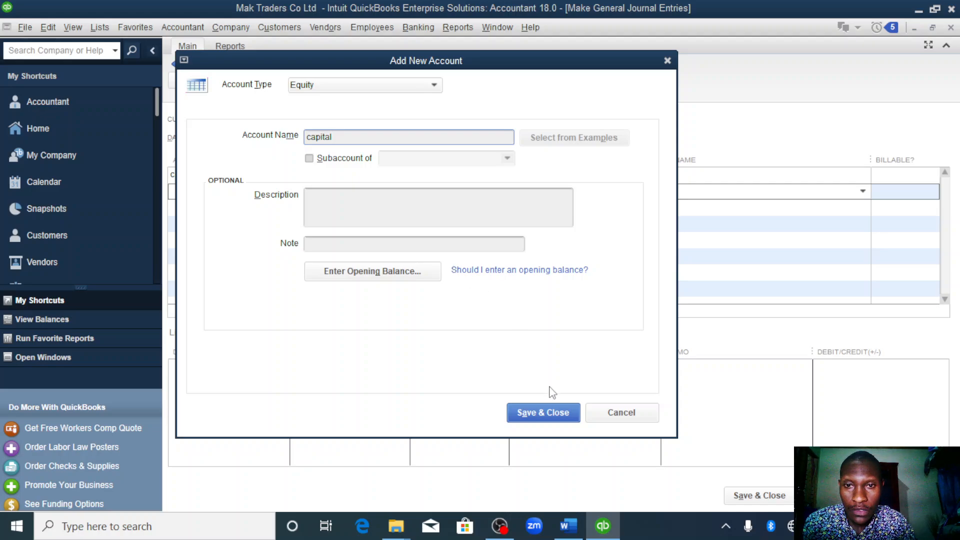
pyautogui.click(544, 414)
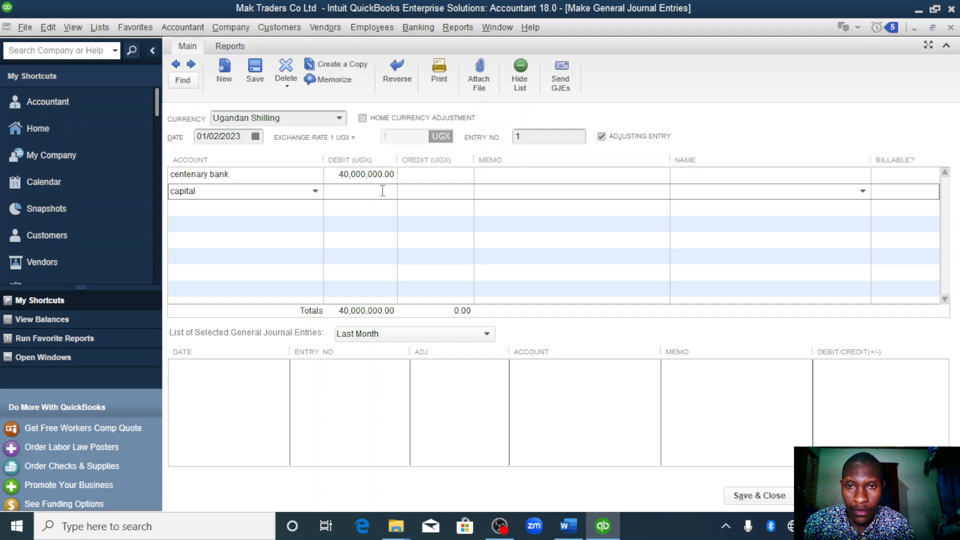
# - Credit the capital account 40,000,000 and save the entry, continuing with a new one
pyautogui.click(441, 197)
pyautogui.write('40')
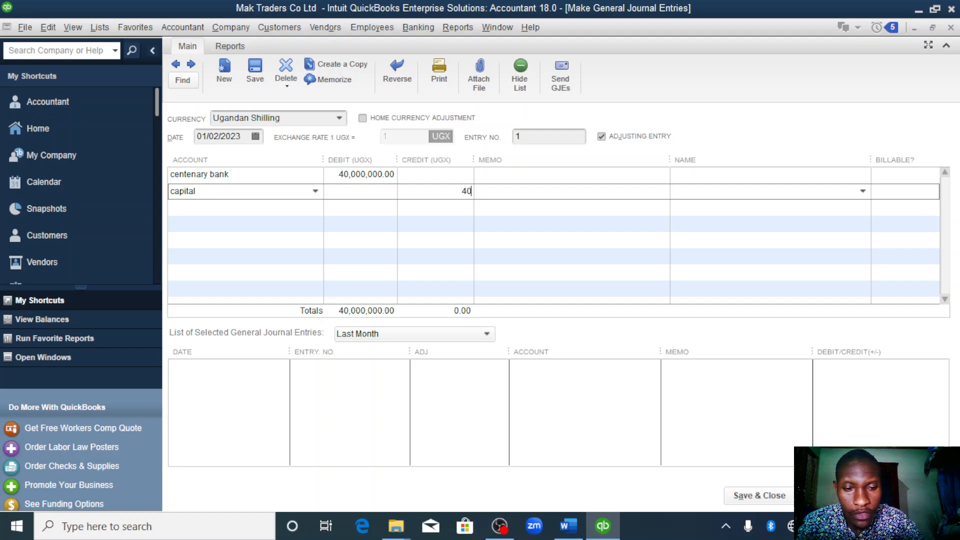
pyautogui.write('000000')
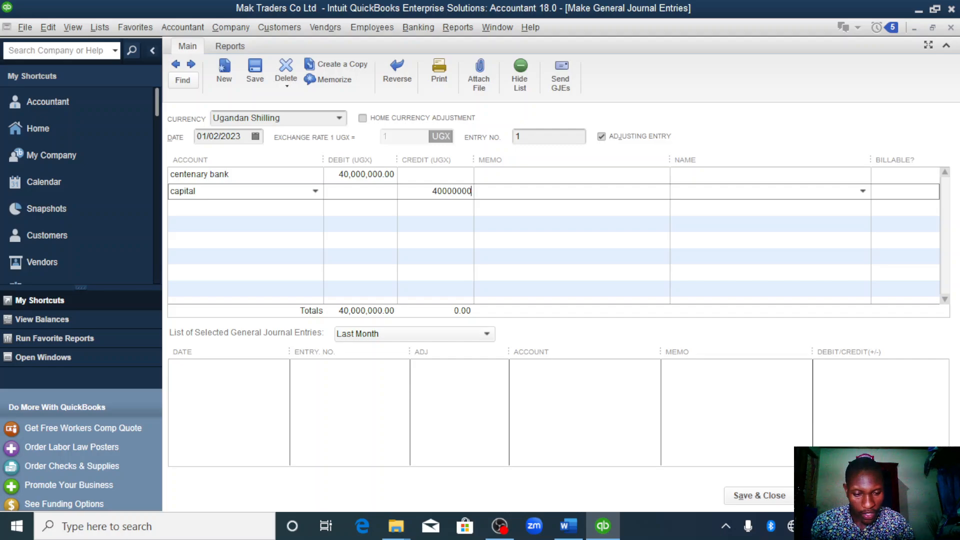
pyautogui.click(834, 496)
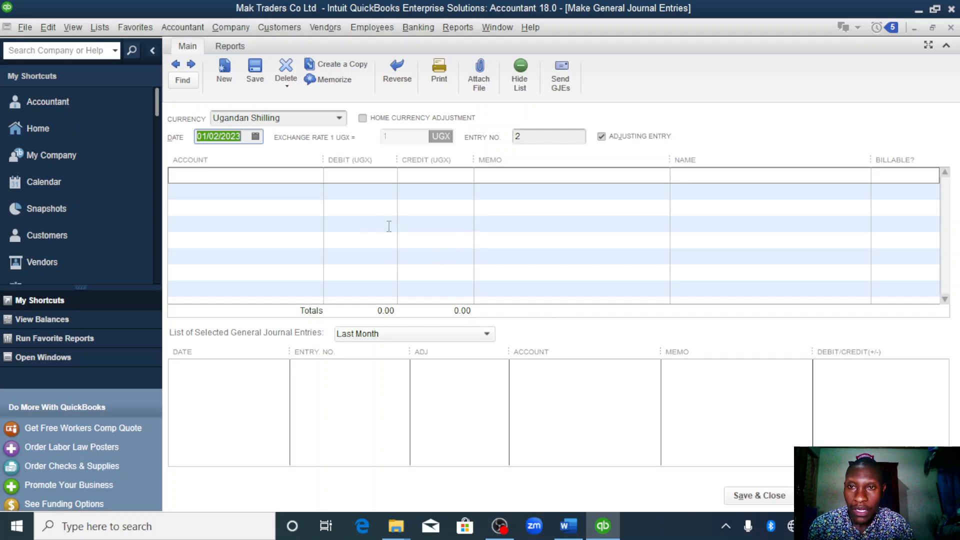
# - Set the date of the second journal entry to 01/03/2023
pyautogui.click(244, 136)
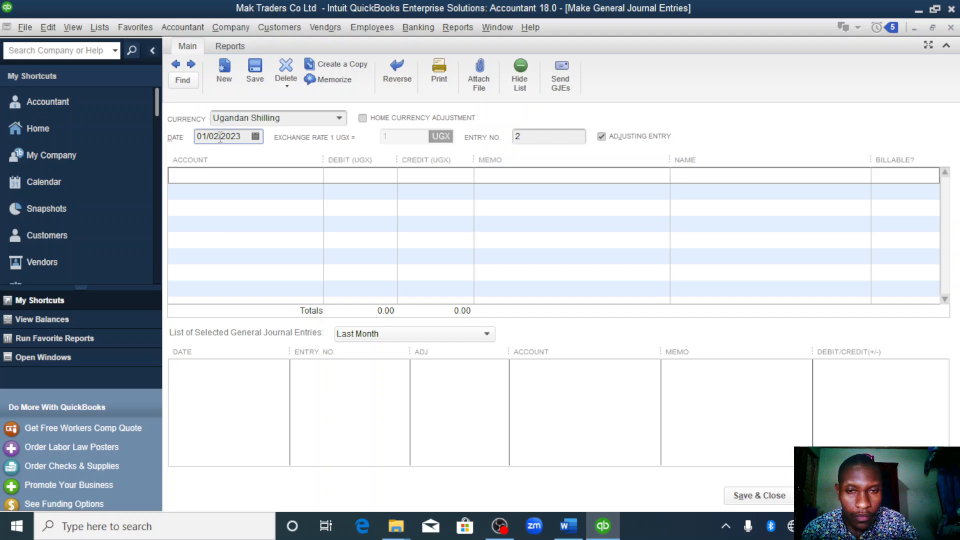
pyautogui.press('BackSpace')
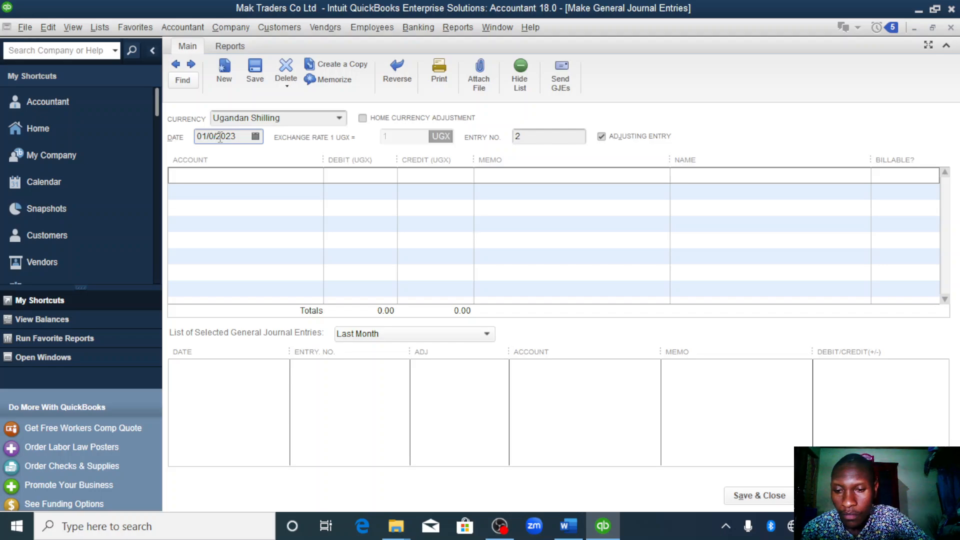
pyautogui.write('3')
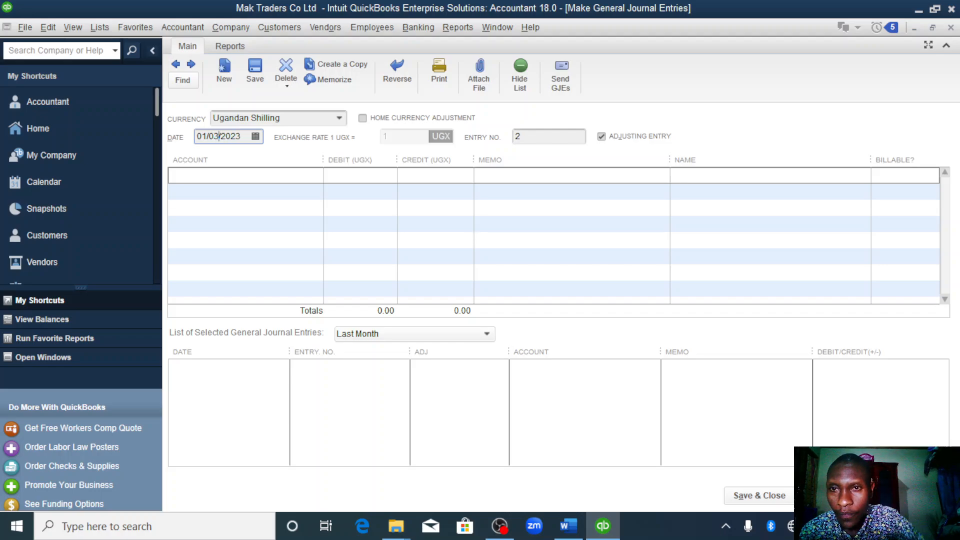
pyautogui.click(255, 137)
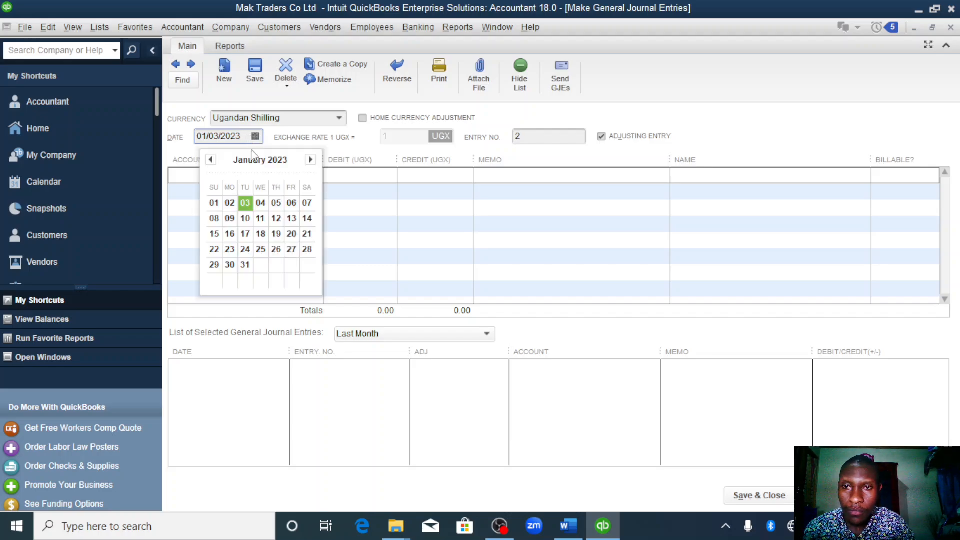
pyautogui.click(244, 204)
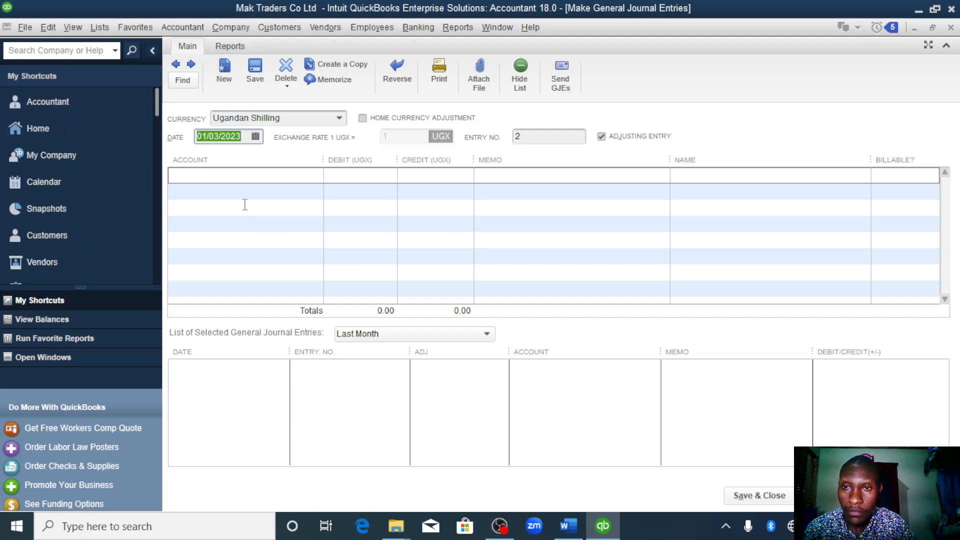
# - Debit the petty cash account 10,000,000 on the first line of the second journal entry
pyautogui.click(299, 175)
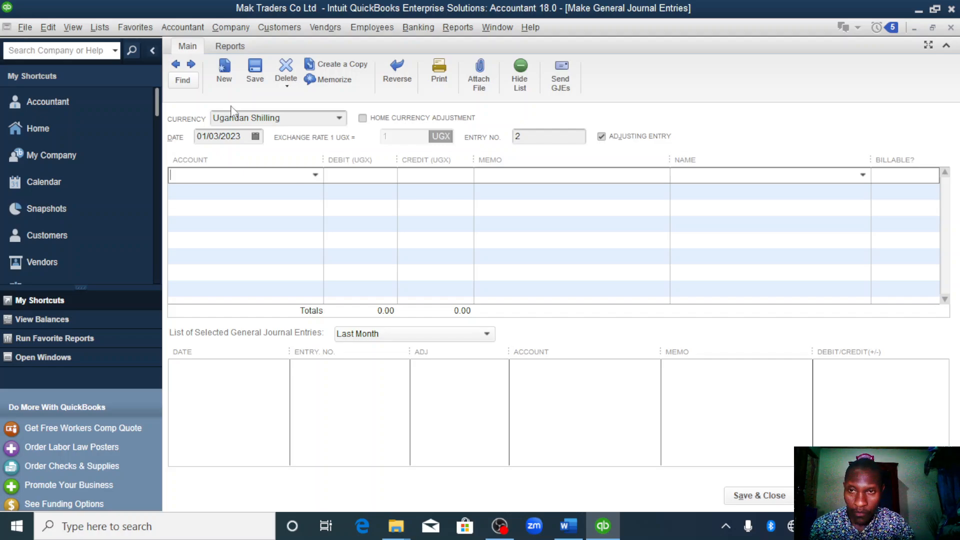
pyautogui.click(315, 175)
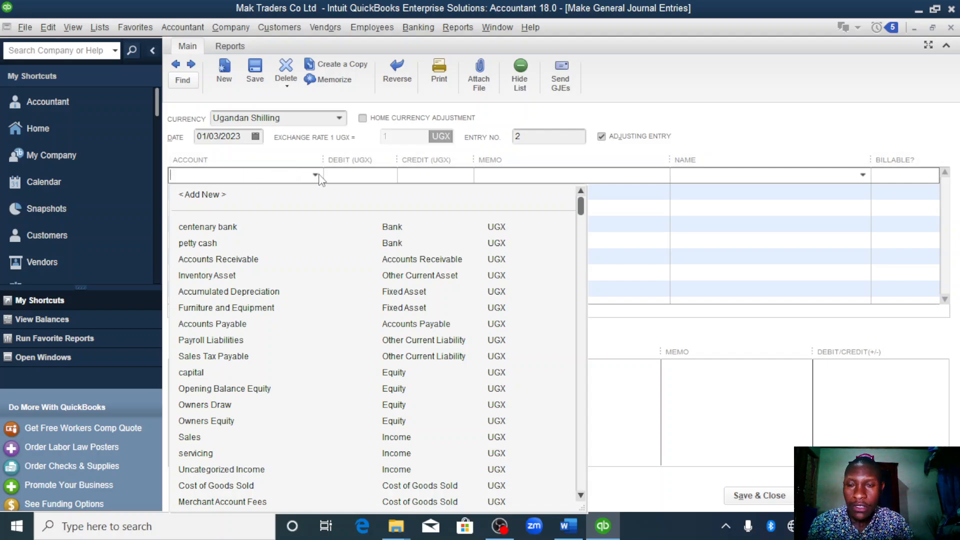
pyautogui.write('cas')
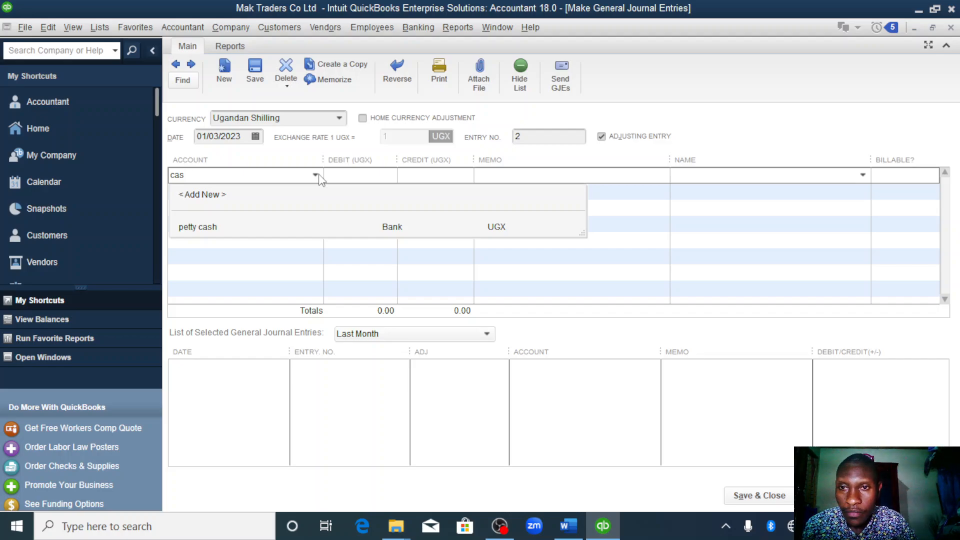
pyautogui.click(218, 223)
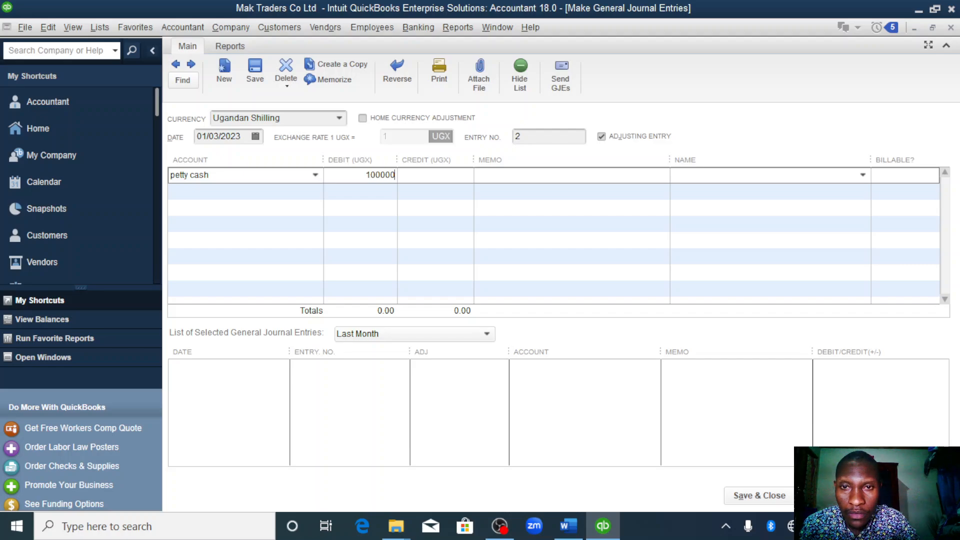
# - Credit the 10,000,000 to centenary bank on the second line and save the entry, continuing with a new one
pyautogui.click(277, 195)
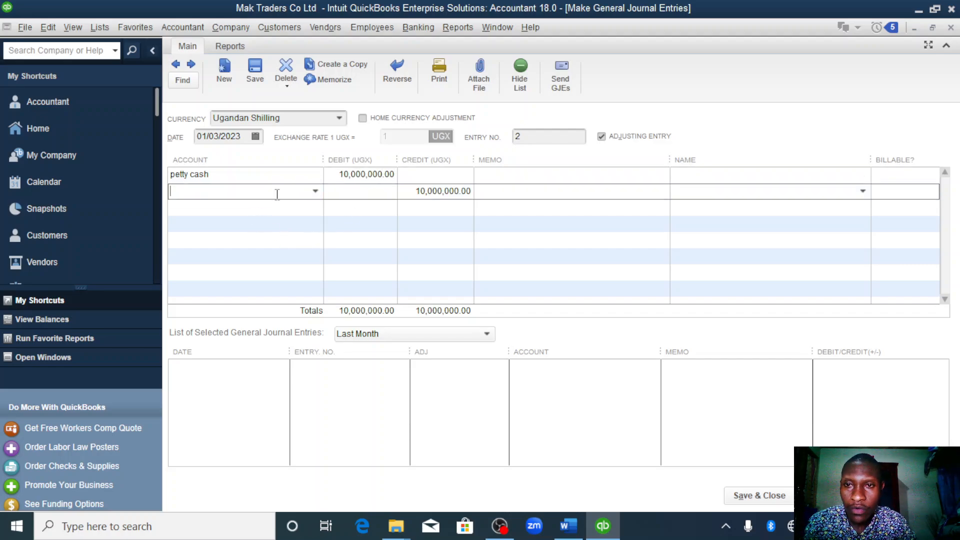
pyautogui.click(316, 191)
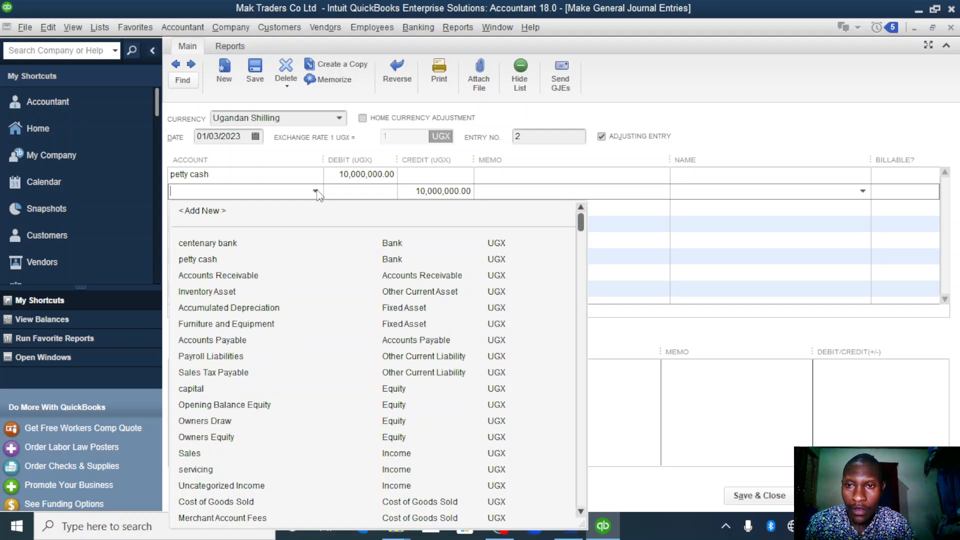
pyautogui.click(228, 244)
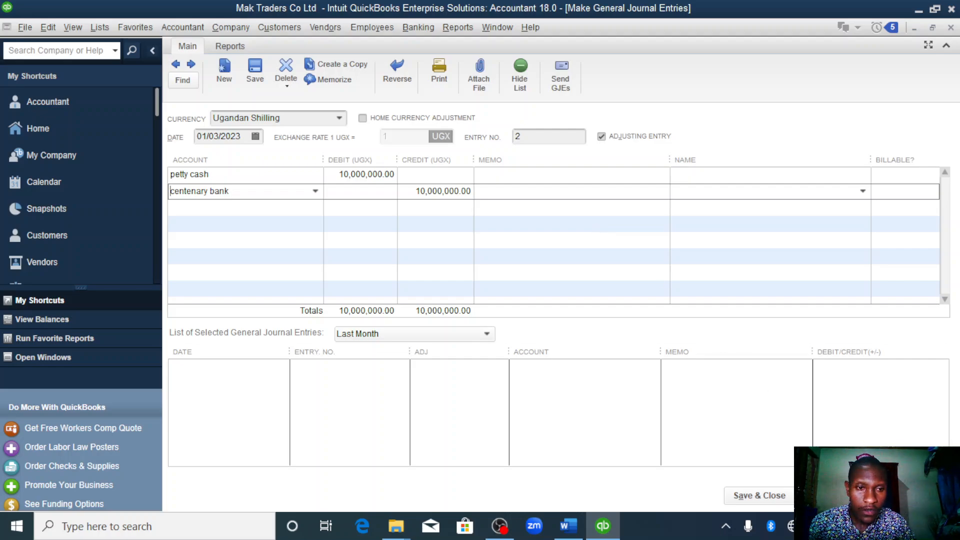
pyautogui.click(836, 496)
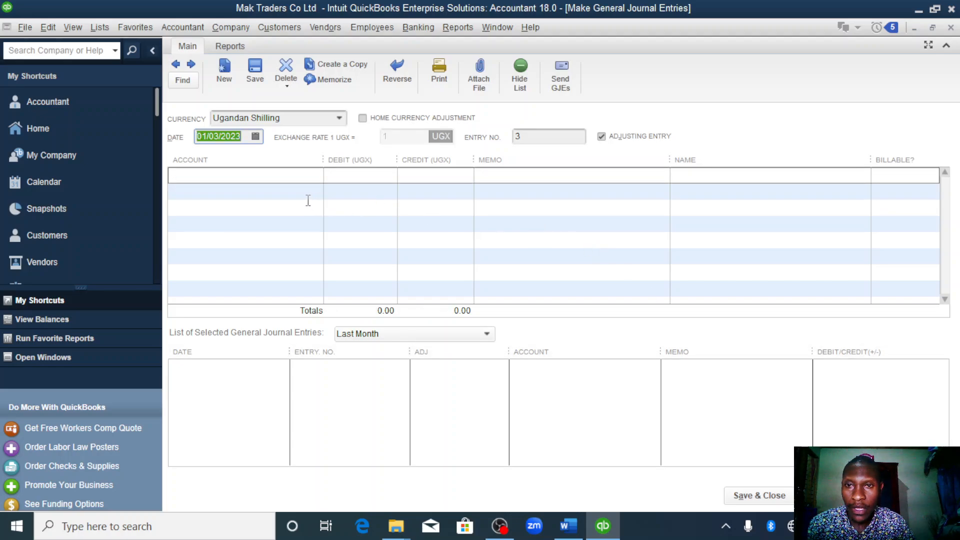
# - Debit the centenary bank account 100000000 on the first line of the third journal entry
pyautogui.click(307, 176)
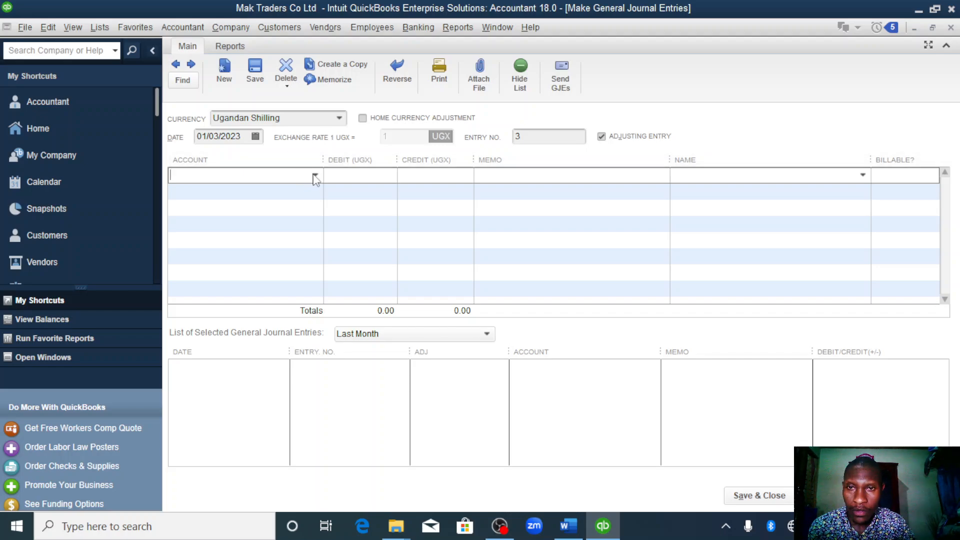
pyautogui.click(315, 175)
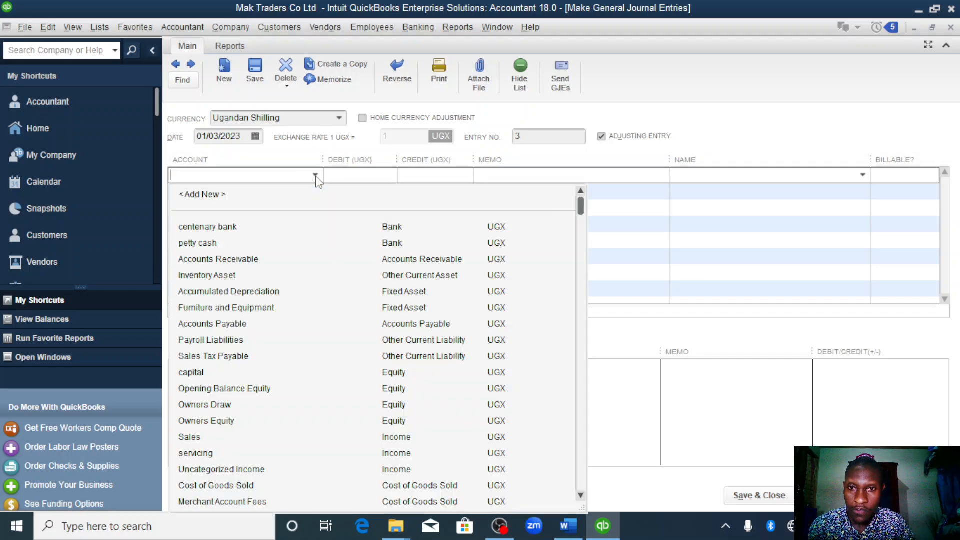
pyautogui.click(233, 229)
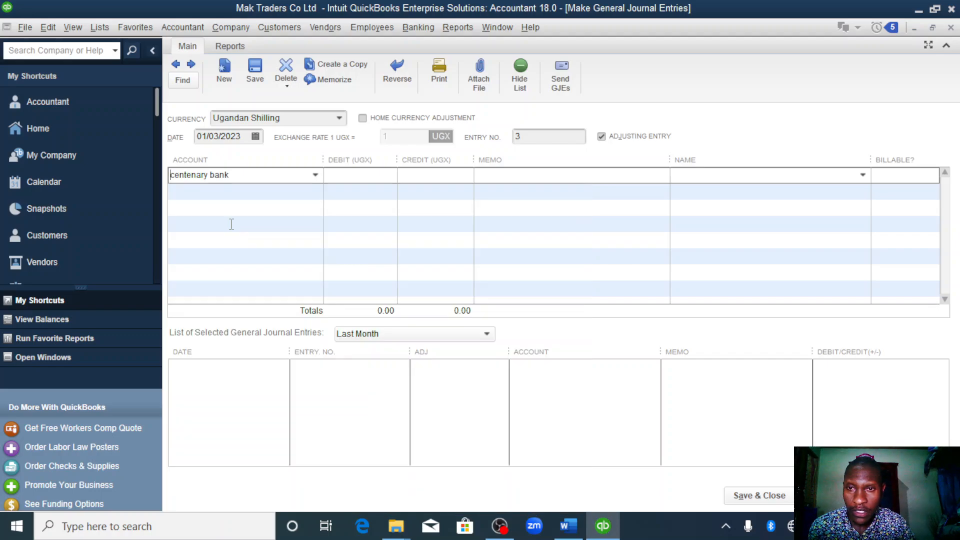
pyautogui.click(381, 174)
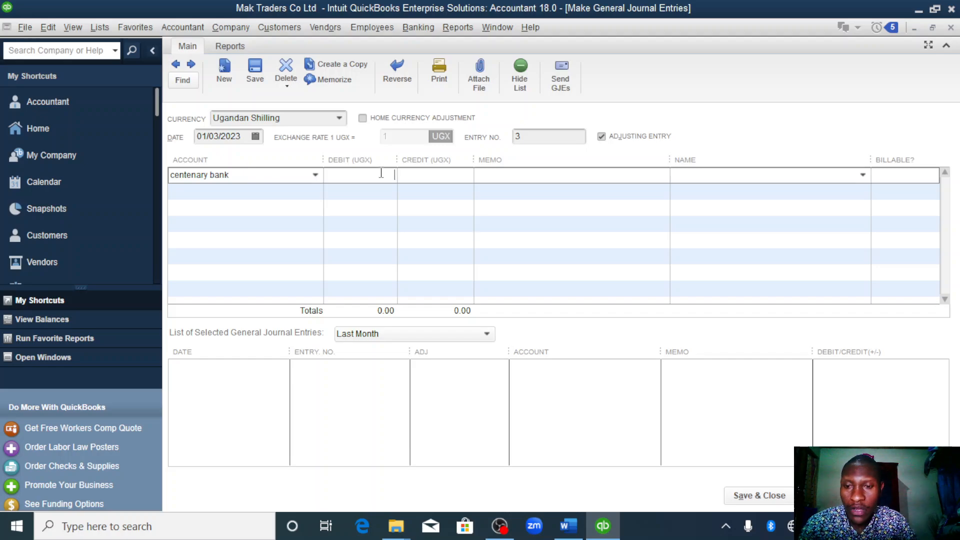
pyautogui.write('100000000')
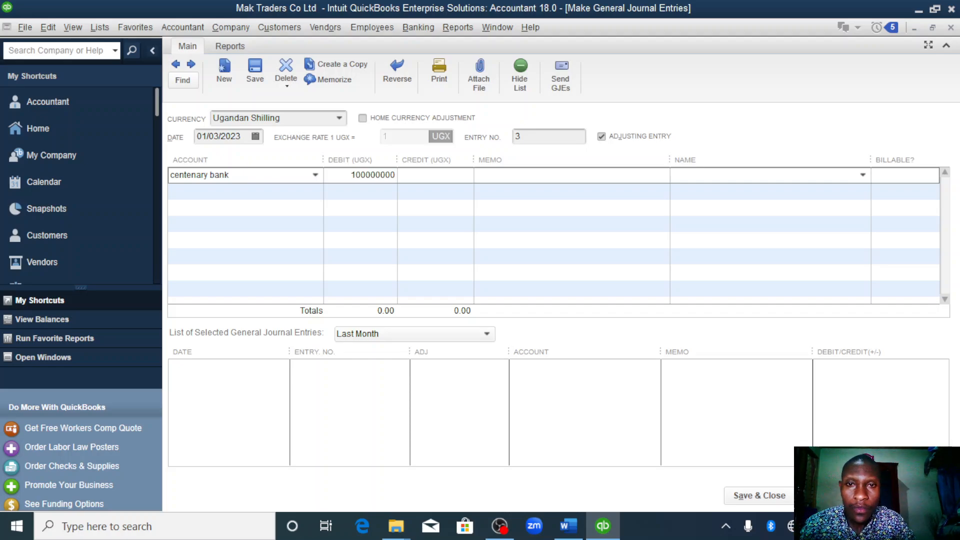
# - Credit the 100,000,000 to a new Loan-type account named loan on the second line, and save and close the third journal entry
pyautogui.click(300, 197)
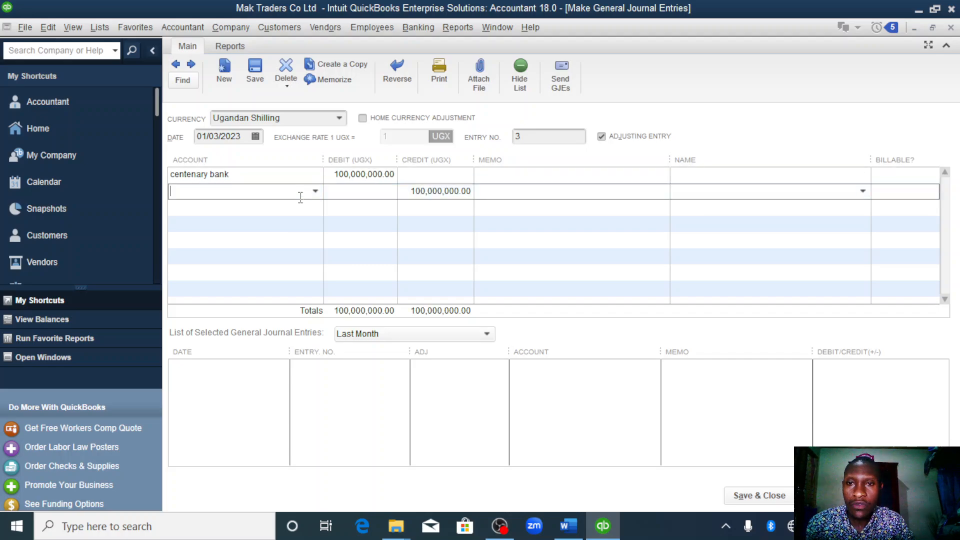
pyautogui.click(316, 192)
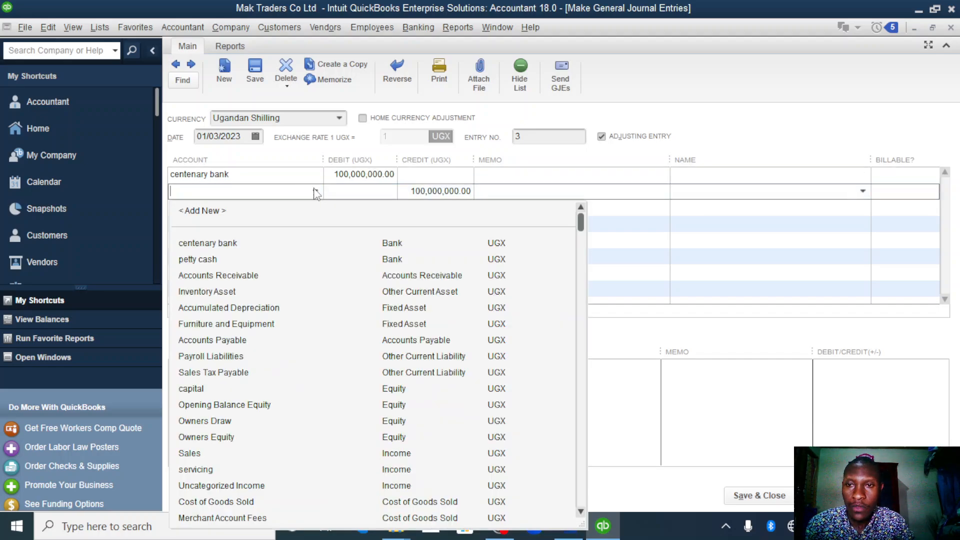
pyautogui.click(201, 211)
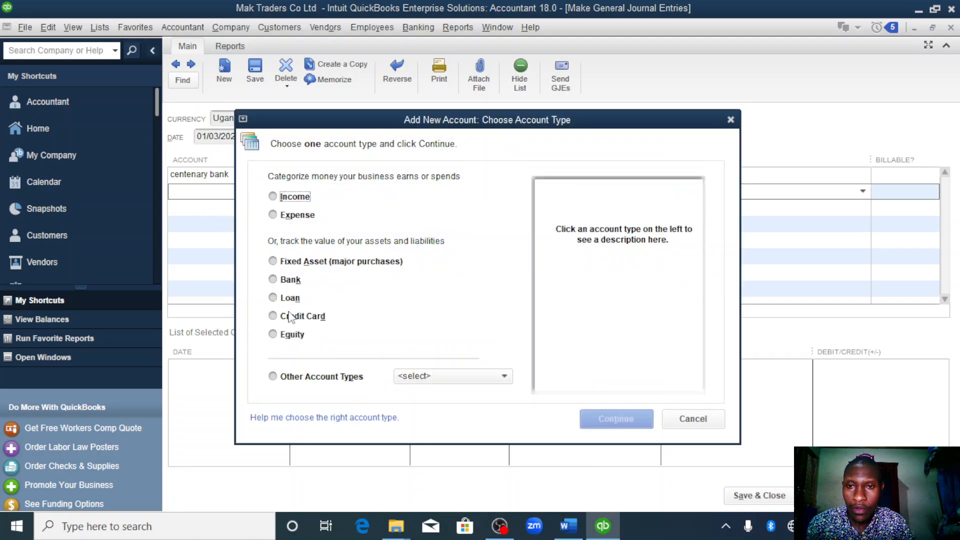
pyautogui.click(272, 298)
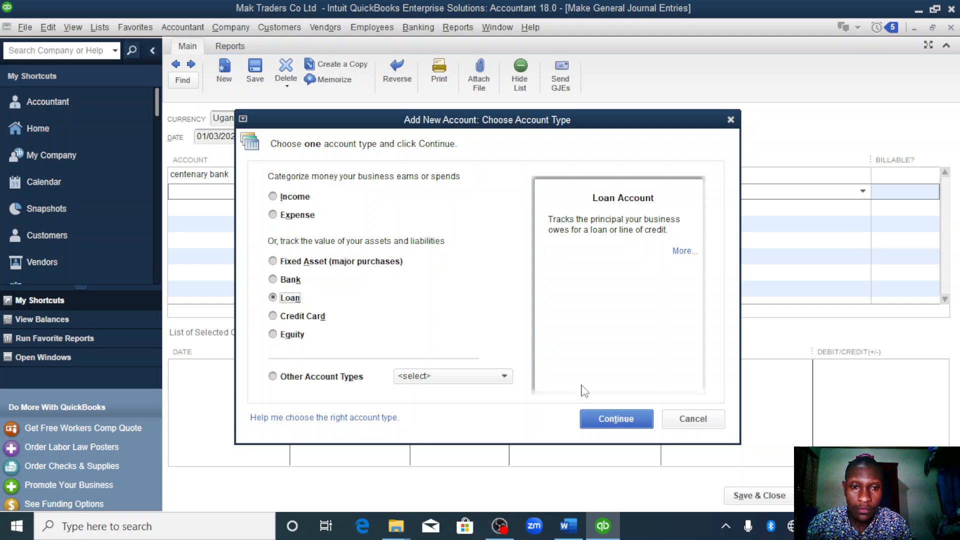
pyautogui.click(609, 426)
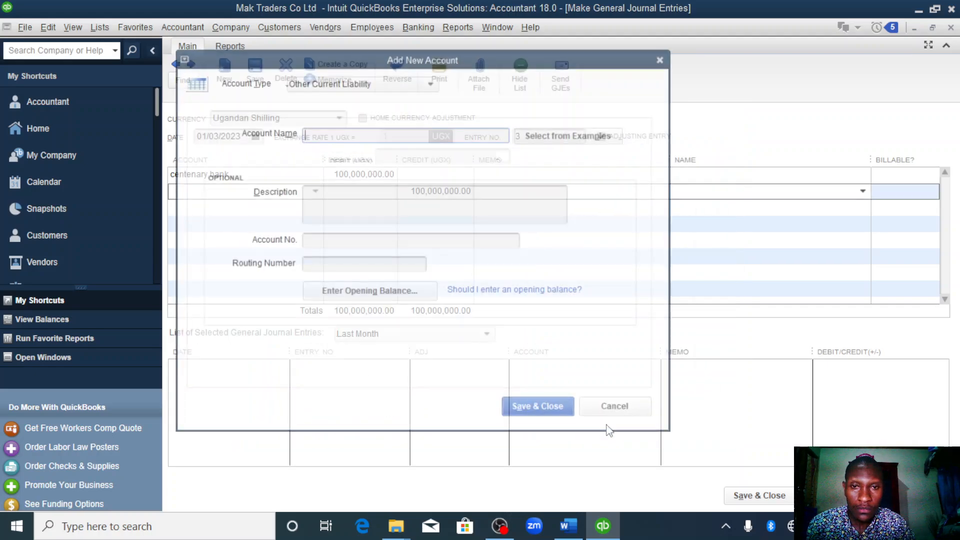
pyautogui.write('loan')
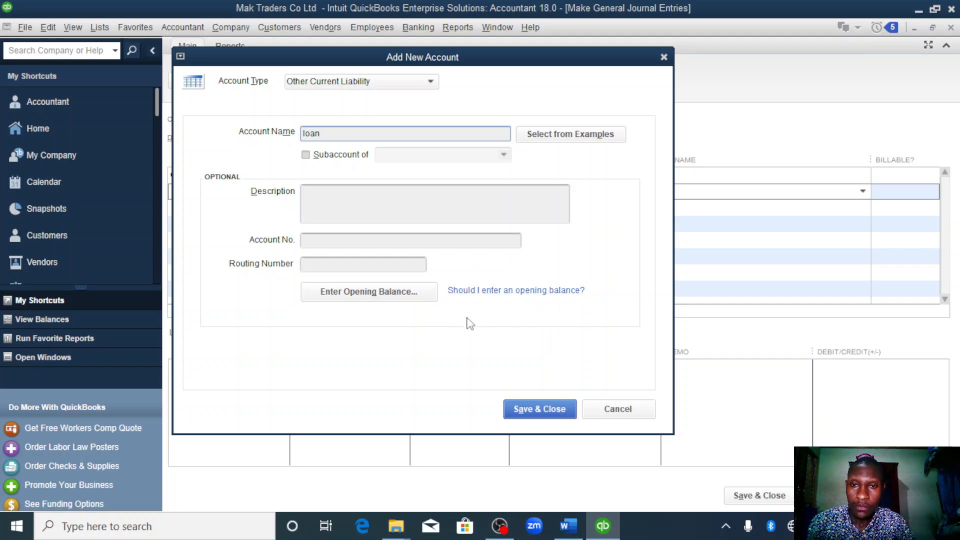
pyautogui.click(546, 408)
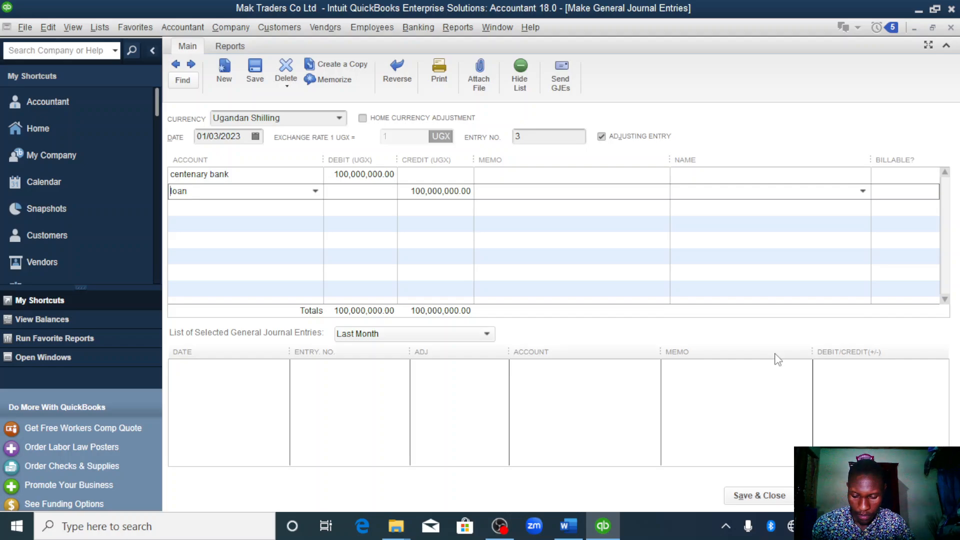
pyautogui.click(756, 496)
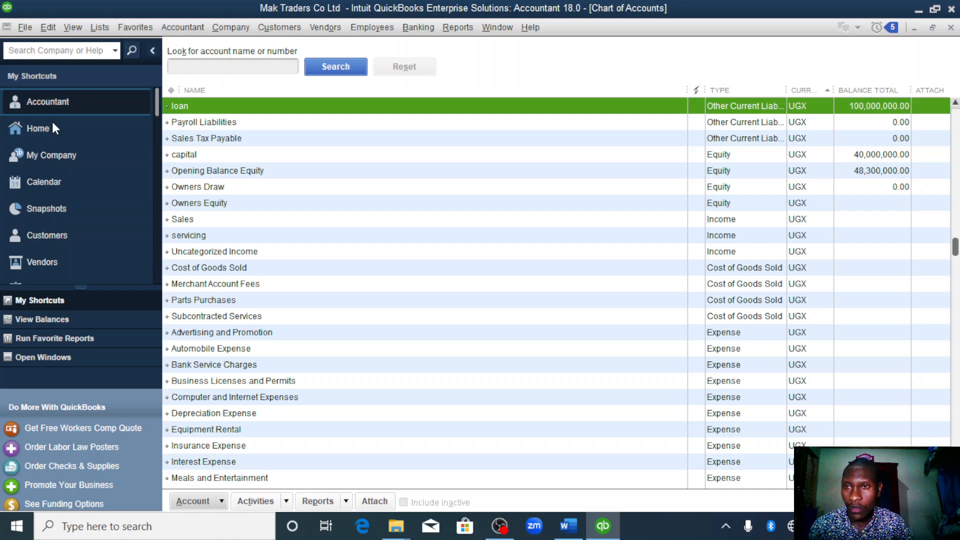
# - Check the next transaction in the Word assignment and start a QuickBooks sales receipt paid by cash, dated 01/04/2023
pyautogui.click(58, 133)
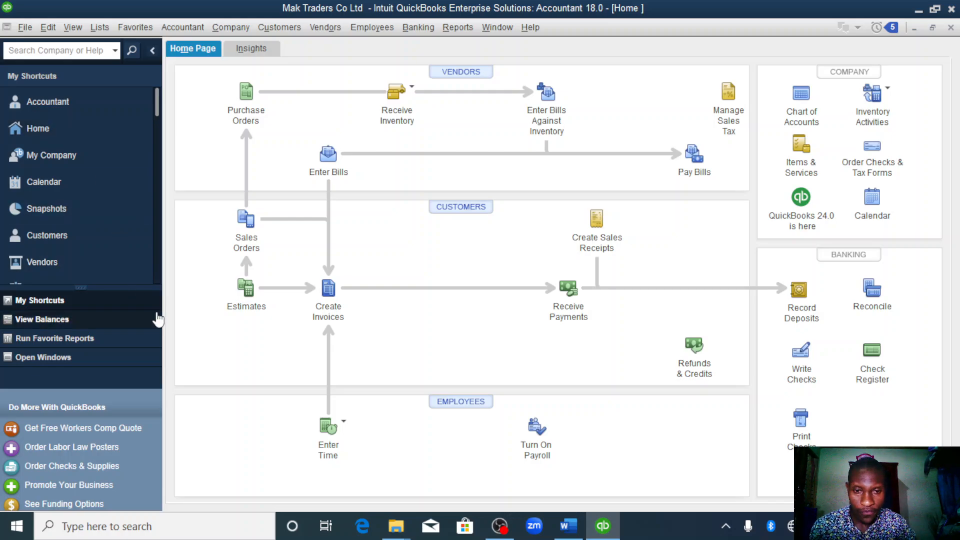
pyautogui.click(568, 530)
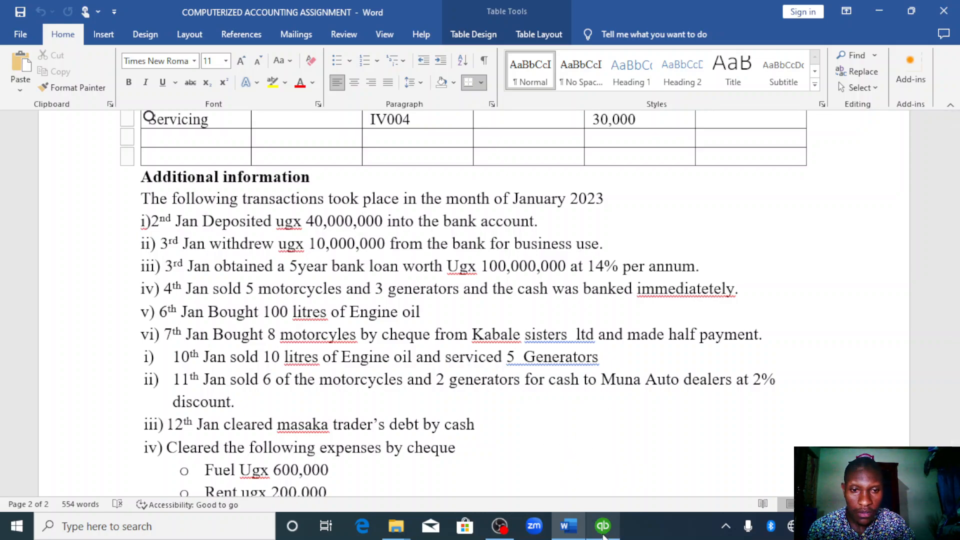
pyautogui.click(604, 530)
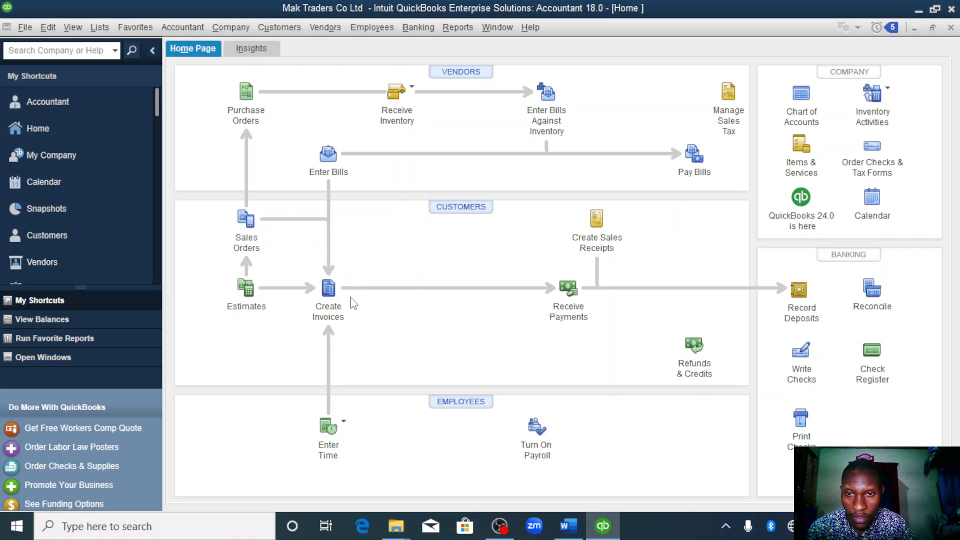
pyautogui.click(595, 226)
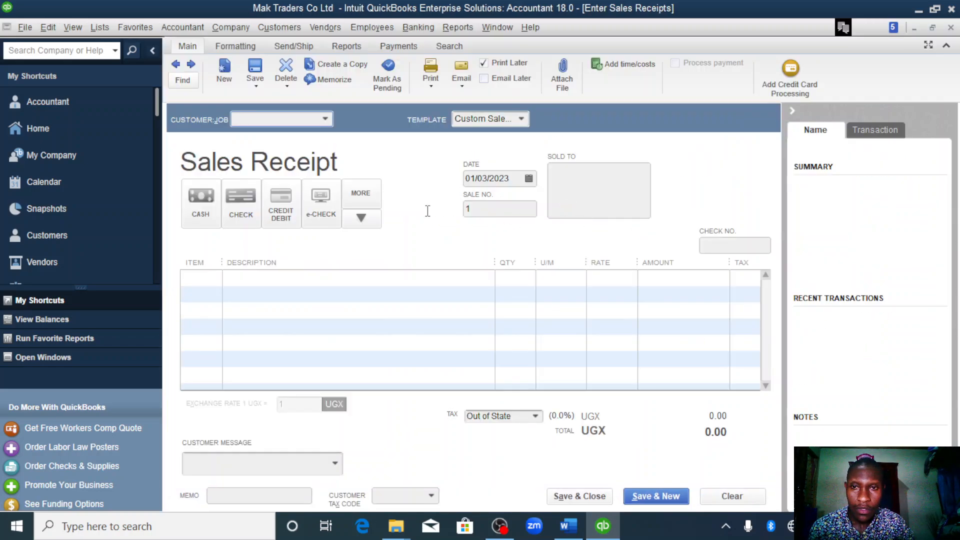
pyautogui.click(209, 201)
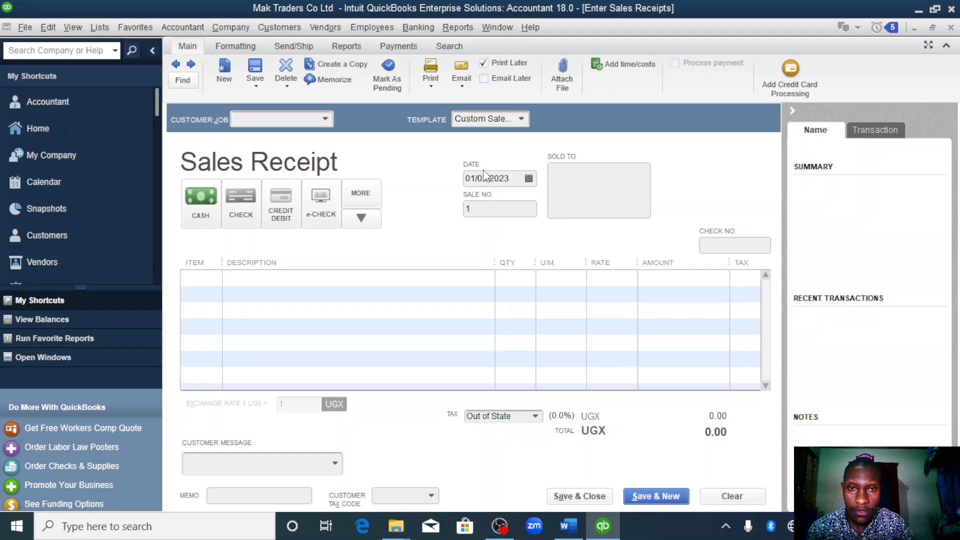
pyautogui.click(528, 178)
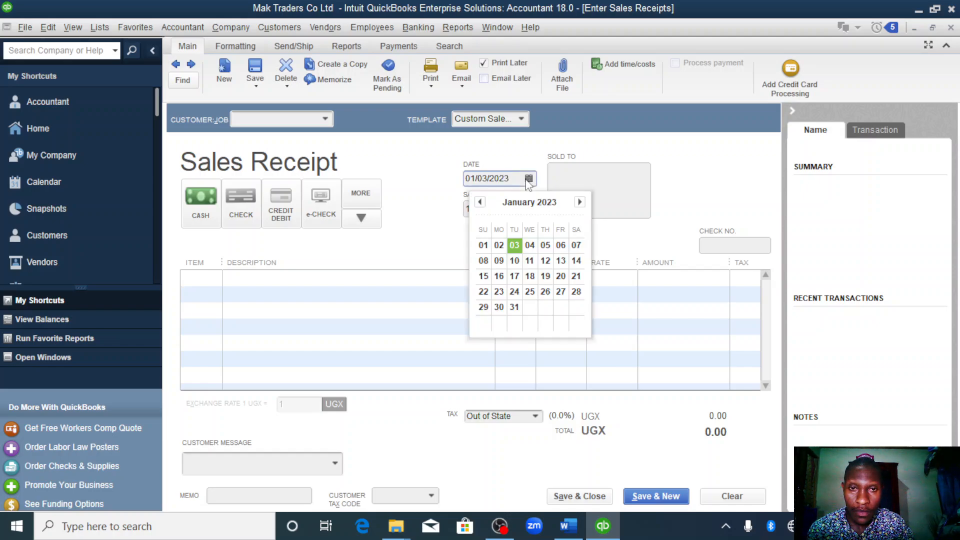
pyautogui.click(530, 245)
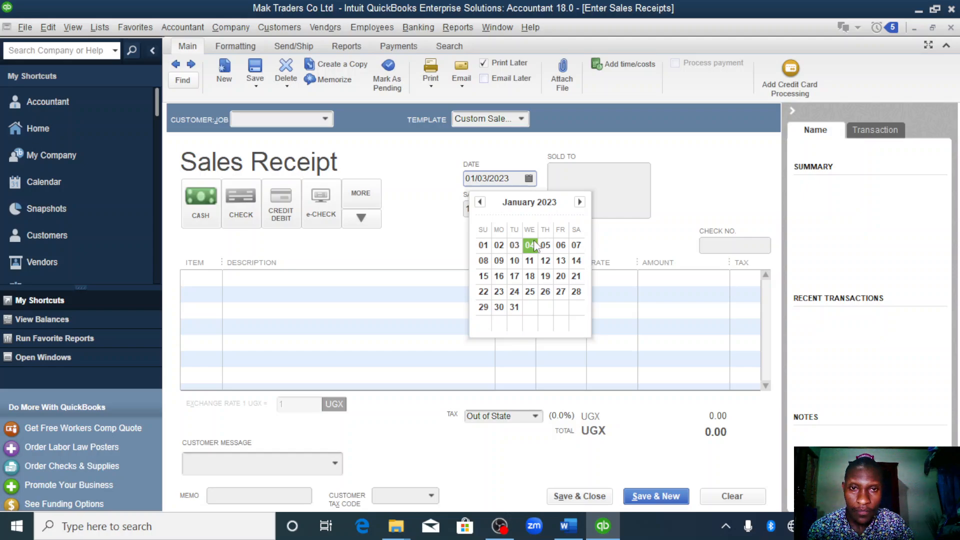
# - Add the motorcycles item to the first line of the sales receipt with a quantity of 5
pyautogui.click(269, 280)
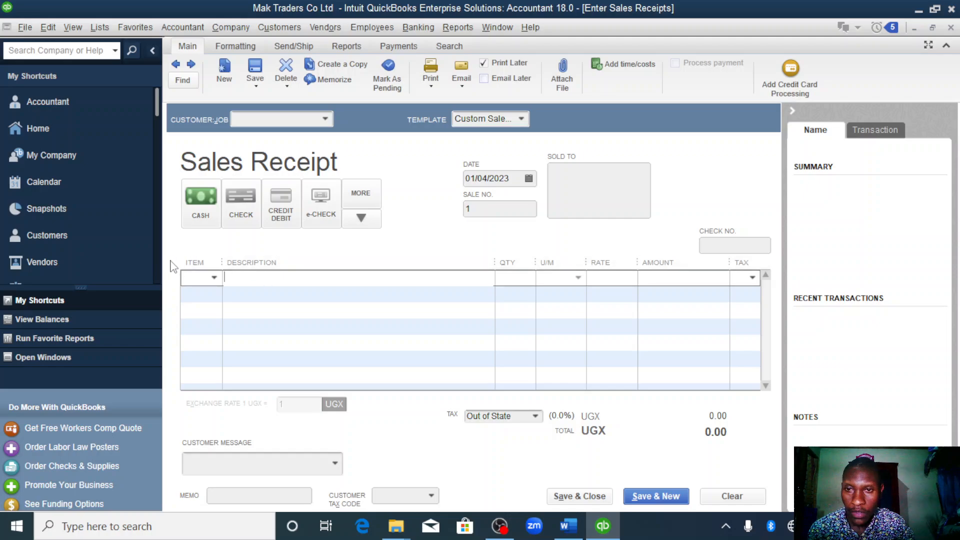
pyautogui.click(212, 278)
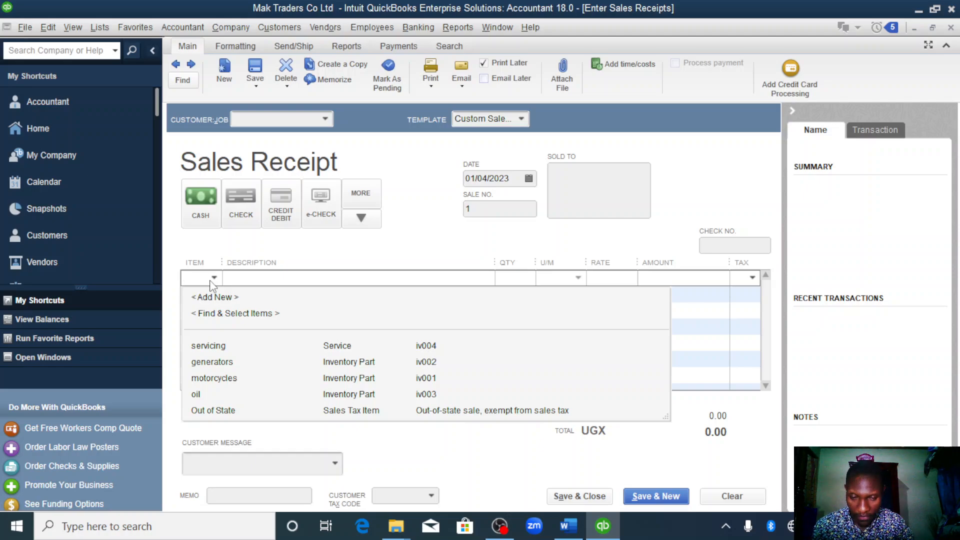
pyautogui.click(222, 384)
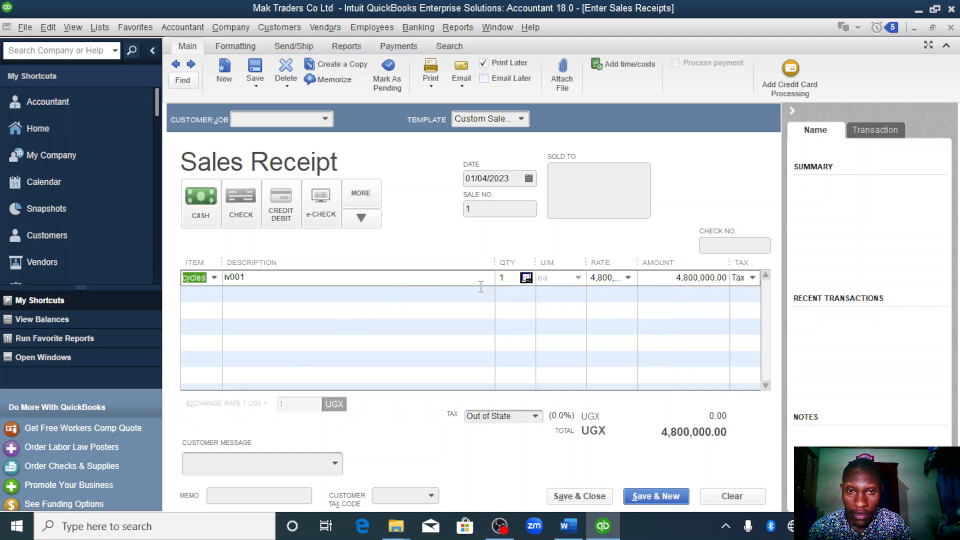
pyautogui.click(514, 274)
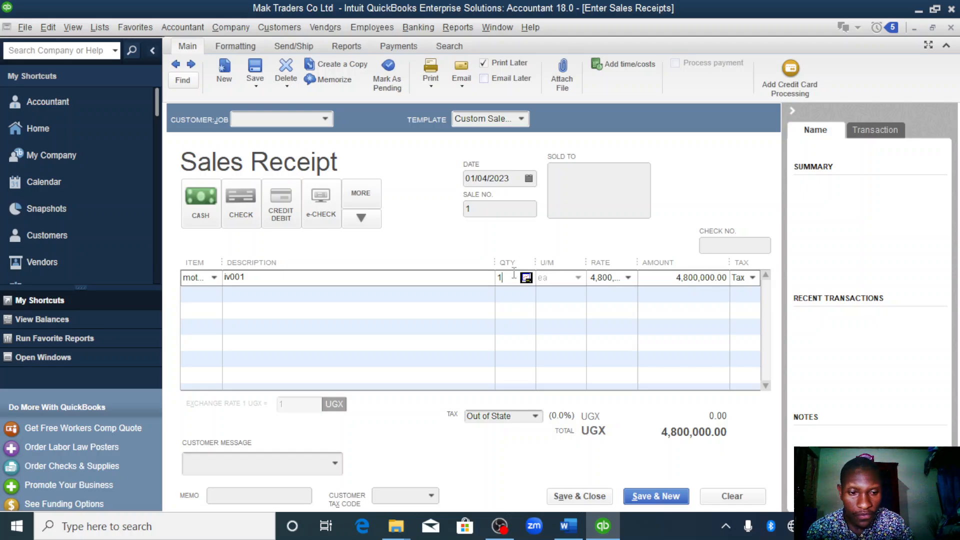
pyautogui.write('5')
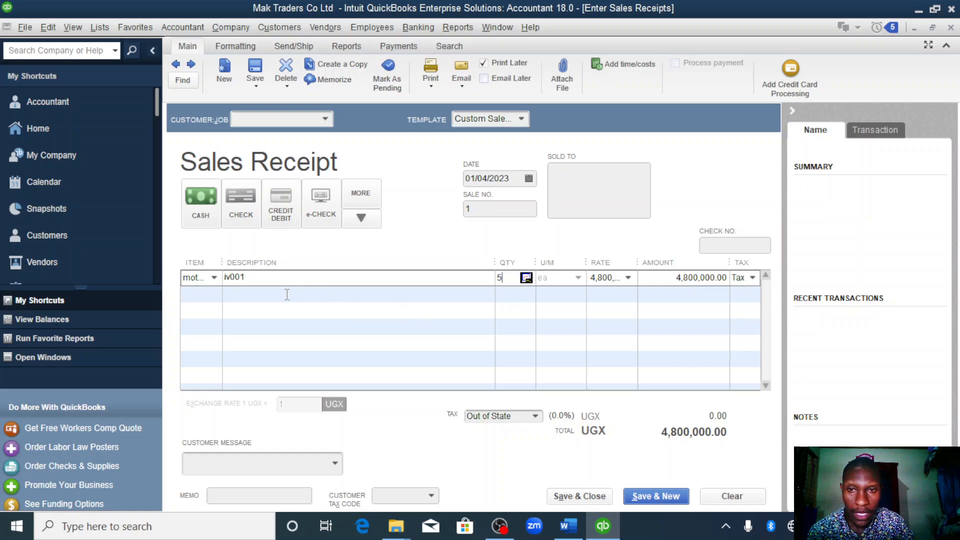
# - Add the generators item with a quantity of 3 on the second line, and save and close the sales receipt
pyautogui.click(214, 295)
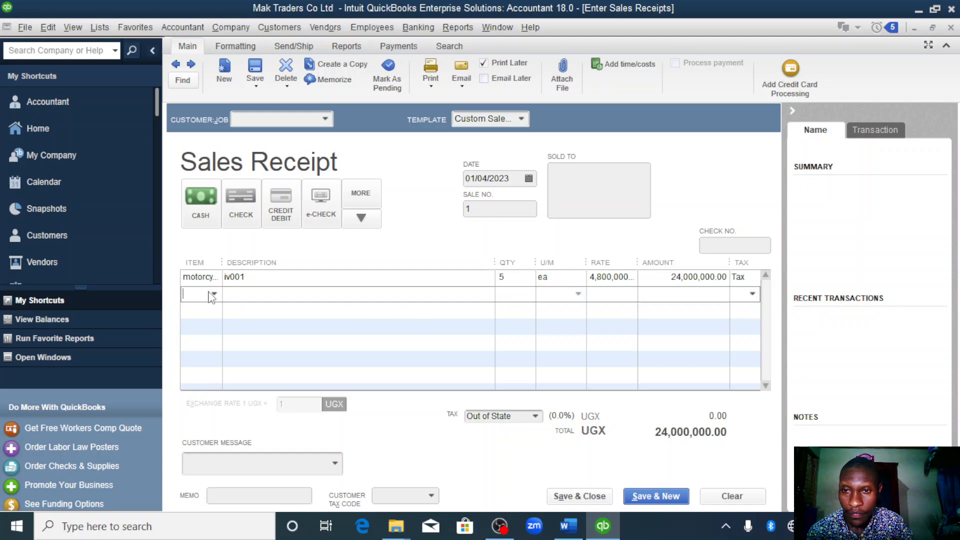
pyautogui.click(214, 295)
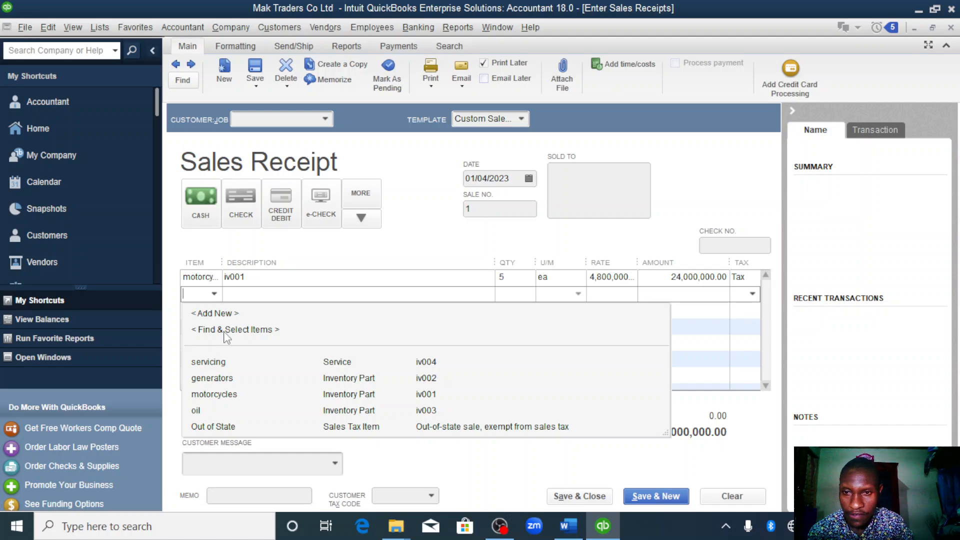
pyautogui.click(212, 379)
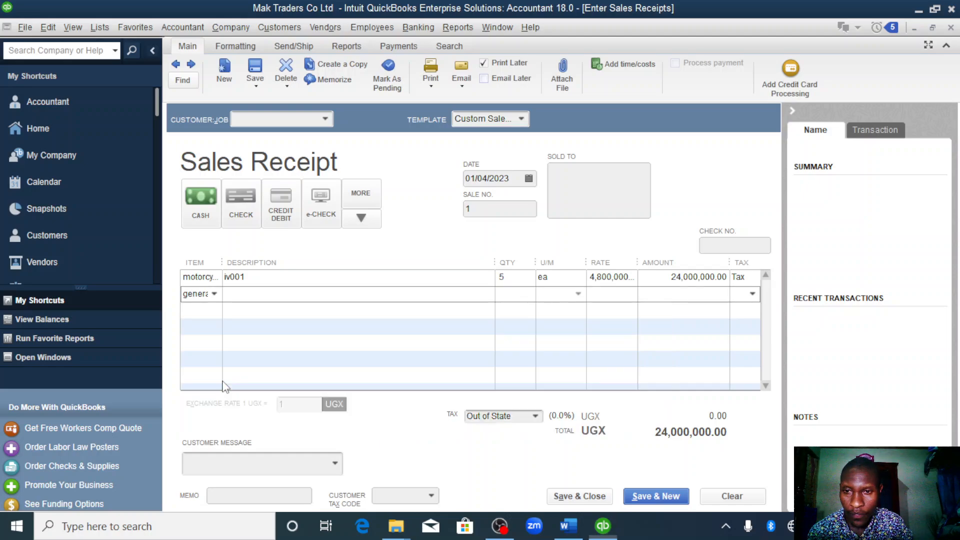
pyautogui.click(515, 293)
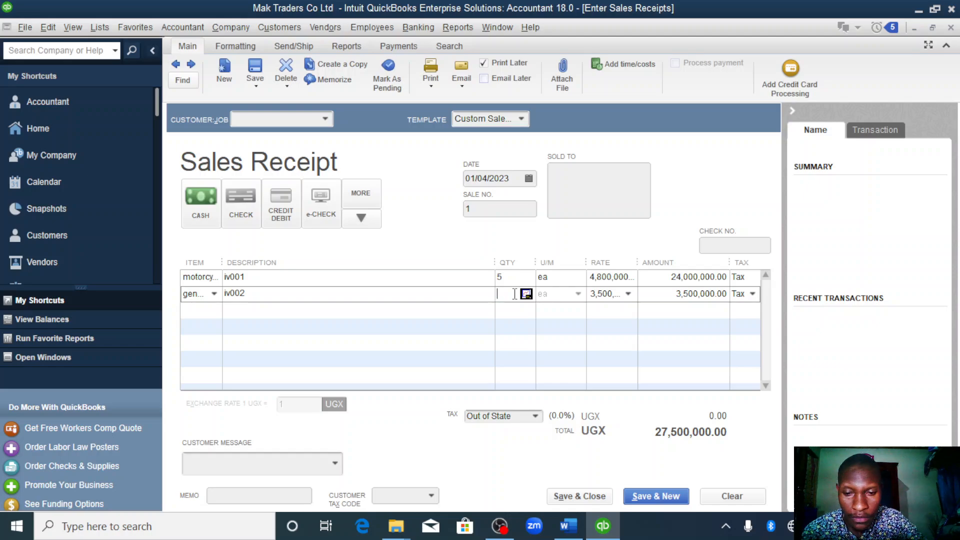
pyautogui.write('3')
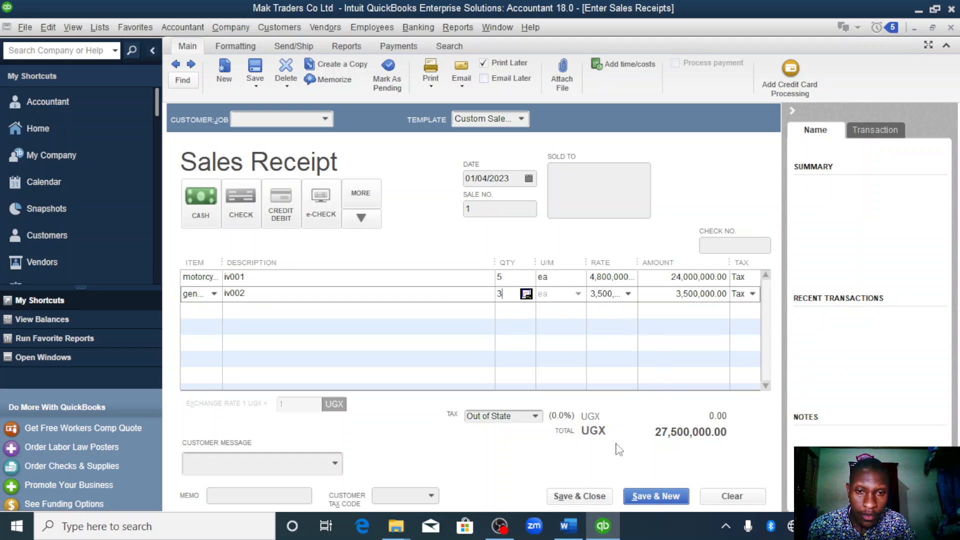
pyautogui.click(599, 498)
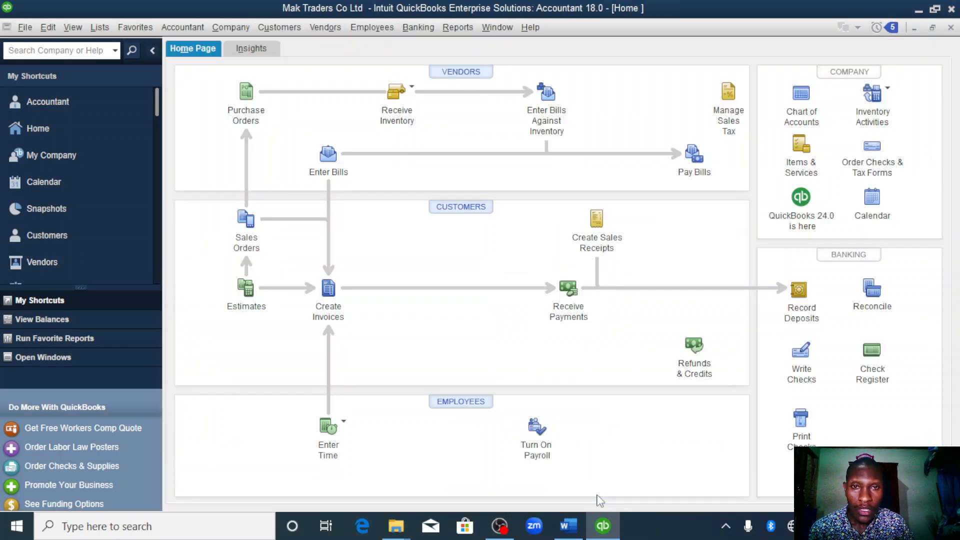
# - Record a deposit of the 01/04/2023 cash sales receipt into centenary bank, and save and close it
pyautogui.click(800, 294)
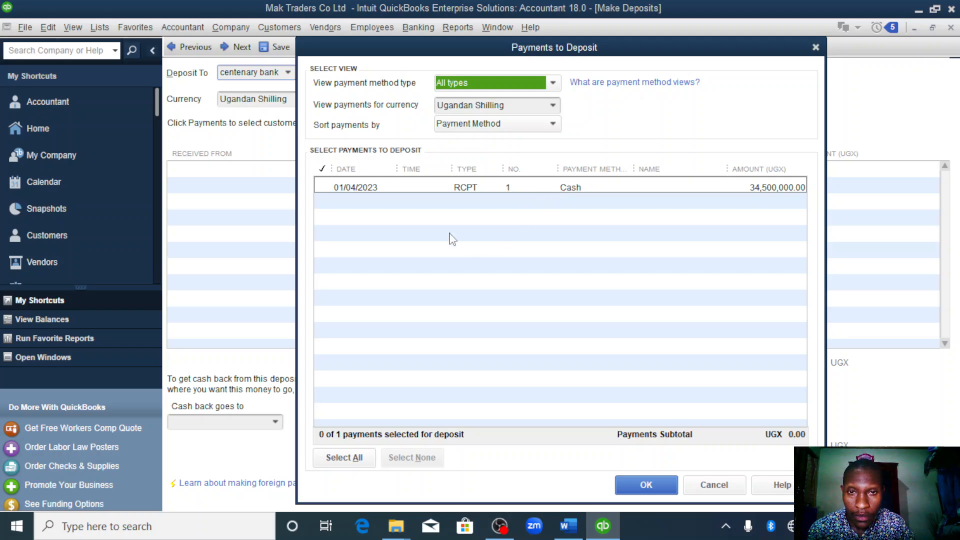
pyautogui.click(323, 187)
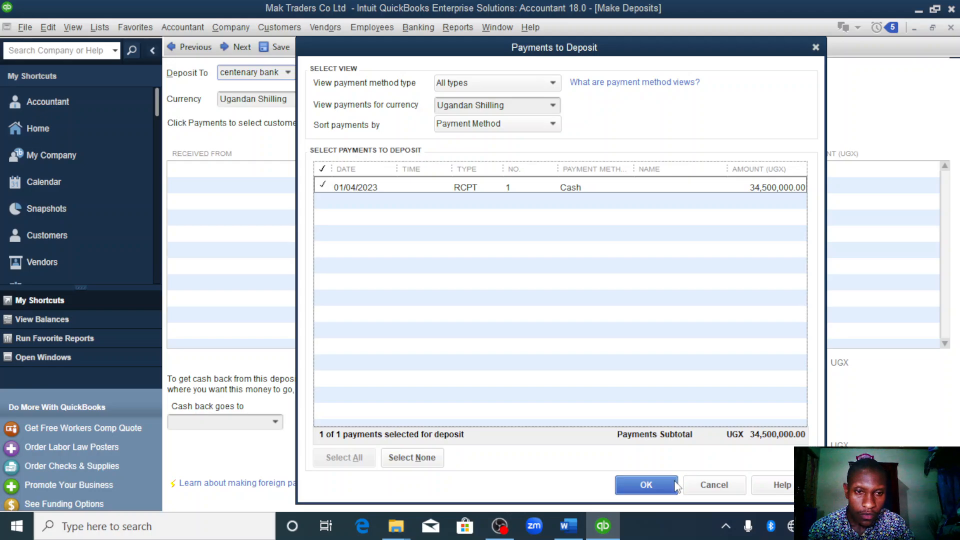
pyautogui.click(646, 485)
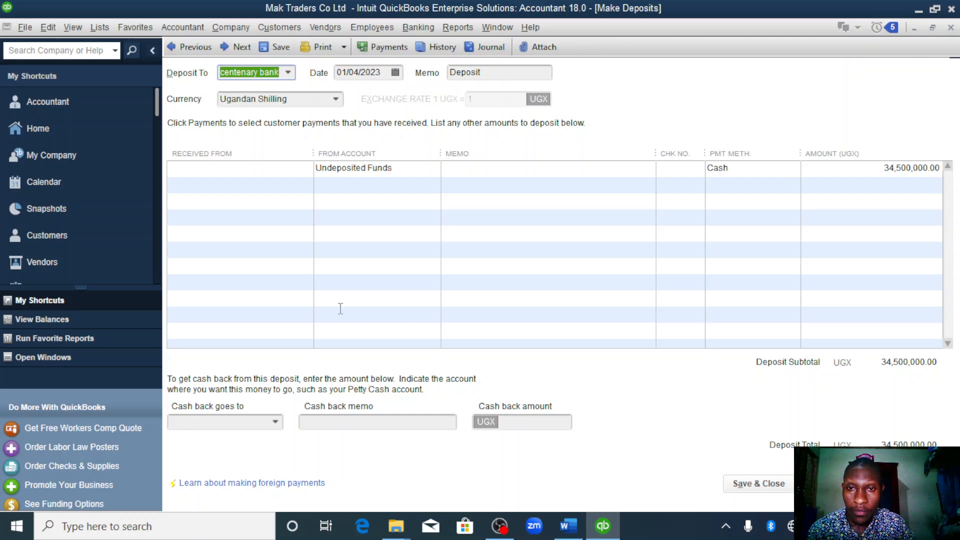
pyautogui.click(132, 480)
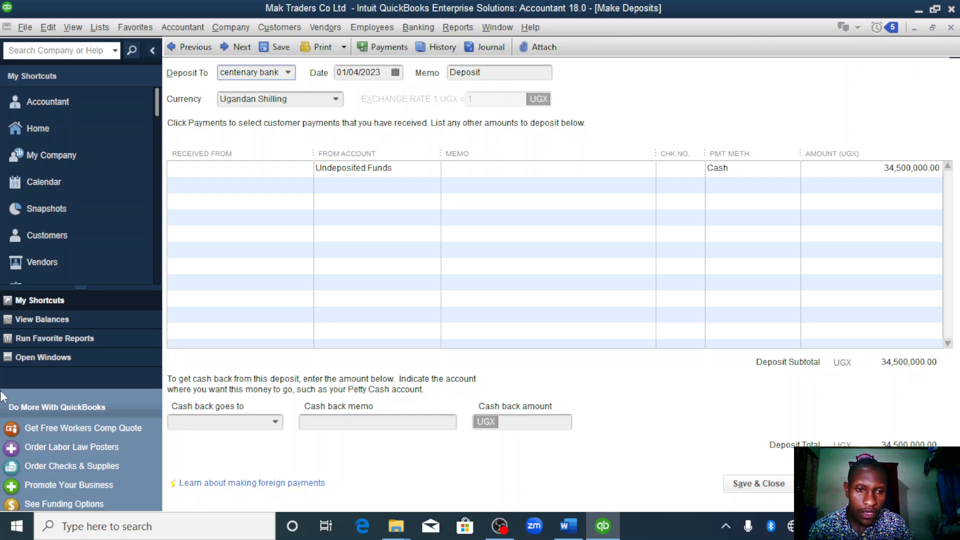
pyautogui.click(762, 486)
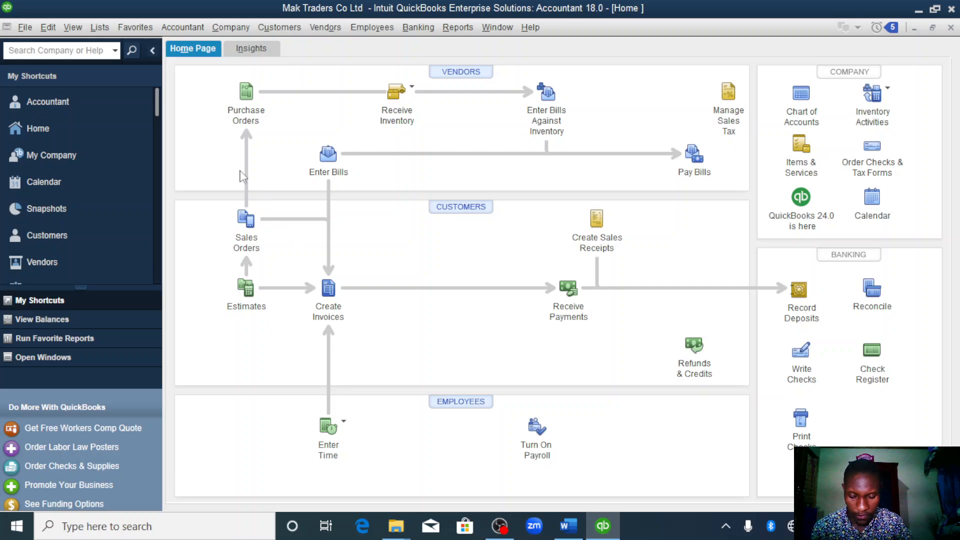
# - Start a purchase order and add a new vendor named xx with an opening balance date of 01/06/2023
pyautogui.click(252, 96)
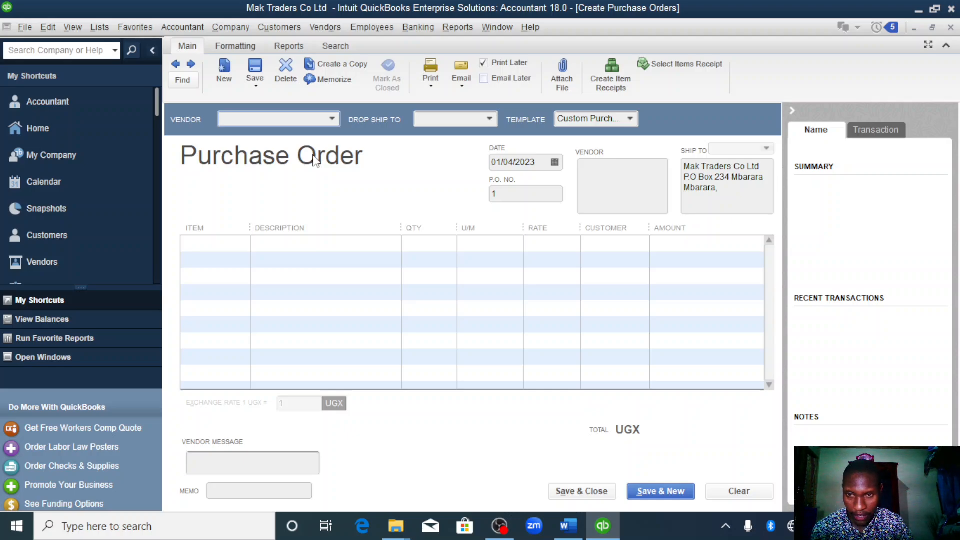
pyautogui.click(331, 120)
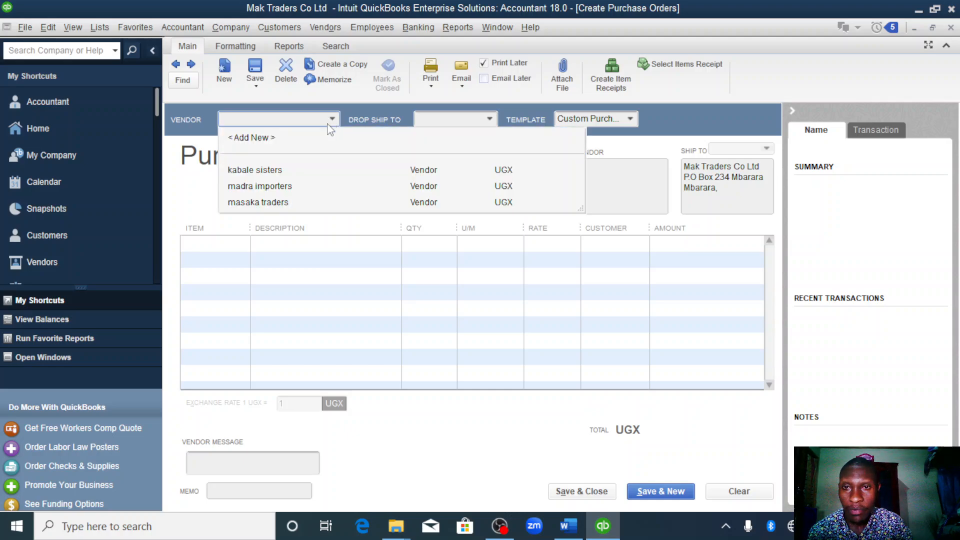
pyautogui.click(251, 140)
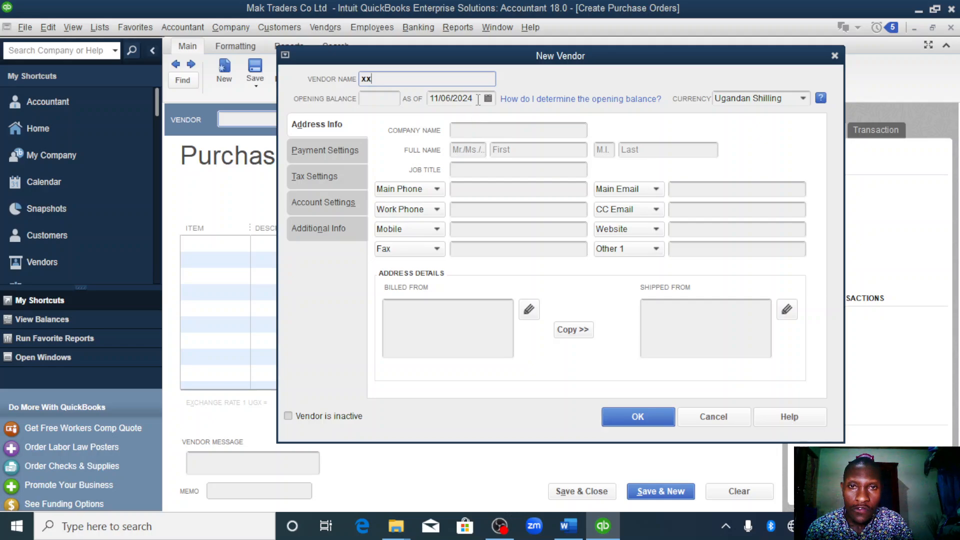
pyautogui.click(477, 99)
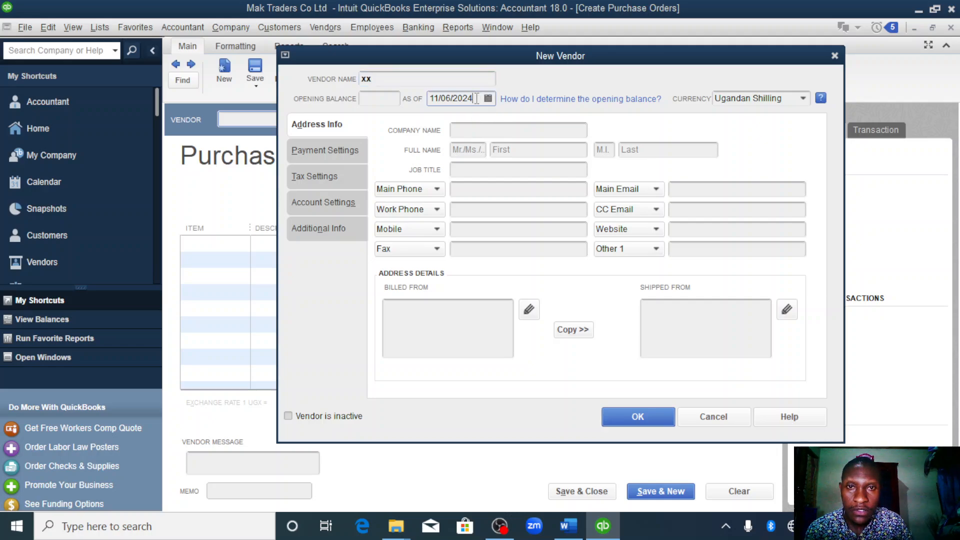
pyautogui.write('3')
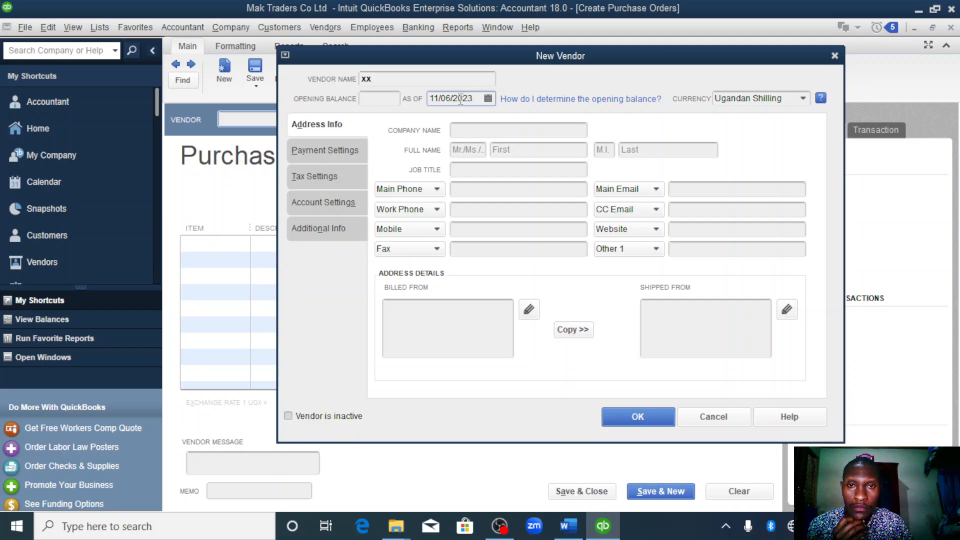
pyautogui.doubleClick(460, 98)
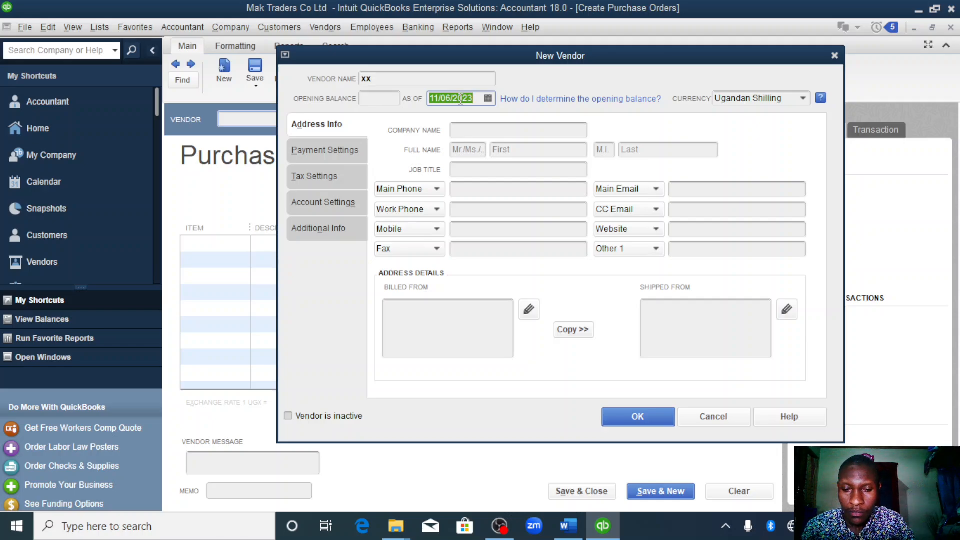
pyautogui.press('y')
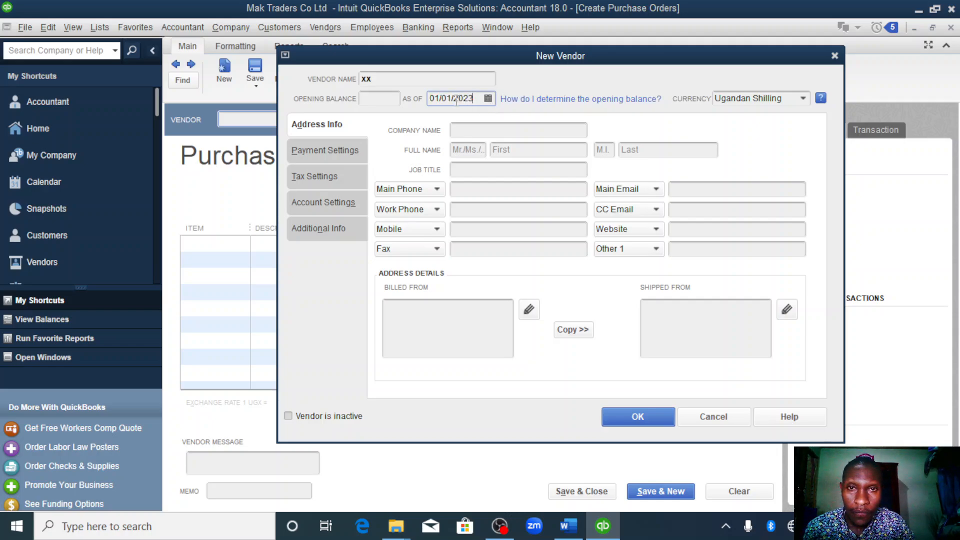
pyautogui.click(489, 99)
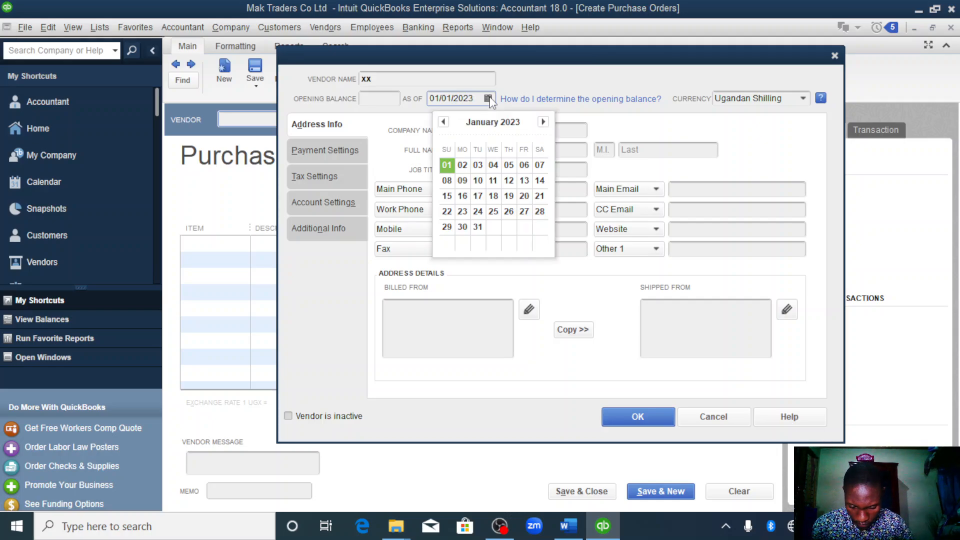
pyautogui.click(524, 165)
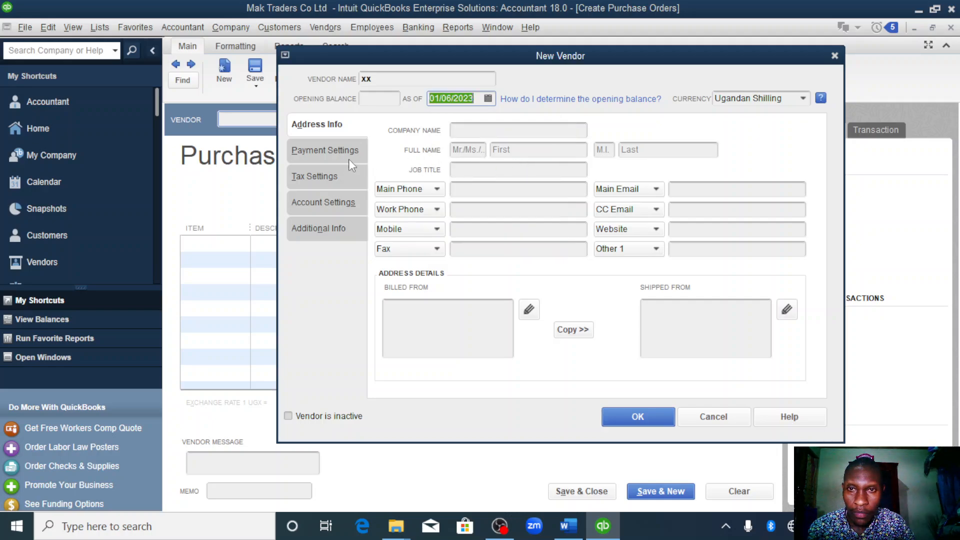
pyautogui.click(627, 416)
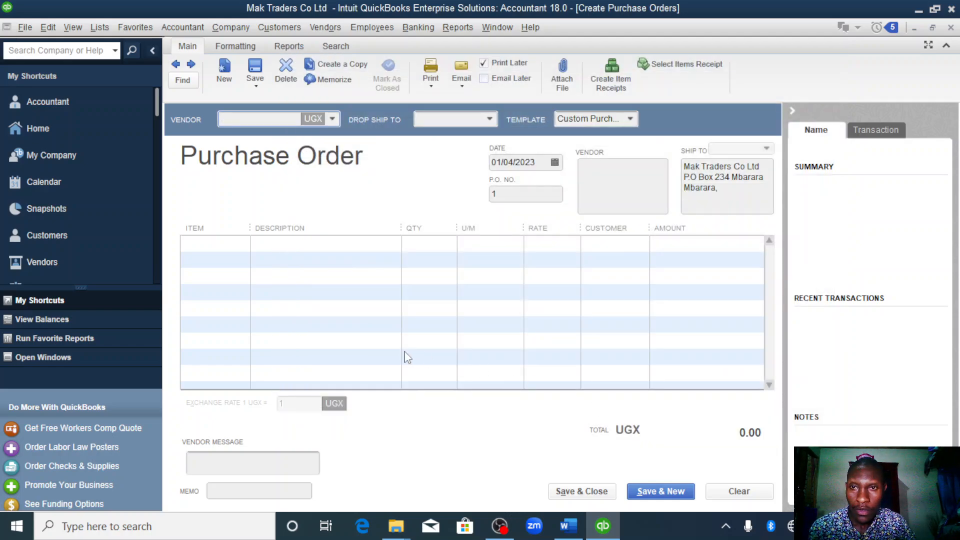
# - Add the oil item to the first line of the purchase order with a quantity of 100
pyautogui.click(237, 245)
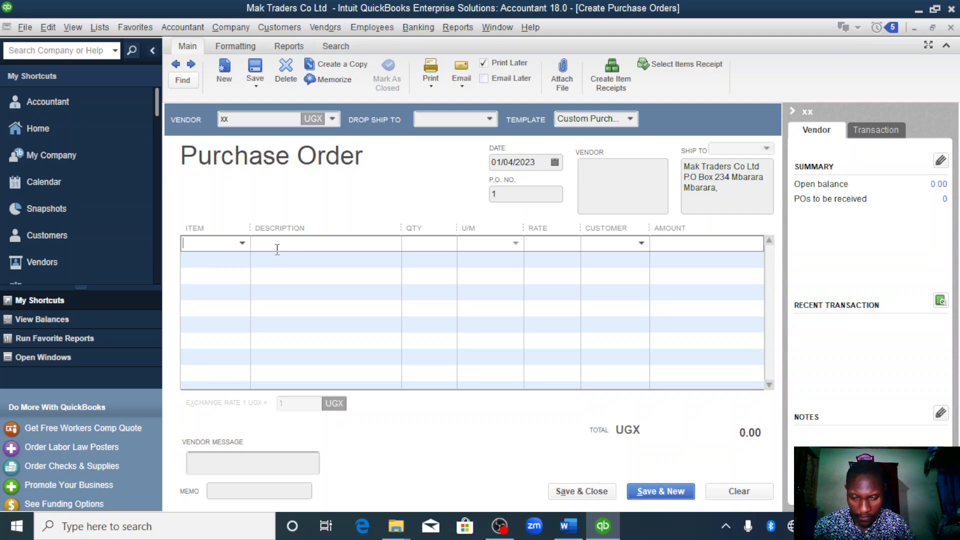
pyautogui.click(242, 244)
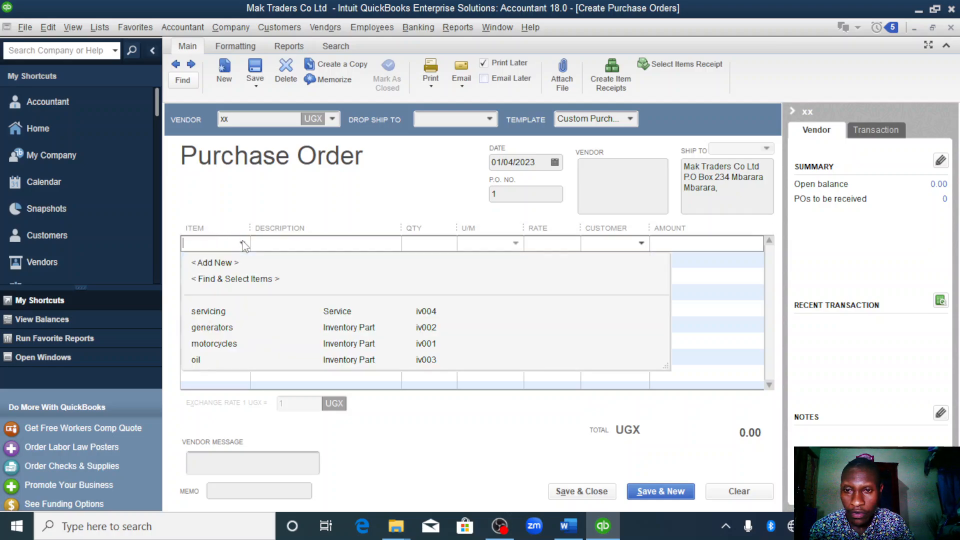
pyautogui.click(209, 361)
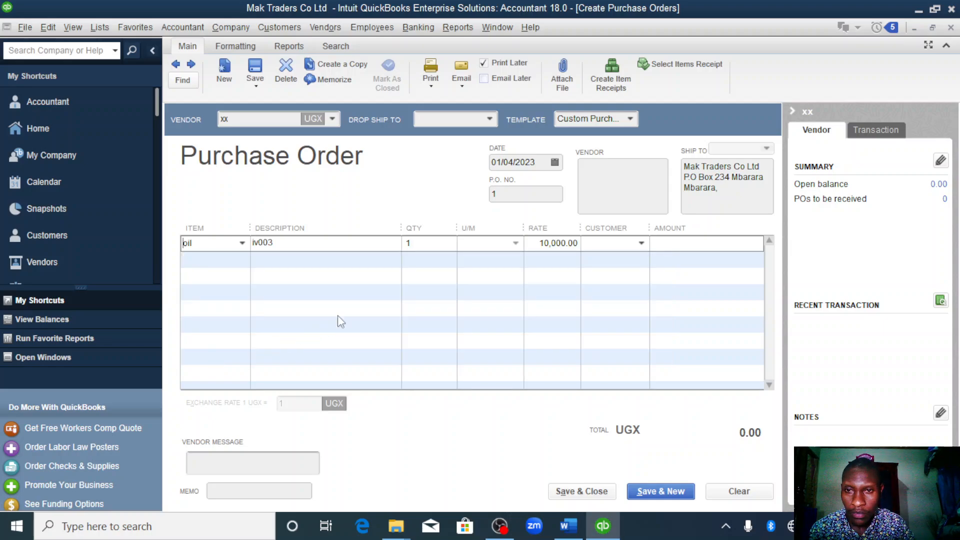
pyautogui.click(421, 243)
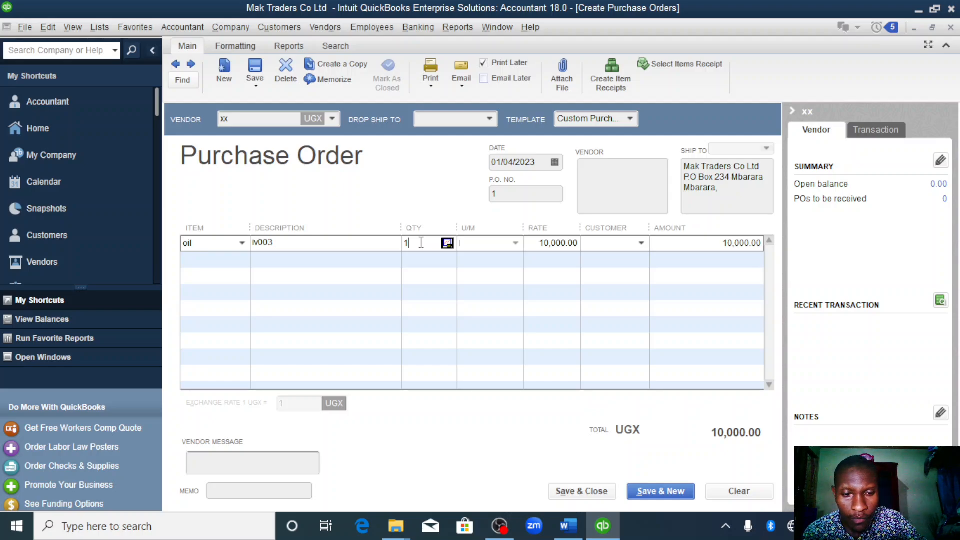
pyautogui.write('00')
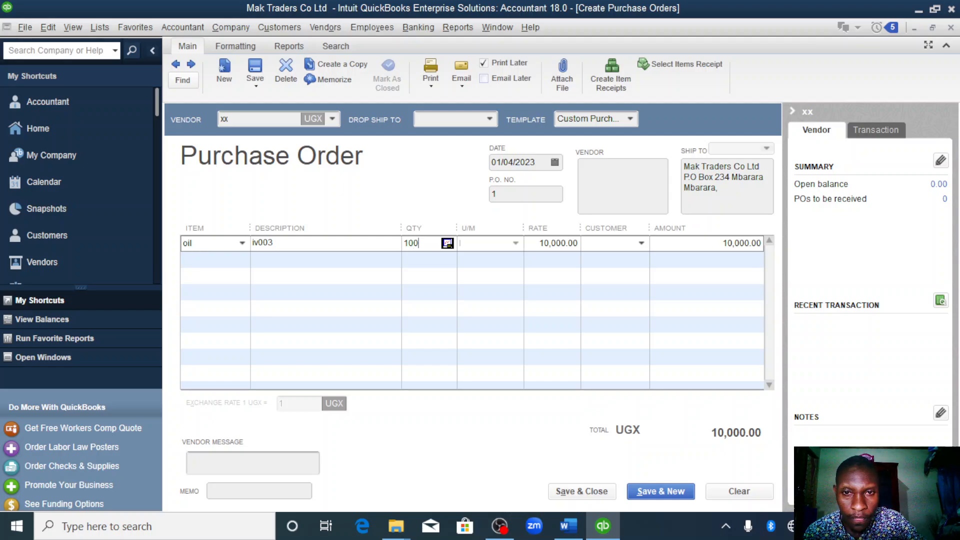
# - Date the purchase order 01/06/2023, enter xx as the vendor address, and save and close it, making the address change permanent
pyautogui.click(554, 164)
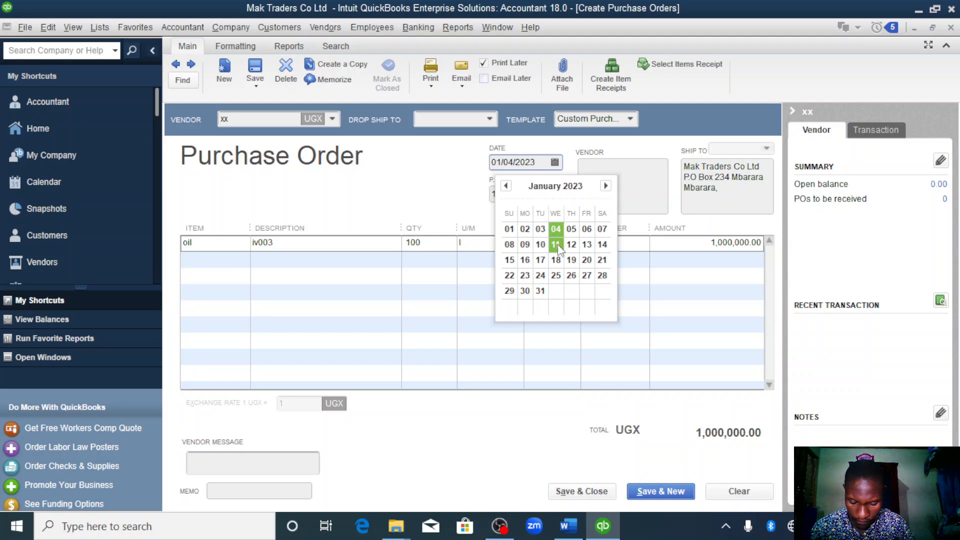
pyautogui.click(585, 231)
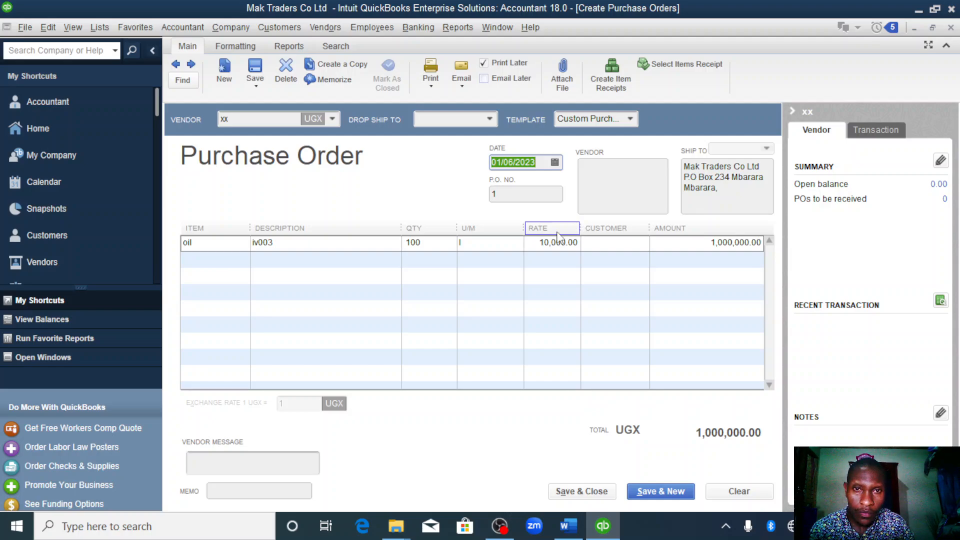
pyautogui.click(625, 183)
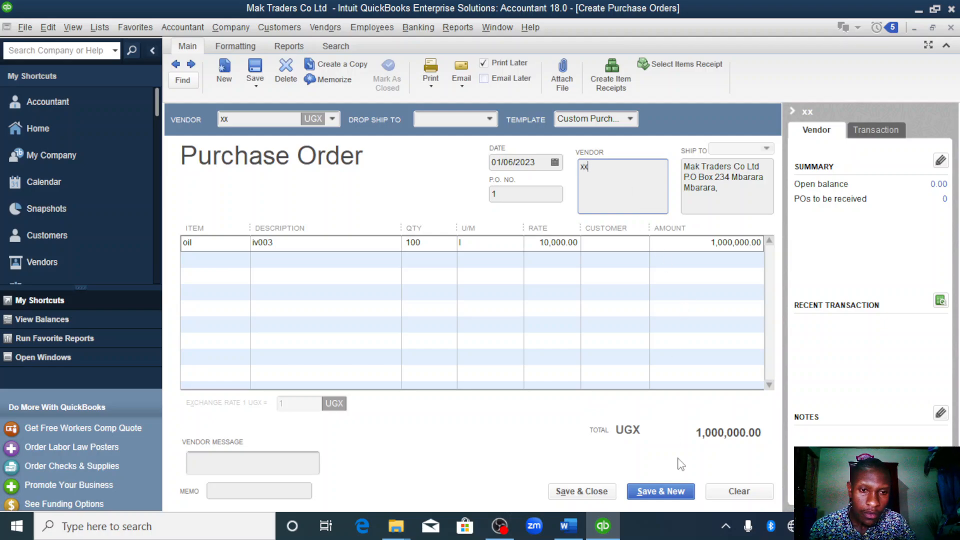
pyautogui.click(596, 493)
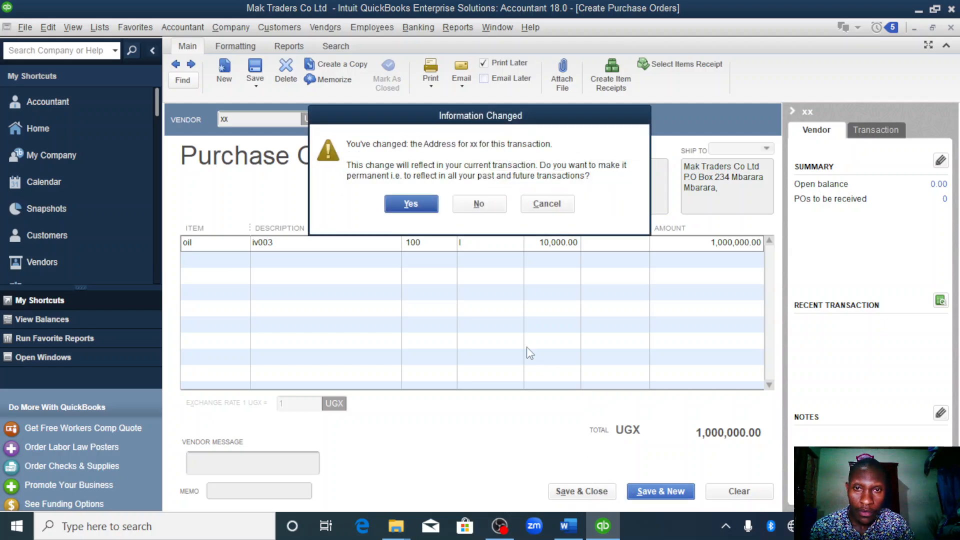
pyautogui.click(400, 204)
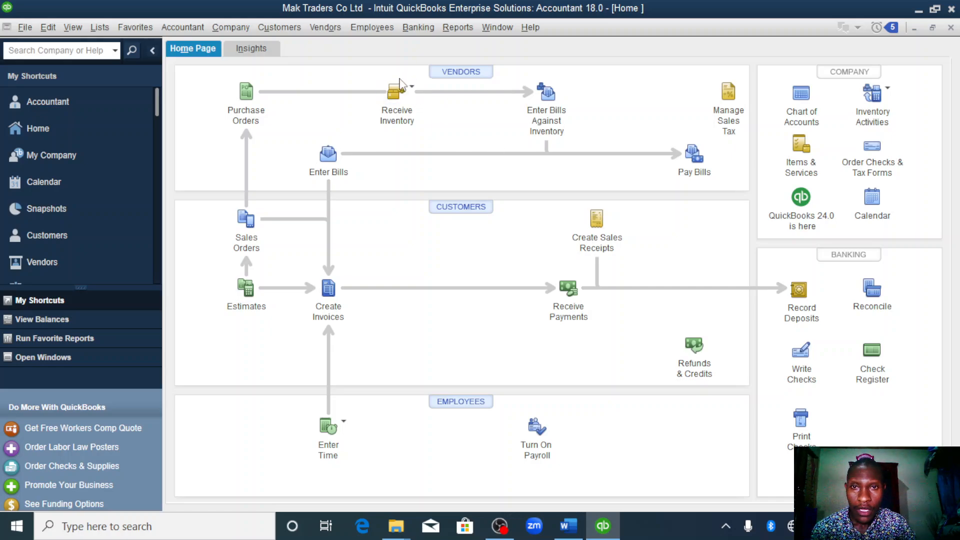
# - Receive inventory with a bill from vendor xx against purchase order 1 dated 01/06/2023, and save and close the bill
pyautogui.click(403, 93)
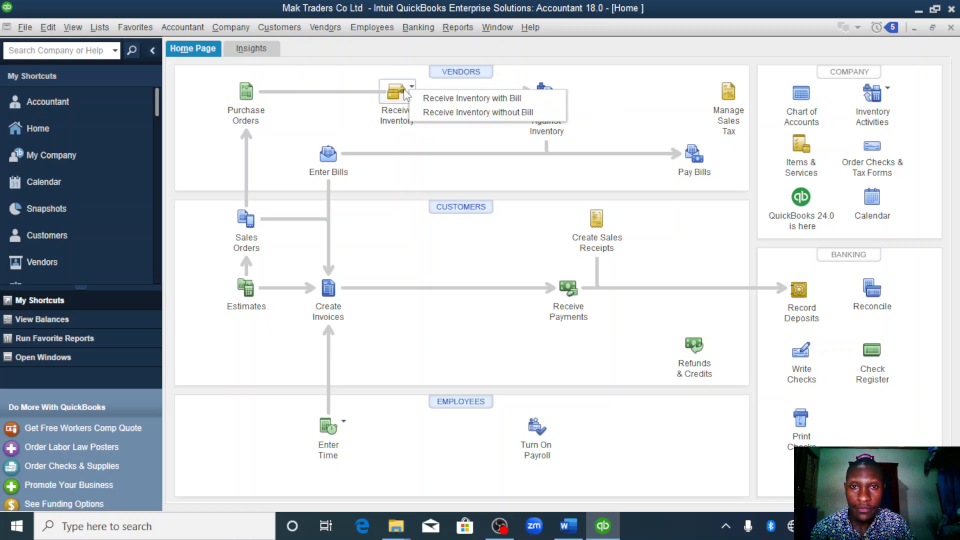
pyautogui.click(452, 95)
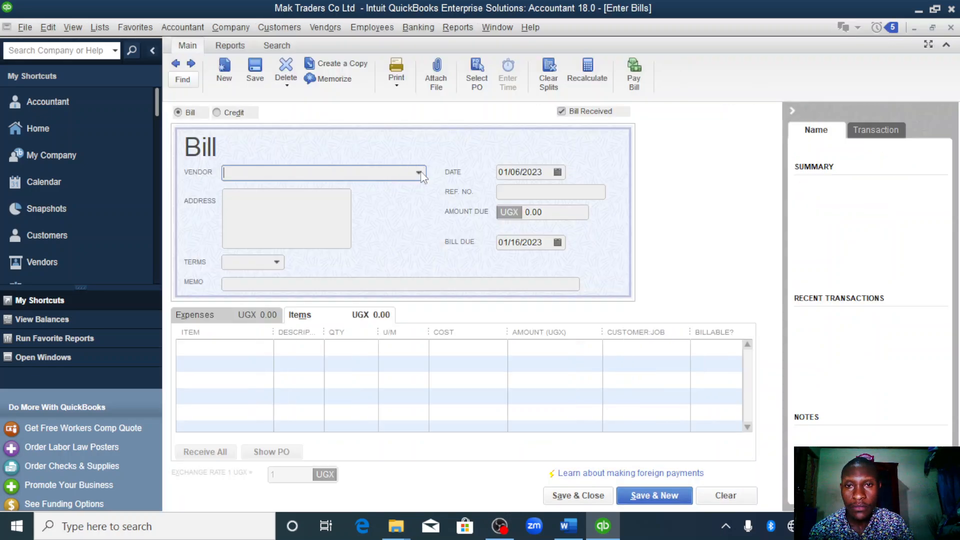
pyautogui.click(419, 173)
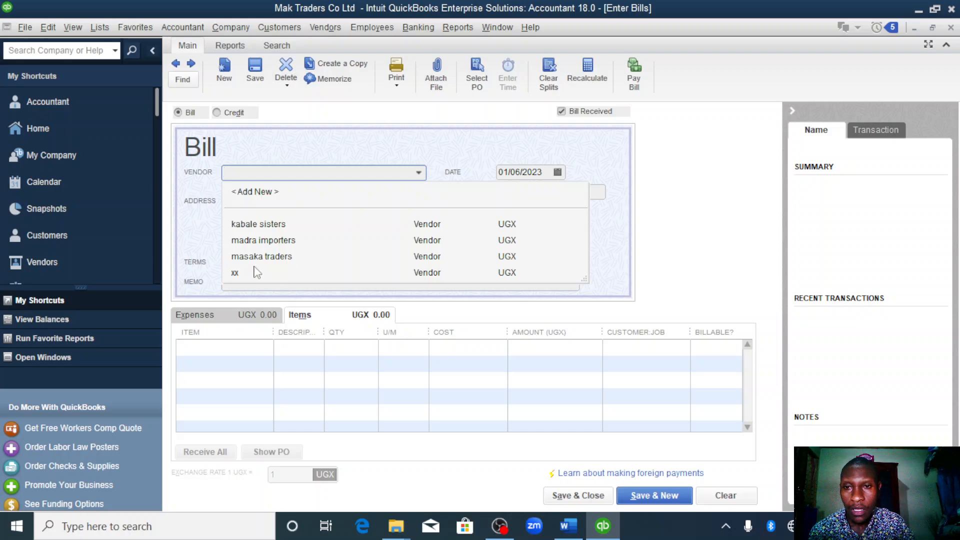
pyautogui.click(234, 274)
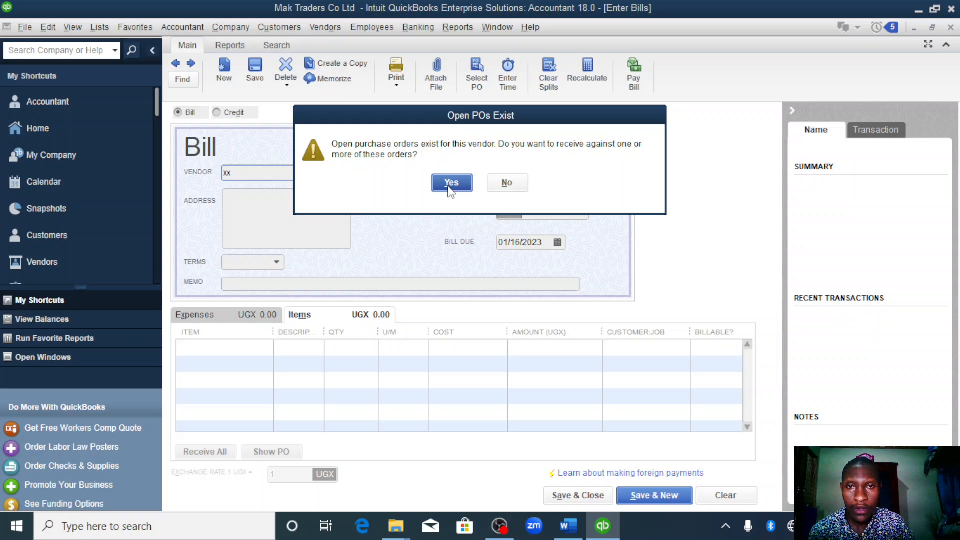
pyautogui.click(450, 192)
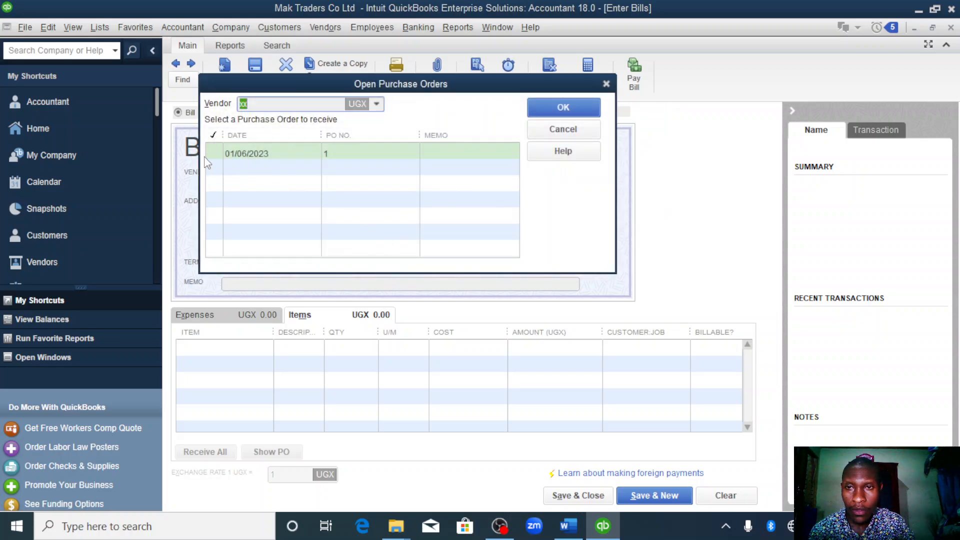
pyautogui.click(223, 151)
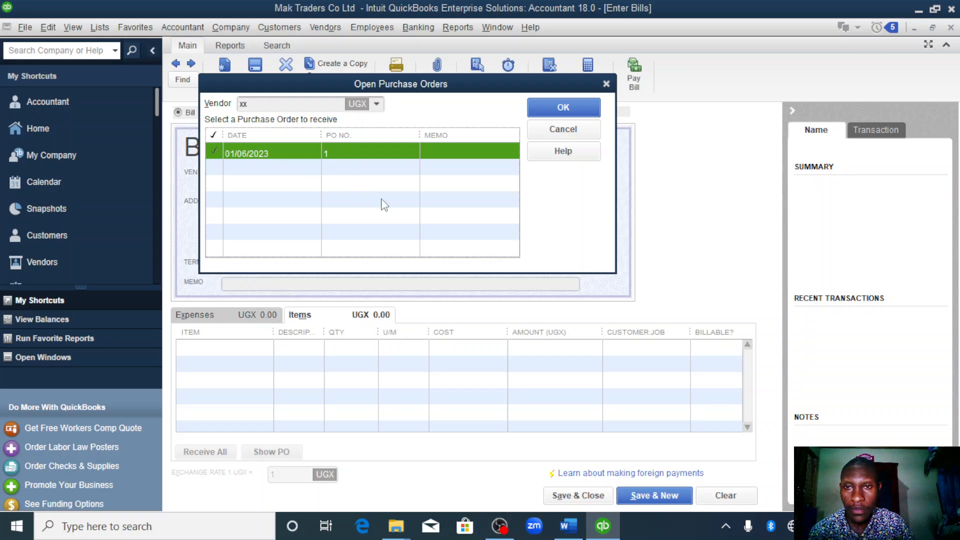
pyautogui.click(560, 107)
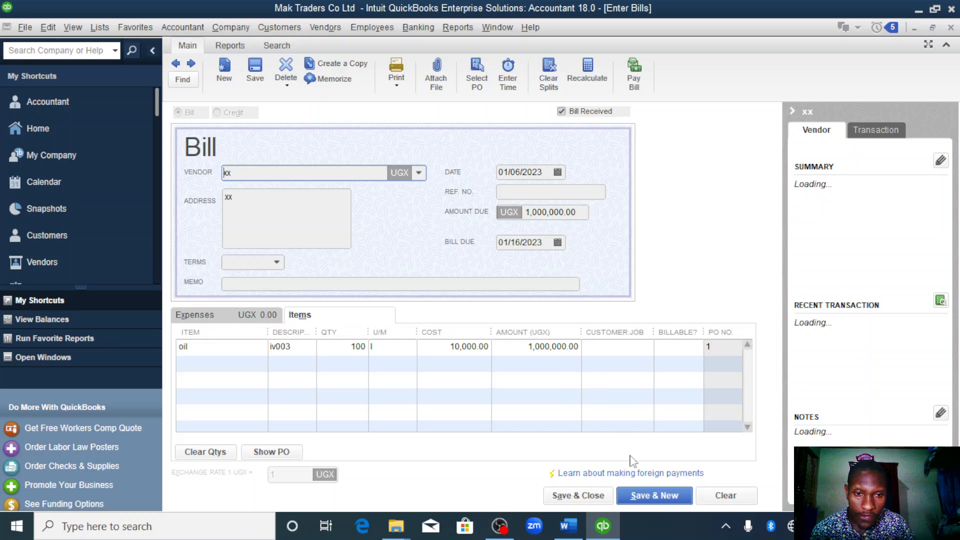
pyautogui.click(595, 496)
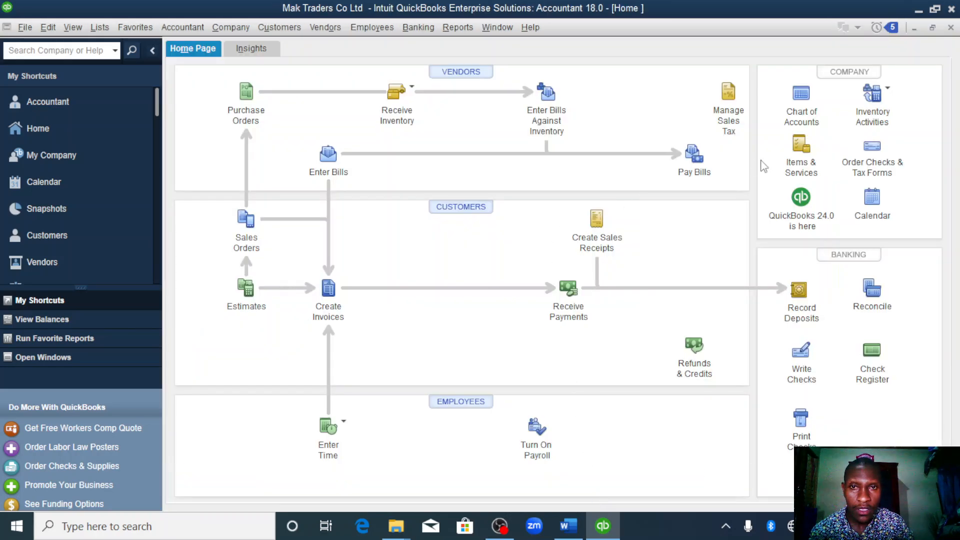
# - Review the outstanding vendor bills in Pay Bills and return to the home page
pyautogui.click(691, 157)
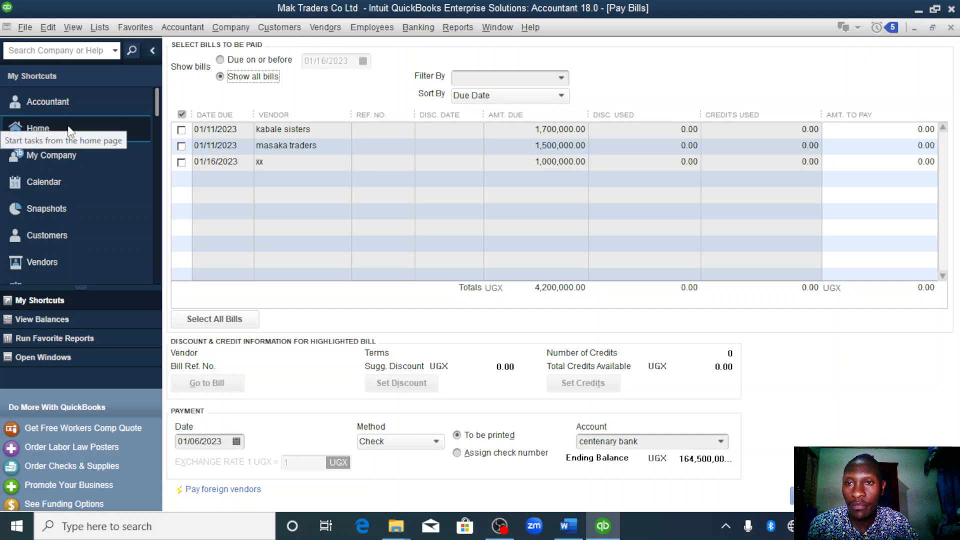
pyautogui.click(119, 130)
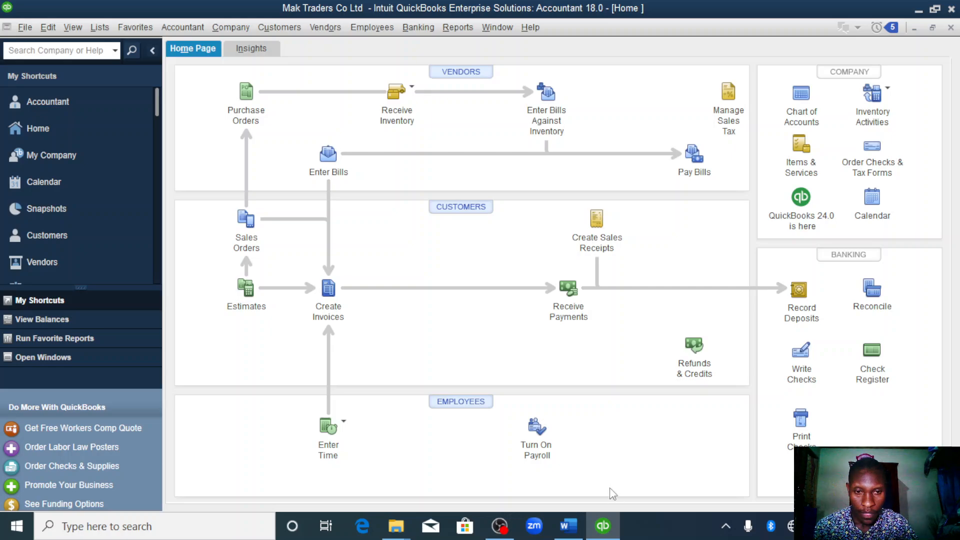
# - Check the 7th January purchase in the Word assignment, switch back to QuickBooks and open a new purchase order
pyautogui.click(564, 534)
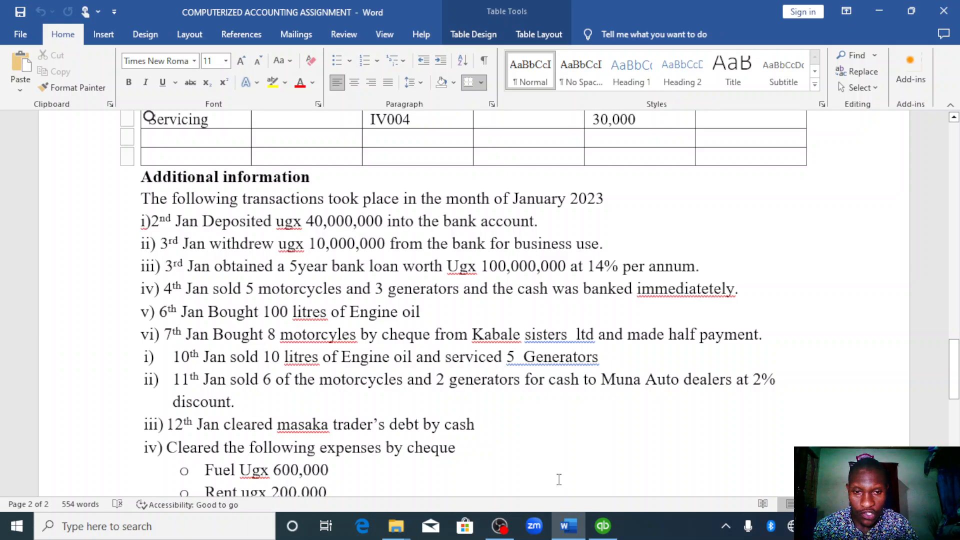
pyautogui.moveTo(566, 522)
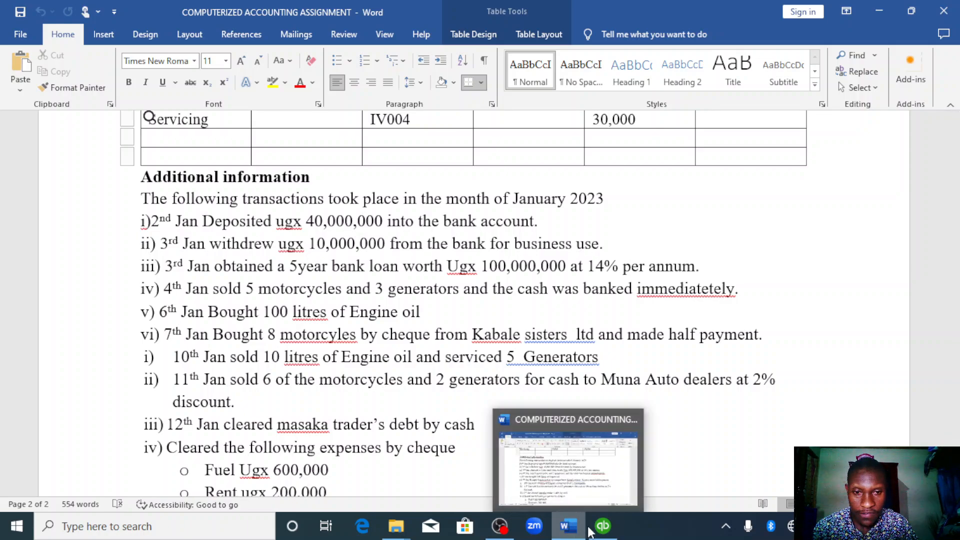
pyautogui.click(603, 526)
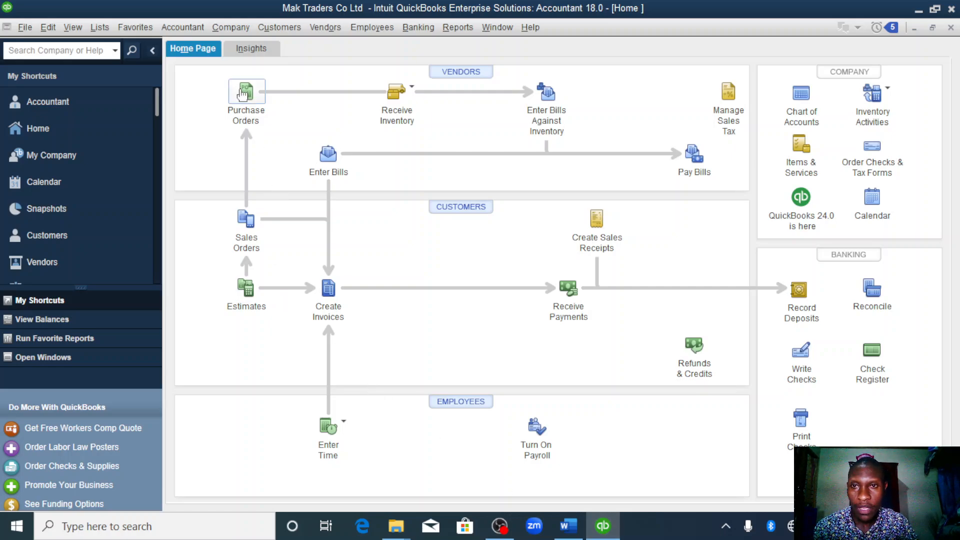
pyautogui.click(245, 95)
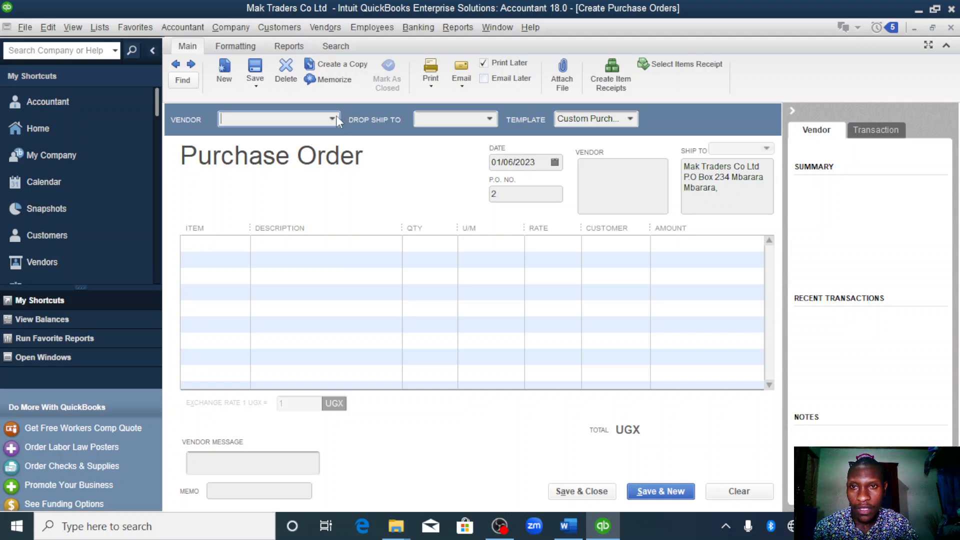
pyautogui.click(332, 118)
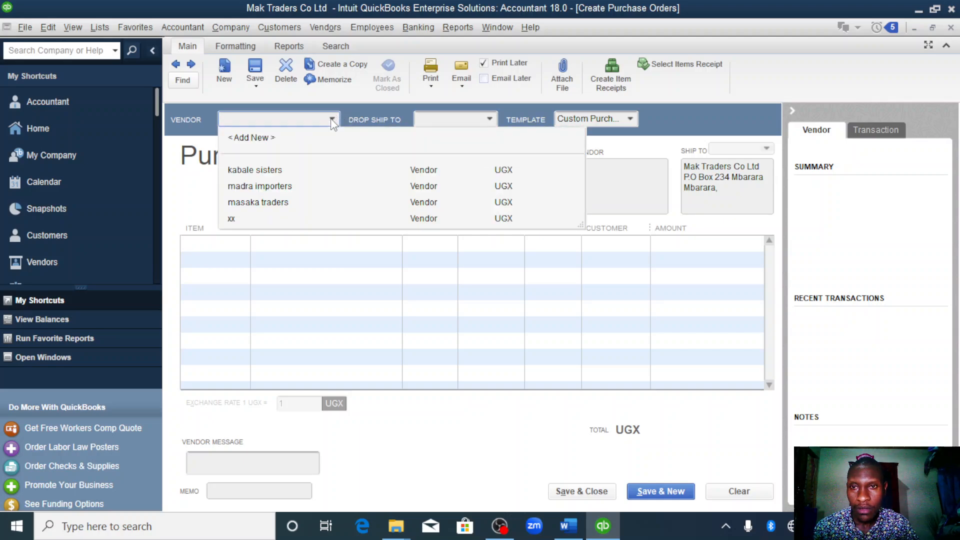
pyautogui.click(261, 138)
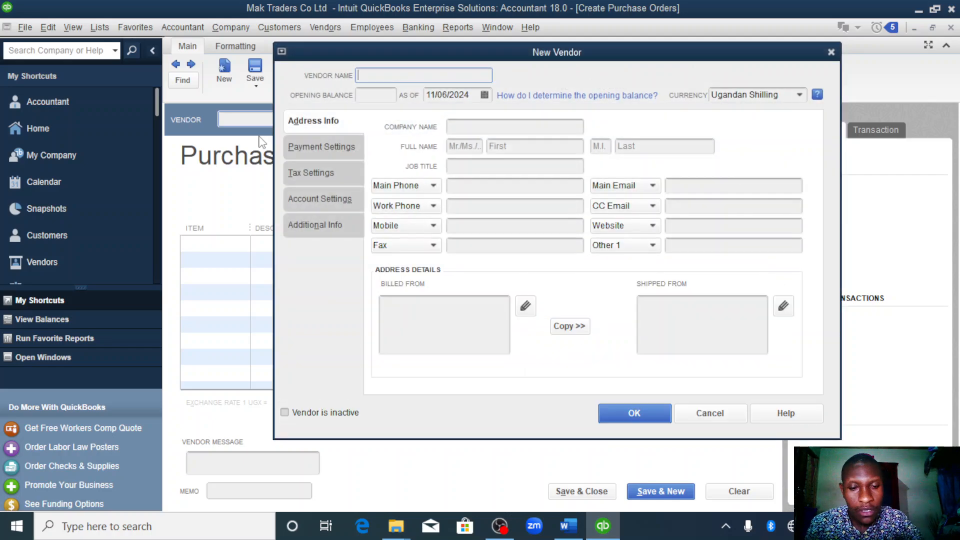
pyautogui.write('k')
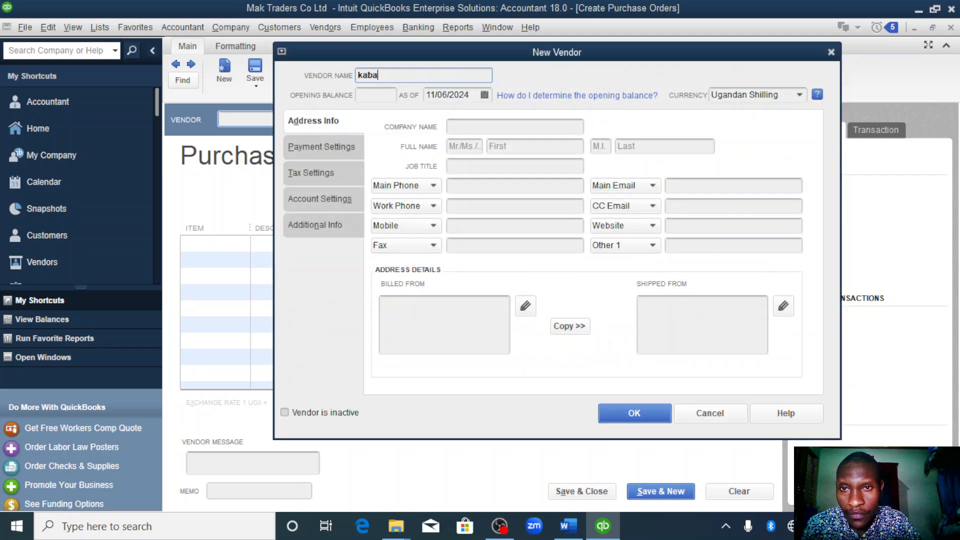
pyautogui.write('abal')
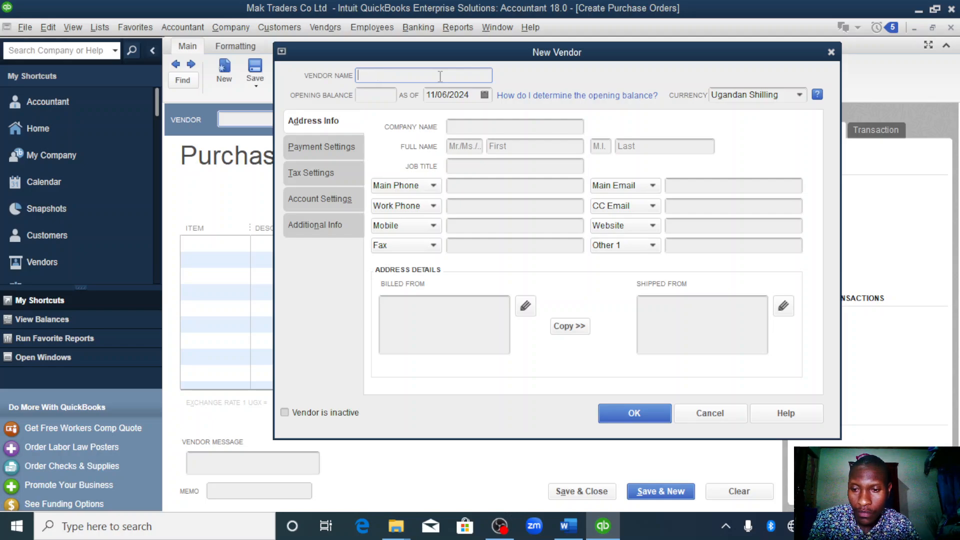
pyautogui.press('Escape')
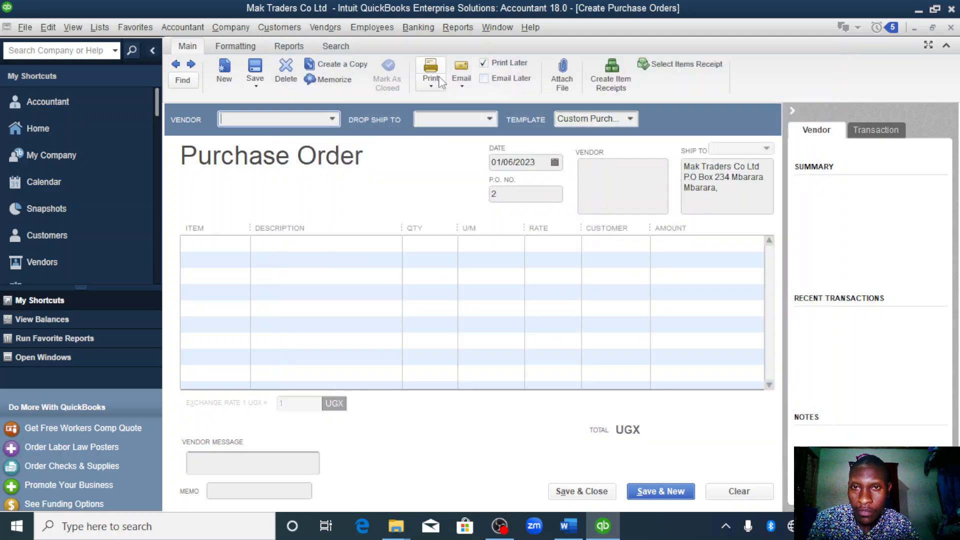
# - Add kabale sisters ltd as a new vendor on the purchase order, with the opening balance date 01/07/2023
pyautogui.click(332, 119)
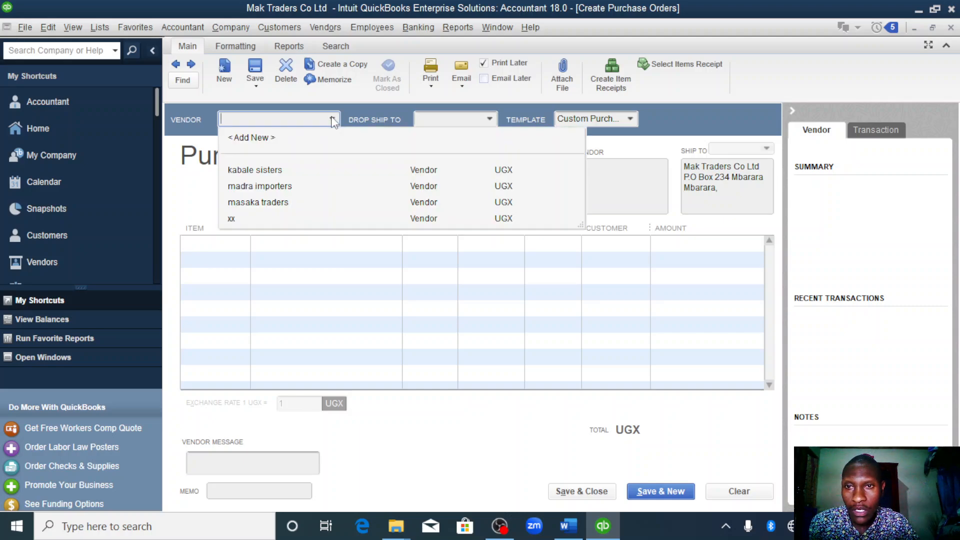
pyautogui.click(250, 138)
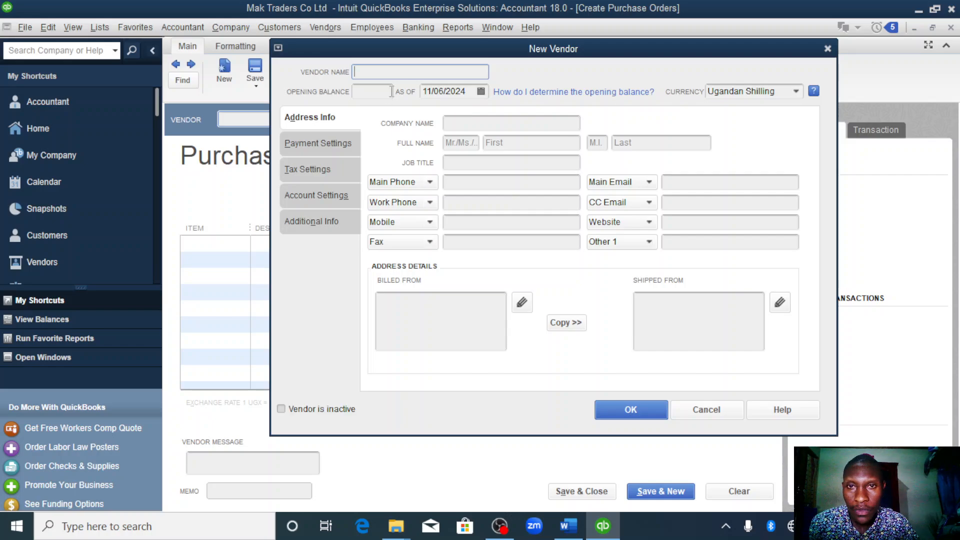
pyautogui.write('kabale sisters ltd')
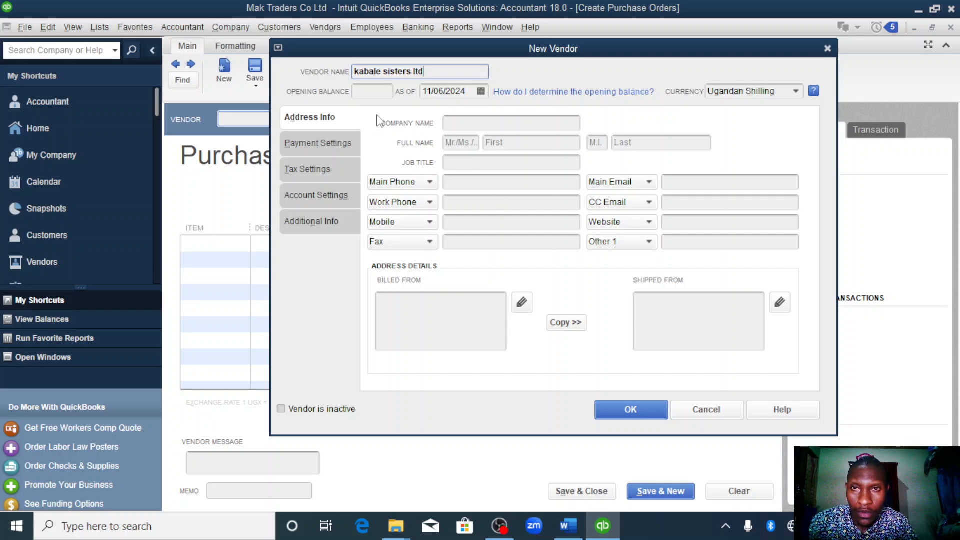
pyautogui.click(469, 91)
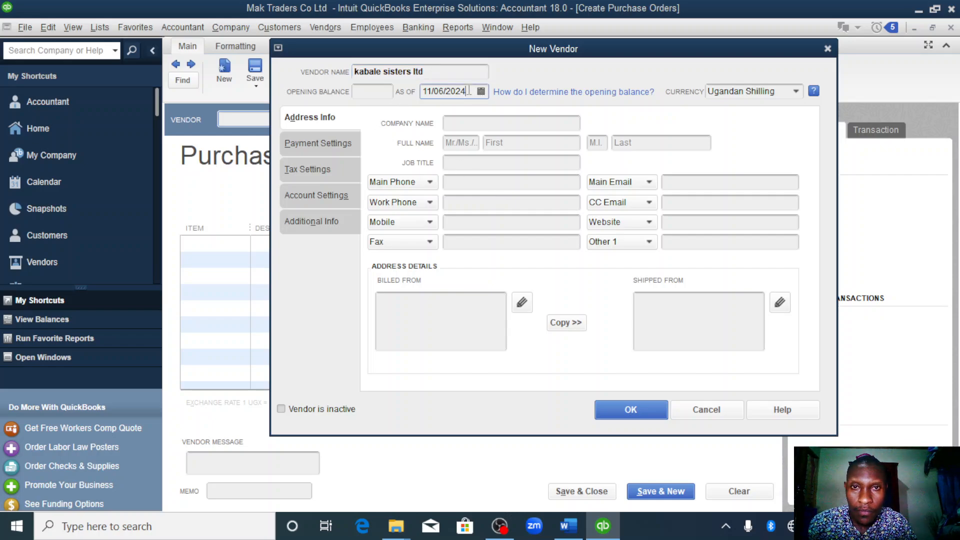
pyautogui.doubleClick(469, 91)
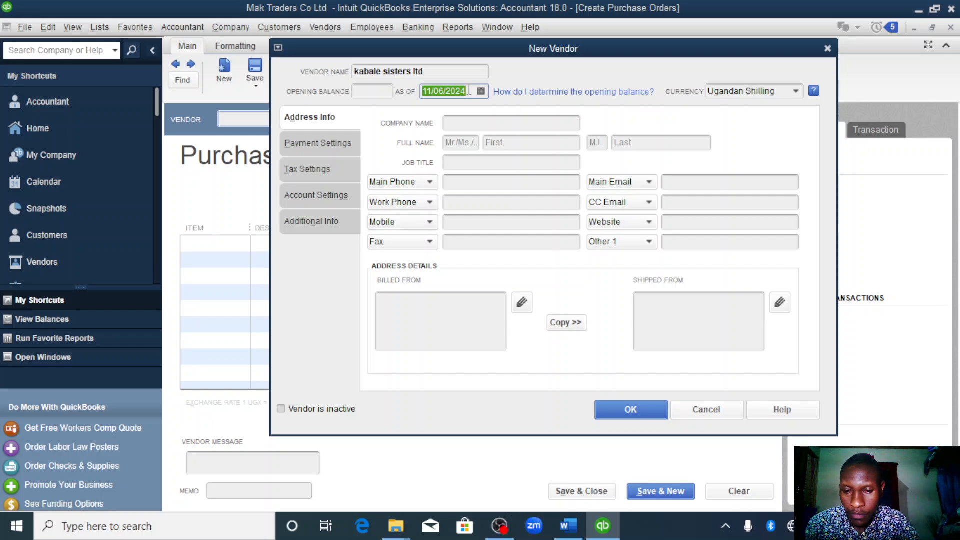
pyautogui.write('v')
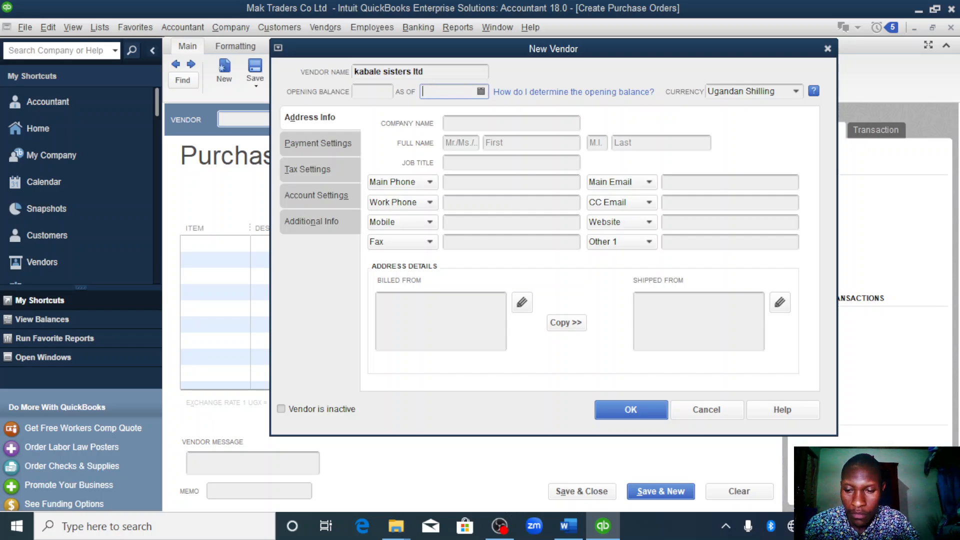
pyautogui.write('01/01/2023')
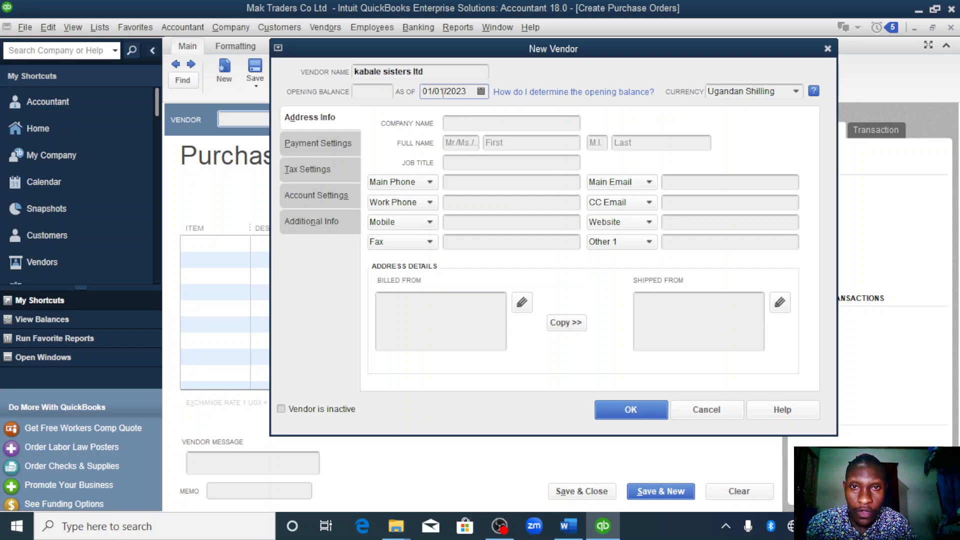
pyautogui.click(482, 91)
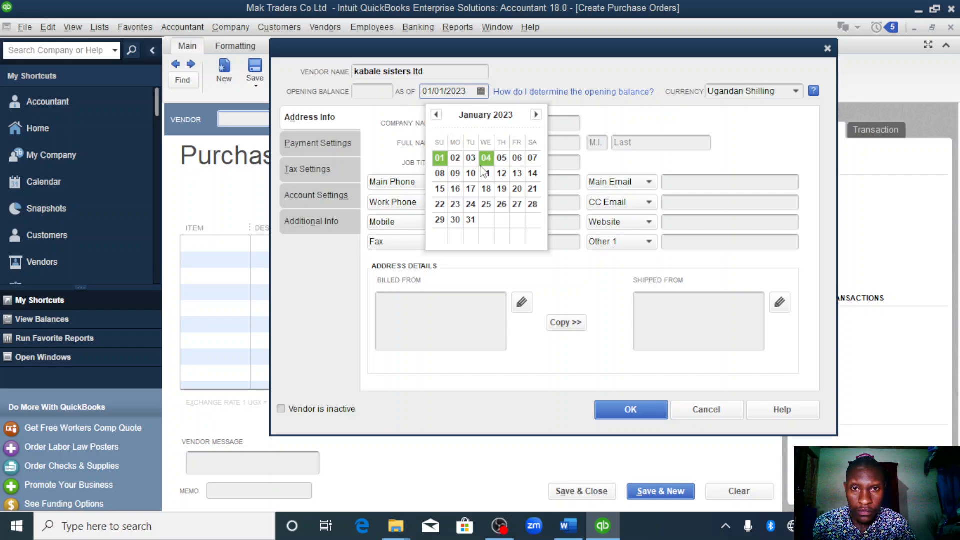
pyautogui.click(532, 157)
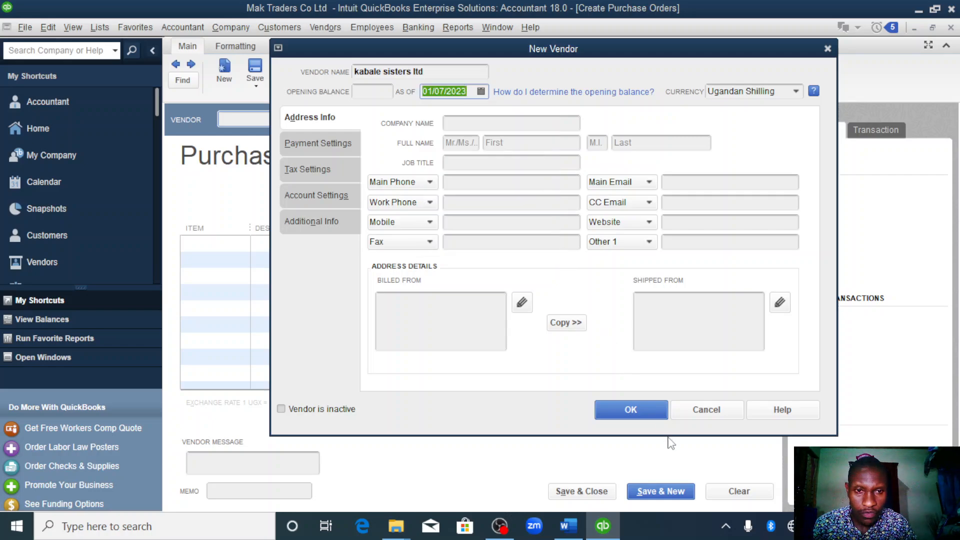
pyautogui.click(636, 409)
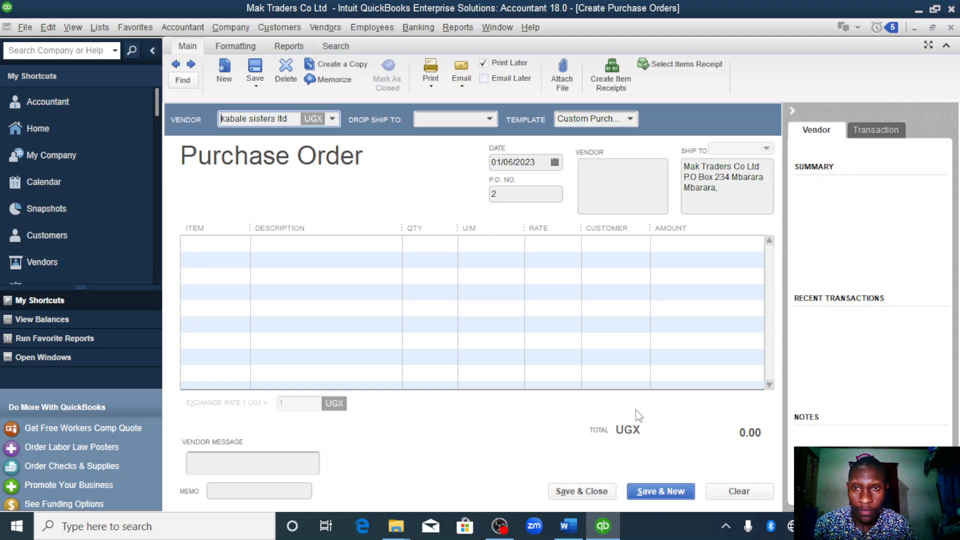
# - Add the motorcycles item to the first line of the purchase order with a quantity of 8
pyautogui.click(236, 244)
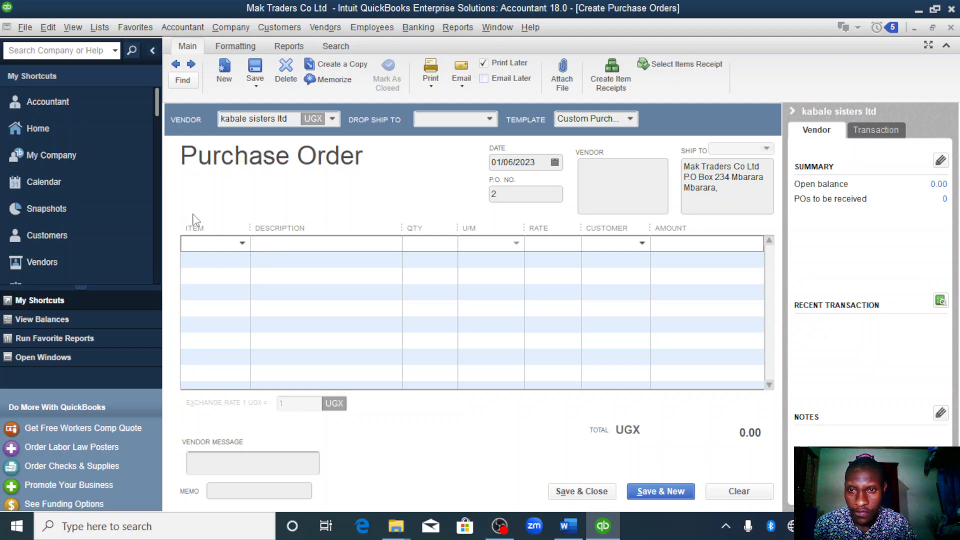
pyautogui.click(242, 243)
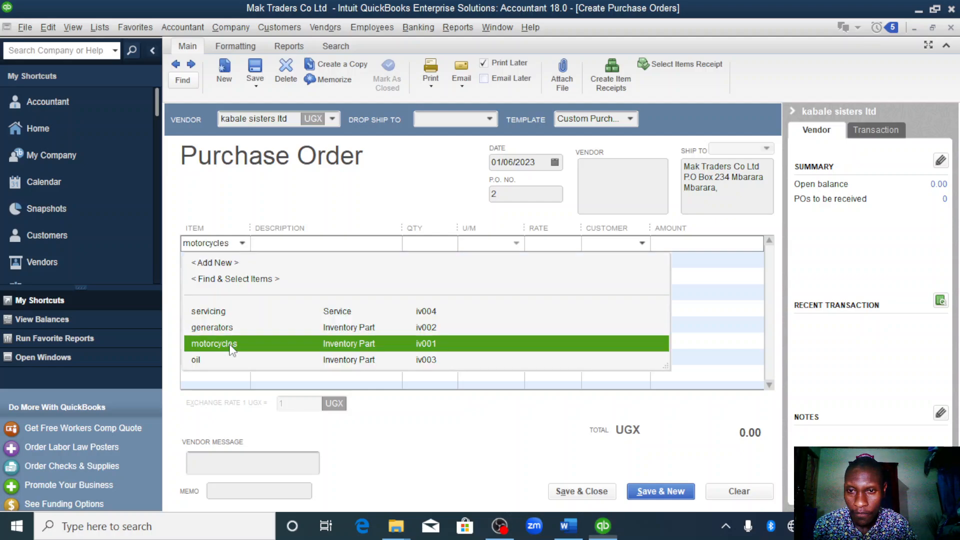
pyautogui.click(231, 345)
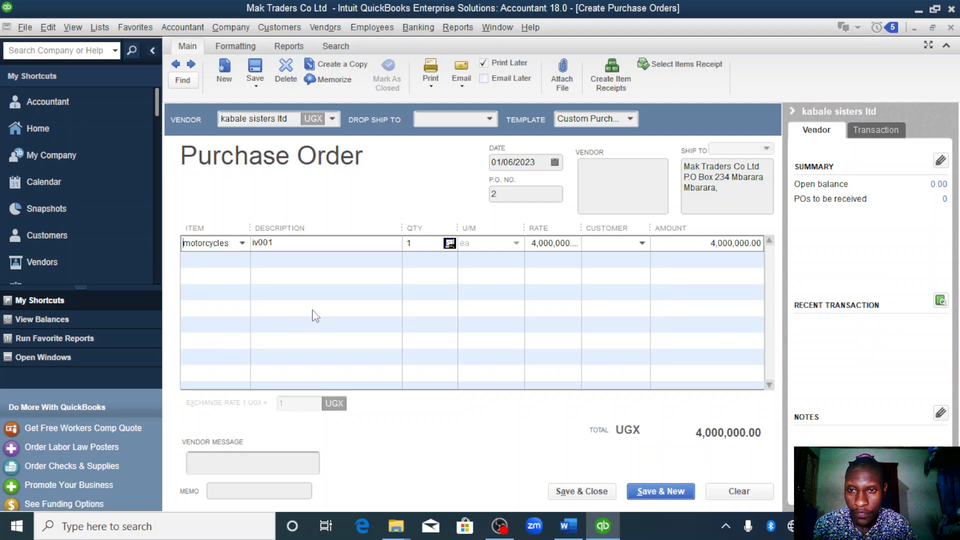
pyautogui.click(419, 243)
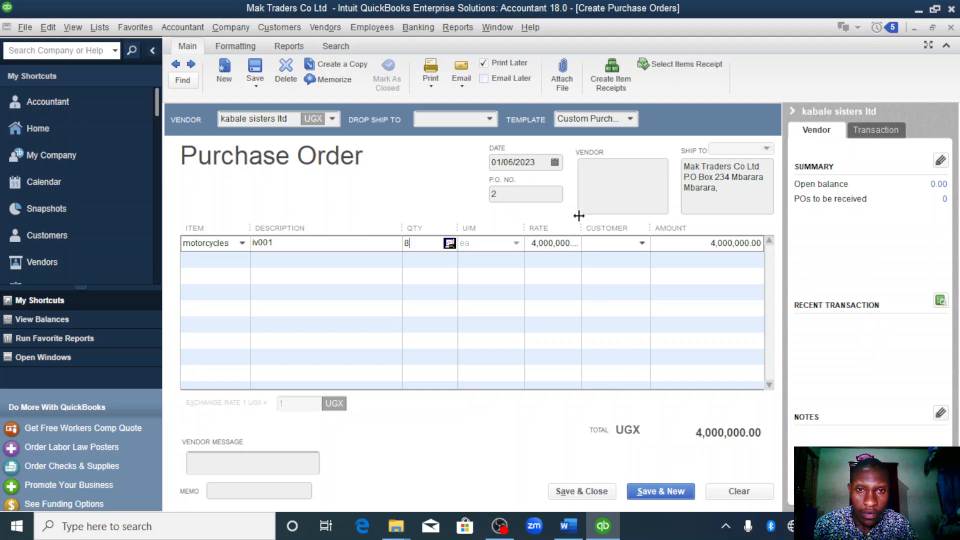
# - Date the purchase order 01/07/2023, and save and close it
pyautogui.click(555, 162)
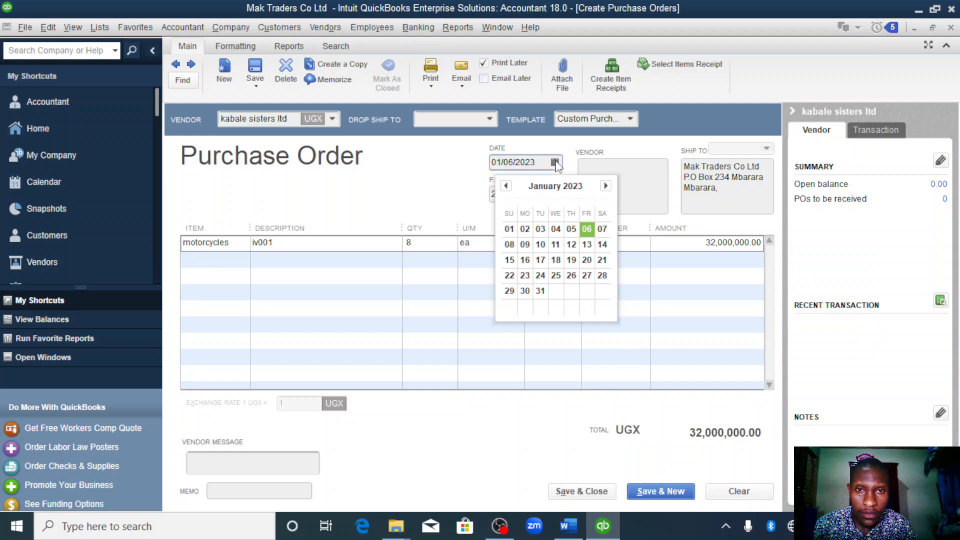
pyautogui.click(603, 230)
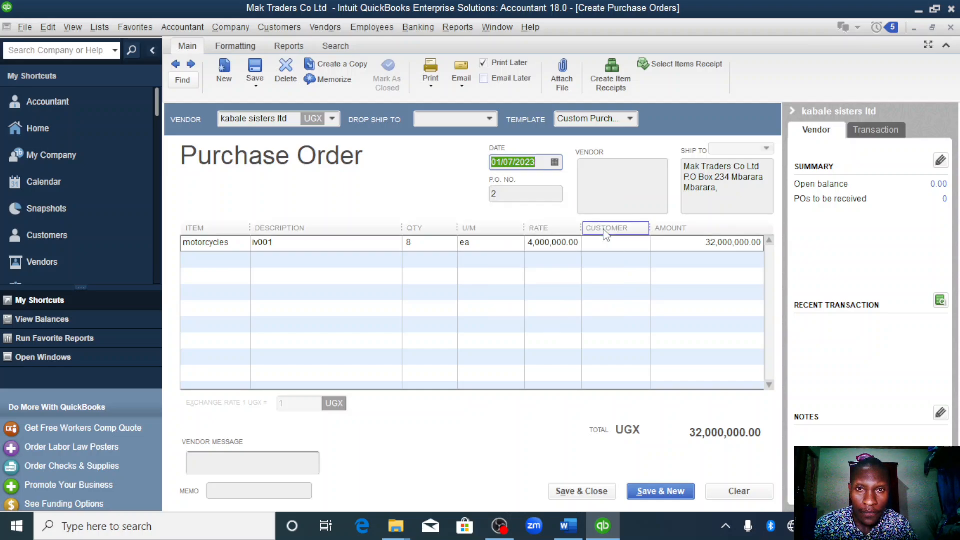
pyautogui.click(581, 492)
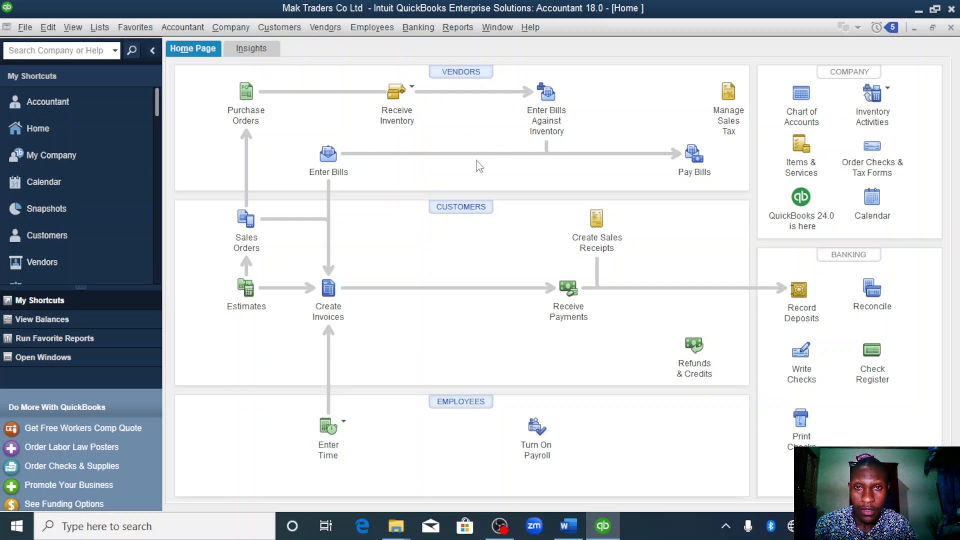
# - Receive inventory with a bill from kabale sisters ltd against purchase order 2 dated 01/07/2023, and save and close the bill
pyautogui.click(412, 88)
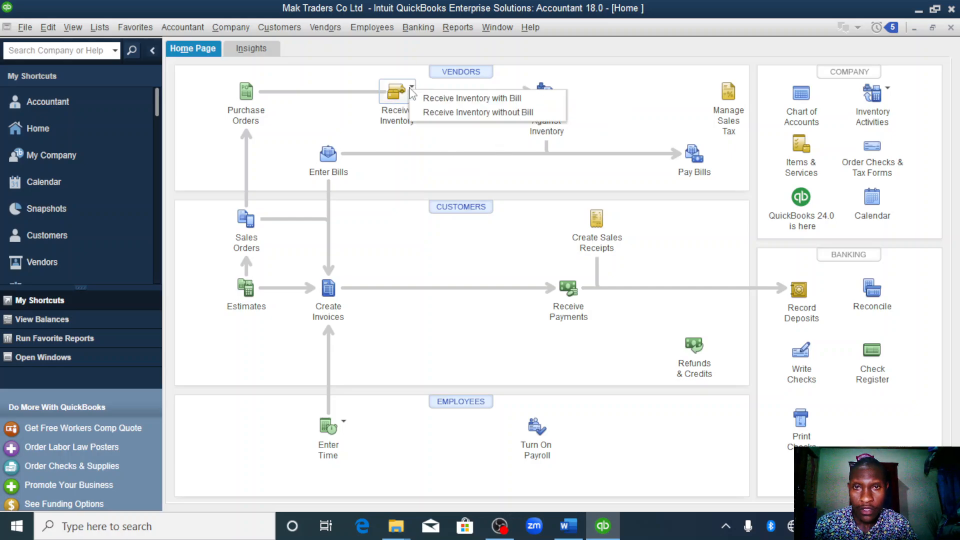
pyautogui.click(469, 98)
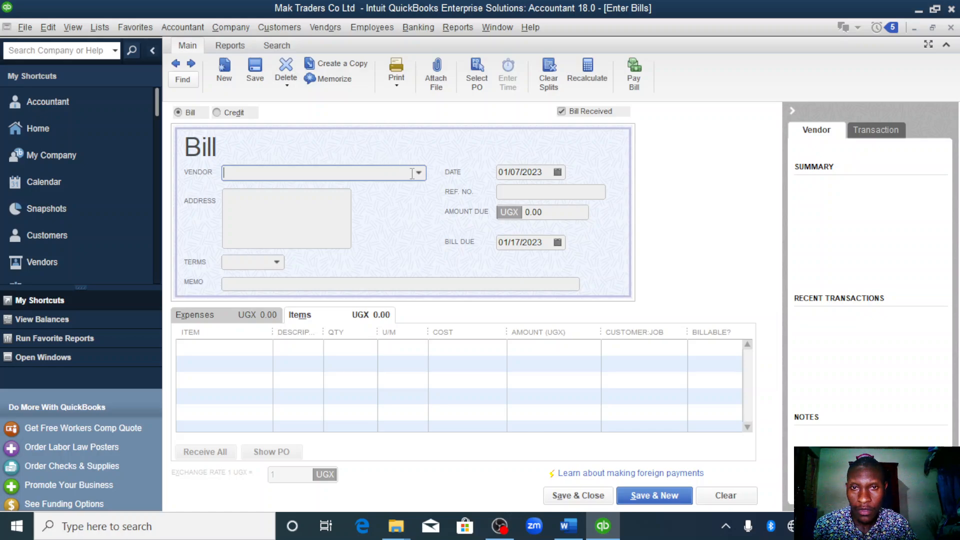
pyautogui.click(418, 173)
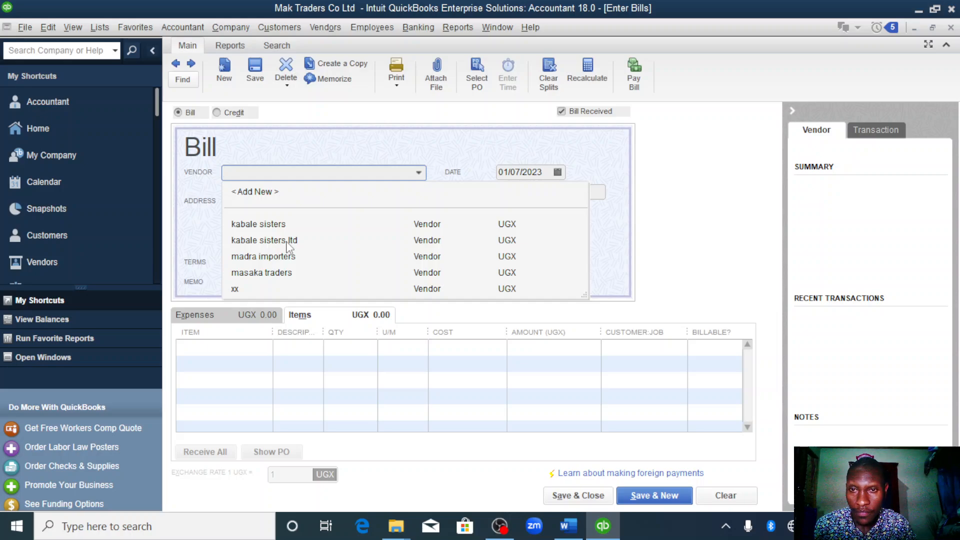
pyautogui.click(265, 241)
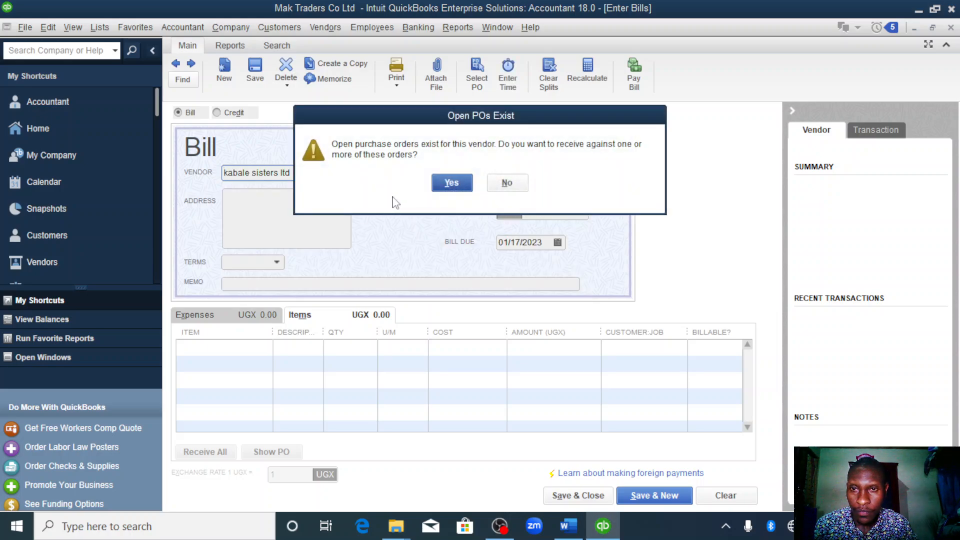
pyautogui.click(455, 180)
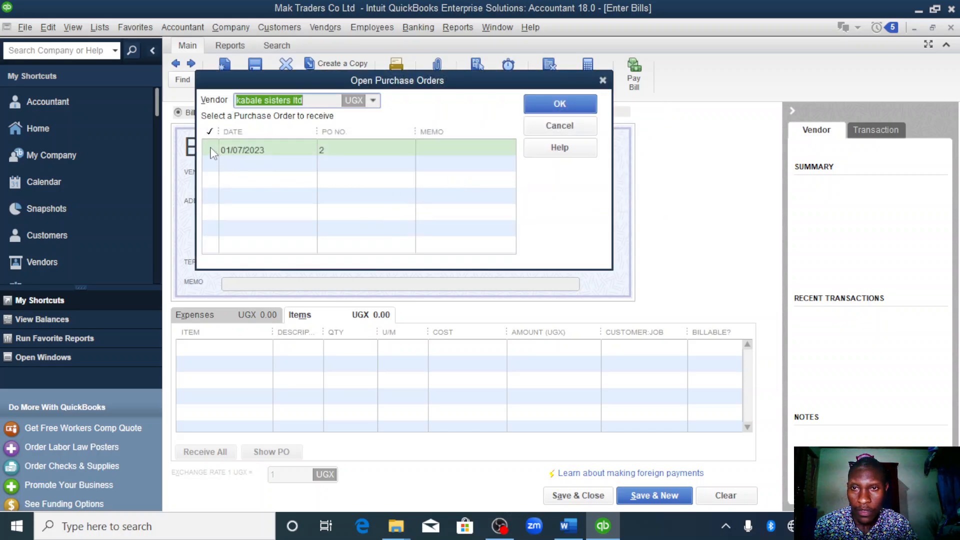
pyautogui.click(210, 150)
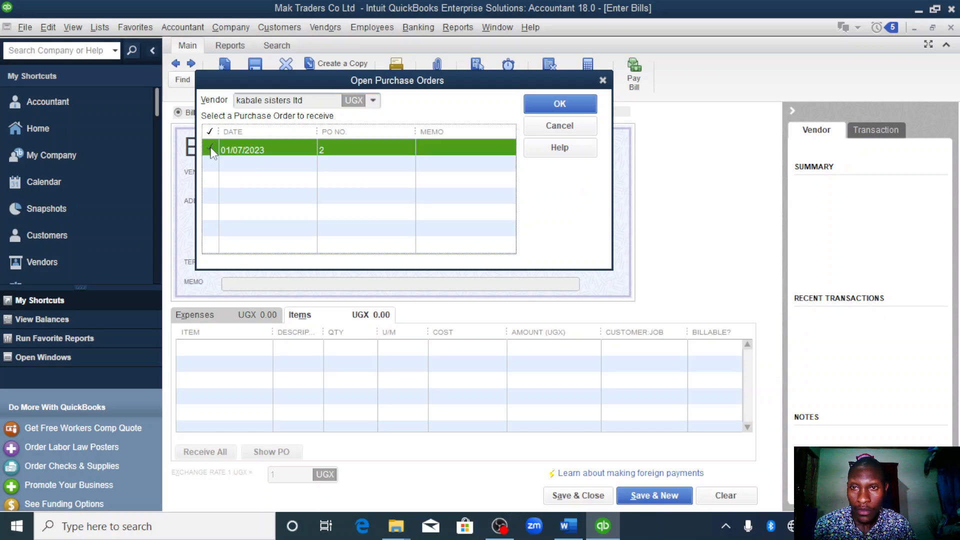
pyautogui.click(547, 101)
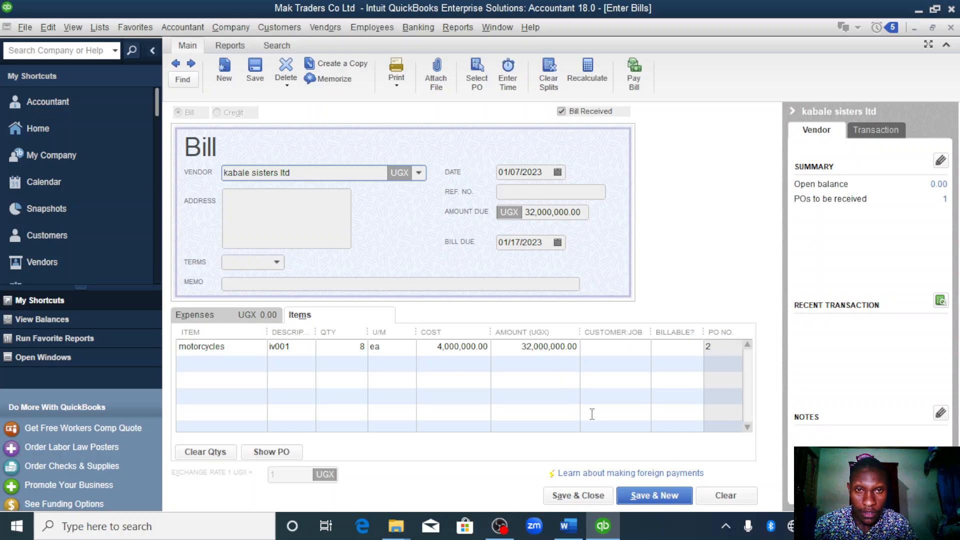
pyautogui.click(578, 496)
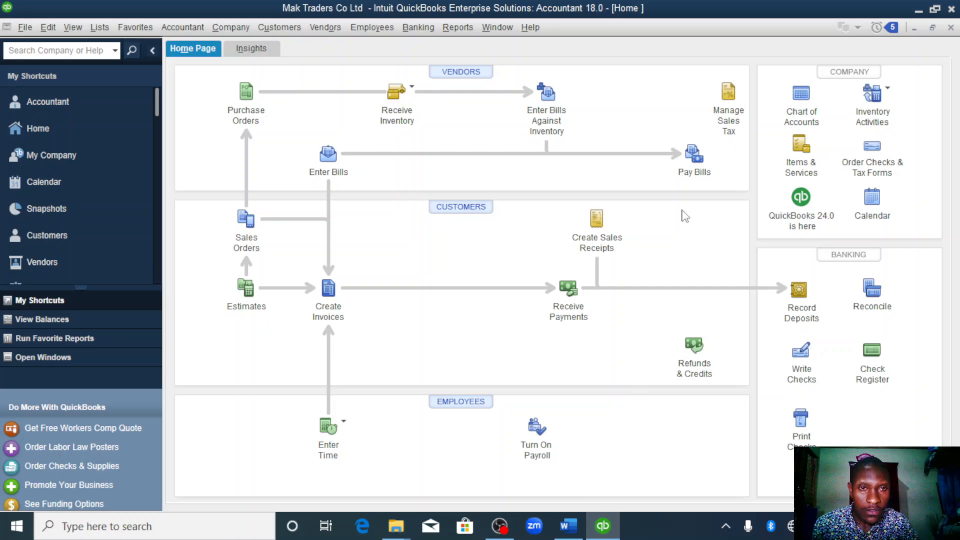
# - Pay 16,000,000 of the kabale sisters ltd bill by check from centenary bank, and finish the payment without printing
pyautogui.click(693, 160)
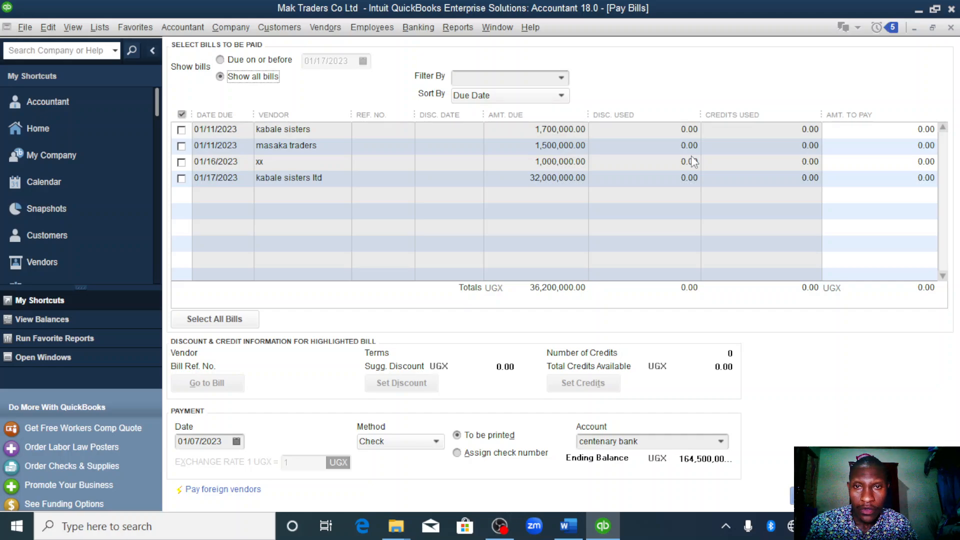
pyautogui.click(181, 178)
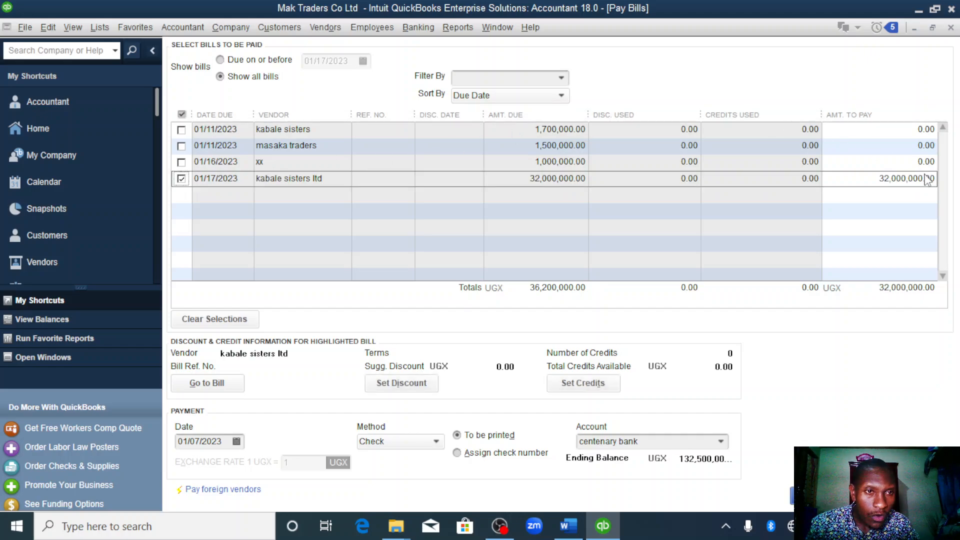
pyautogui.click(886, 178)
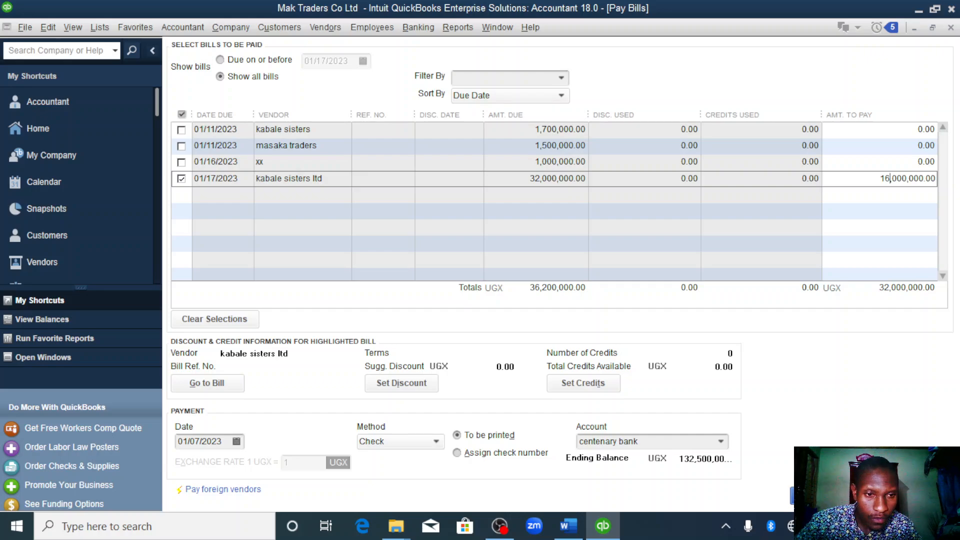
pyautogui.click(831, 495)
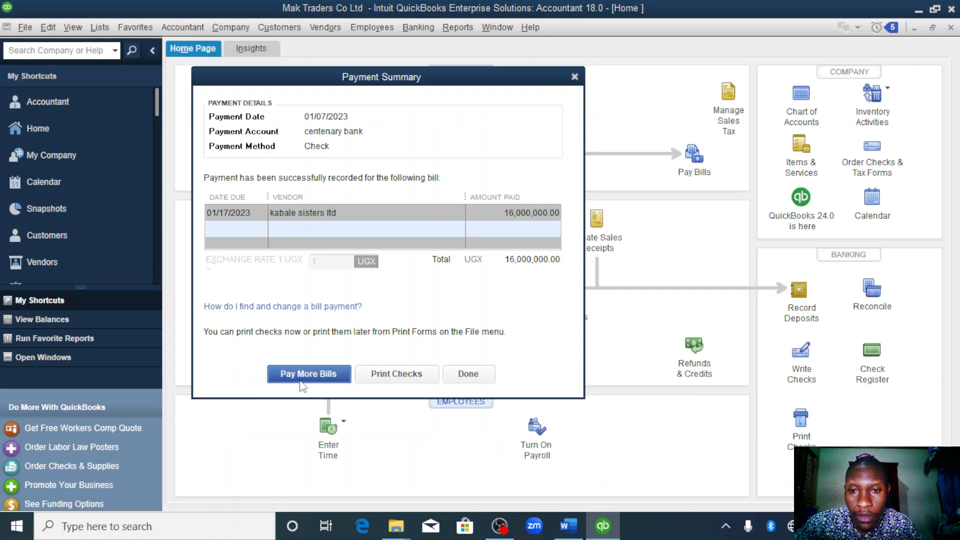
pyautogui.click(479, 374)
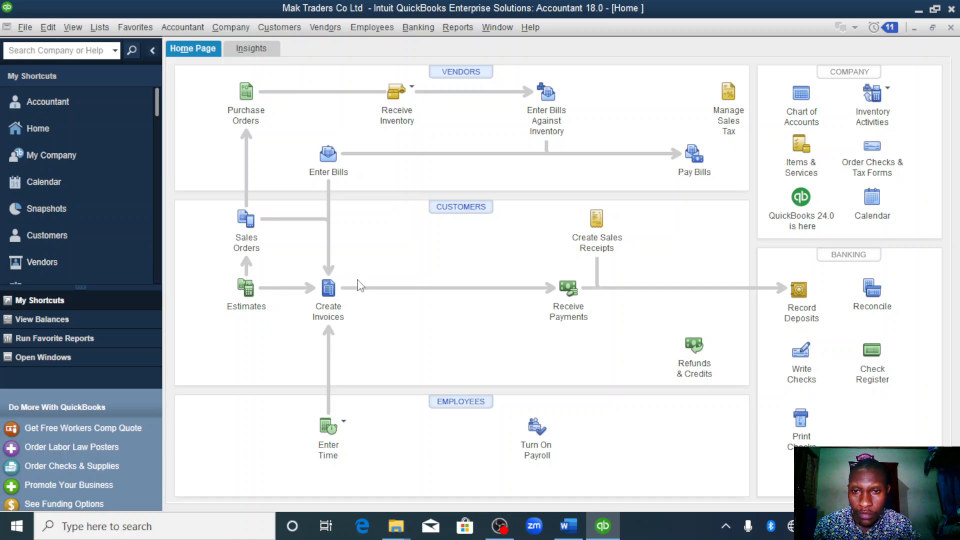
# - Check the 10th January transaction in the Word assignment, and start a cash sales receipt in QuickBooks dated 01/10/2023
pyautogui.click(571, 529)
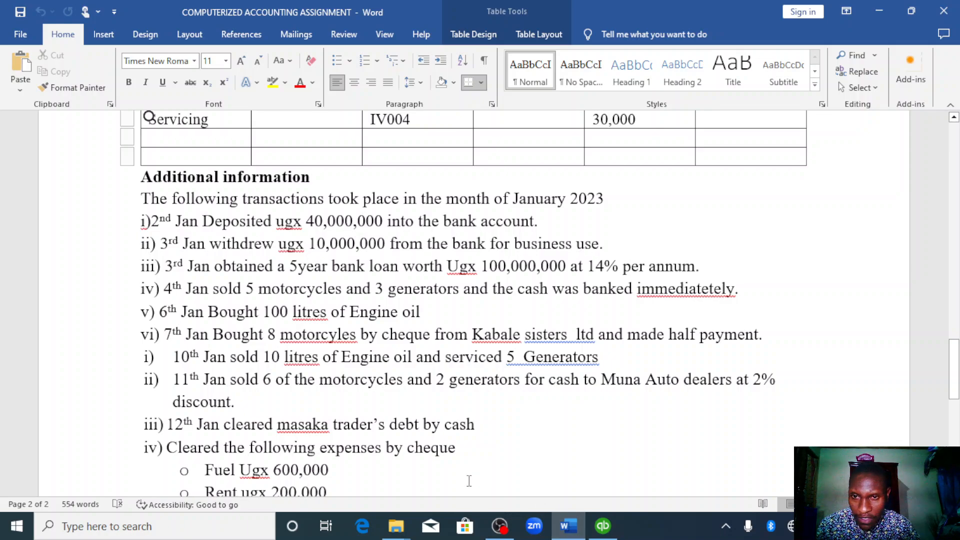
pyautogui.scroll(-3, 531, 463)
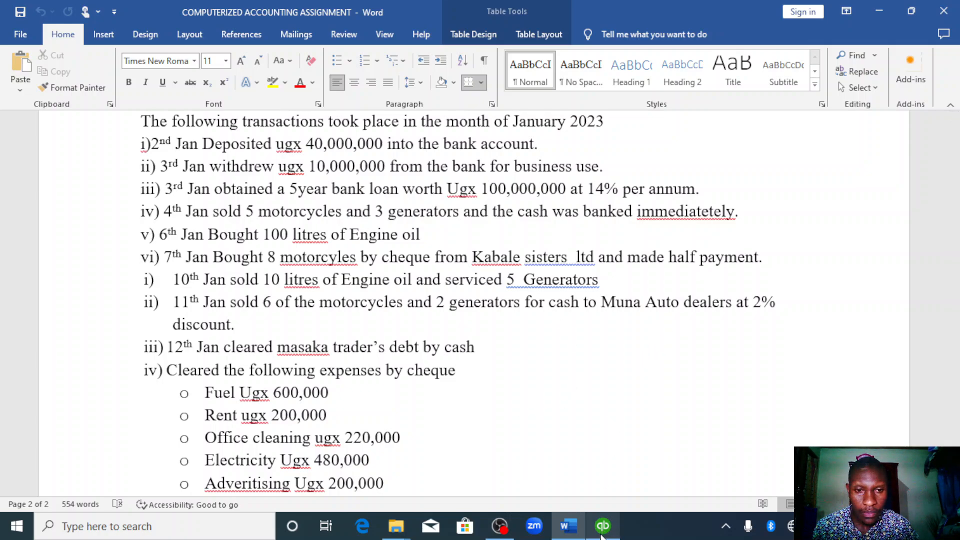
pyautogui.click(604, 528)
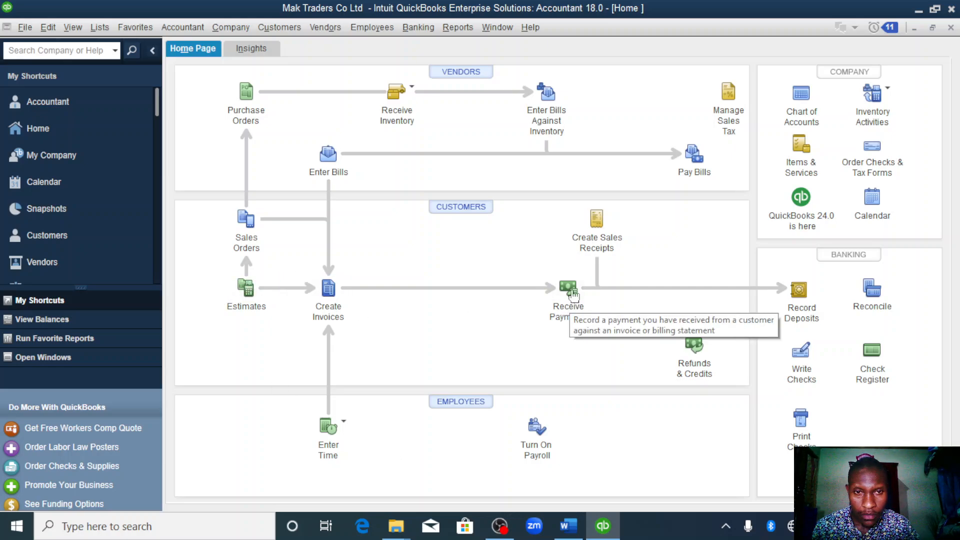
pyautogui.click(595, 220)
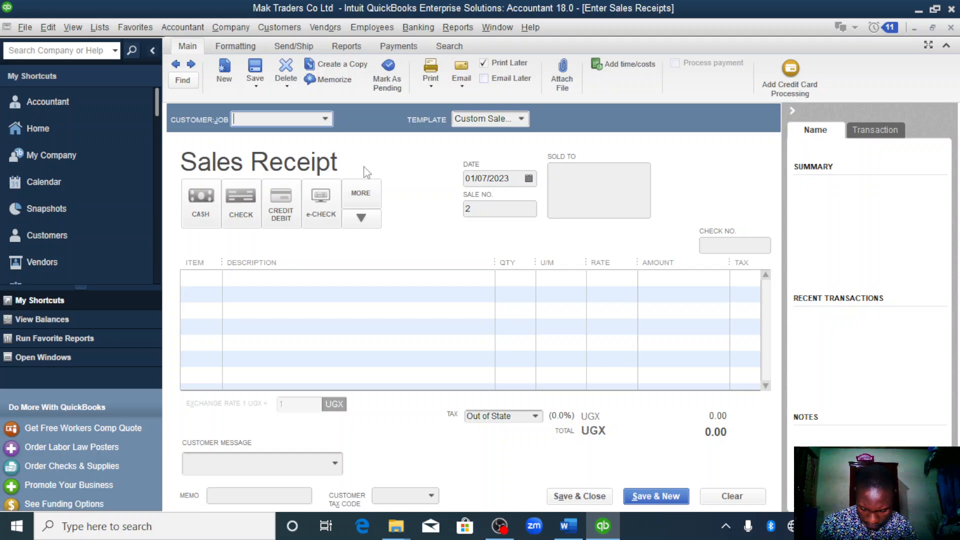
pyautogui.click(208, 213)
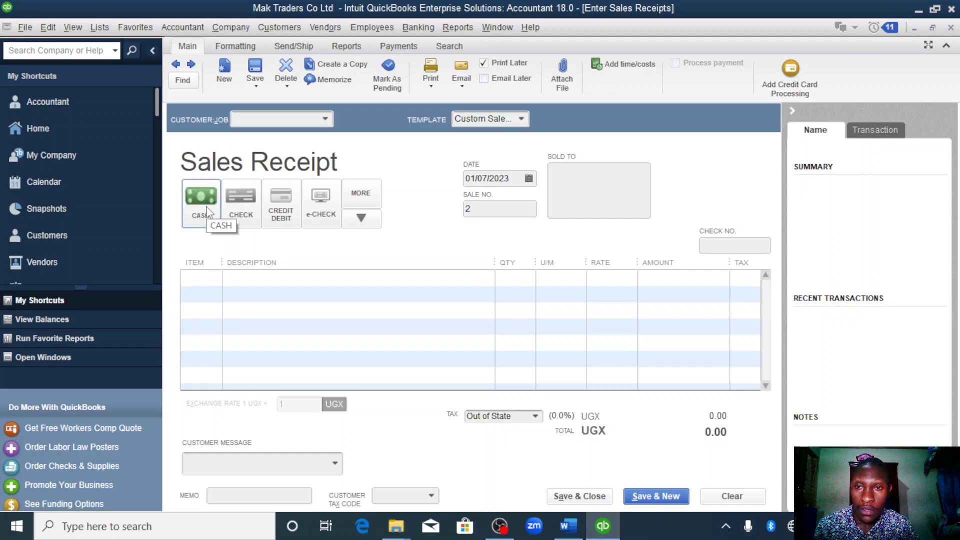
pyautogui.click(528, 179)
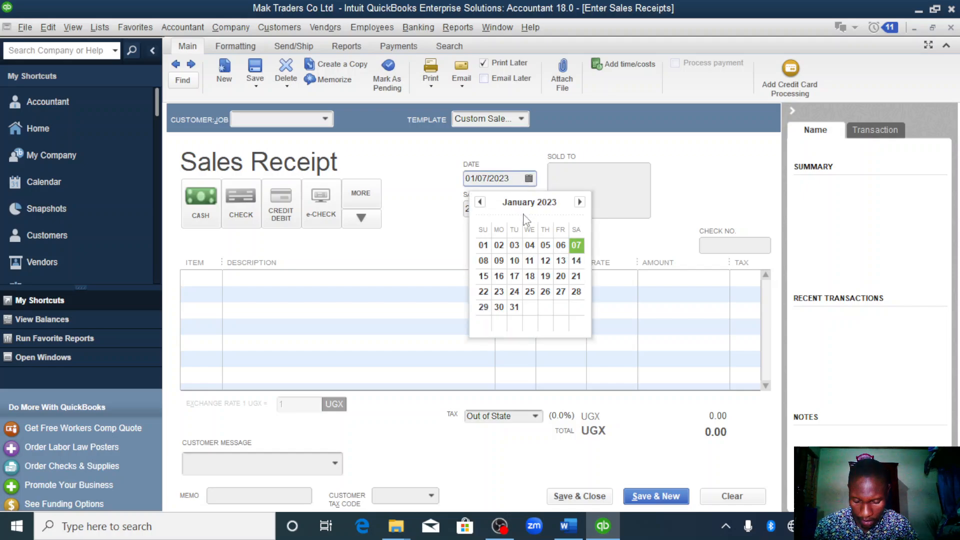
pyautogui.click(516, 262)
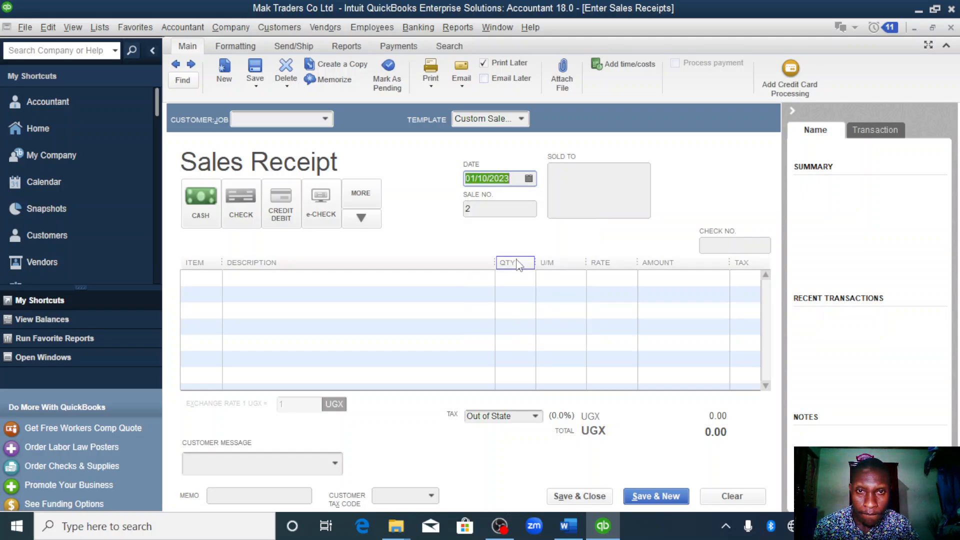
# - Add the oil item to the first line of the sales receipt with a quantity of 10
pyautogui.click(207, 282)
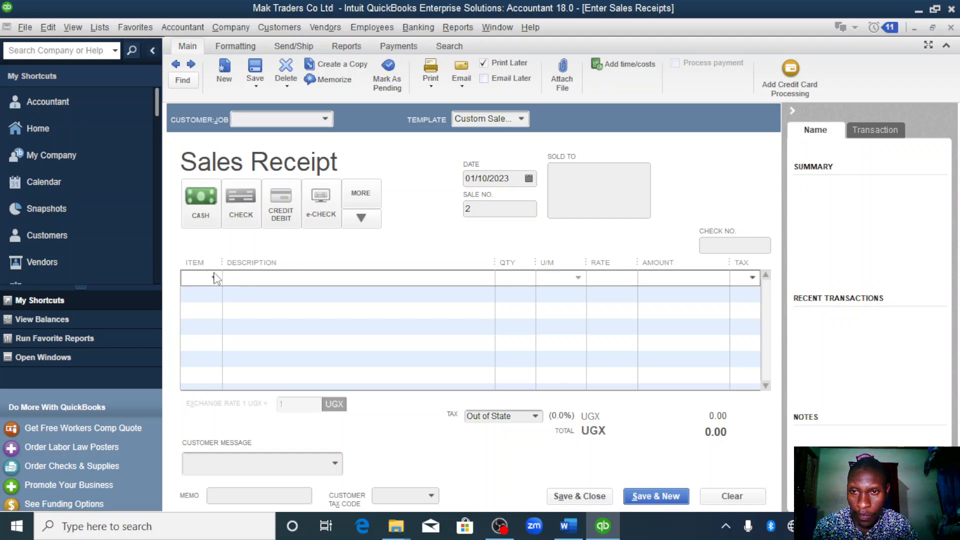
pyautogui.click(215, 278)
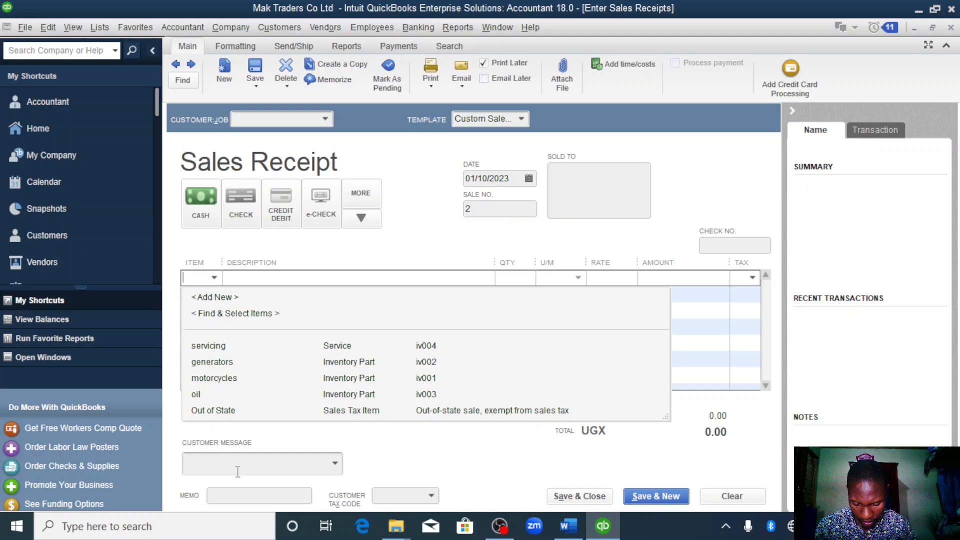
pyautogui.click(198, 394)
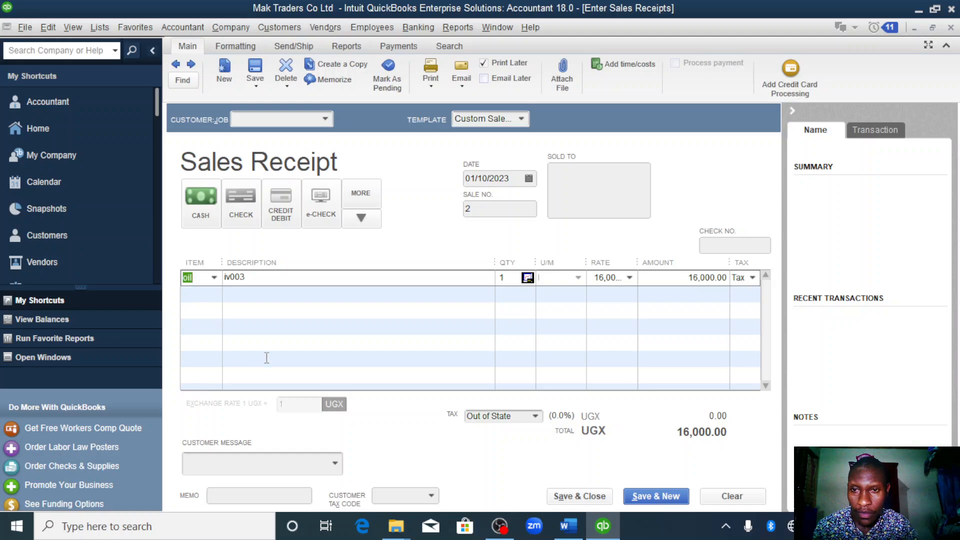
pyautogui.click(508, 277)
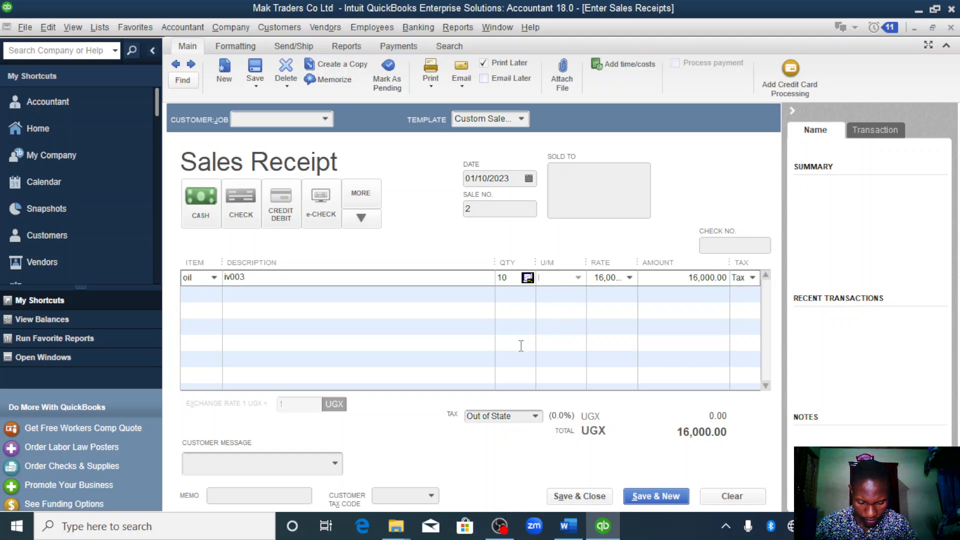
# - Add the servicing item to the second line with a quantity of 5, and save and close the sales receipt
pyautogui.click(203, 295)
pyautogui.click(214, 295)
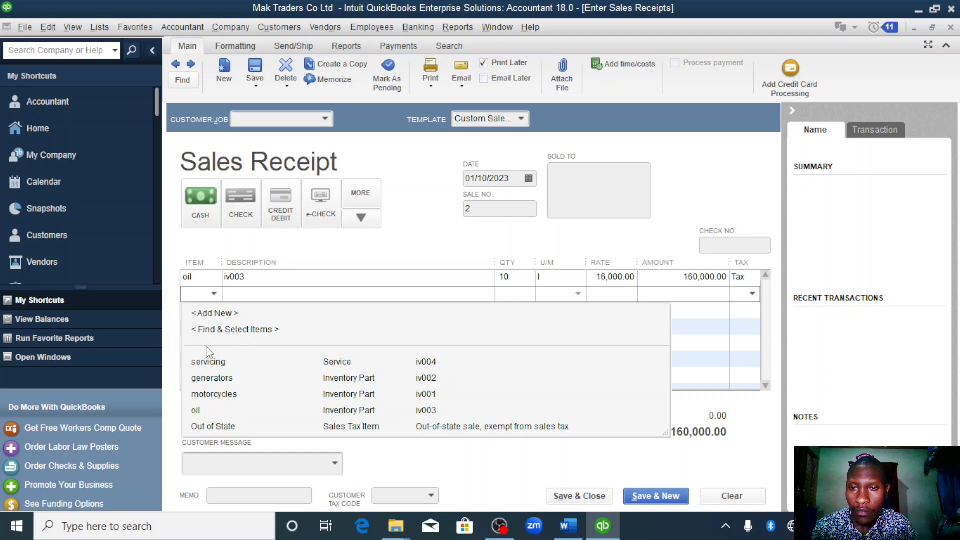
pyautogui.click(210, 362)
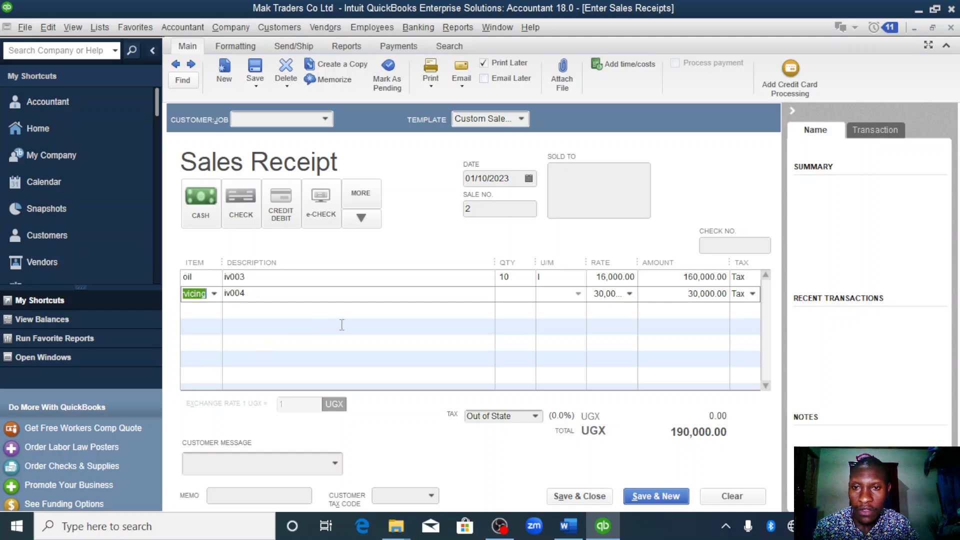
pyautogui.click(517, 293)
pyautogui.write('5')
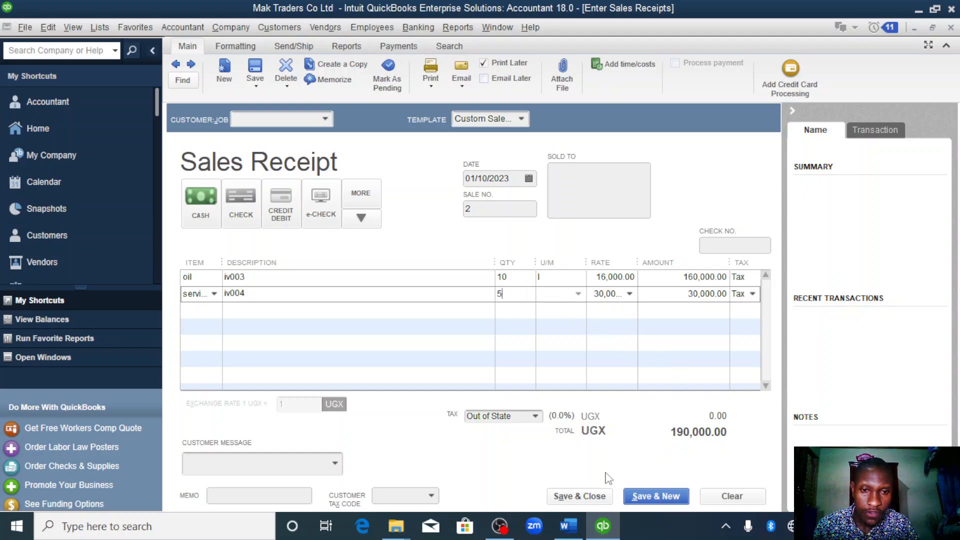
pyautogui.click(584, 497)
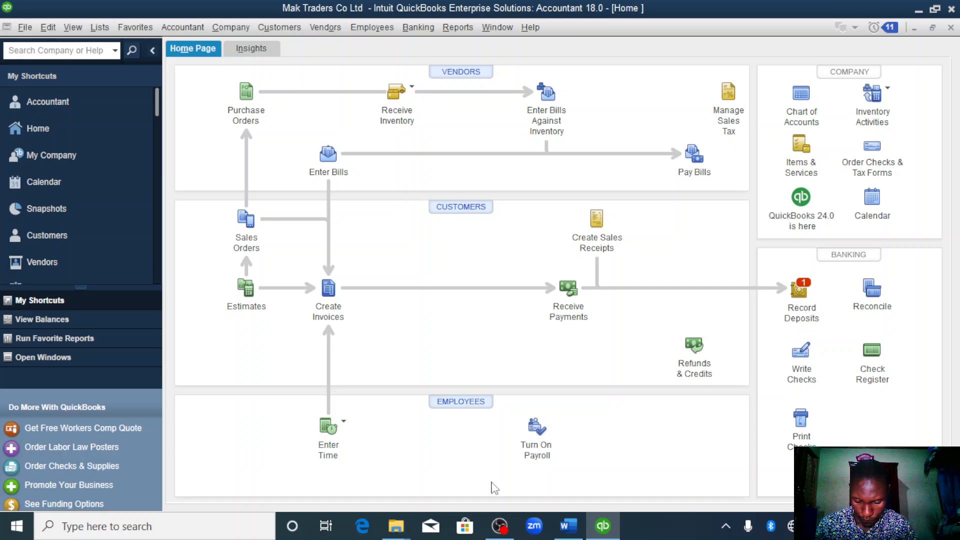
# - Start recording a deposit with the cash payment from sales receipt 2 dated 01/10/2023
pyautogui.click(799, 295)
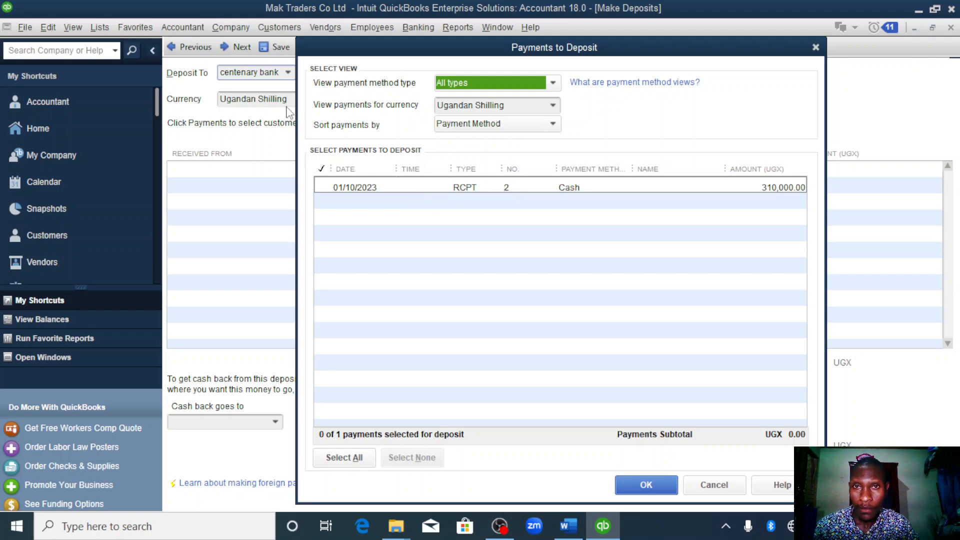
pyautogui.click(321, 188)
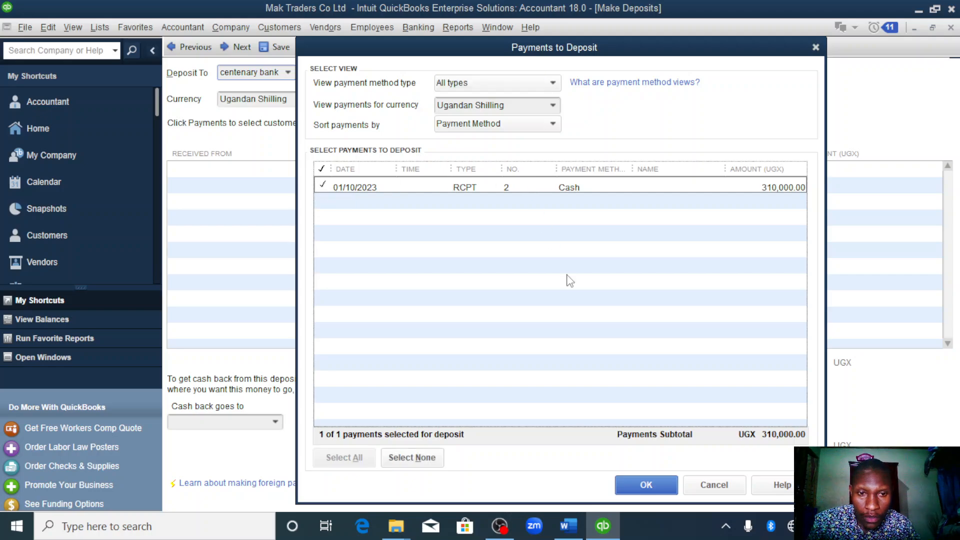
pyautogui.click(655, 483)
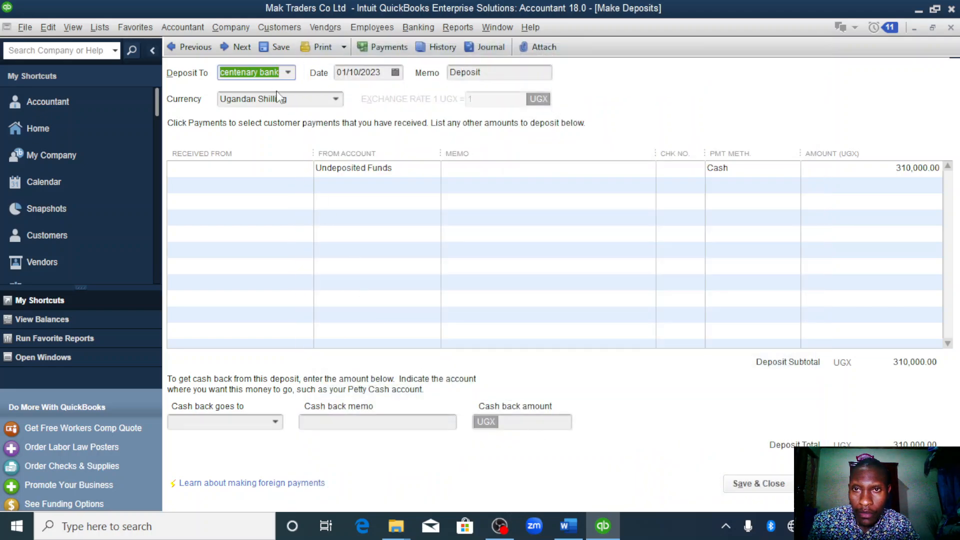
# - Add a new bank account named cash account as the deposit destination, suppress the default accounts message, and save and close the deposit
pyautogui.click(289, 74)
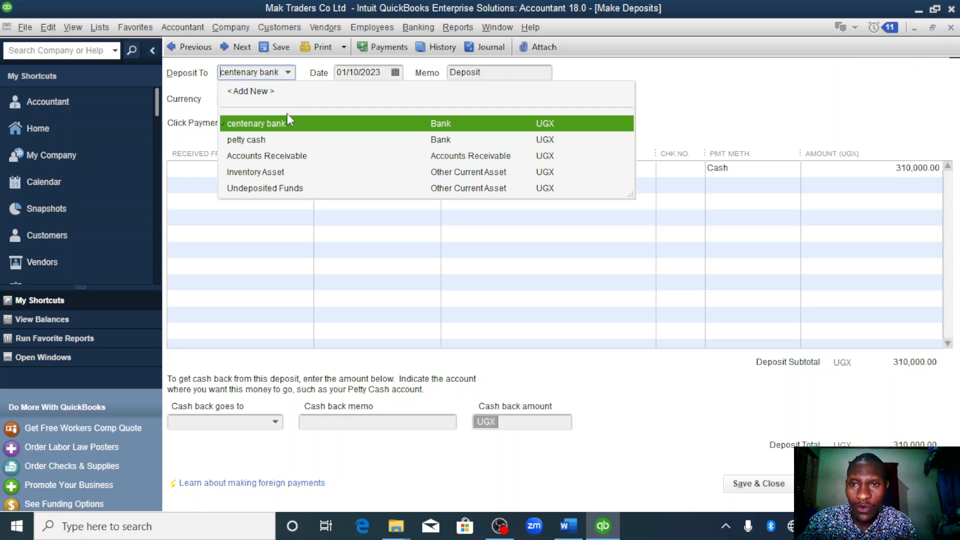
pyautogui.click(293, 76)
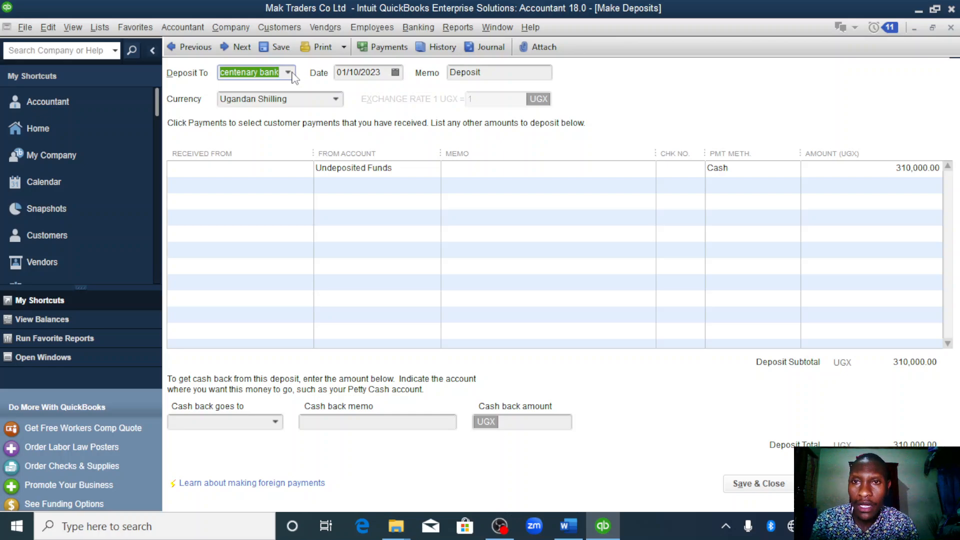
pyautogui.click(288, 74)
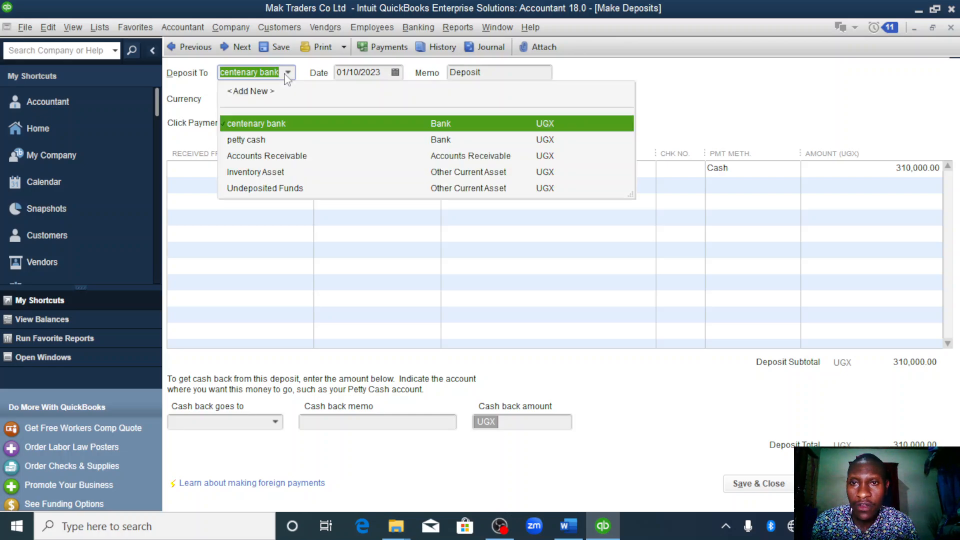
pyautogui.click(253, 92)
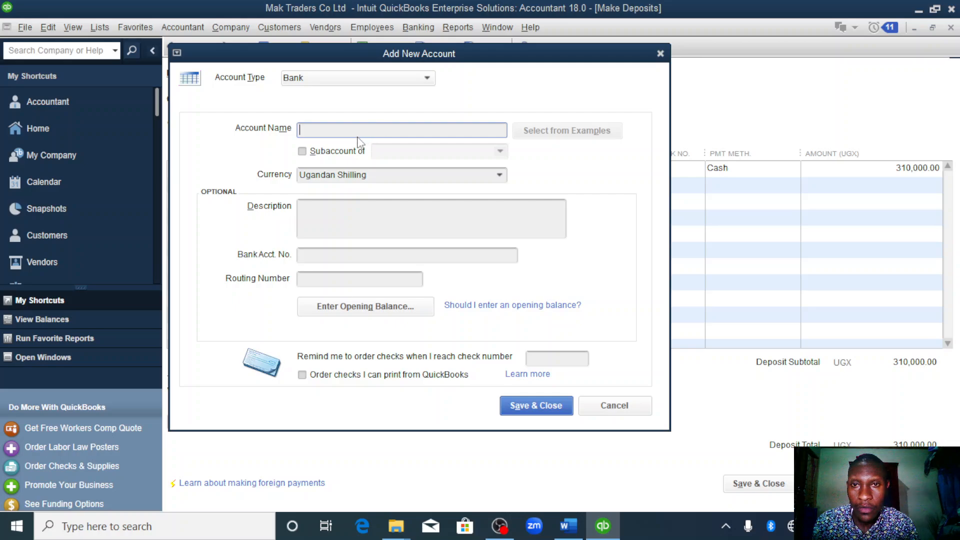
pyautogui.write('cash')
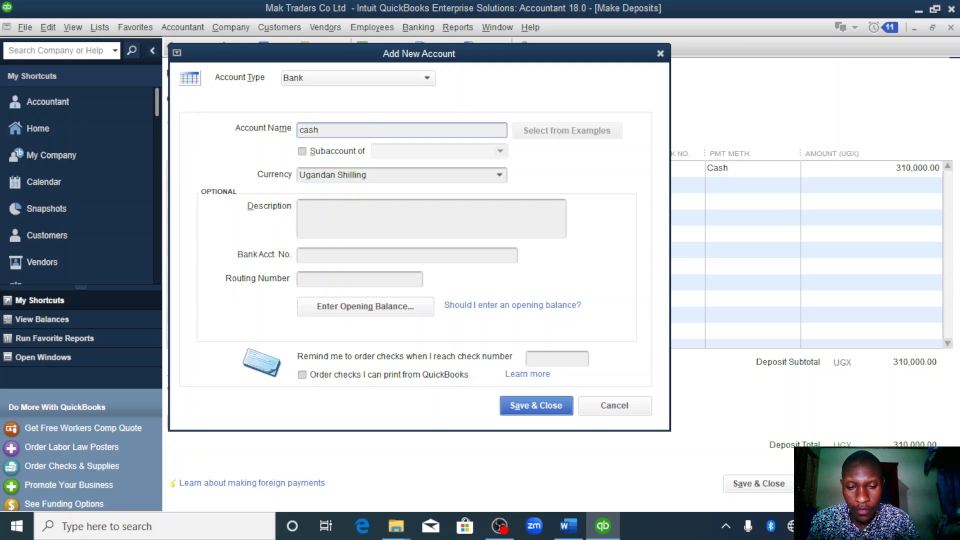
pyautogui.write(' account')
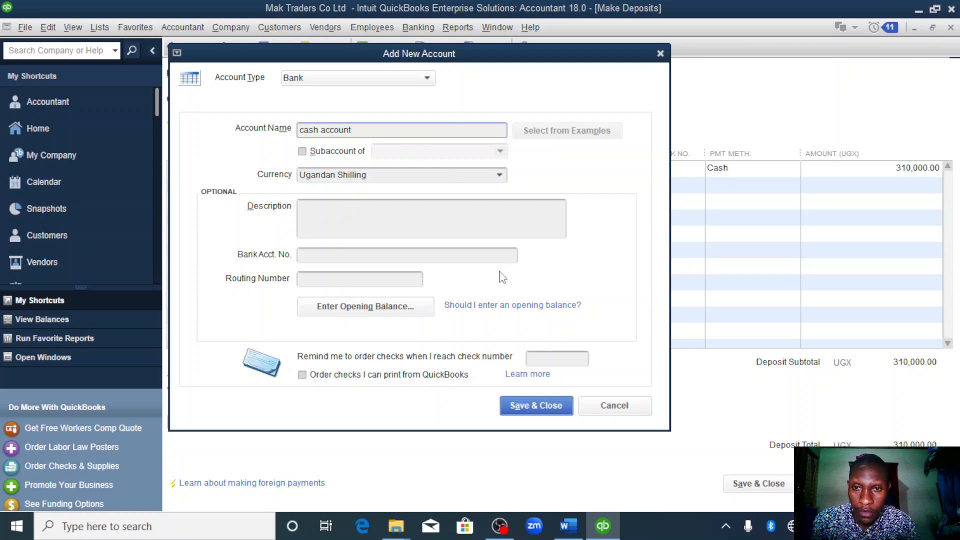
pyautogui.click(536, 404)
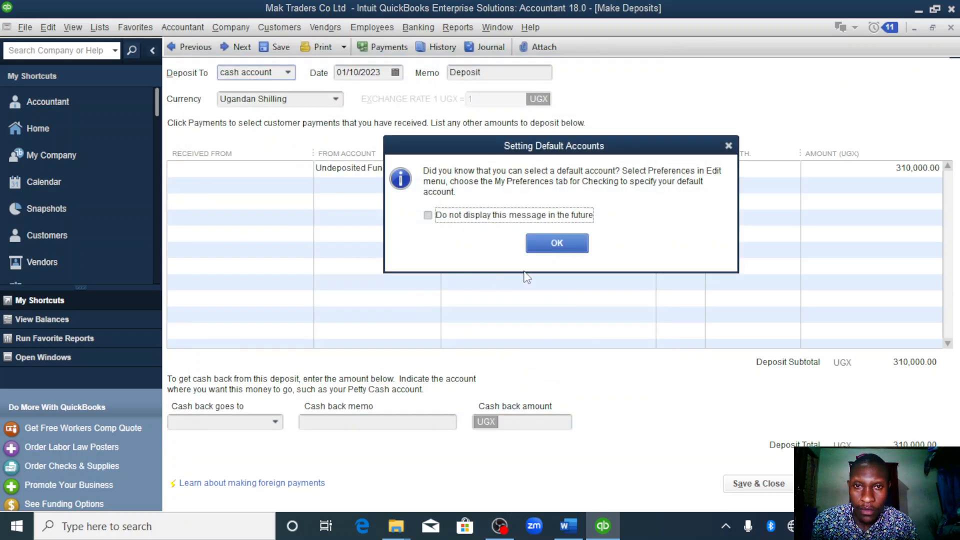
pyautogui.click(427, 216)
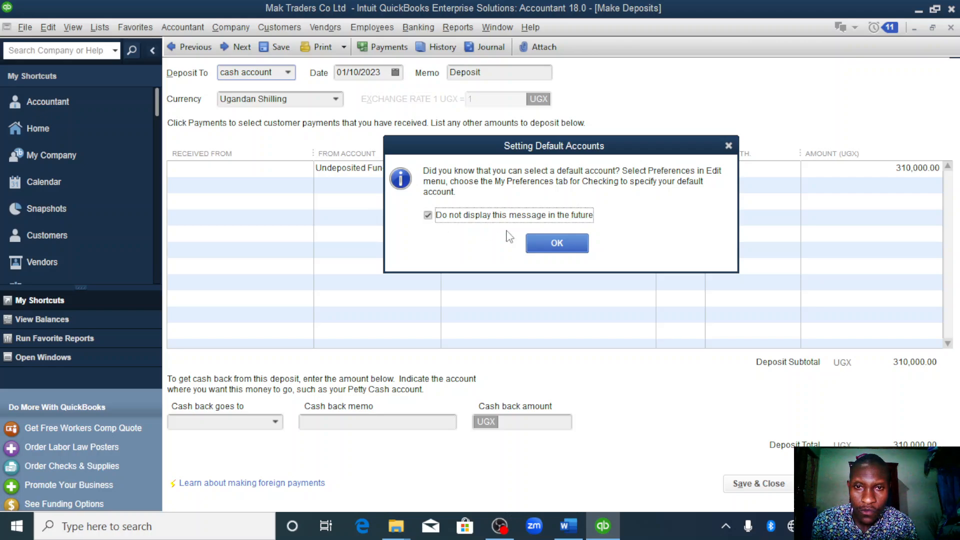
pyautogui.click(545, 242)
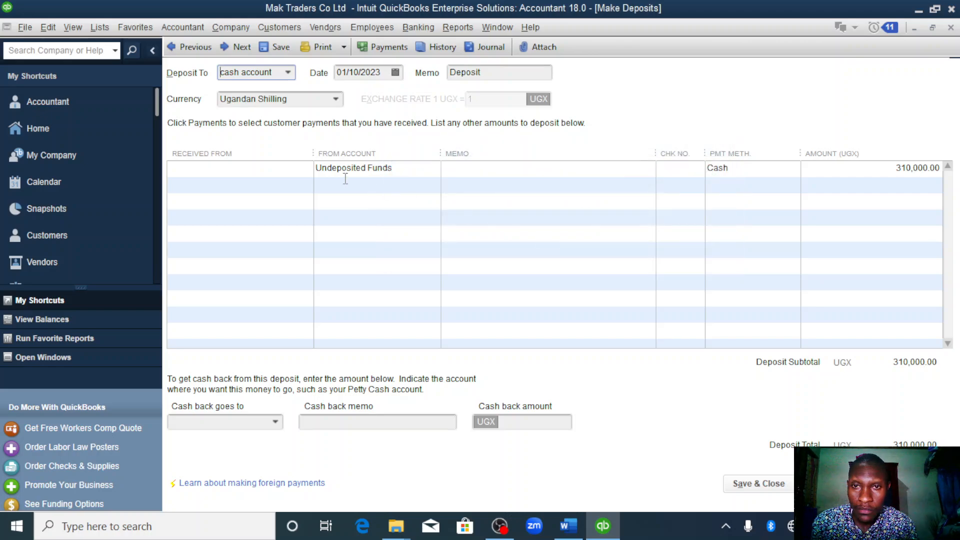
pyautogui.click(743, 485)
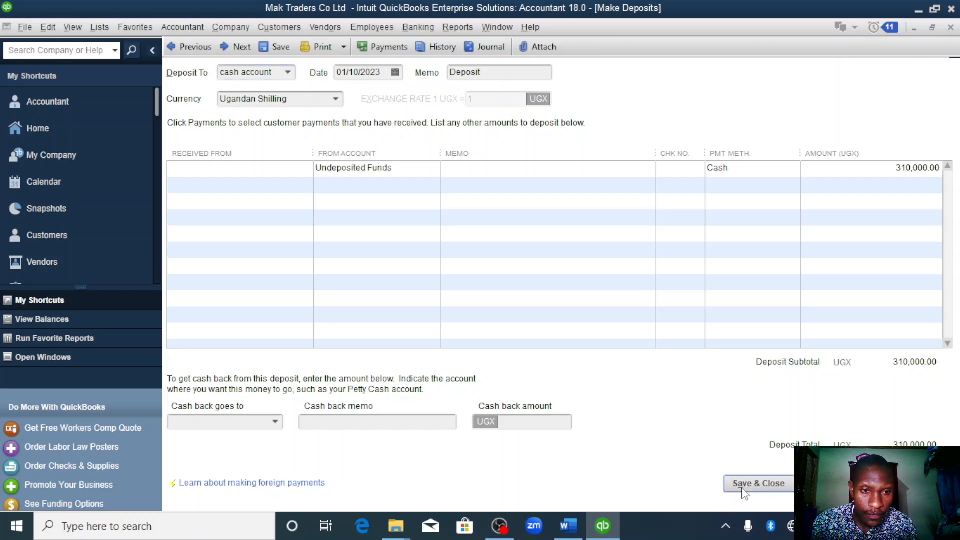
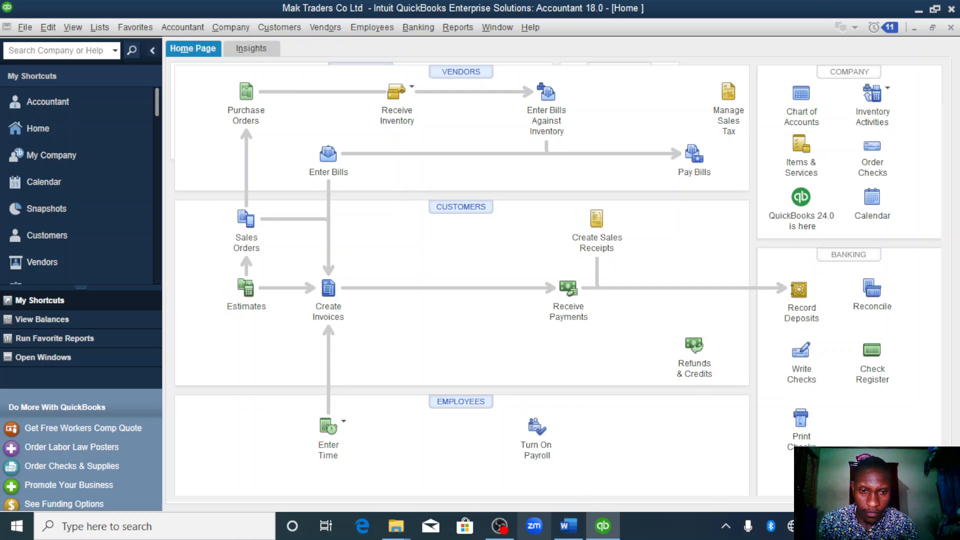
# - Check the 11th January sale in the Word assignment, return to QuickBooks and start an invoice dated 01/11/2023
pyautogui.click(568, 526)
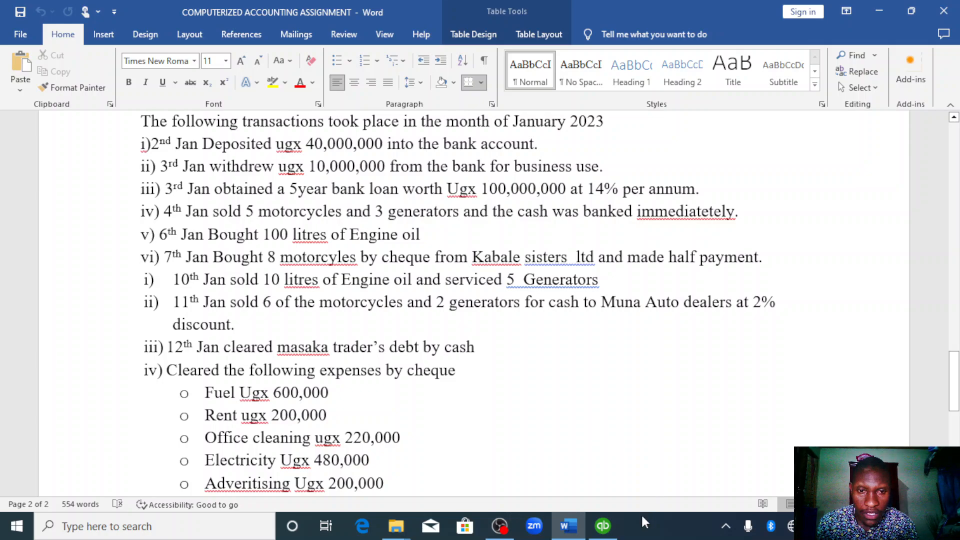
pyautogui.click(604, 525)
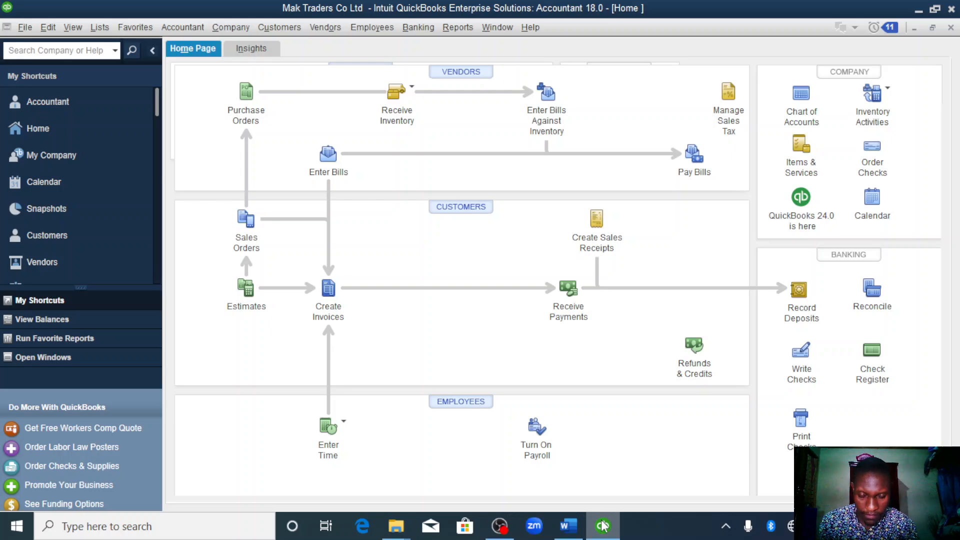
pyautogui.click(327, 294)
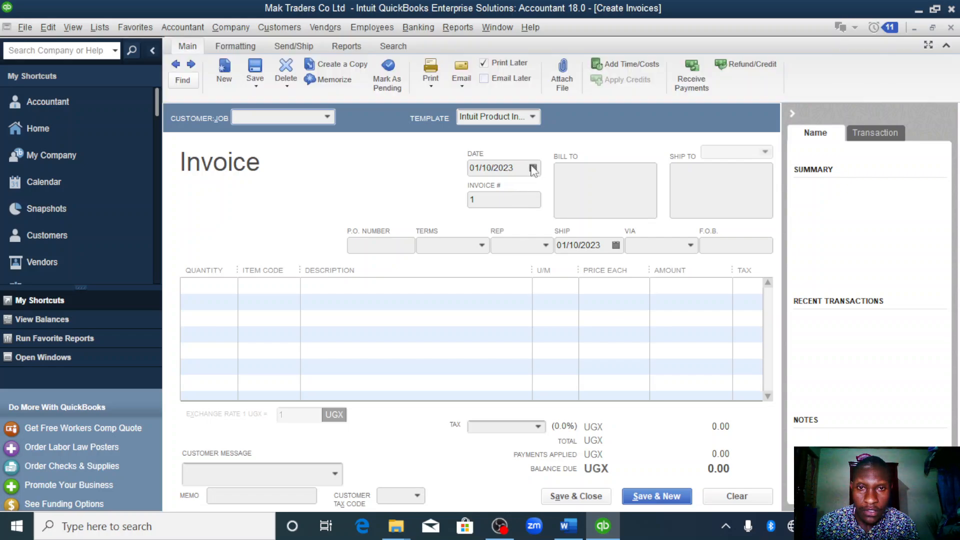
pyautogui.click(533, 168)
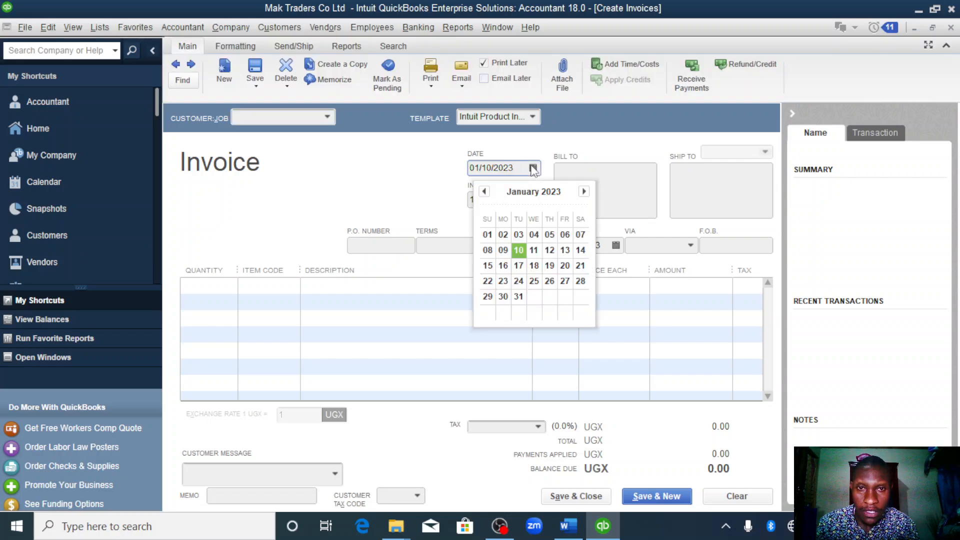
pyautogui.click(535, 251)
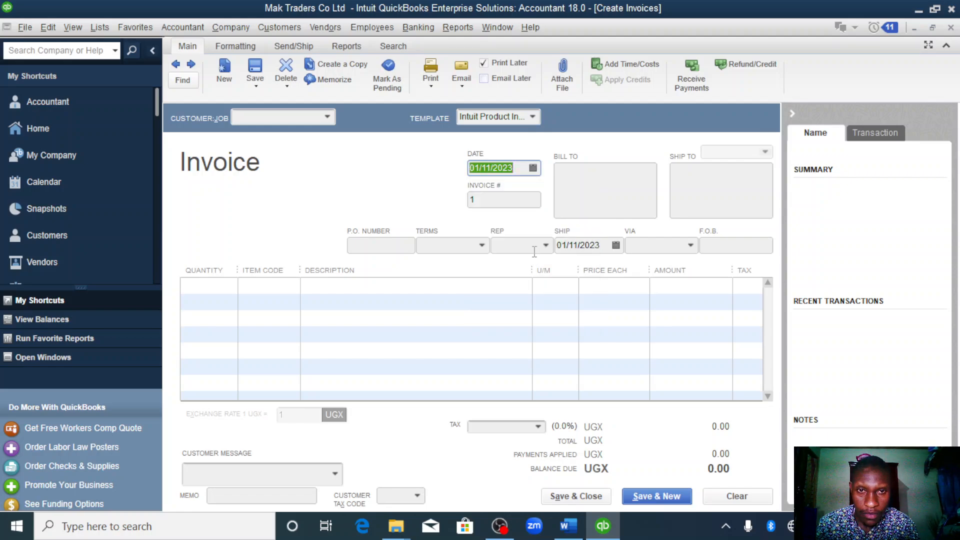
# - Start adding a new customer to the invoice with the customer name muna auto spares
pyautogui.click(324, 118)
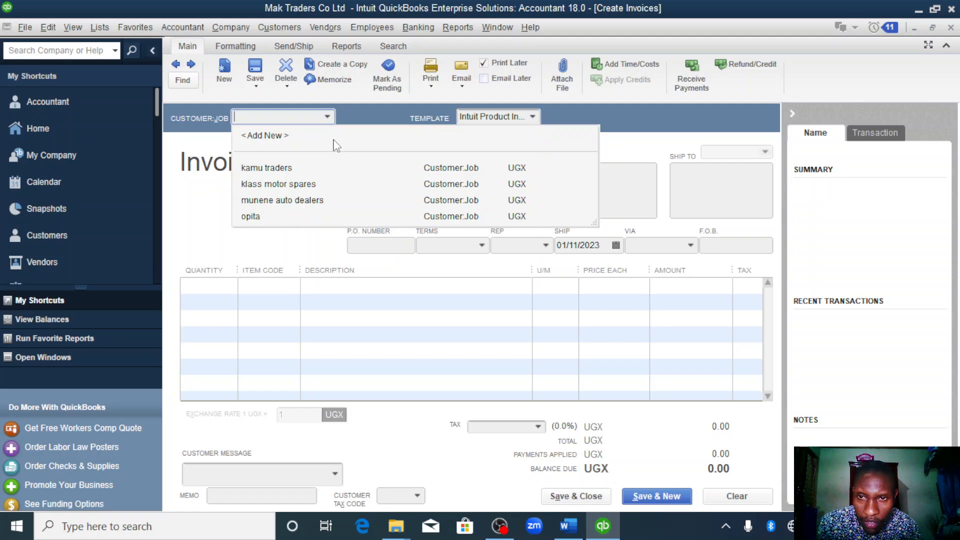
pyautogui.click(267, 139)
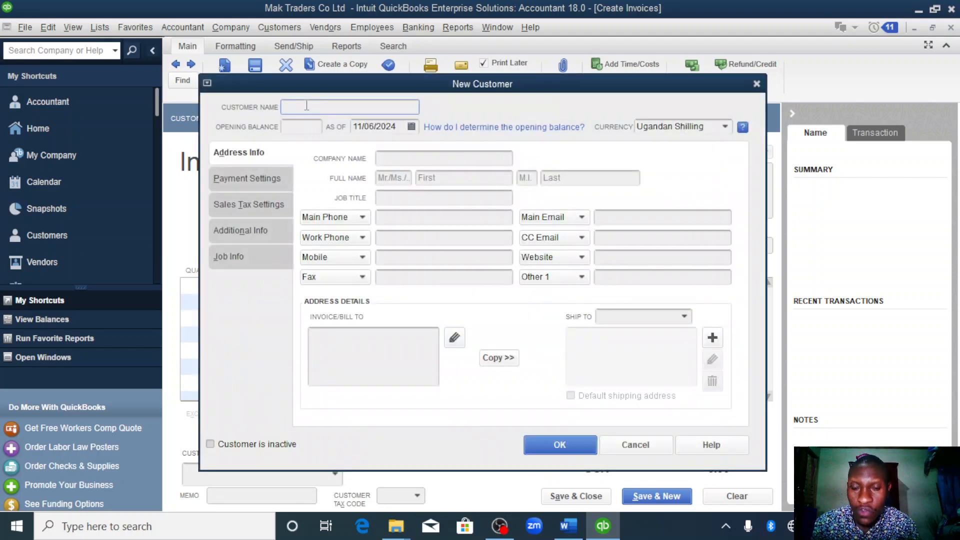
pyautogui.write('muna a')
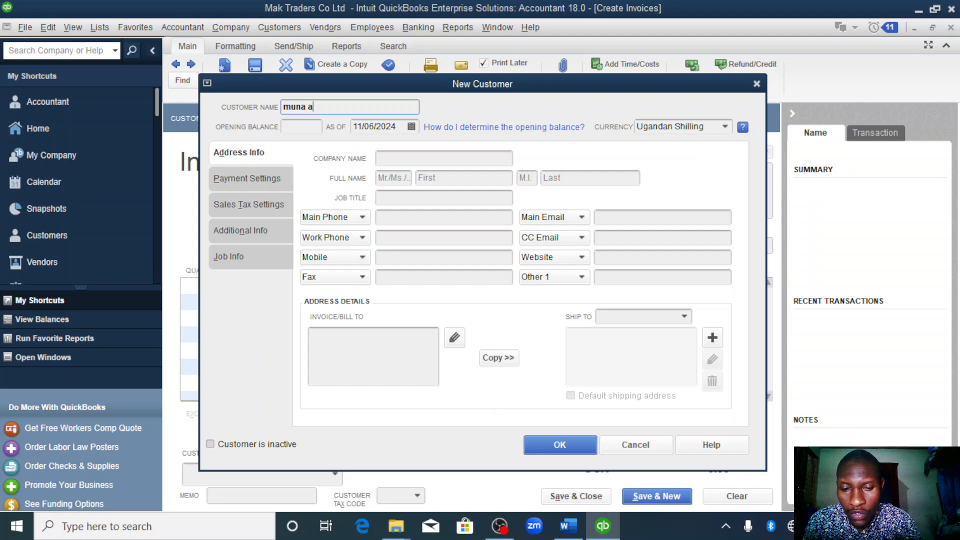
pyautogui.write('uto sp')
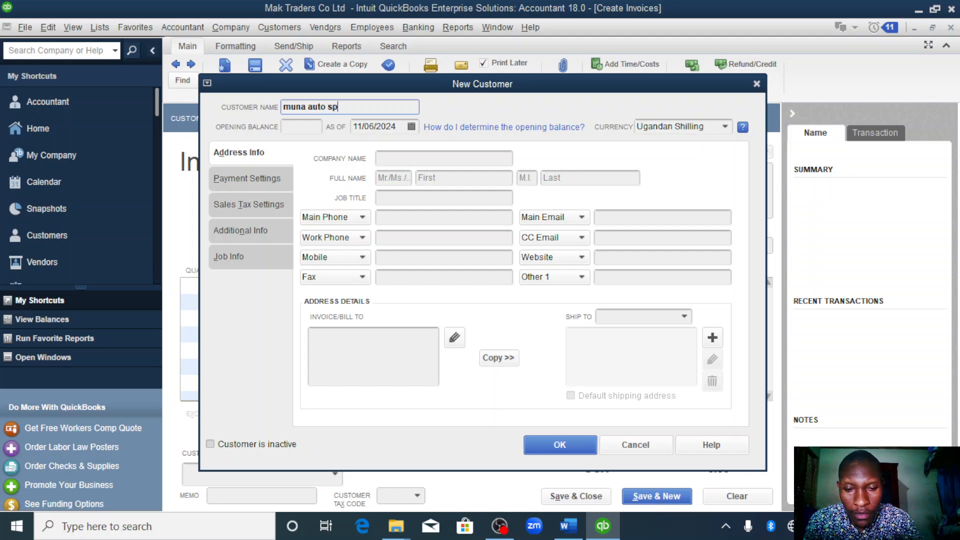
pyautogui.write('ares')
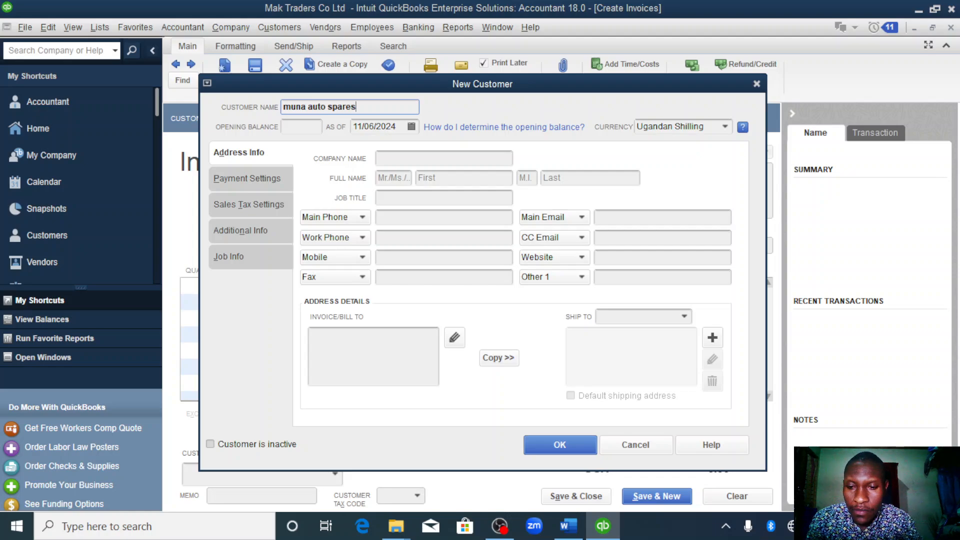
# - Set the new customer's opening balance date to 01/11/2023 and save the customer
pyautogui.click(405, 123)
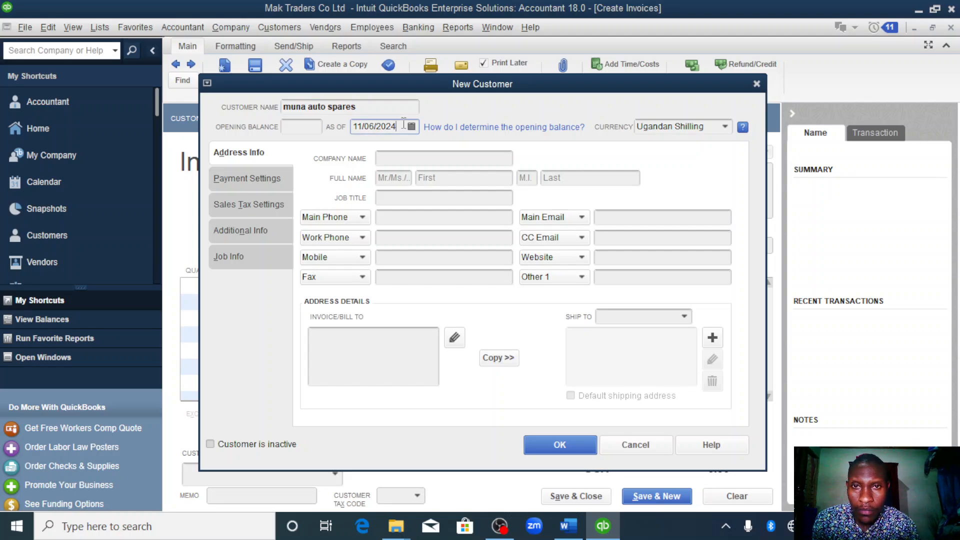
pyautogui.rightClick(405, 127)
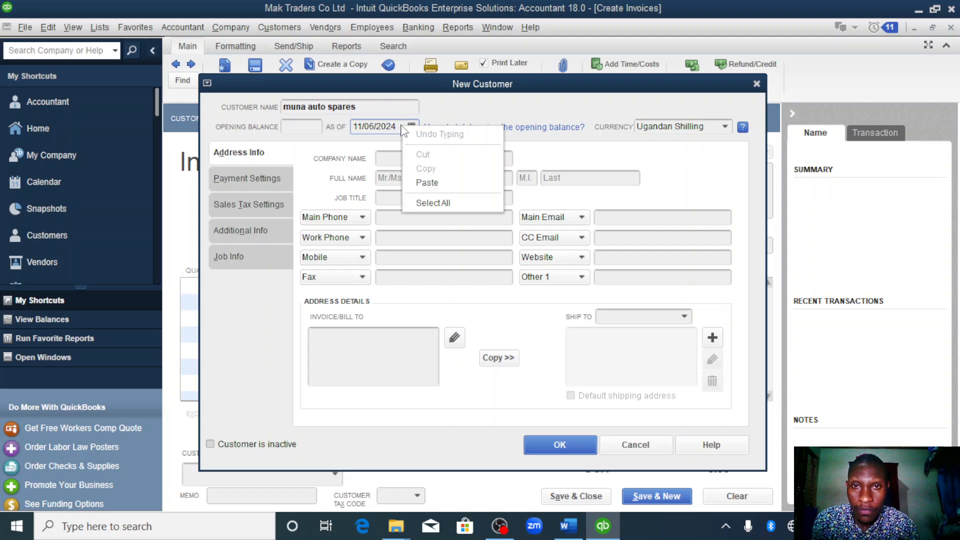
pyautogui.moveTo(400, 127); pyautogui.dragTo(350, 126)
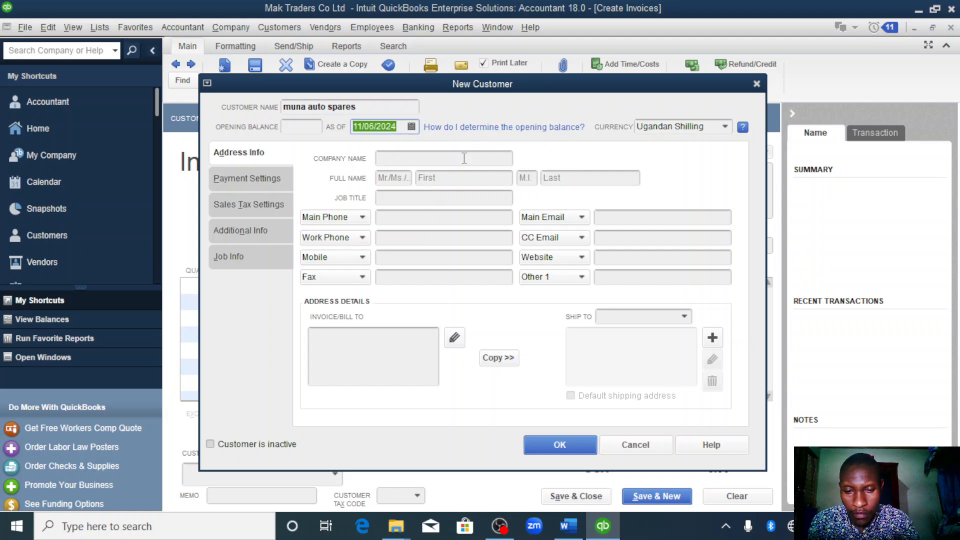
pyautogui.write('01/01/2023')
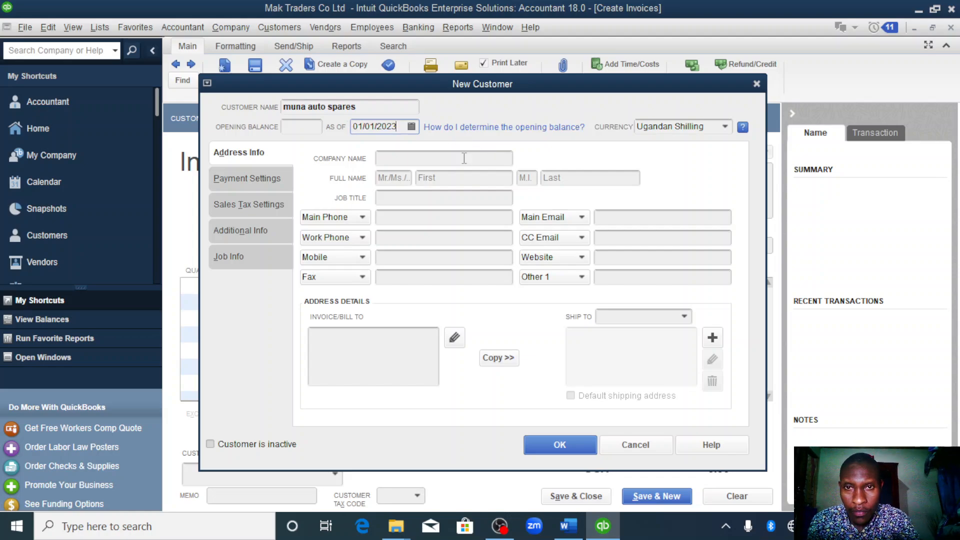
pyautogui.click(410, 131)
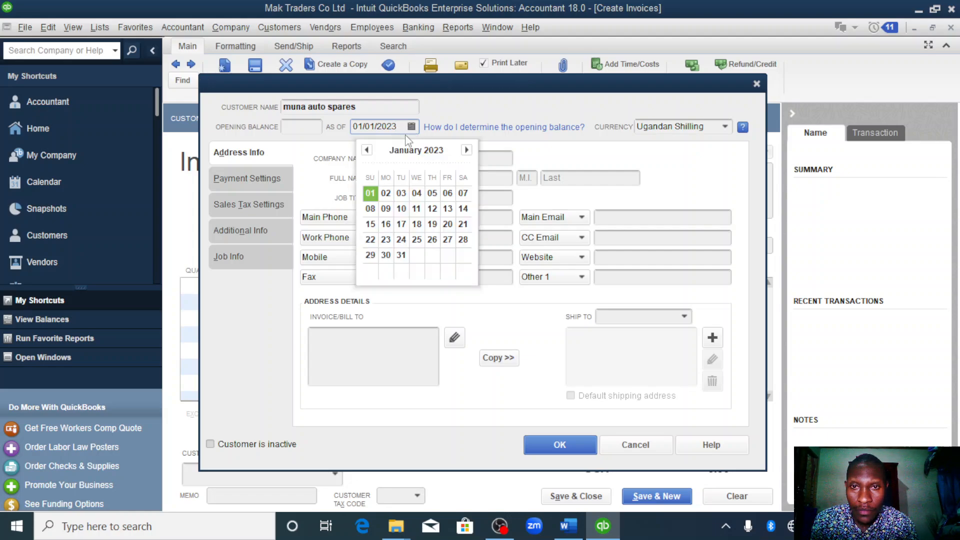
pyautogui.click(416, 208)
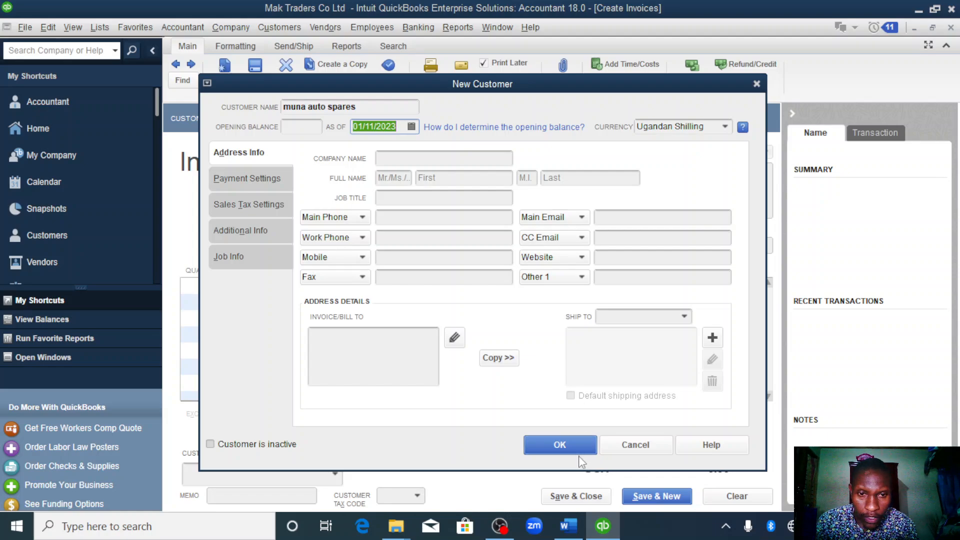
pyautogui.click(573, 443)
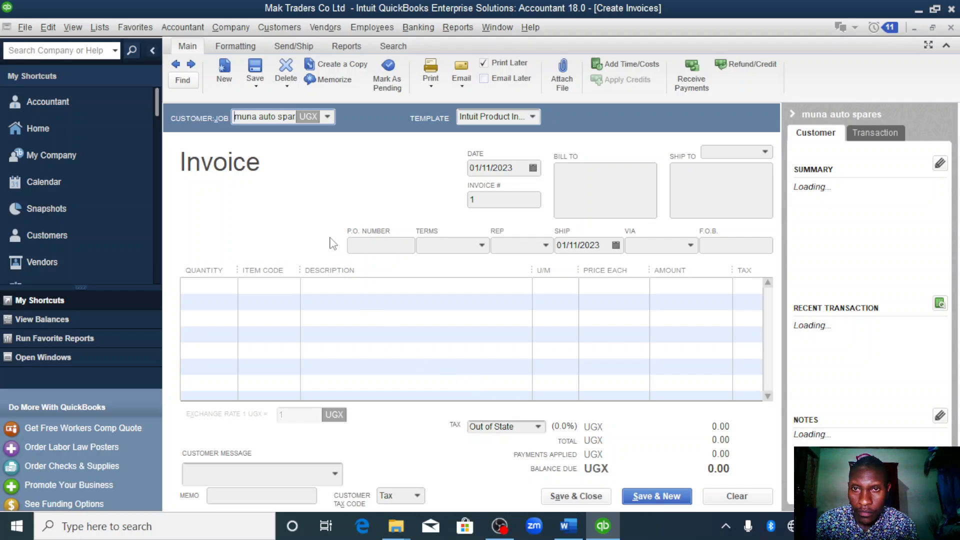
# - Add the motorcycles item to the first line of the invoice with a quantity of 6
pyautogui.click(262, 285)
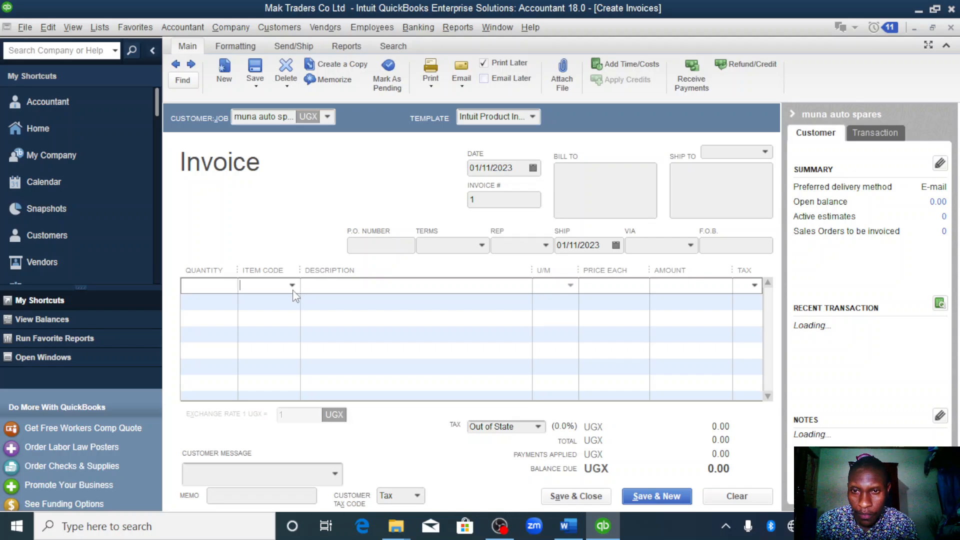
pyautogui.click(292, 285)
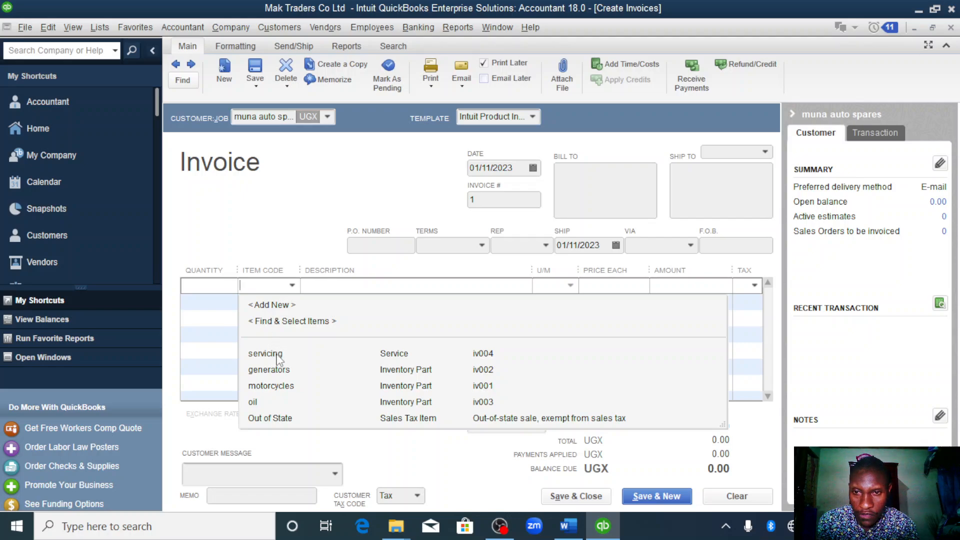
pyautogui.click(280, 386)
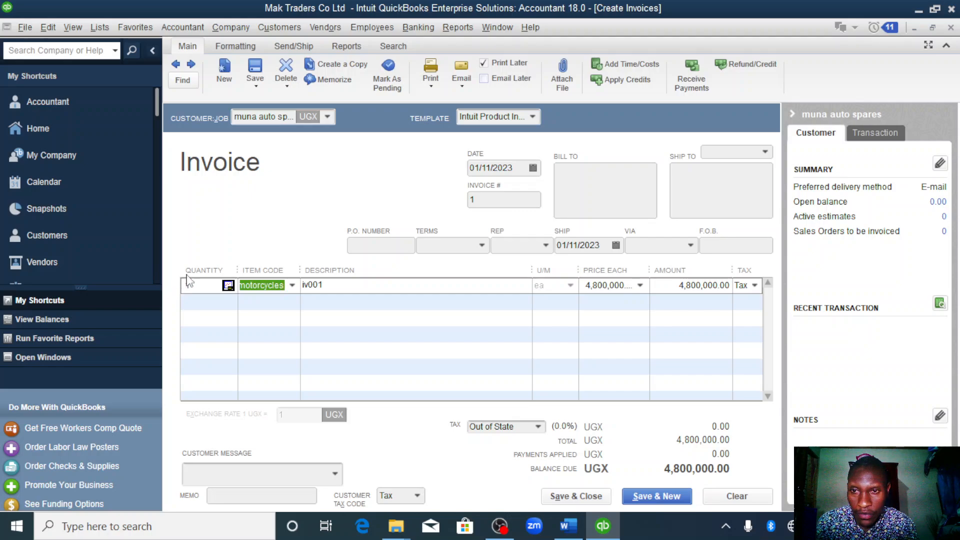
pyautogui.click(206, 286)
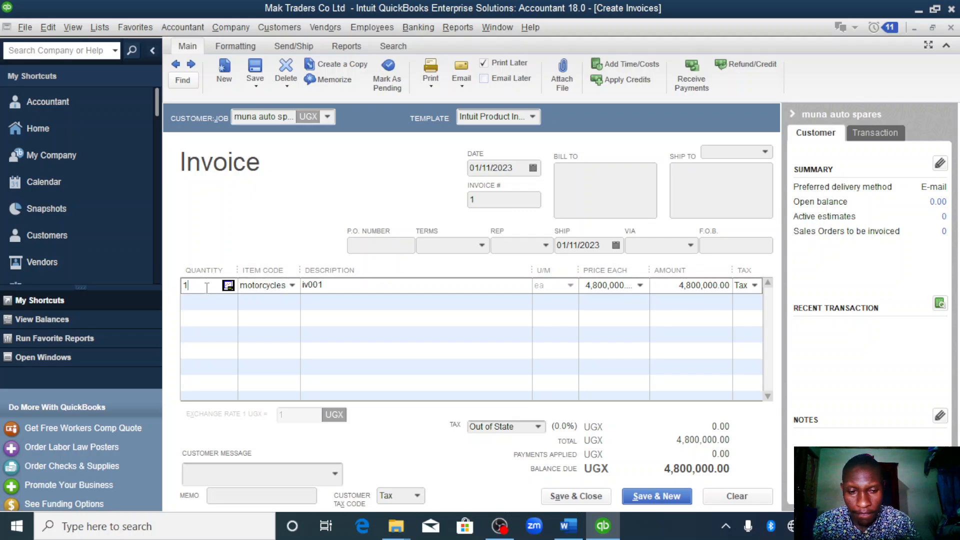
pyautogui.write('6')
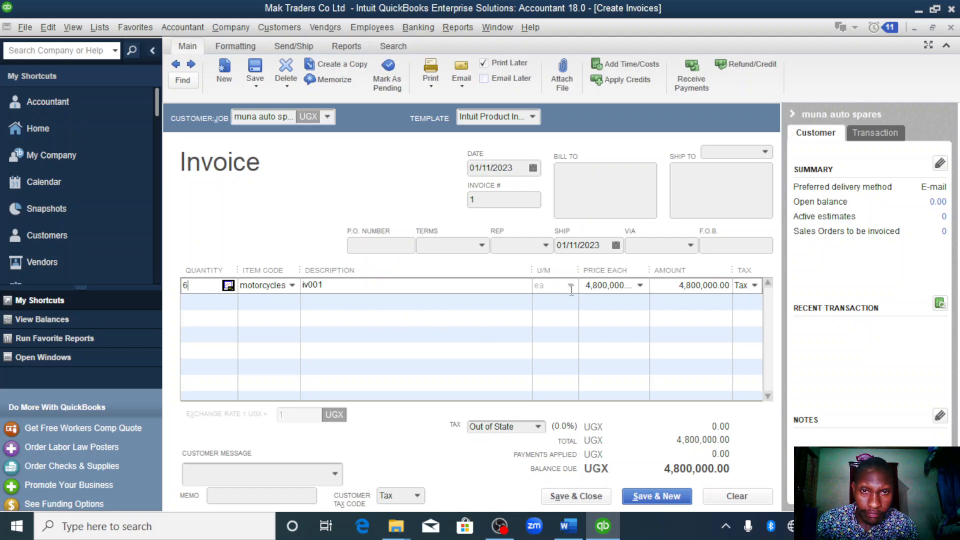
# - Add the generators item to the second invoice line with a quantity of 2, and save and close the invoice
pyautogui.click(278, 302)
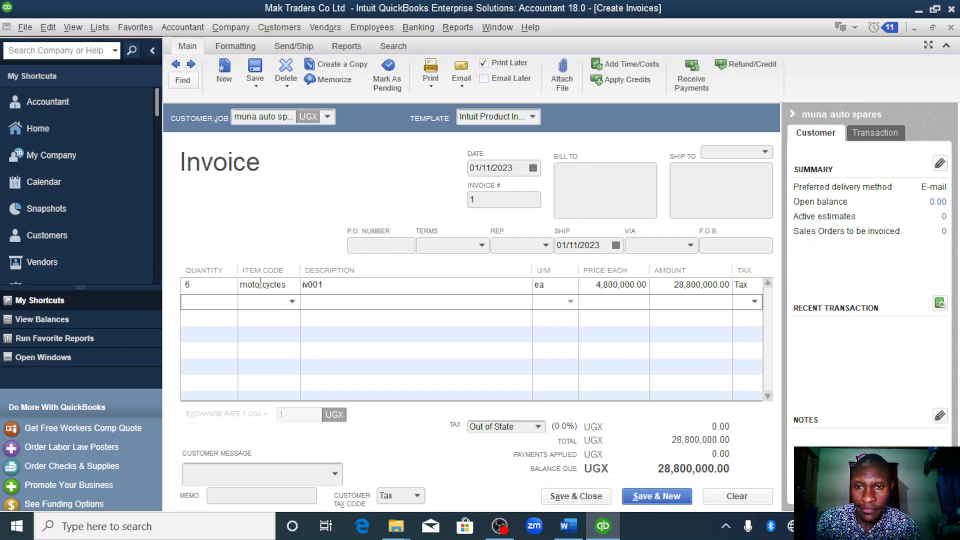
pyautogui.click(293, 304)
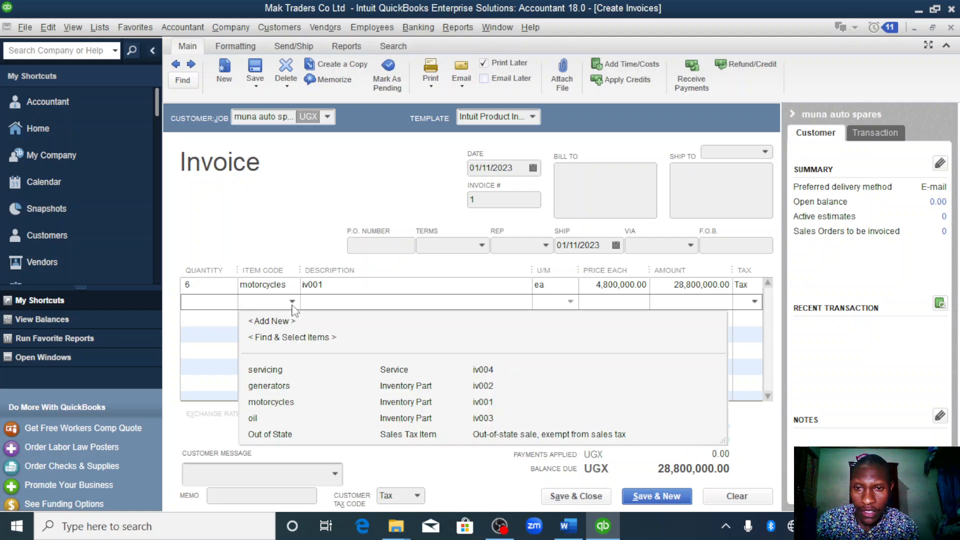
pyautogui.click(288, 385)
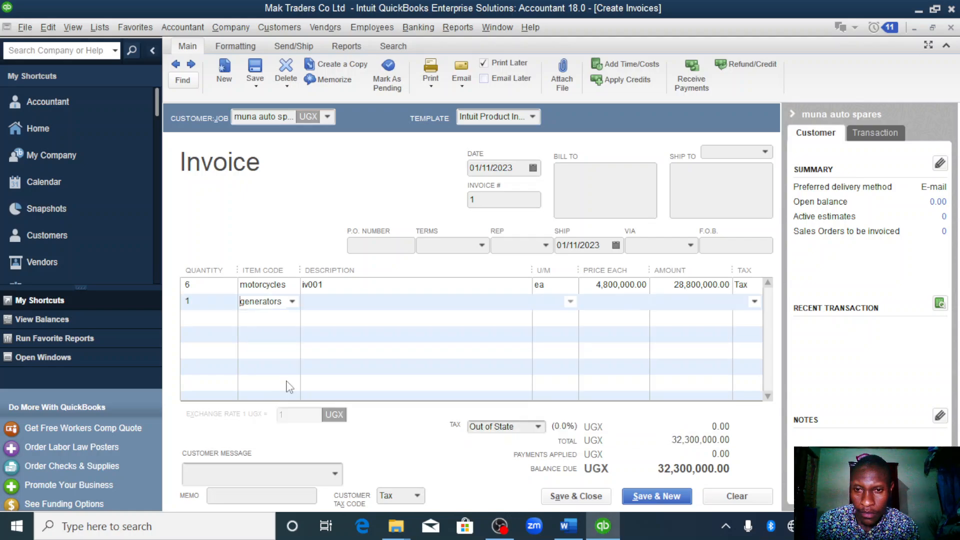
pyautogui.click(211, 300)
pyautogui.write('2')
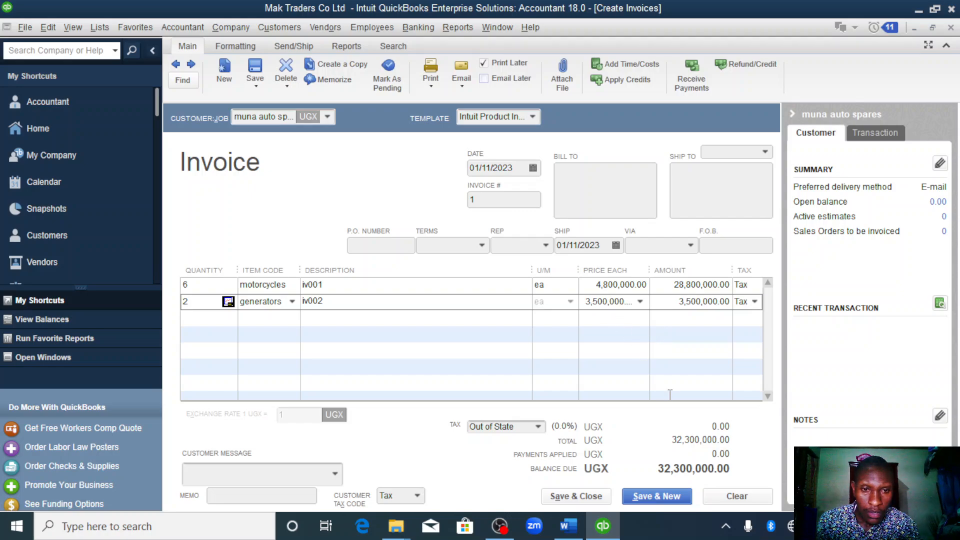
pyautogui.click(577, 498)
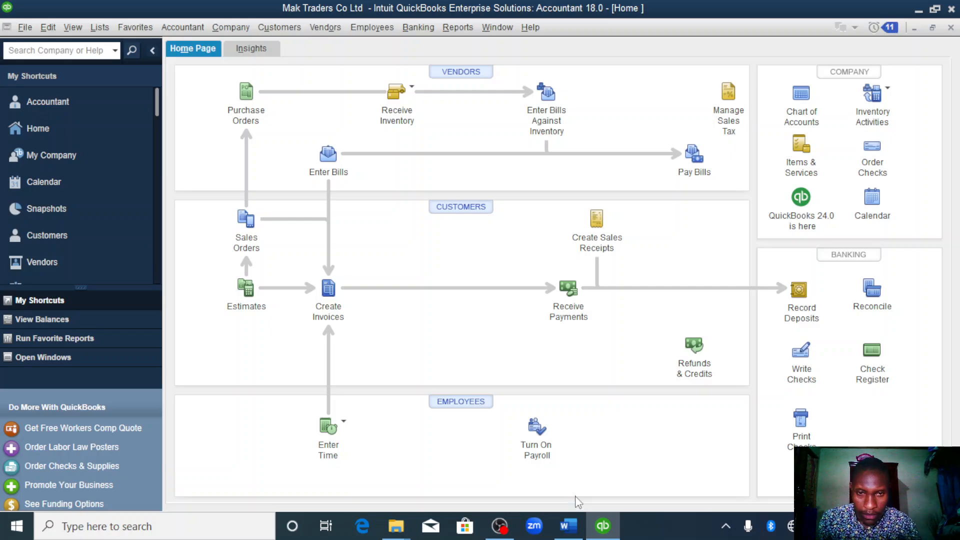
# - After rechecking the Word assignment, enter a cash payment from muna auto spares against invoice 1, keeping automatic payment calculation on
pyautogui.click(567, 528)
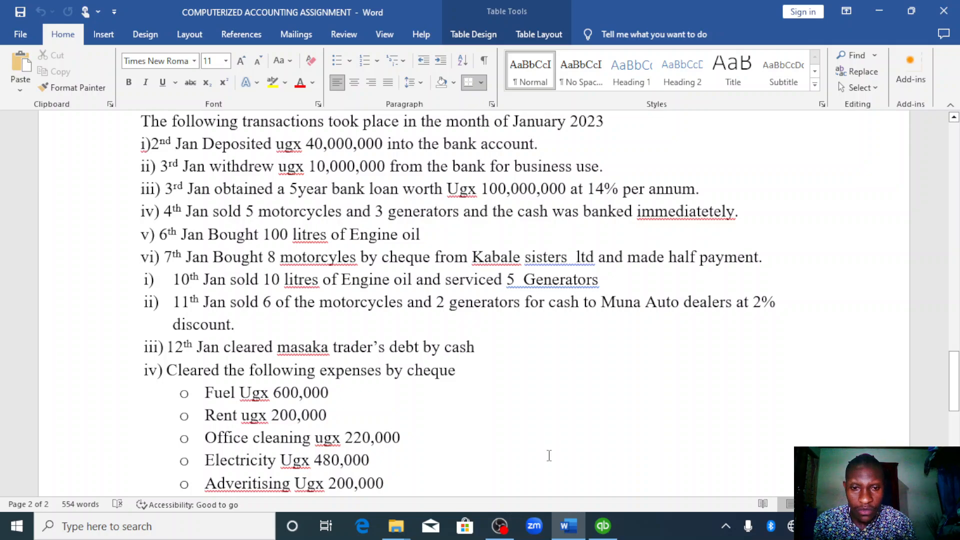
pyautogui.click(609, 527)
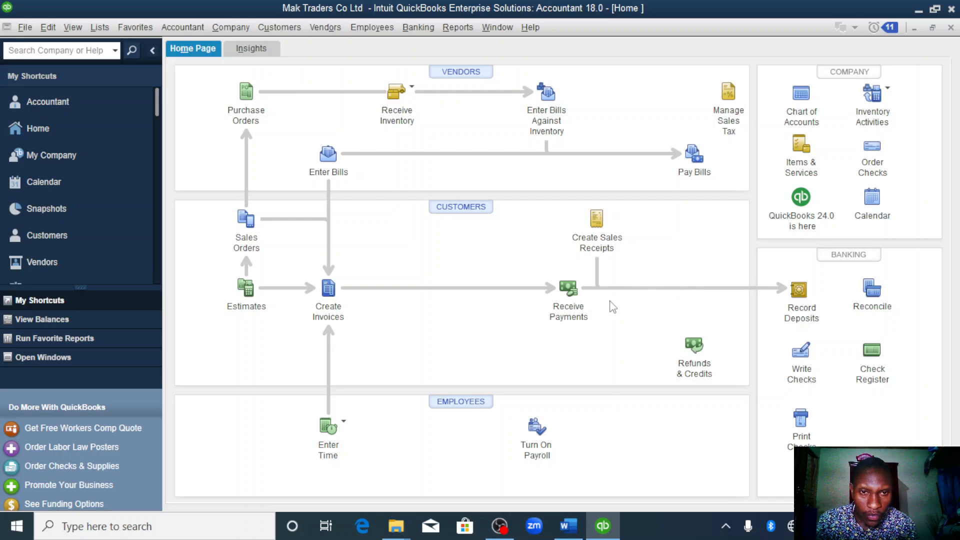
pyautogui.click(566, 296)
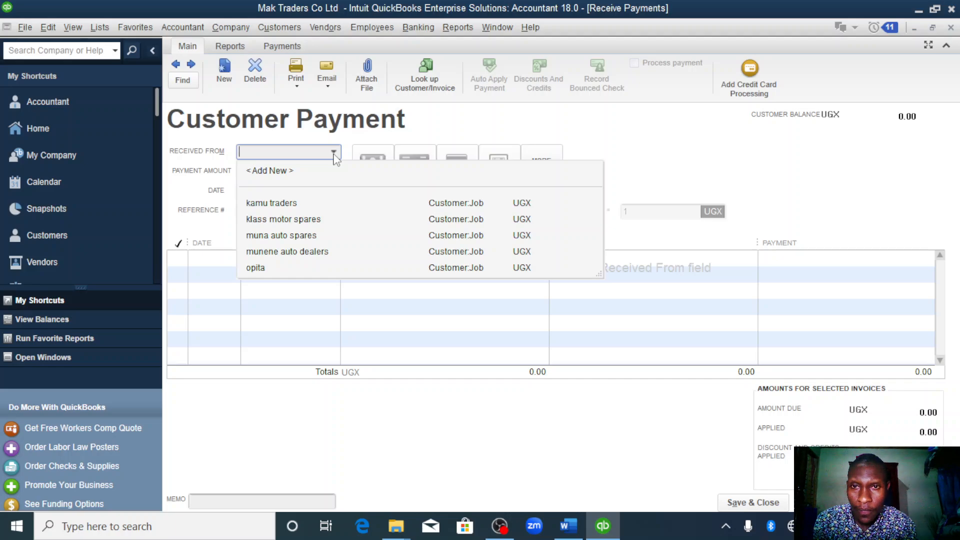
pyautogui.click(285, 235)
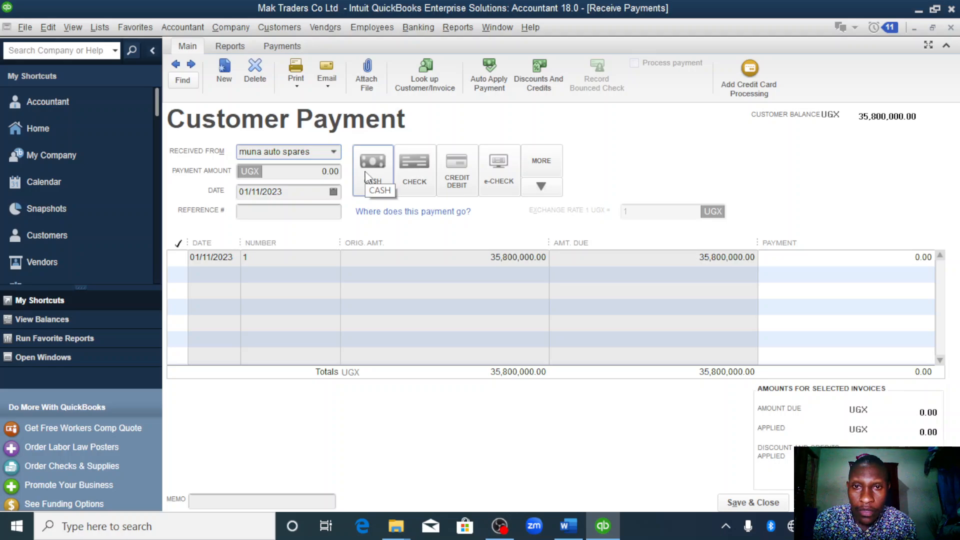
pyautogui.click(370, 170)
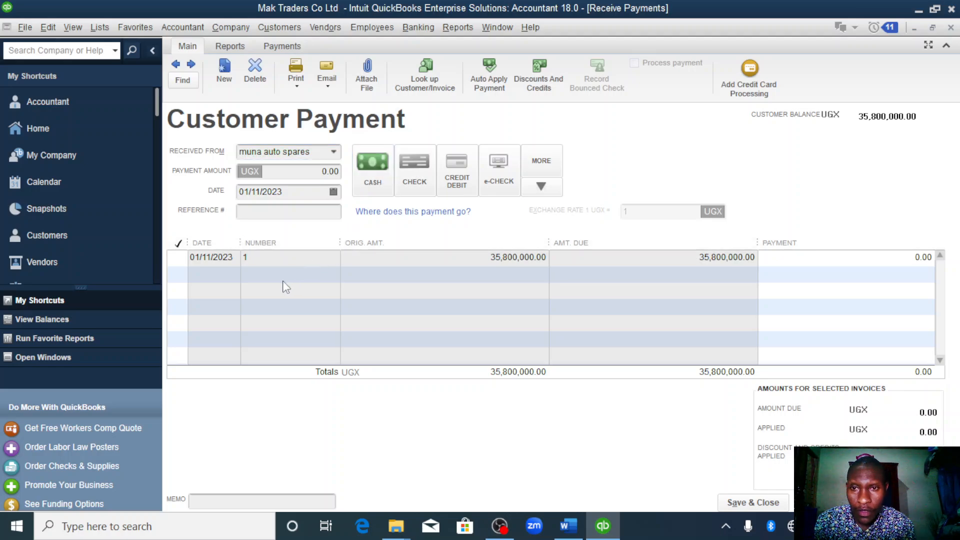
pyautogui.click(181, 256)
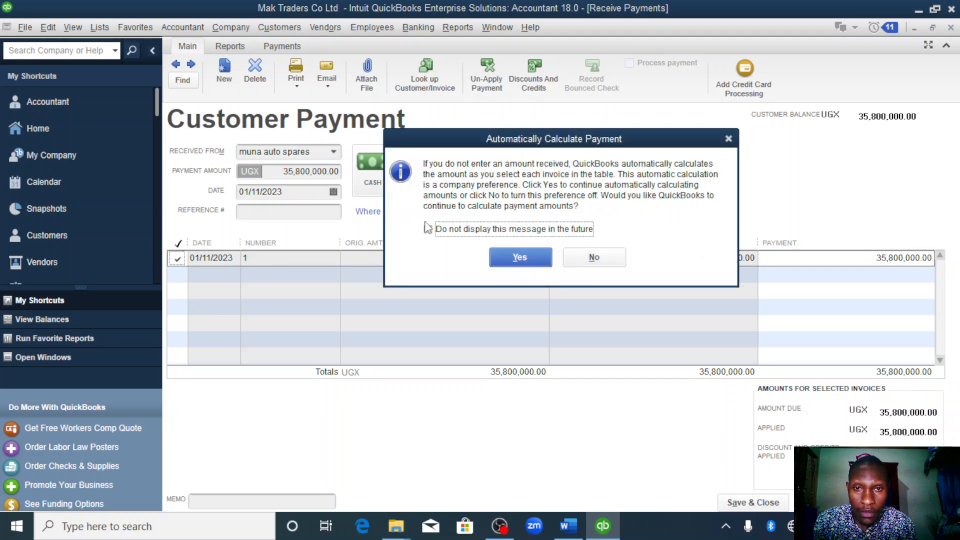
pyautogui.click(509, 255)
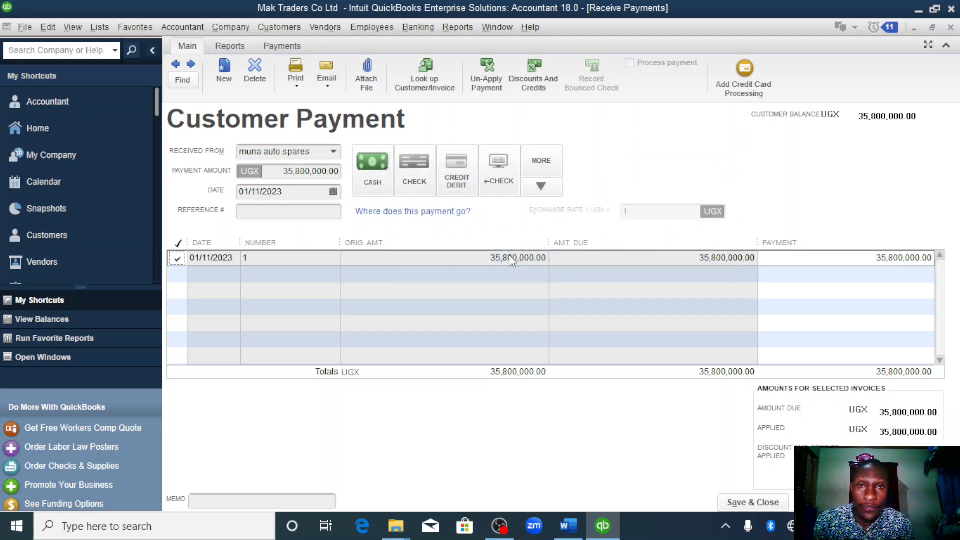
# - Open the discounts and credits for invoice 1 and set the discount amount by calculating 0.02 × 35800000
pyautogui.click(534, 76)
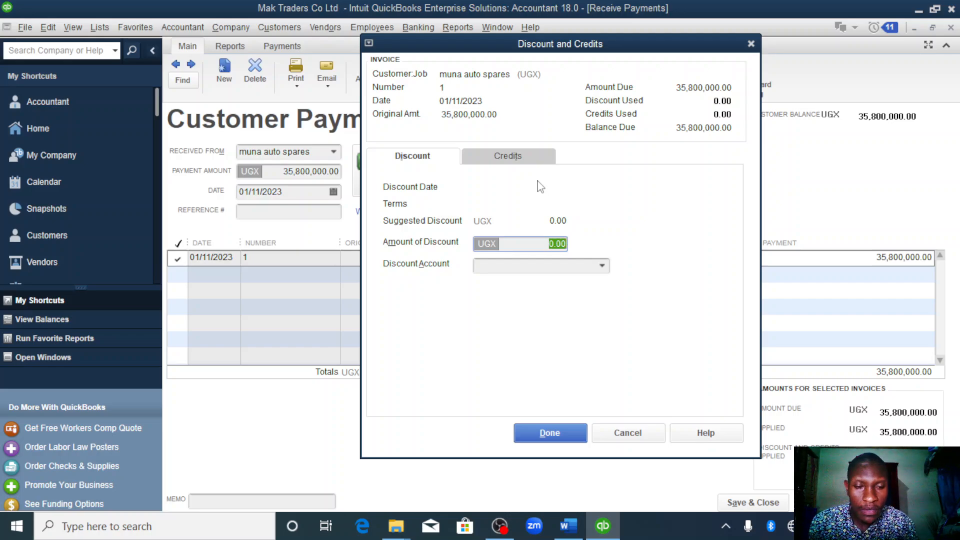
pyautogui.press('=')
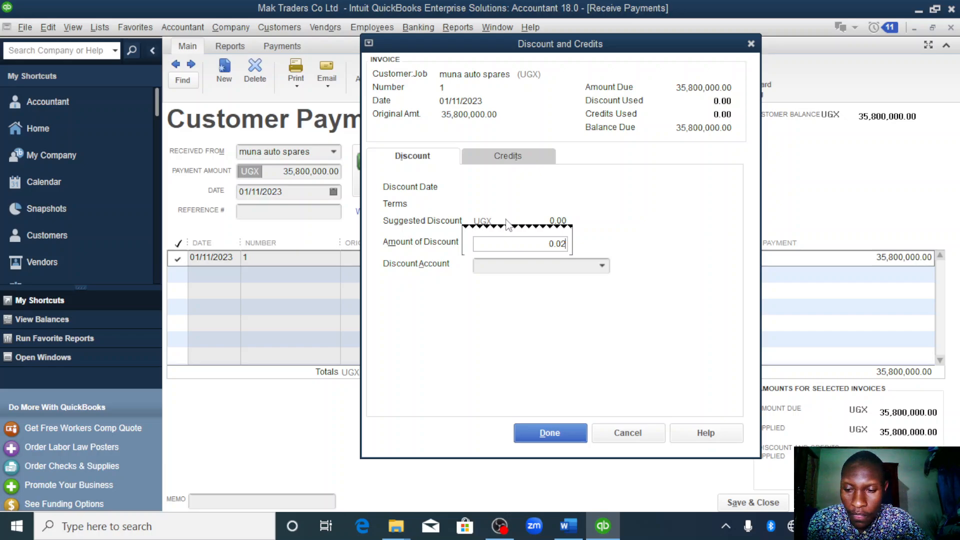
pyautogui.write('*')
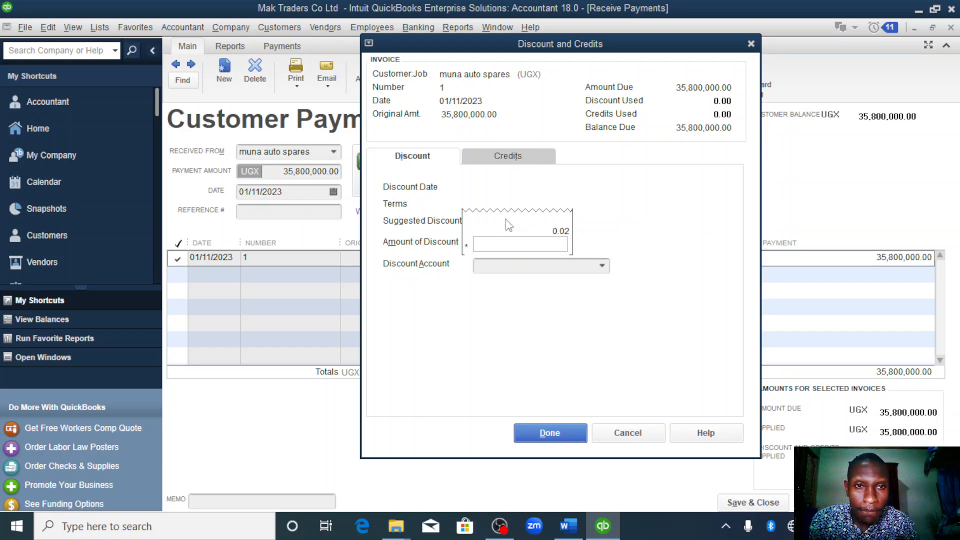
pyautogui.write('3')
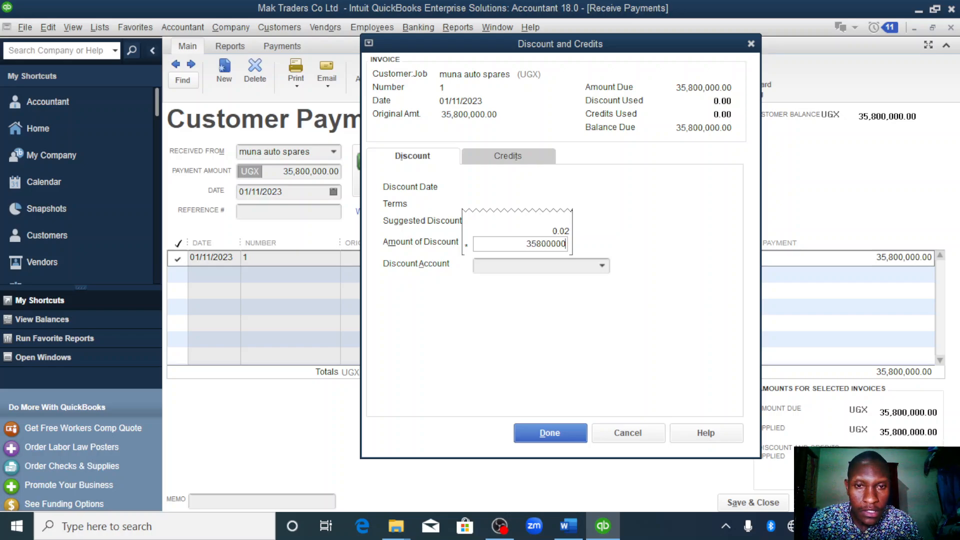
pyautogui.write('5800000')
pyautogui.press('Return')
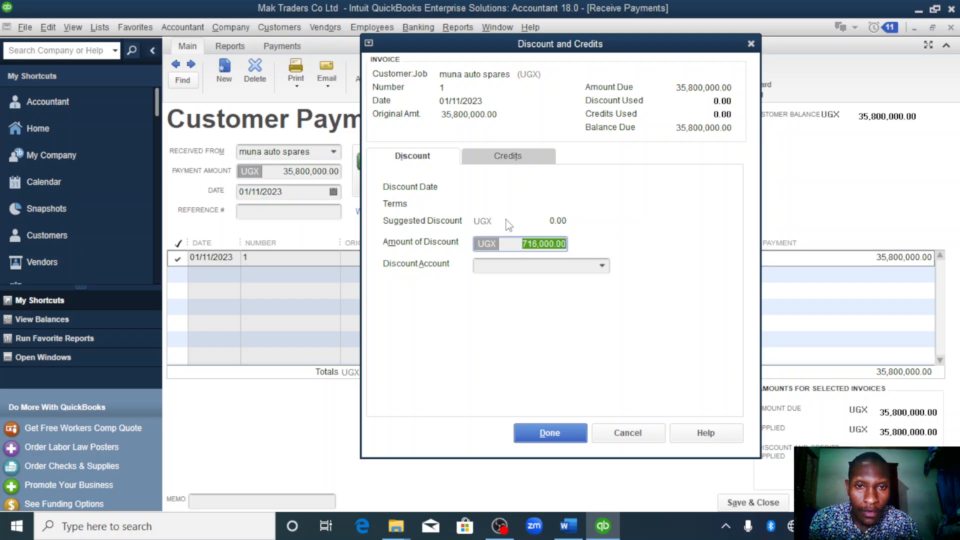
# - Create an expense account named discount allowed as the discount account, then apply the discount and save and close the customer payment
pyautogui.click(602, 266)
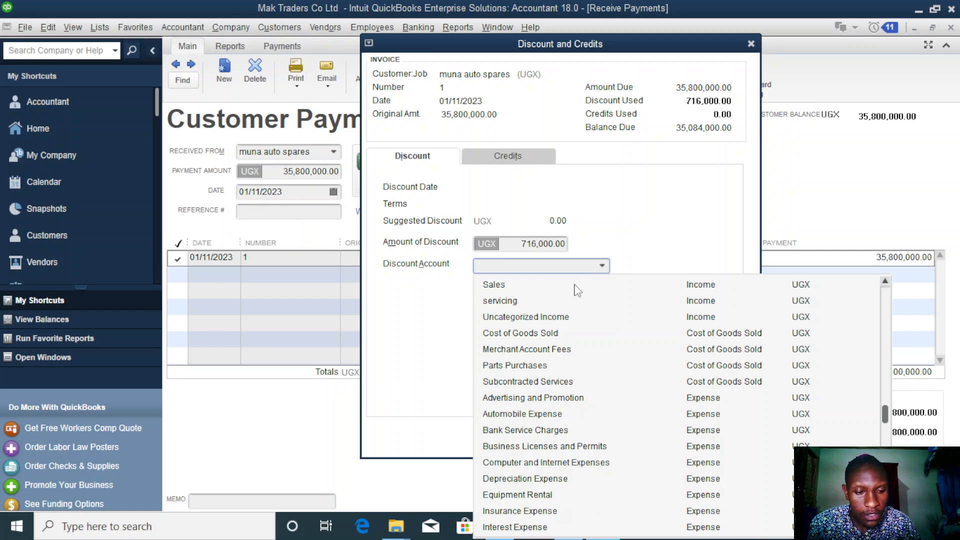
pyautogui.scroll(5, 577, 291)
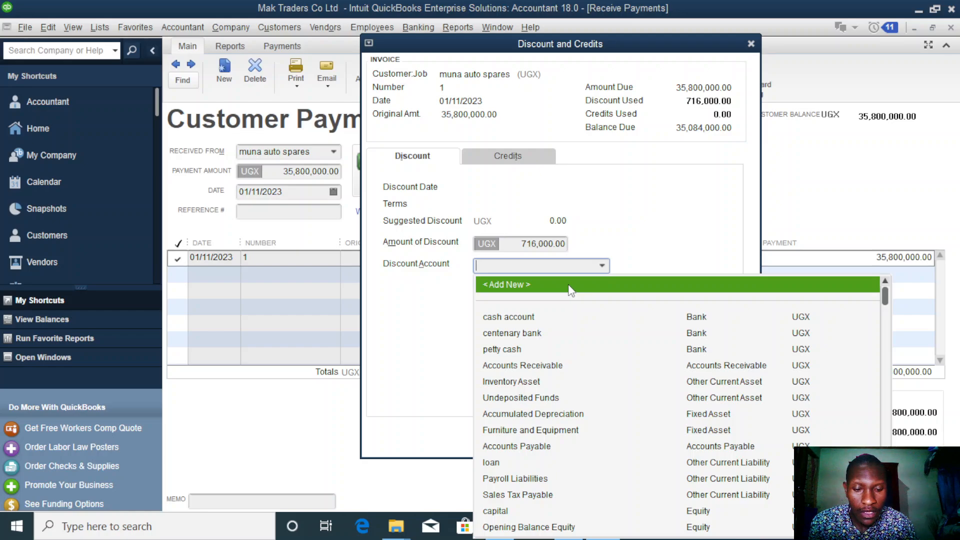
pyautogui.click(570, 285)
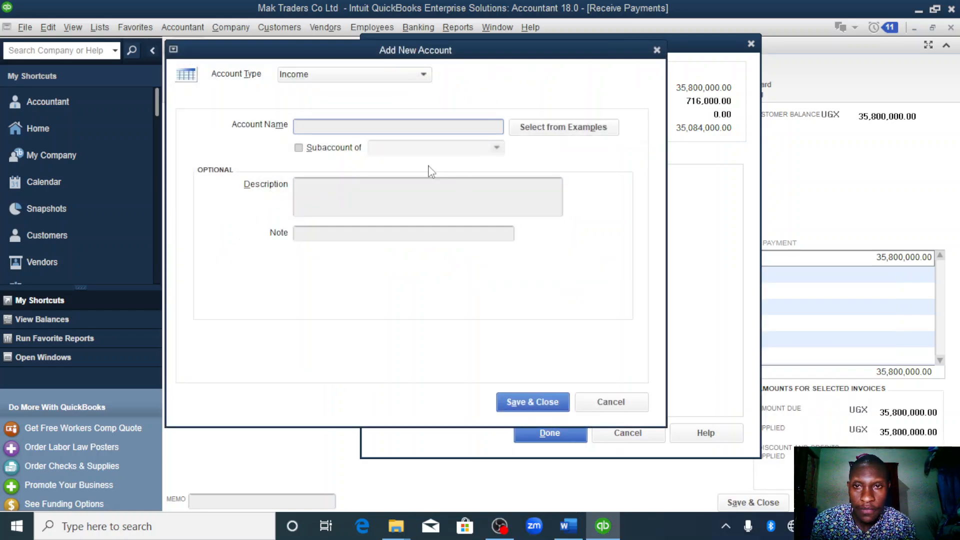
pyautogui.click(423, 75)
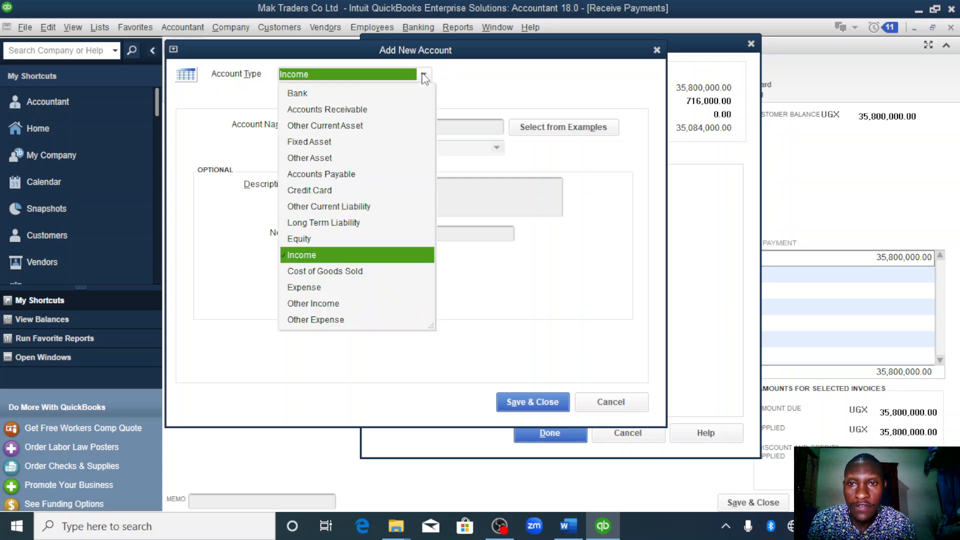
pyautogui.click(320, 288)
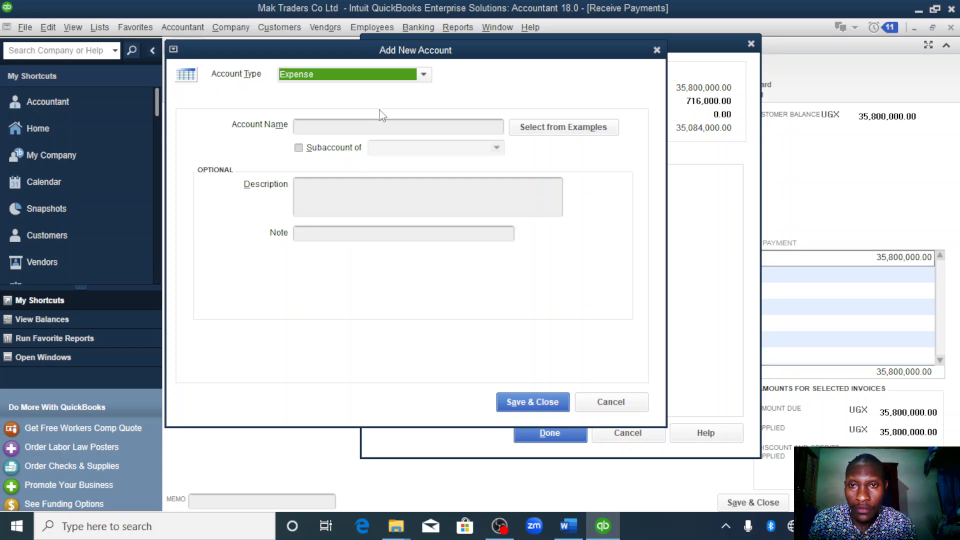
pyautogui.click(383, 131)
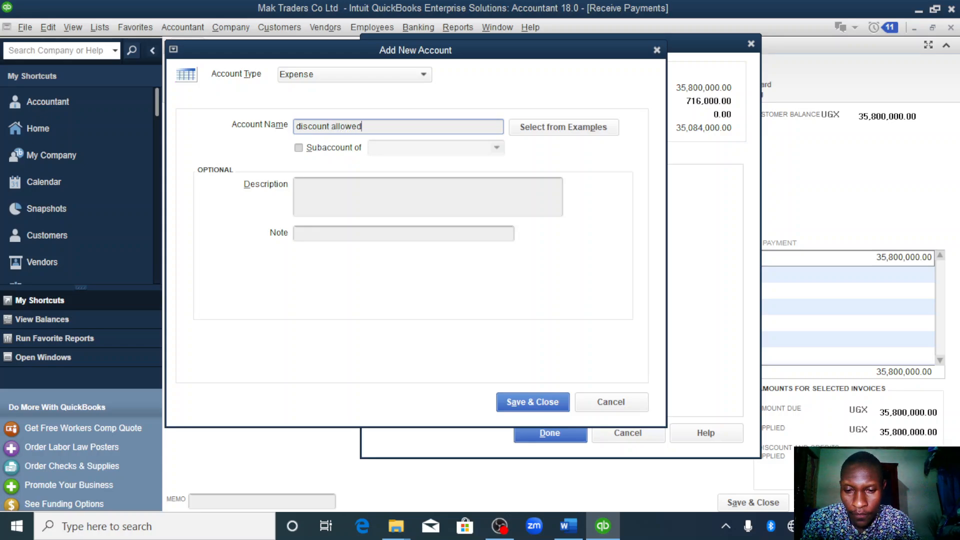
pyautogui.click(530, 404)
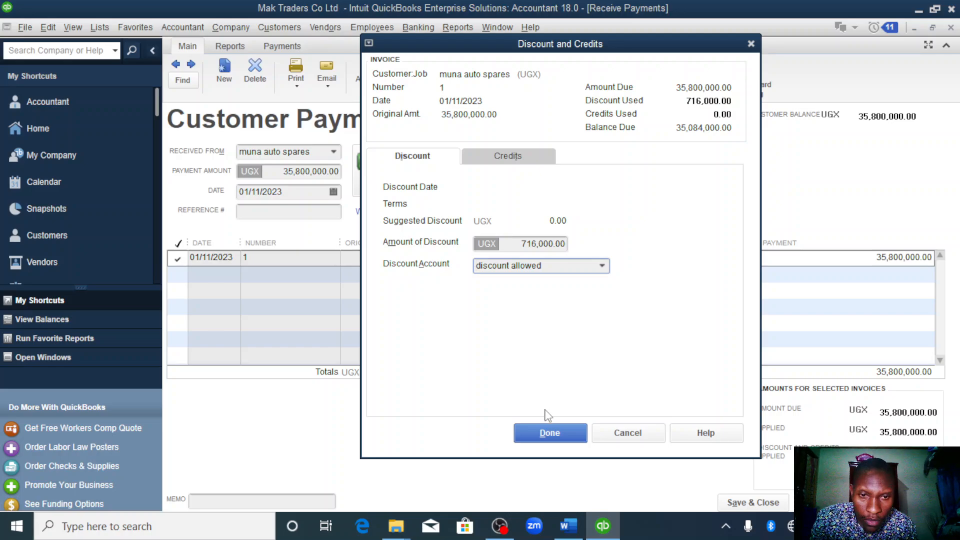
pyautogui.click(549, 434)
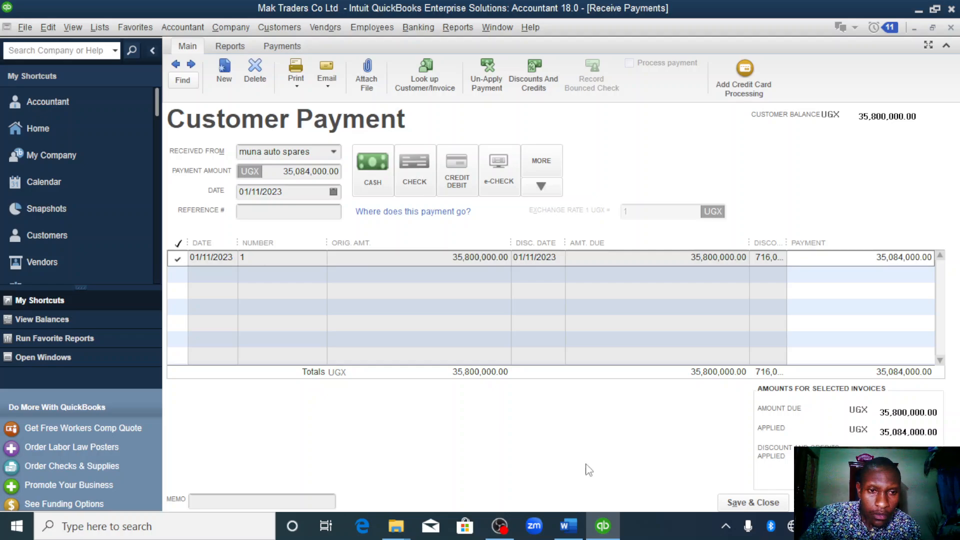
pyautogui.click(750, 503)
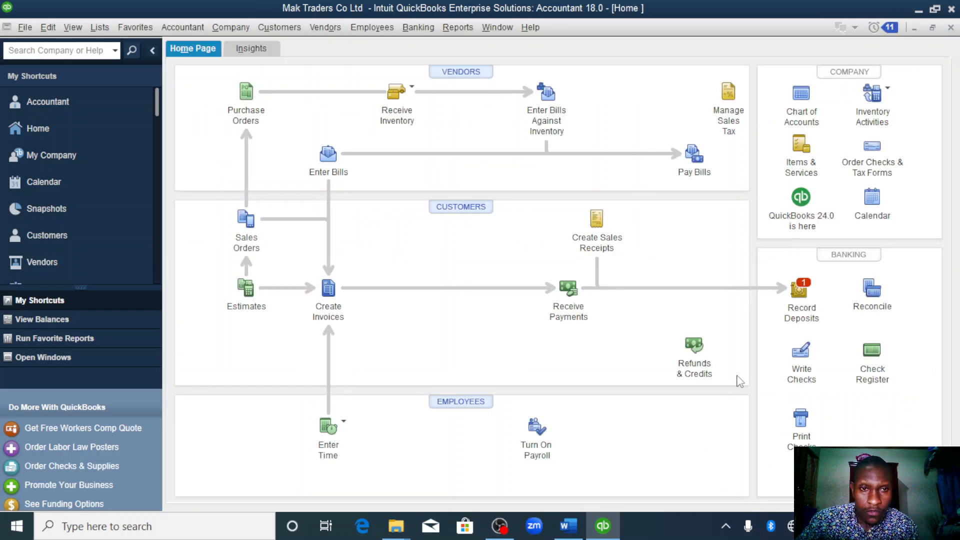
# - Record a deposit of the muna auto spares cash payment into the cash account, and save and close it
pyautogui.click(801, 288)
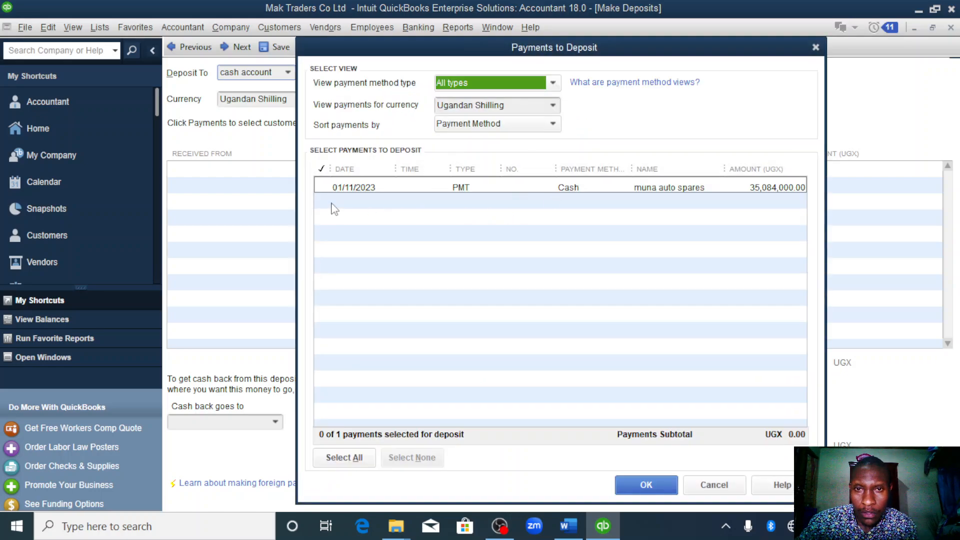
pyautogui.click(321, 187)
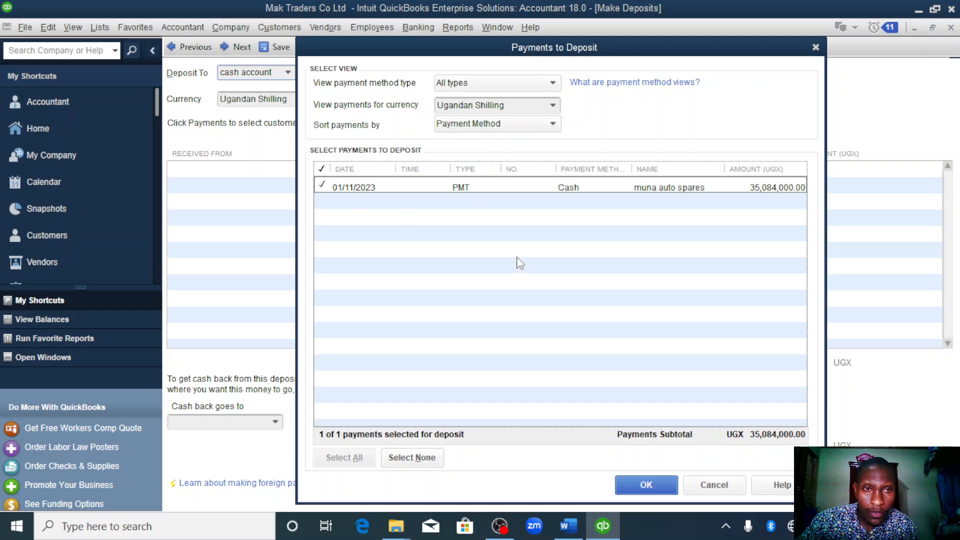
pyautogui.click(647, 484)
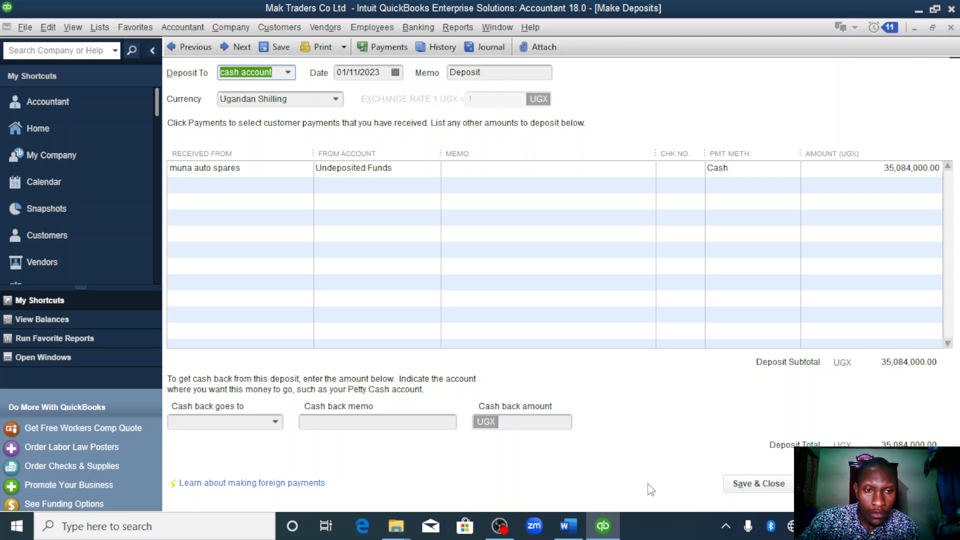
pyautogui.click(756, 484)
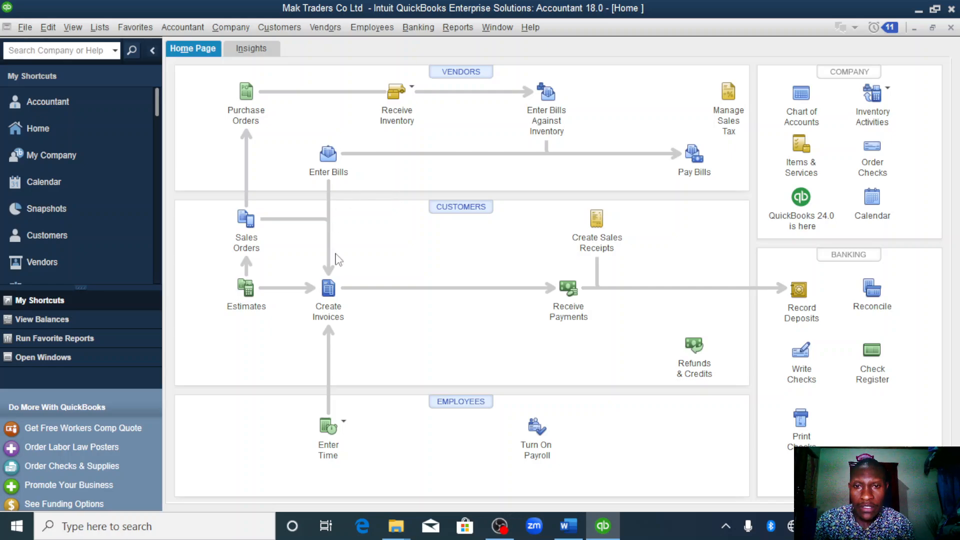
# - After checking the Word assignment, pay the masaka traders bill in full by check from centenary bank, dated 01/11/2023
pyautogui.click(569, 527)
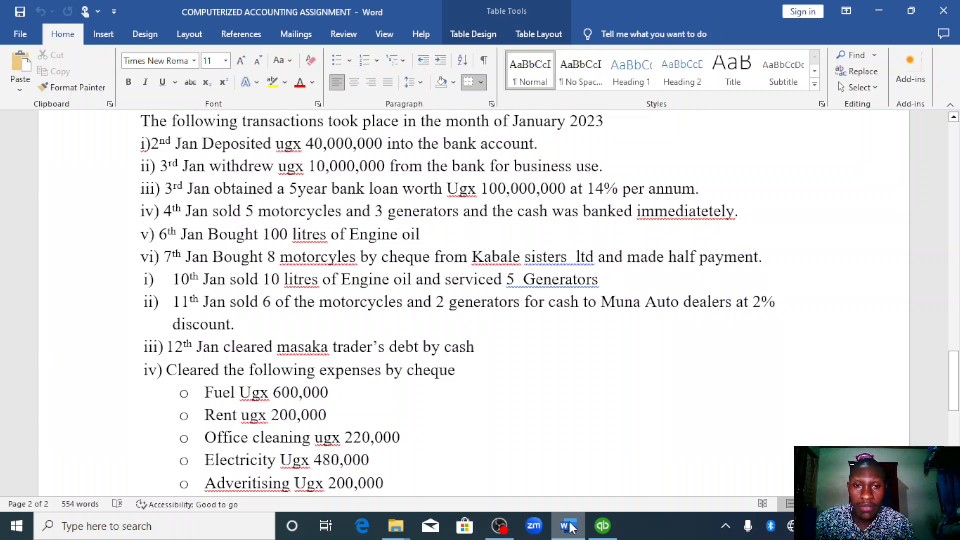
pyautogui.click(595, 523)
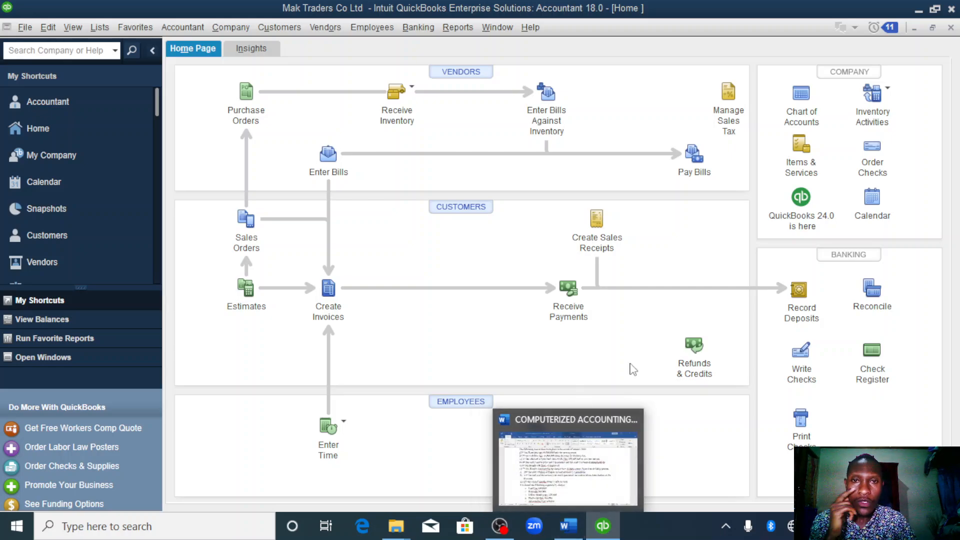
pyautogui.click(692, 158)
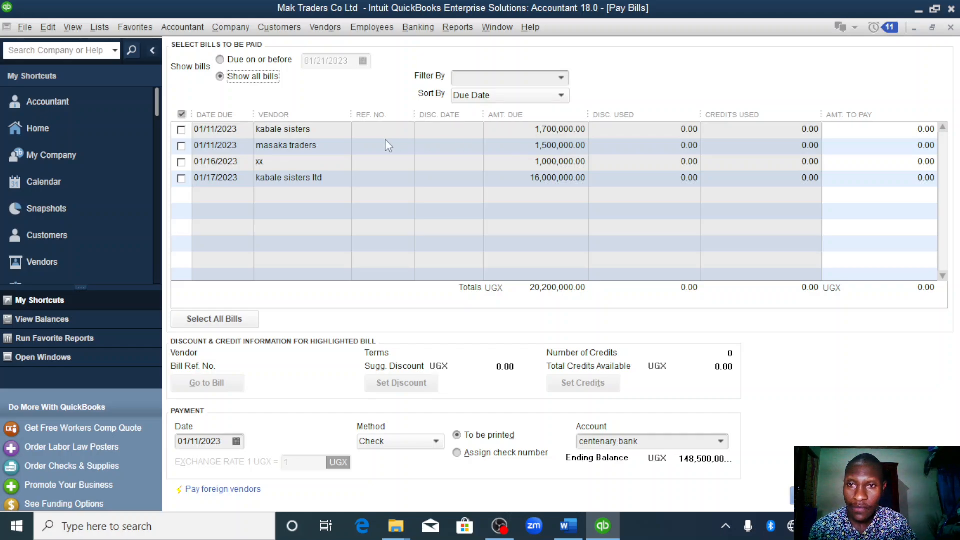
pyautogui.click(182, 147)
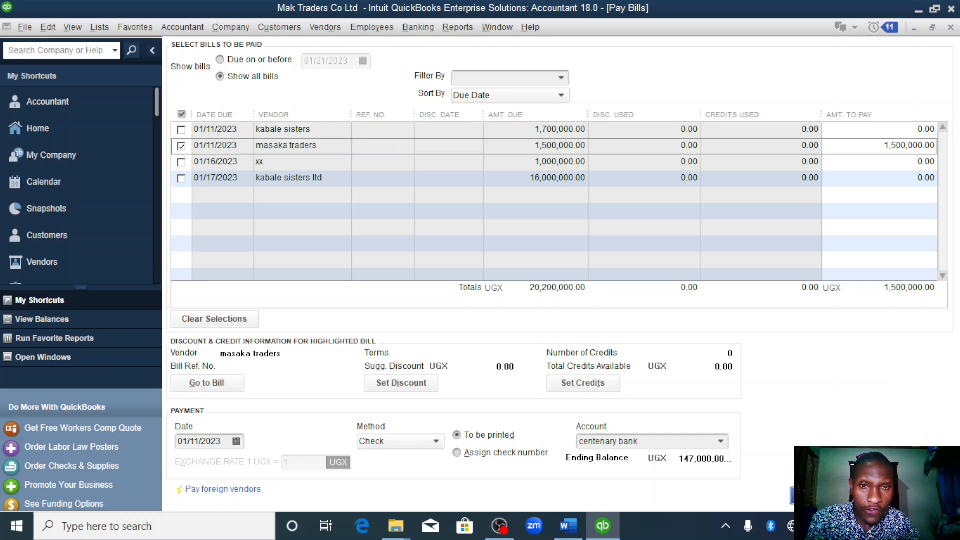
pyautogui.click(832, 496)
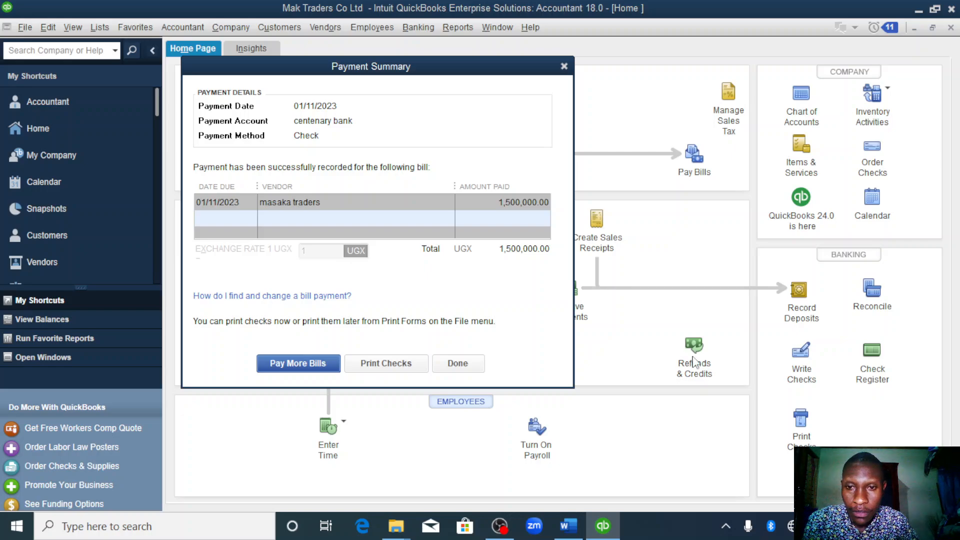
pyautogui.click(458, 365)
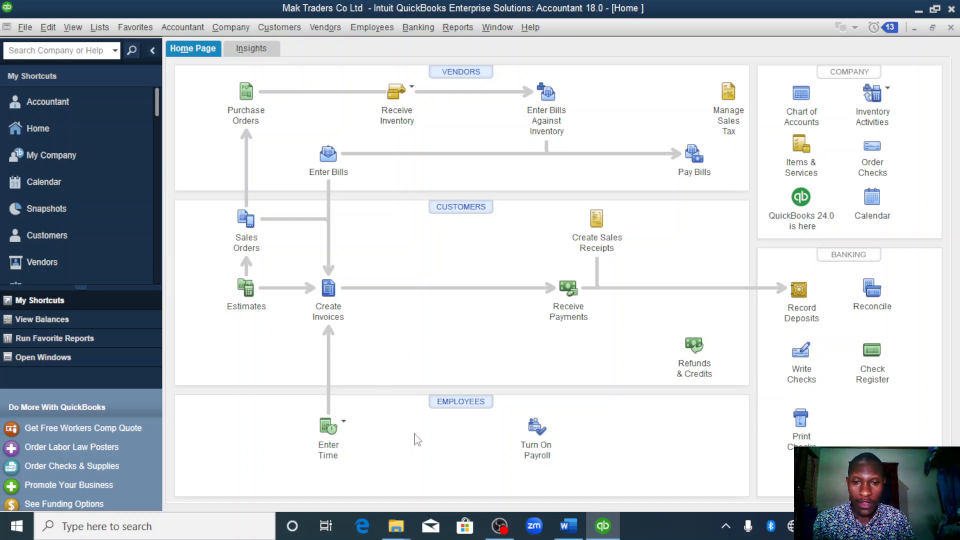
# - After checking the expense list in the Word assignment, add an expense account named fuel to the chart of accounts and save it
pyautogui.click(568, 526)
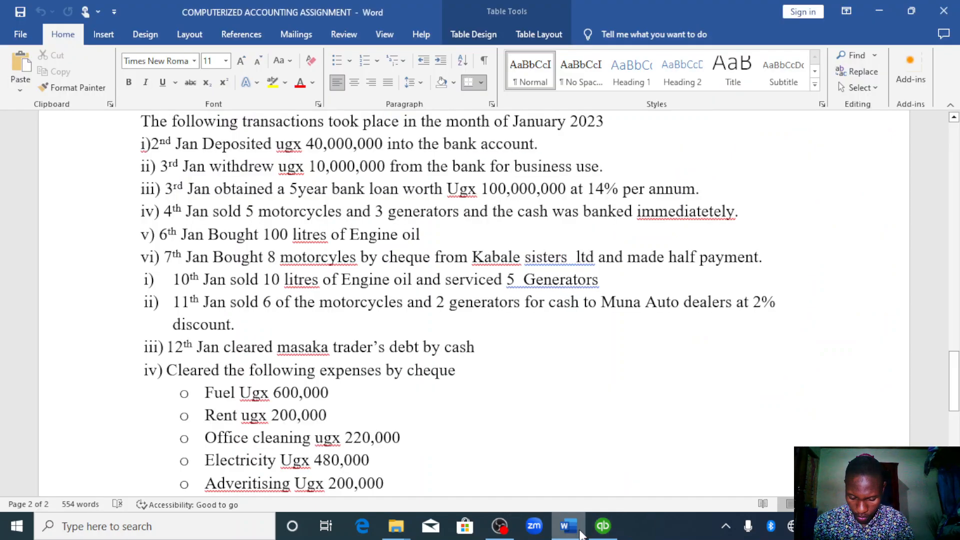
pyautogui.scroll(-2, 580, 531)
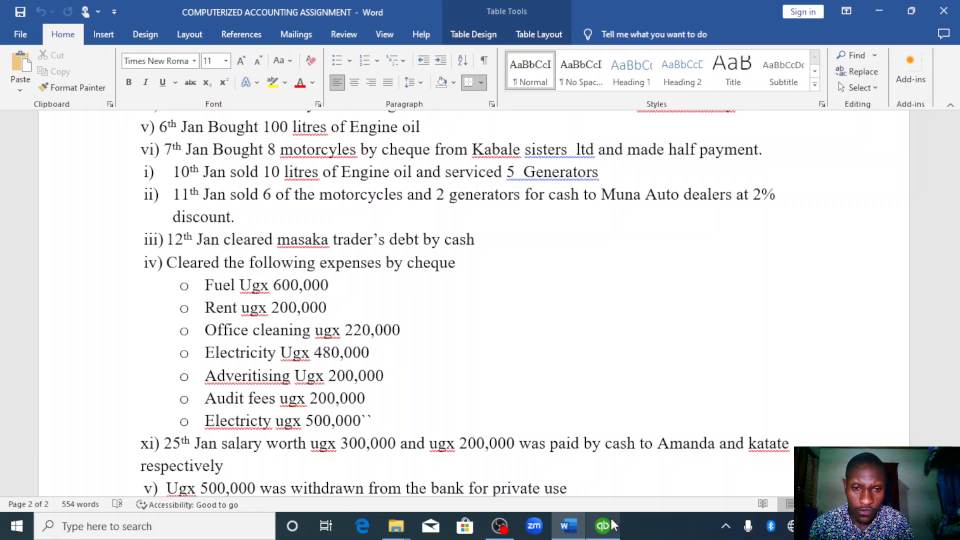
pyautogui.moveTo(608, 527)
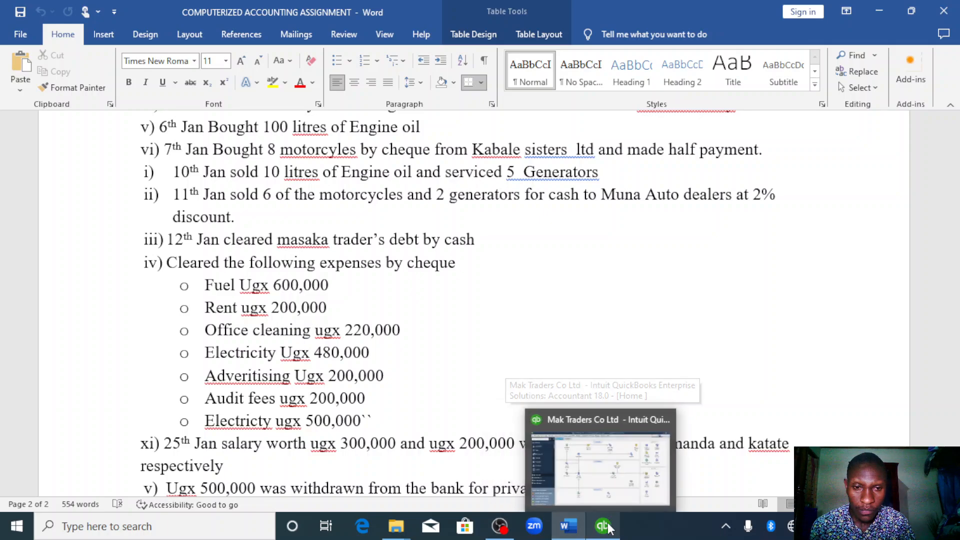
pyautogui.click(603, 527)
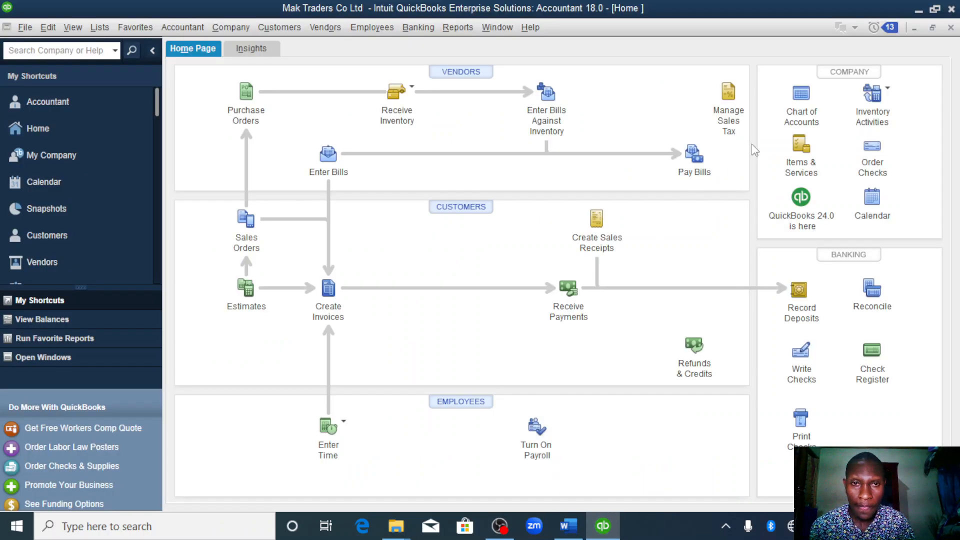
pyautogui.click(802, 99)
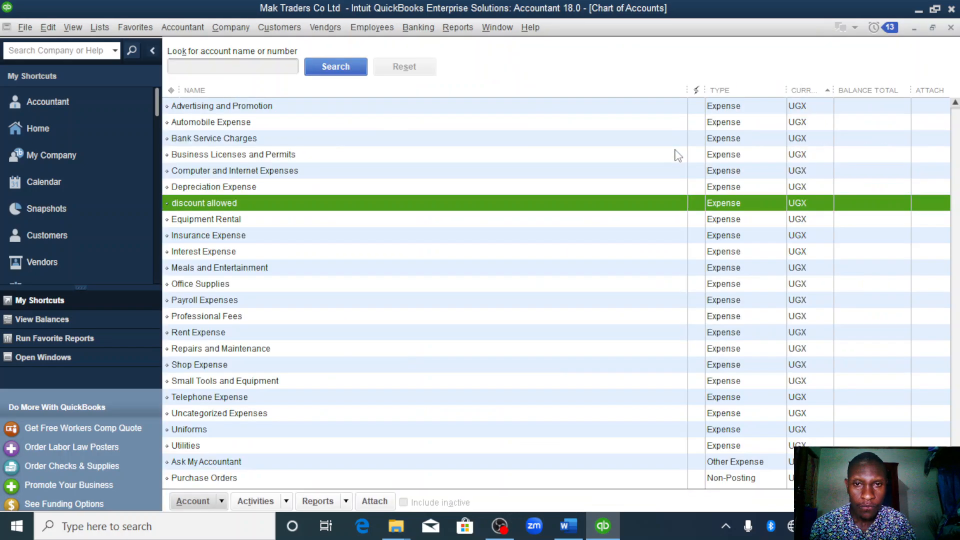
pyautogui.rightClick(621, 175)
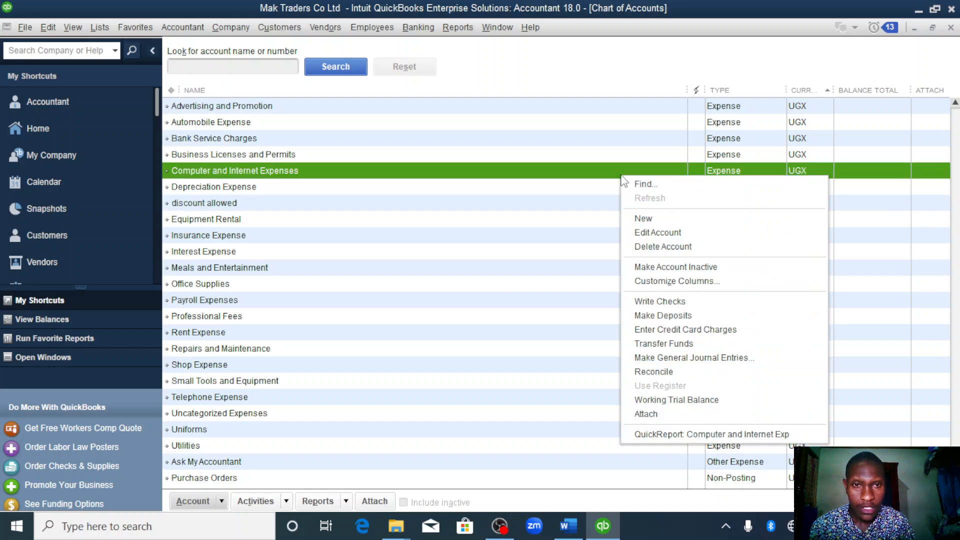
pyautogui.click(647, 225)
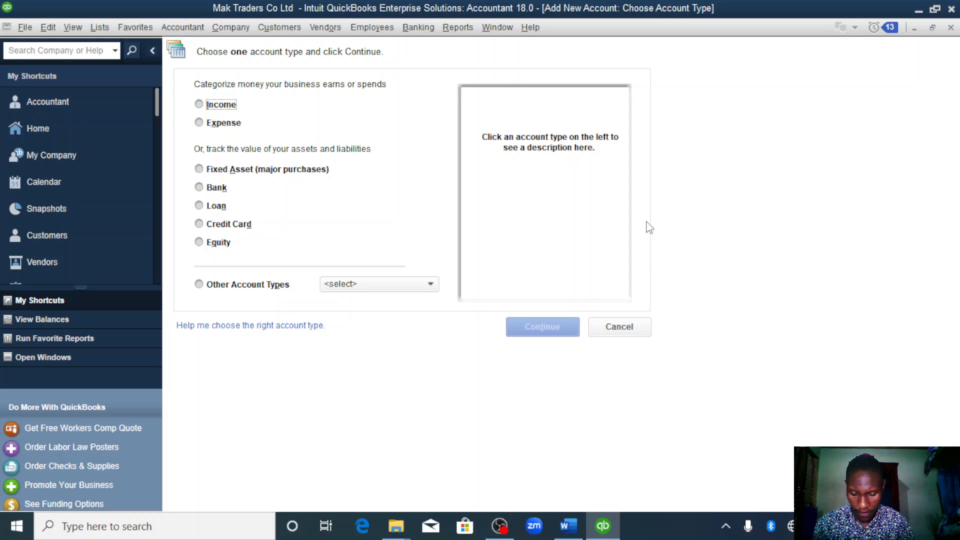
pyautogui.click(200, 125)
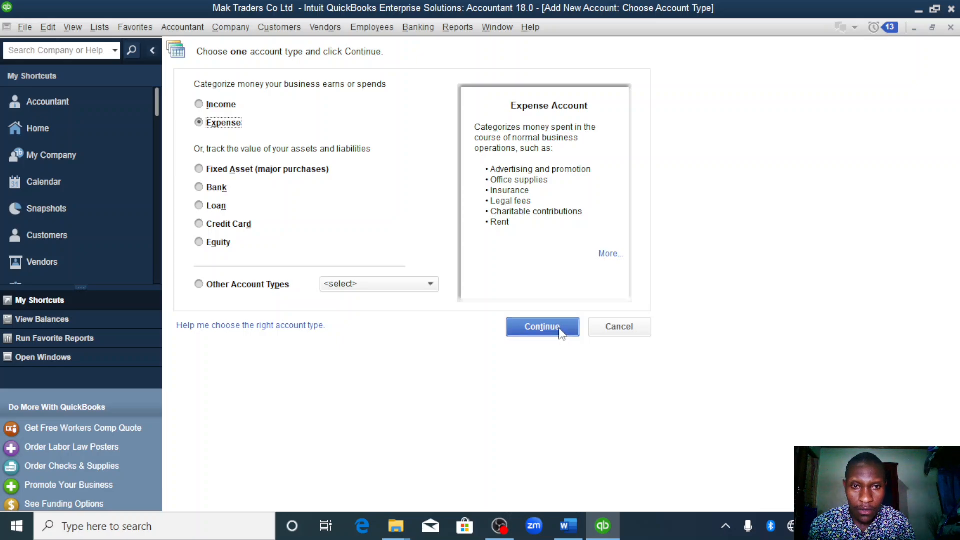
pyautogui.click(546, 327)
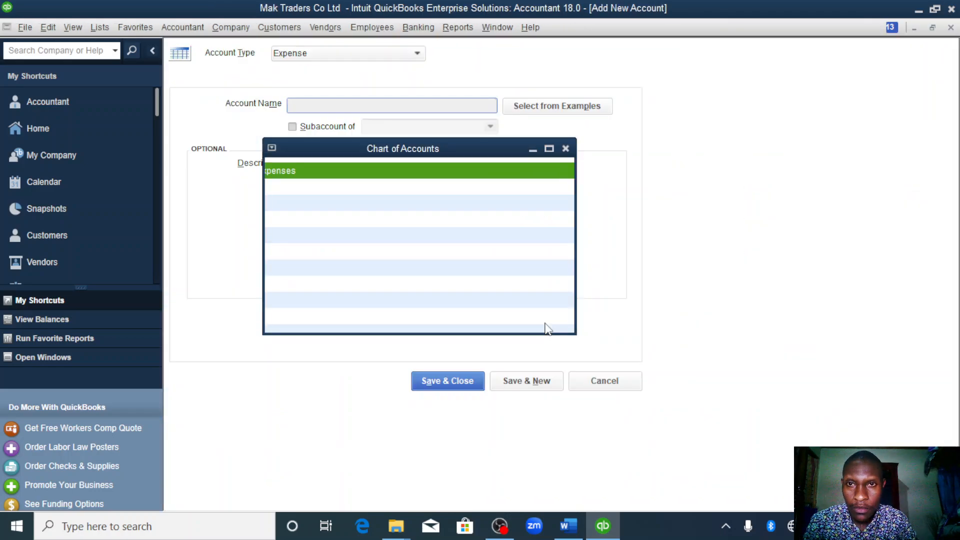
pyautogui.write('fuel')
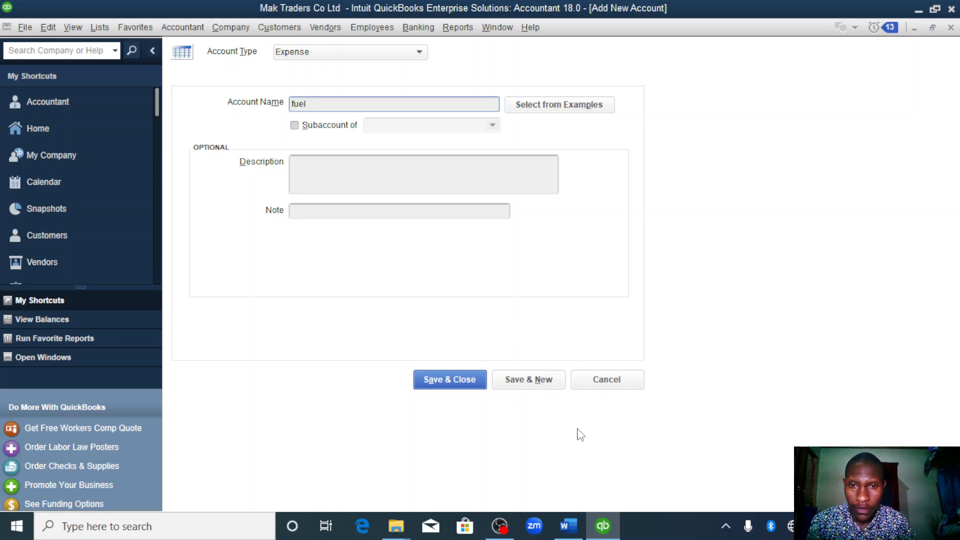
pyautogui.click(528, 381)
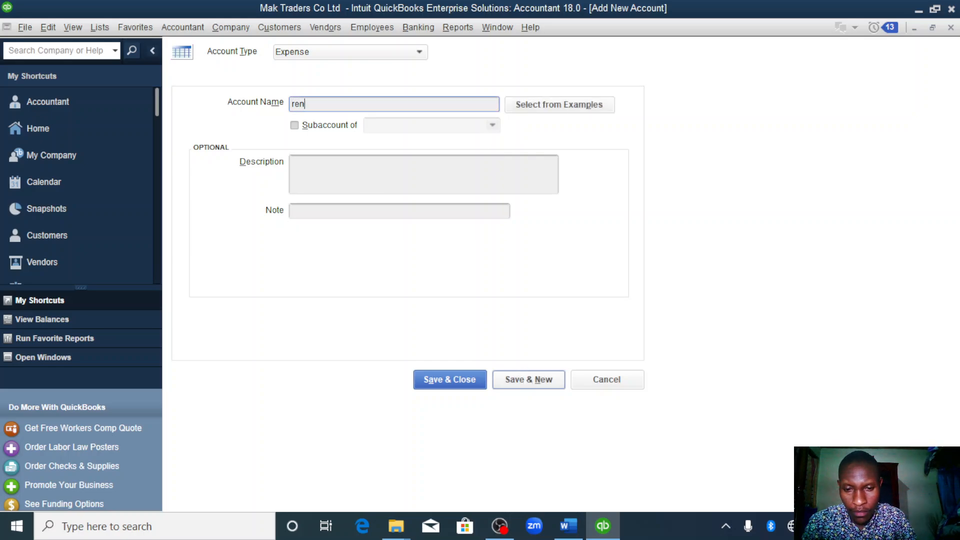
# - Save the rent expense account, then add and save another expense account named office cleaning
pyautogui.click(534, 383)
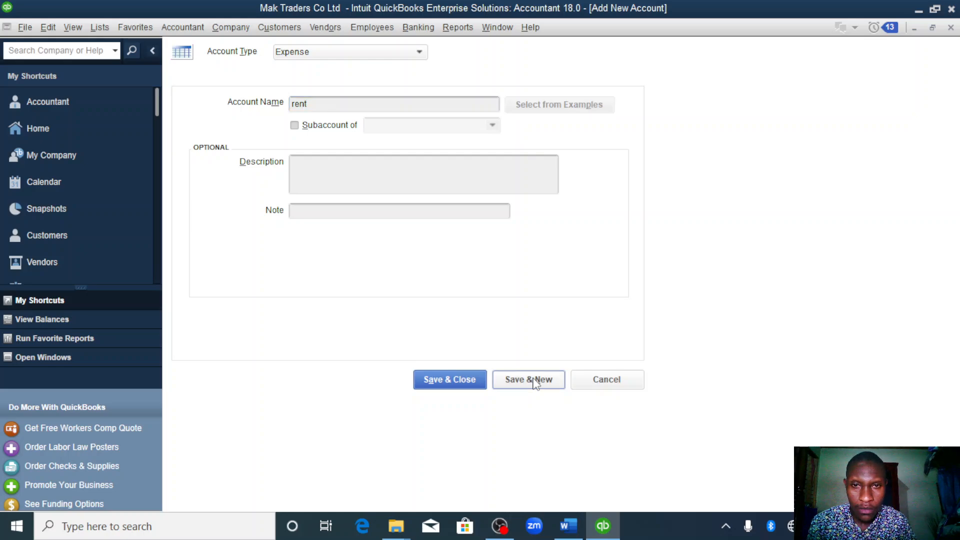
pyautogui.write('ofice')
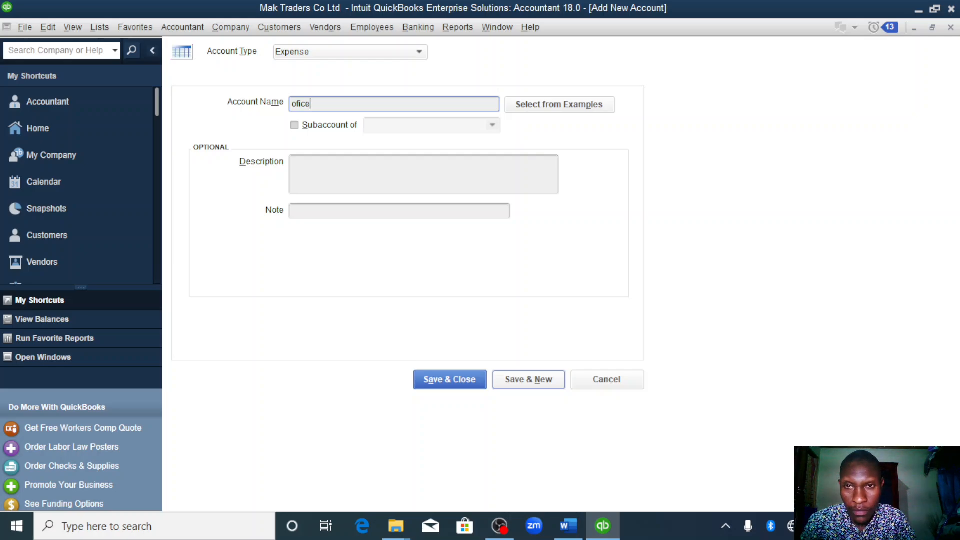
pyautogui.press('BackSpace')
pyautogui.press('BackSpace')
pyautogui.press('BackSpace')
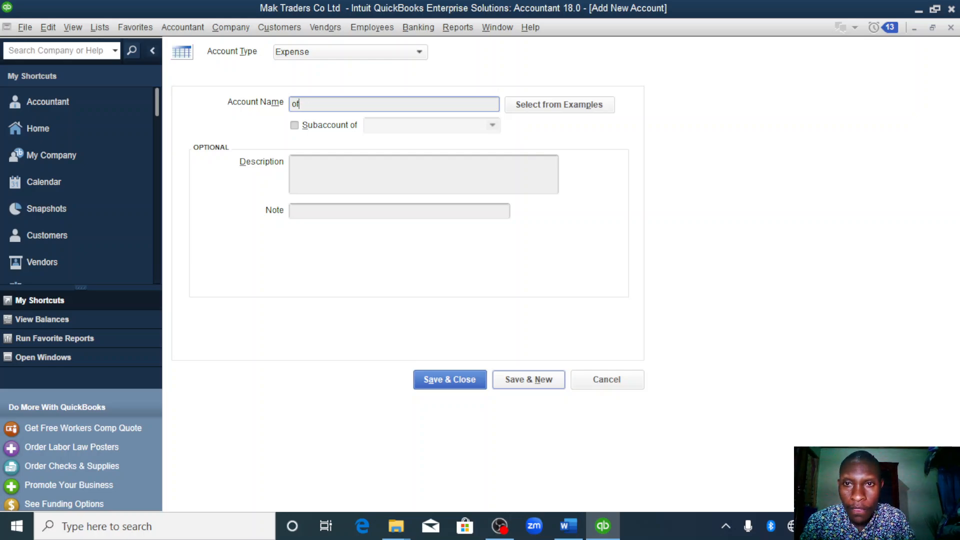
pyautogui.write('fi')
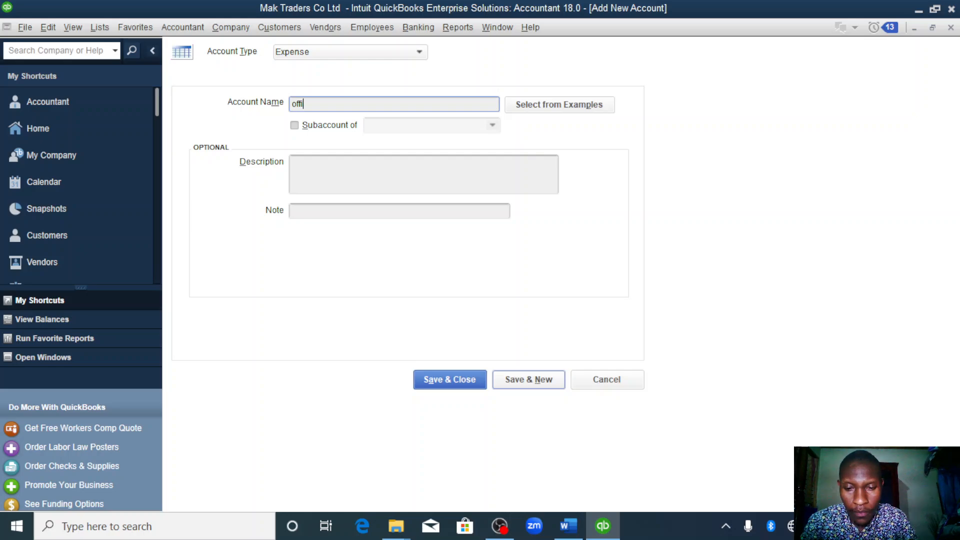
pyautogui.write('ce cleani')
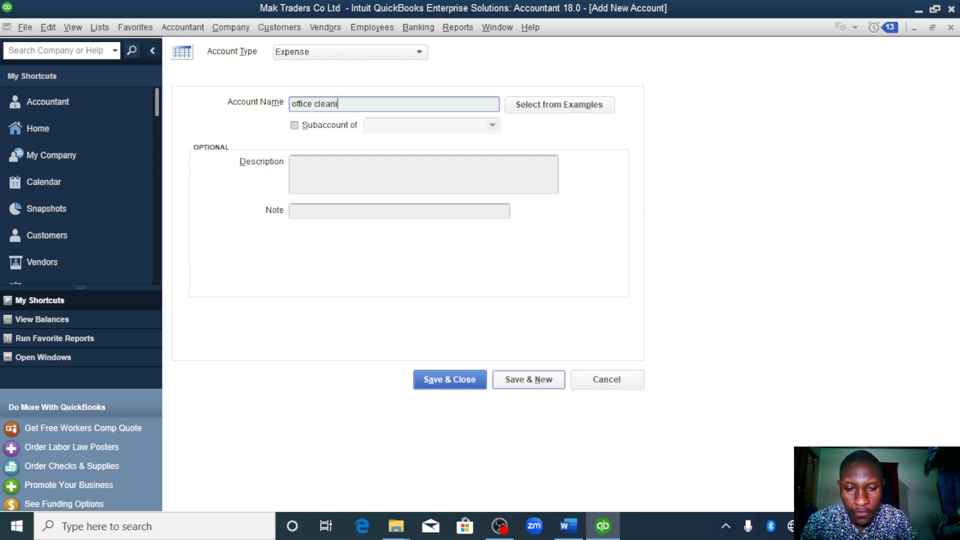
pyautogui.write('ng')
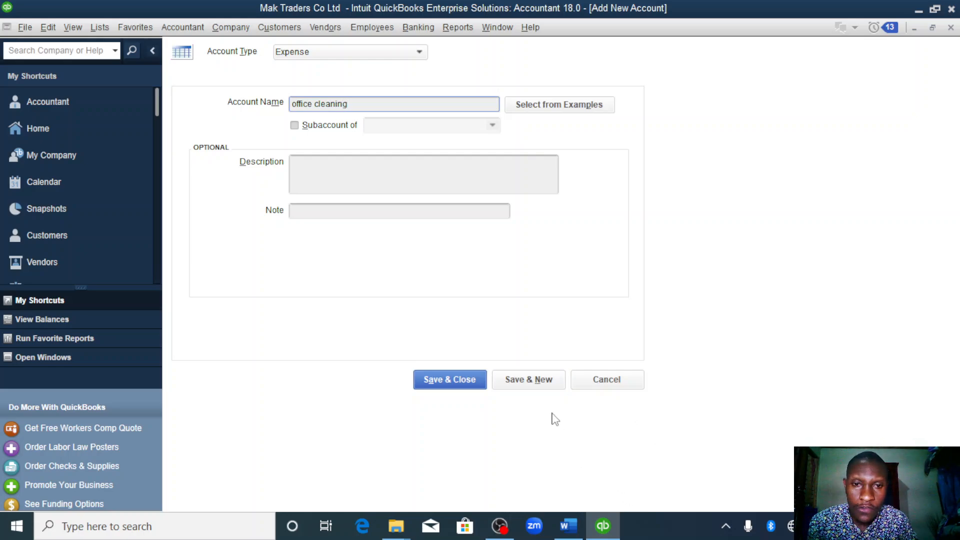
pyautogui.click(537, 386)
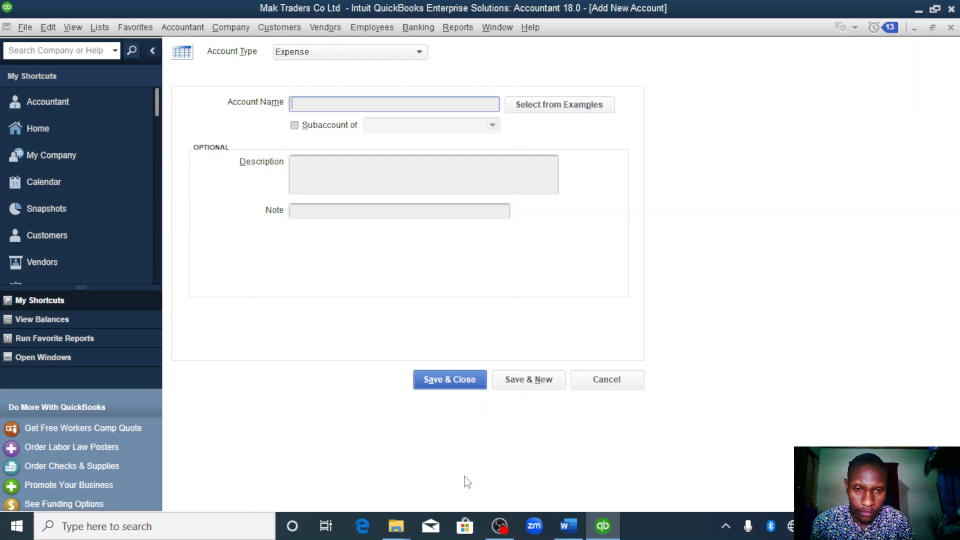
# - After checking the expense list in the Word assignment, add an expense account named electricity in QuickBooks and save it
pyautogui.click(569, 526)
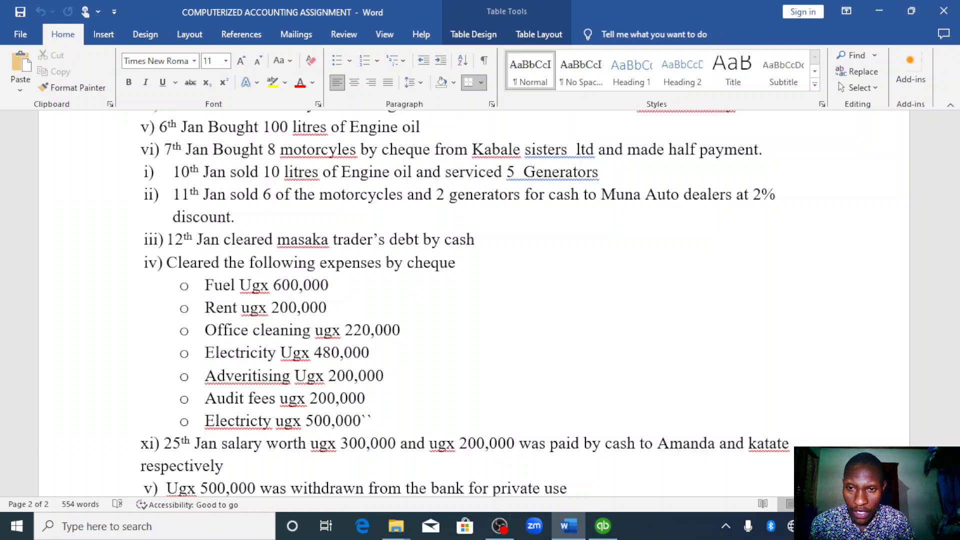
pyautogui.scroll(-2, 586, 493)
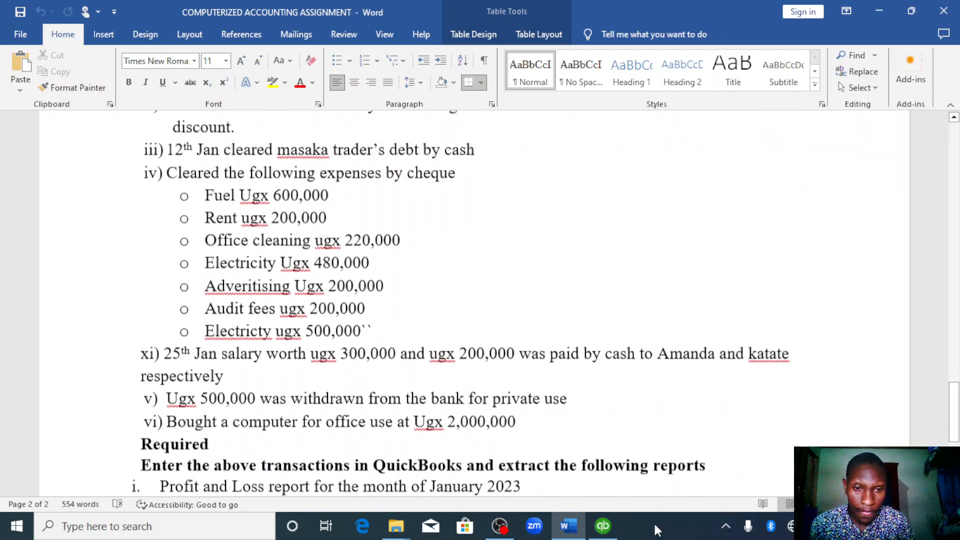
pyautogui.click(603, 526)
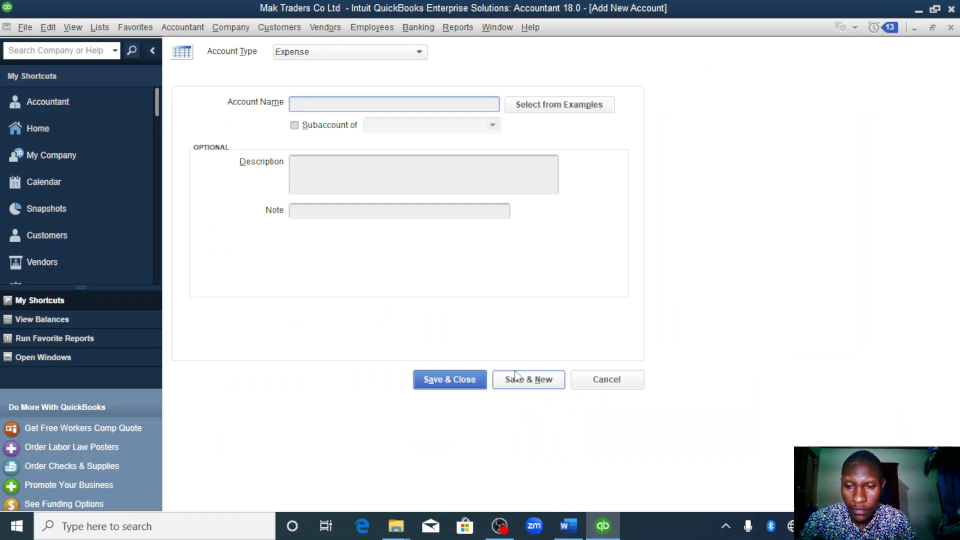
pyautogui.write('electri')
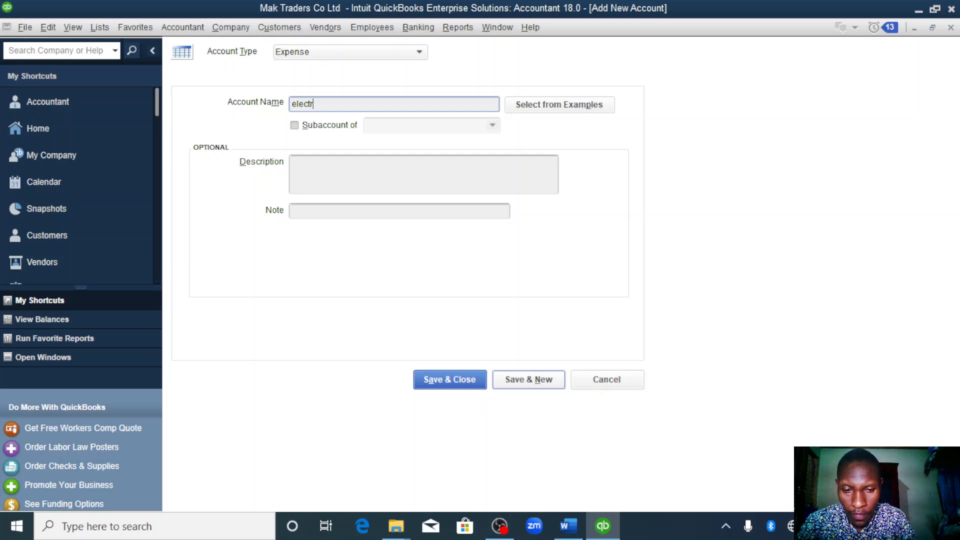
pyautogui.write('city')
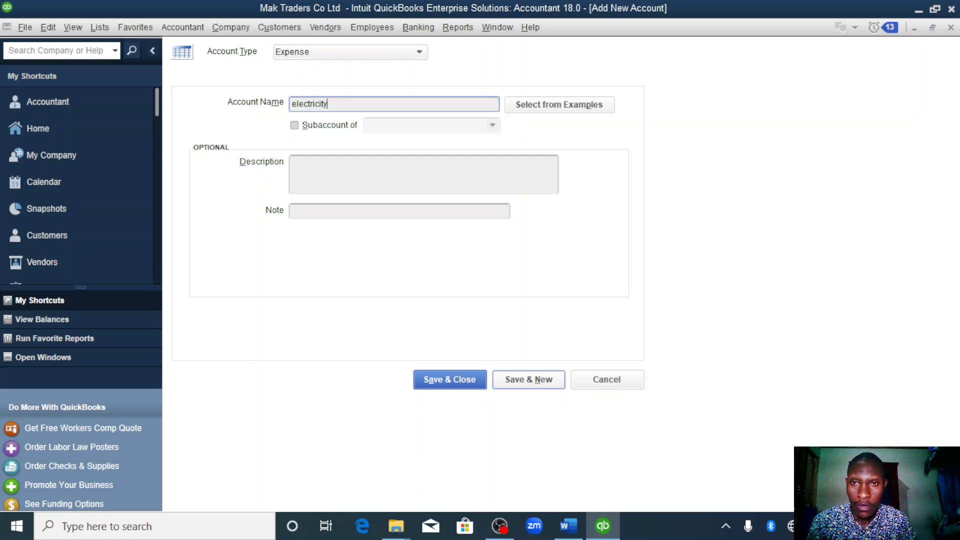
pyautogui.click(513, 380)
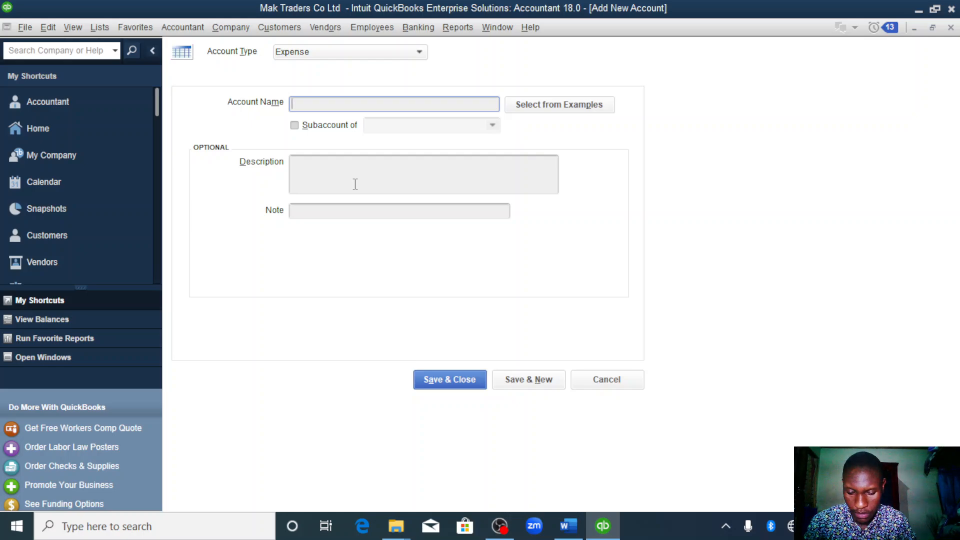
# - Add expense accounts named advertising and audit fees, saving both and returning to the chart of accounts
pyautogui.write('adver')
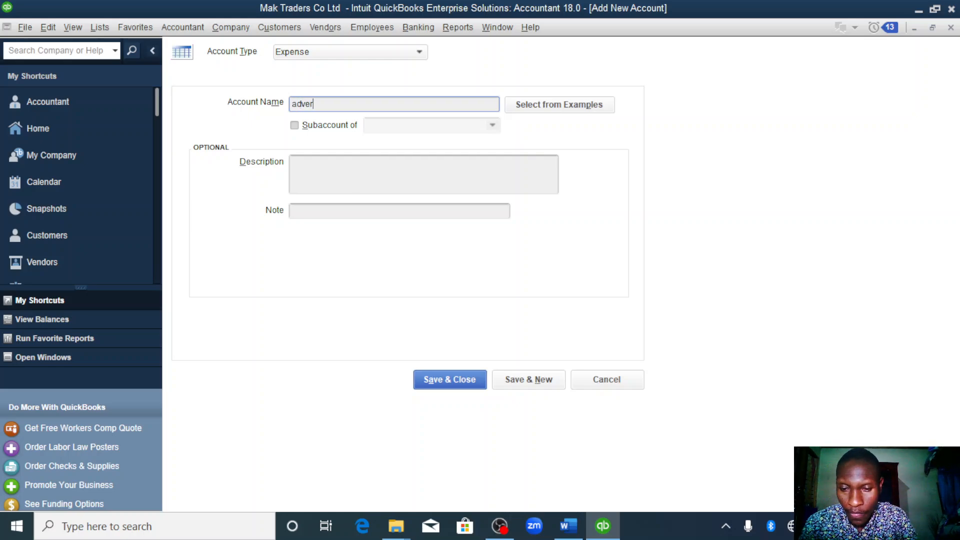
pyautogui.write('tising')
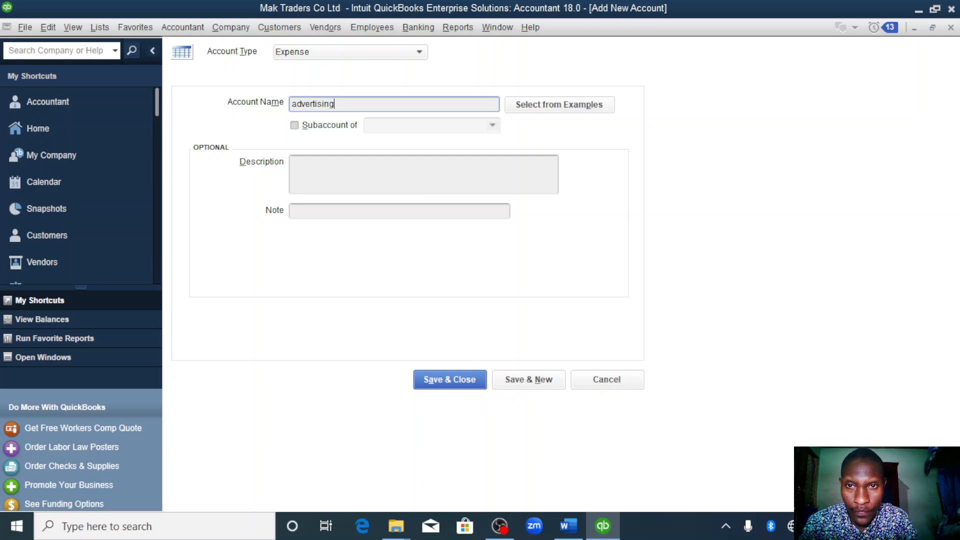
pyautogui.click(522, 383)
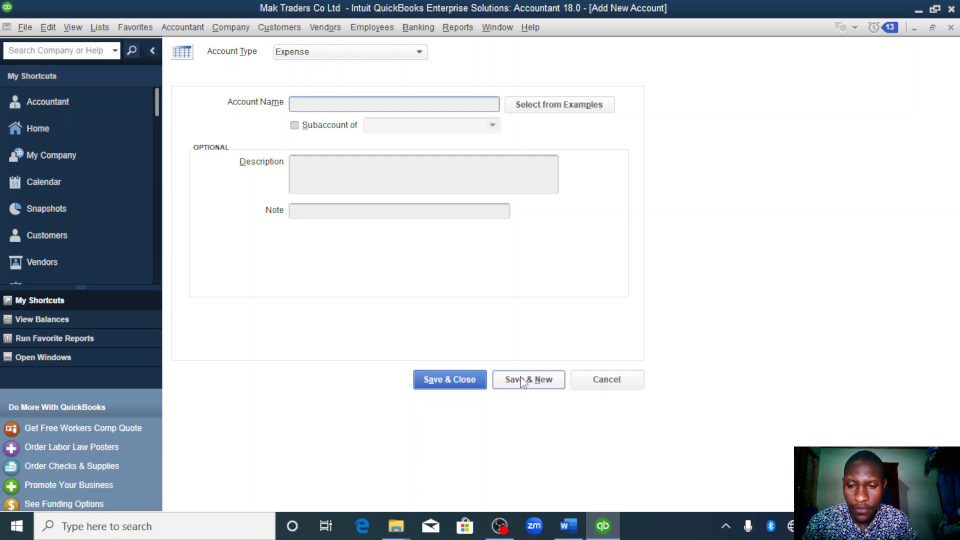
pyautogui.write('audit')
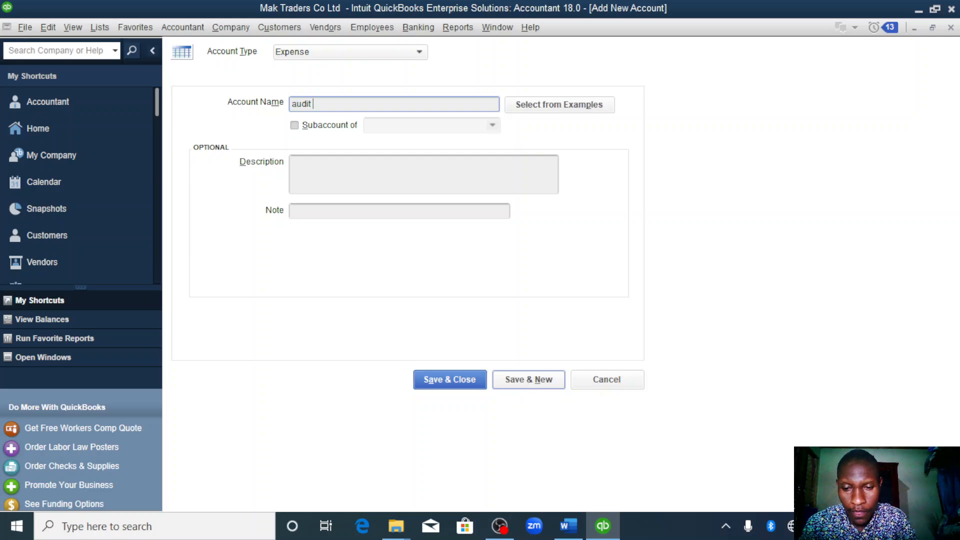
pyautogui.write(' fees')
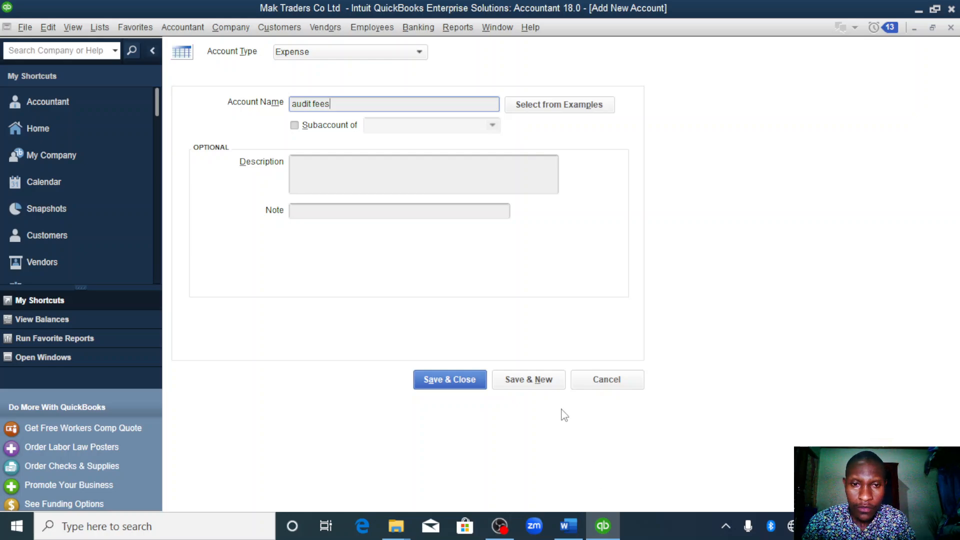
pyautogui.click(459, 377)
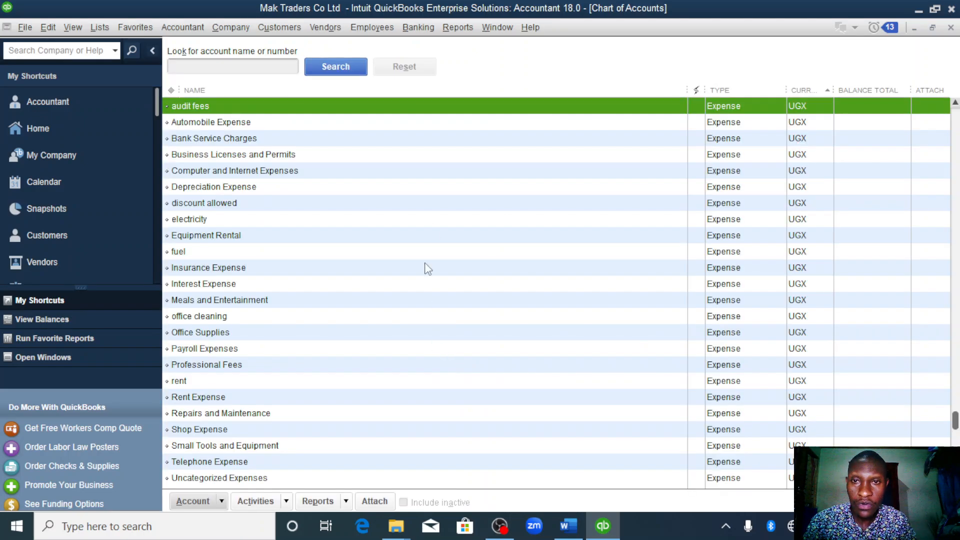
# - Start a general journal entry from the chart of accounts and date it 01/12/2023
pyautogui.rightClick(512, 107)
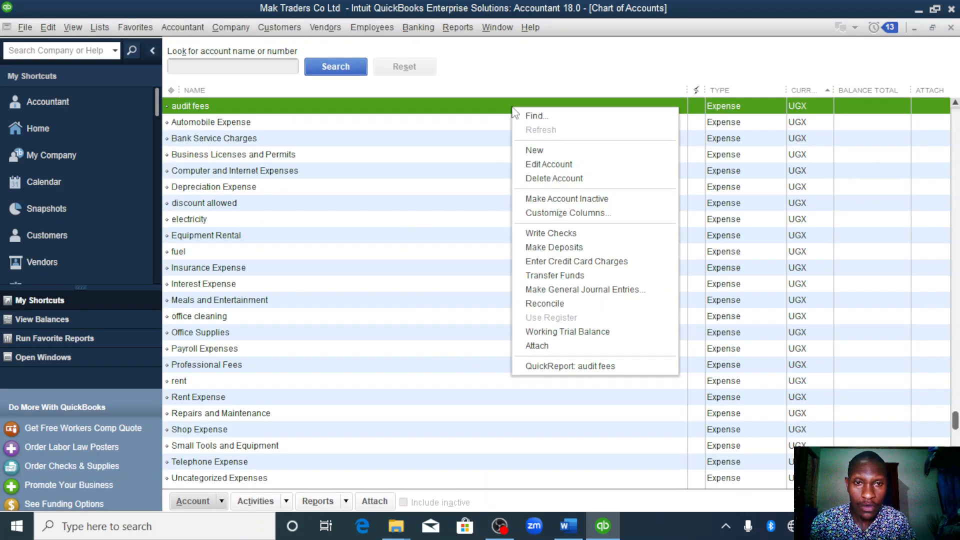
pyautogui.click(580, 292)
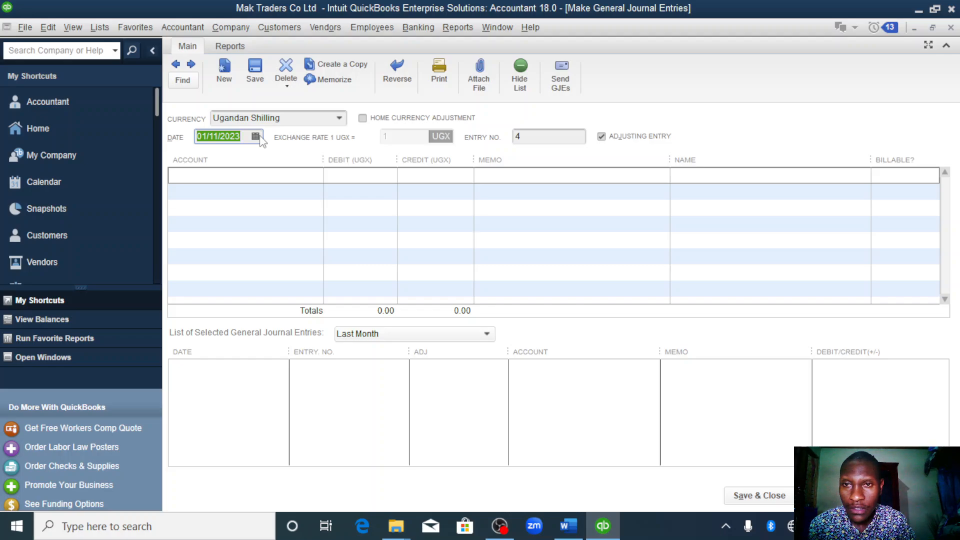
pyautogui.click(260, 136)
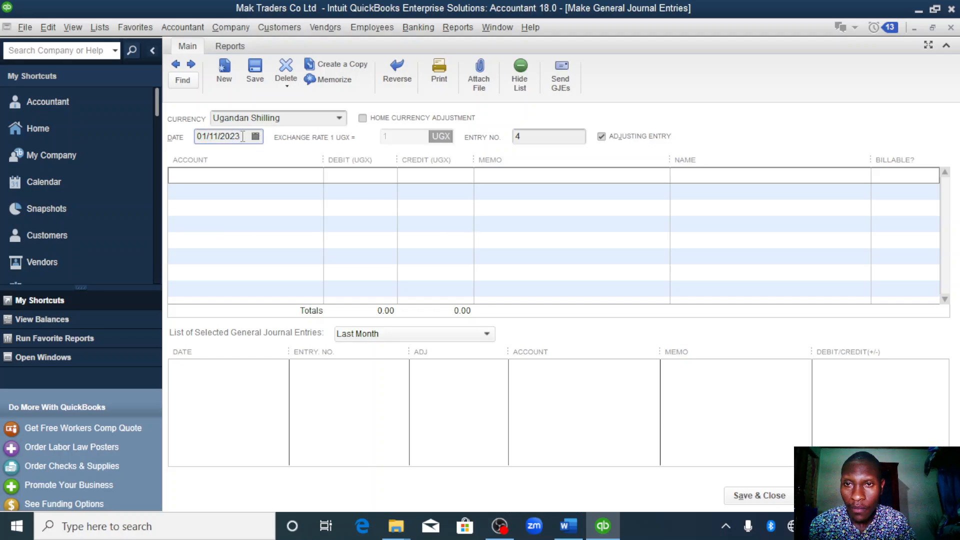
pyautogui.click(255, 136)
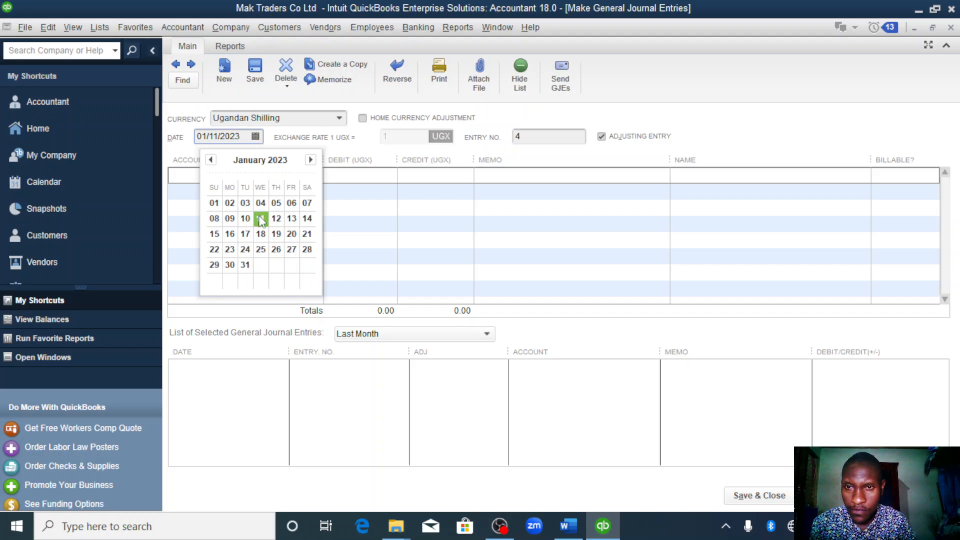
pyautogui.click(276, 219)
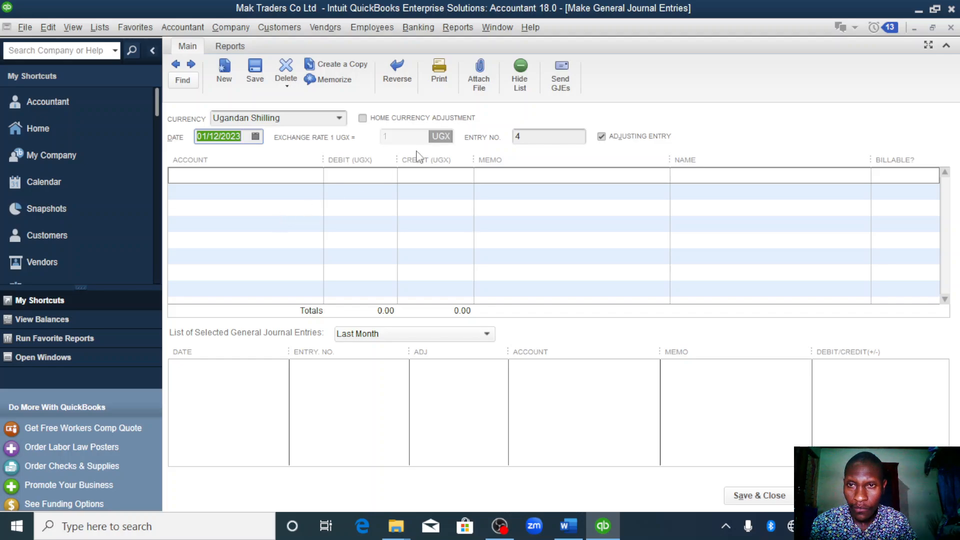
# - Enter the fuel account on the journal's first line with a debit of 600,000 UGX
pyautogui.click(316, 175)
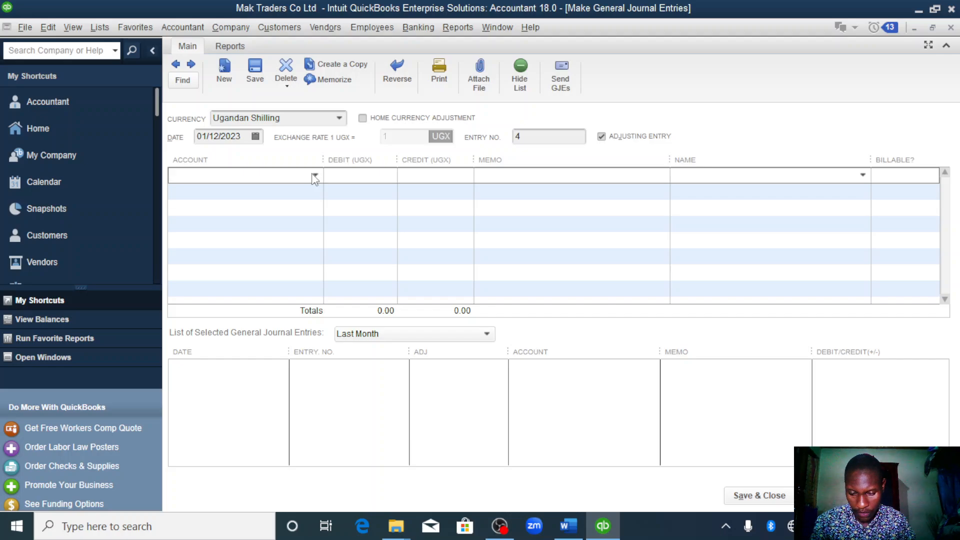
pyautogui.click(314, 176)
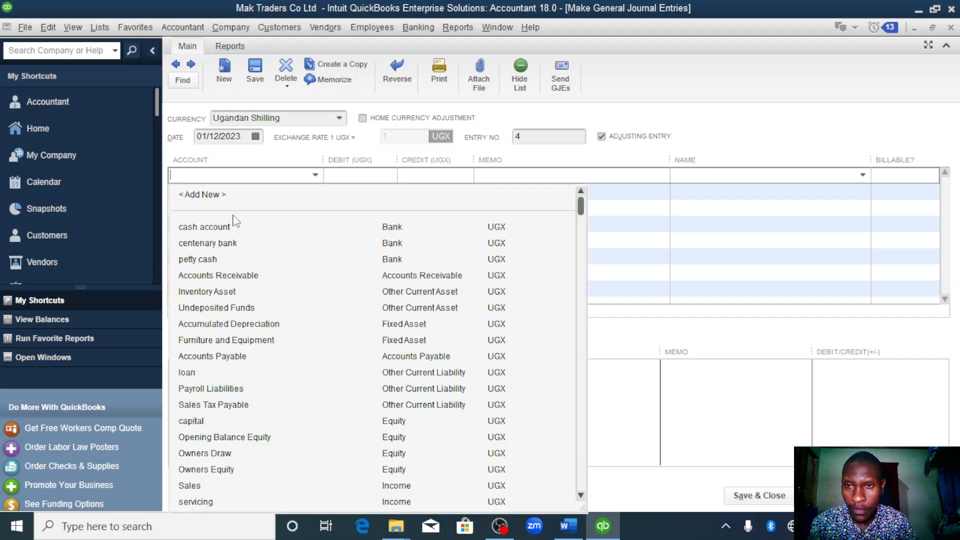
pyautogui.write('fuel')
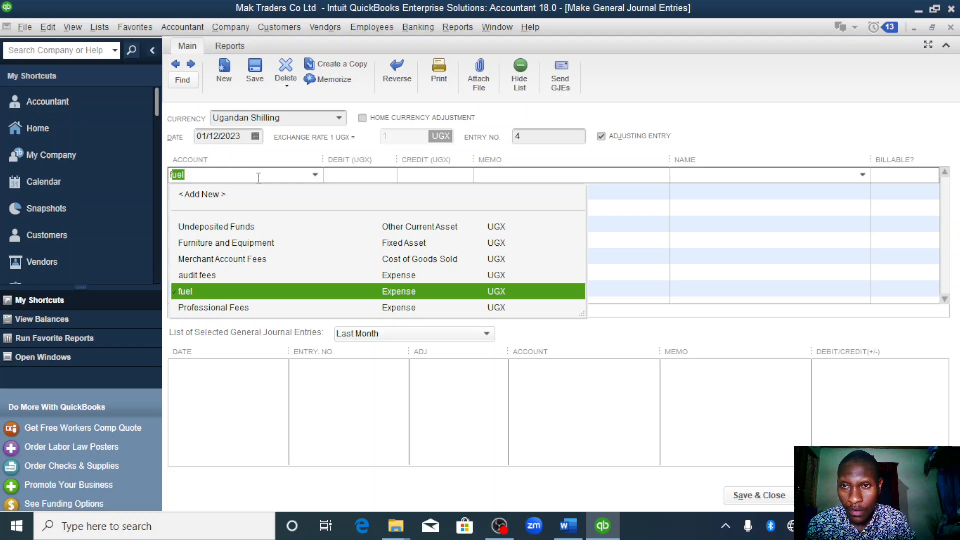
pyautogui.click(222, 291)
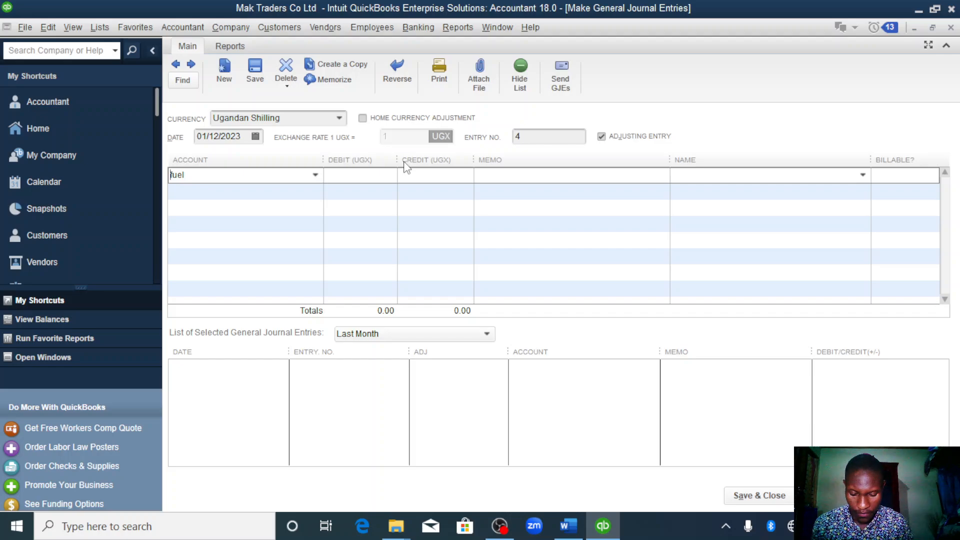
pyautogui.click(376, 171)
pyautogui.write('600000')
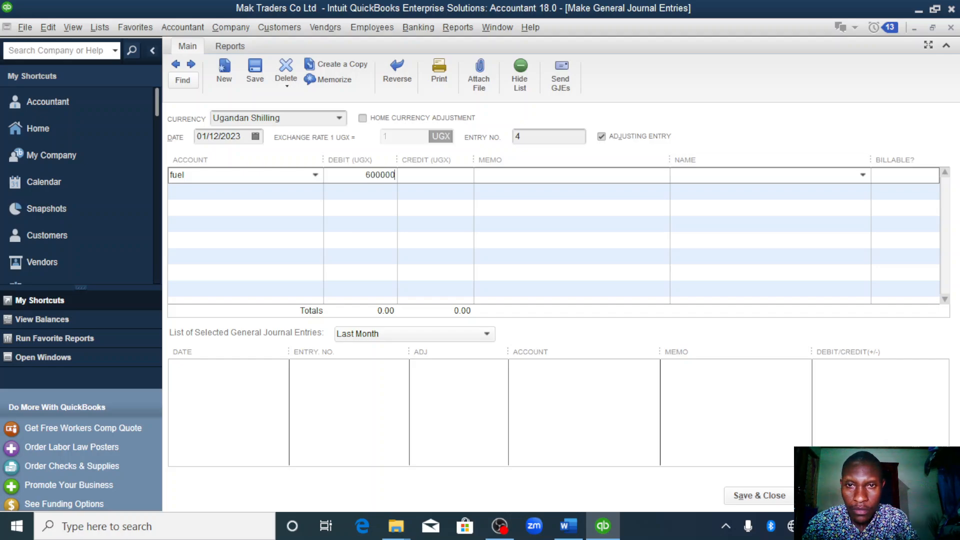
pyautogui.click(290, 187)
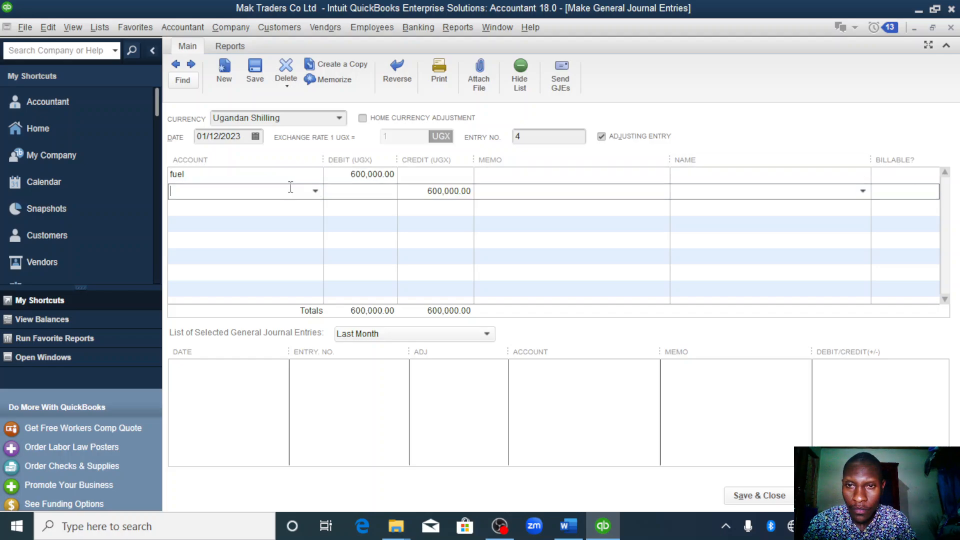
# - Enter the rent account on the journal's second line with a debit of 200,000 UGX
pyautogui.click(310, 193)
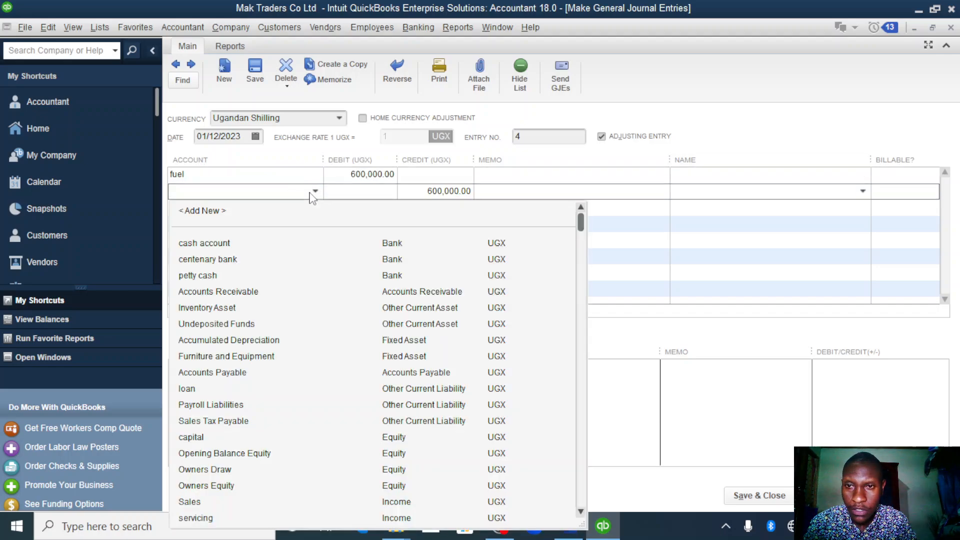
pyautogui.write('rent')
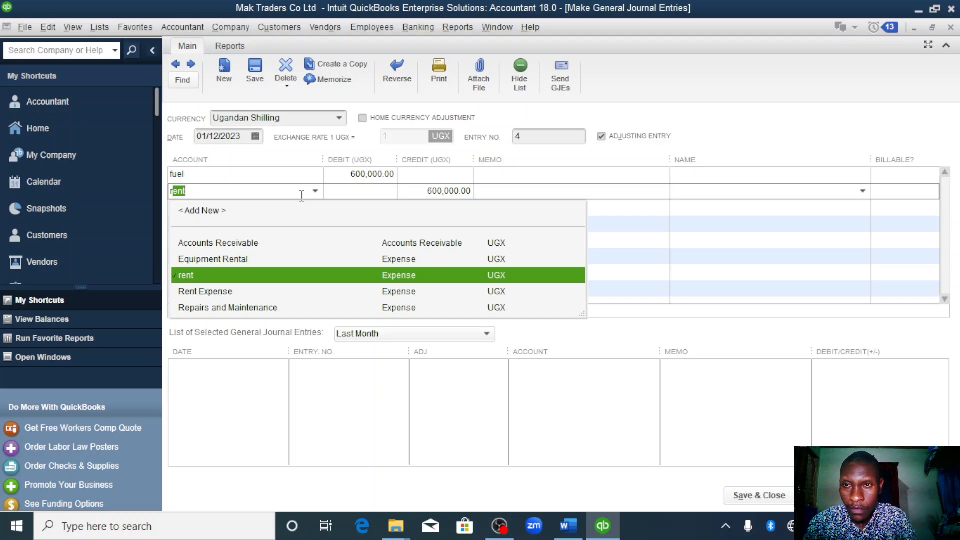
pyautogui.click(374, 190)
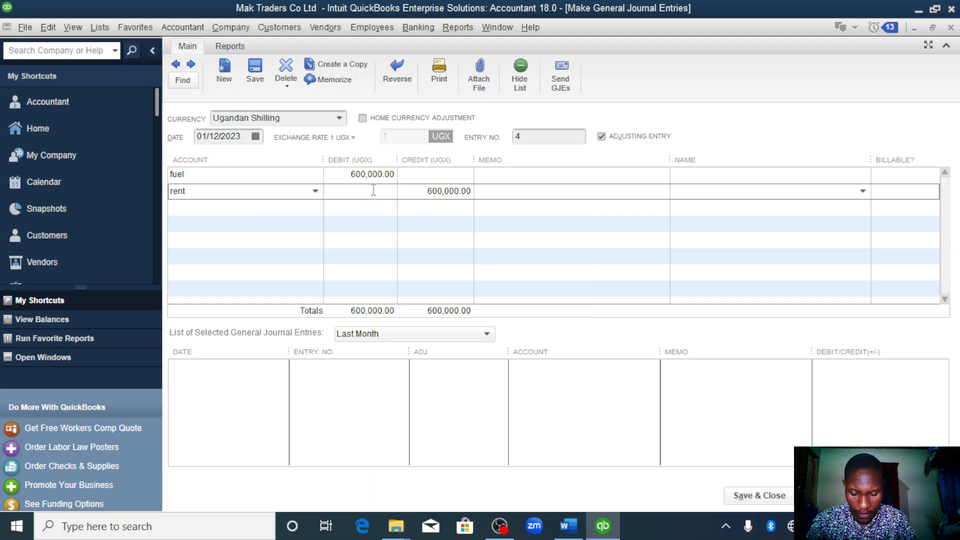
pyautogui.write('200000')
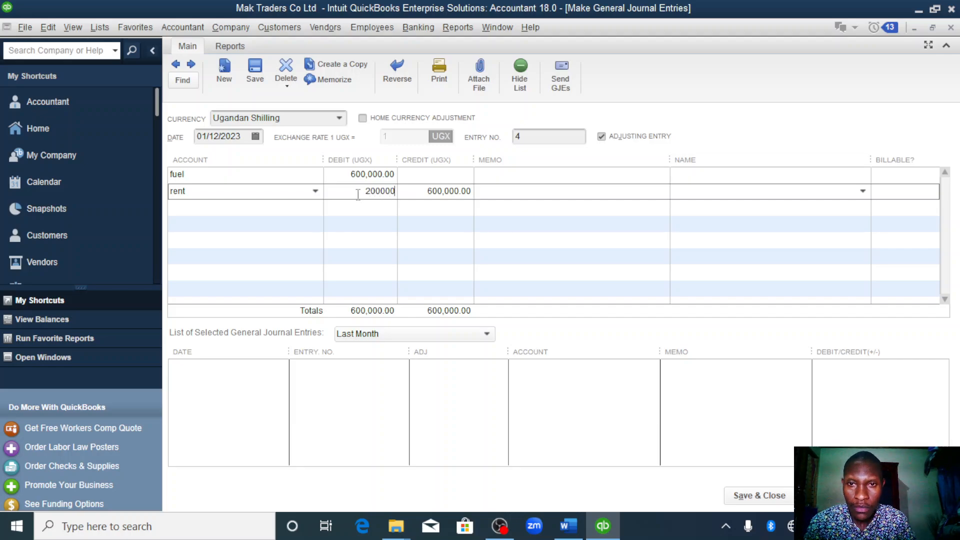
pyautogui.click(296, 204)
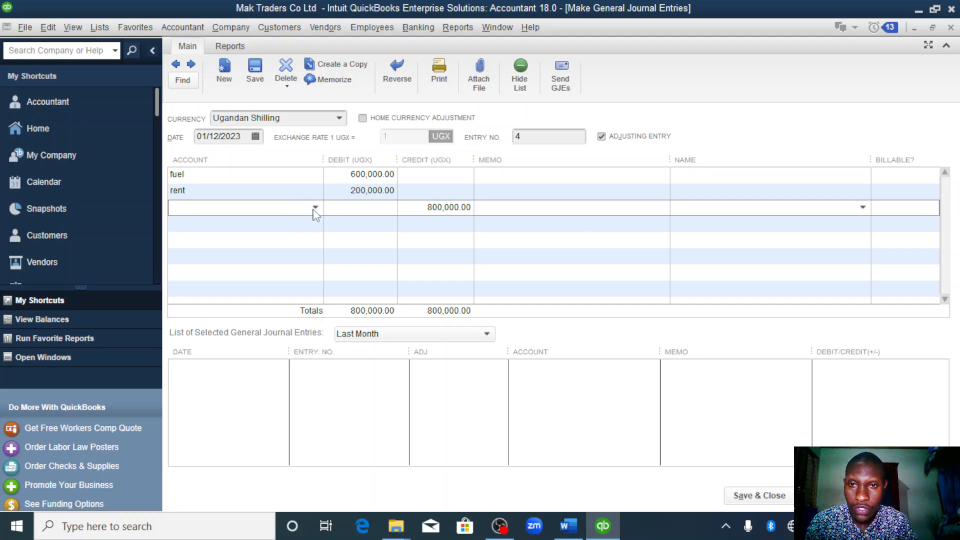
# - Enter the office cleaning account on the journal's third line with a debit of 220,000 UGX
pyautogui.click(315, 207)
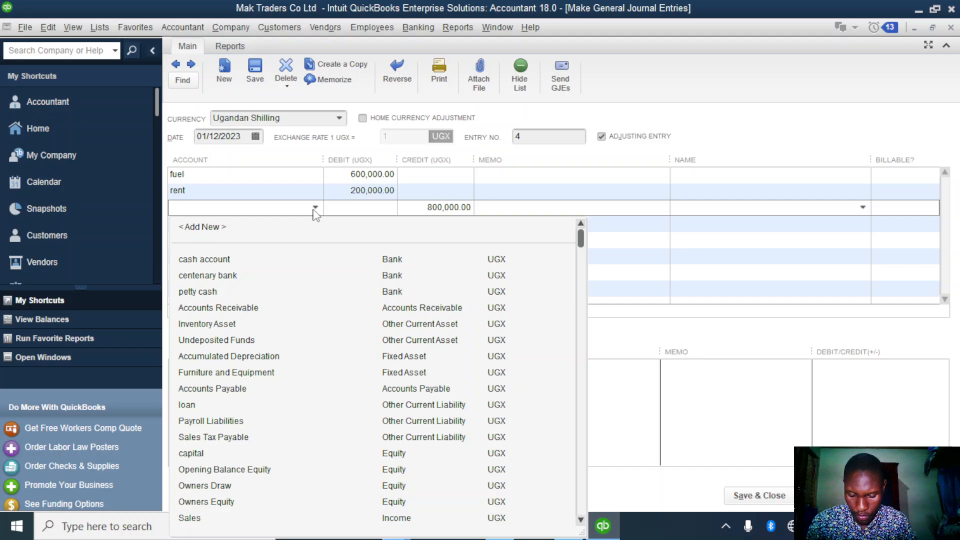
pyautogui.write('og')
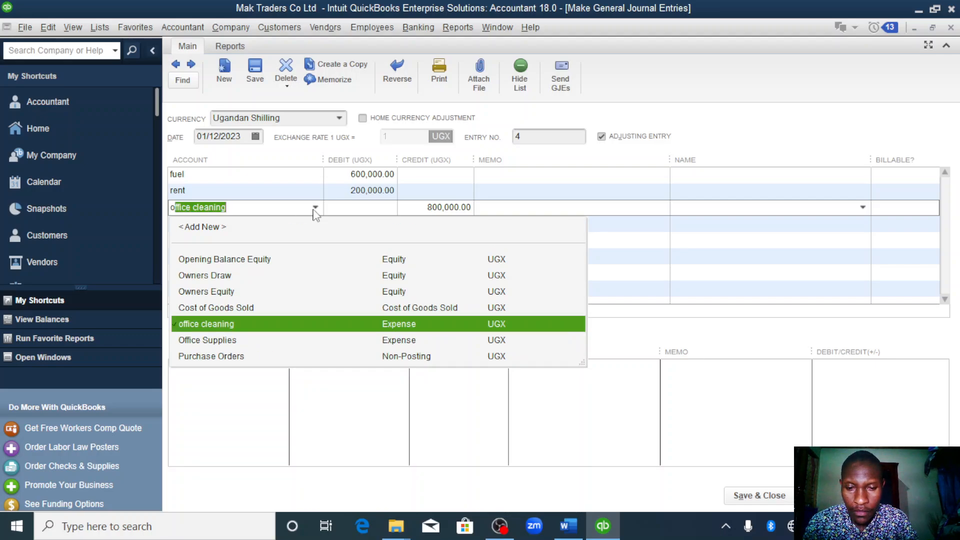
pyautogui.press('BackSpace')
pyautogui.write('f')
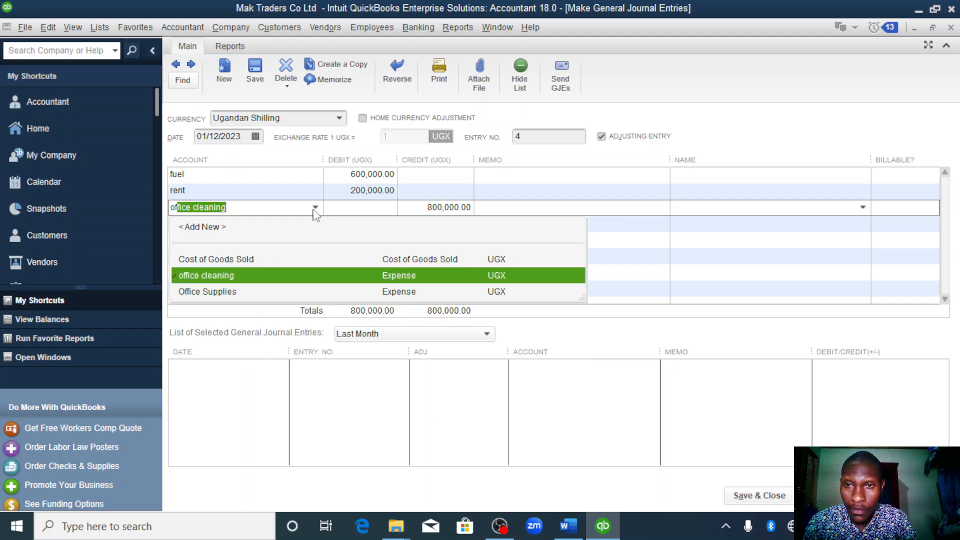
pyautogui.click(383, 207)
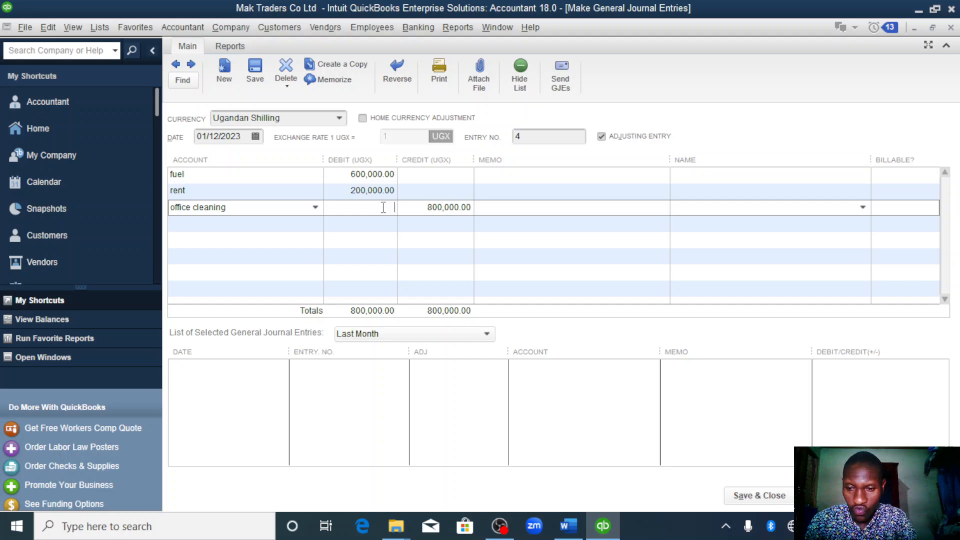
pyautogui.write('22')
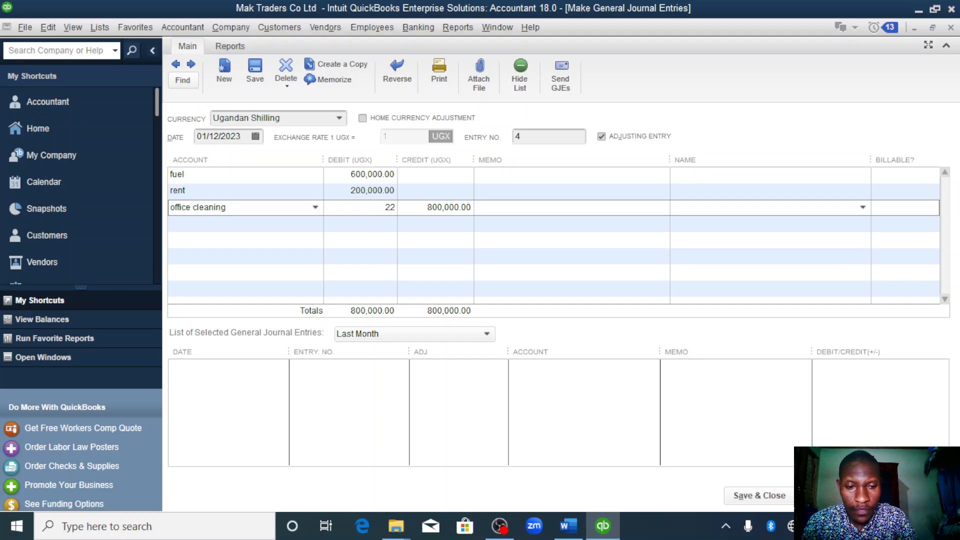
pyautogui.write('0000')
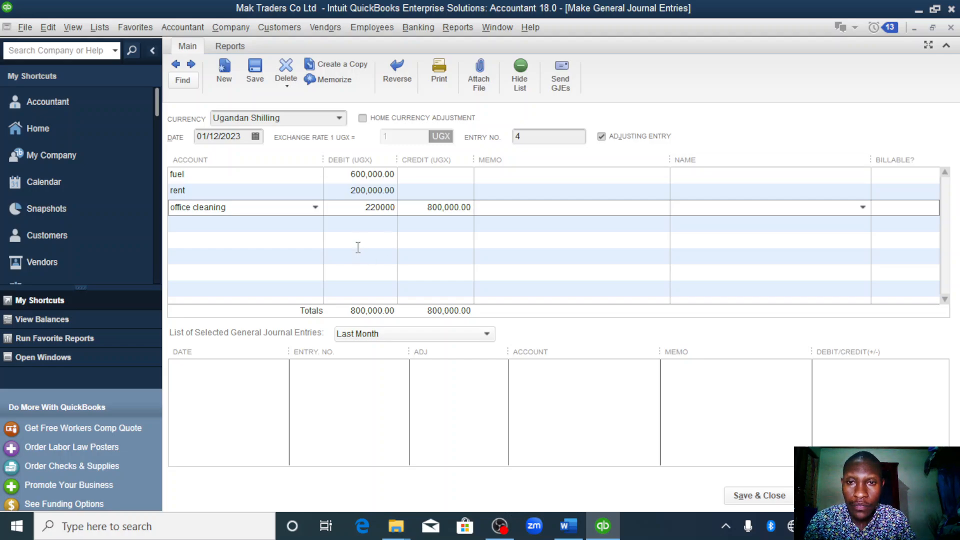
# - Enter the electricity account on the journal's fourth line with a debit of 480,000 UGX
pyautogui.click(269, 233)
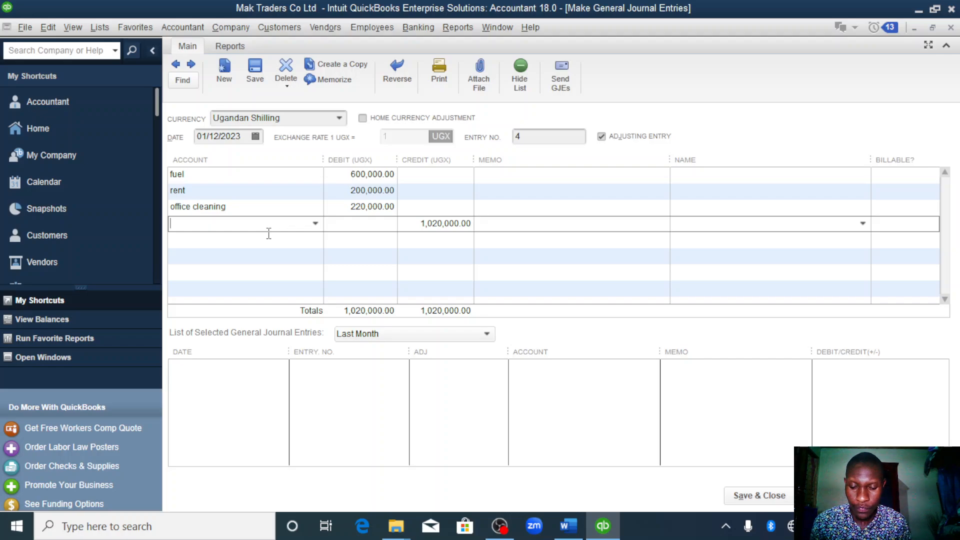
pyautogui.click(315, 224)
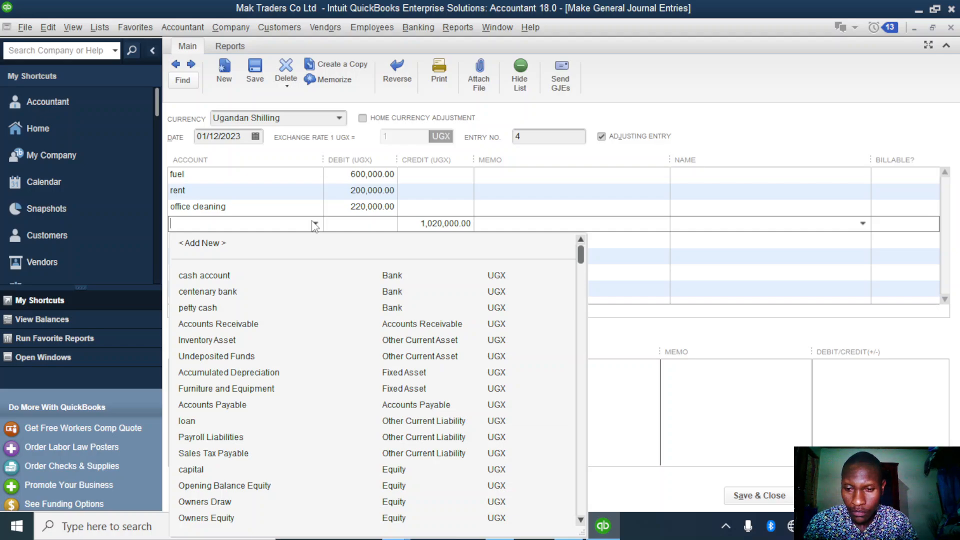
pyautogui.write('electricity')
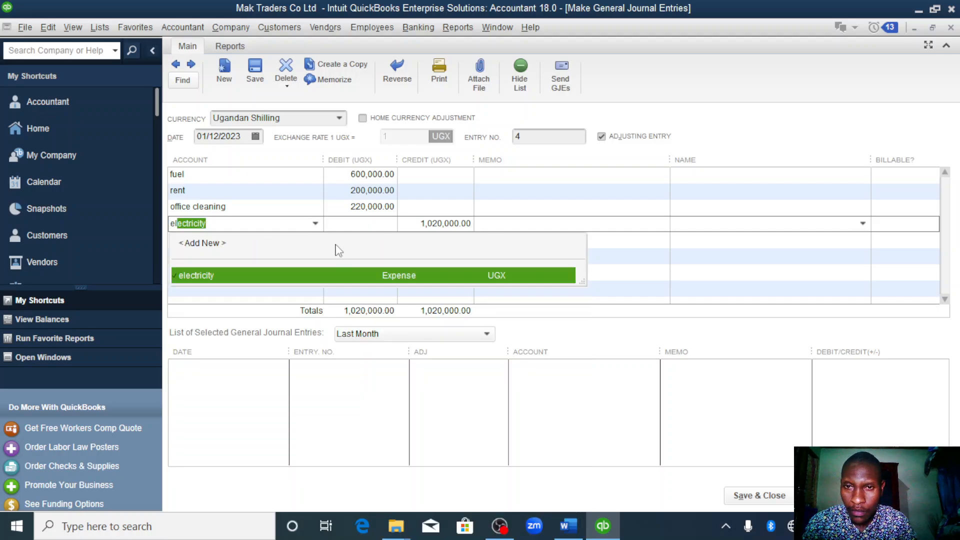
pyautogui.click(366, 220)
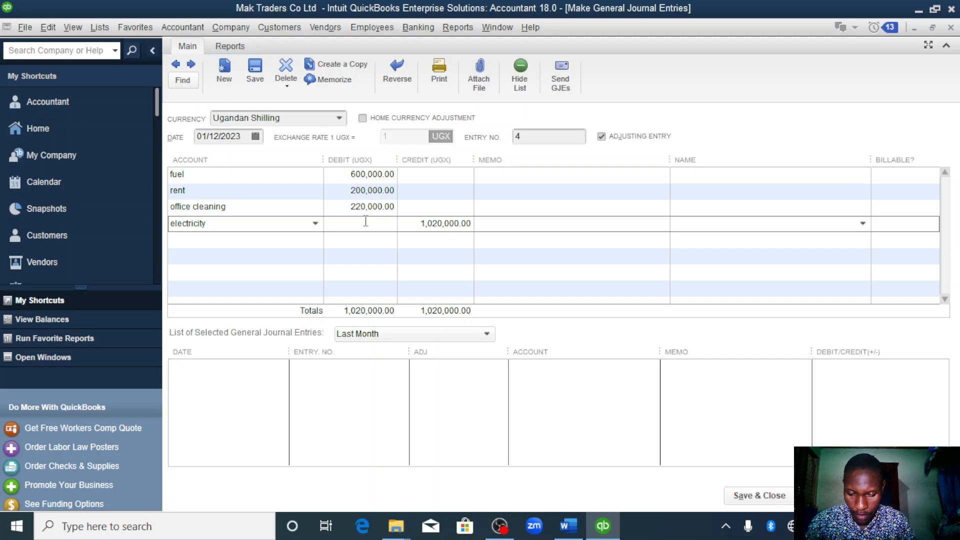
pyautogui.write('4')
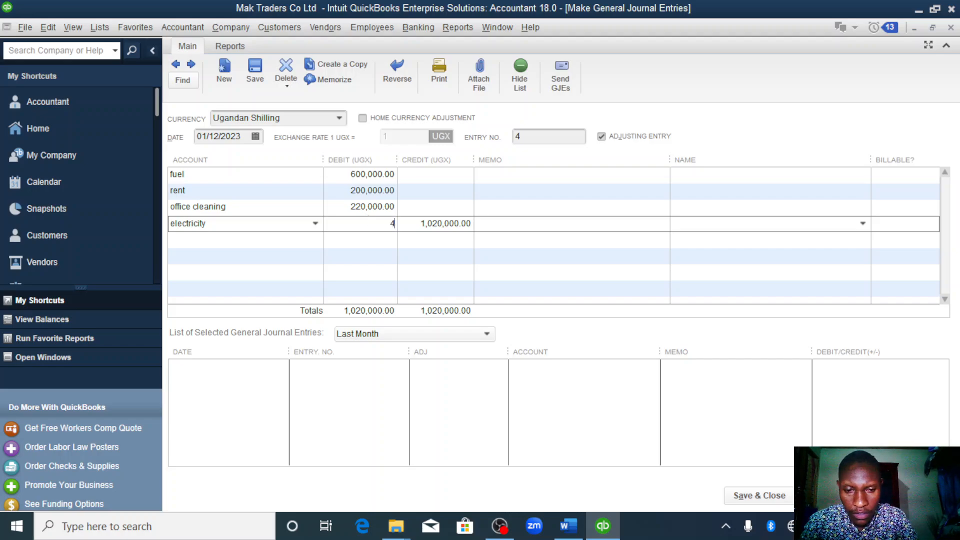
pyautogui.write('80000')
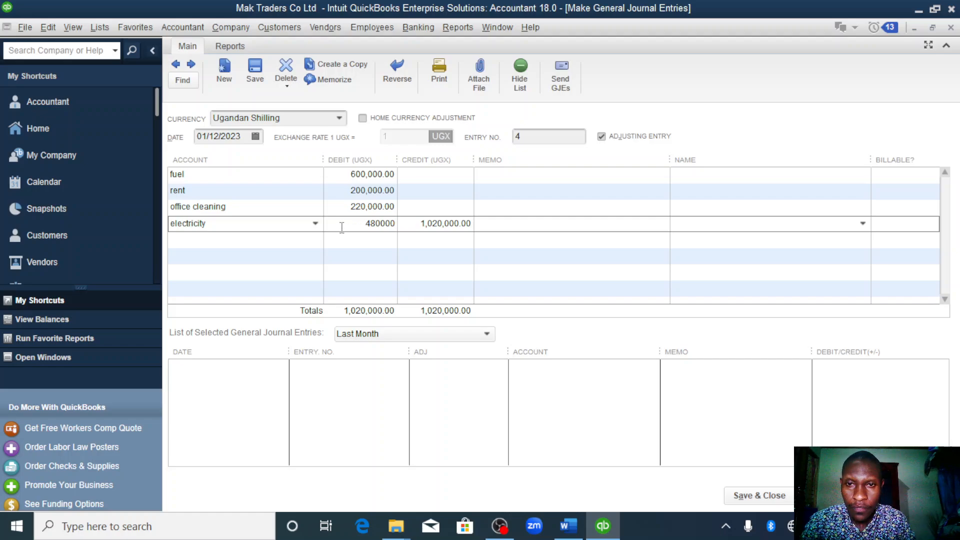
# - Enter the advertising account on the journal's fifth line with a debit of 200,000 UGX
pyautogui.click(313, 241)
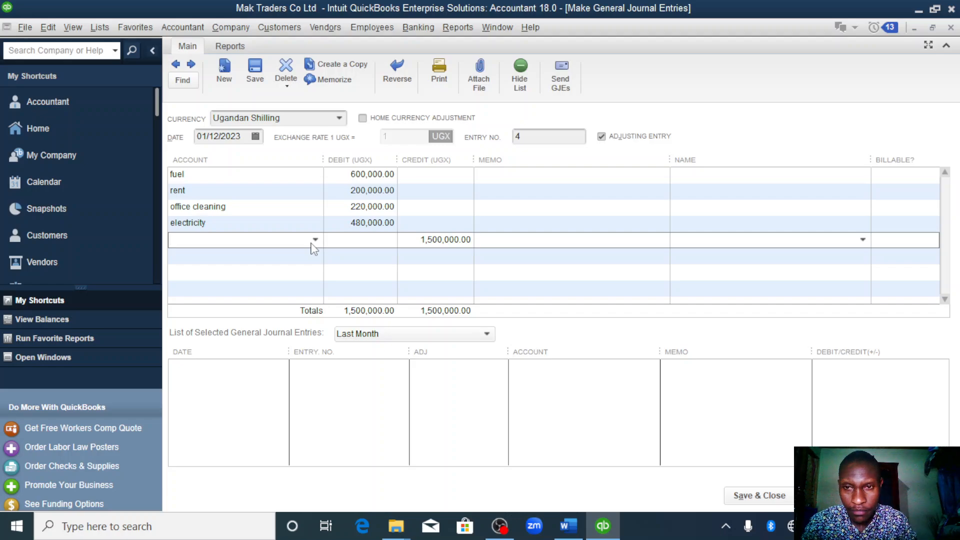
pyautogui.click(313, 241)
pyautogui.write('A')
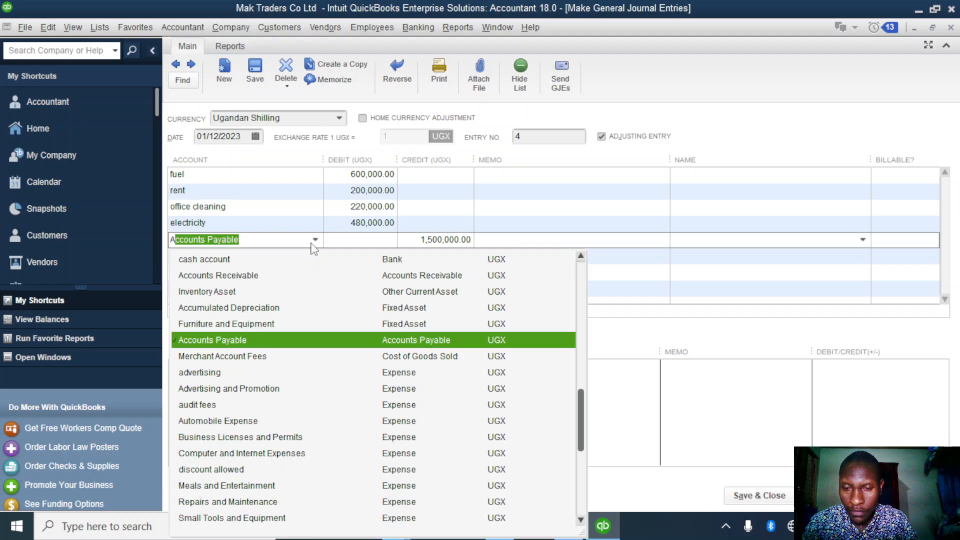
pyautogui.write('dvertising')
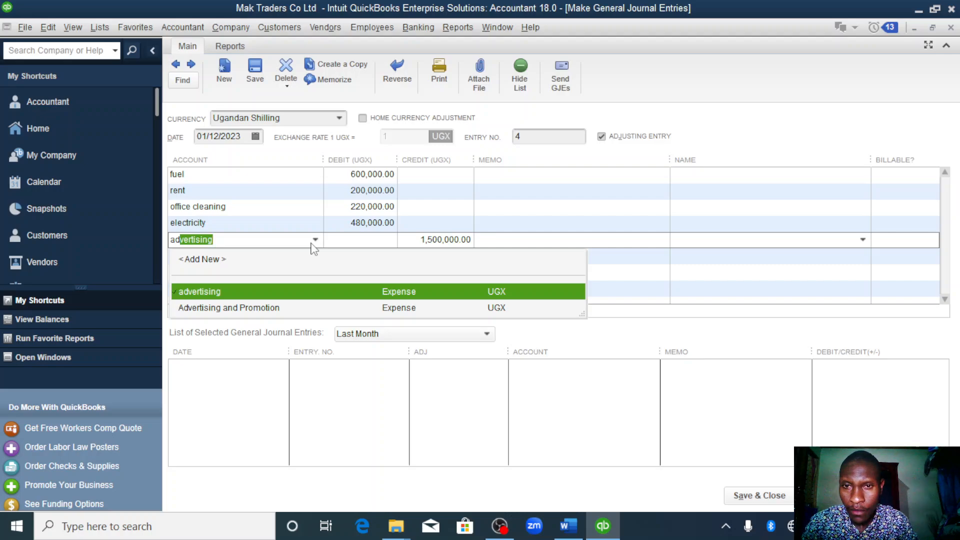
pyautogui.click(354, 291)
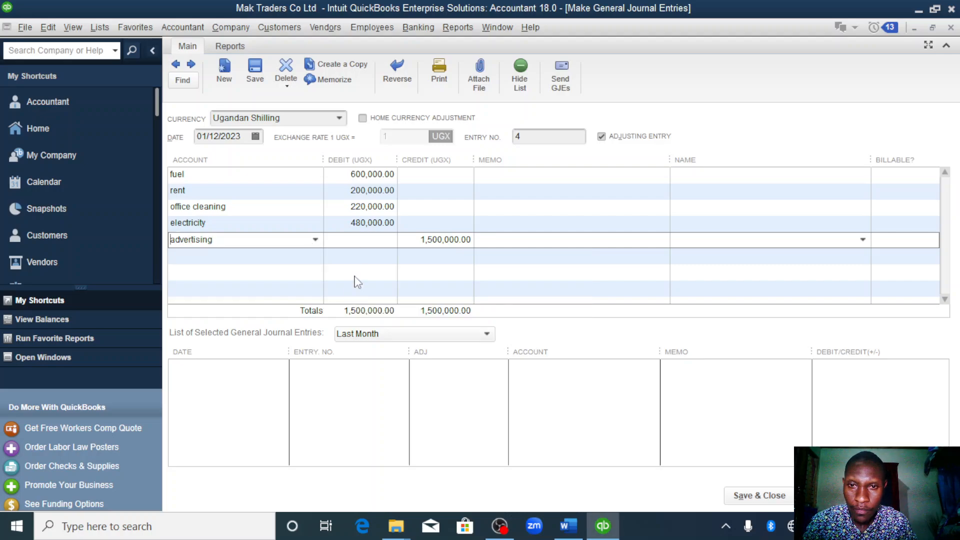
pyautogui.click(360, 242)
pyautogui.write('200000')
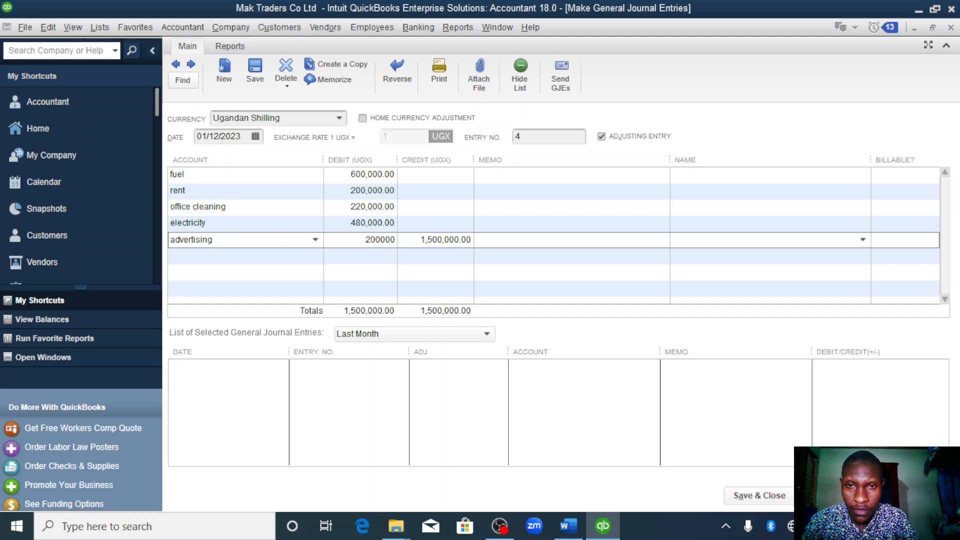
# - Enter the audit fees account on the journal's sixth line with a debit of 200,000 UGX
pyautogui.click(305, 260)
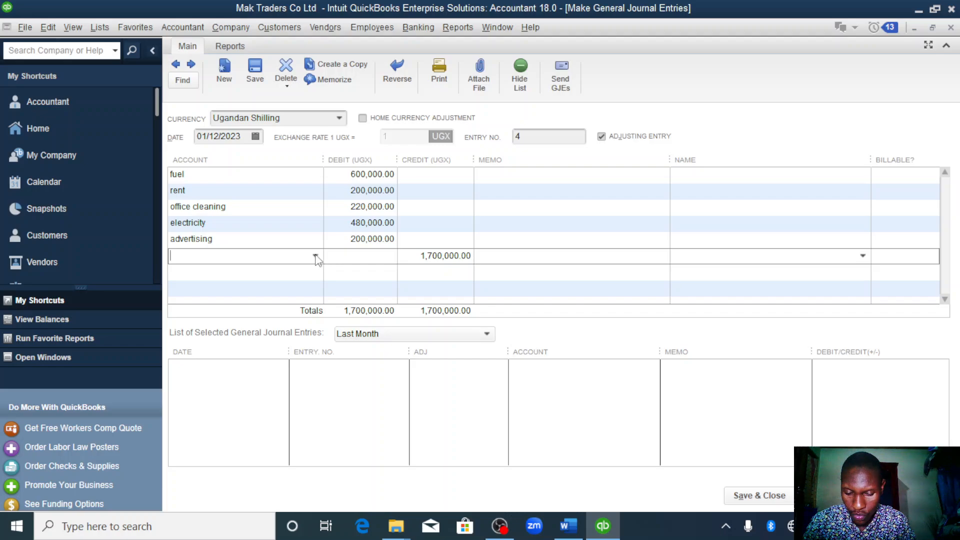
pyautogui.click(315, 256)
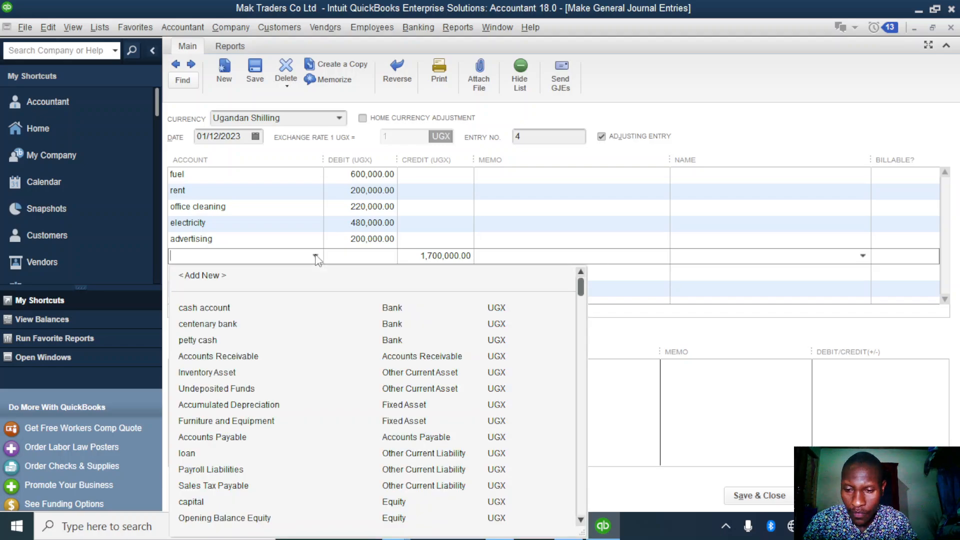
pyautogui.write('audit fees')
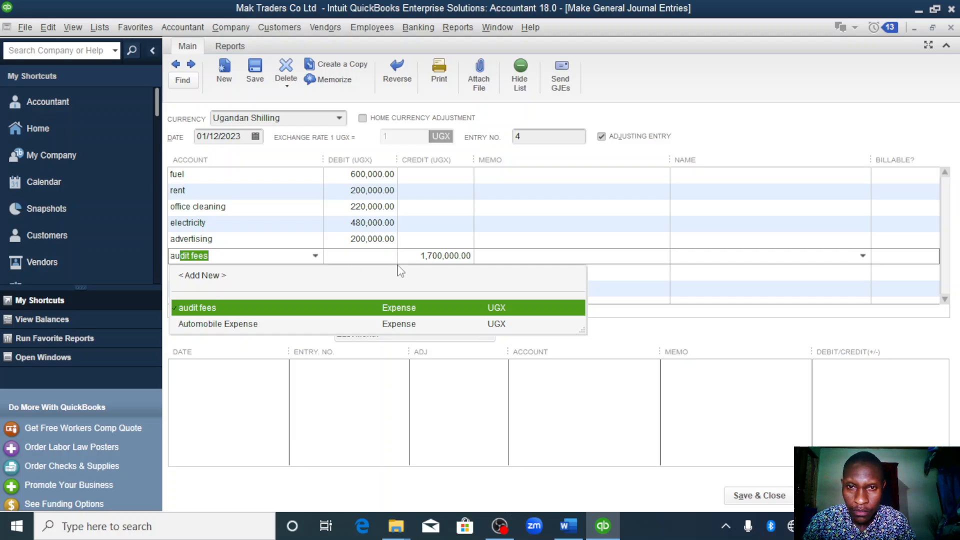
pyautogui.click(356, 308)
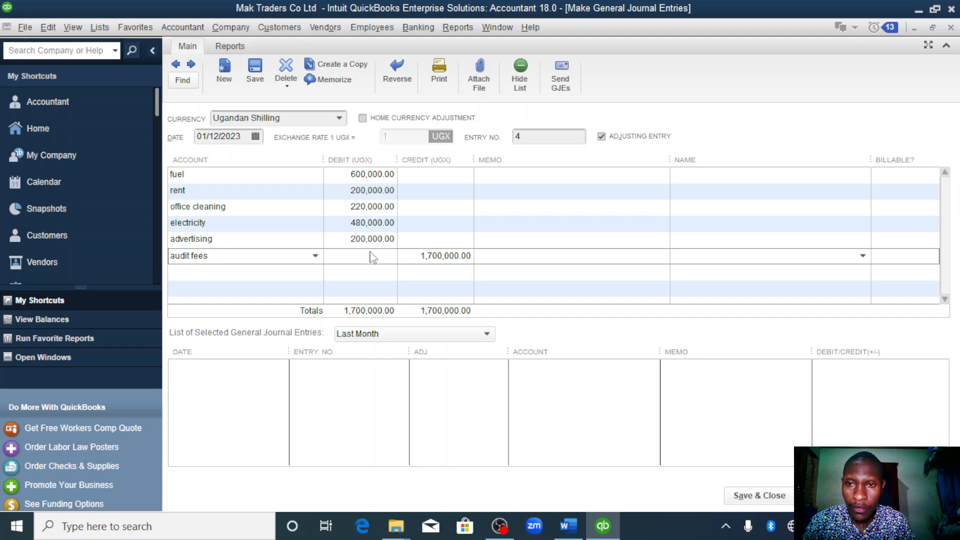
pyautogui.click(371, 252)
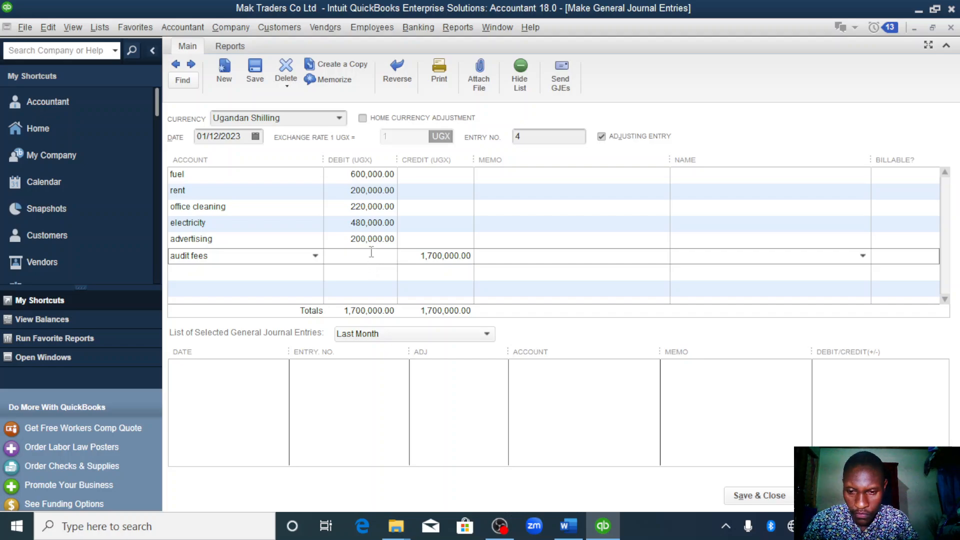
pyautogui.write('29')
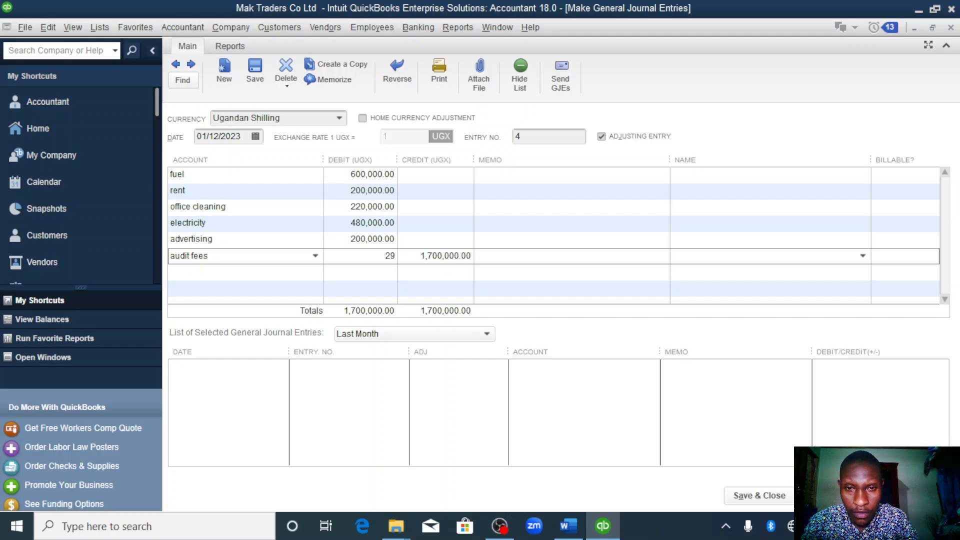
pyautogui.press('BackSpace')
pyautogui.write('0000')
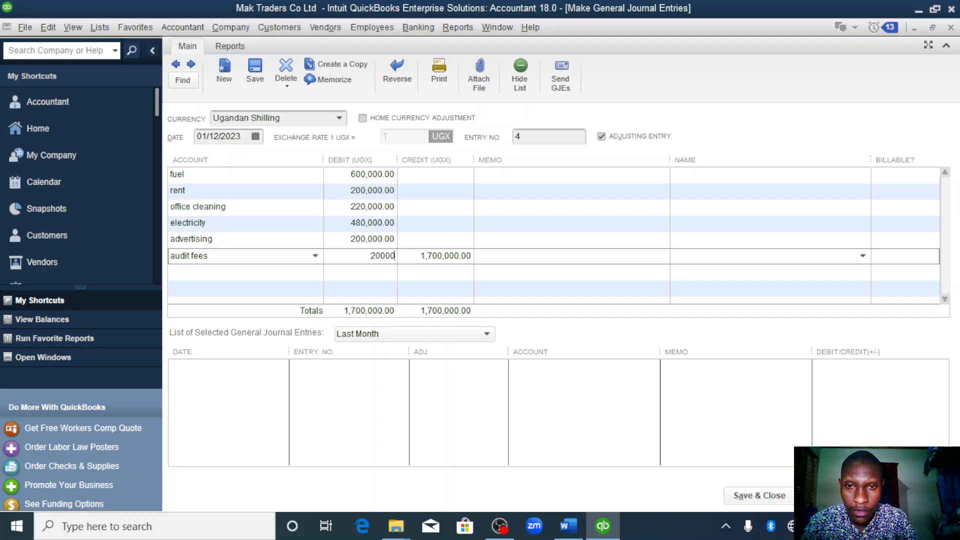
pyautogui.write('0')
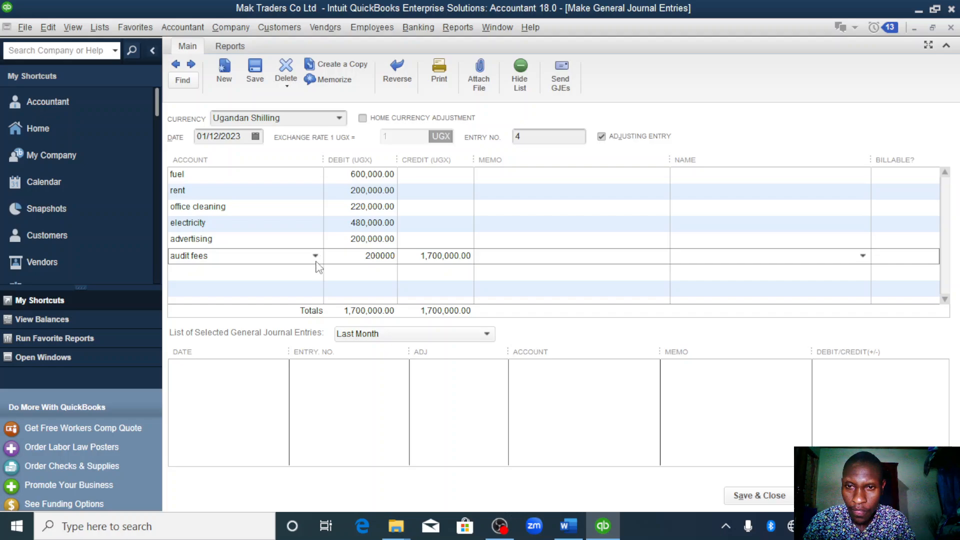
# - Enter the electricity account again on the journal's seventh line with a debit of 500,000 UGX
pyautogui.click(315, 279)
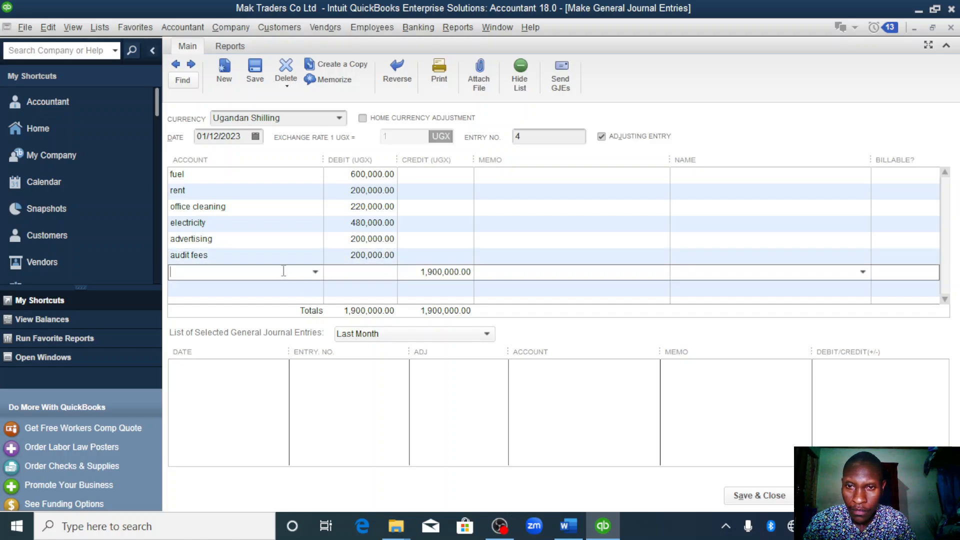
pyautogui.write('electricity')
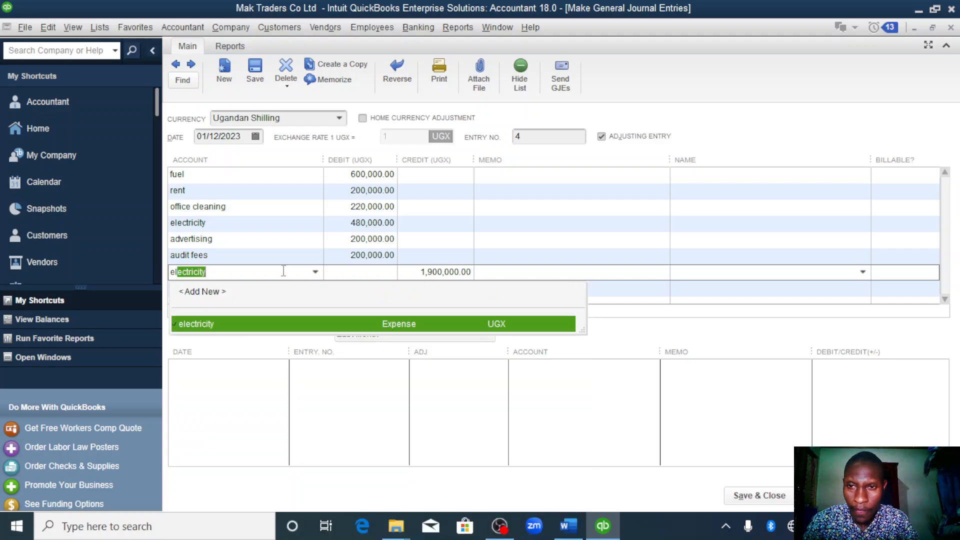
pyautogui.click(378, 273)
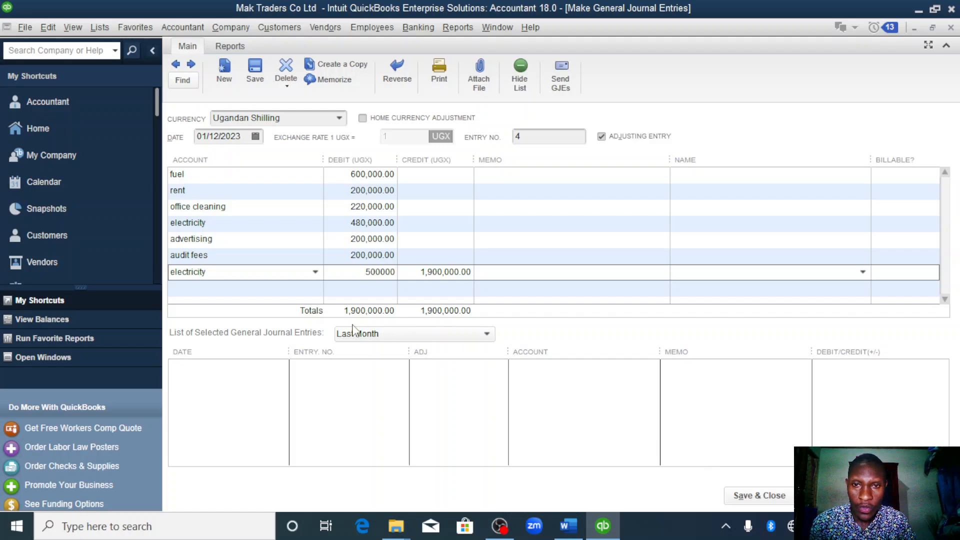
# - After checking the expense list in the Word assignment, credit centenary bank with 2,400,000 UGX on the eighth line and save and close the journal
pyautogui.click(288, 289)
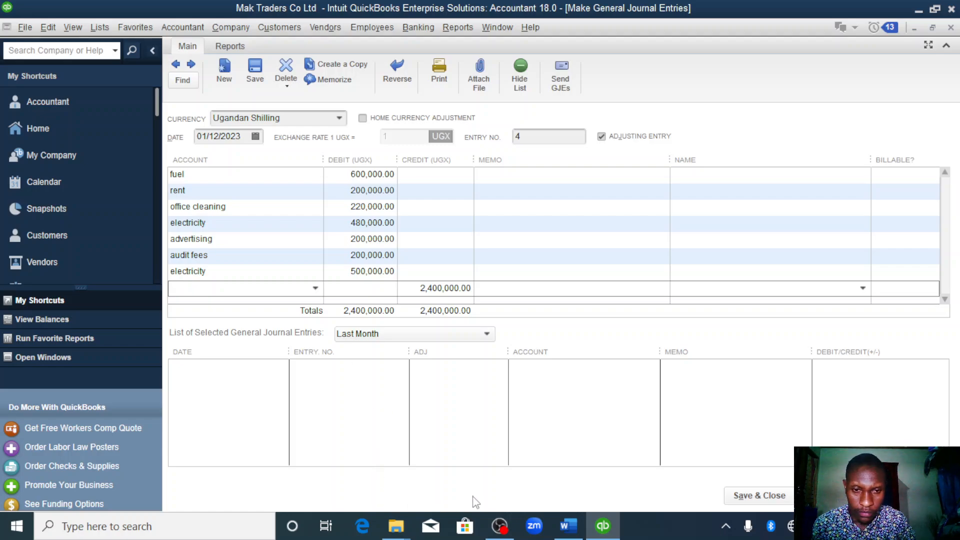
pyautogui.click(569, 526)
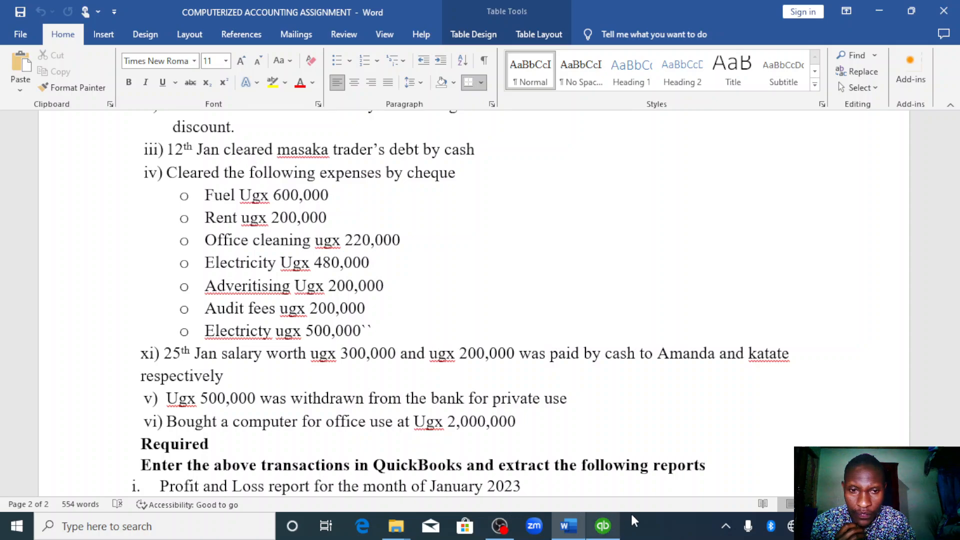
pyautogui.click(604, 528)
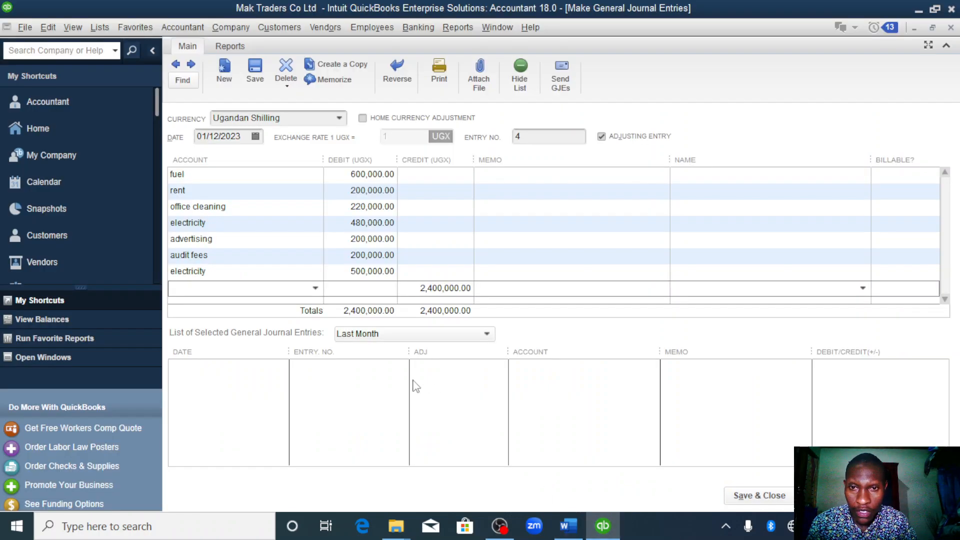
pyautogui.click(315, 290)
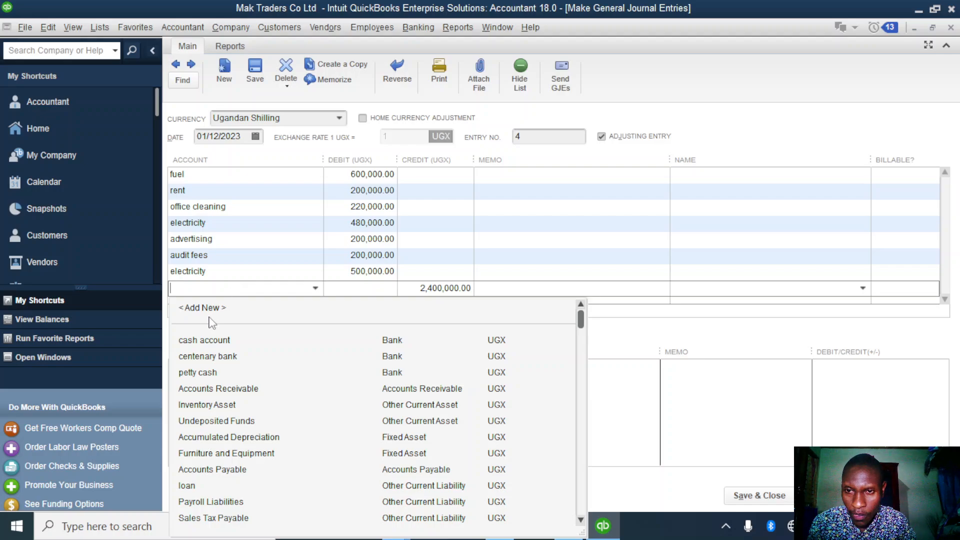
pyautogui.click(211, 356)
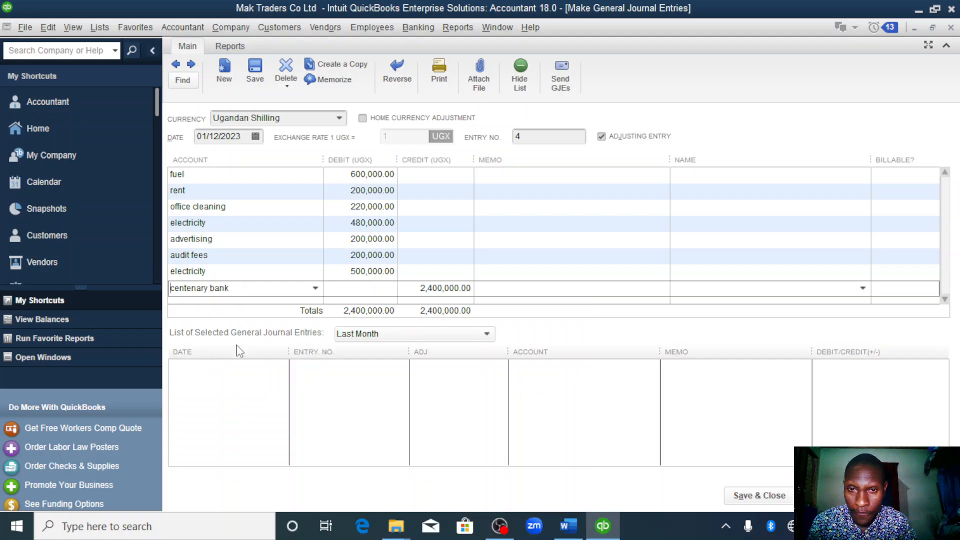
pyautogui.click(740, 497)
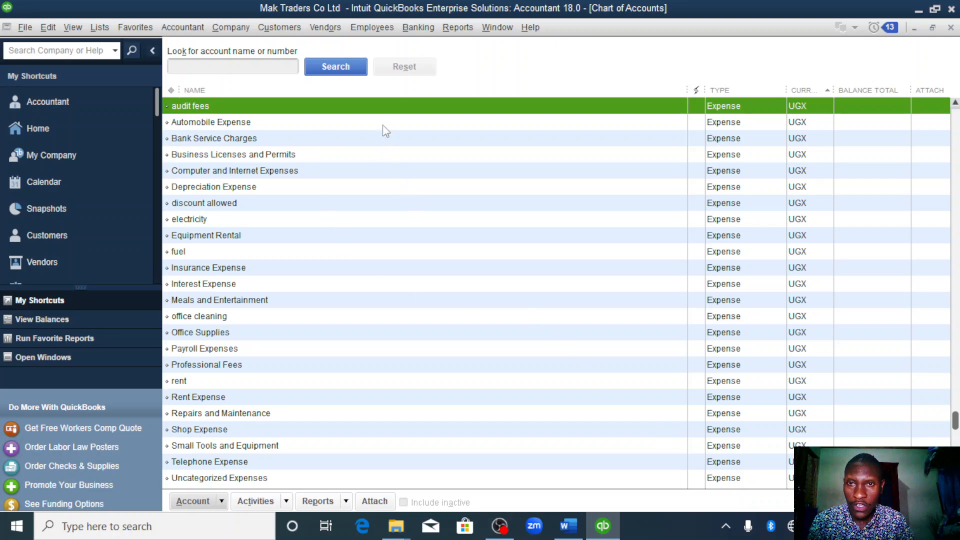
# - Create two expense accounts in the chart of accounts, one for each of the two employees' salaries
pyautogui.rightClick(336, 105)
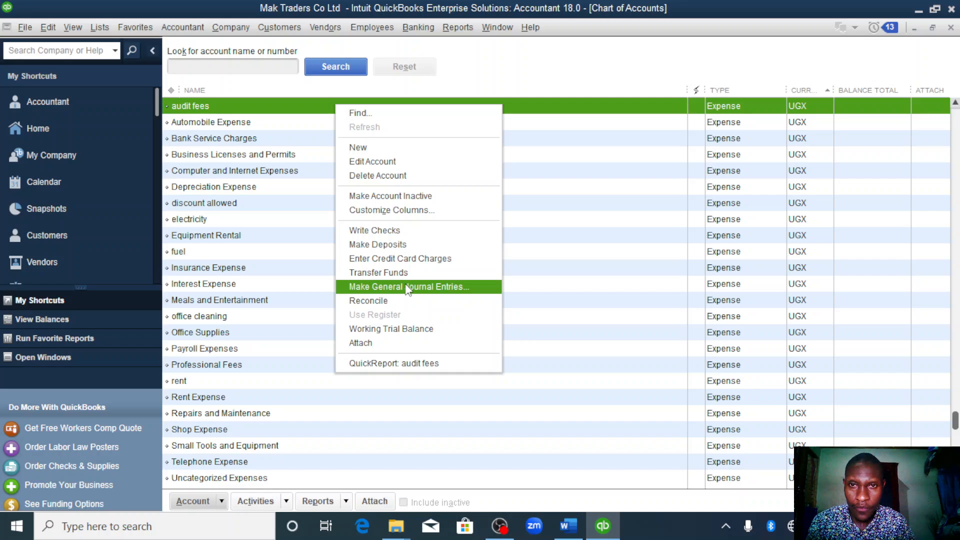
pyautogui.click(361, 147)
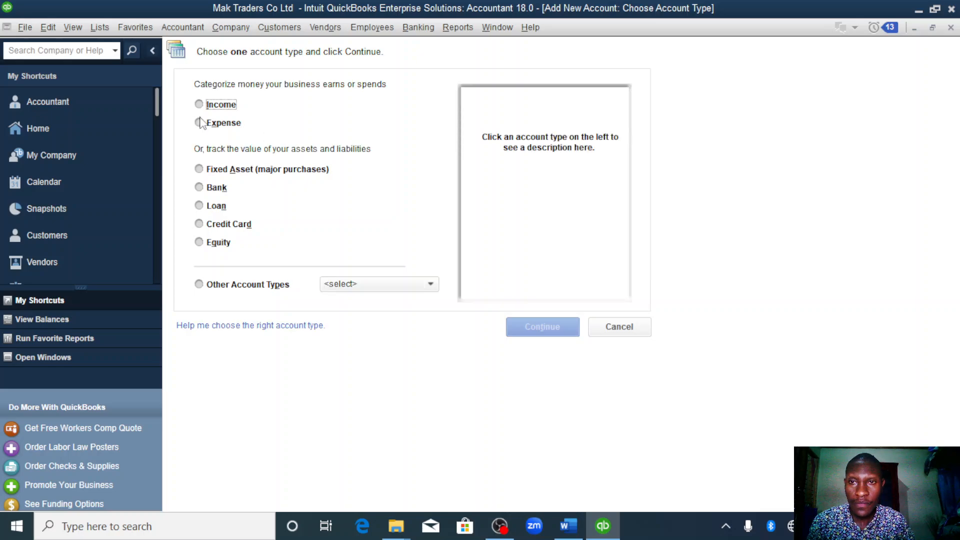
pyautogui.click(200, 124)
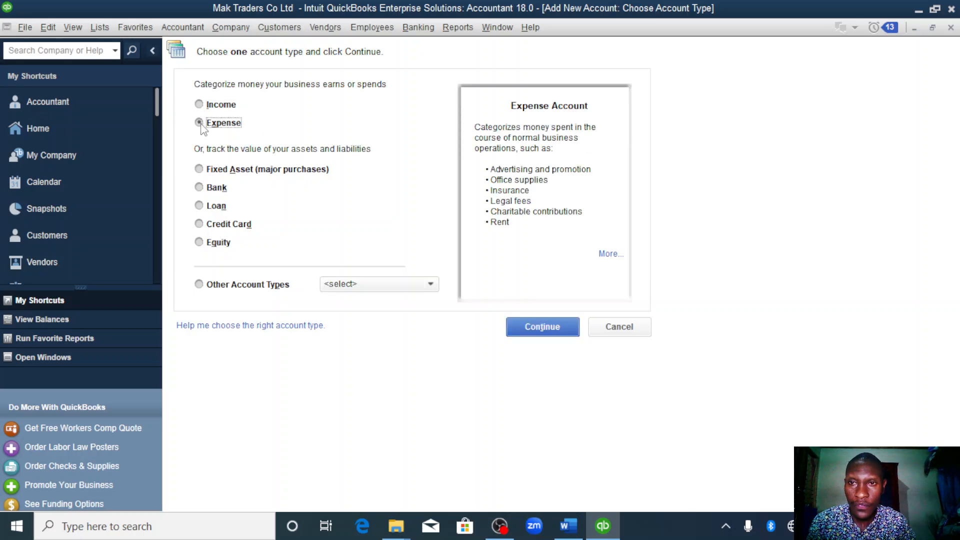
pyautogui.click(550, 331)
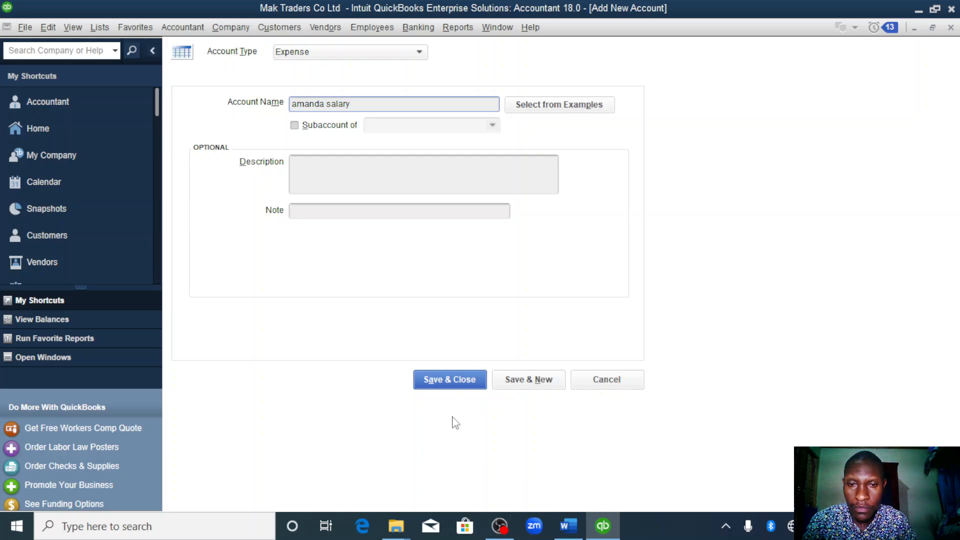
pyautogui.click(539, 384)
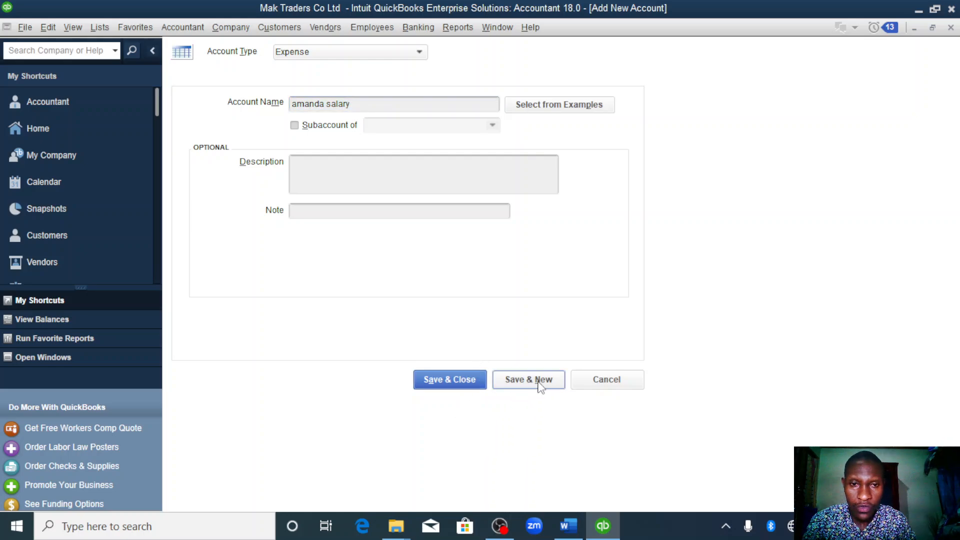
pyautogui.write('katate')
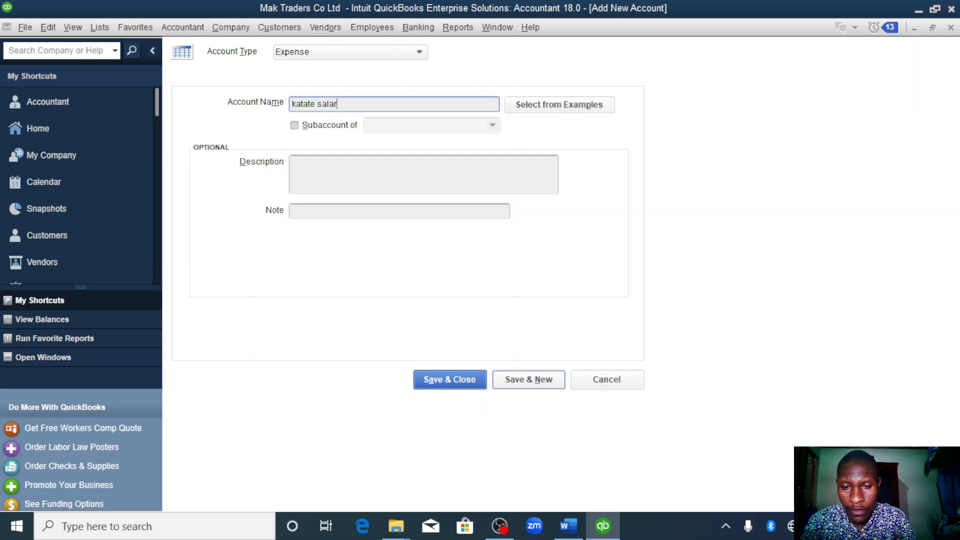
pyautogui.click(530, 384)
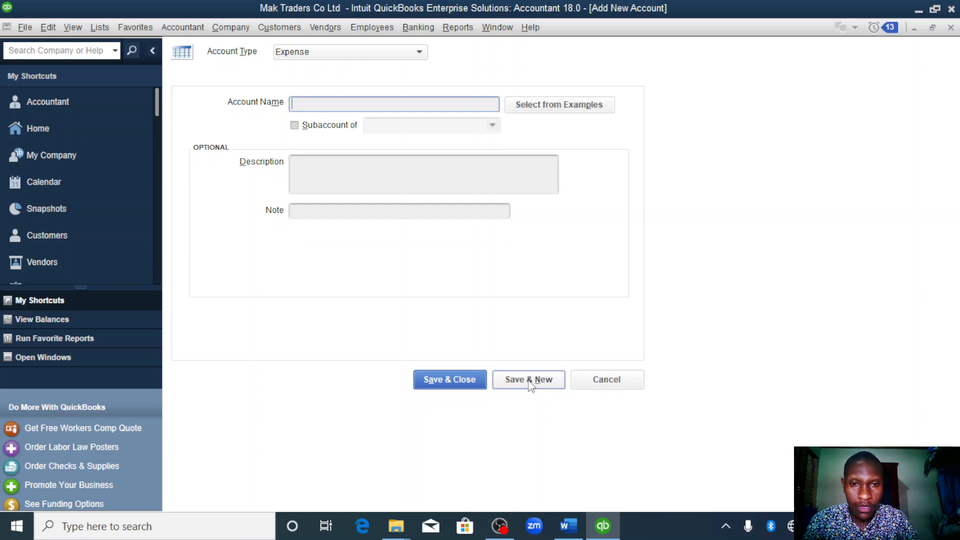
pyautogui.click(447, 382)
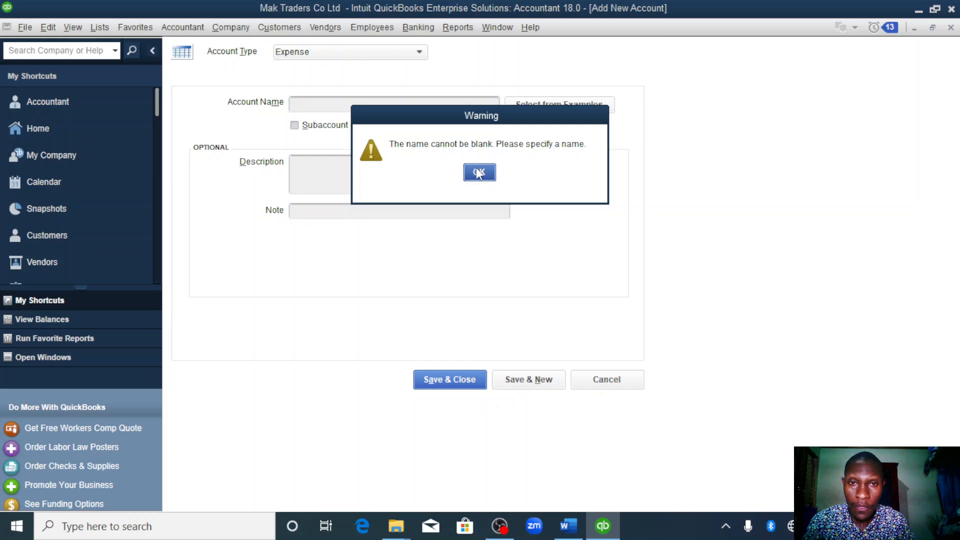
pyautogui.click(478, 173)
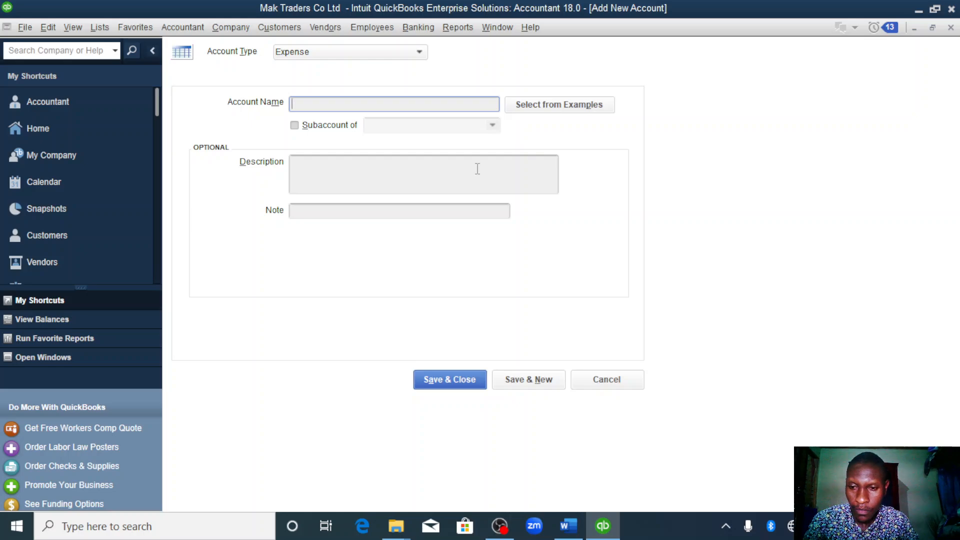
pyautogui.press('Escape')
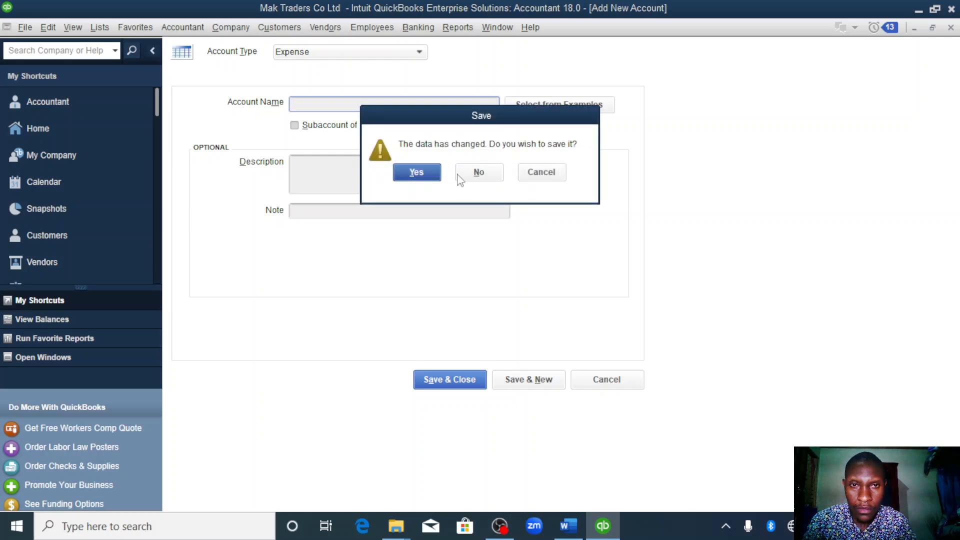
pyautogui.click(417, 173)
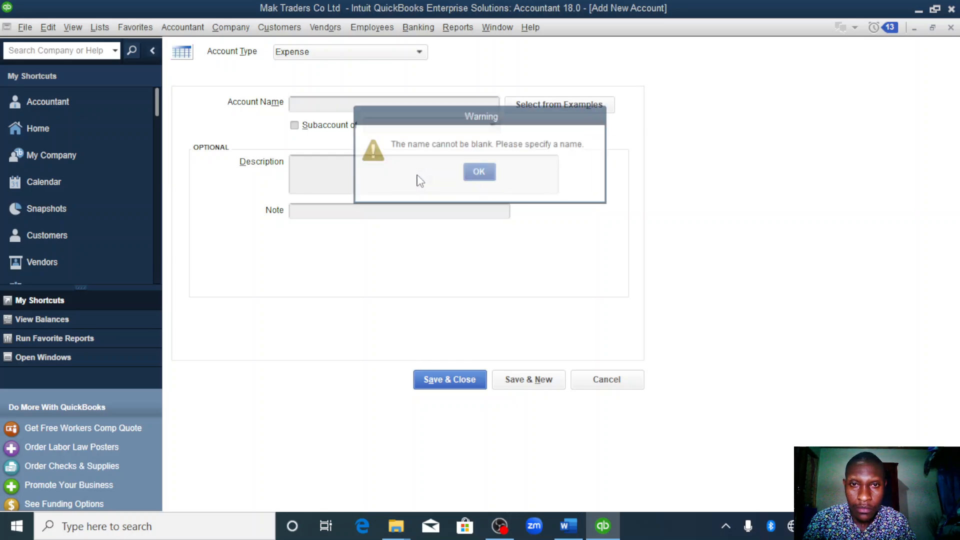
pyautogui.click(478, 173)
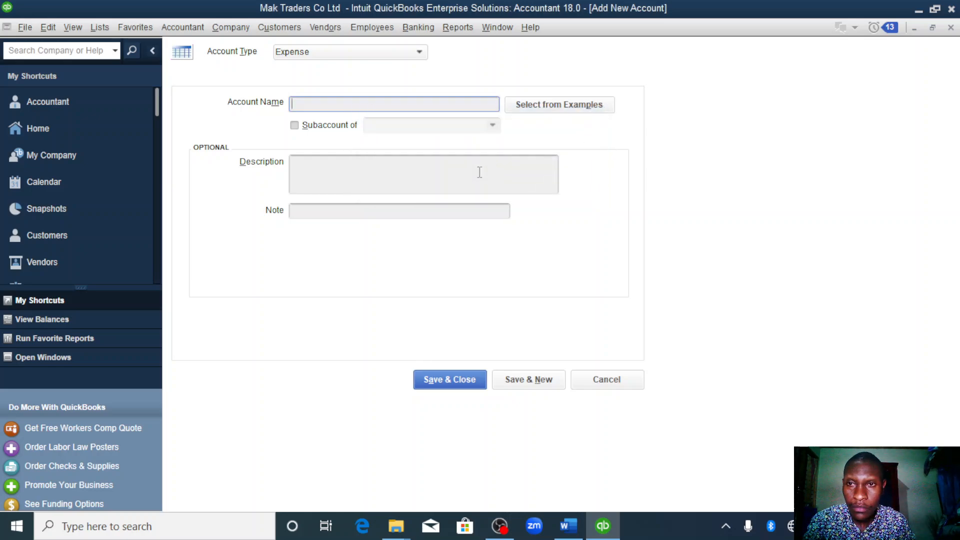
# - Start a general journal entry from the chart of accounts and date it 01/25/2023
pyautogui.click(45, 131)
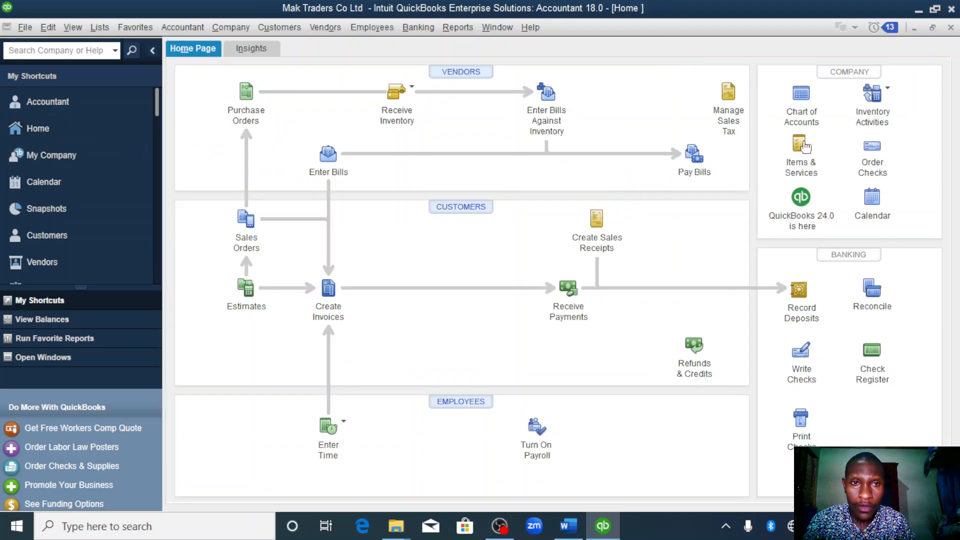
pyautogui.click(797, 101)
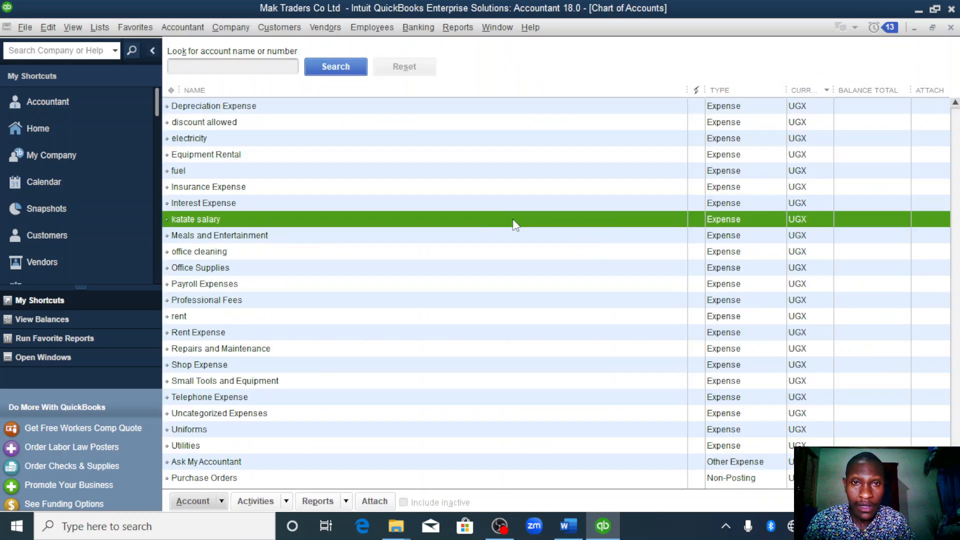
pyautogui.rightClick(511, 221)
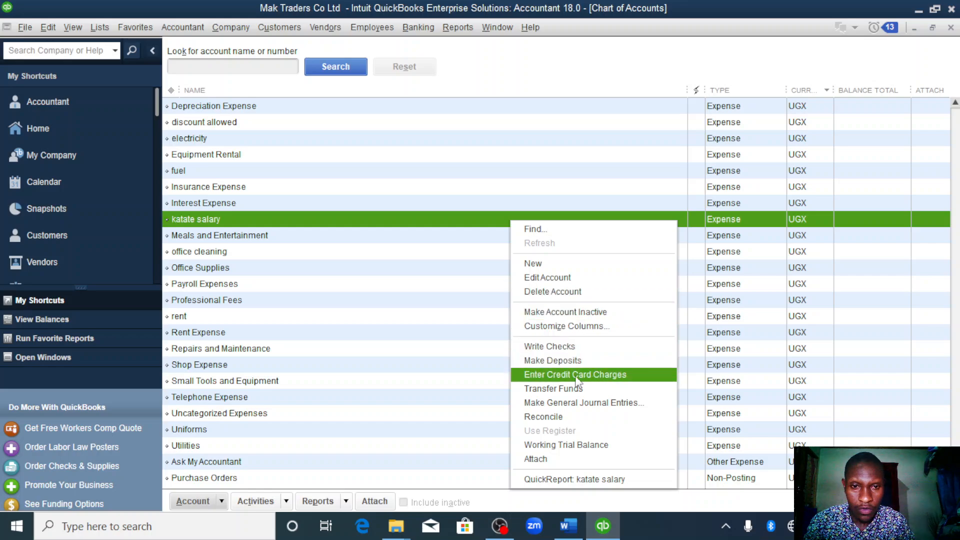
pyautogui.click(576, 405)
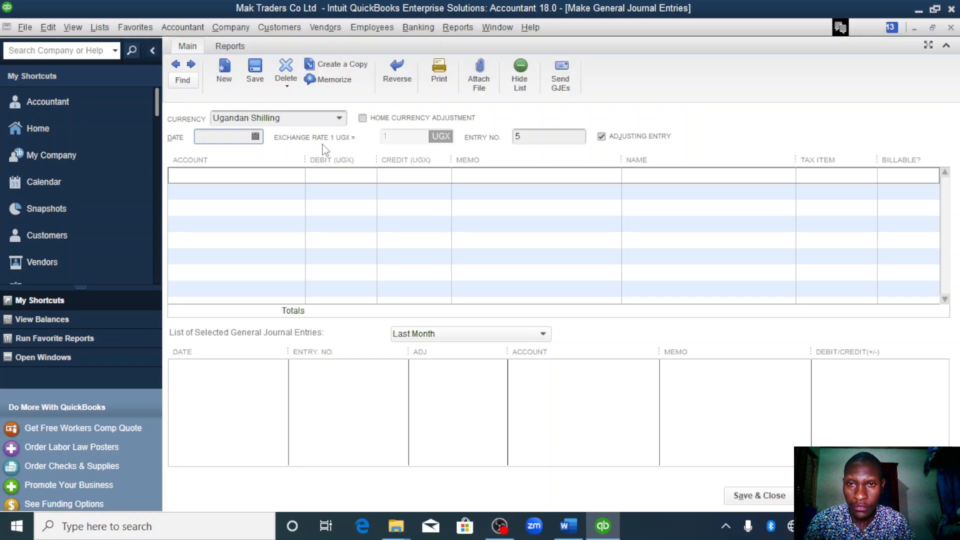
pyautogui.click(256, 136)
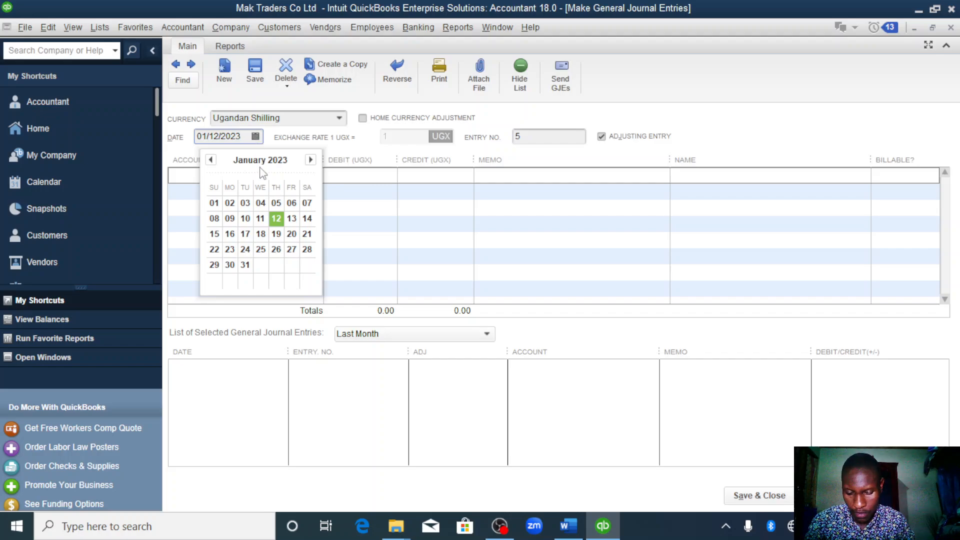
pyautogui.click(261, 249)
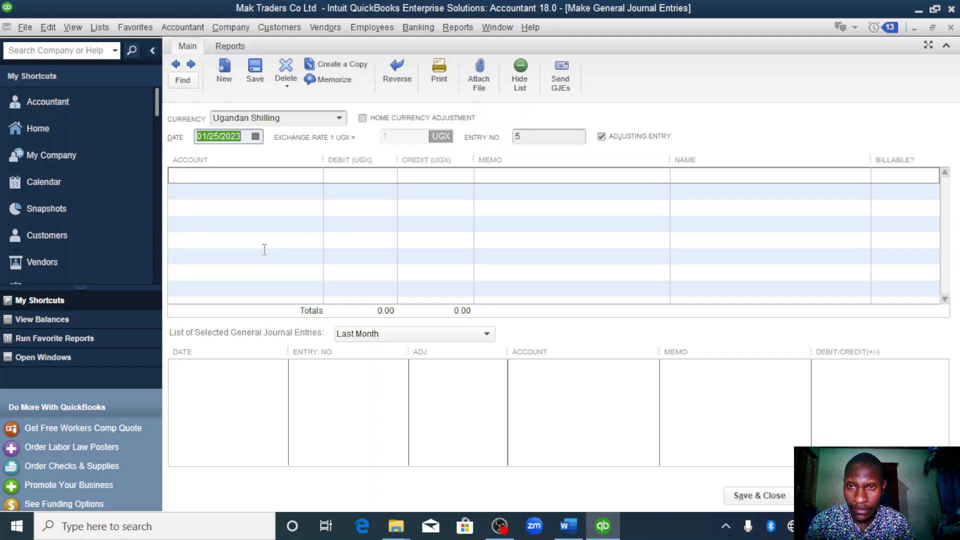
pyautogui.click(276, 179)
pyautogui.click(315, 176)
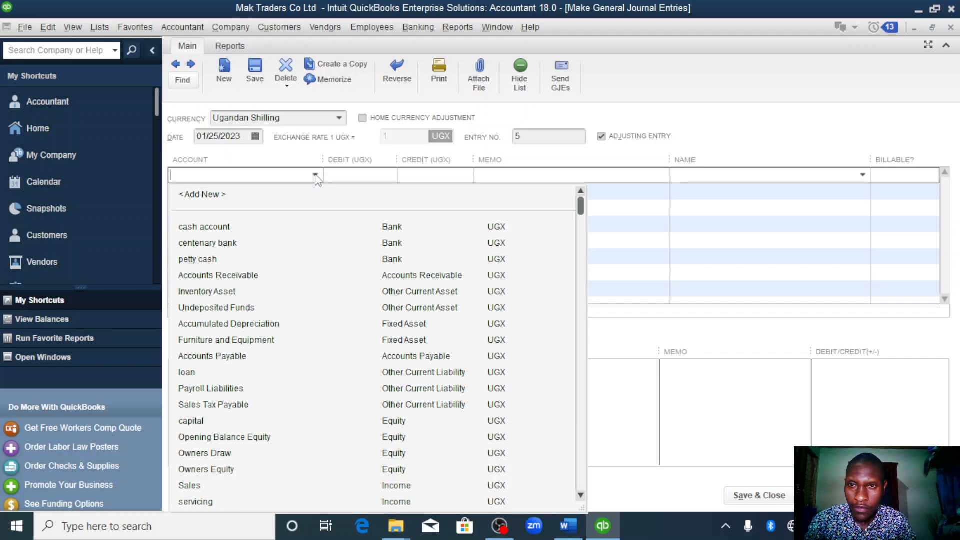
pyautogui.click(213, 196)
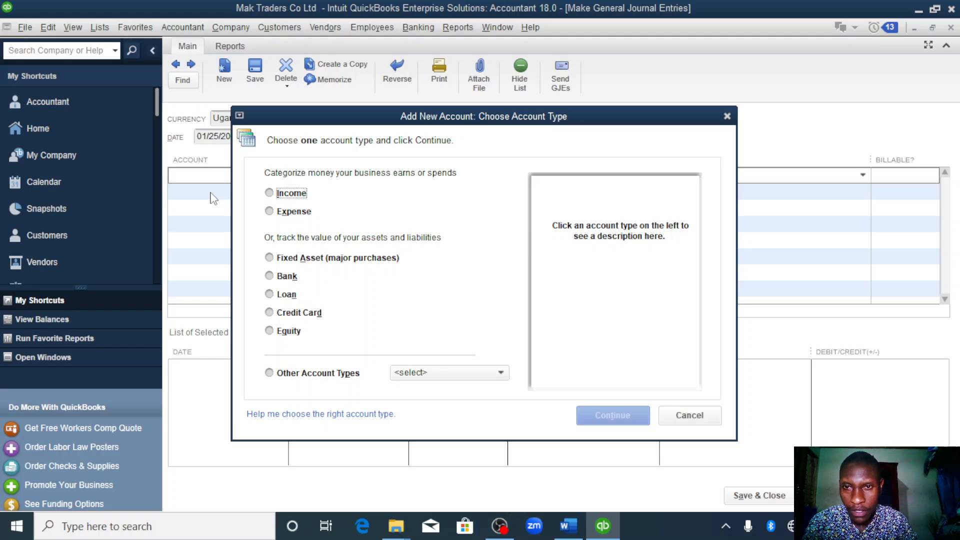
pyautogui.click(726, 116)
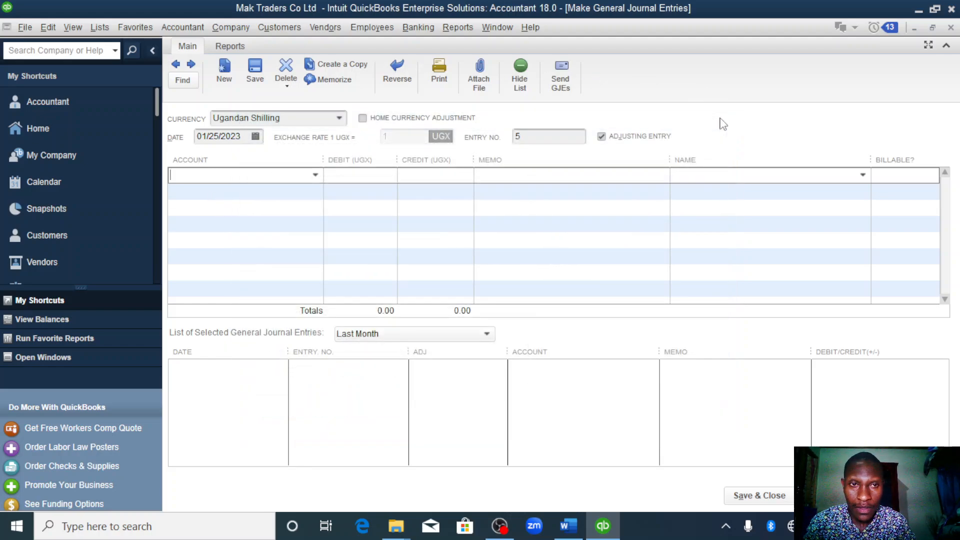
# - Enter the first employee's salary account on the journal's first line with a debit of 300,000 UGX
pyautogui.click(315, 175)
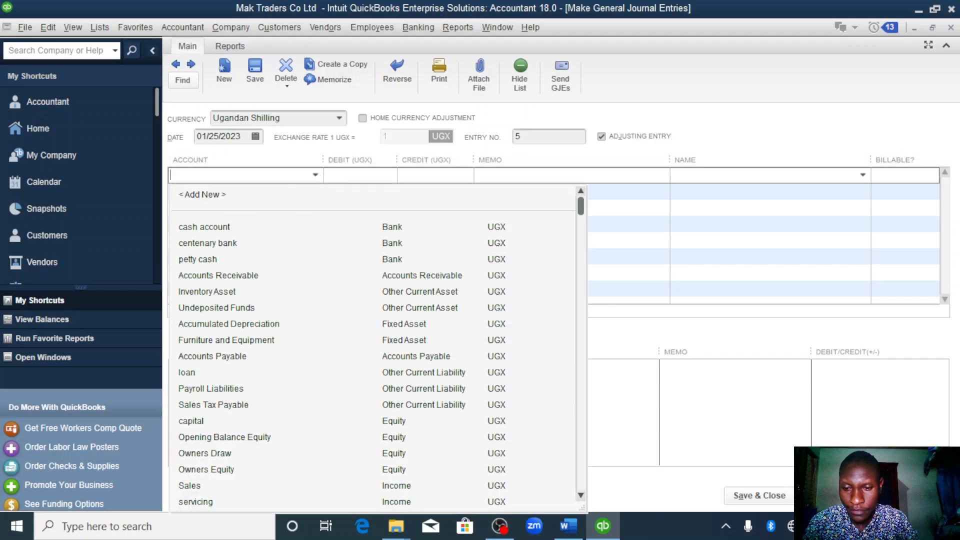
pyautogui.write('Amanda salary')
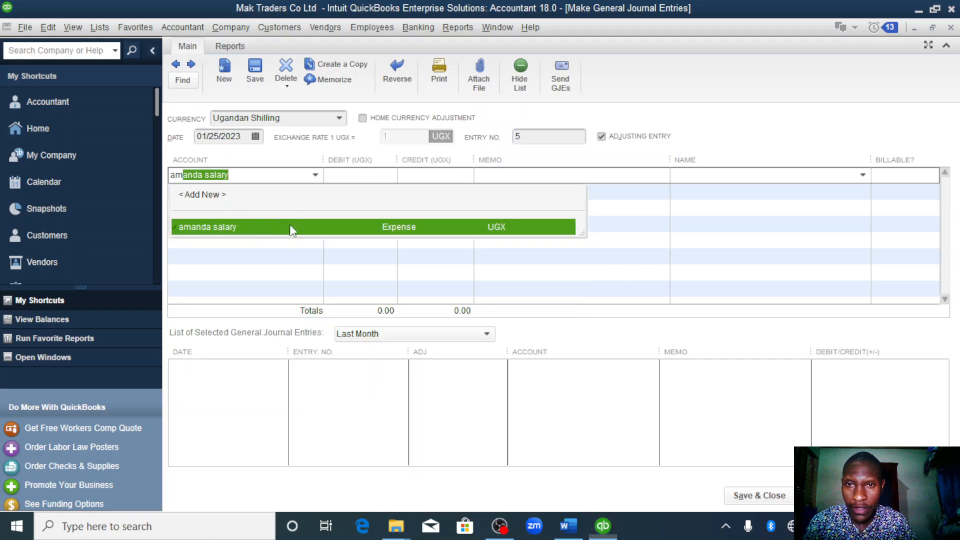
pyautogui.click(291, 226)
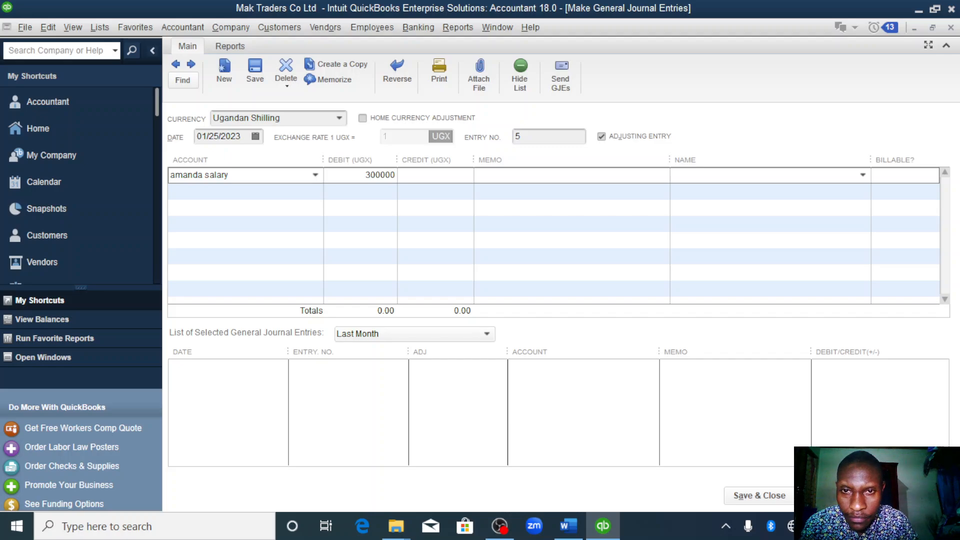
pyautogui.write('300000')
# - Enter the second employee's salary account on the journal's second line with a debit of 200,000 UGX
pyautogui.click(243, 194)
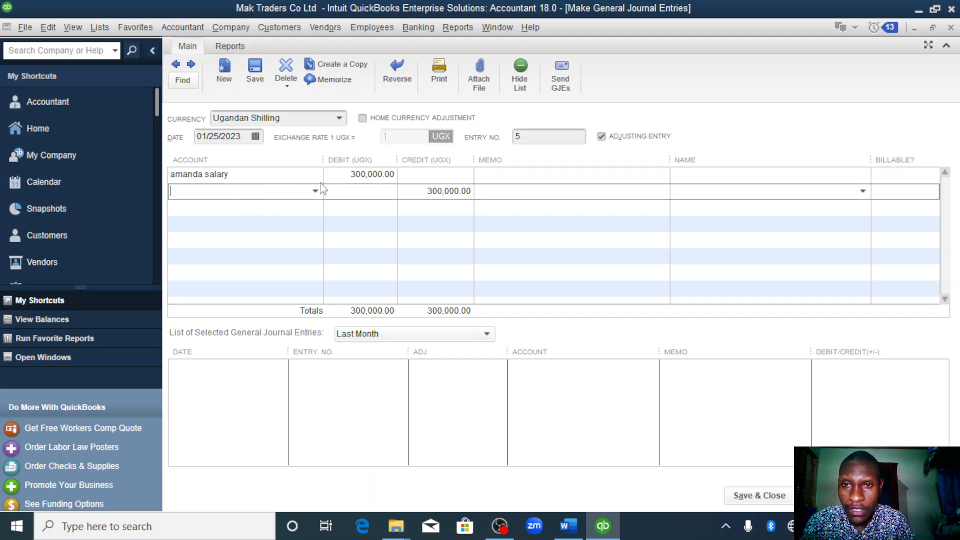
pyautogui.click(316, 192)
pyautogui.write('katate salary')
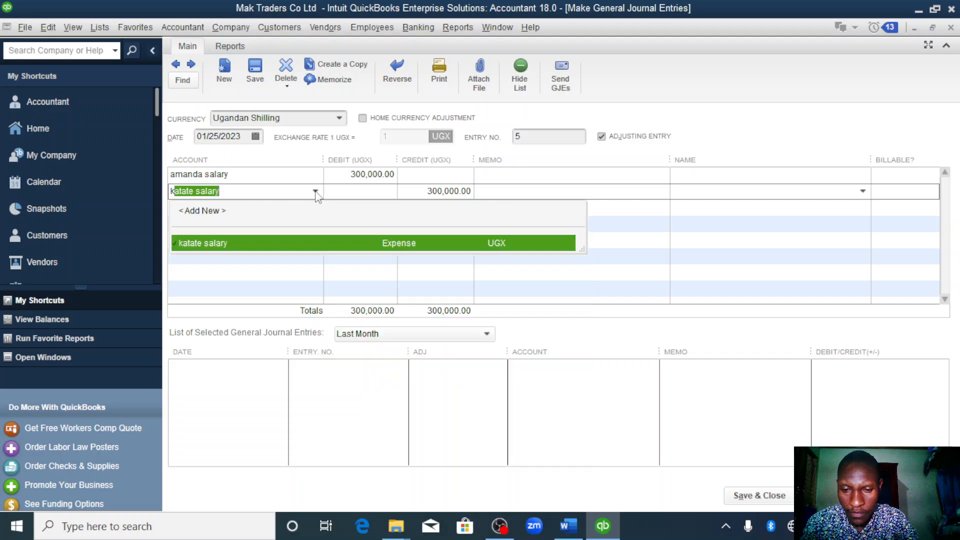
pyautogui.click(315, 192)
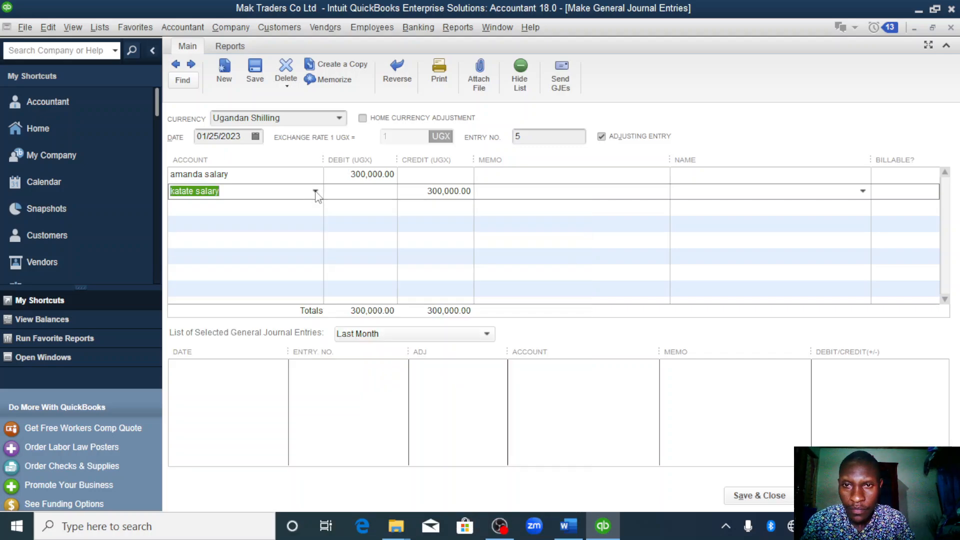
pyautogui.click(363, 191)
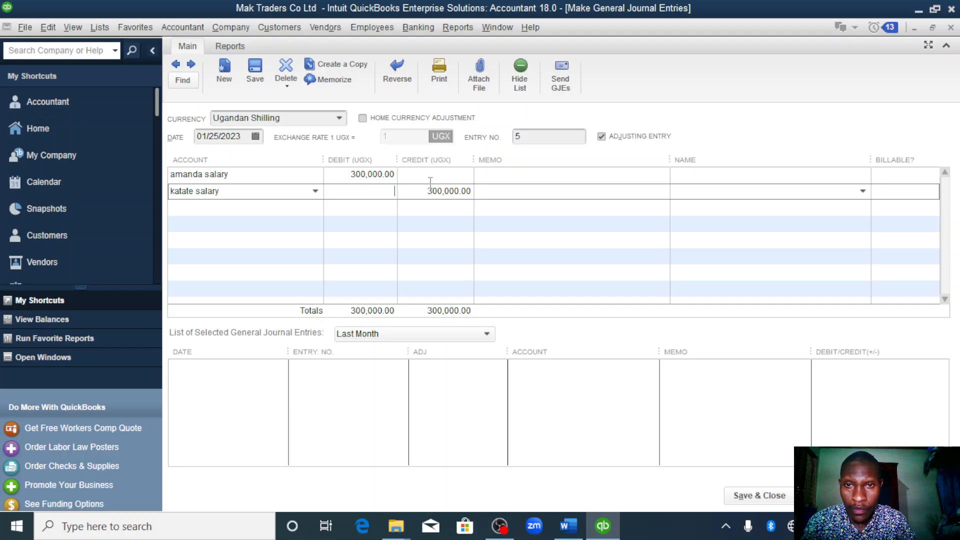
pyautogui.write('3')
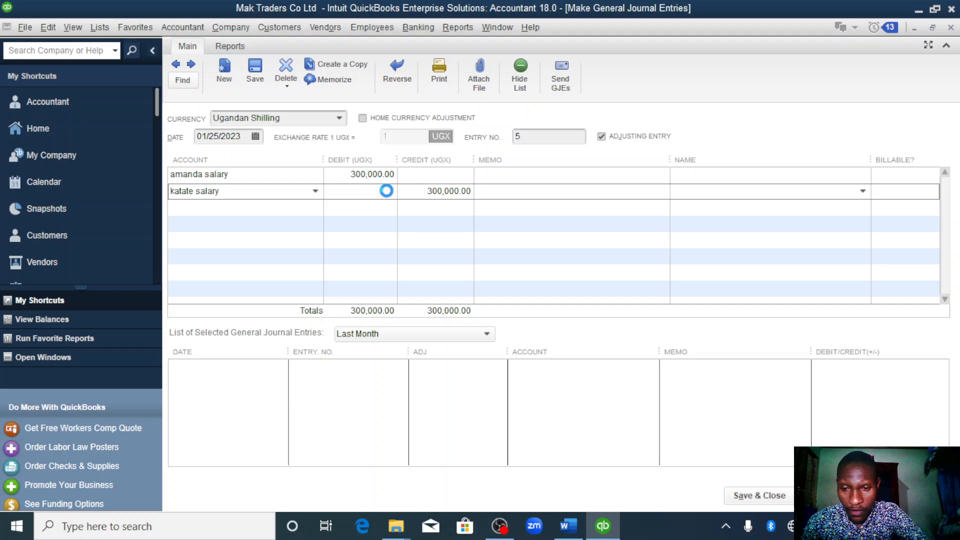
# - Credit the cash account with 500,000 UGX on the journal's third line, and save and close the entry
pyautogui.click(262, 213)
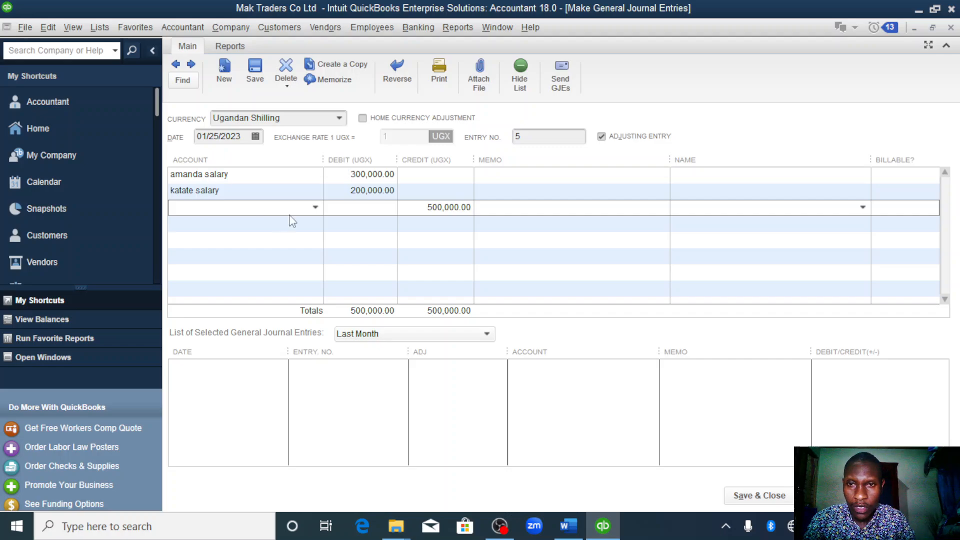
pyautogui.click(315, 208)
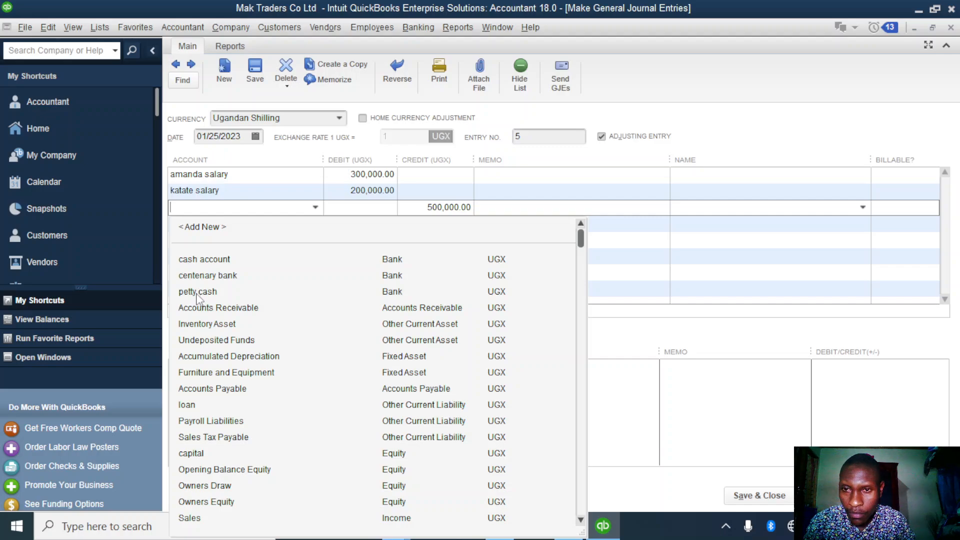
pyautogui.press('Escape')
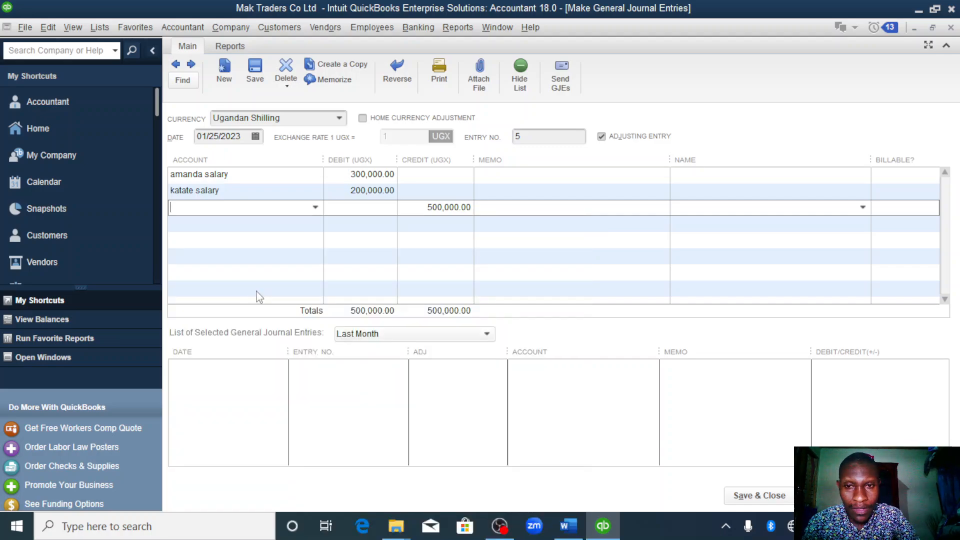
pyautogui.click(315, 208)
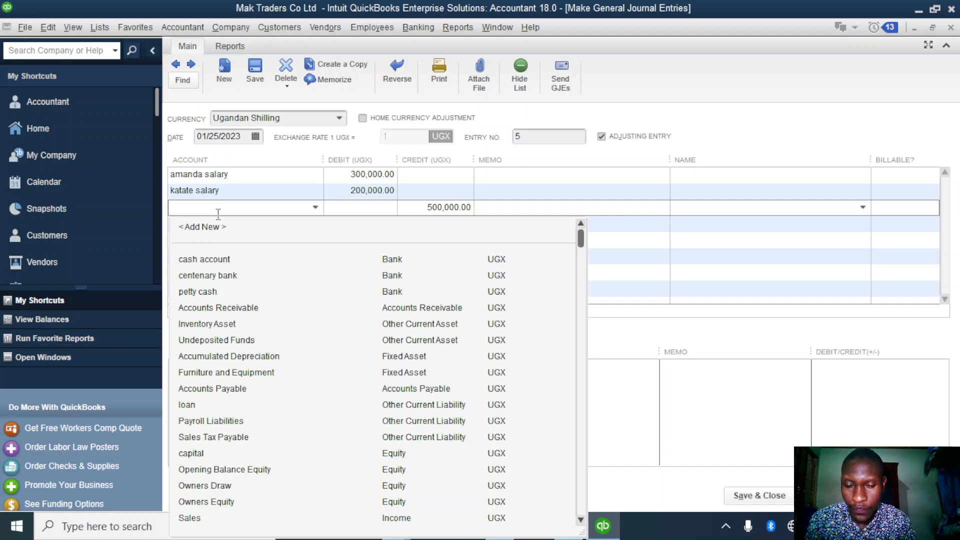
pyautogui.write('c')
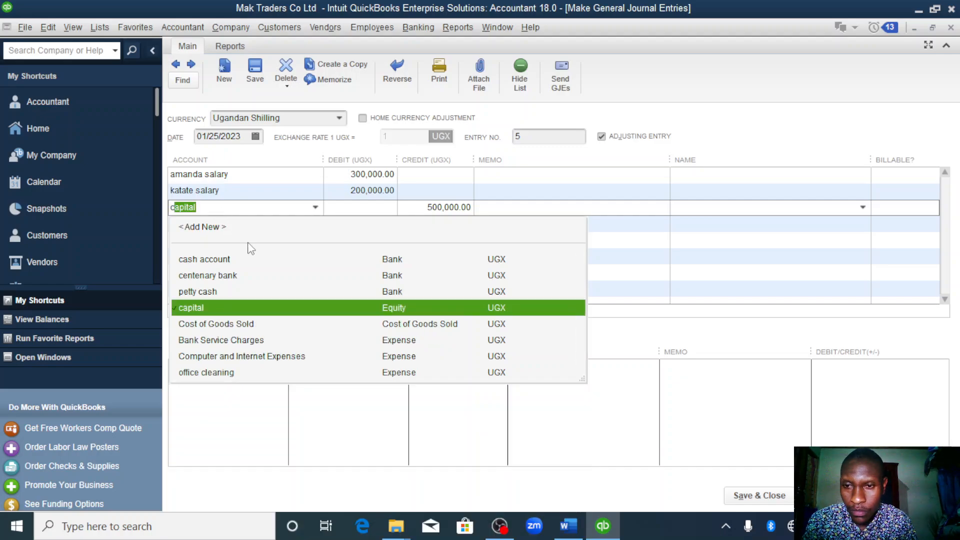
pyautogui.write('ash account')
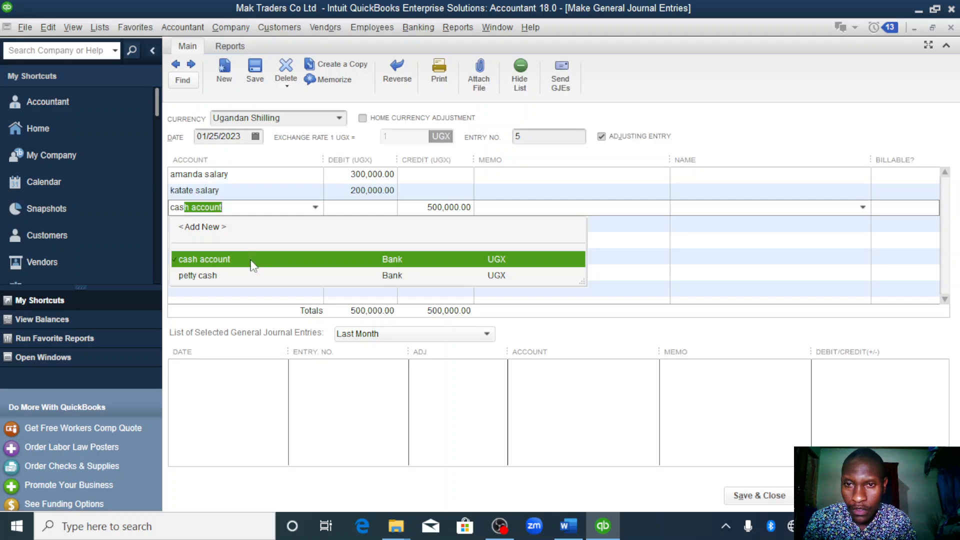
pyautogui.click(250, 260)
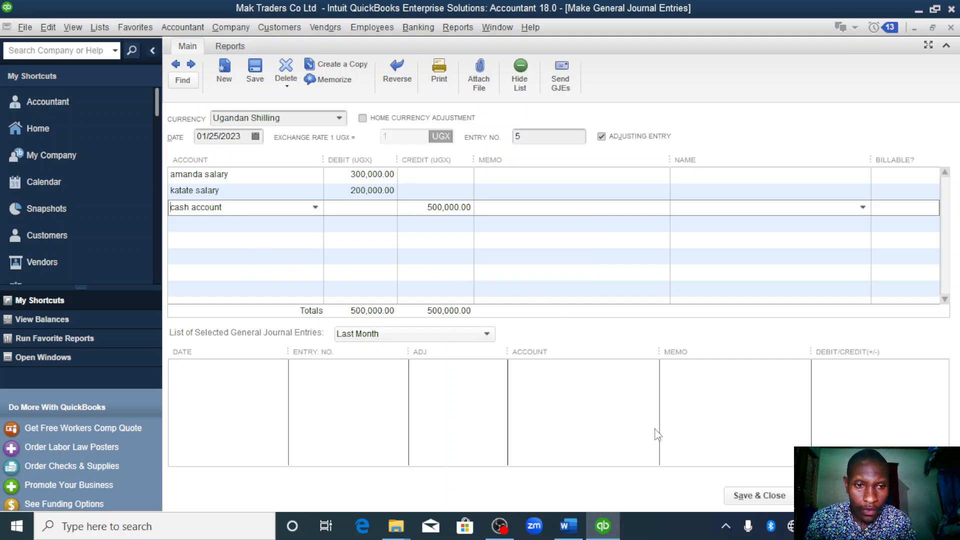
pyautogui.click(760, 495)
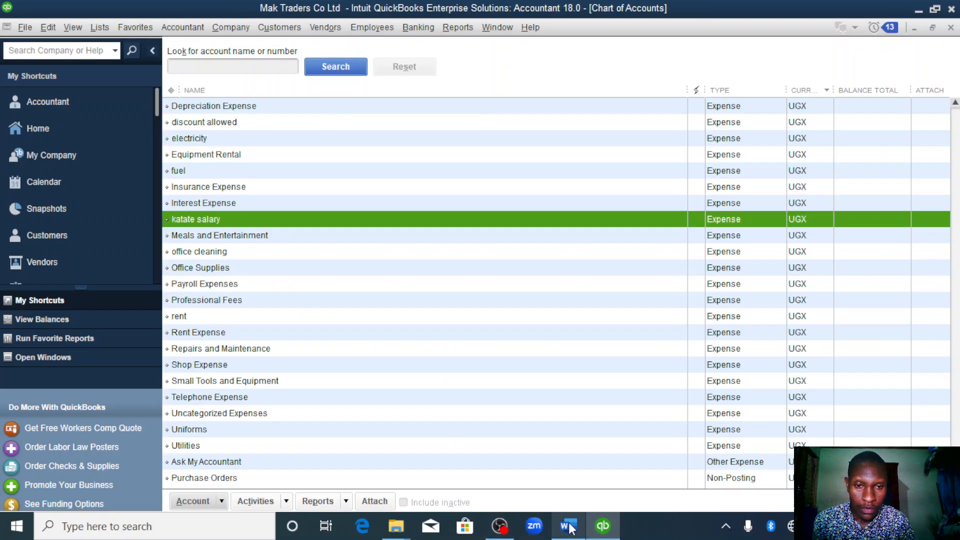
# - Read the next transactions in the Word assignment and start a QuickBooks funds transfer from centenary bank
pyautogui.click(570, 527)
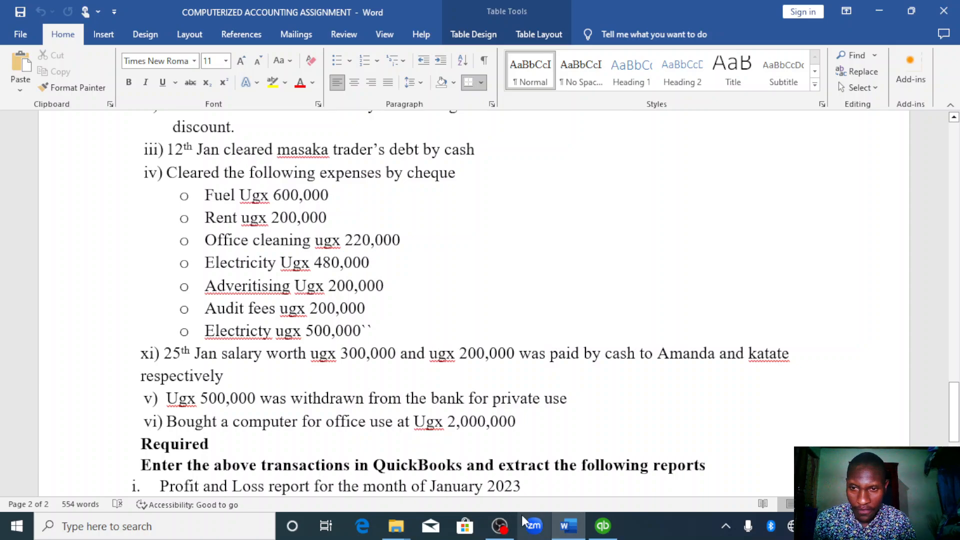
pyautogui.scroll(-1, 488, 503)
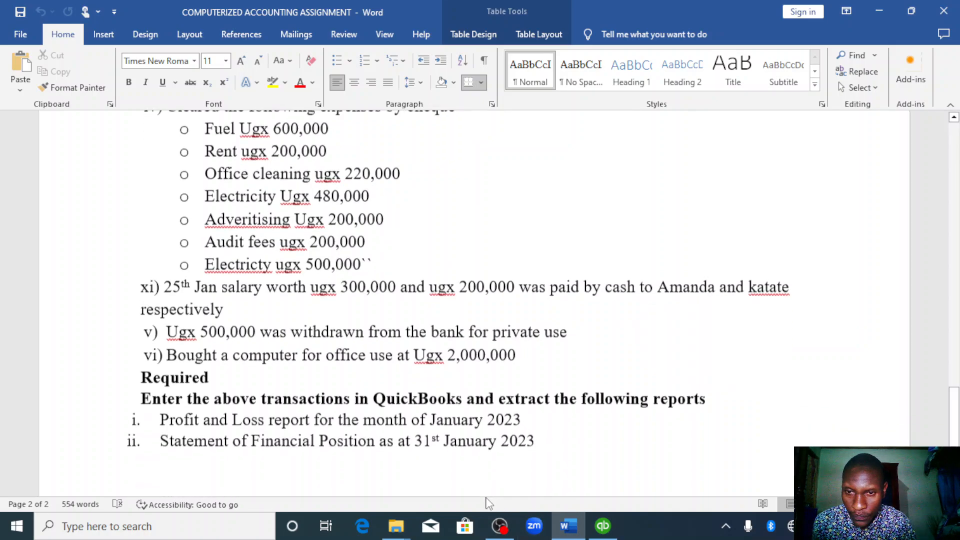
pyautogui.scroll(-1, 488, 502)
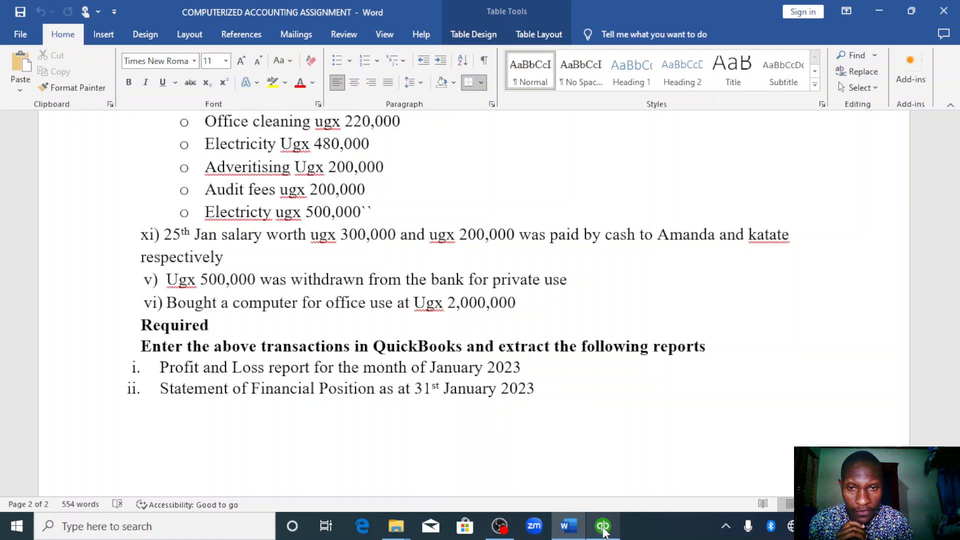
pyautogui.click(604, 530)
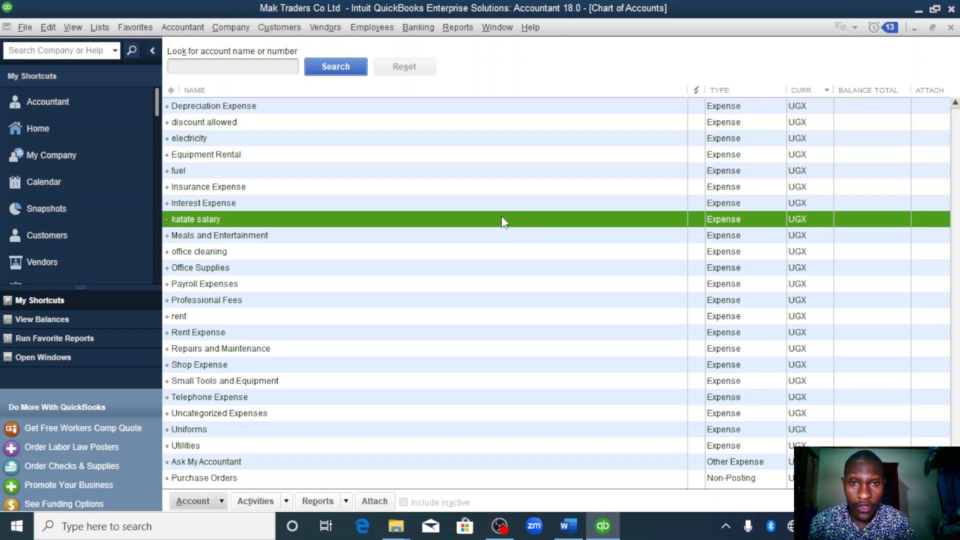
pyautogui.click(414, 31)
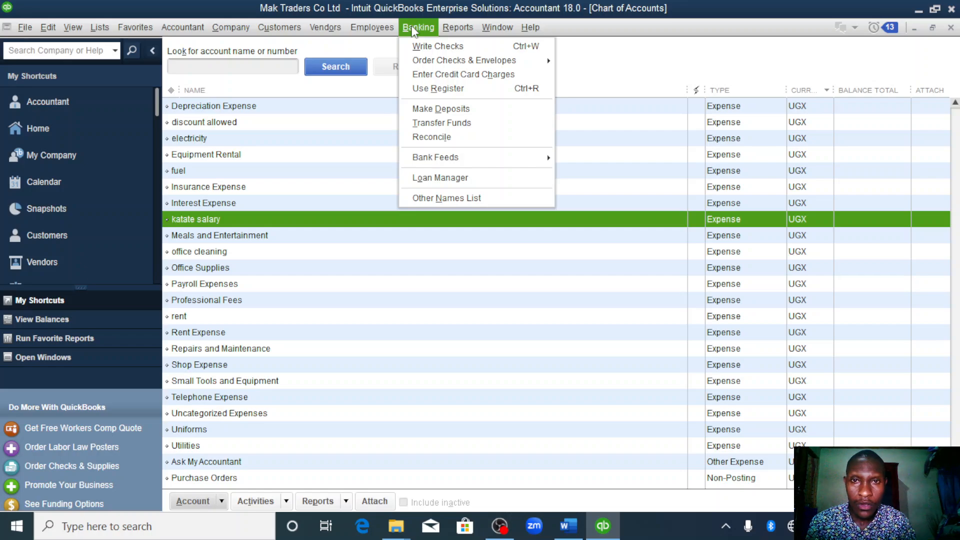
pyautogui.click(449, 123)
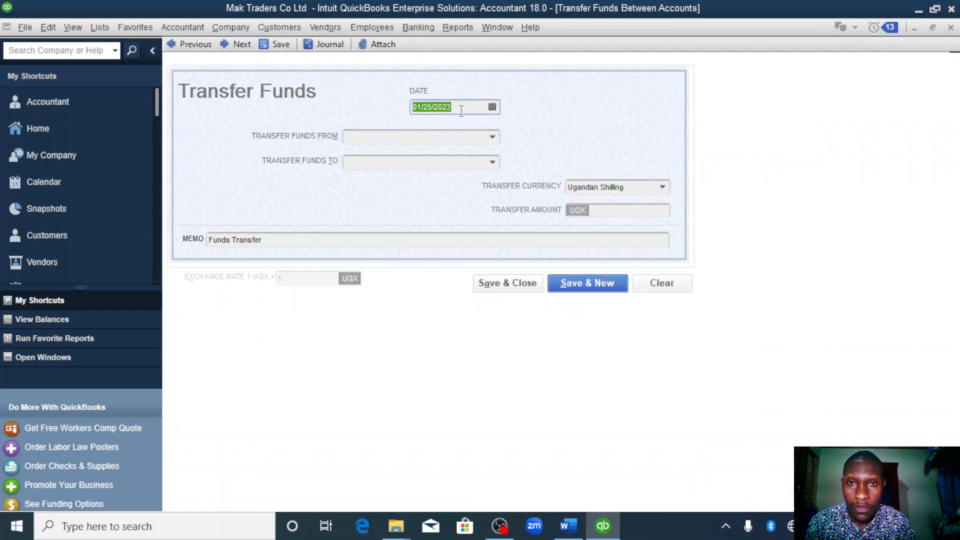
pyautogui.click(493, 137)
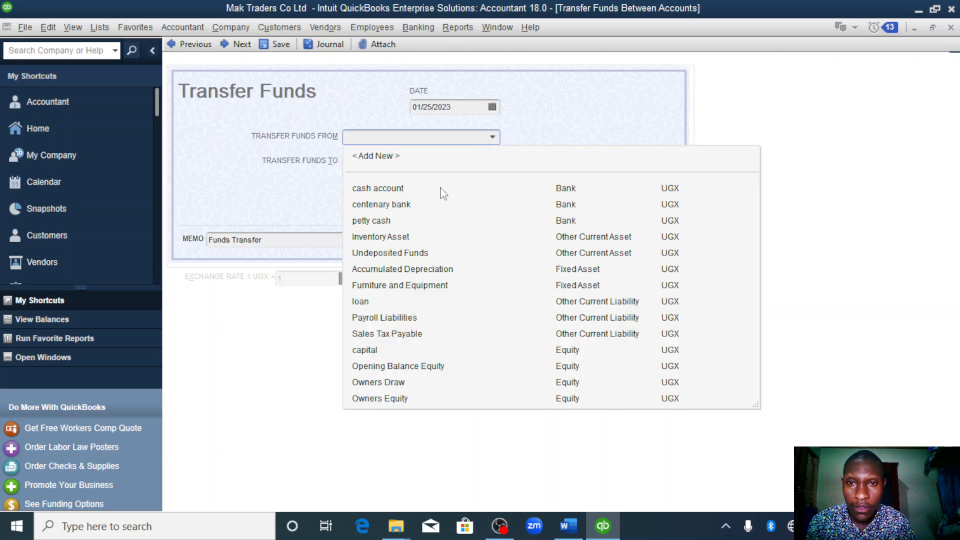
pyautogui.click(408, 205)
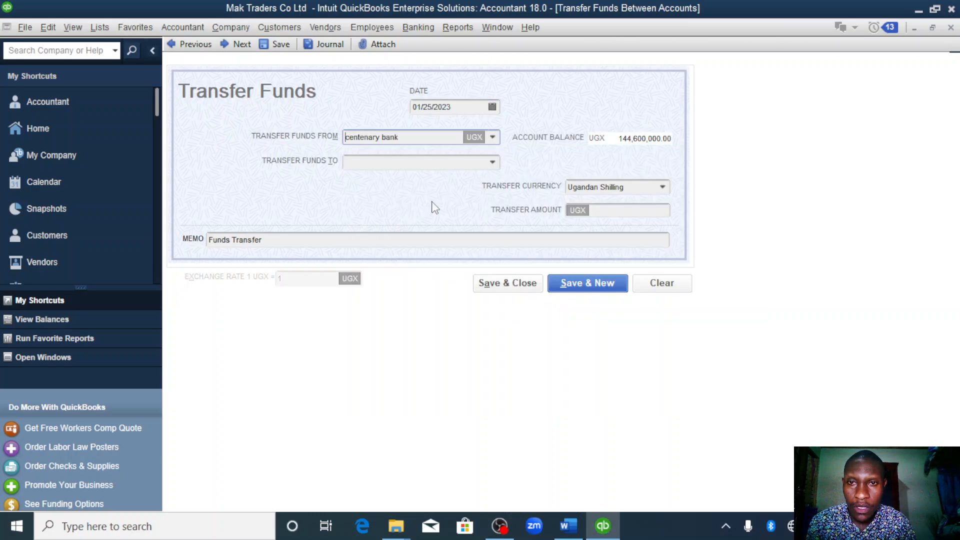
# - Create an equity account named drawings account as the transfer's destination, and save the transfer with an amount of 500,000 UGX
pyautogui.click(491, 164)
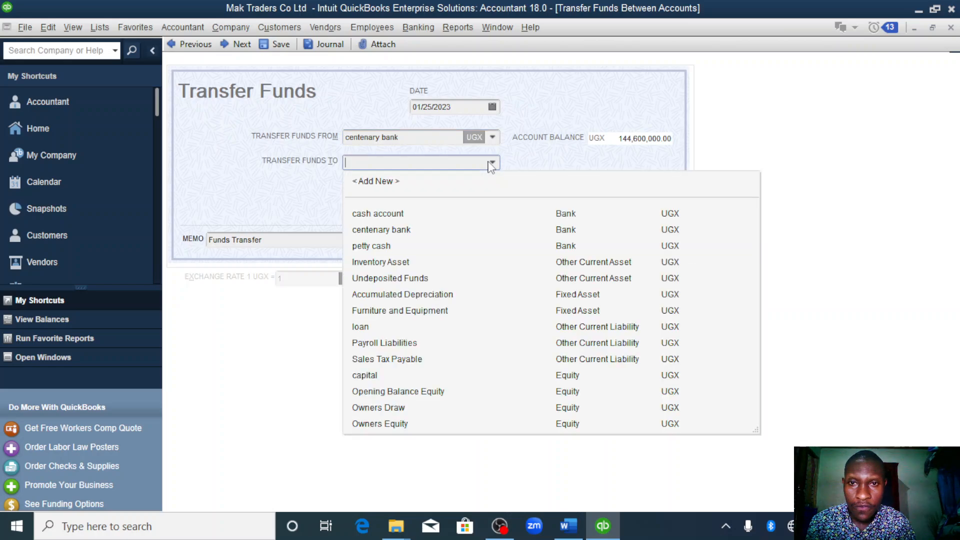
pyautogui.click(383, 181)
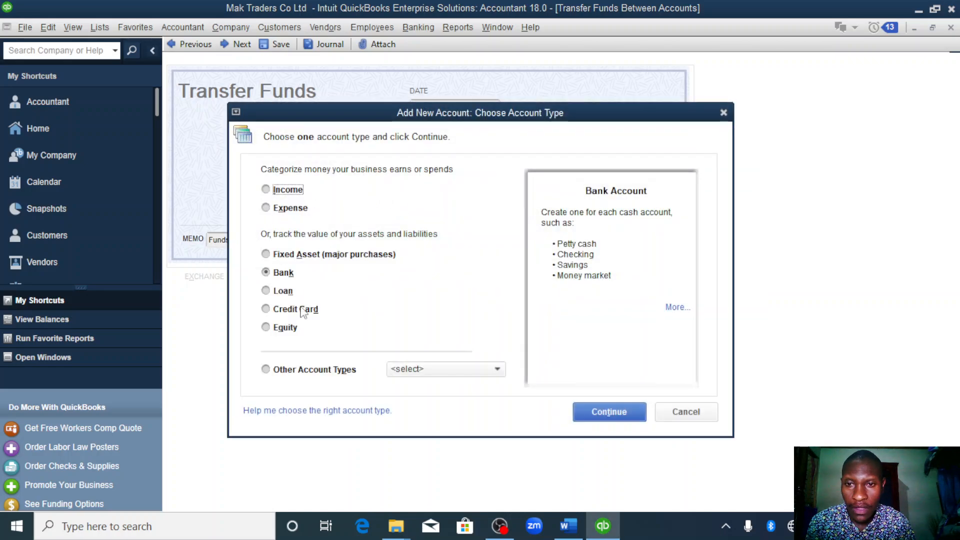
pyautogui.click(266, 327)
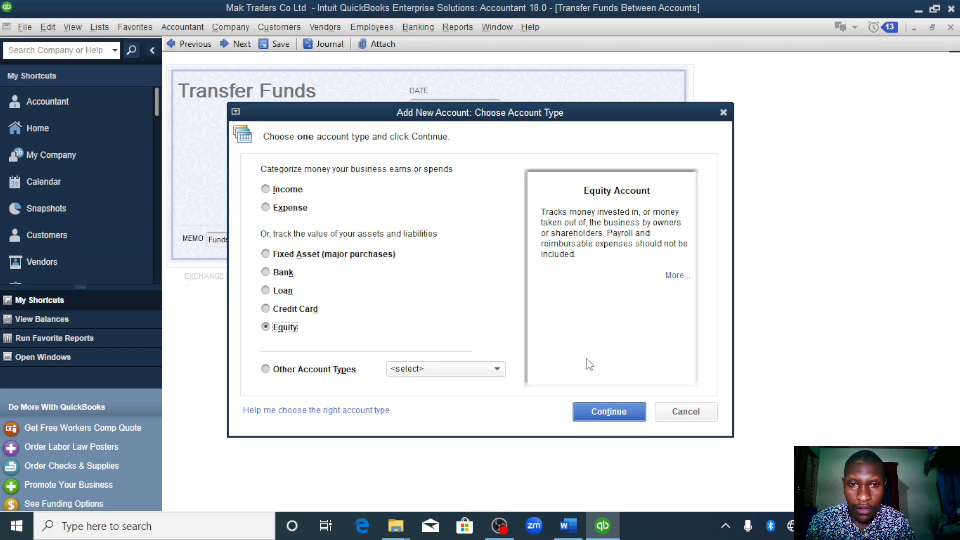
pyautogui.click(597, 422)
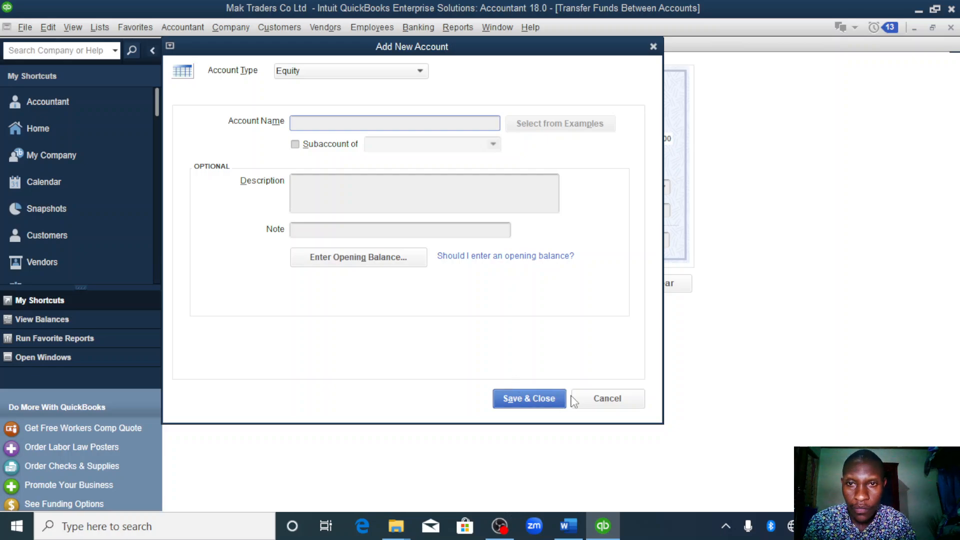
pyautogui.write('drawings account')
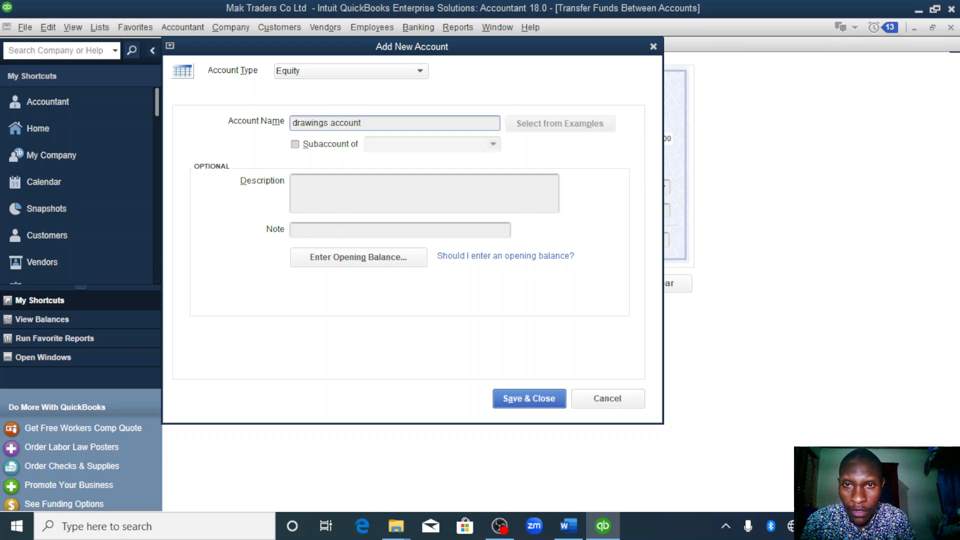
pyautogui.click(532, 399)
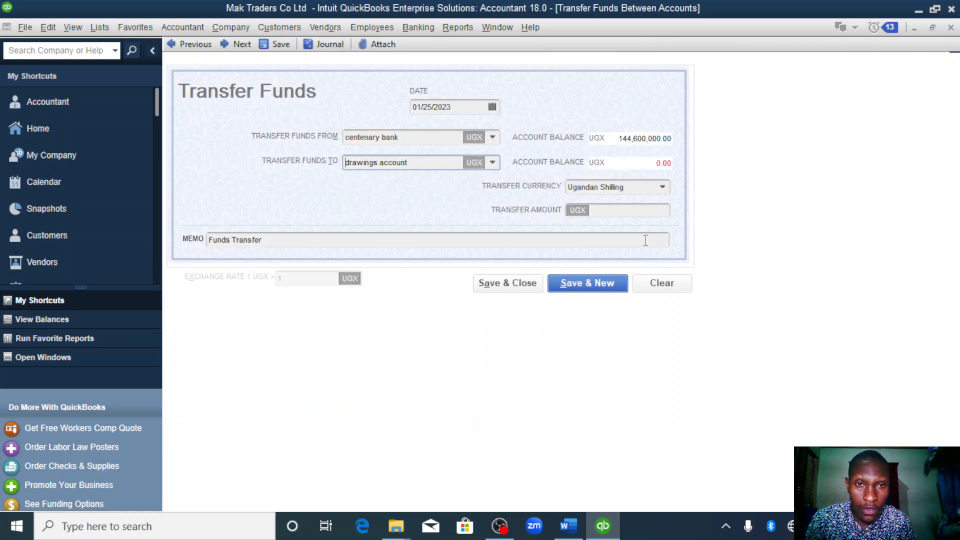
pyautogui.click(634, 212)
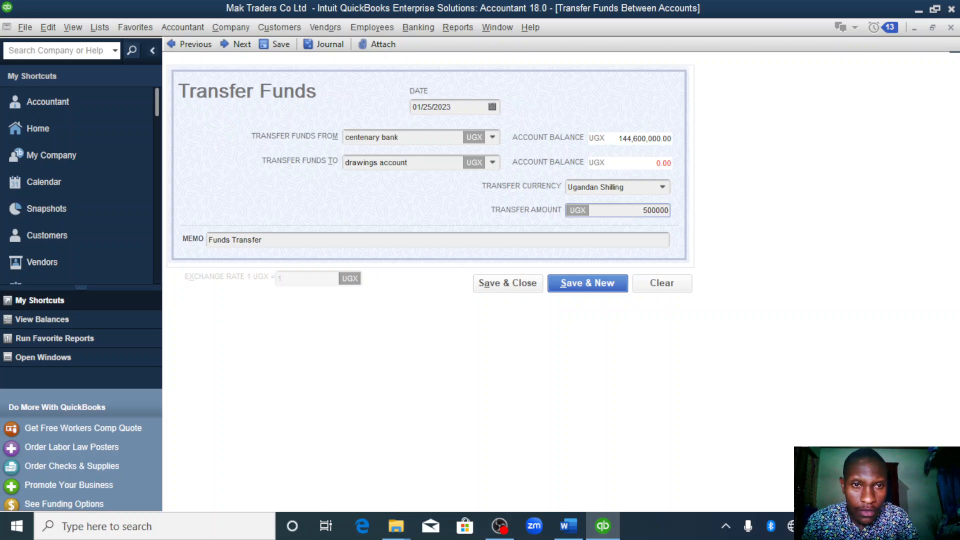
pyautogui.click(512, 288)
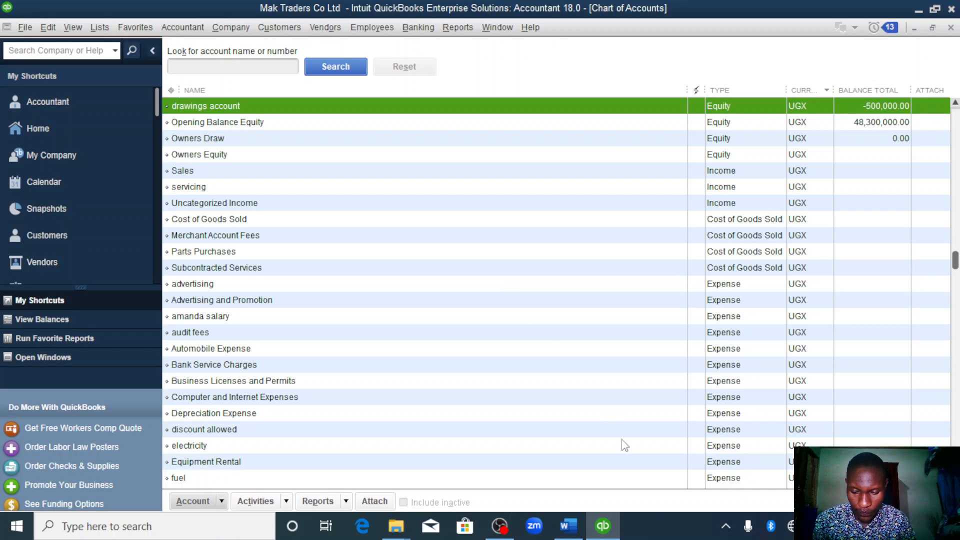
# - Check the office computer purchase in the Word assignment and start a new purchase order in QuickBooks
pyautogui.click(580, 527)
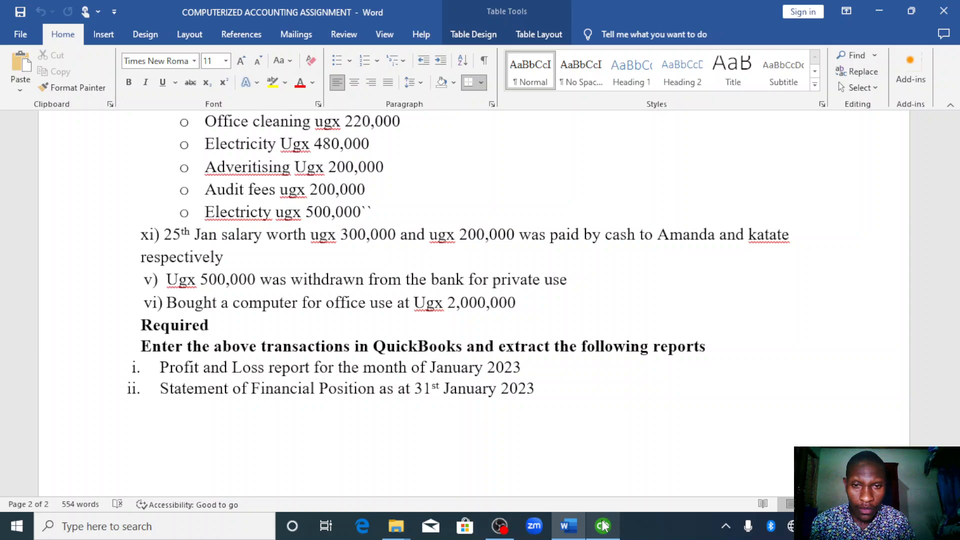
pyautogui.click(604, 525)
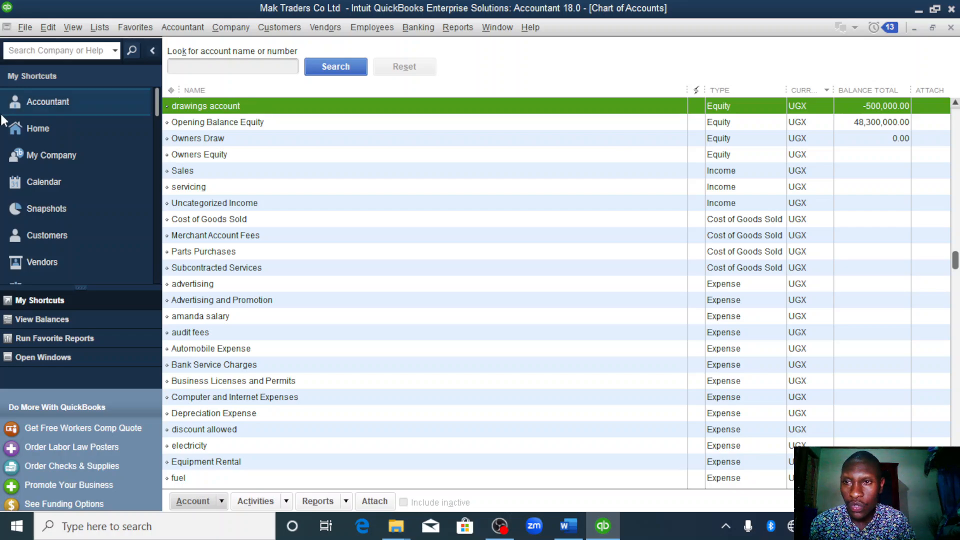
pyautogui.click(49, 124)
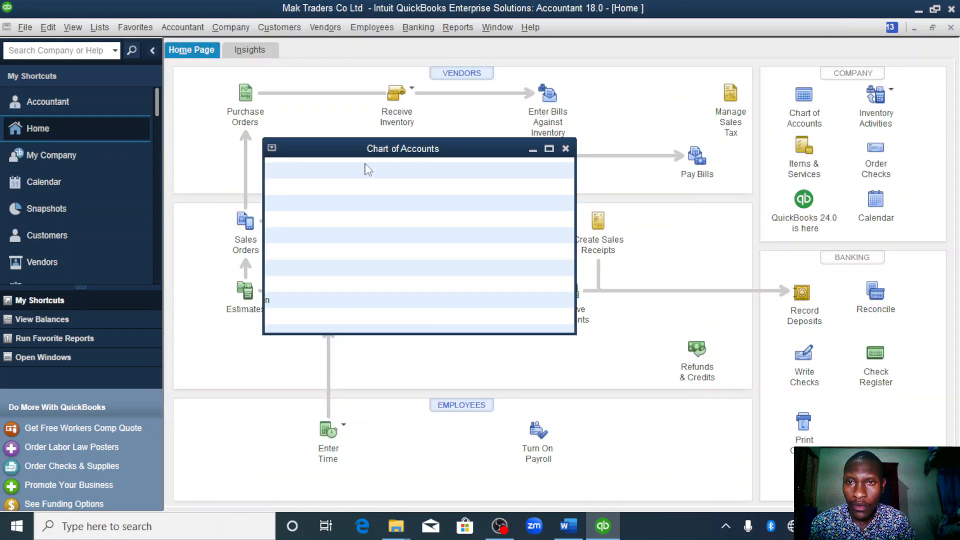
pyautogui.click(246, 99)
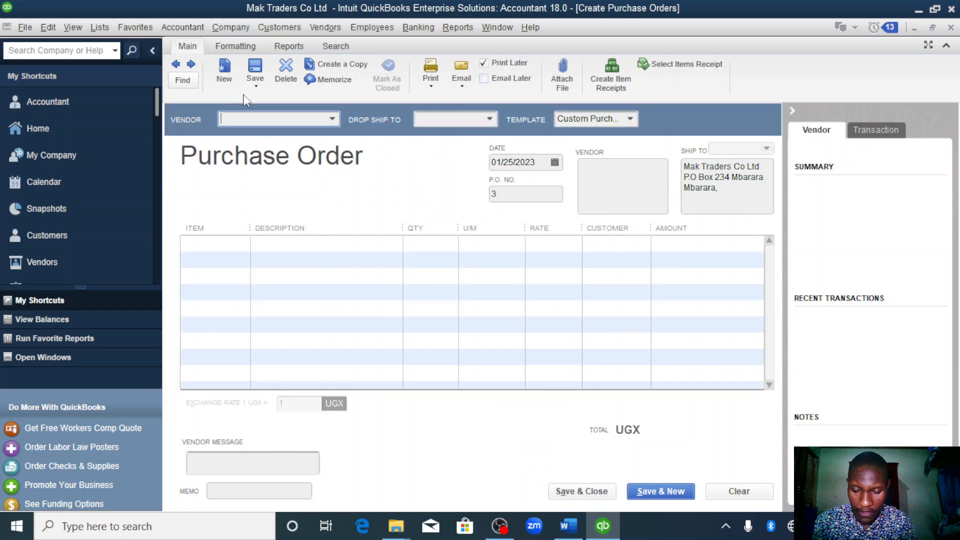
# - Create a vendor named yy for the purchase order, with 01/25/2023 as the opening balance date
pyautogui.click(332, 114)
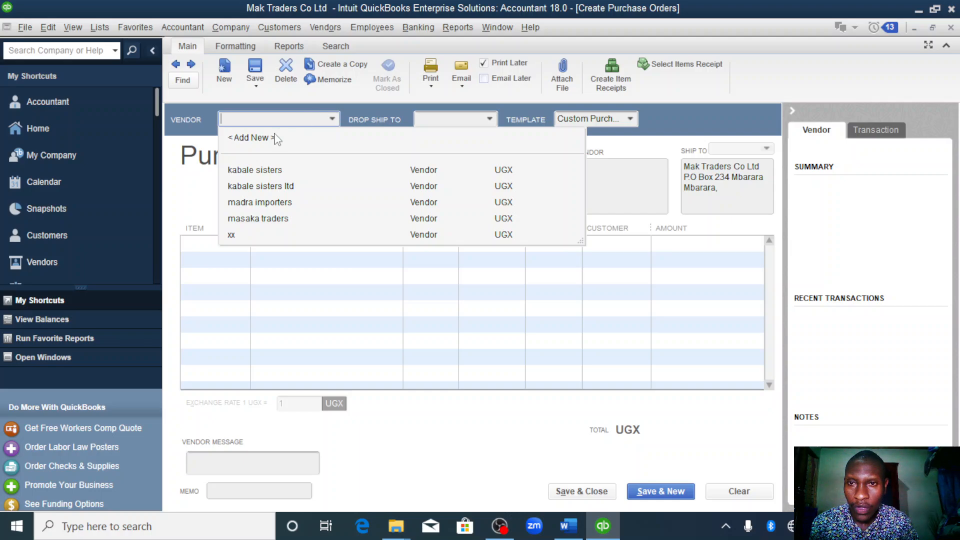
pyautogui.click(256, 142)
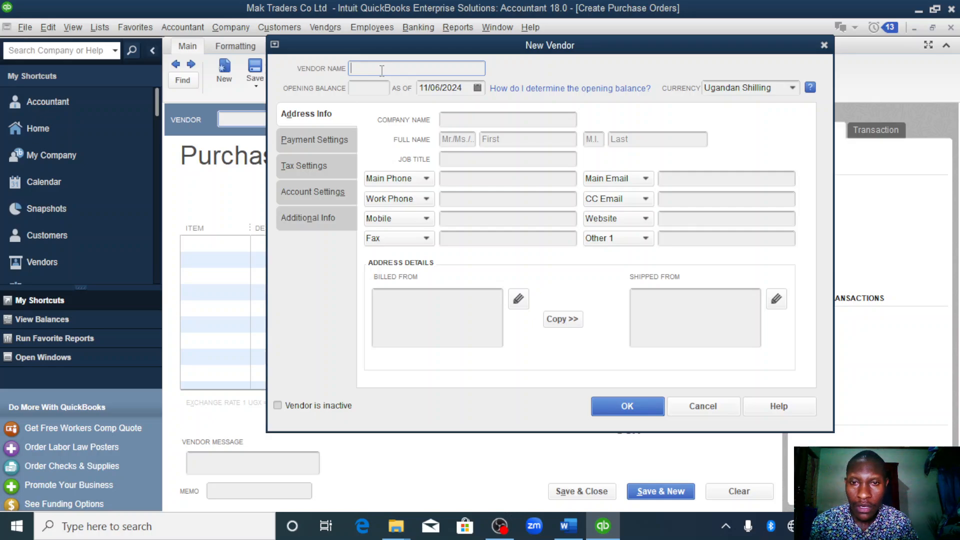
pyautogui.write('yy')
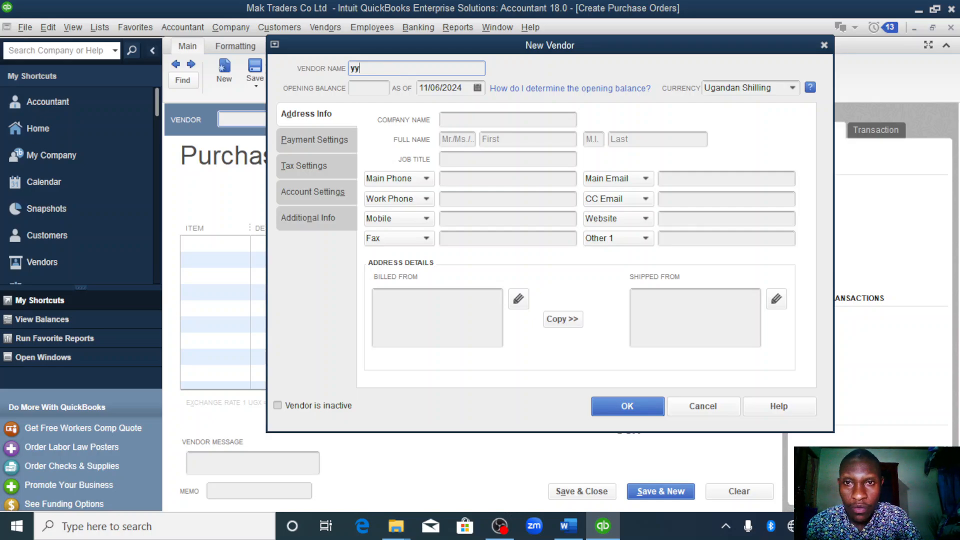
pyautogui.click(467, 88)
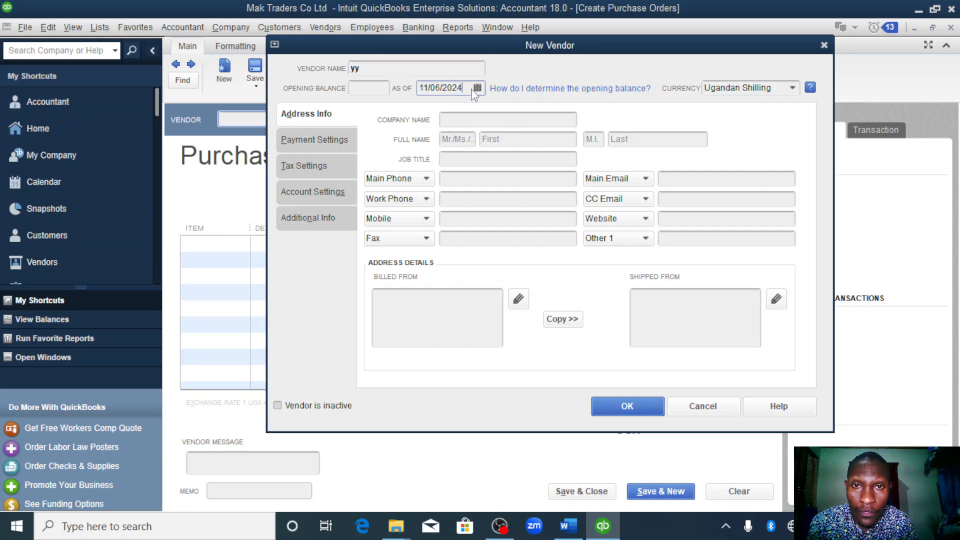
pyautogui.rightClick(472, 90)
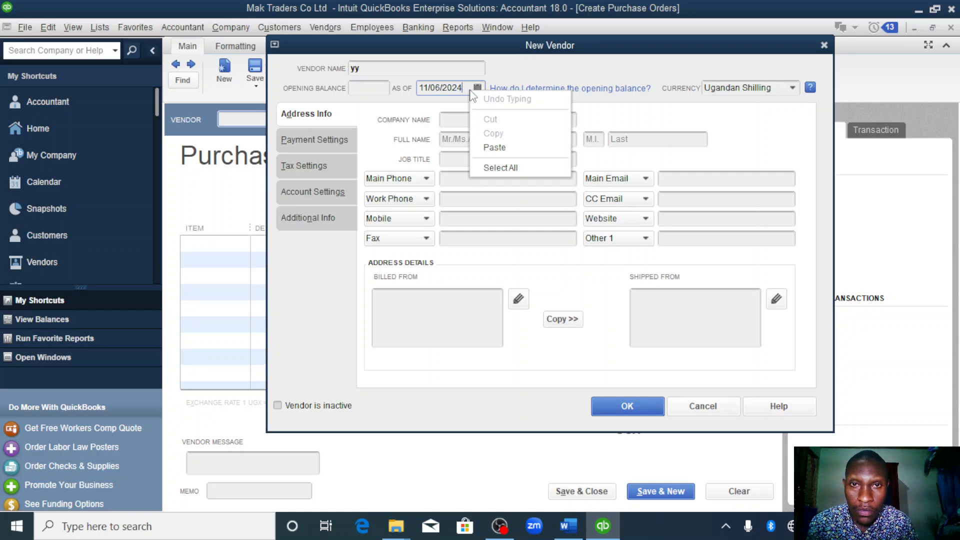
pyautogui.doubleClick(454, 86)
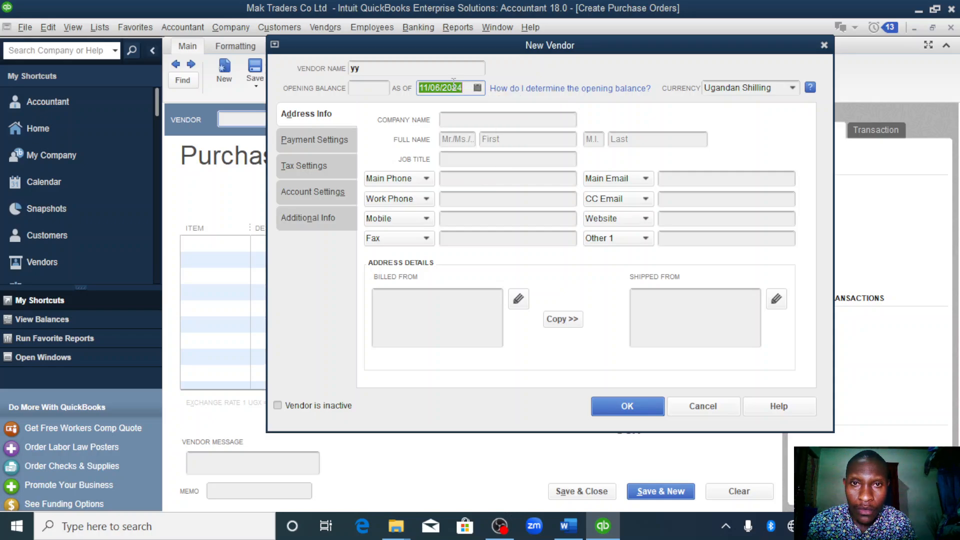
pyautogui.write('01/01/2023')
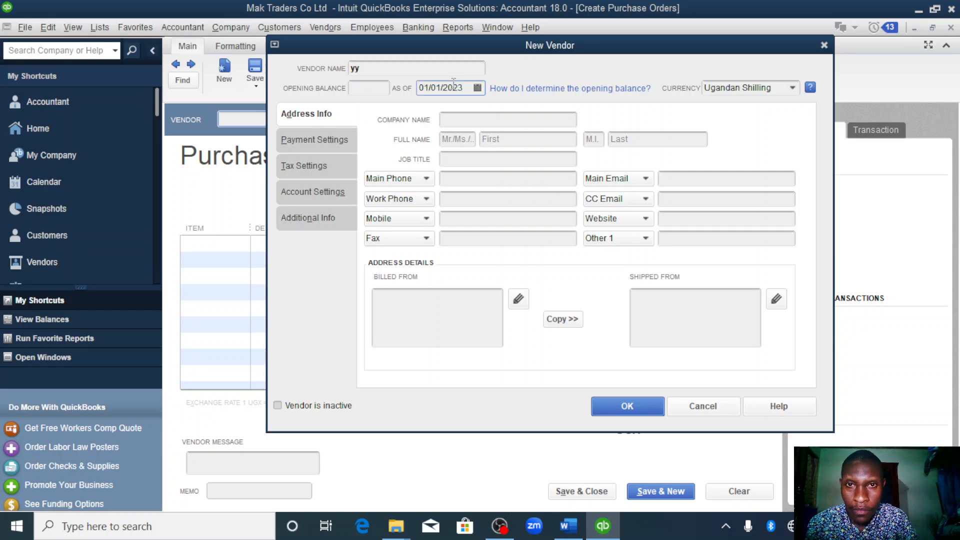
pyautogui.click(477, 88)
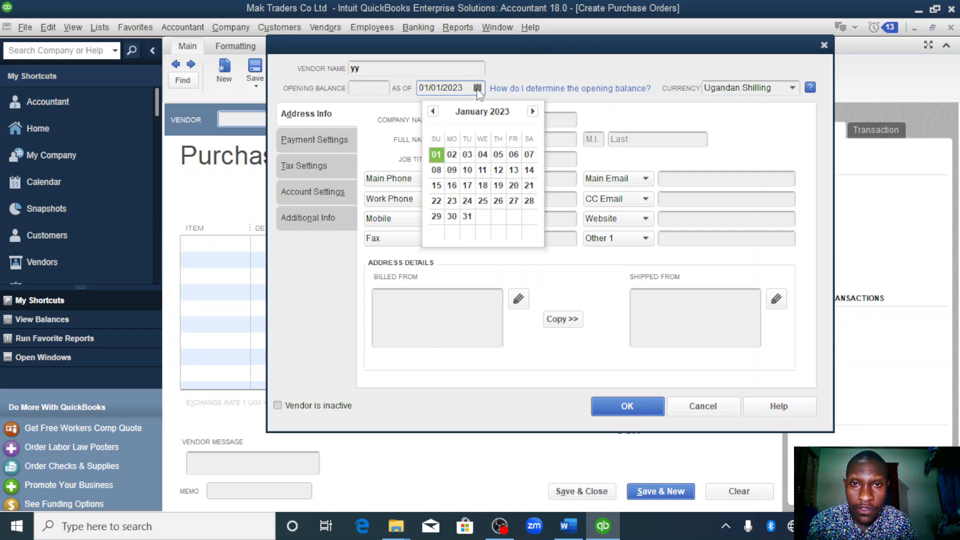
pyautogui.click(483, 201)
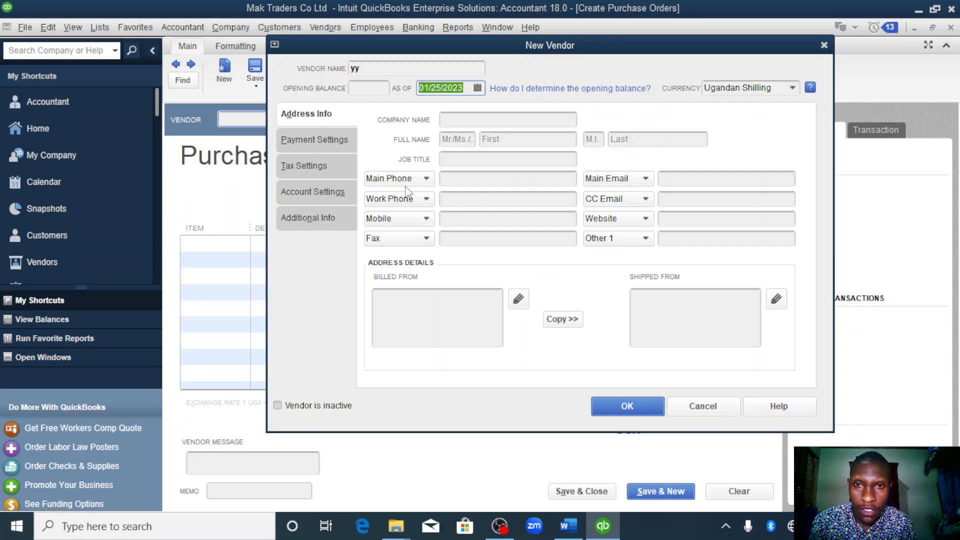
pyautogui.click(635, 413)
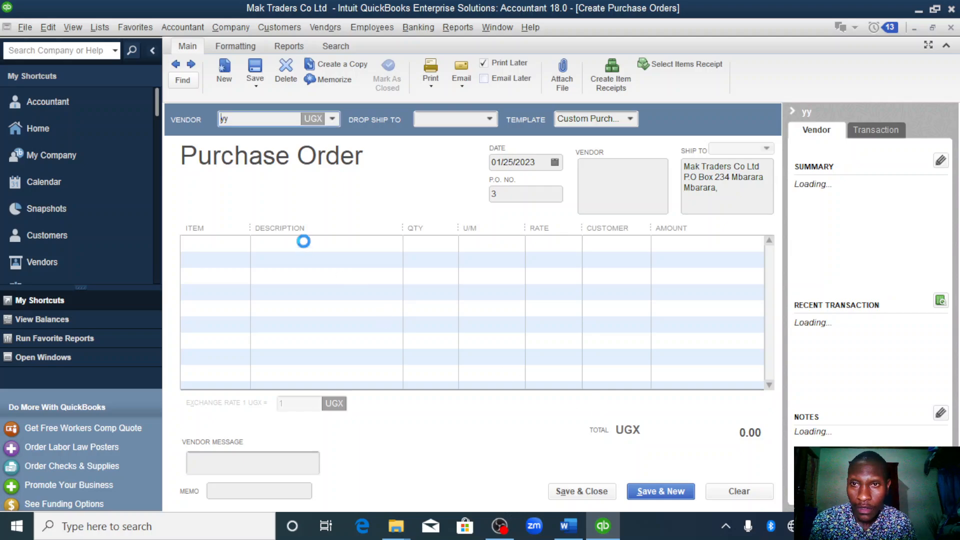
# - Start a new Fixed Asset item named computer on the order's first line, with the purchase description office use
pyautogui.click(235, 242)
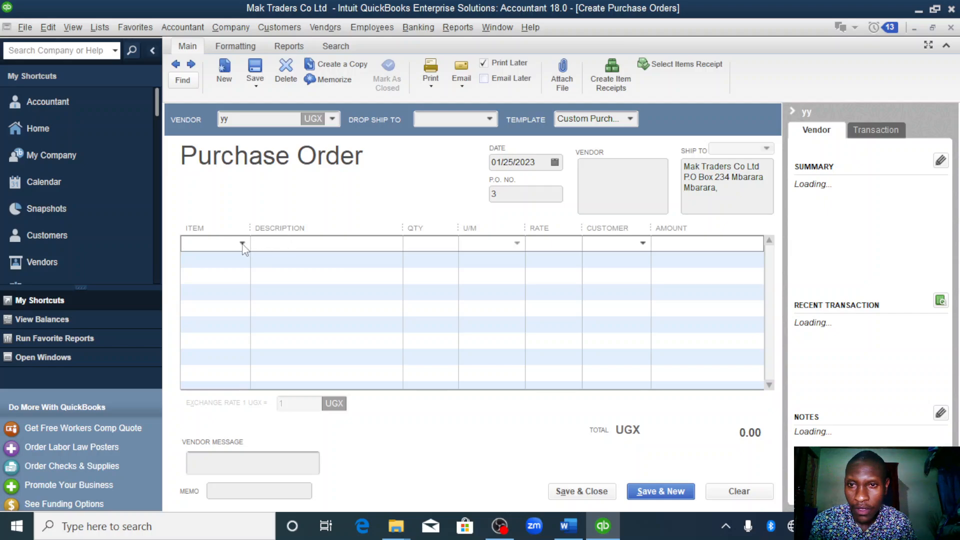
pyautogui.click(242, 244)
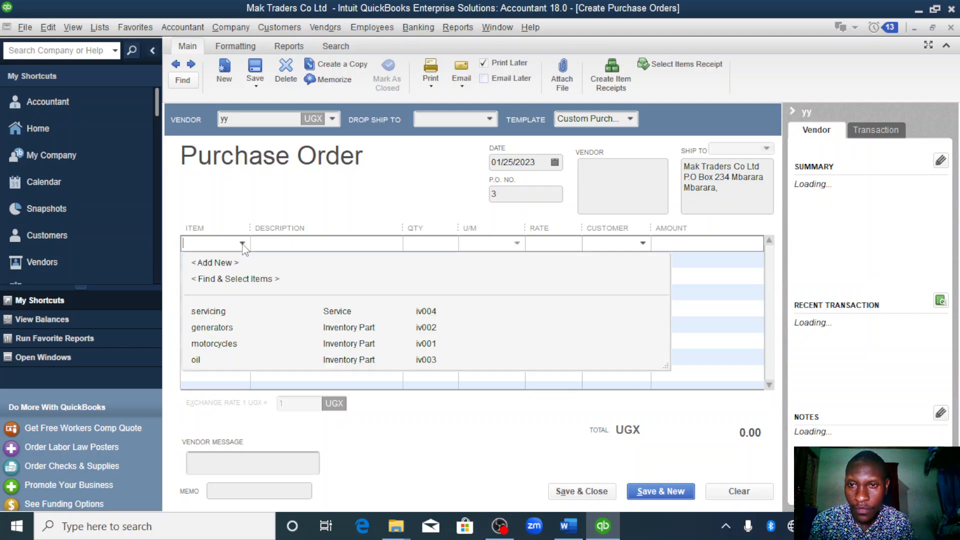
pyautogui.click(205, 263)
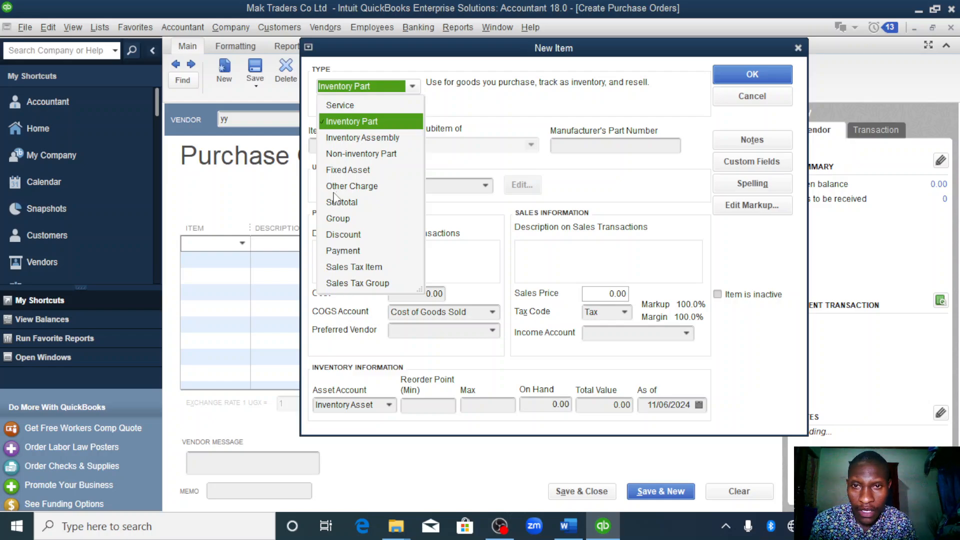
pyautogui.click(341, 169)
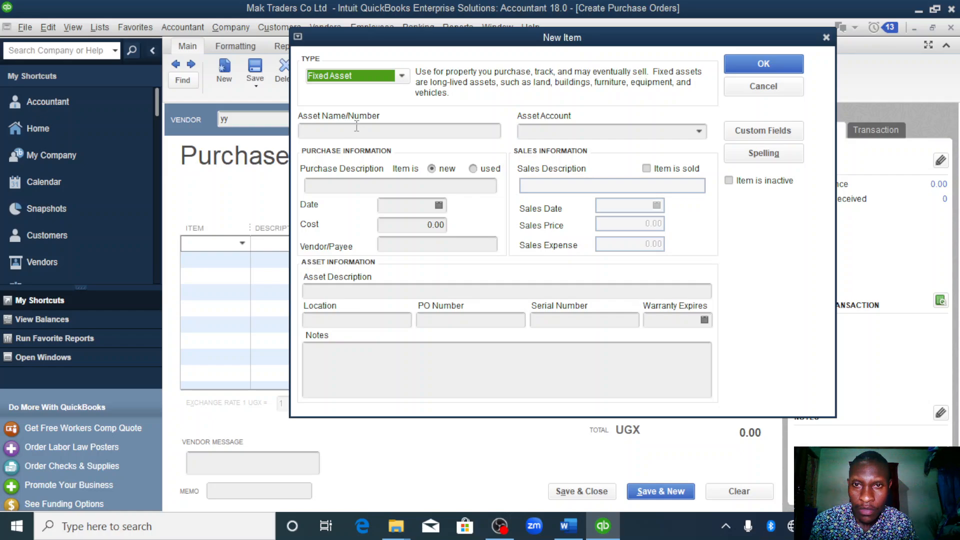
pyautogui.click(357, 128)
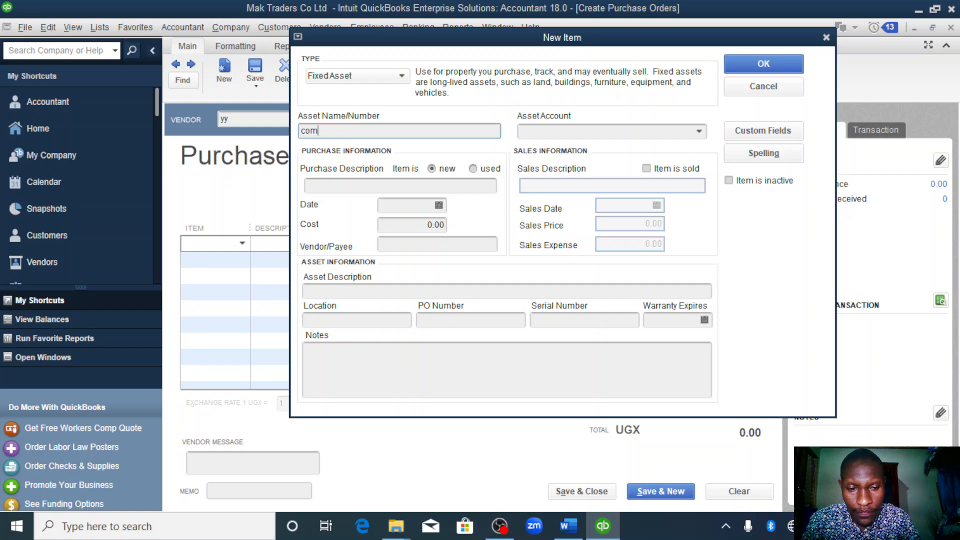
pyautogui.write('computer')
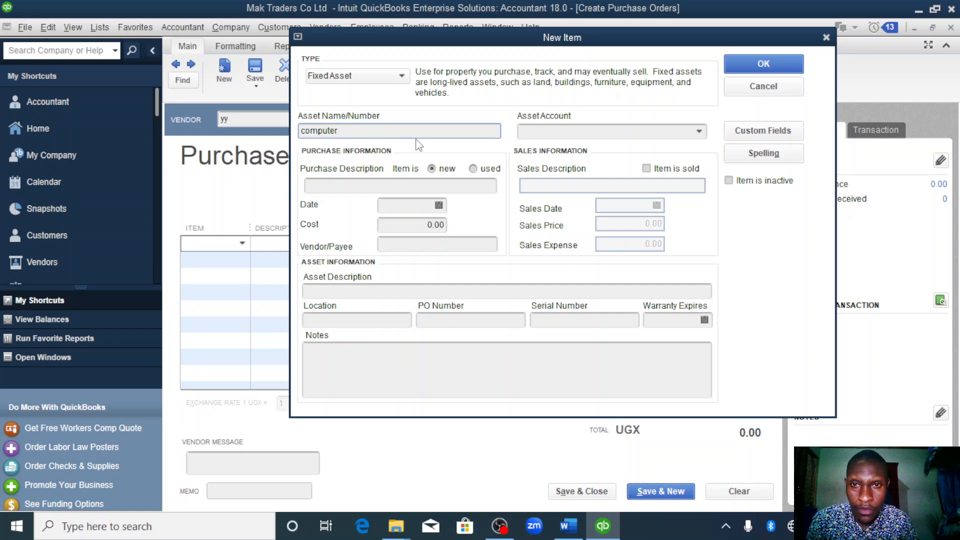
pyautogui.click(343, 183)
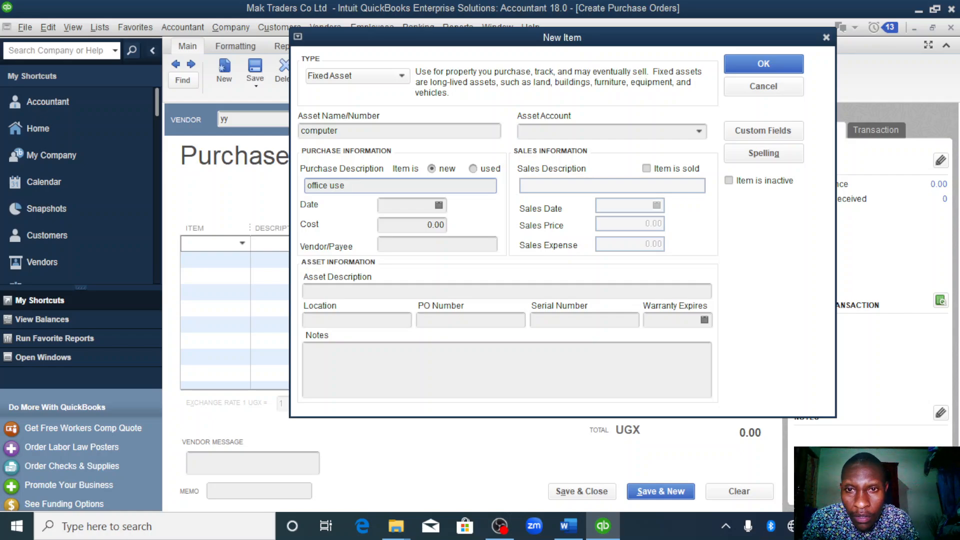
# - Set the computer item's purchase date to 01/25/2023 and its cost to 2,000,000 UGX
pyautogui.click(439, 206)
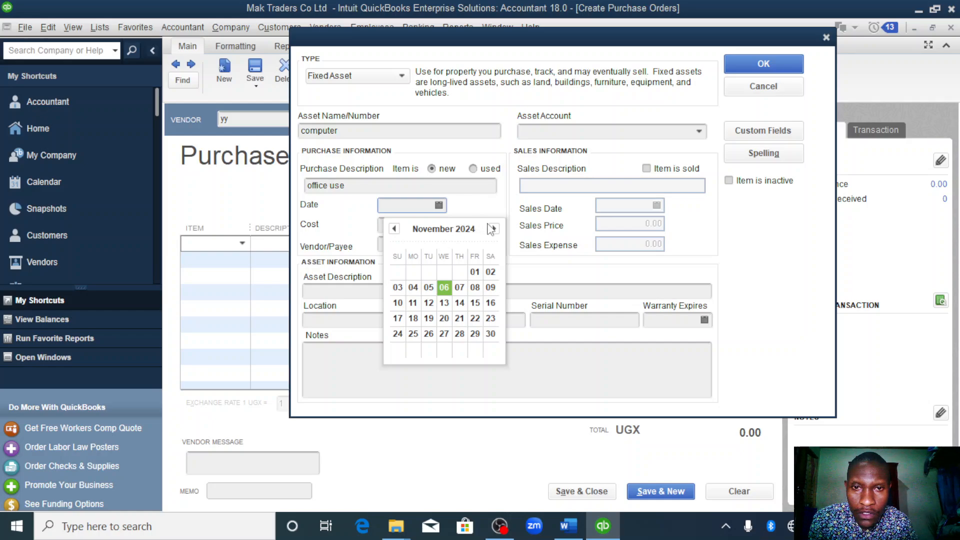
pyautogui.click(419, 208)
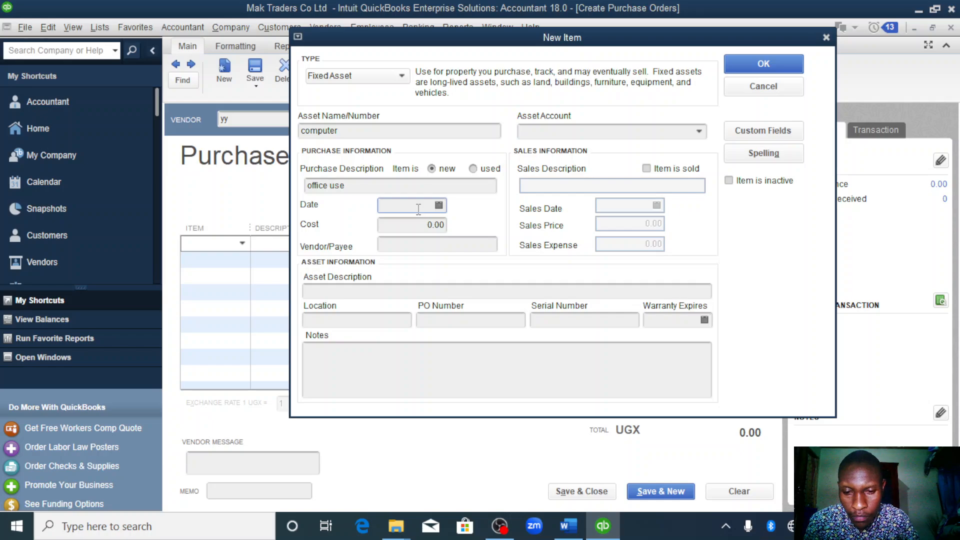
pyautogui.write('01/01/2023')
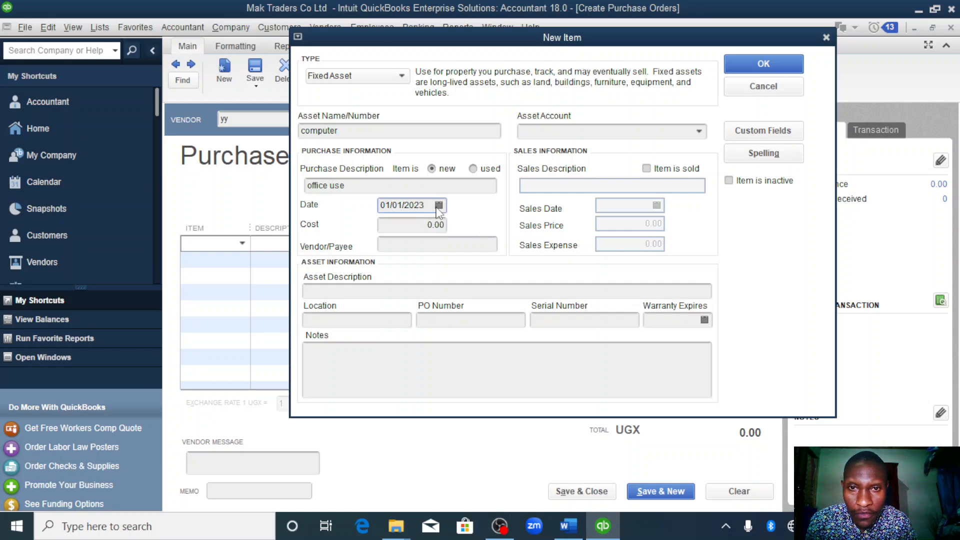
pyautogui.click(438, 206)
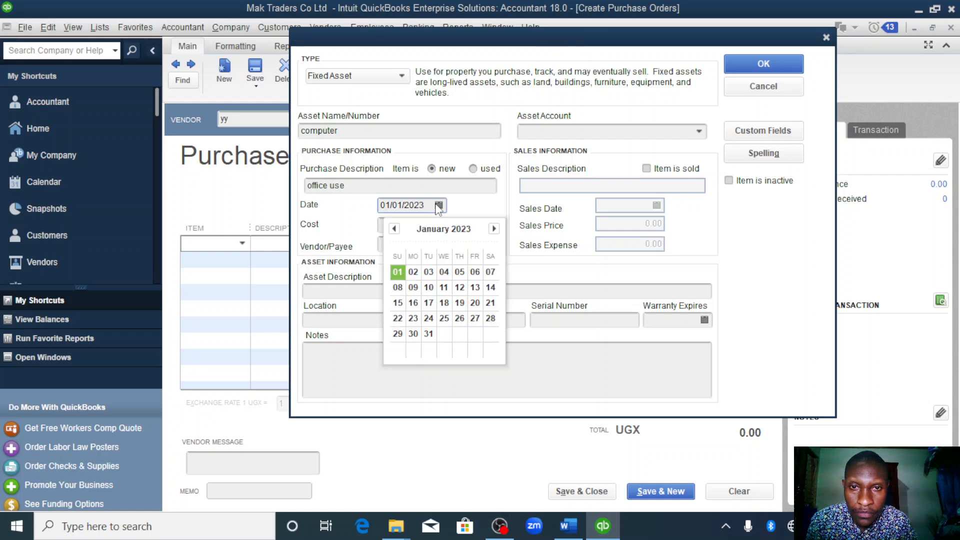
pyautogui.click(445, 319)
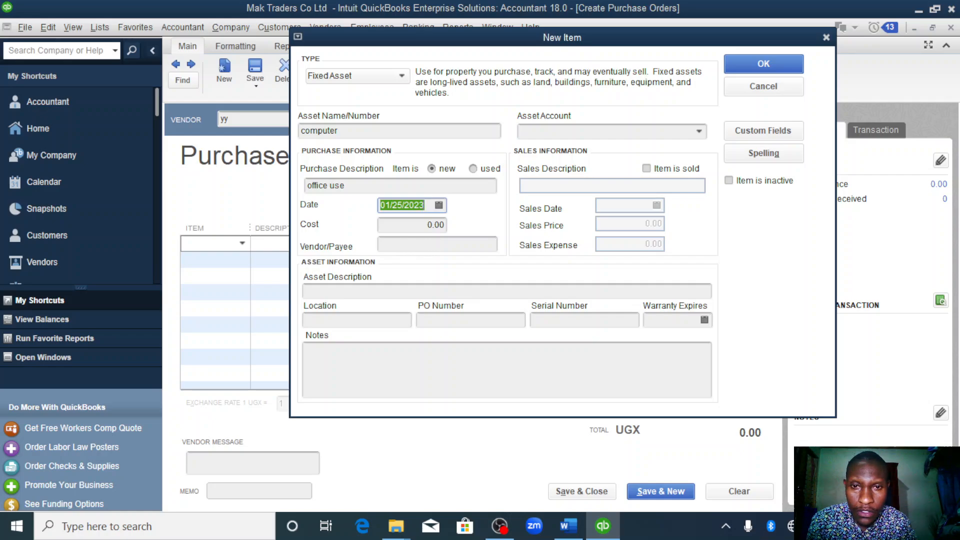
pyautogui.click(431, 226)
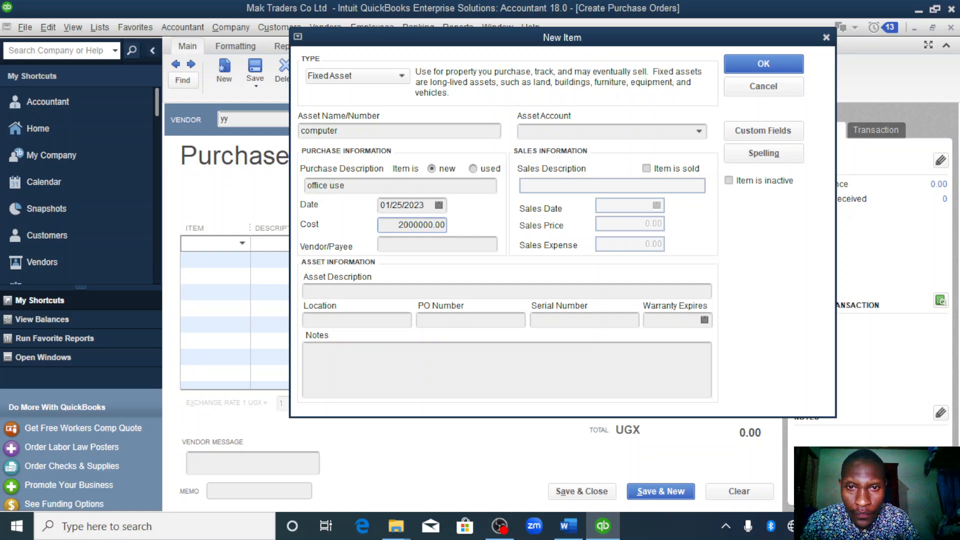
pyautogui.click(699, 131)
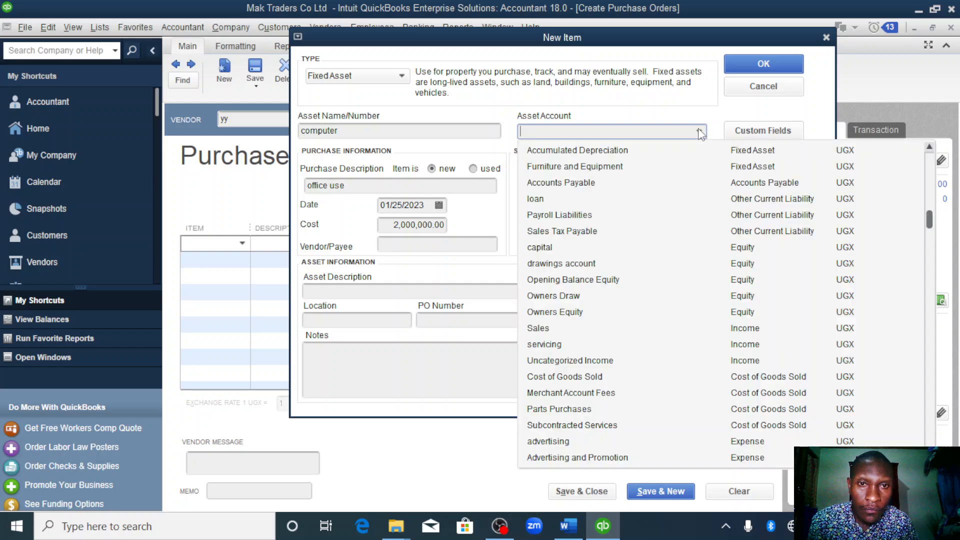
pyautogui.write('capital')
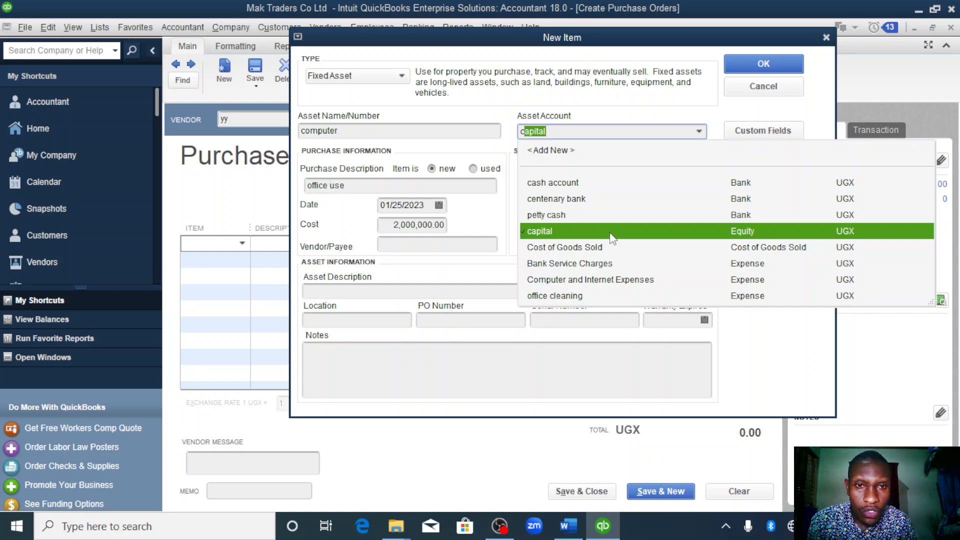
pyautogui.click(610, 232)
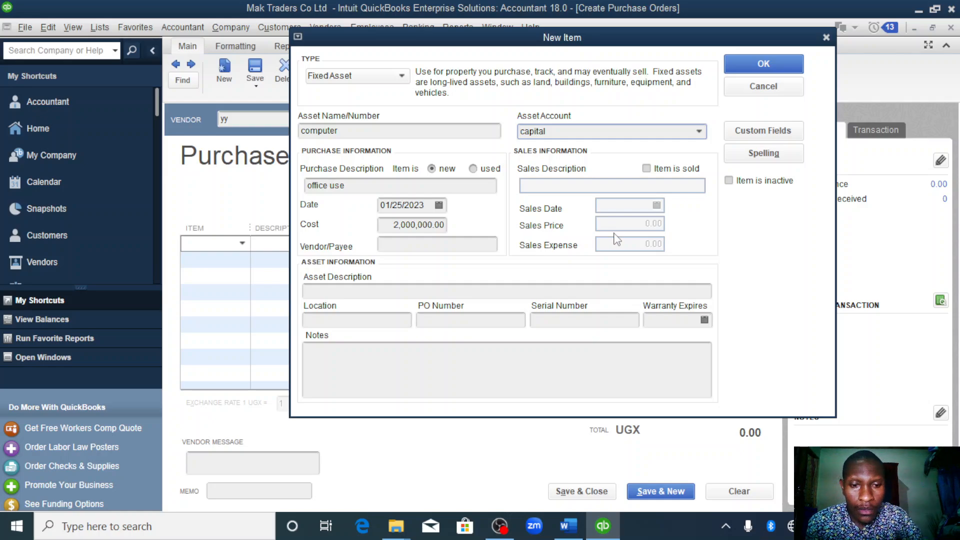
pyautogui.click(700, 131)
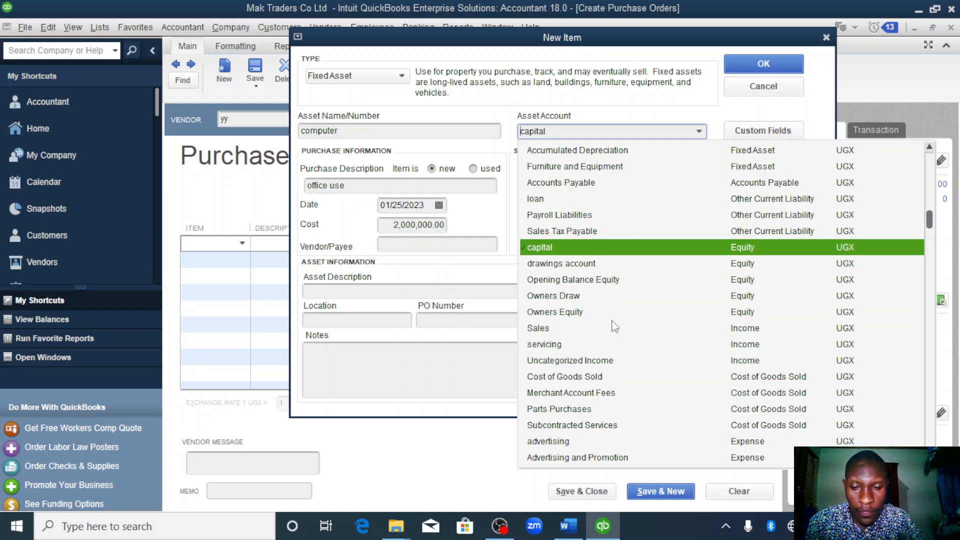
pyautogui.write('c')
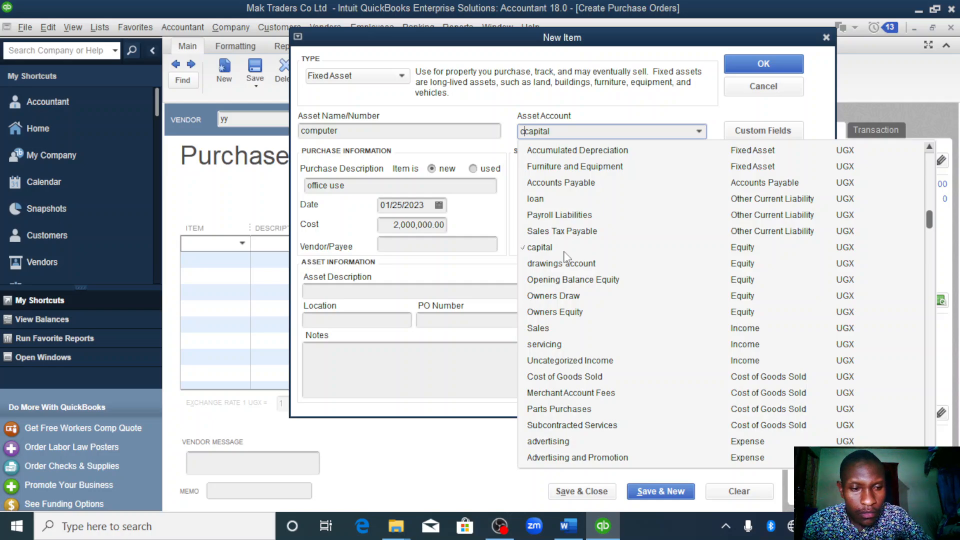
pyautogui.press('BackSpace')
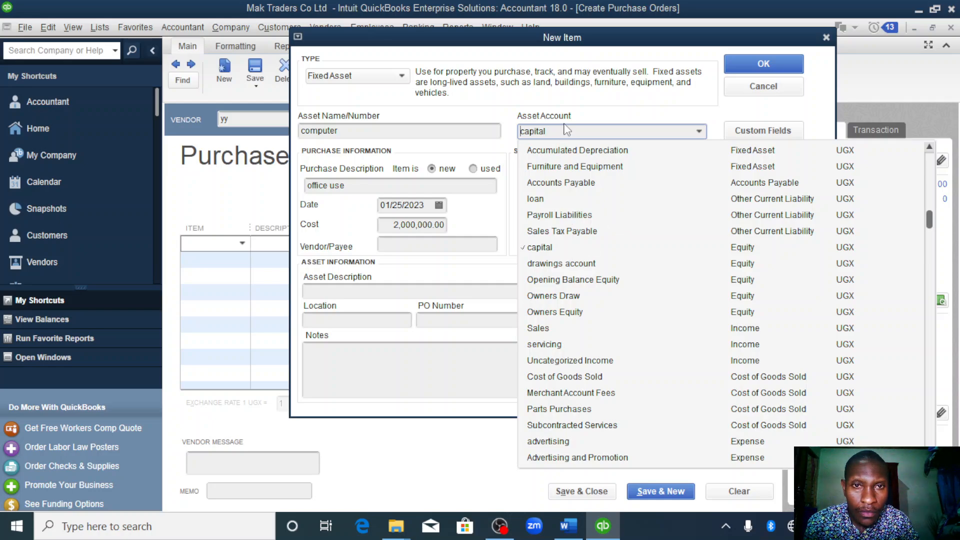
pyautogui.click(559, 138)
pyautogui.press('BackSpace')
pyautogui.press('BackSpace')
pyautogui.press('BackSpace')
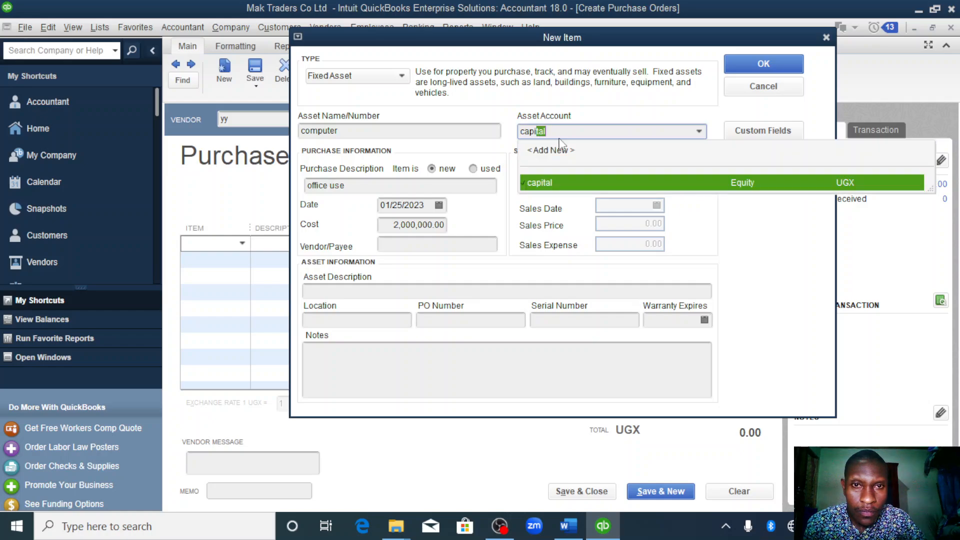
pyautogui.press('BackSpace')
pyautogui.press('BackSpace')
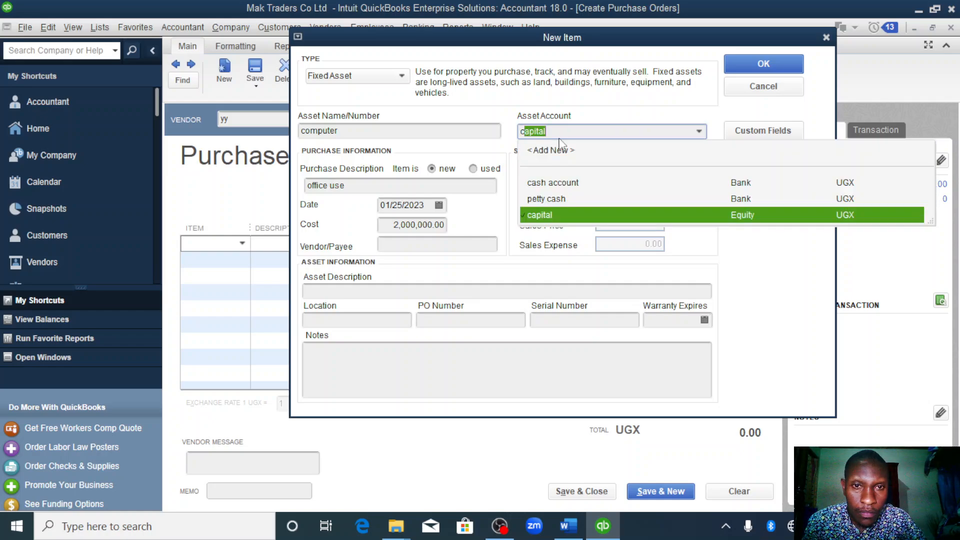
pyautogui.press('BackSpace')
pyautogui.press('BackSpace')
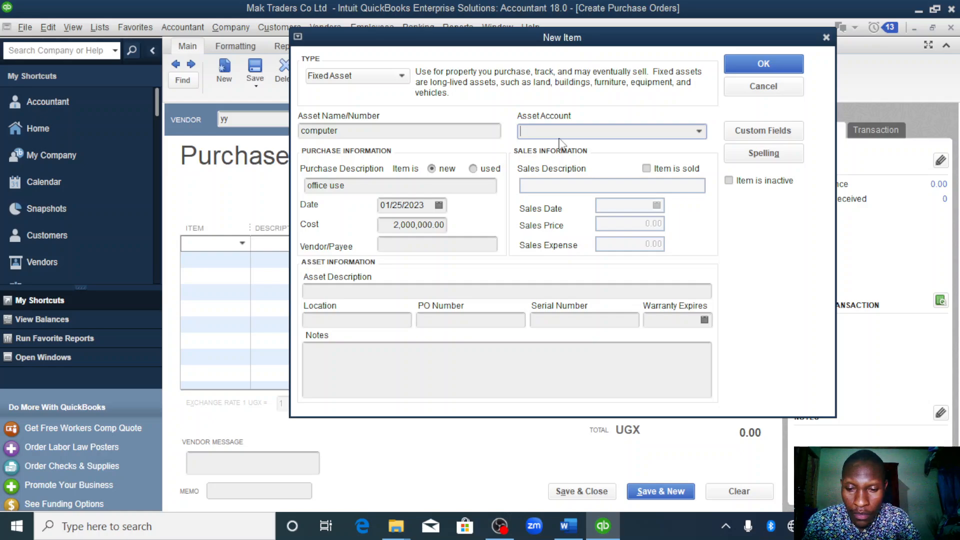
# - Assign the computer item to the Computer and Internet Expenses account, and save the item and vendor yy's purchase order
pyautogui.write('c0m')
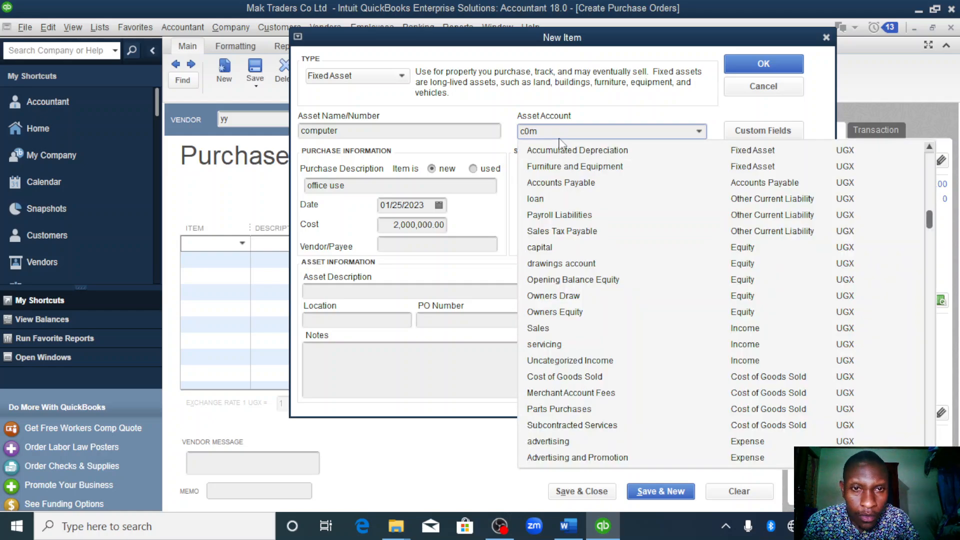
pyautogui.press('BackSpace')
pyautogui.press('BackSpace')
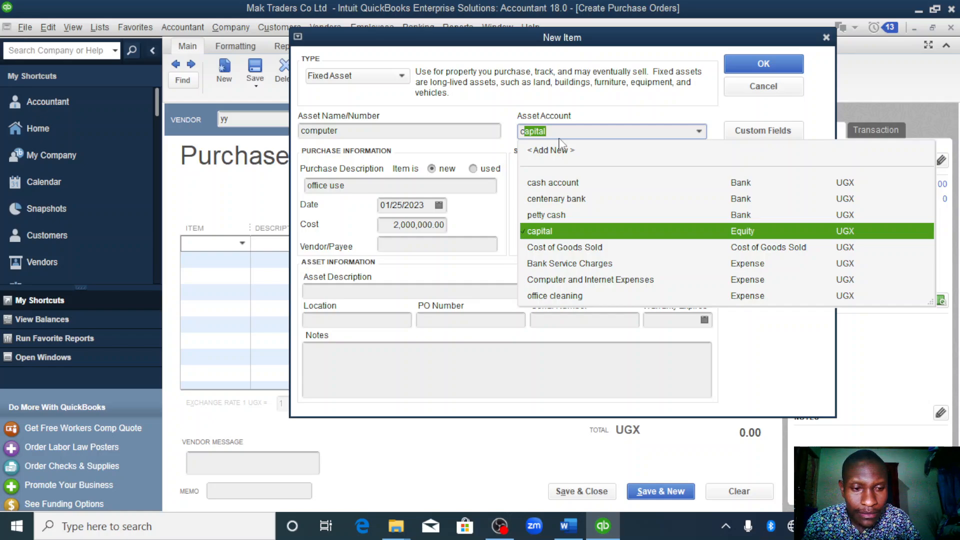
pyautogui.press('BackSpace')
pyautogui.press('BackSpace')
pyautogui.write('c')
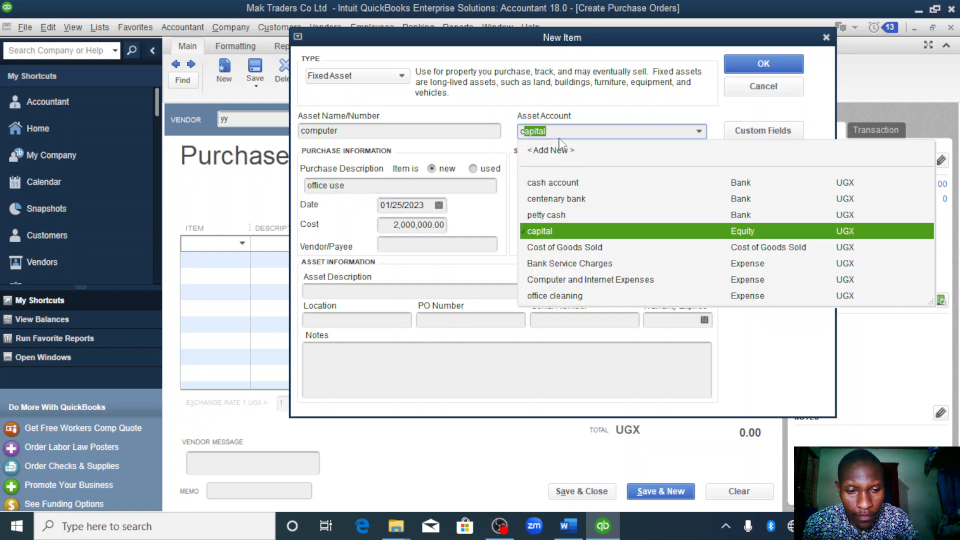
pyautogui.write('omputer and Internet Expenses')
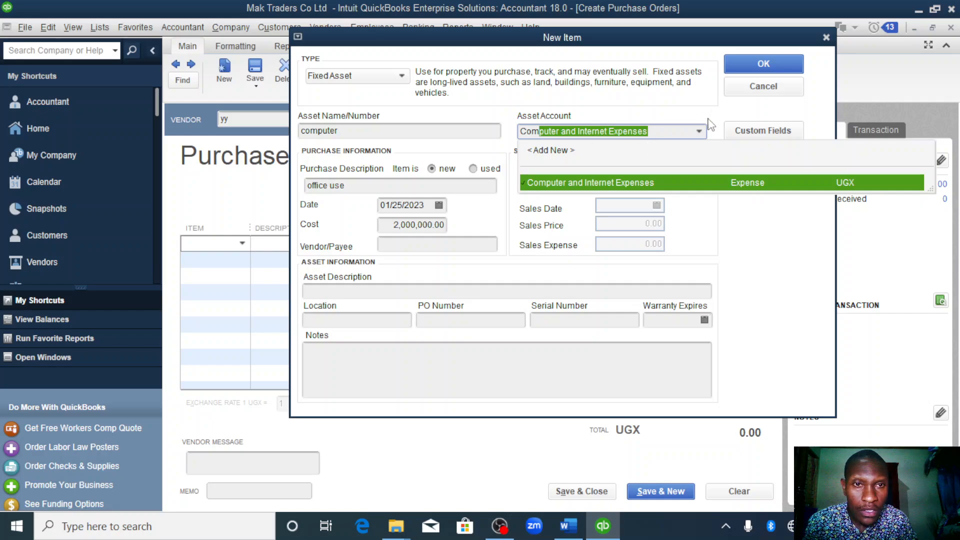
pyautogui.click(641, 179)
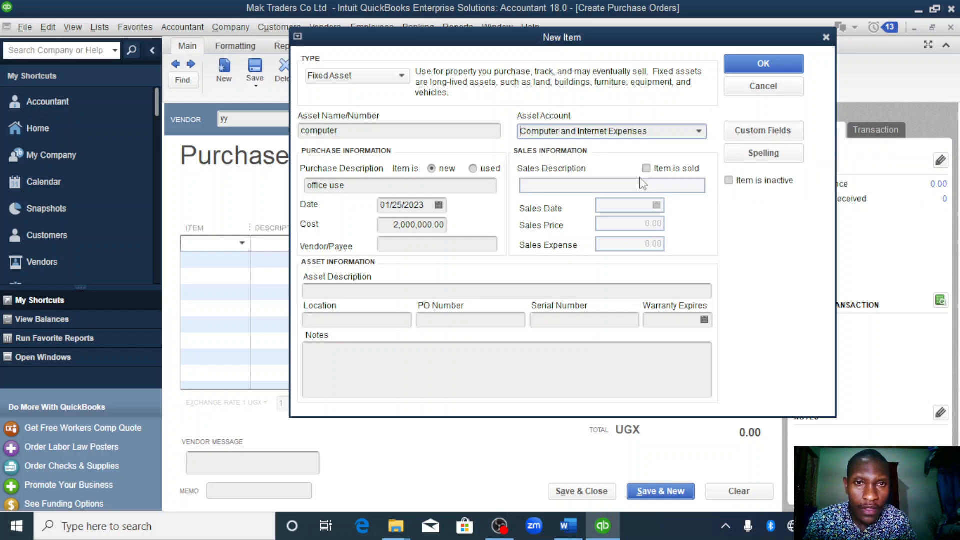
pyautogui.click(759, 67)
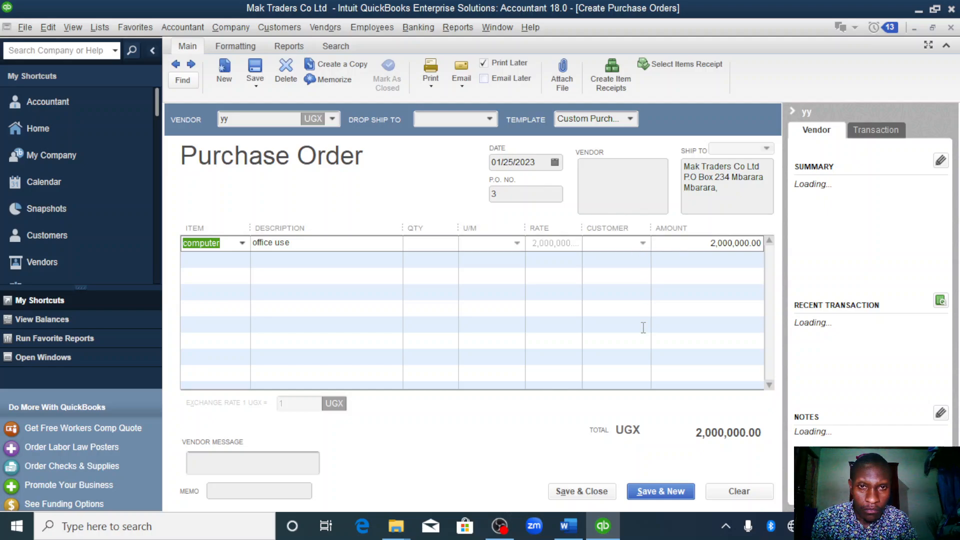
pyautogui.click(590, 495)
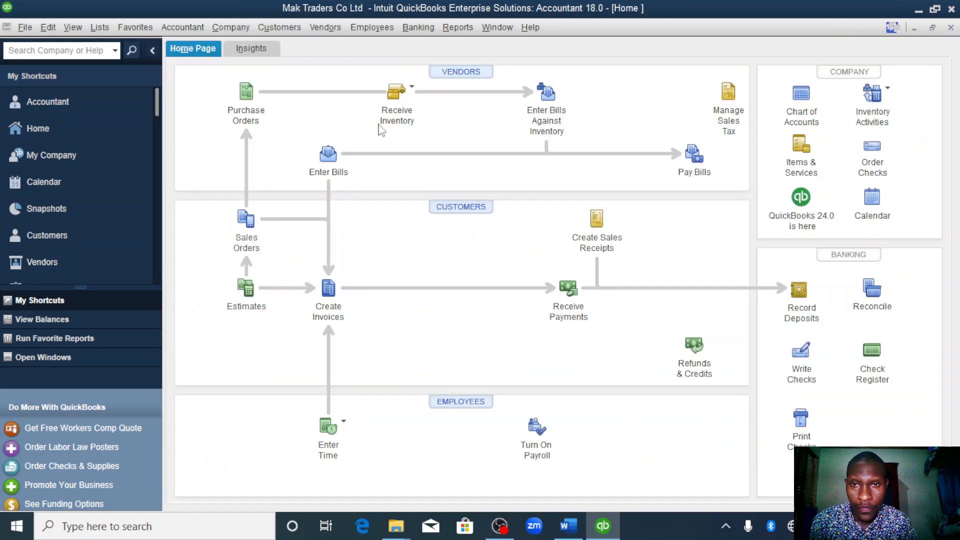
# - Receive inventory with a bill from vendor yy against the open purchase order no. 3 and save the bill
pyautogui.click(396, 94)
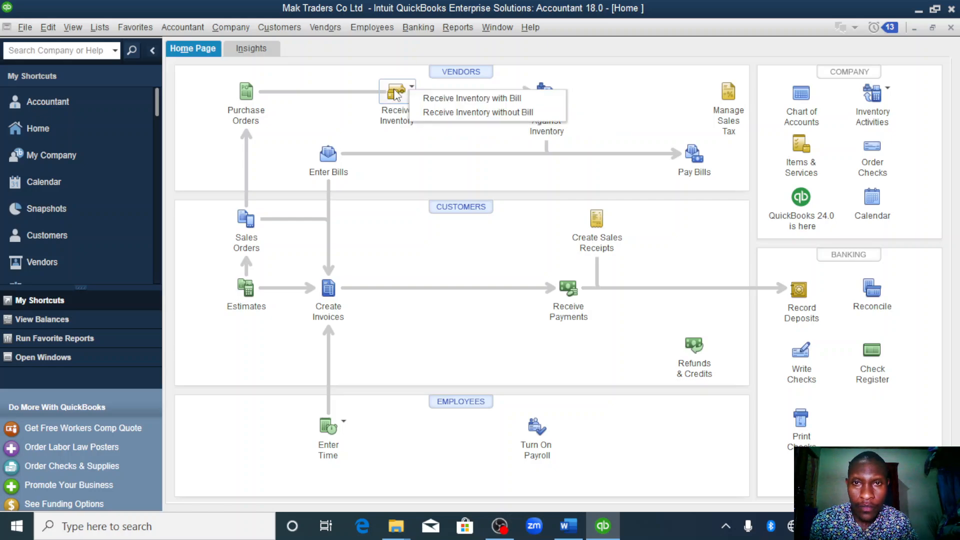
pyautogui.click(452, 98)
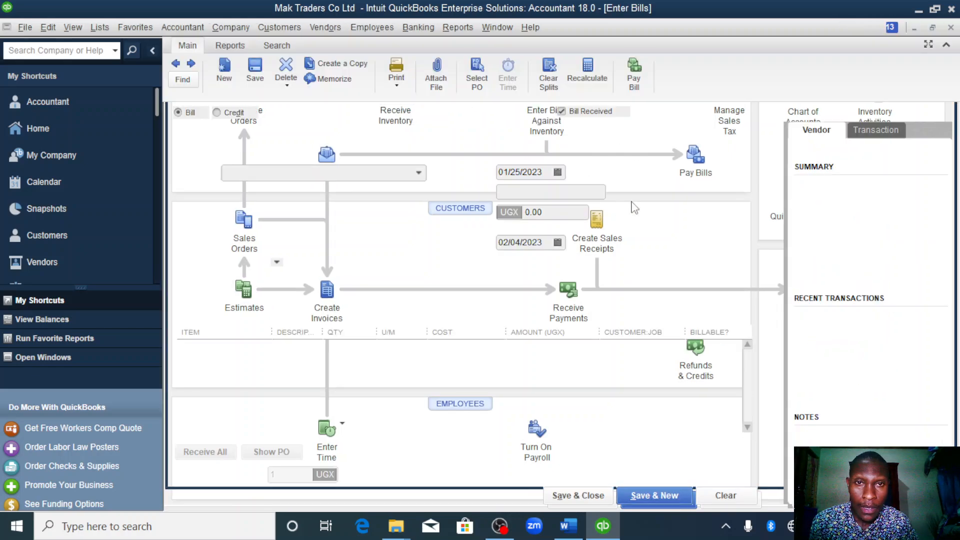
pyautogui.click(419, 174)
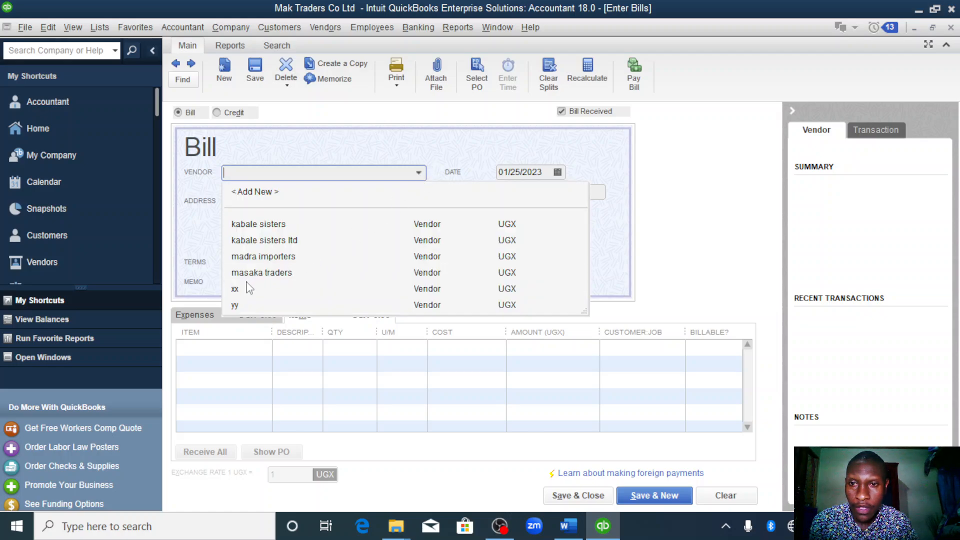
pyautogui.click(244, 306)
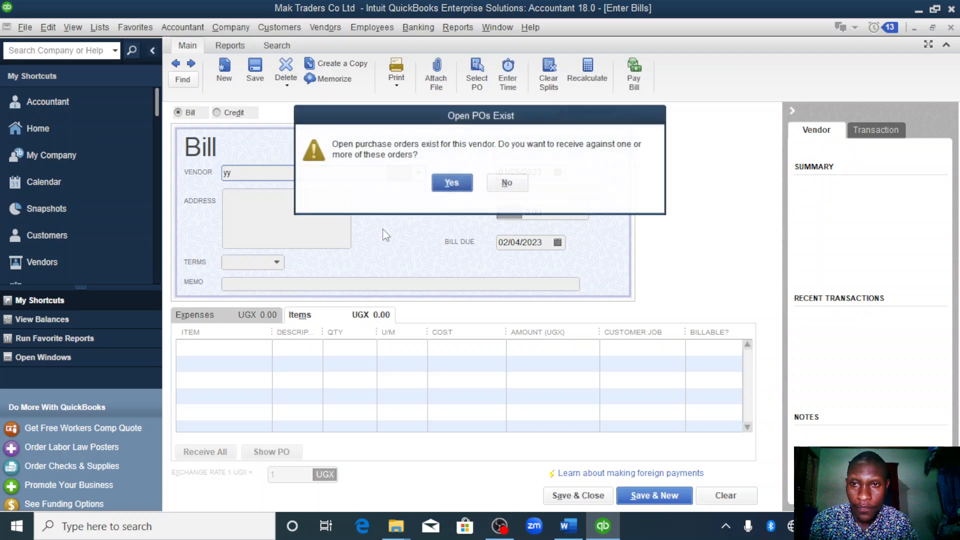
pyautogui.click(452, 184)
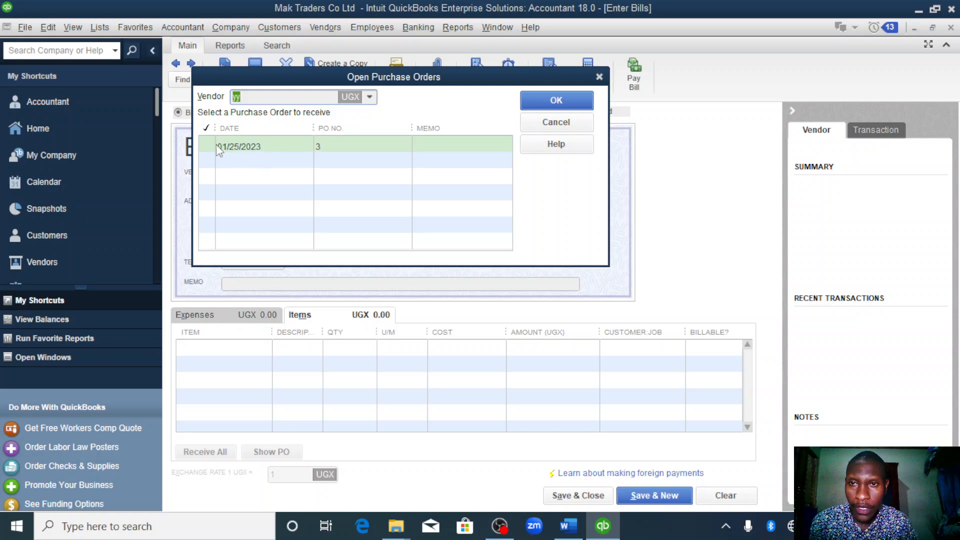
pyautogui.click(204, 145)
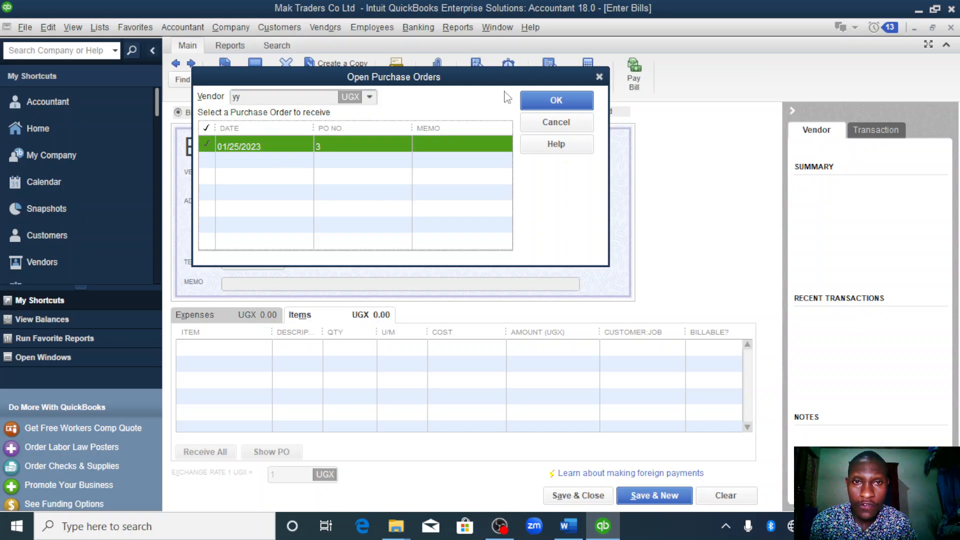
pyautogui.click(535, 98)
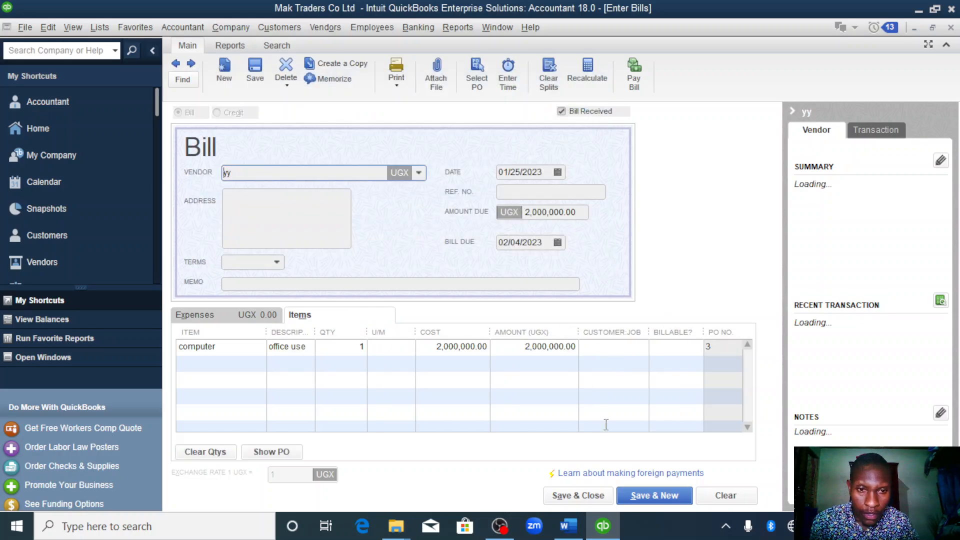
pyautogui.click(577, 496)
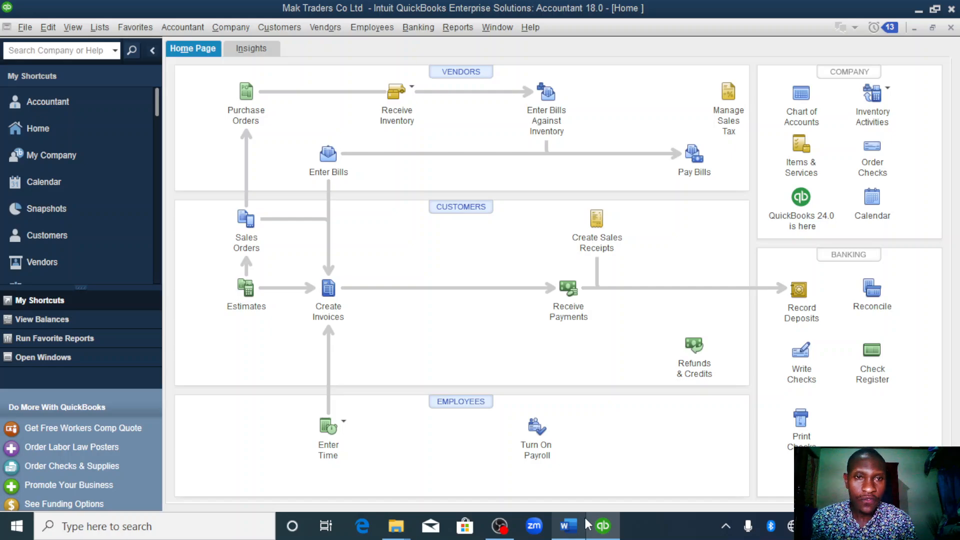
# - Check the Word assignment for remaining transactions and required reports, and return to QuickBooks
pyautogui.click(567, 468)
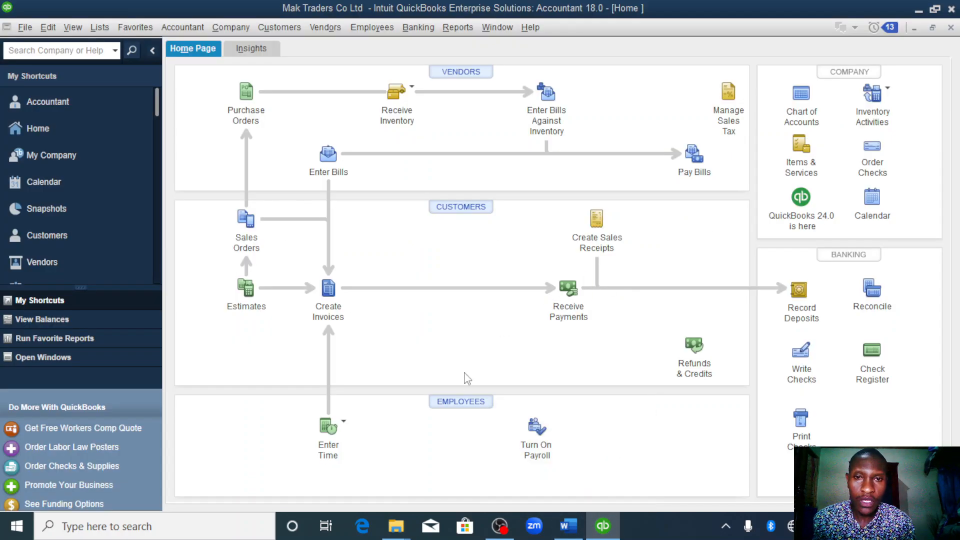
pyautogui.click(565, 528)
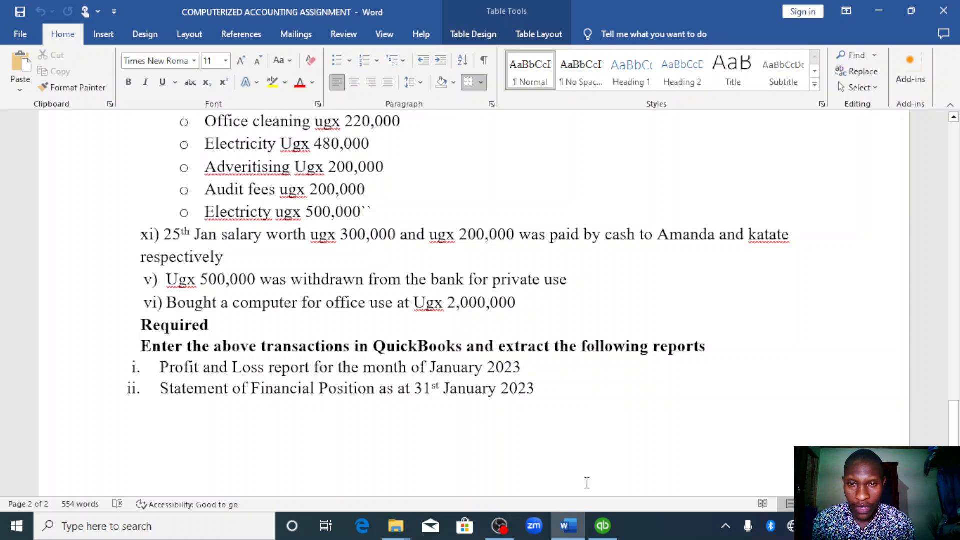
pyautogui.click(603, 528)
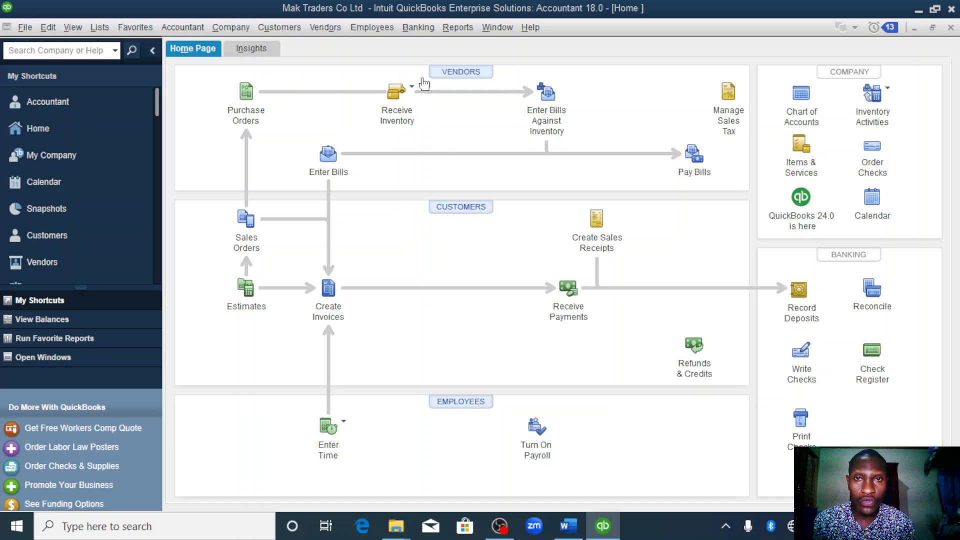
# - Run the standard Profit & Loss report for all dates and review it down to net income
pyautogui.click(459, 26)
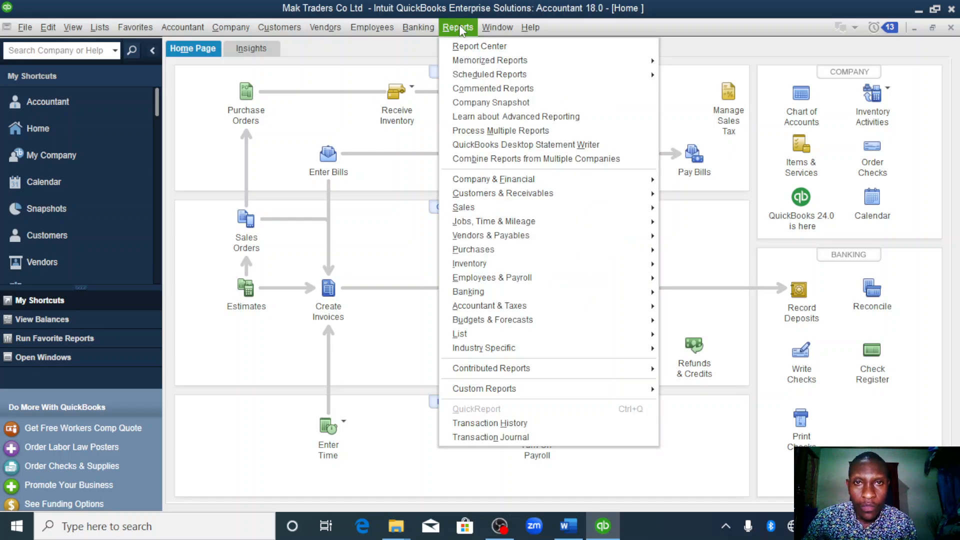
pyautogui.moveTo(487, 180)
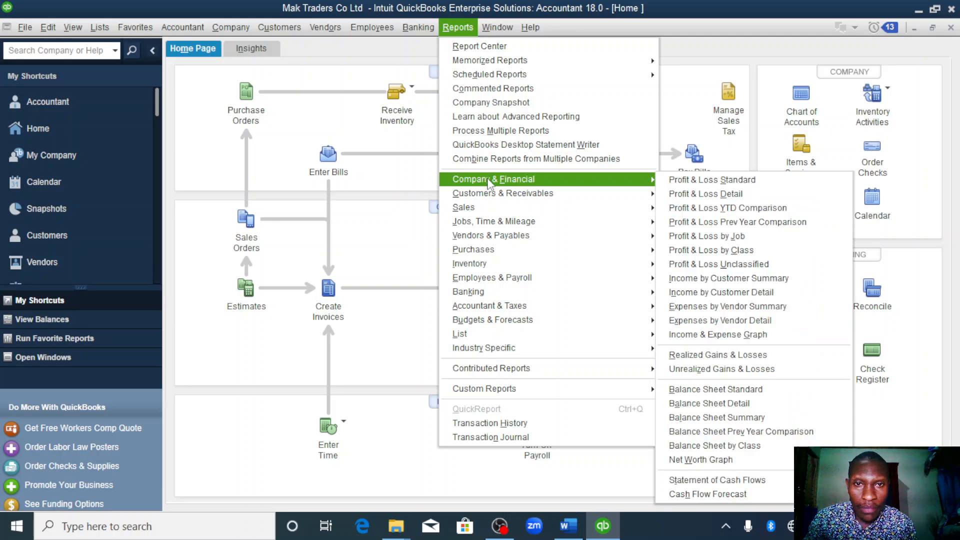
pyautogui.click(685, 185)
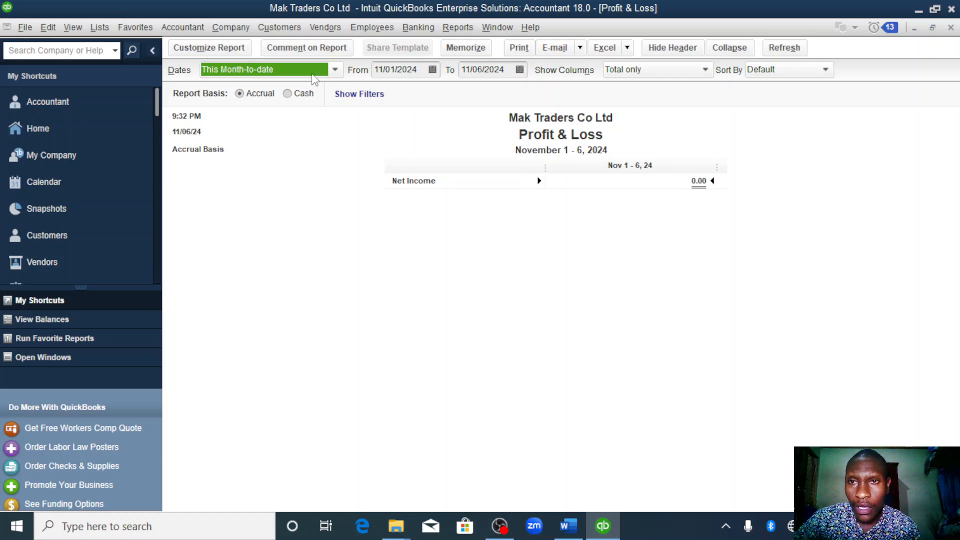
pyautogui.click(334, 70)
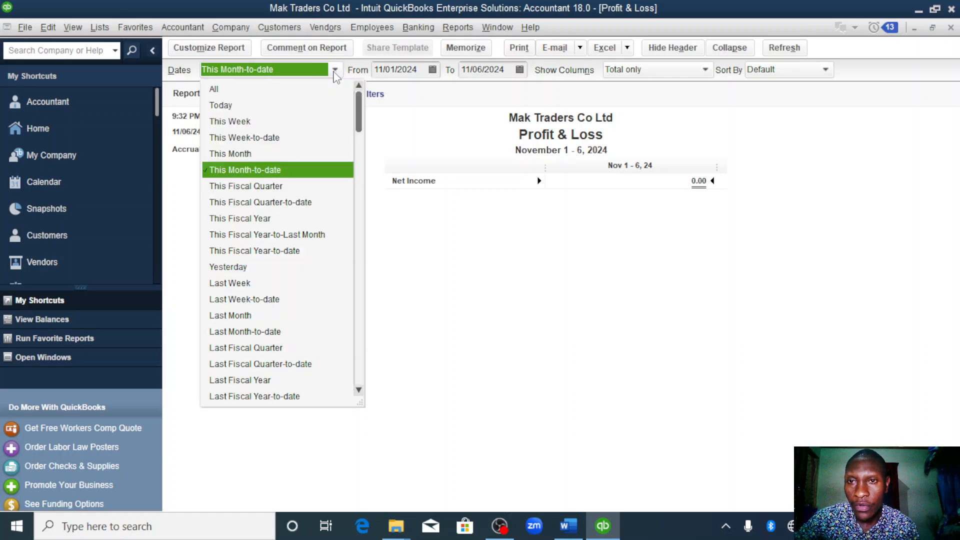
pyautogui.click(217, 90)
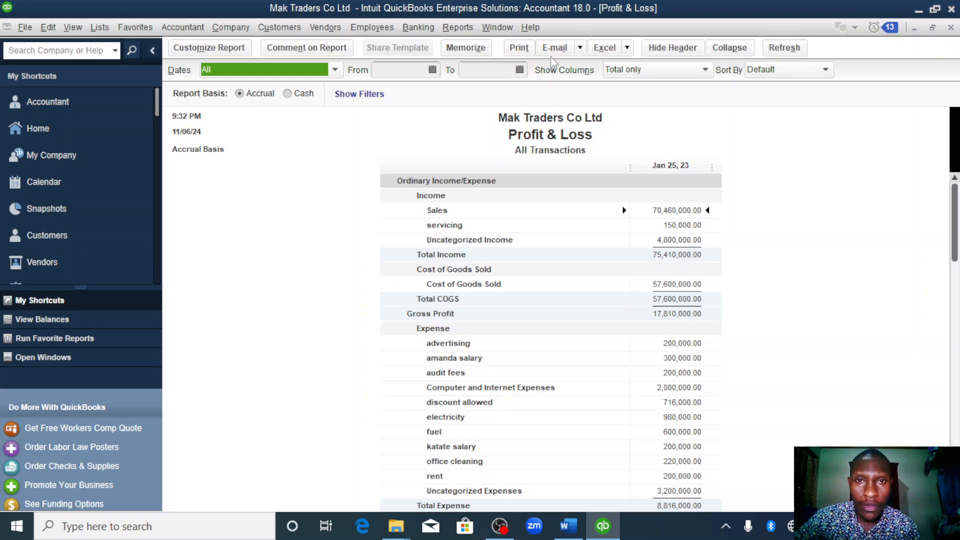
pyautogui.click(674, 22)
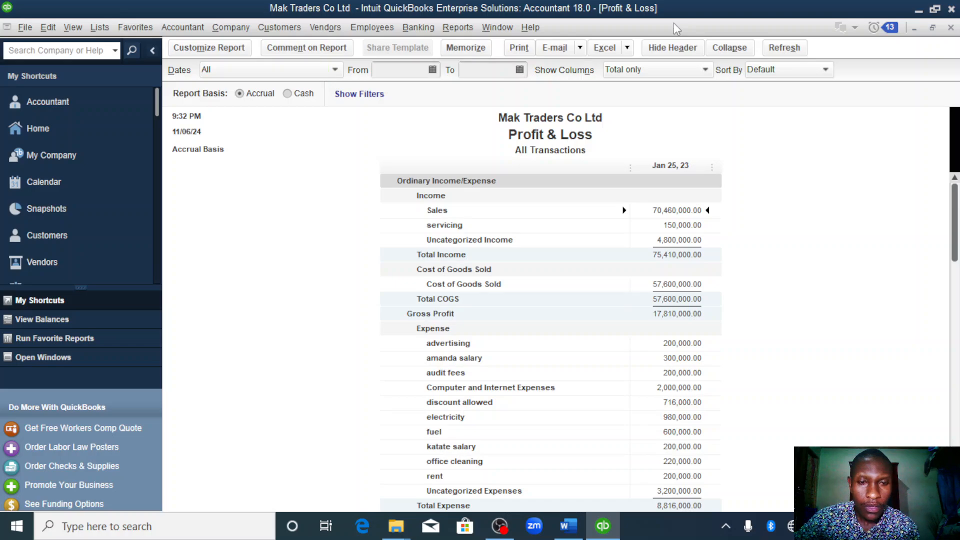
pyautogui.press('pagedown')
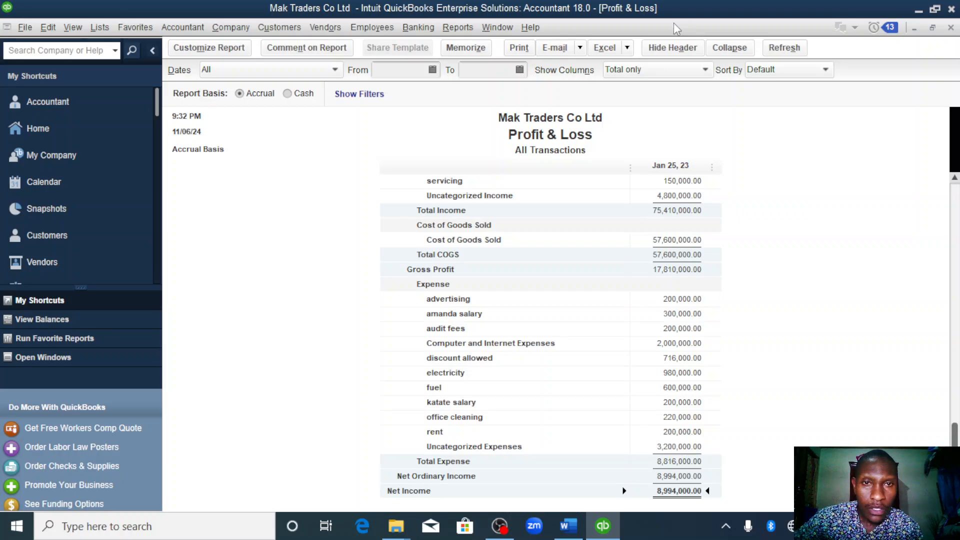
# - Export the Profit & Loss report to a new worksheet in a new Excel workbook
pyautogui.click(628, 48)
pyautogui.click(652, 64)
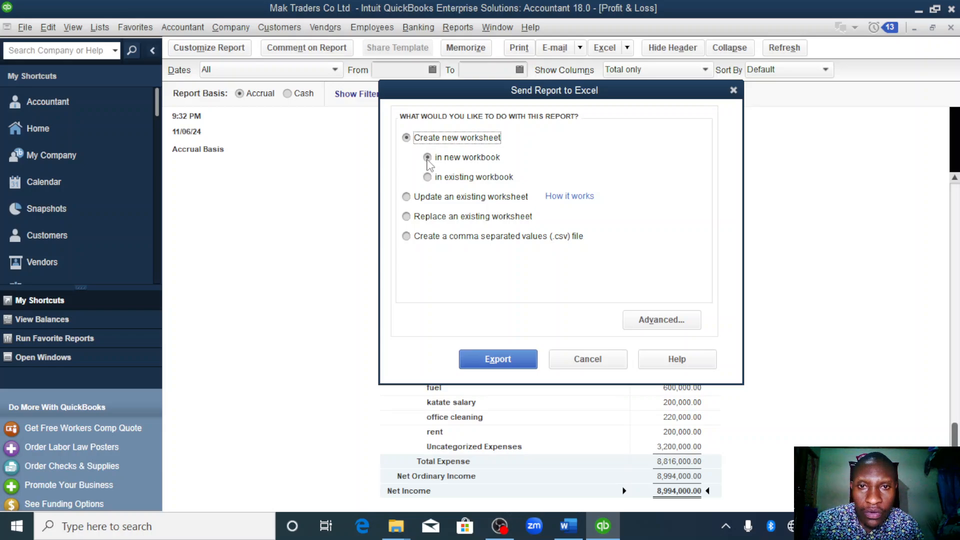
pyautogui.click(492, 363)
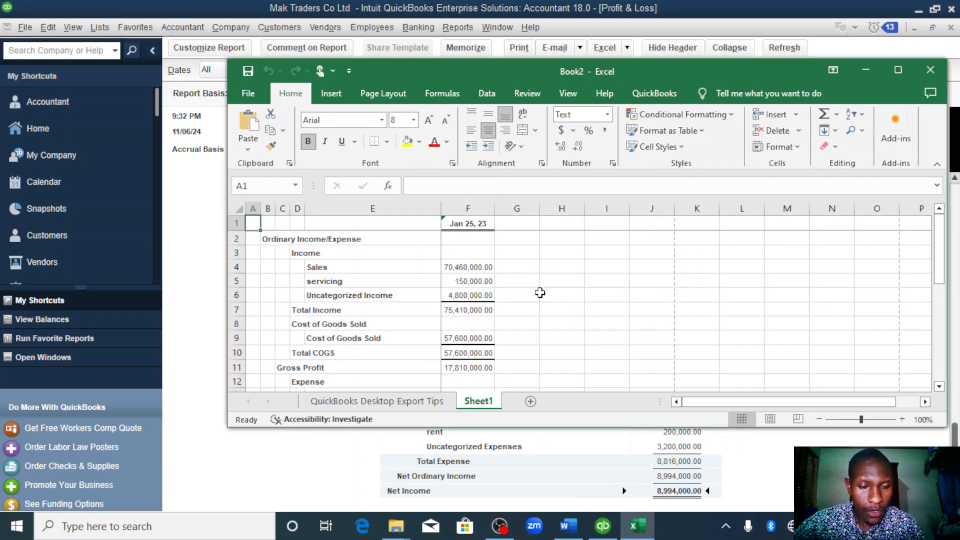
# - Enter the title profit and loss in cell E1 of the exported Excel worksheet
pyautogui.press('Down')
pyautogui.press('Down')
pyautogui.press('Down')
pyautogui.press('Down')
pyautogui.press('Down')
pyautogui.press('Down')
pyautogui.press('Down')
pyautogui.press('Down')
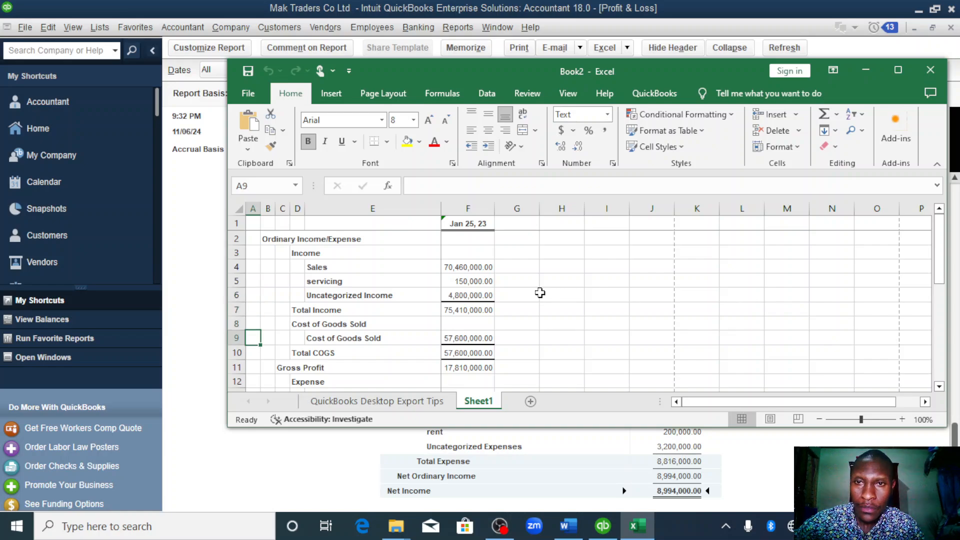
pyautogui.click(340, 226)
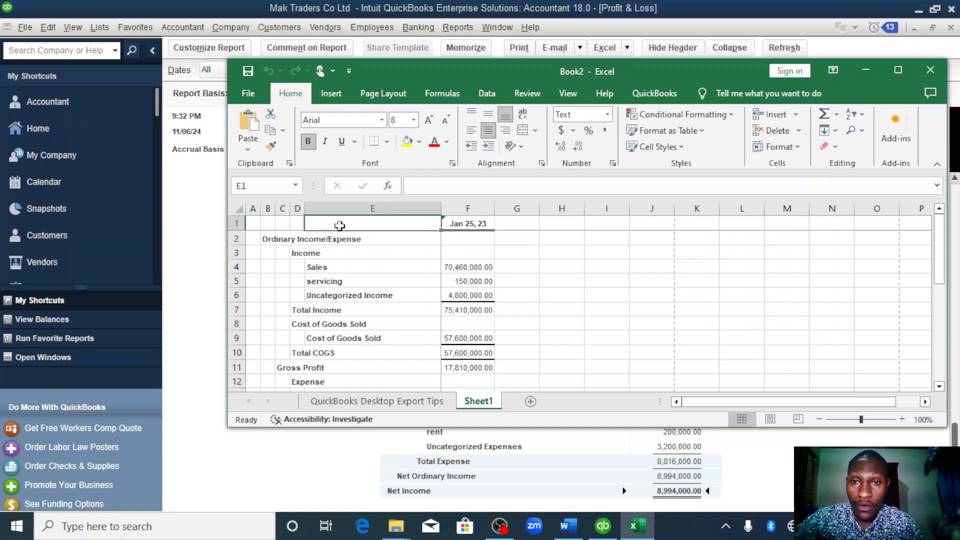
pyautogui.write('pro')
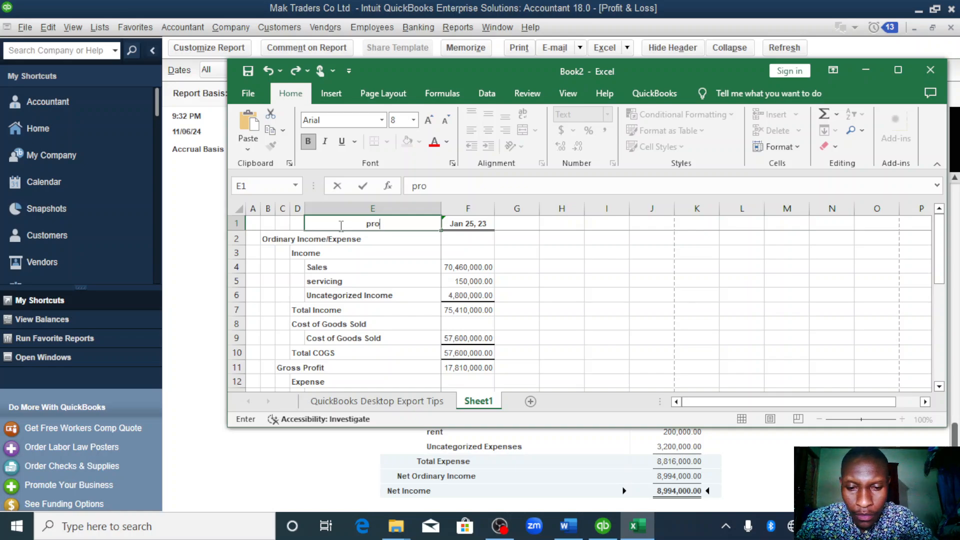
pyautogui.write('fu')
pyautogui.press('BackSpace')
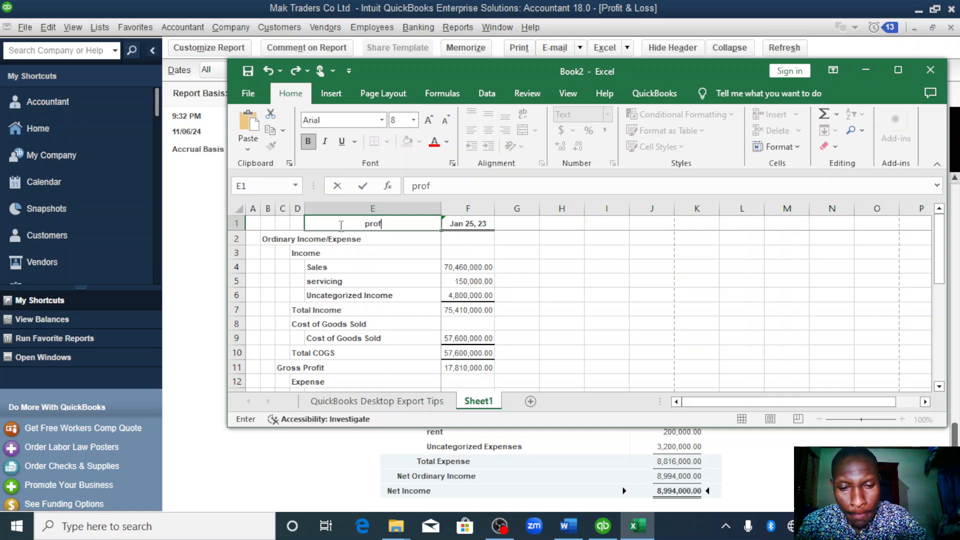
pyautogui.write('i')
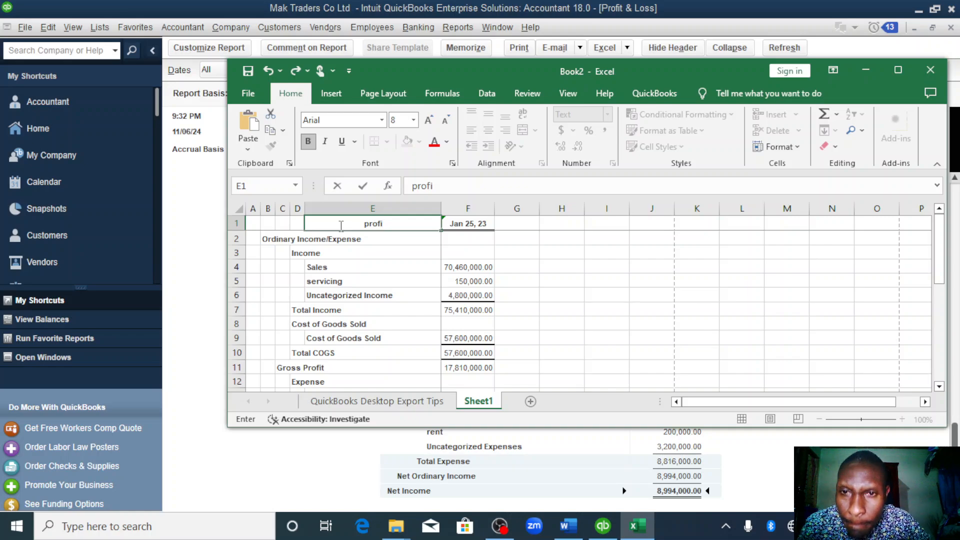
pyautogui.write('t an')
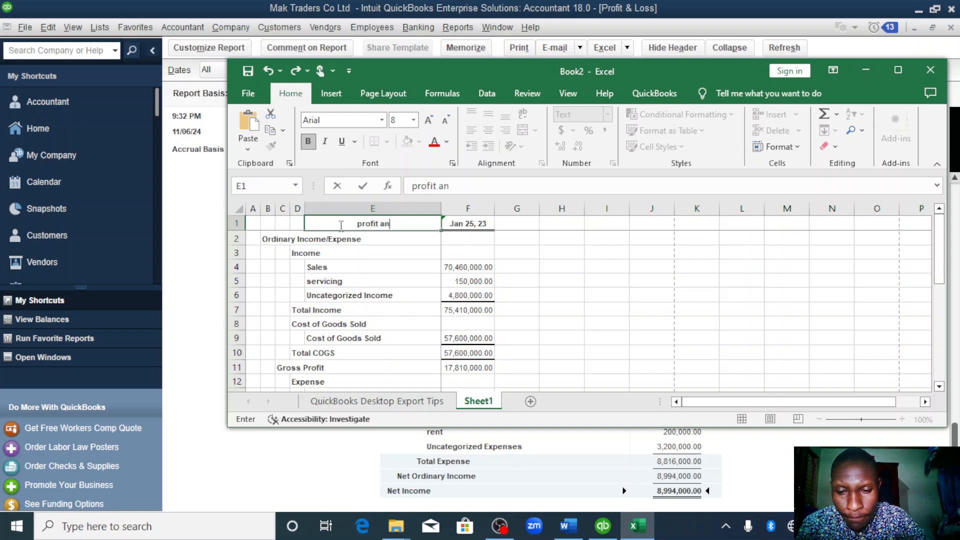
pyautogui.write('d loss')
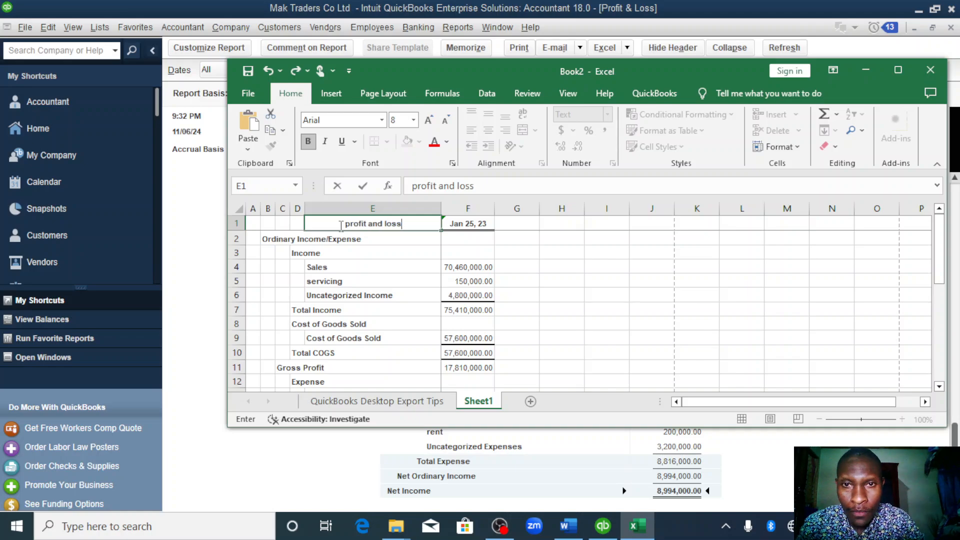
pyautogui.click(305, 268)
# - Save the exported workbook to the Desktop as profit and loss, keeping it as a macro-free Excel Workbook
pyautogui.hotkey('ctrl', 's')
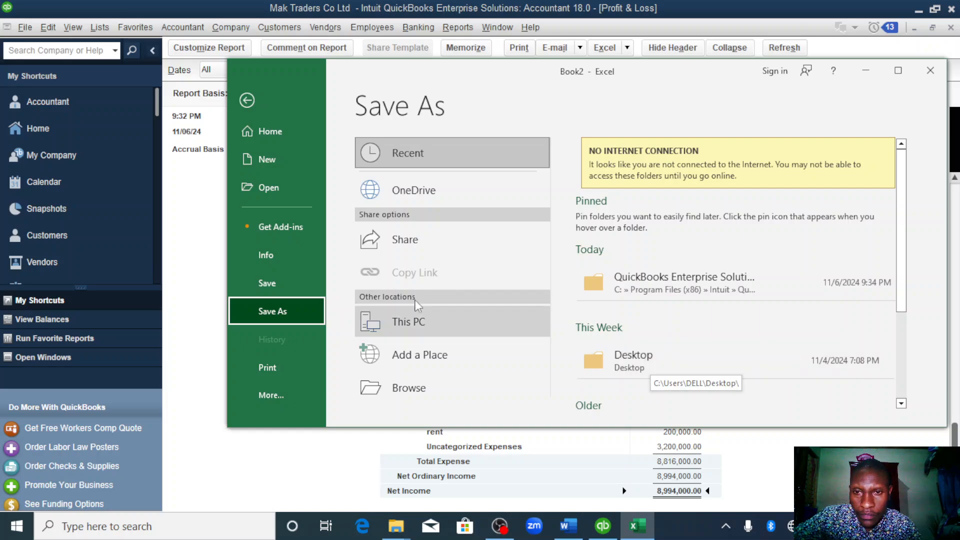
pyautogui.click(647, 350)
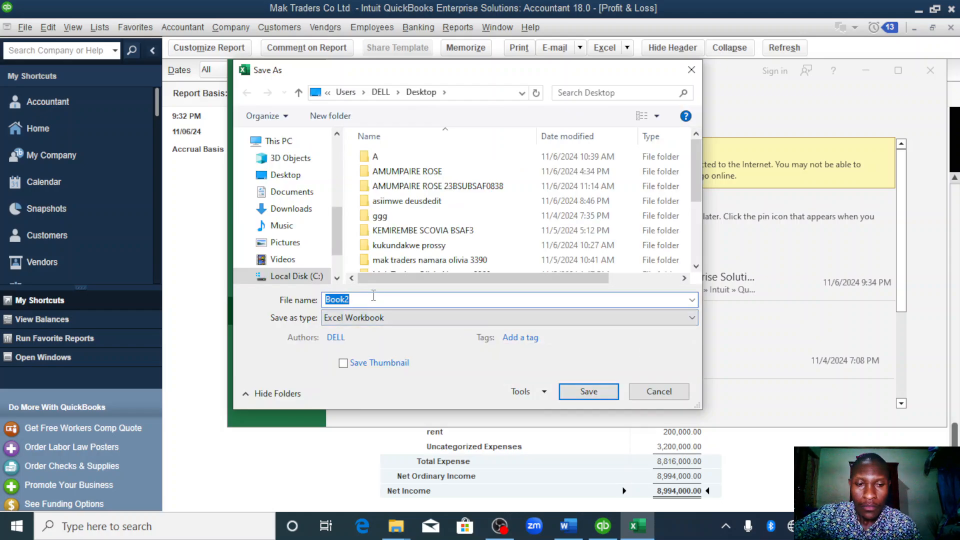
pyautogui.press('BackSpace')
pyautogui.write('profit and')
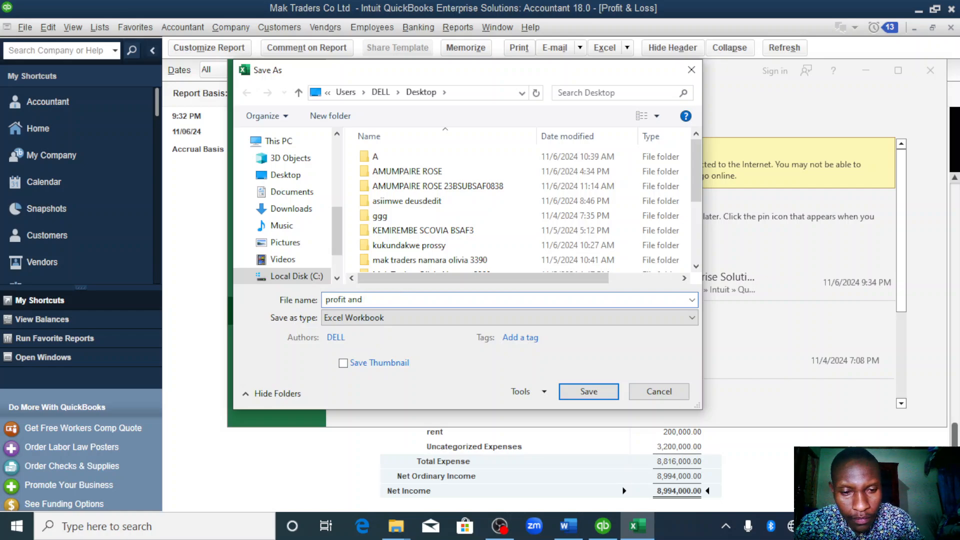
pyautogui.press('Return')
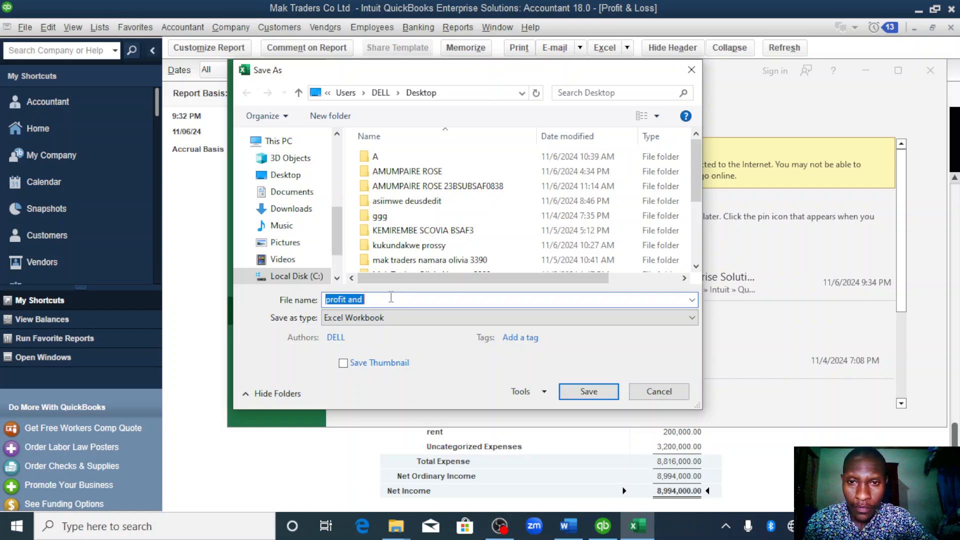
pyautogui.click(393, 300)
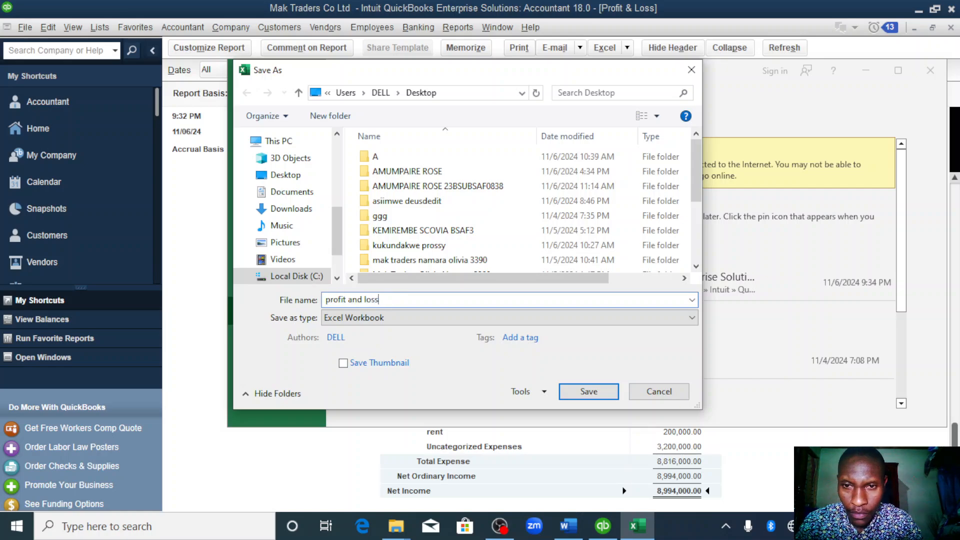
pyautogui.click(591, 391)
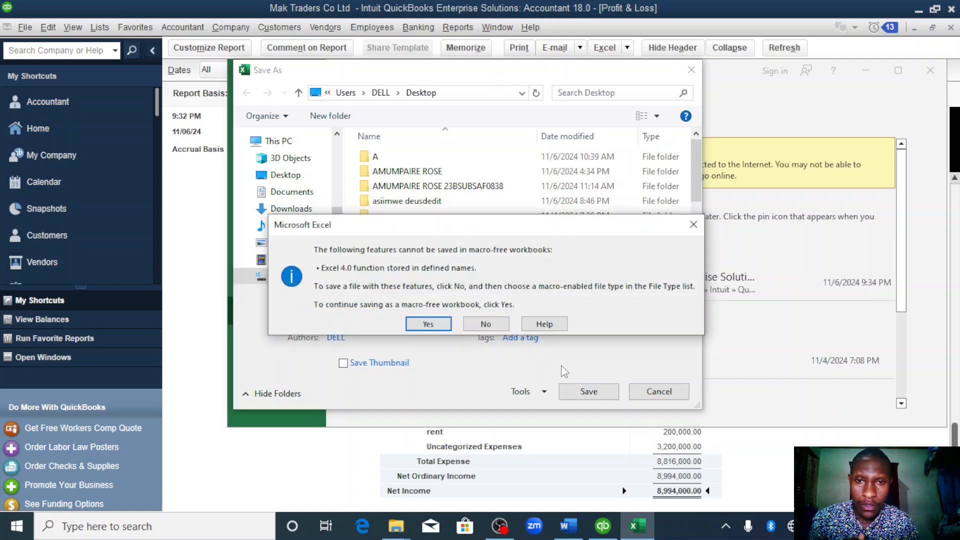
pyautogui.click(431, 323)
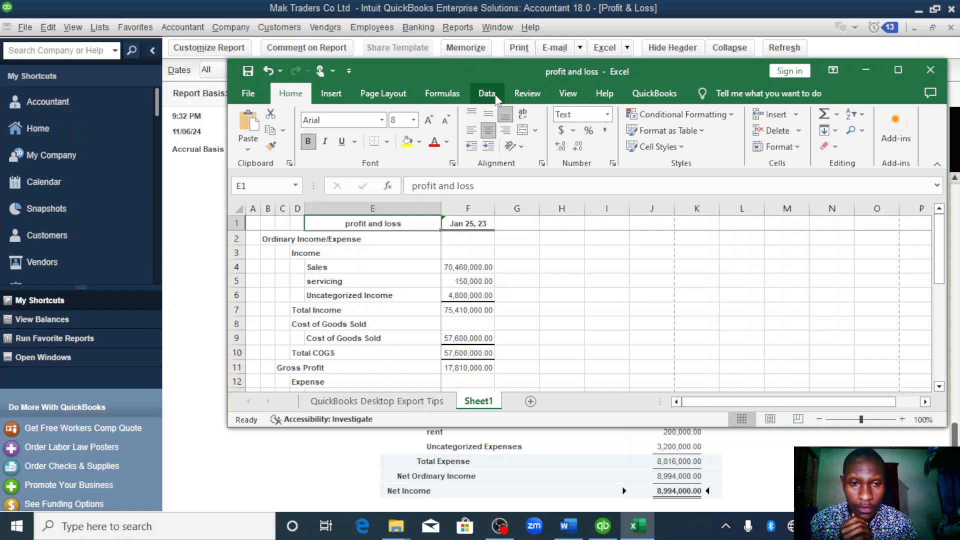
# - Return to QuickBooks, run the standard Balance Sheet report and review it down to total liabilities and equity
pyautogui.click(603, 526)
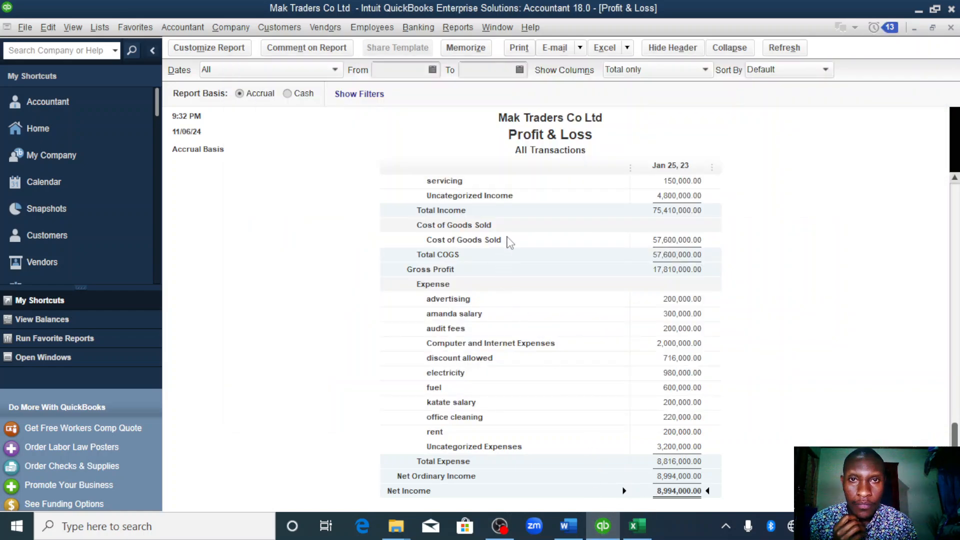
pyautogui.click(459, 28)
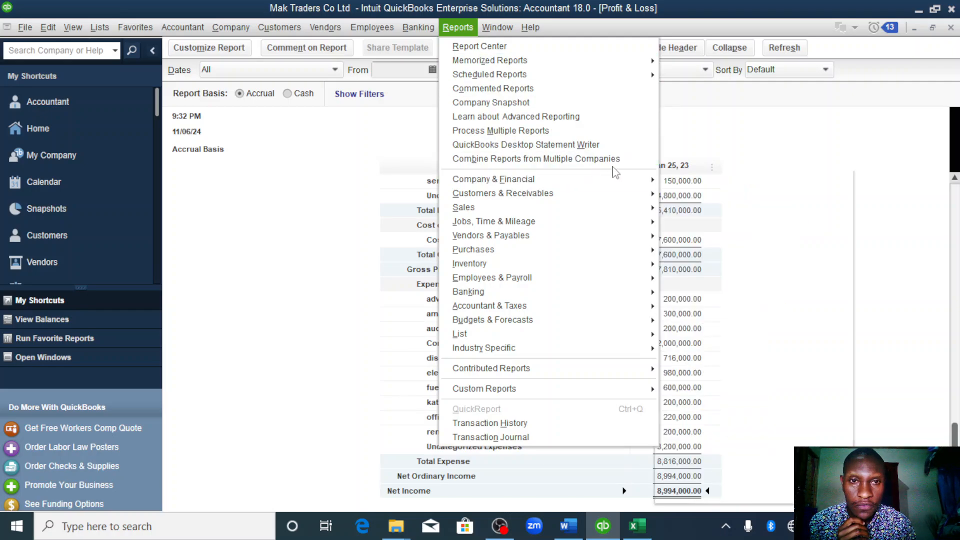
pyautogui.moveTo(620, 179)
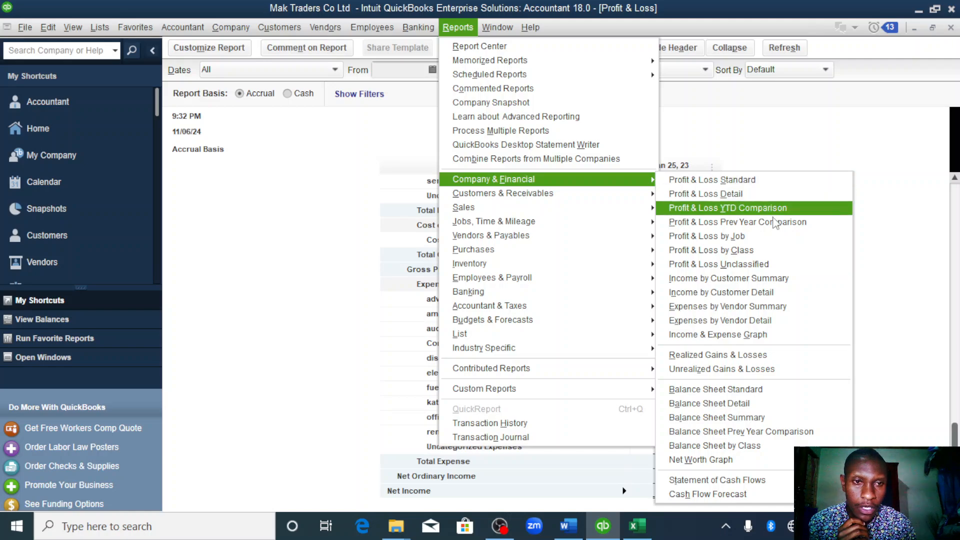
pyautogui.click(747, 392)
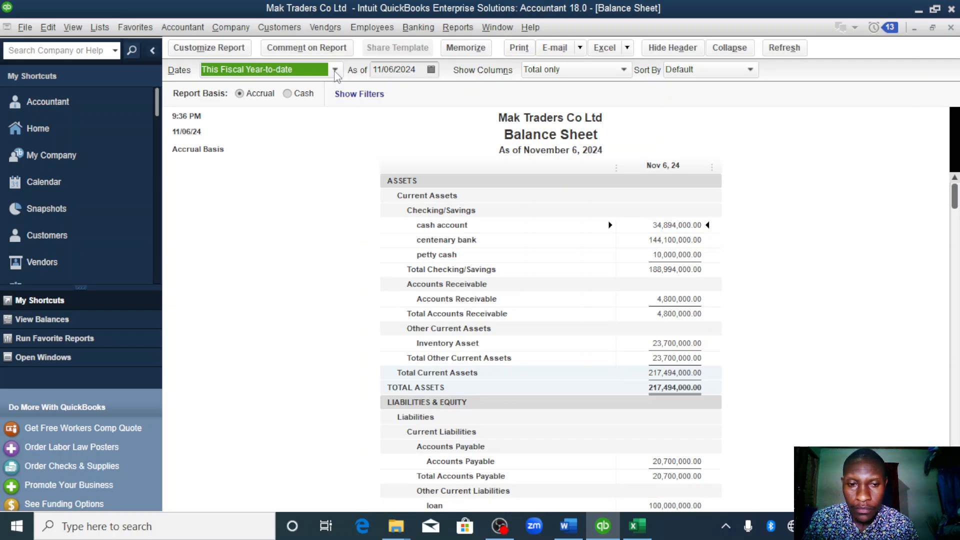
pyautogui.press('Down')
pyautogui.press('Down')
pyautogui.press('Down')
pyautogui.press('Down')
pyautogui.press('Down')
pyautogui.press('Down')
pyautogui.press('Down')
pyautogui.press('Down')
pyautogui.press('Down')
pyautogui.press('Down')
pyautogui.press('Down')
pyautogui.press('Down')
pyautogui.press('Down')
pyautogui.press('Down')
pyautogui.press('Down')
pyautogui.press('Down')
pyautogui.press('Down')
pyautogui.press('Down')
pyautogui.press('Down')
pyautogui.press('Down')
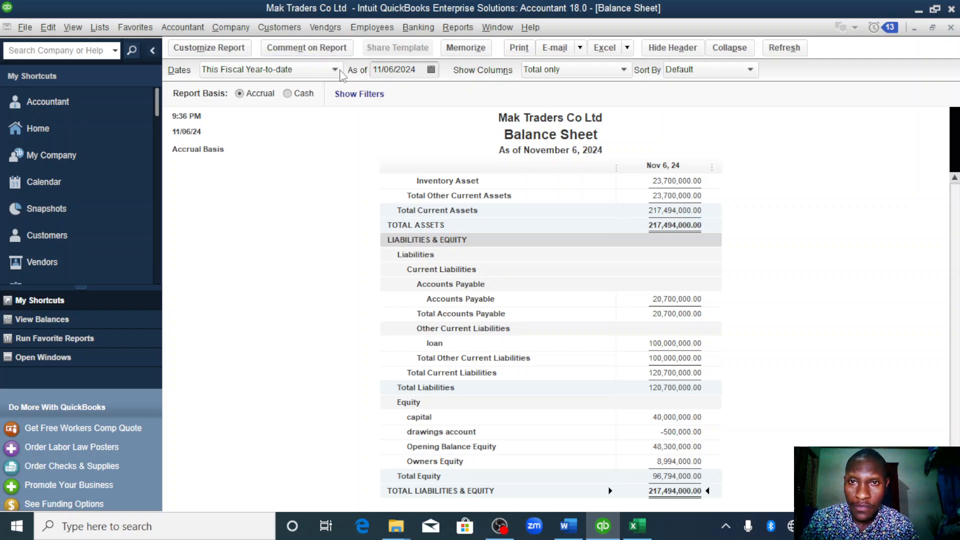
pyautogui.click(336, 70)
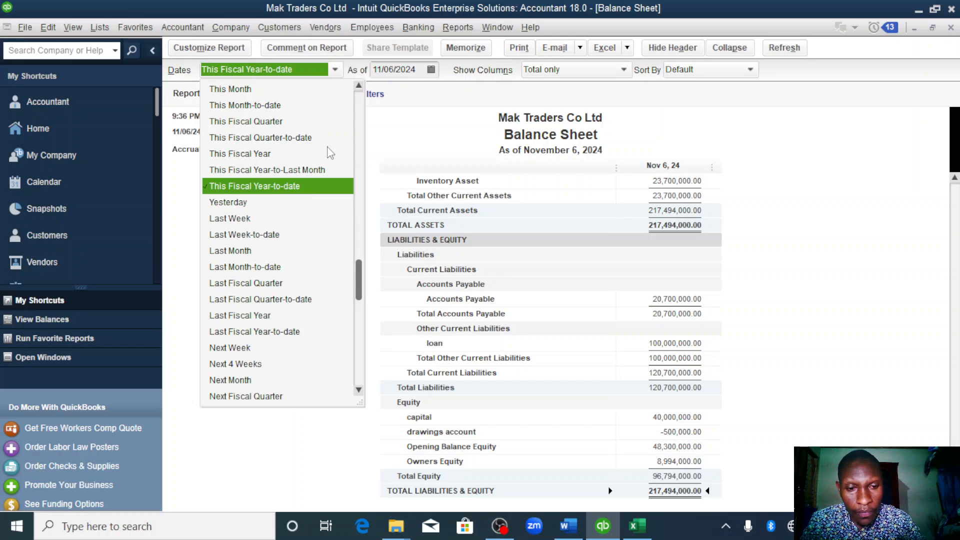
pyautogui.click(336, 71)
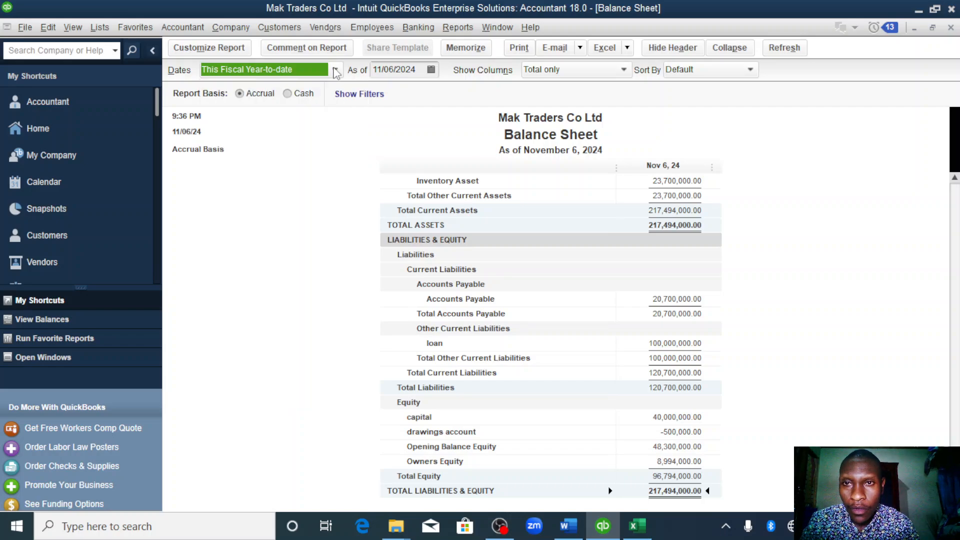
# - Export the Balance Sheet report to a new worksheet in a new Excel workbook
pyautogui.click(626, 47)
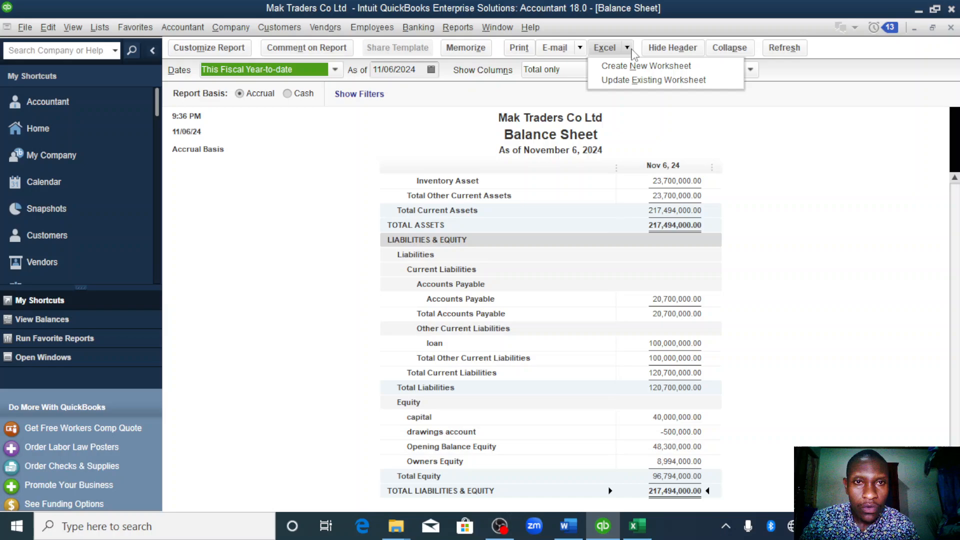
pyautogui.click(610, 70)
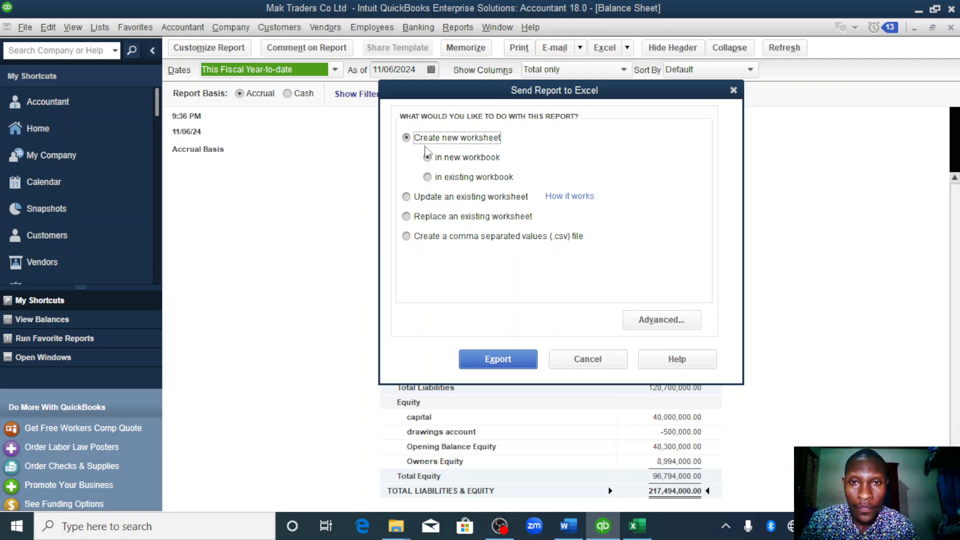
pyautogui.click(428, 158)
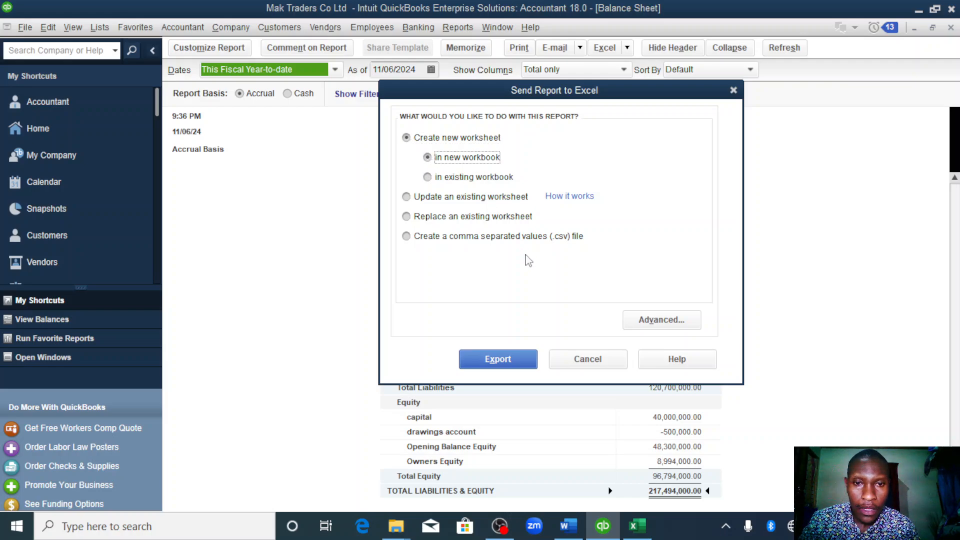
pyautogui.click(508, 358)
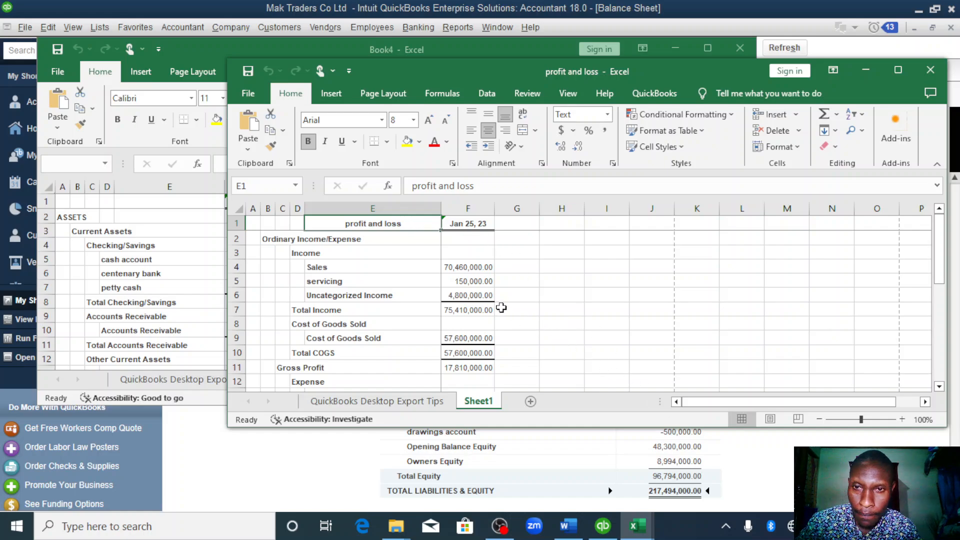
pyautogui.click(282, 224)
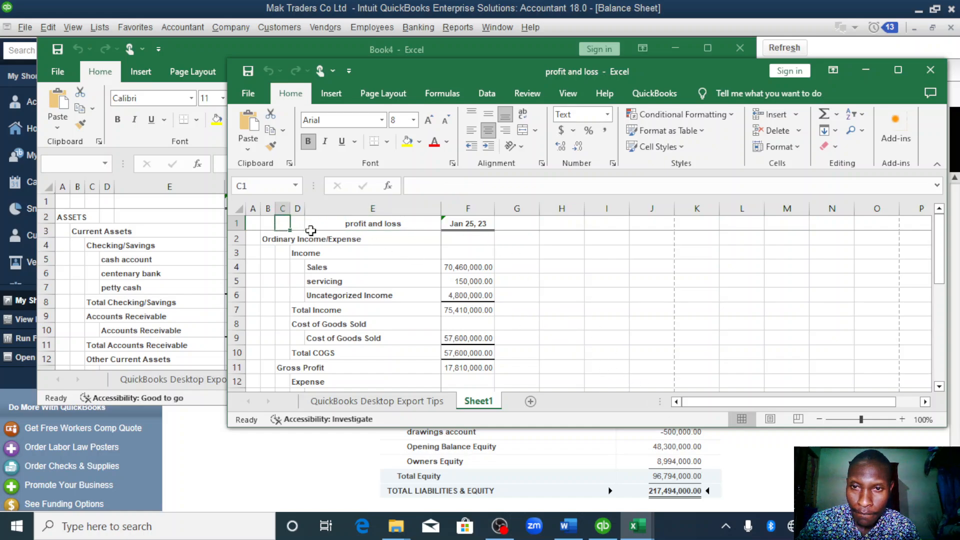